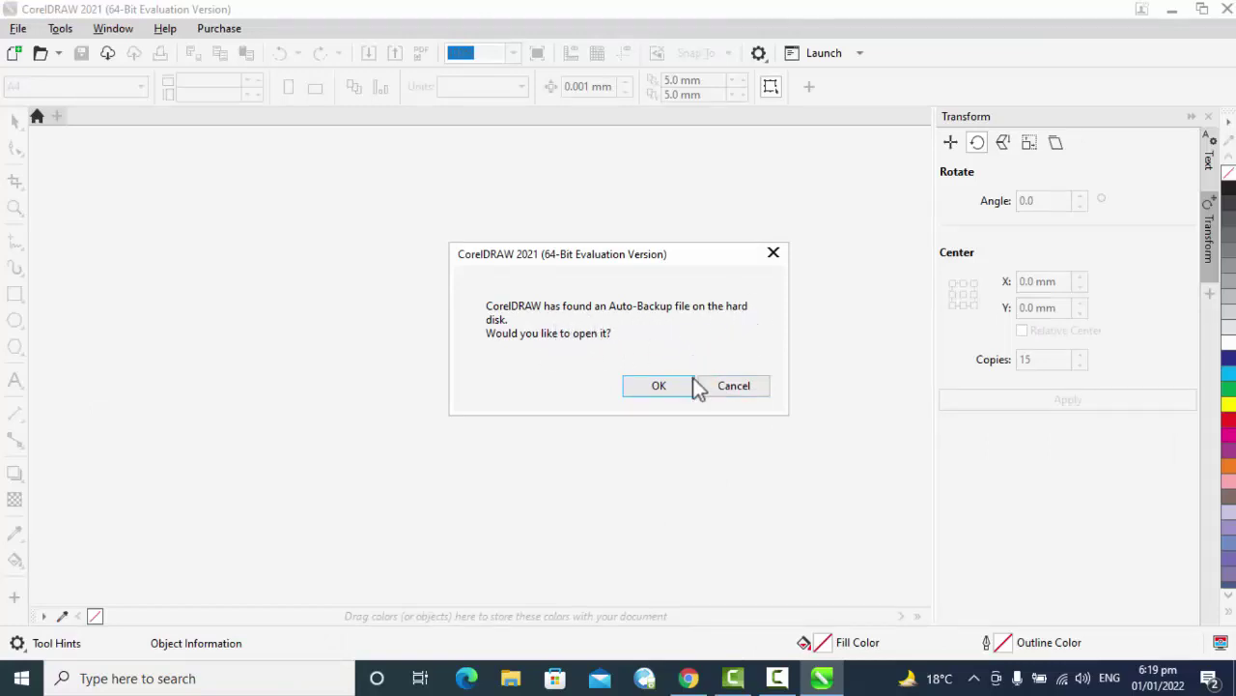
- Dismiss the offer to open the auto-backup file
{"action": "left_click", "coordinate": [772, 255]}
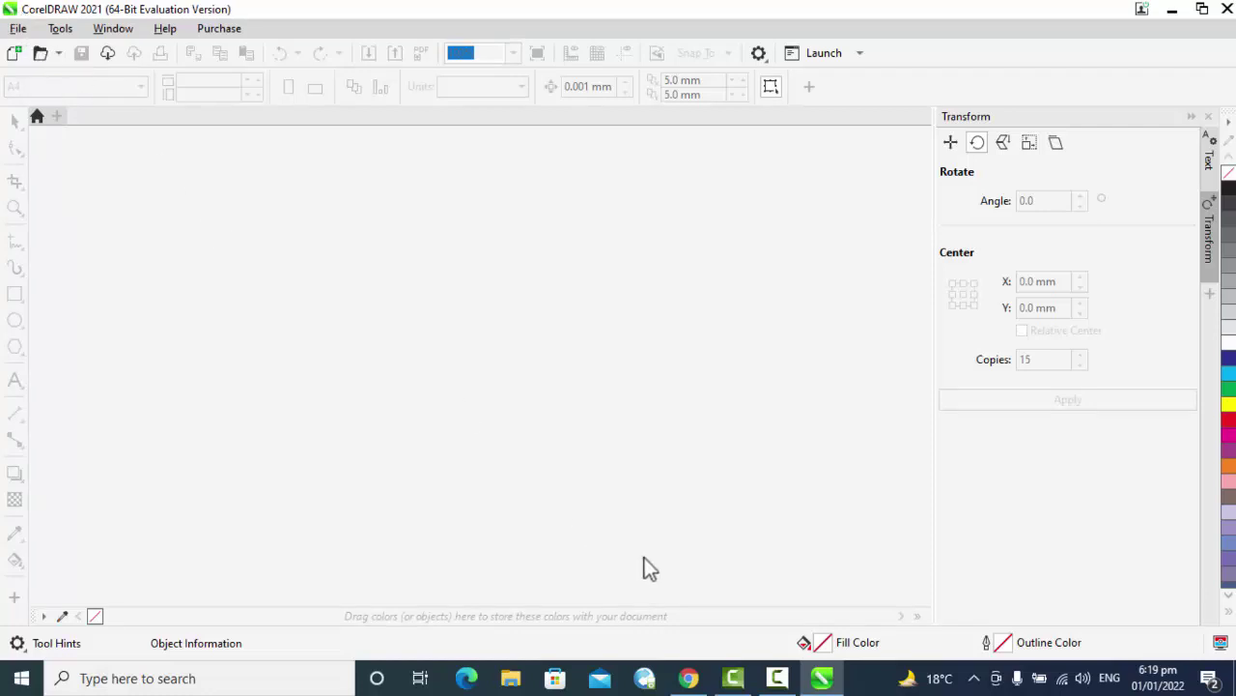
{"action": "left_click", "coordinate": [20, 29]}
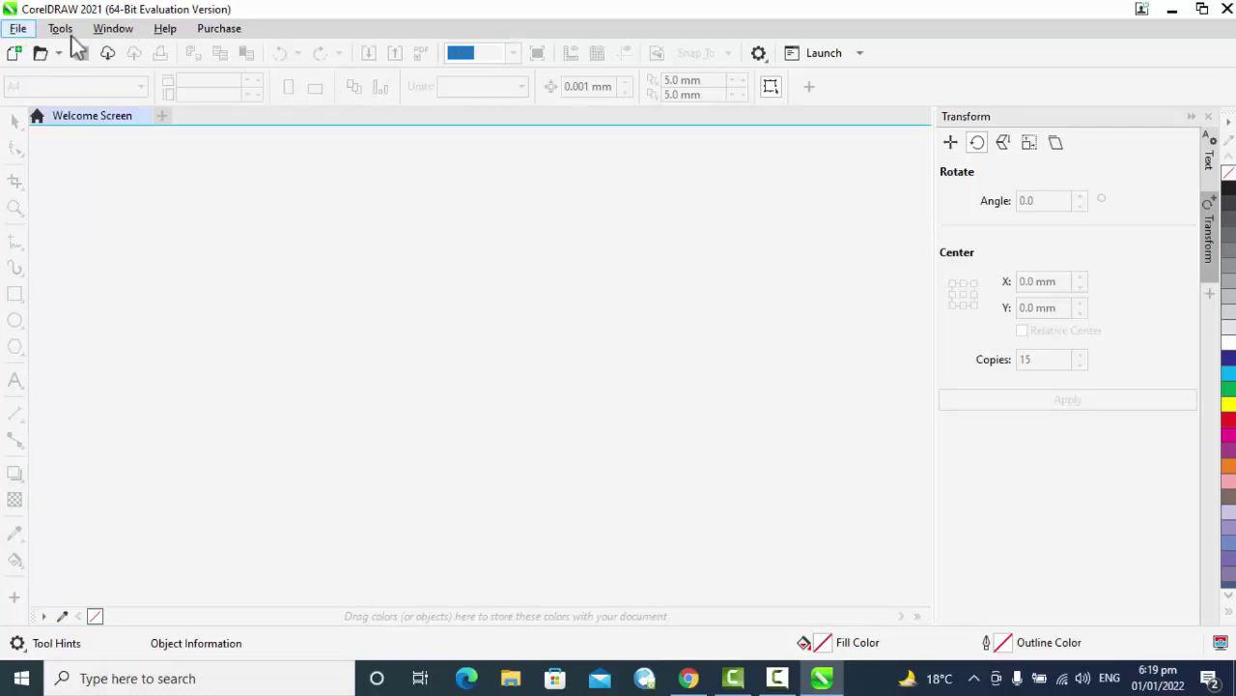
{"action": "left_click", "coordinate": [273, 11]}
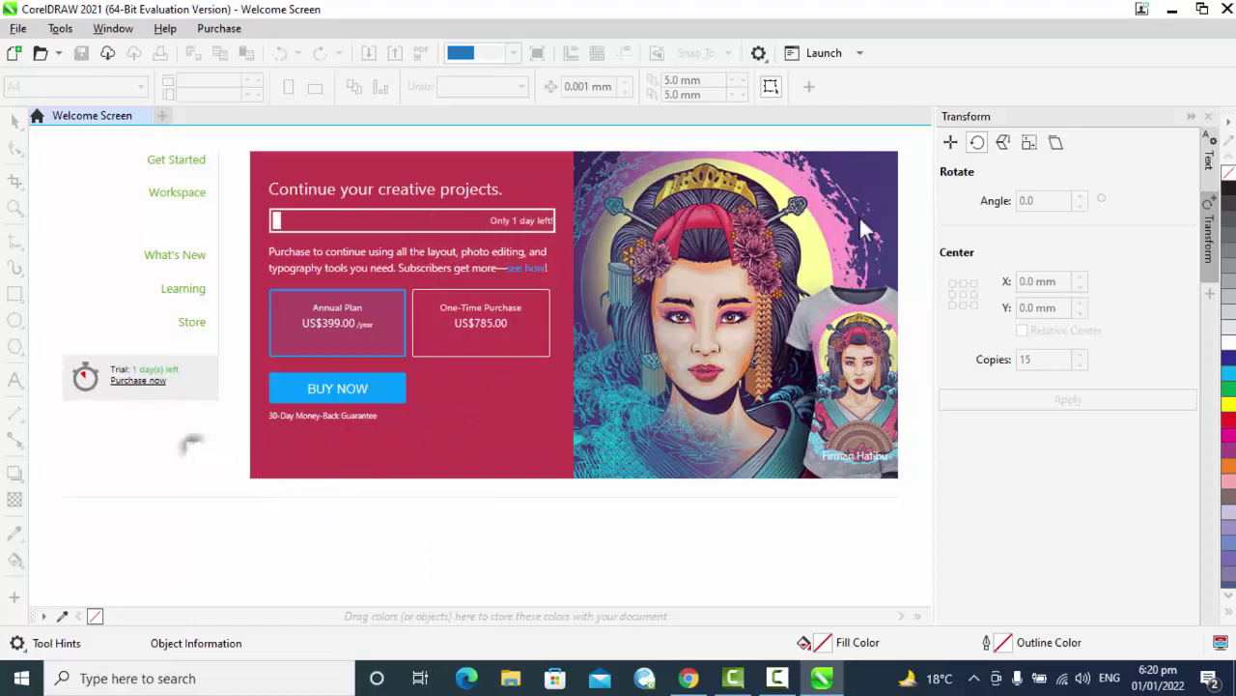
- Create a new one-page document from the CorelDRAW default preset in landscape orientation, 297 x 210 mm, CMYK, 300 dpi
{"action": "left_click", "coordinate": [164, 116]}
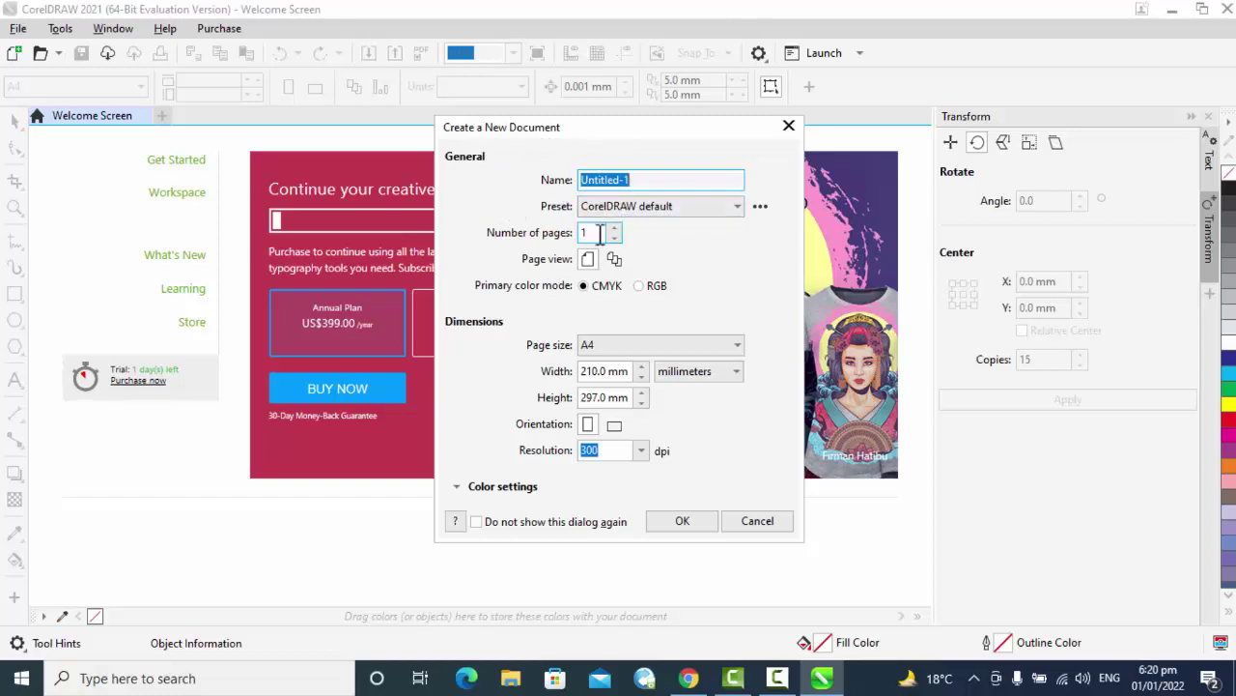
{"action": "left_click", "coordinate": [678, 209]}
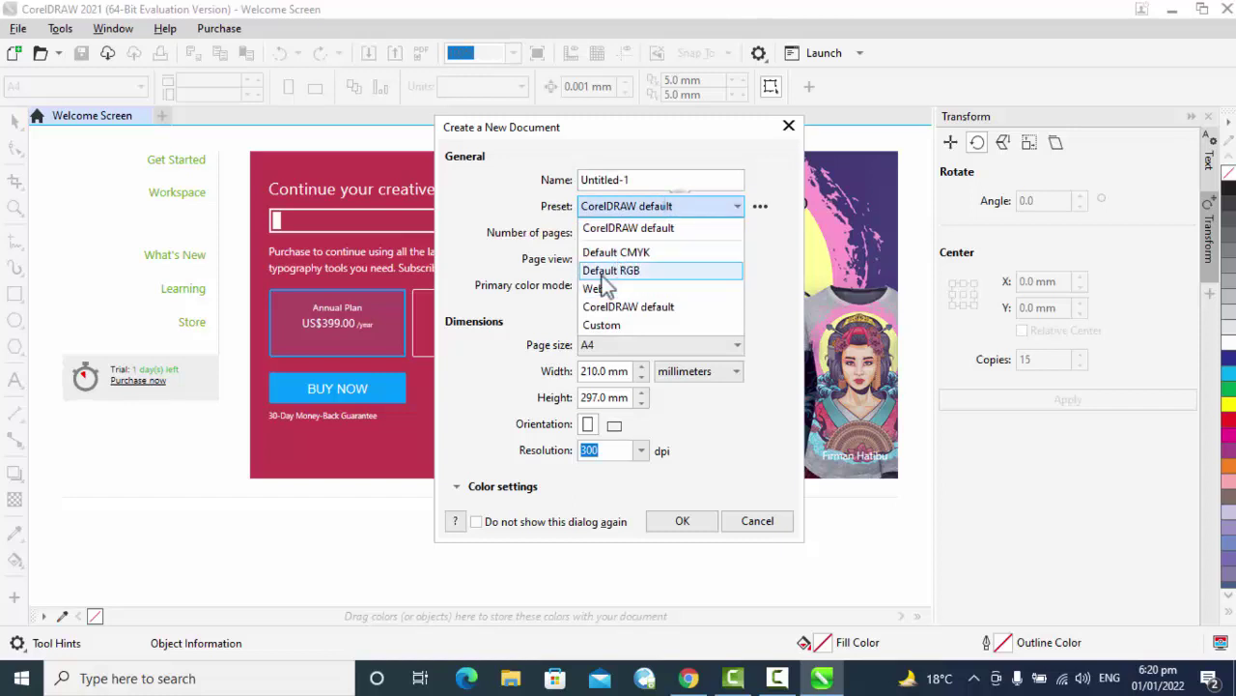
{"action": "left_click", "coordinate": [663, 308]}
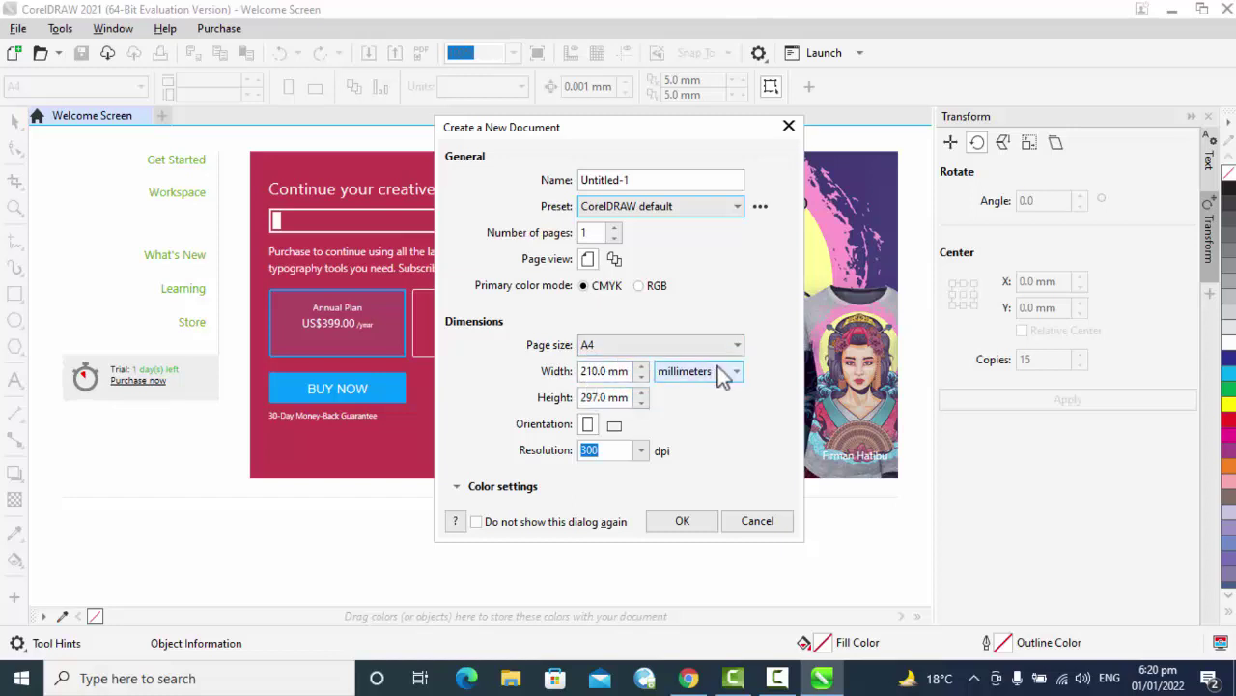
{"action": "left_click", "coordinate": [616, 427]}
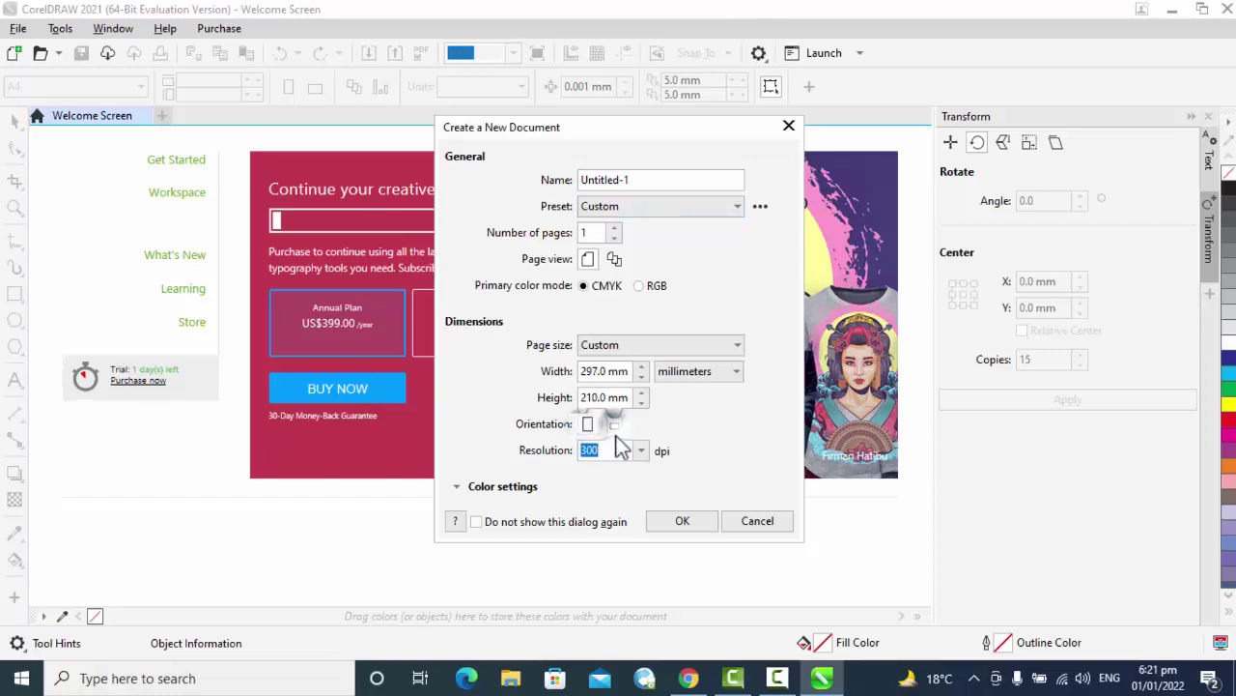
{"action": "left_click", "coordinate": [680, 523]}
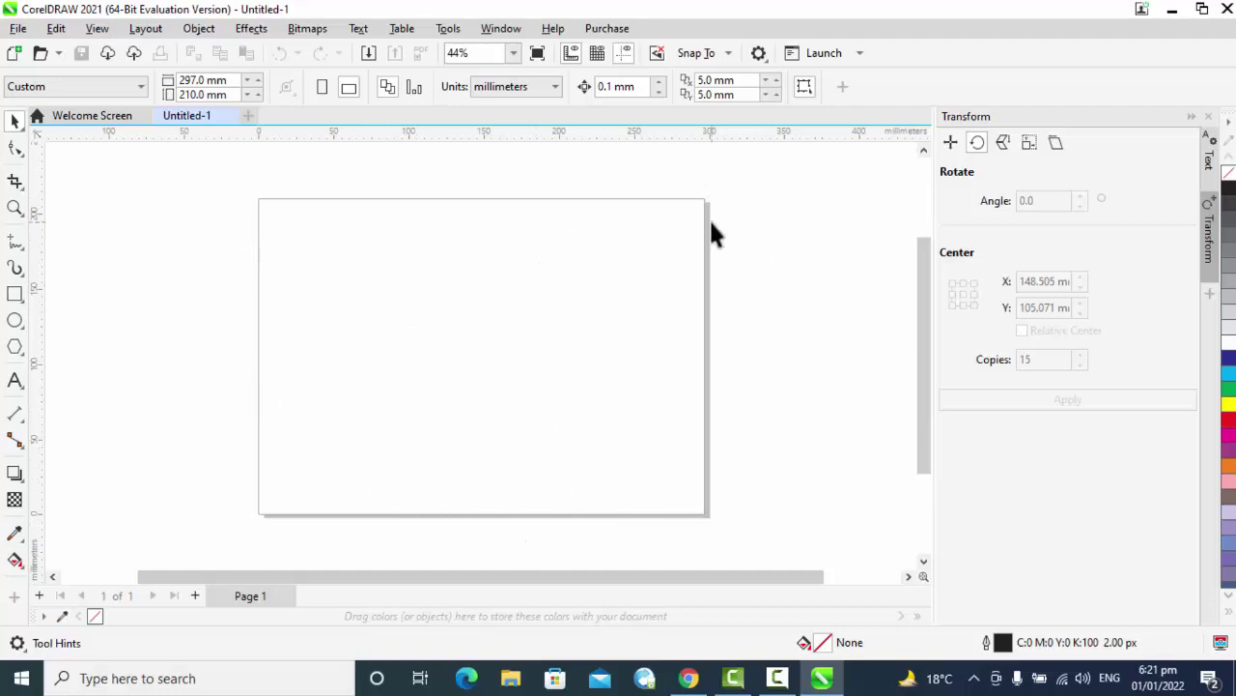
- Examine the available file, editing, view, layout, object, effects, text, window and help commands
{"action": "left_click", "coordinate": [18, 29]}
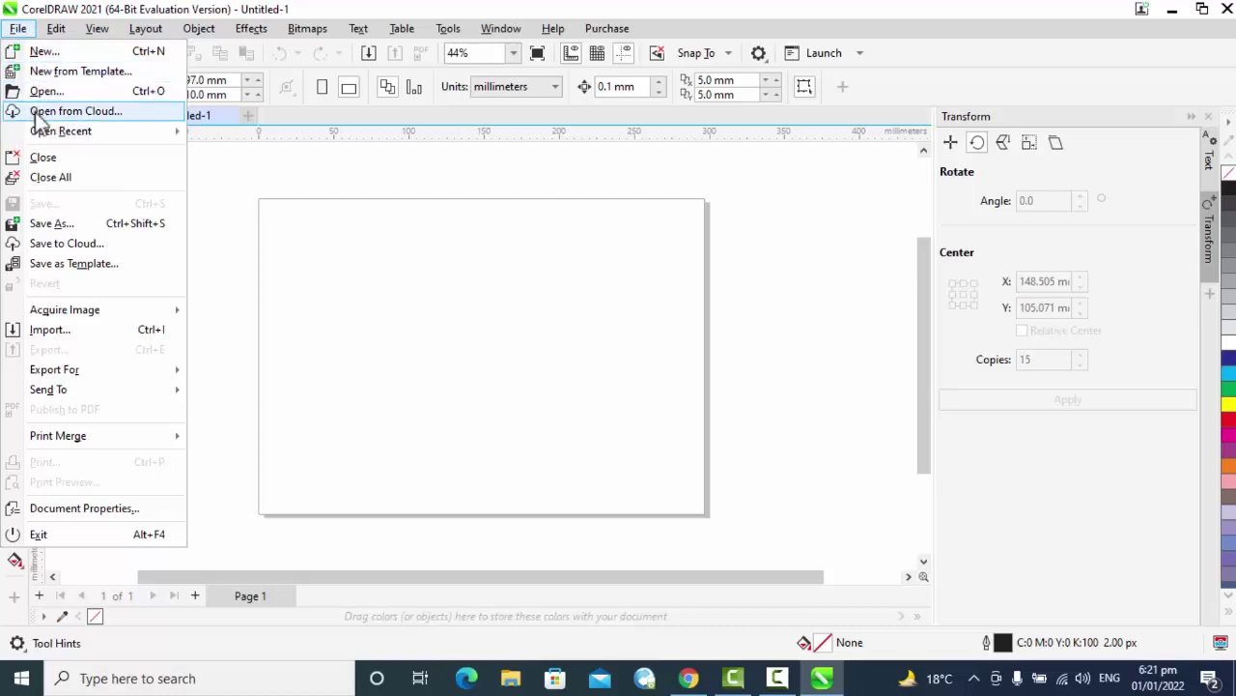
{"action": "mouse_move", "coordinate": [80, 135]}
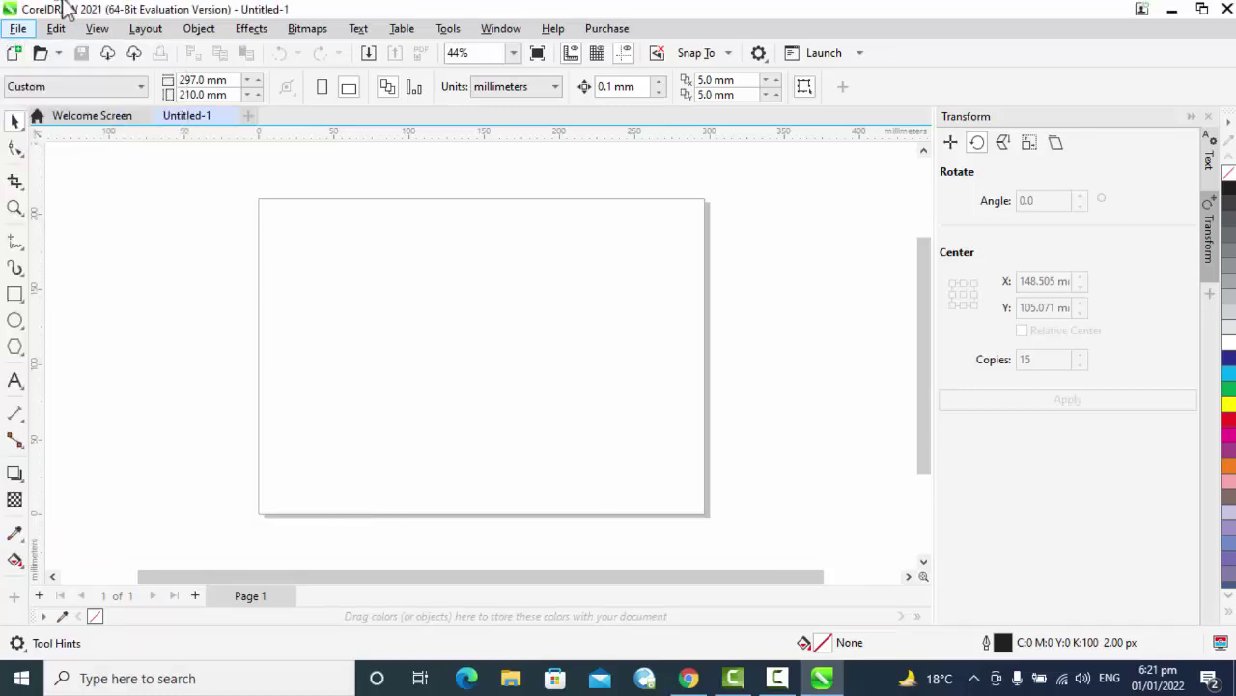
{"action": "left_click", "coordinate": [57, 29]}
{"action": "left_click", "coordinate": [56, 29]}
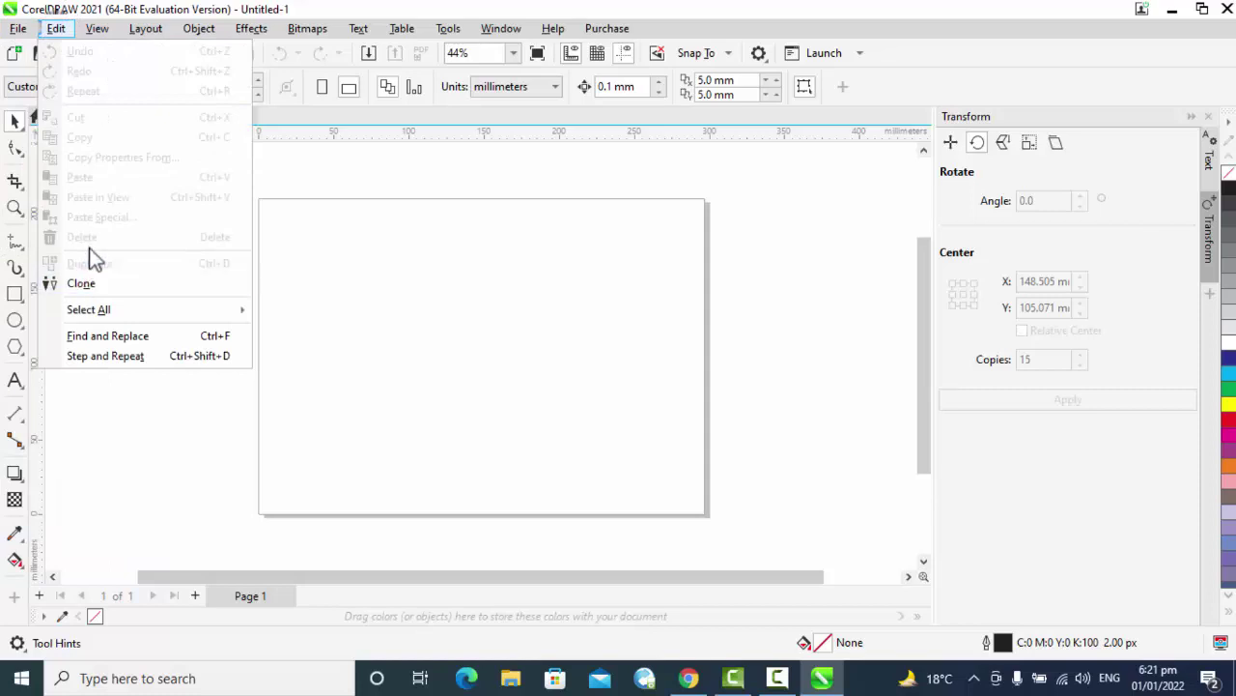
{"action": "left_click", "coordinate": [96, 28]}
{"action": "left_click", "coordinate": [64, 36]}
{"action": "mouse_move", "coordinate": [97, 37]}
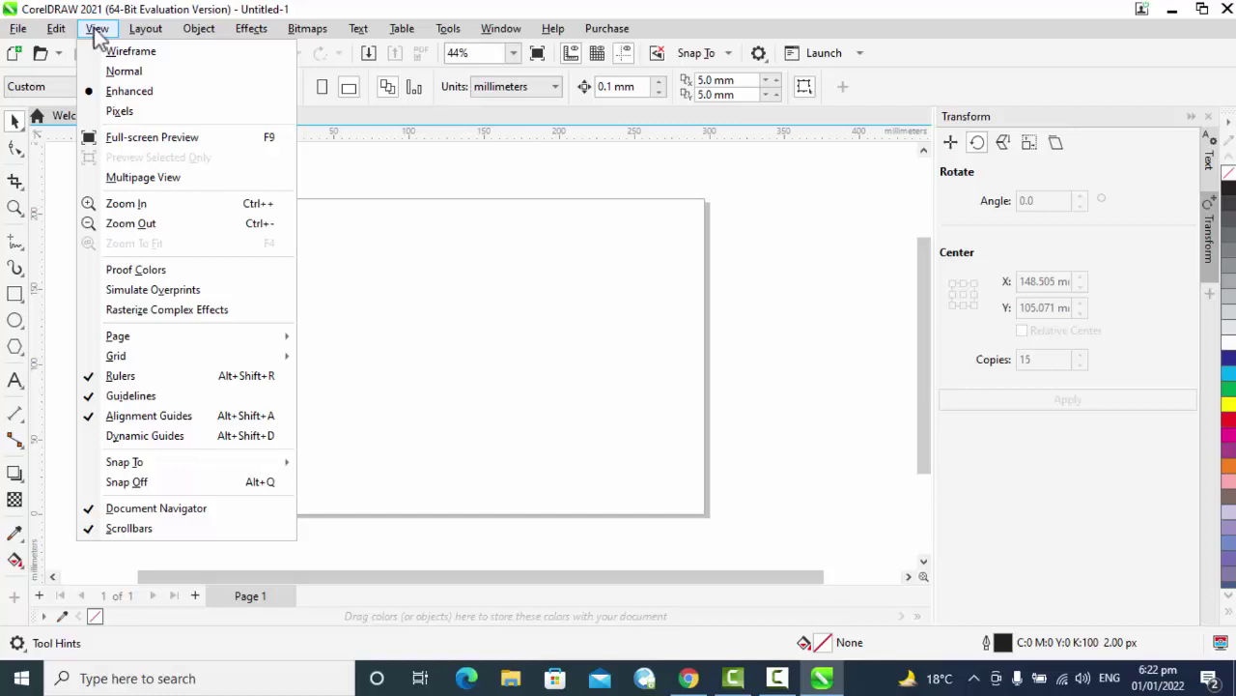
{"action": "mouse_move", "coordinate": [146, 30]}
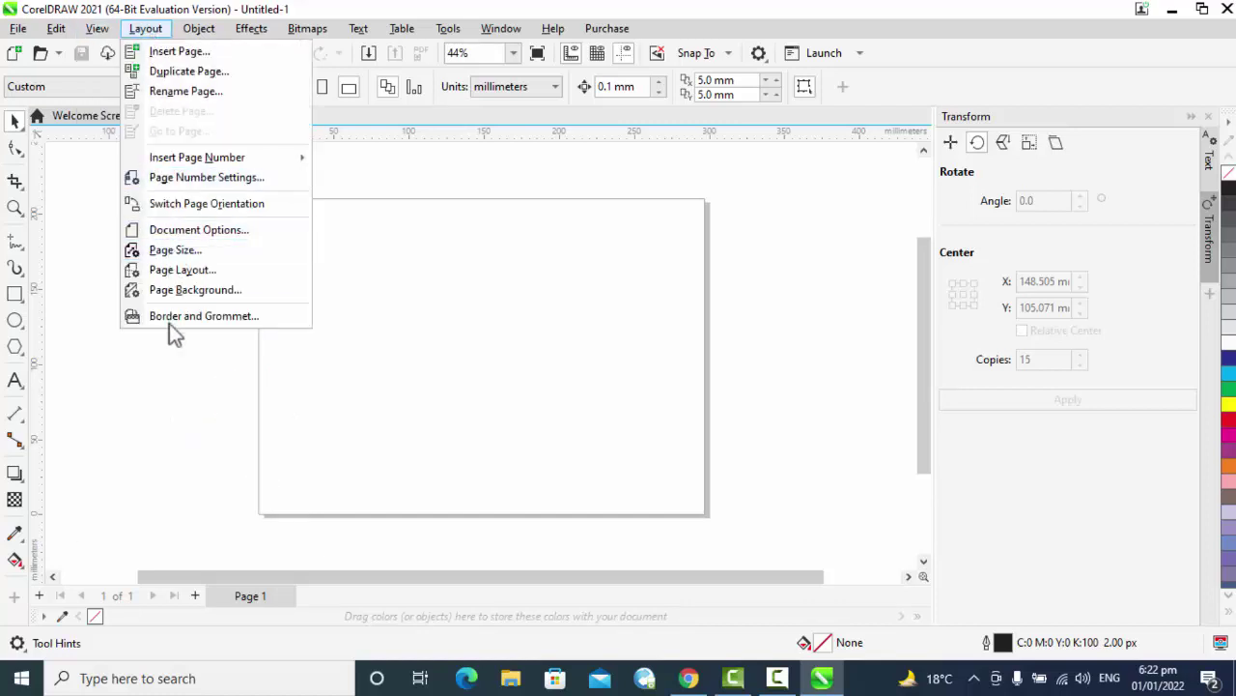
{"action": "mouse_move", "coordinate": [199, 30]}
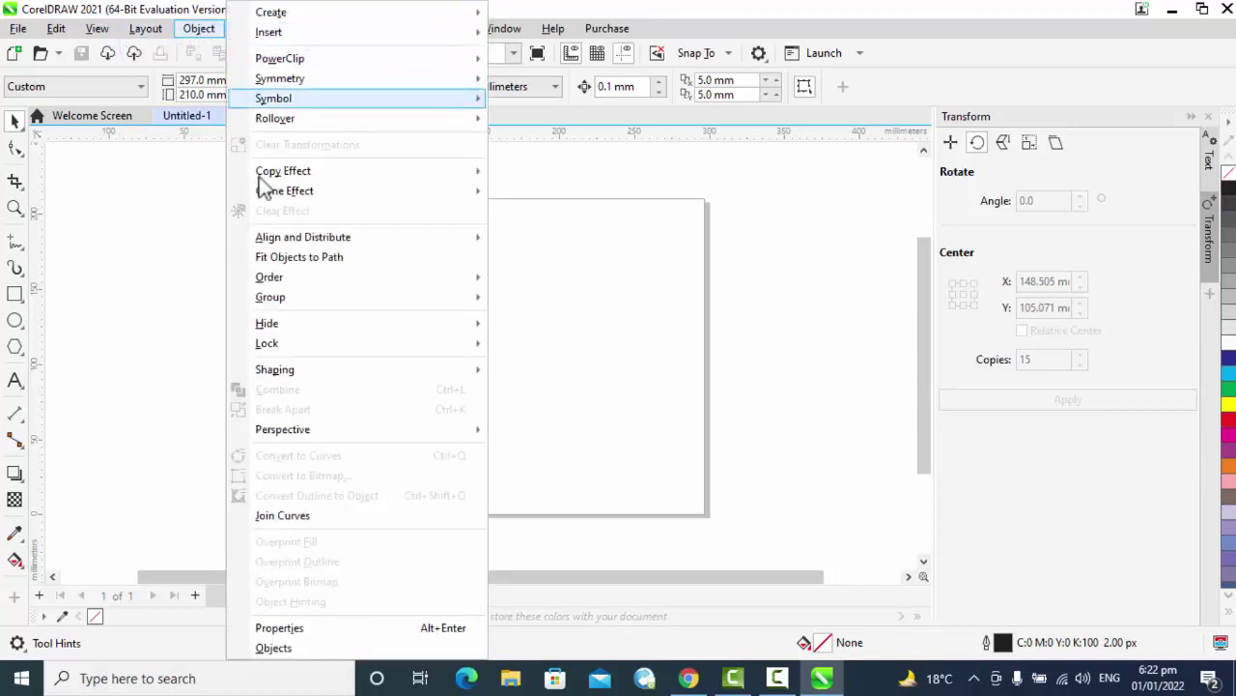
{"action": "left_click", "coordinate": [203, 31]}
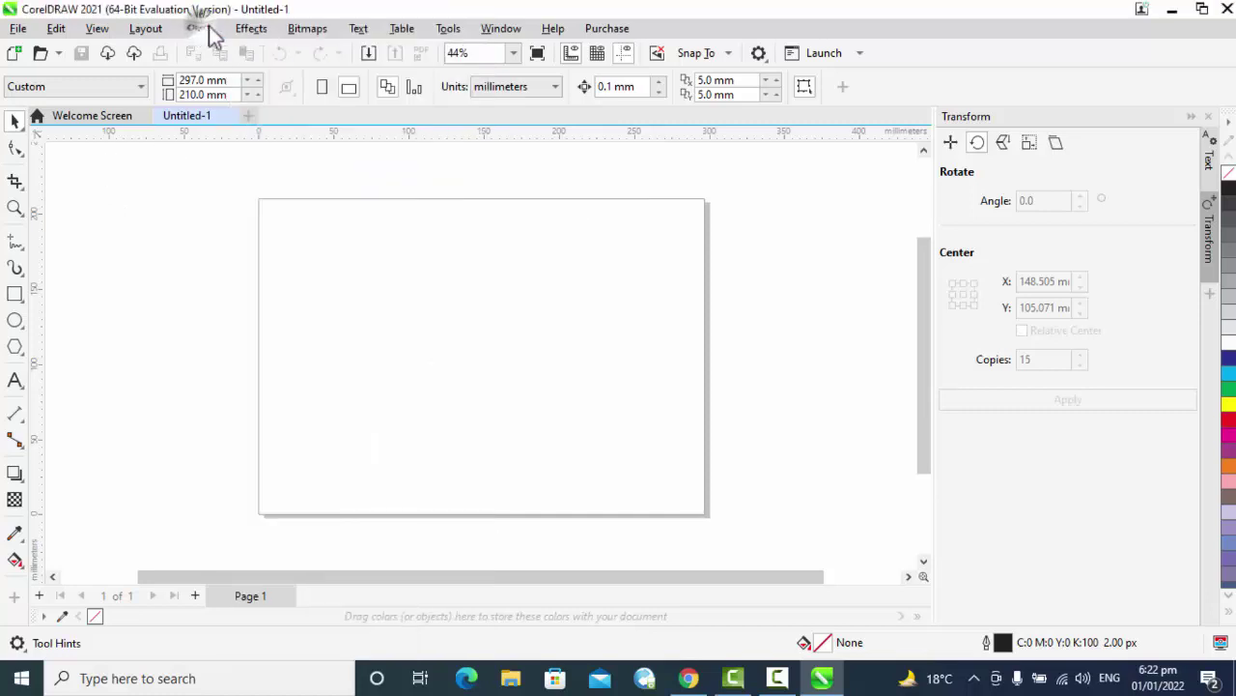
{"action": "left_click", "coordinate": [254, 31]}
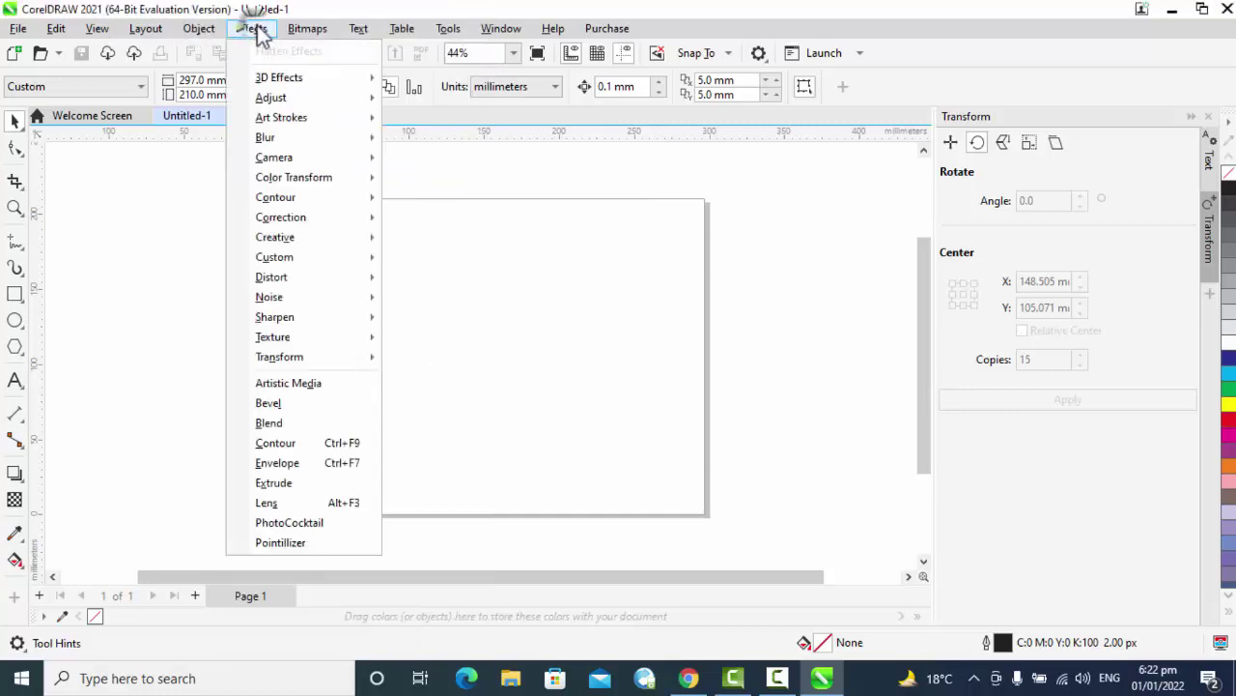
{"action": "mouse_move", "coordinate": [314, 31]}
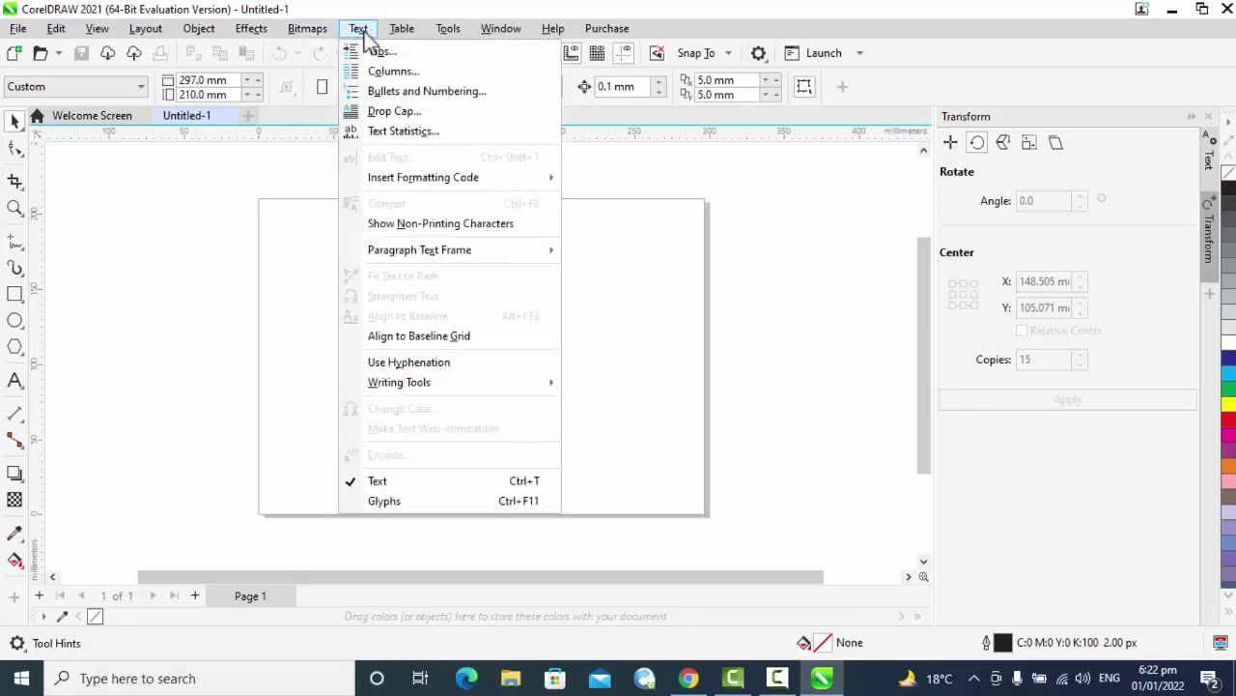
{"action": "mouse_move", "coordinate": [408, 33]}
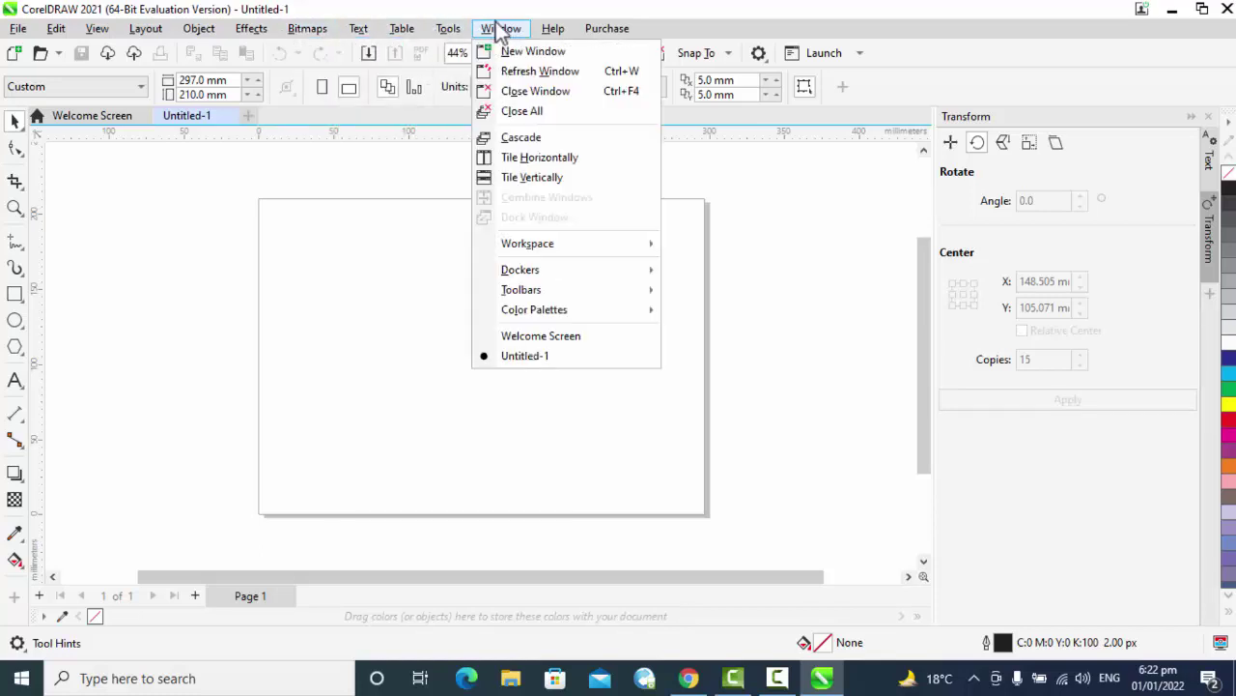
{"action": "mouse_move", "coordinate": [552, 31]}
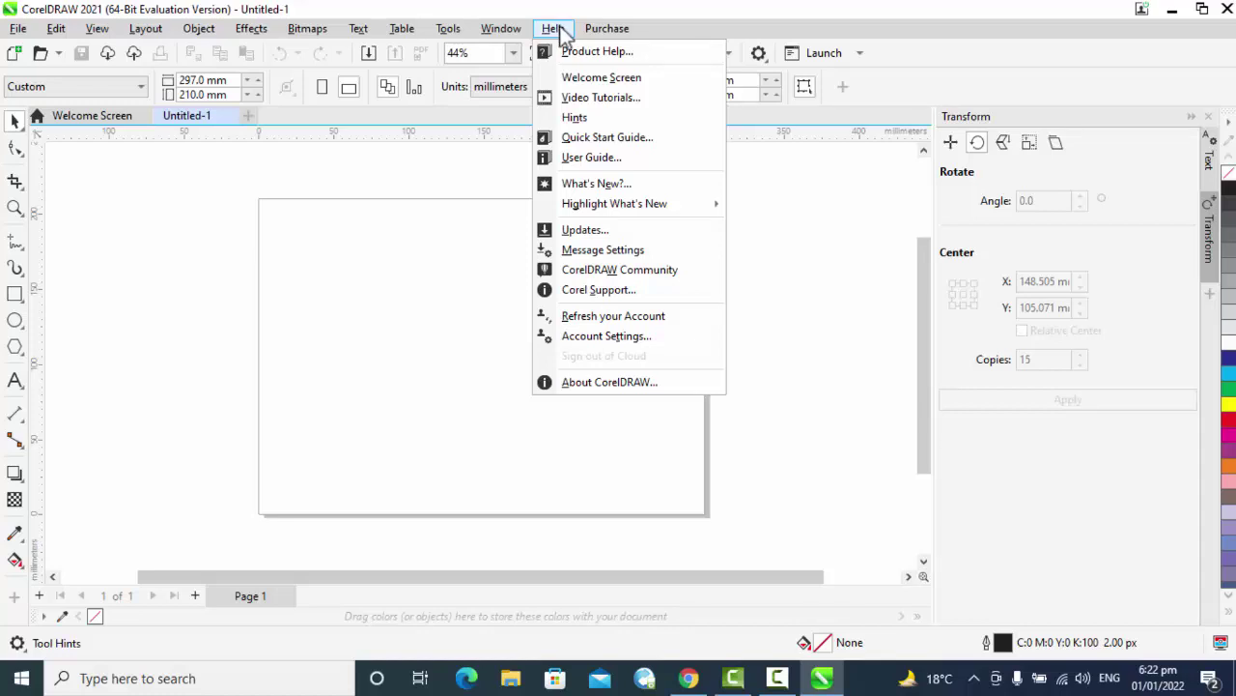
{"action": "left_click", "coordinate": [18, 28]}
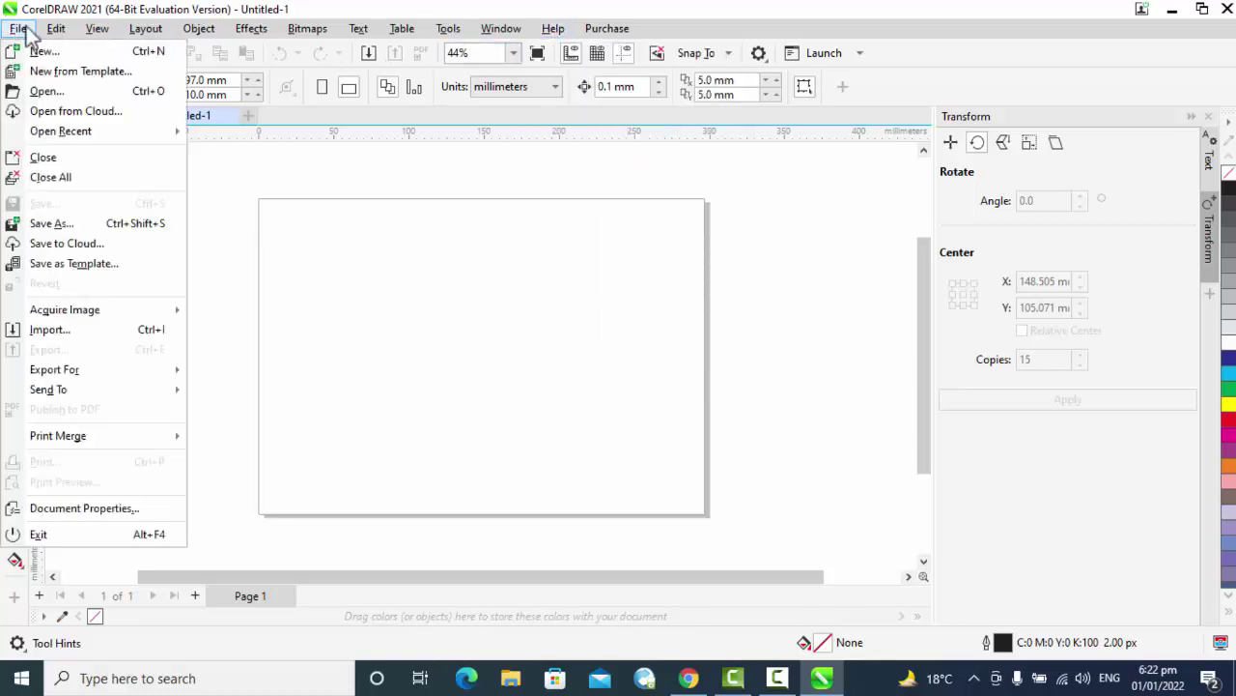
{"action": "left_click", "coordinate": [374, 323]}
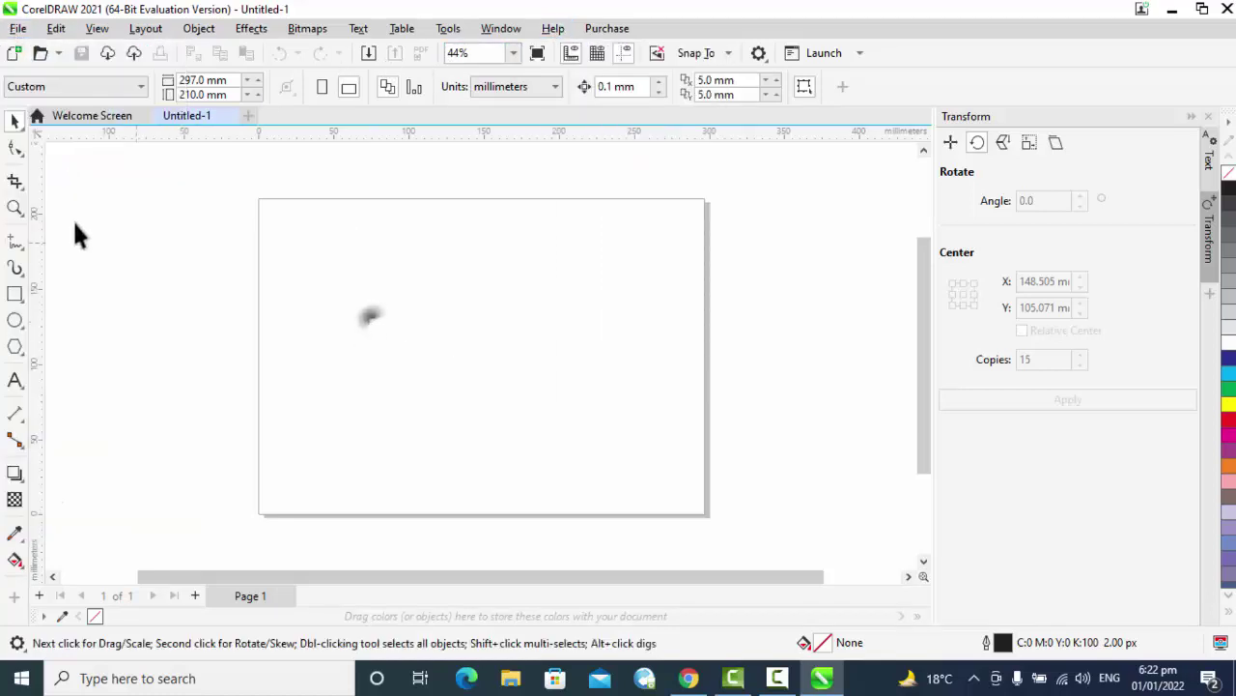
- Draw three separate rectangles, the first about 158 x 81 mm and the last about 158 x 101 mm, and move the first over the page's upper-left corner
{"action": "left_click", "coordinate": [13, 291]}
{"action": "mouse_move", "coordinate": [281, 247]}
{"action": "left_mouse_down"}
{"action": "mouse_move", "coordinate": [291, 352]}
{"action": "mouse_move", "coordinate": [519, 370]}
{"action": "left_mouse_up"}
{"action": "left_click_drag", "start_coordinate": [439, 406], "coordinate": [722, 529]}
{"action": "left_click_drag", "start_coordinate": [609, 233], "coordinate": [848, 385]}
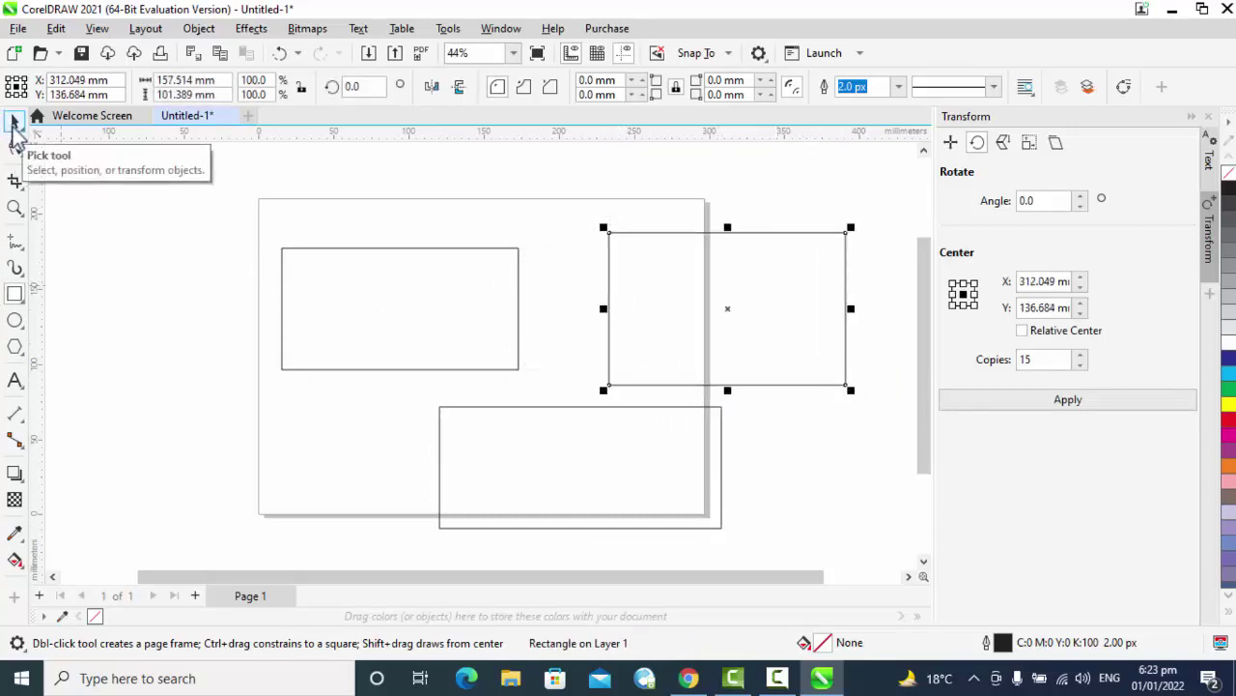
{"action": "left_click", "coordinate": [14, 122]}
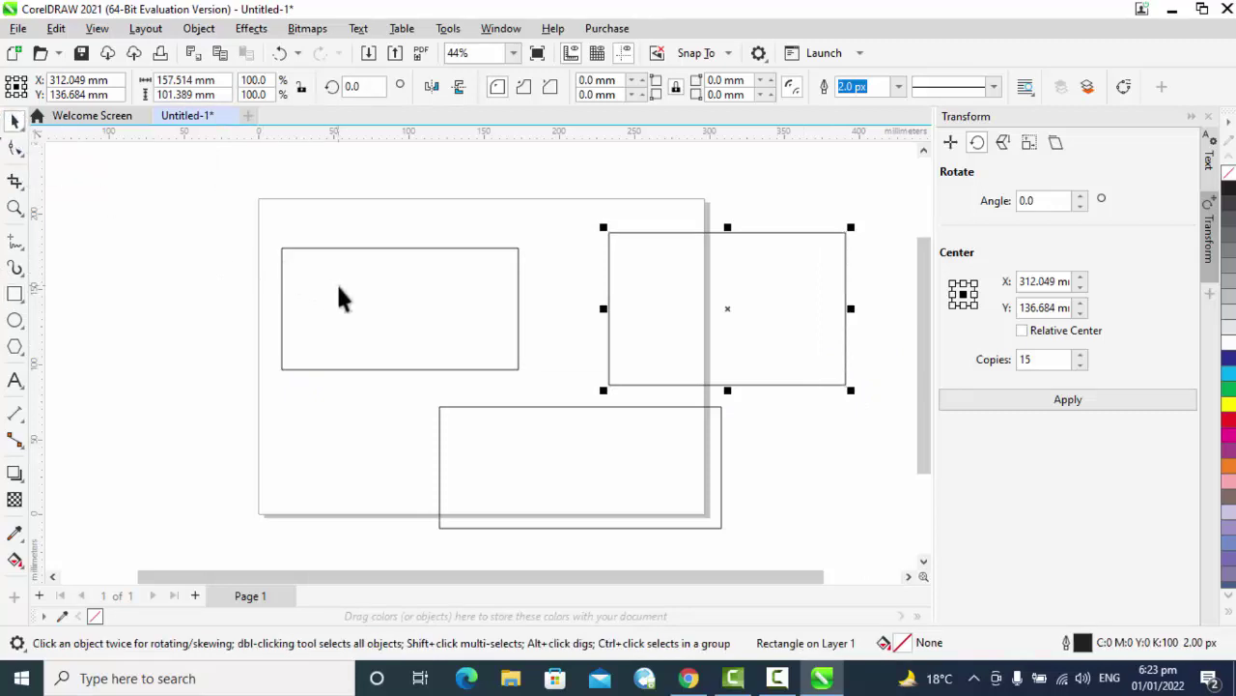
{"action": "left_click_drag", "start_coordinate": [339, 287], "coordinate": [236, 199]}
- Convert the rectangle at the page's upper-left corner to curves for node editing with the Shape tool
{"action": "left_click", "coordinate": [15, 147]}
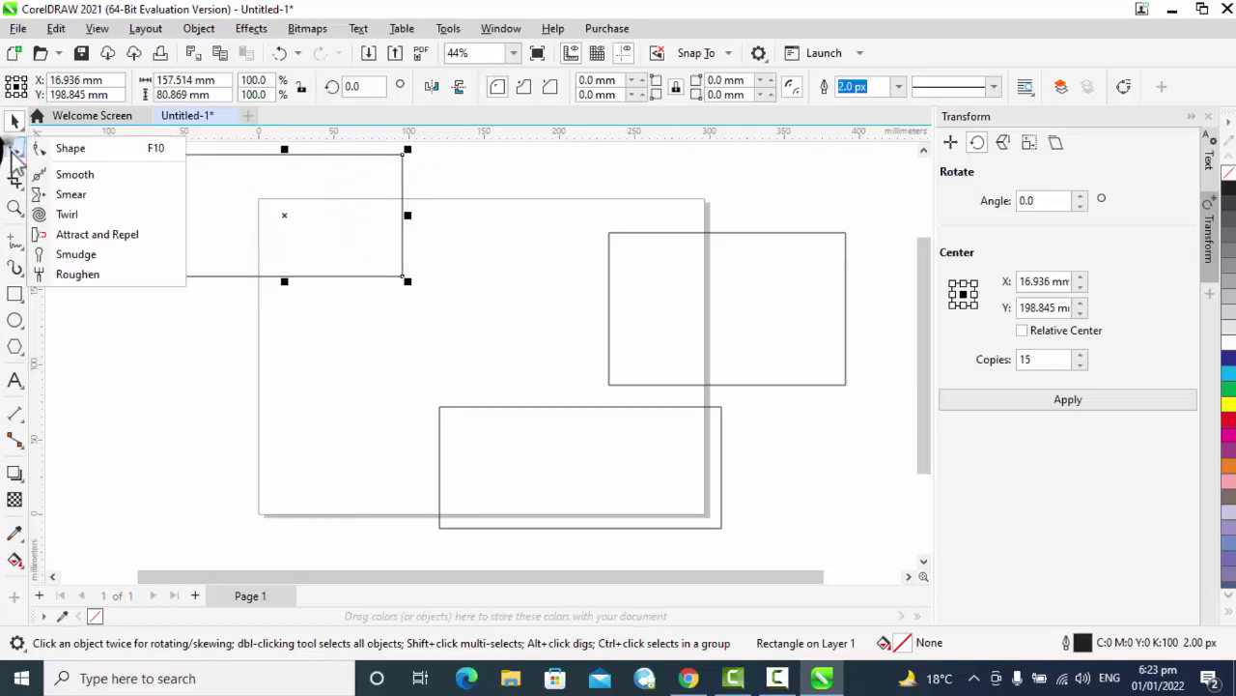
{"action": "left_click", "coordinate": [92, 149]}
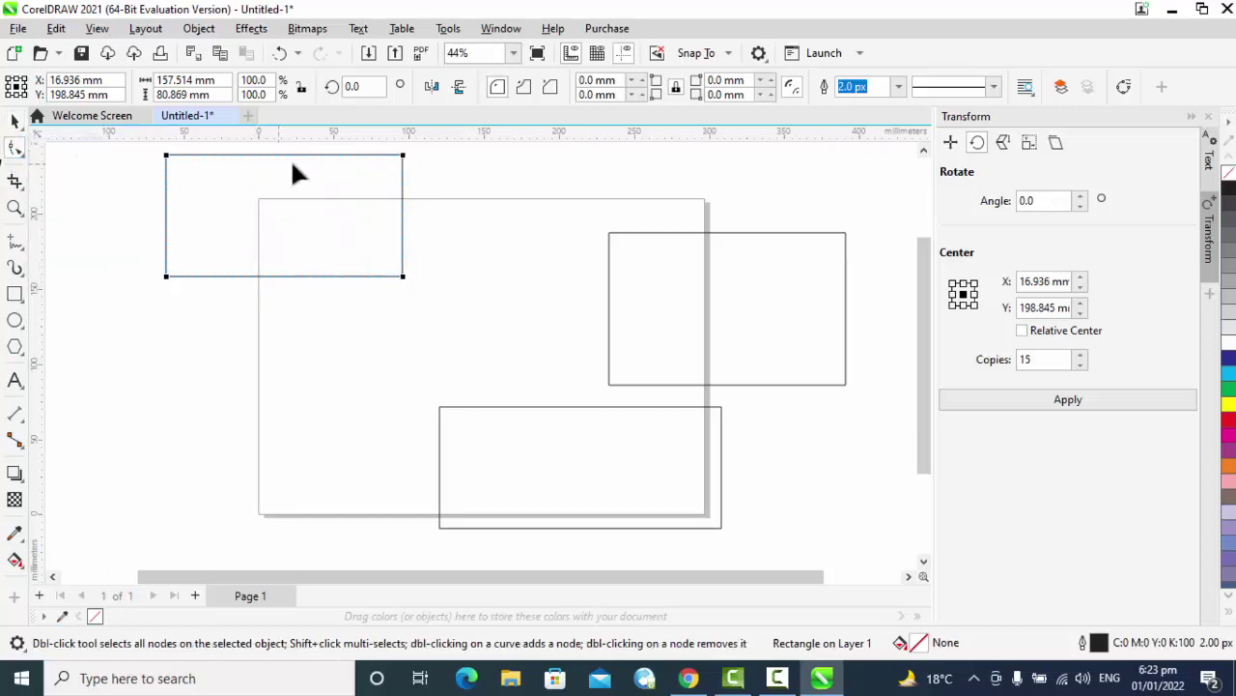
{"action": "right_click", "coordinate": [403, 220]}
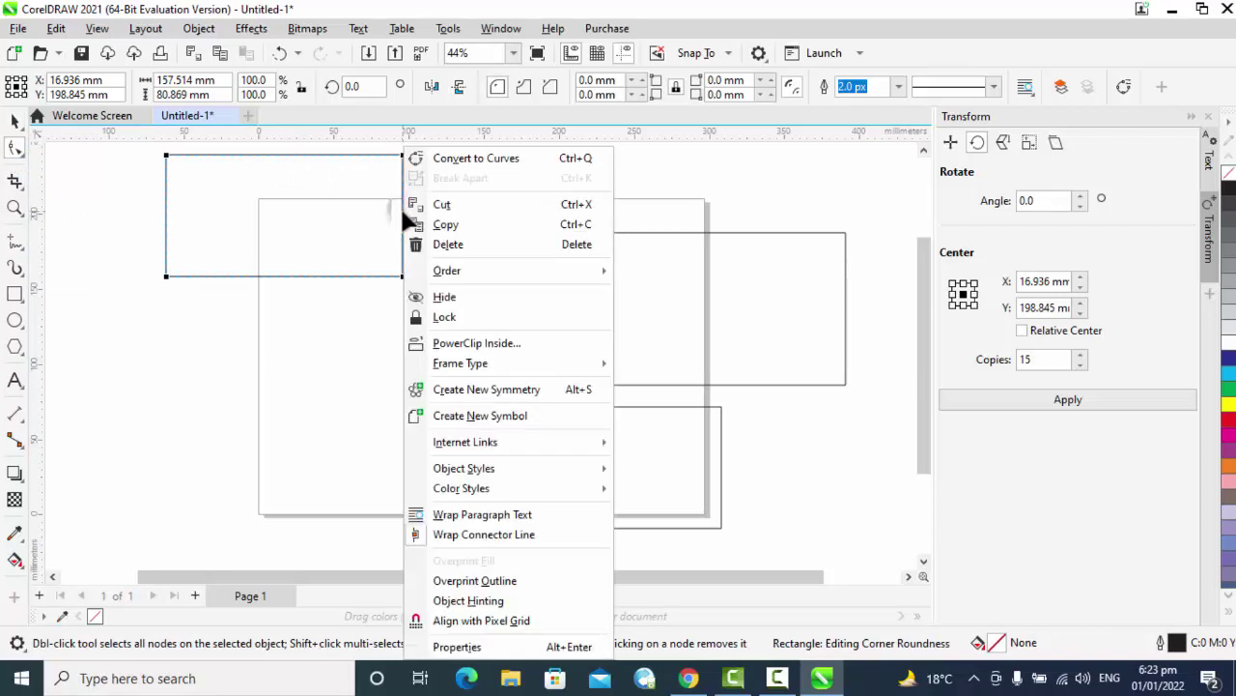
{"action": "left_click", "coordinate": [464, 166]}
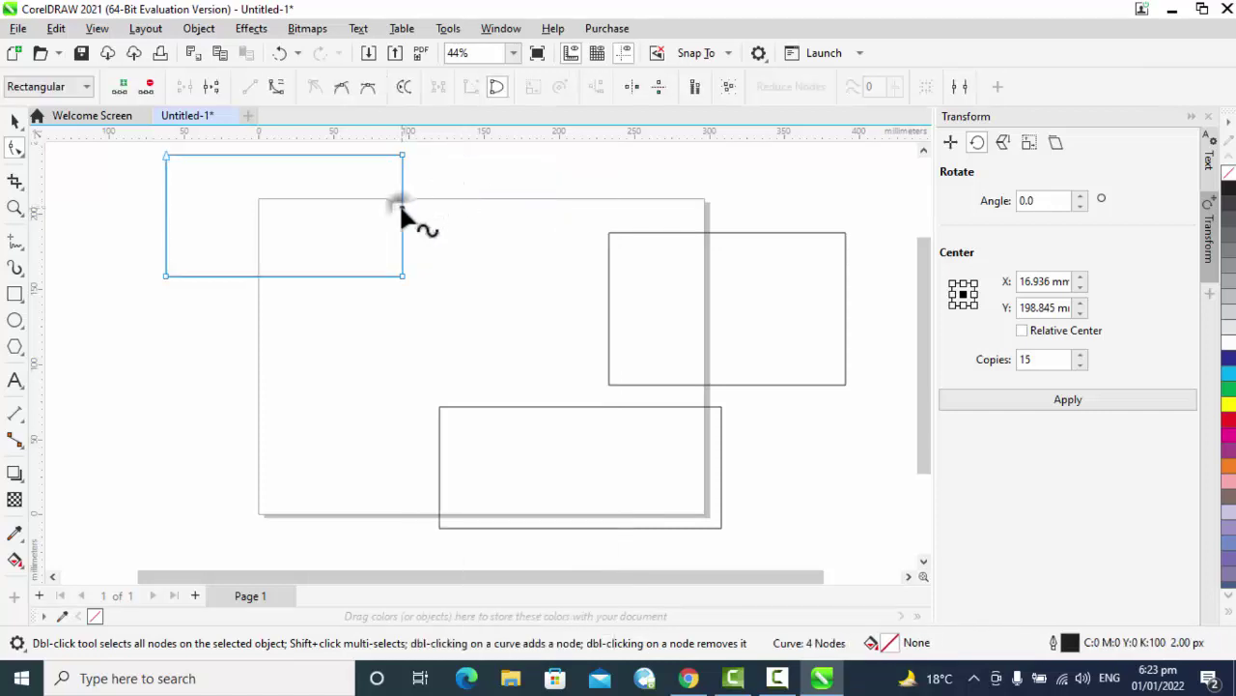
- Convert the right edge of the upper-left shape from a line to a curve and bend it inward
{"action": "mouse_move", "coordinate": [398, 205]}
{"action": "left_mouse_down"}
{"action": "mouse_move", "coordinate": [347, 208]}
{"action": "mouse_move", "coordinate": [397, 207]}
{"action": "left_mouse_up"}
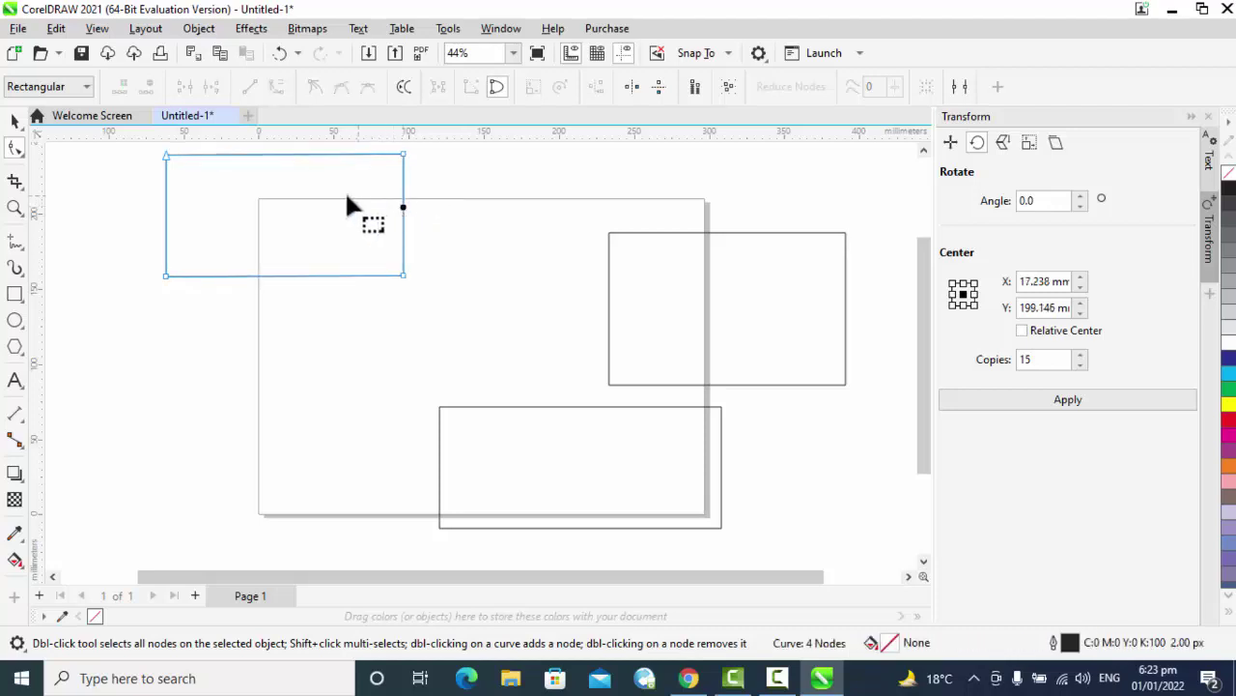
{"action": "left_click", "coordinate": [403, 206]}
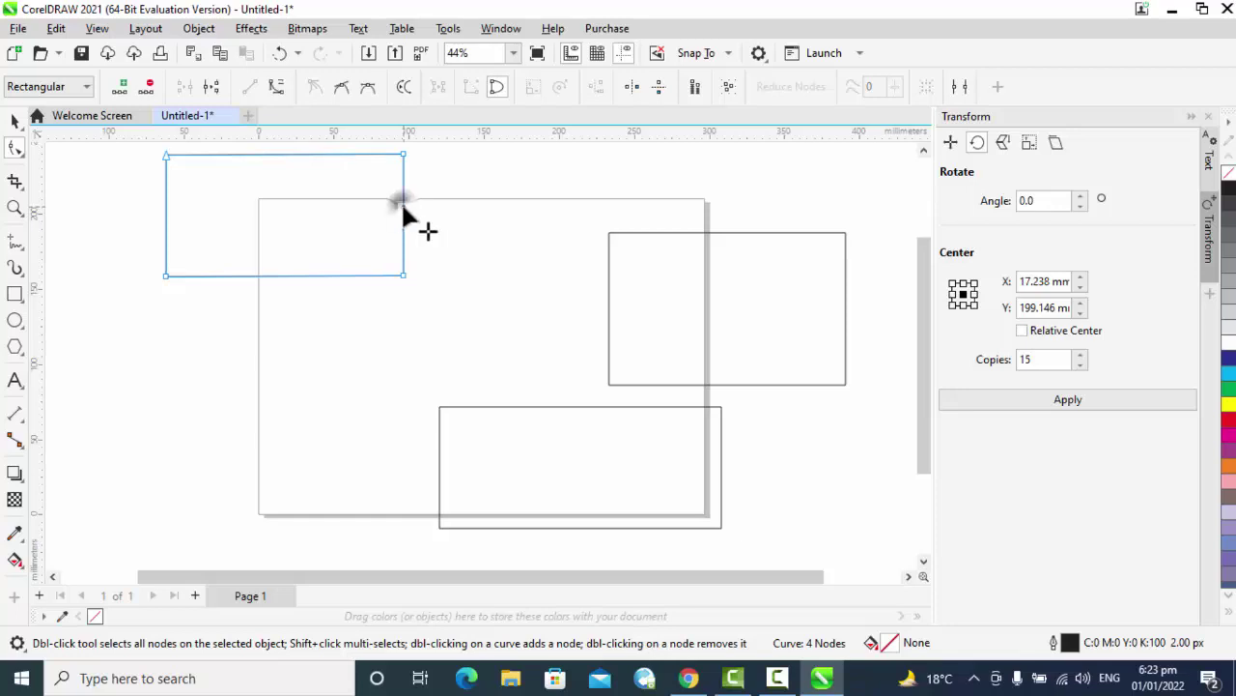
{"action": "left_click", "coordinate": [276, 94]}
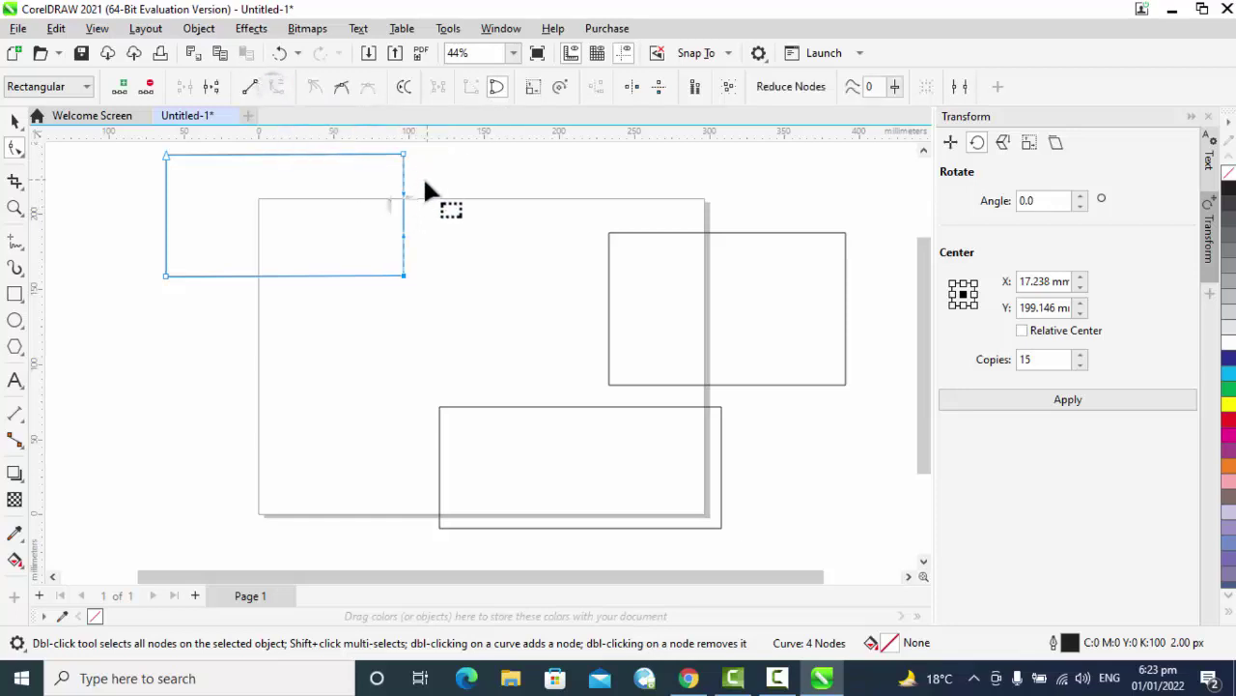
{"action": "left_click_drag", "start_coordinate": [403, 208], "coordinate": [351, 253]}
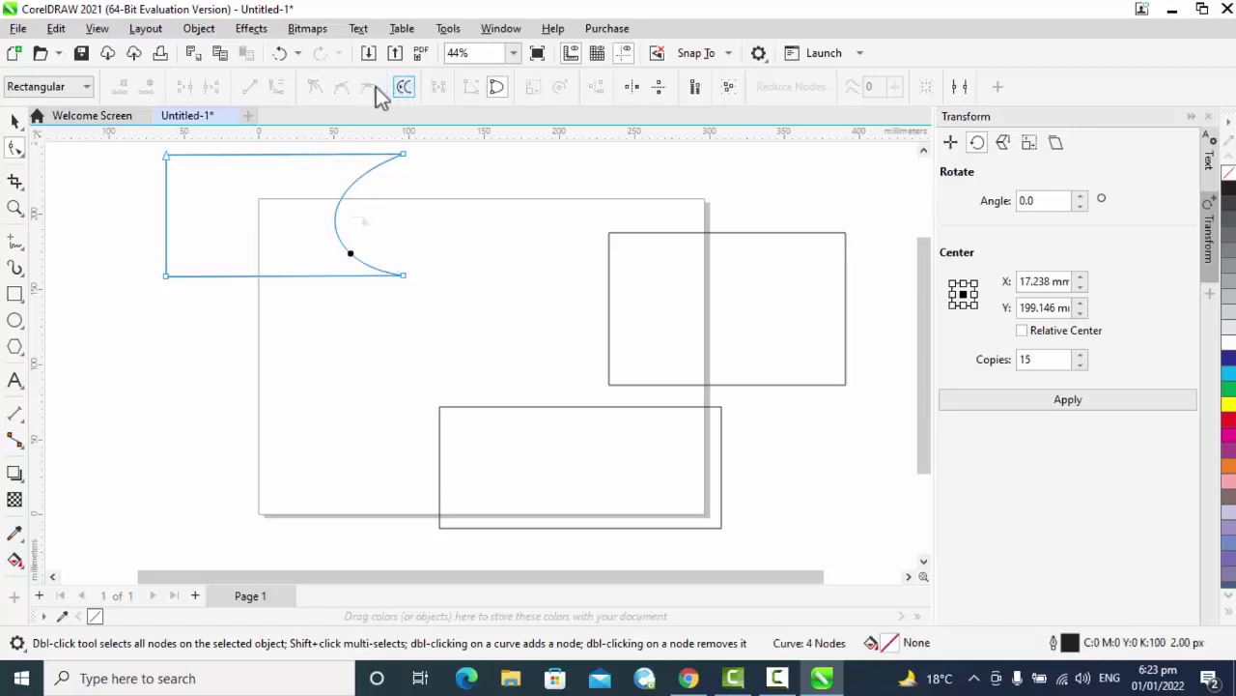
- Apply smooth and symmetrical node types to the curved right edge and adjust its upper control handle to form an S-shaped curve
{"action": "left_click", "coordinate": [340, 190]}
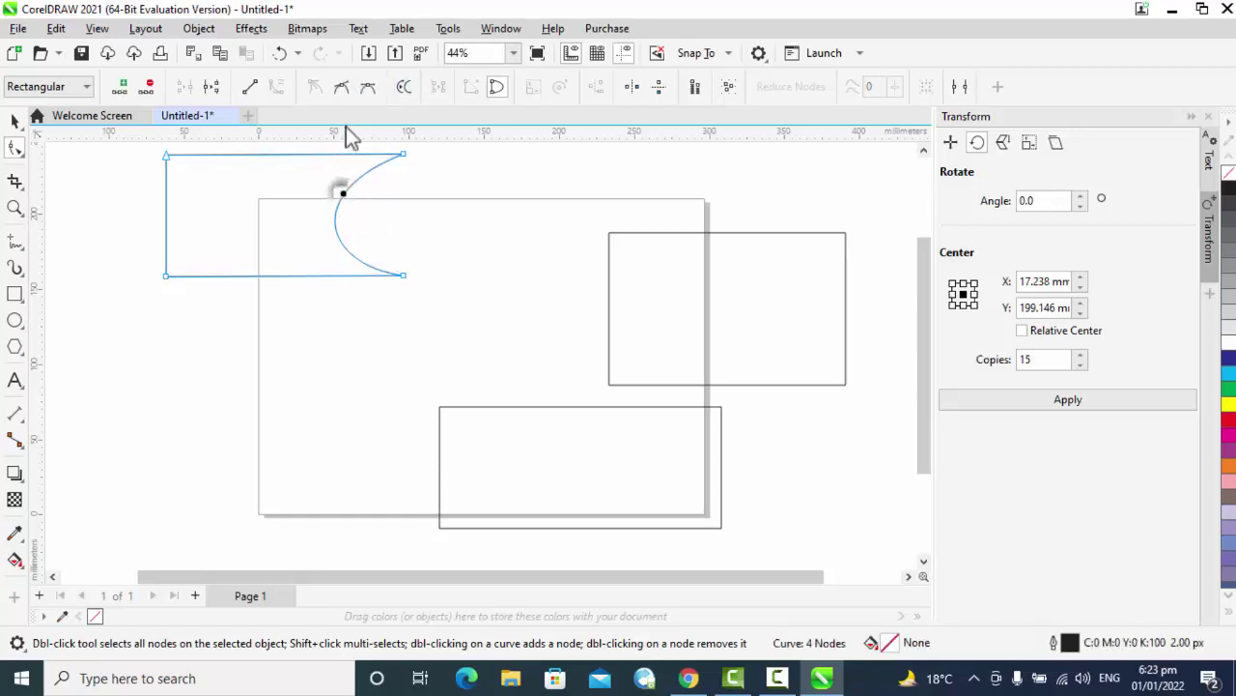
{"action": "left_click", "coordinate": [341, 86]}
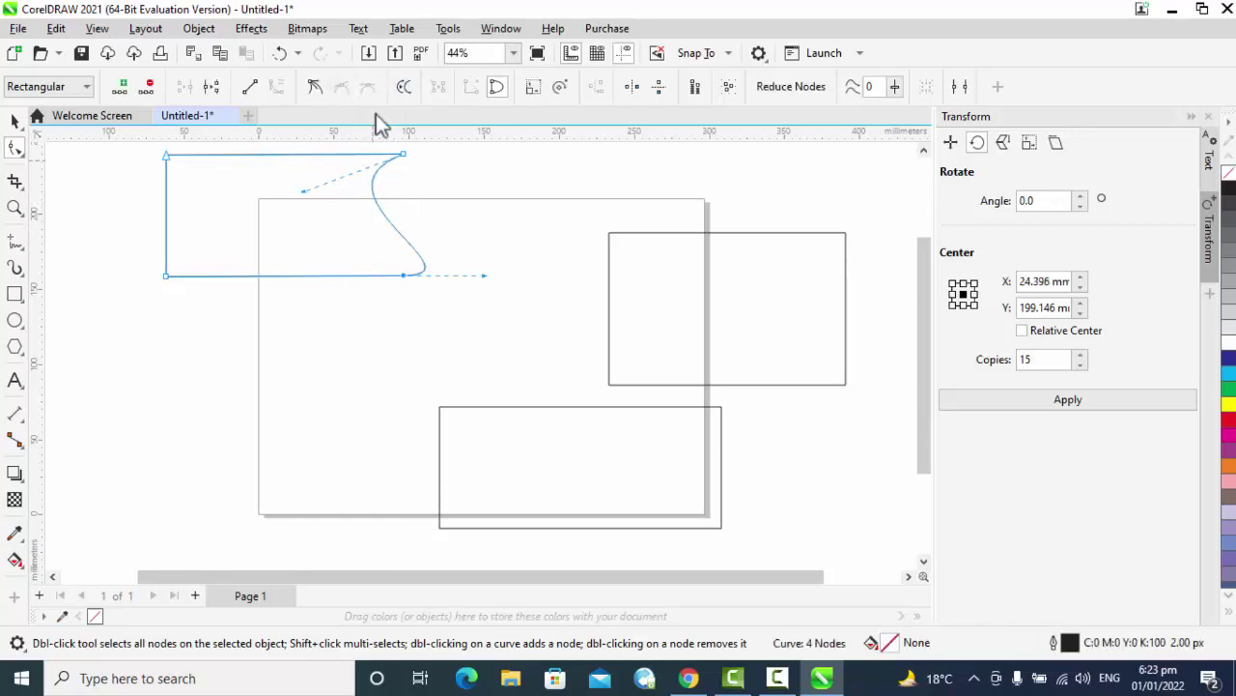
{"action": "left_click", "coordinate": [383, 210]}
{"action": "left_click", "coordinate": [369, 87]}
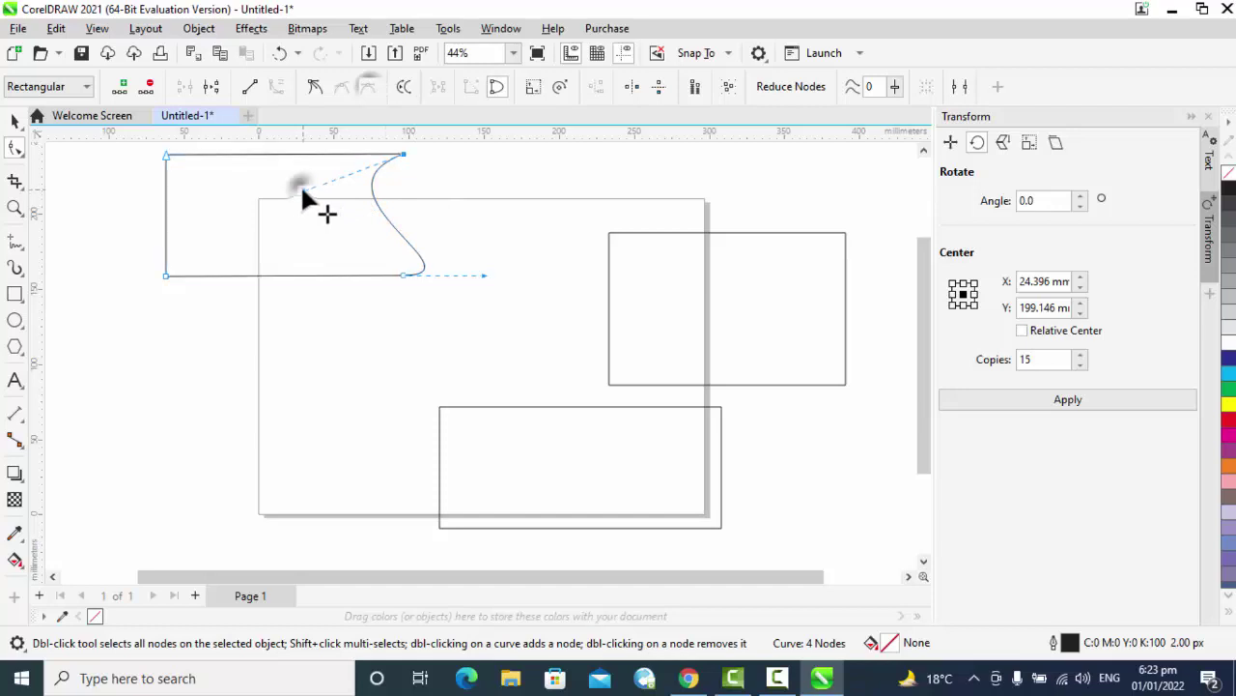
{"action": "left_click_drag", "start_coordinate": [303, 192], "coordinate": [334, 190]}
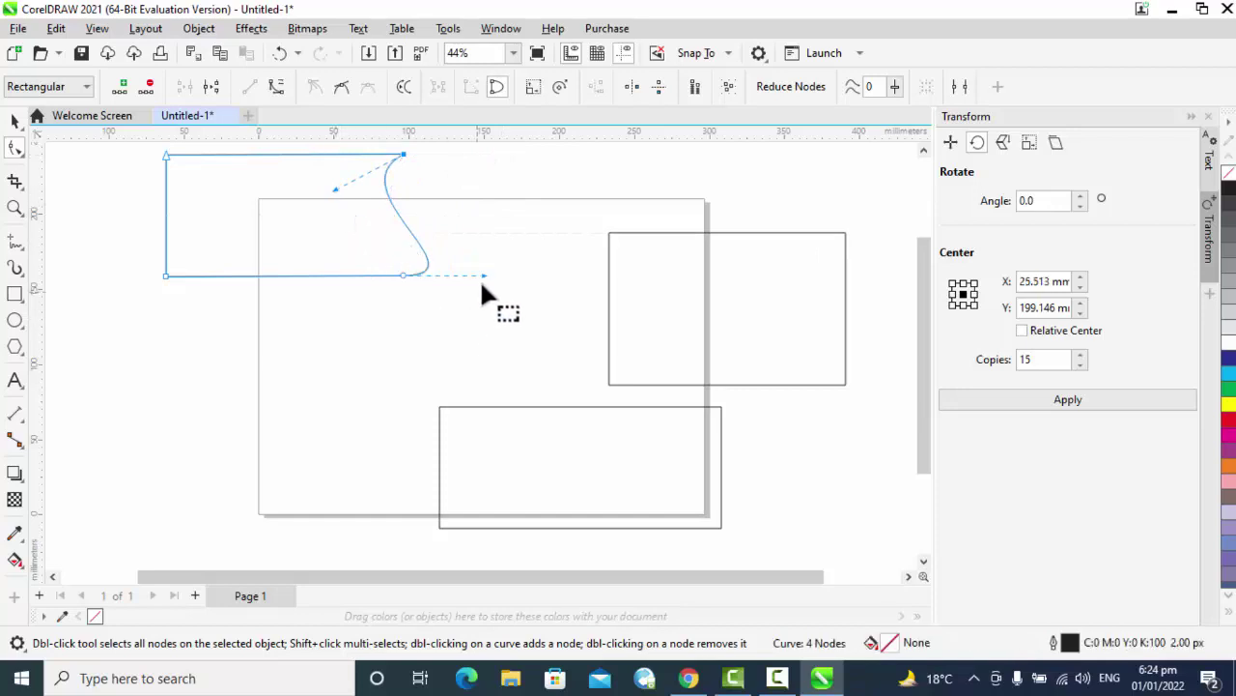
- Fill the upper-left shape with blue (C100 M100 Y0 K0) and reposition its right-edge control handles to bow that edge deeply inward
{"action": "left_click_drag", "start_coordinate": [483, 275], "coordinate": [559, 275]}
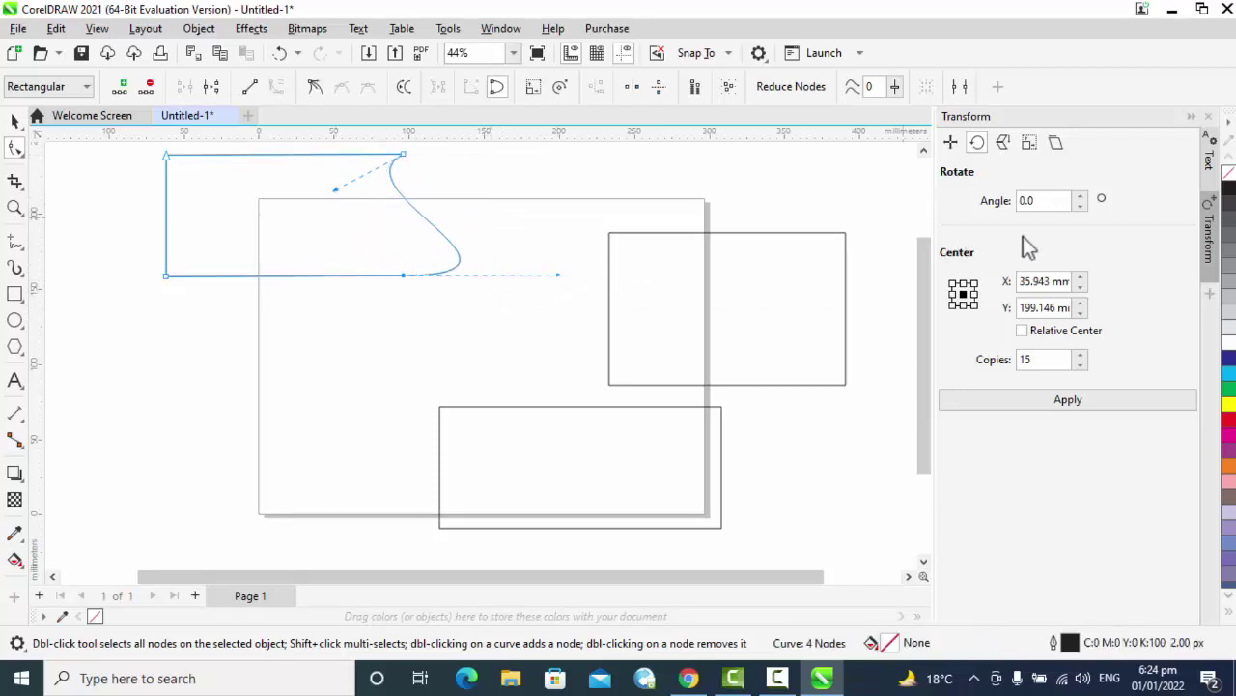
{"action": "left_click", "coordinate": [1230, 359]}
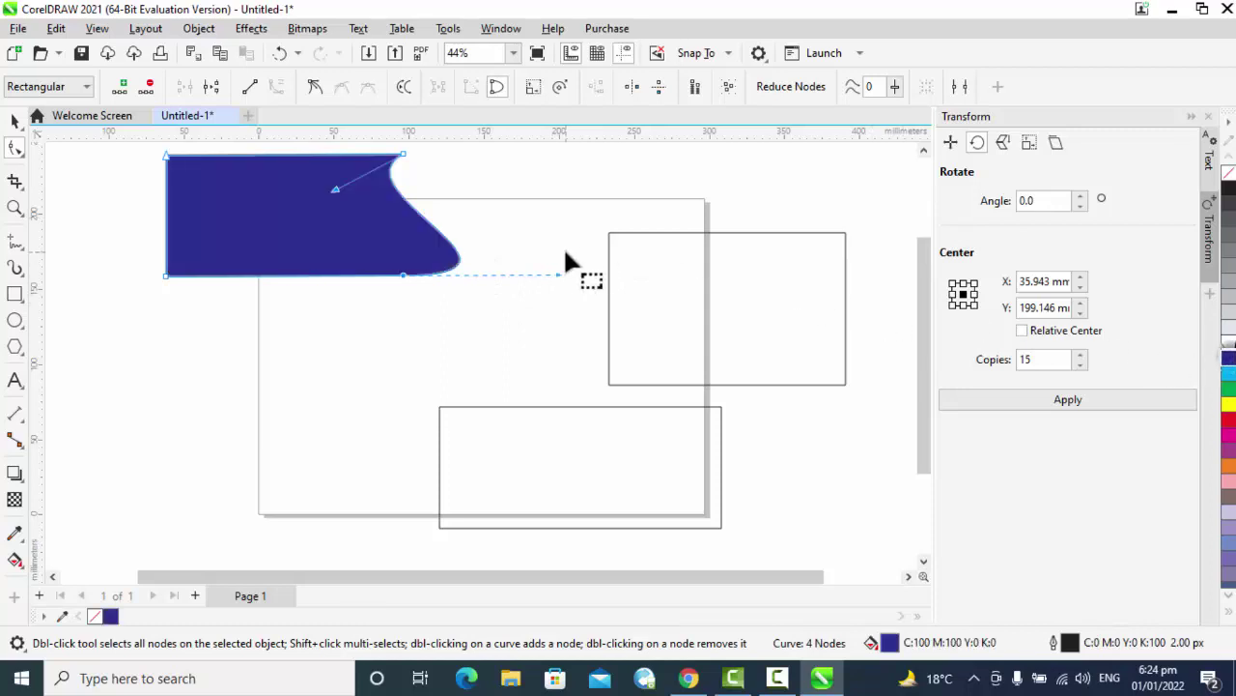
{"action": "left_click_drag", "start_coordinate": [559, 274], "coordinate": [351, 263]}
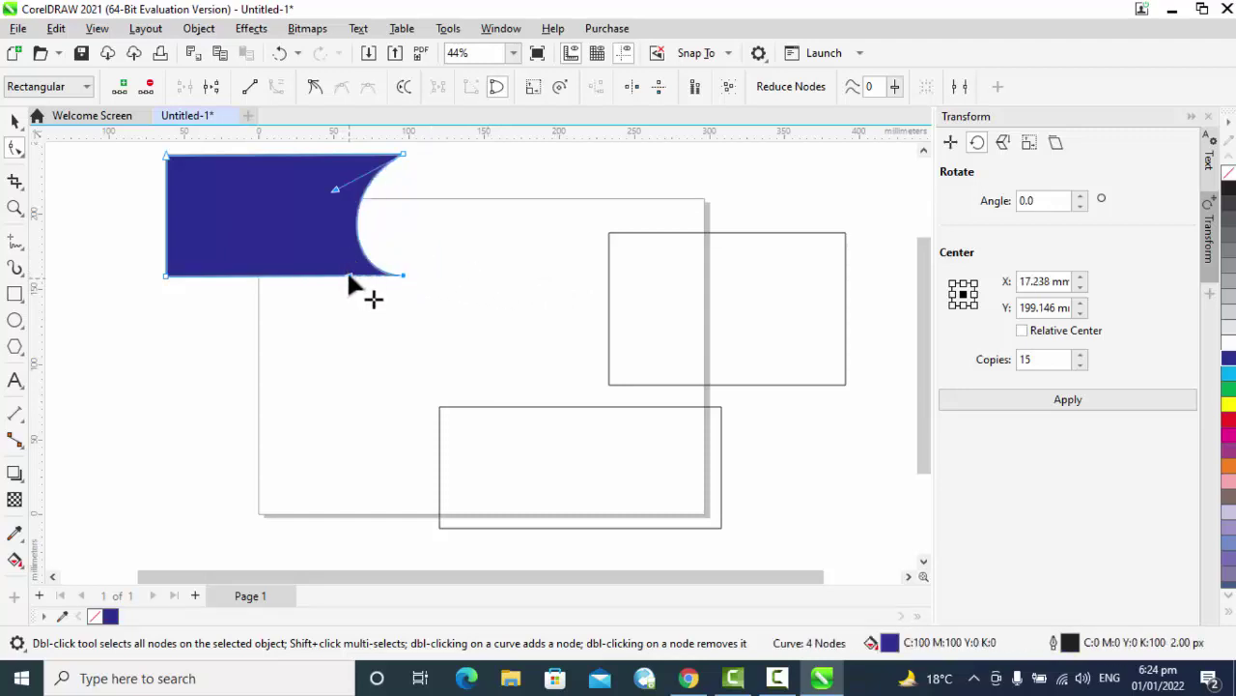
{"action": "left_click_drag", "start_coordinate": [345, 268], "coordinate": [290, 168]}
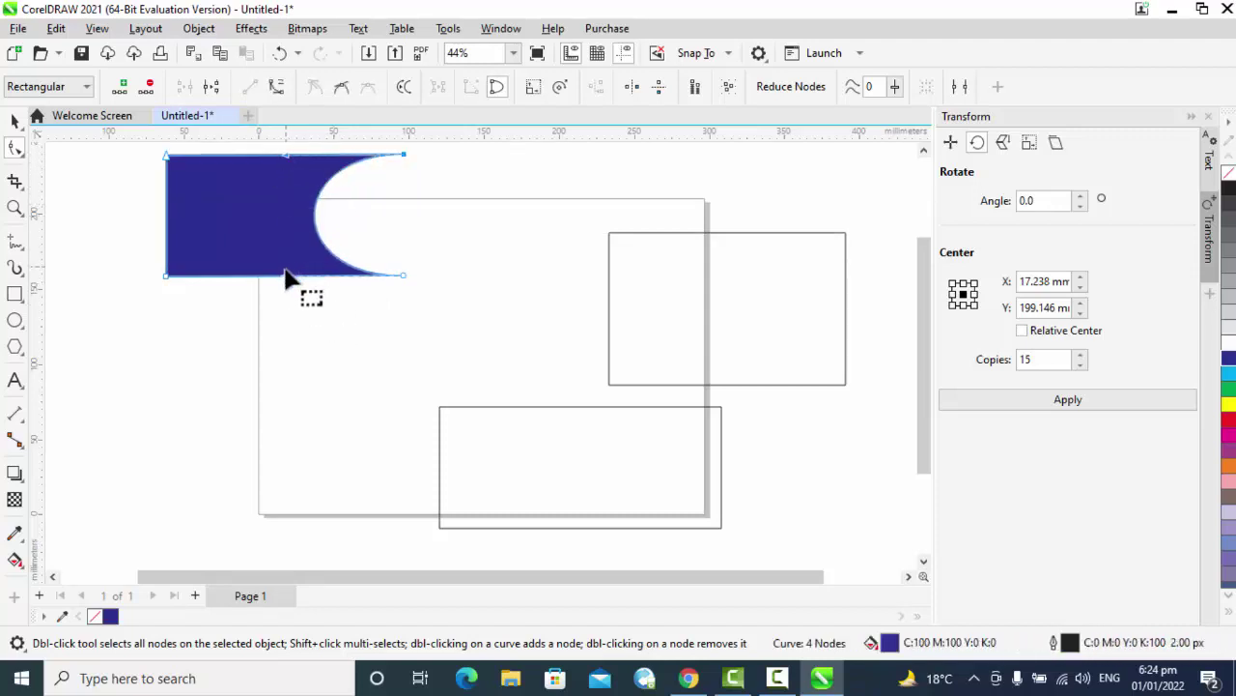
{"action": "left_click_drag", "start_coordinate": [287, 277], "coordinate": [125, 248]}
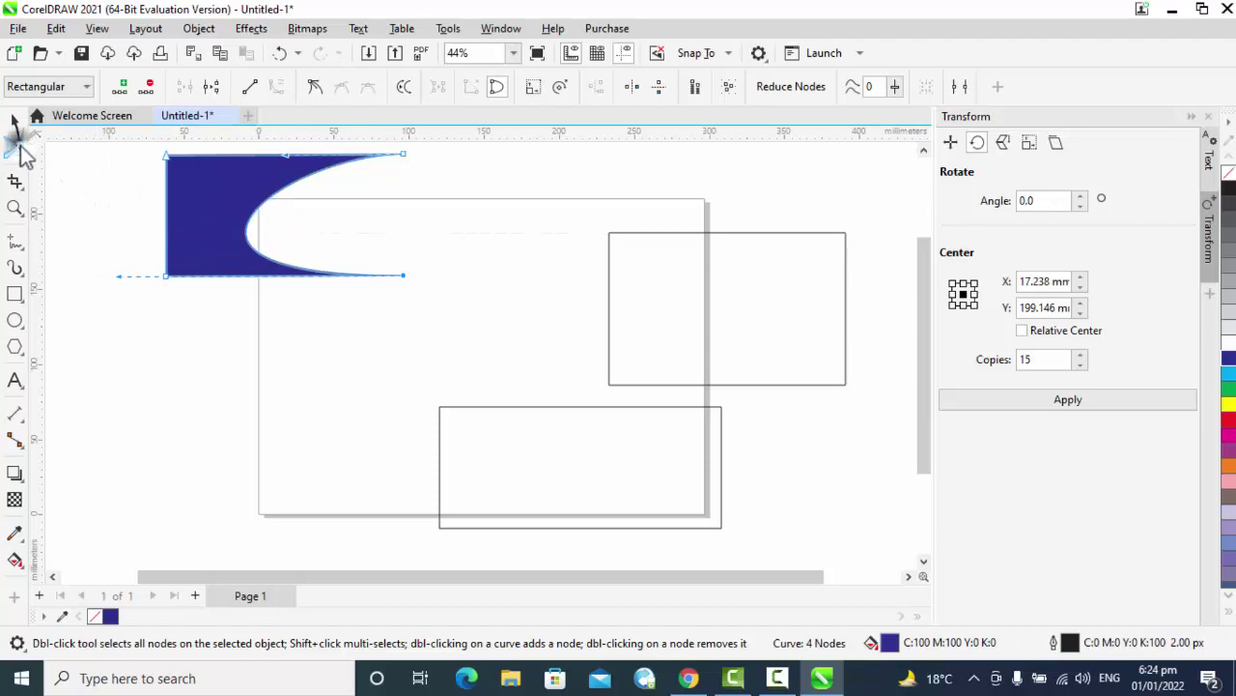
- Apply the Smooth tool across the blue shape's curved right edge and lower edge
{"action": "left_click", "coordinate": [23, 153]}
{"action": "left_click", "coordinate": [75, 175]}
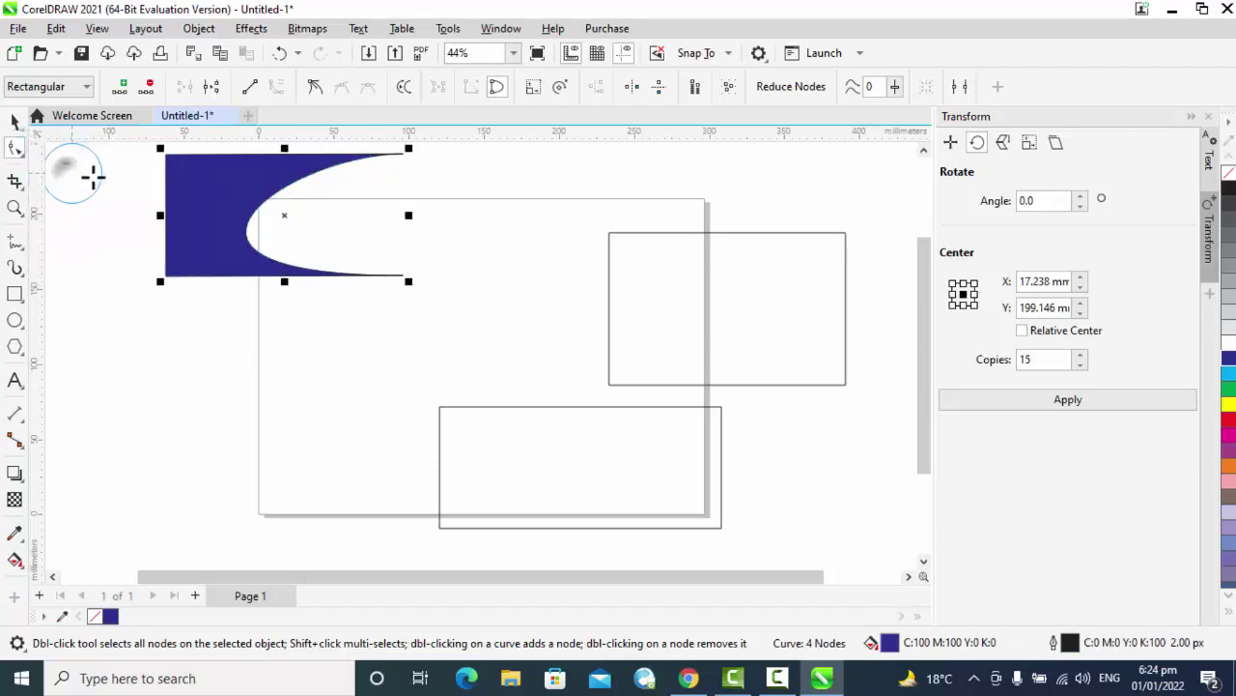
{"action": "mouse_move", "coordinate": [226, 220]}
{"action": "left_mouse_down"}
{"action": "mouse_move", "coordinate": [329, 215]}
{"action": "mouse_move", "coordinate": [393, 227]}
{"action": "mouse_move", "coordinate": [380, 234]}
{"action": "mouse_move", "coordinate": [341, 160]}
{"action": "mouse_move", "coordinate": [309, 172]}
{"action": "mouse_move", "coordinate": [288, 224]}
{"action": "mouse_move", "coordinate": [367, 284]}
{"action": "left_mouse_up"}
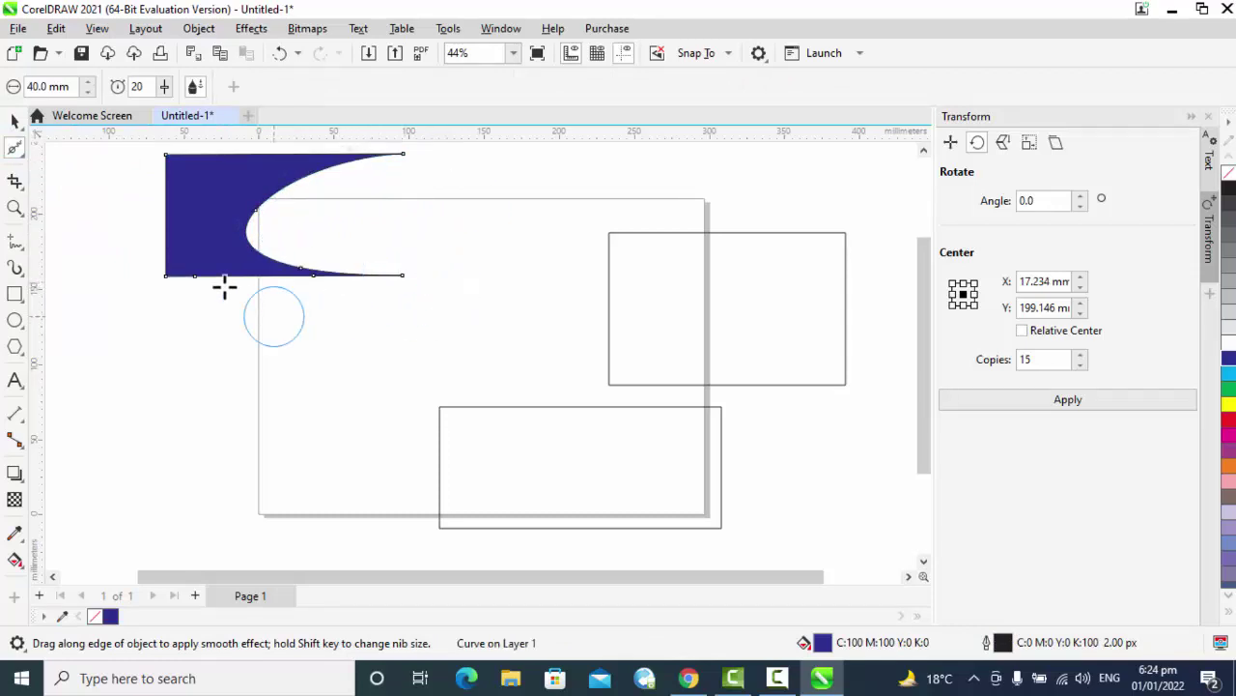
- Move the rectangle at the page's right edge over the blue shape and fill it with green (C100 M0 Y100 K0)
{"action": "left_click", "coordinate": [14, 121]}
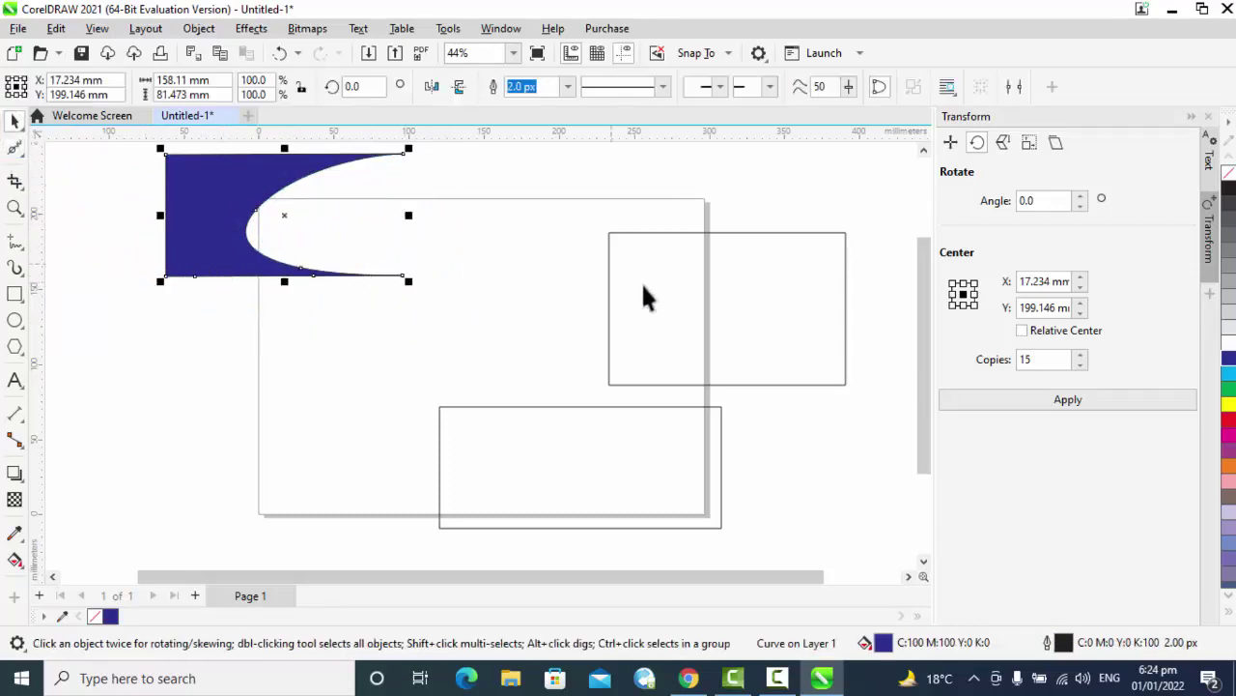
{"action": "left_click_drag", "start_coordinate": [633, 285], "coordinate": [294, 206]}
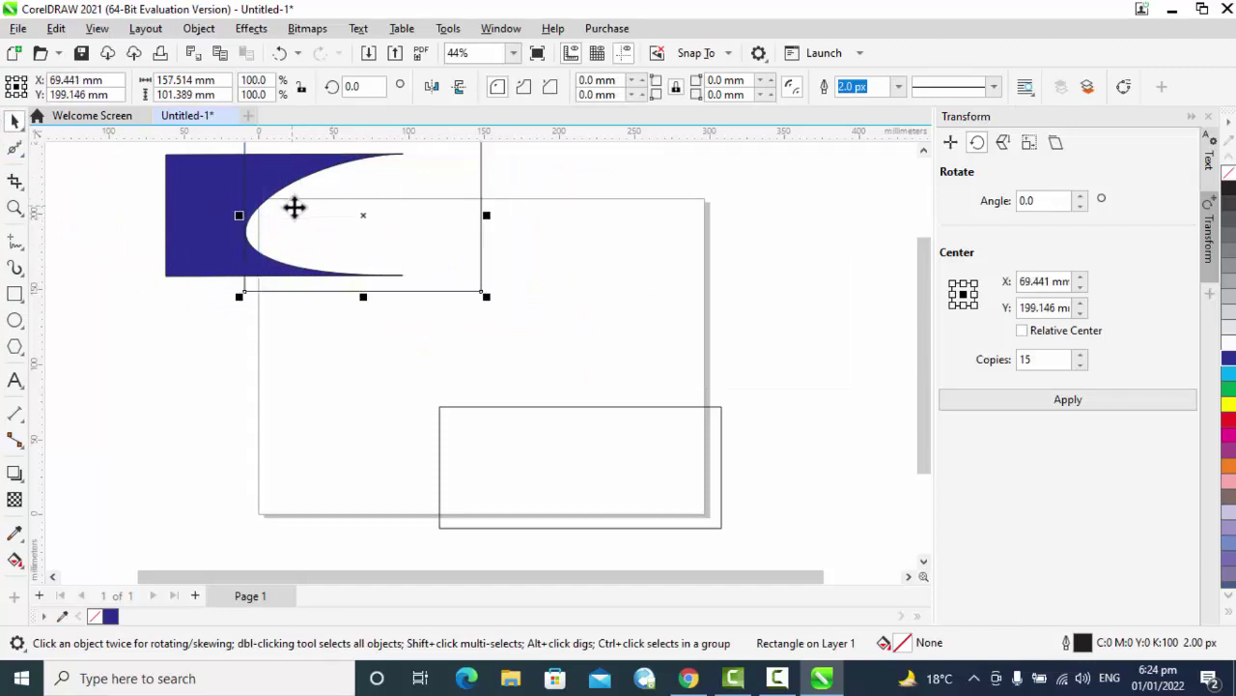
{"action": "left_click", "coordinate": [1228, 392]}
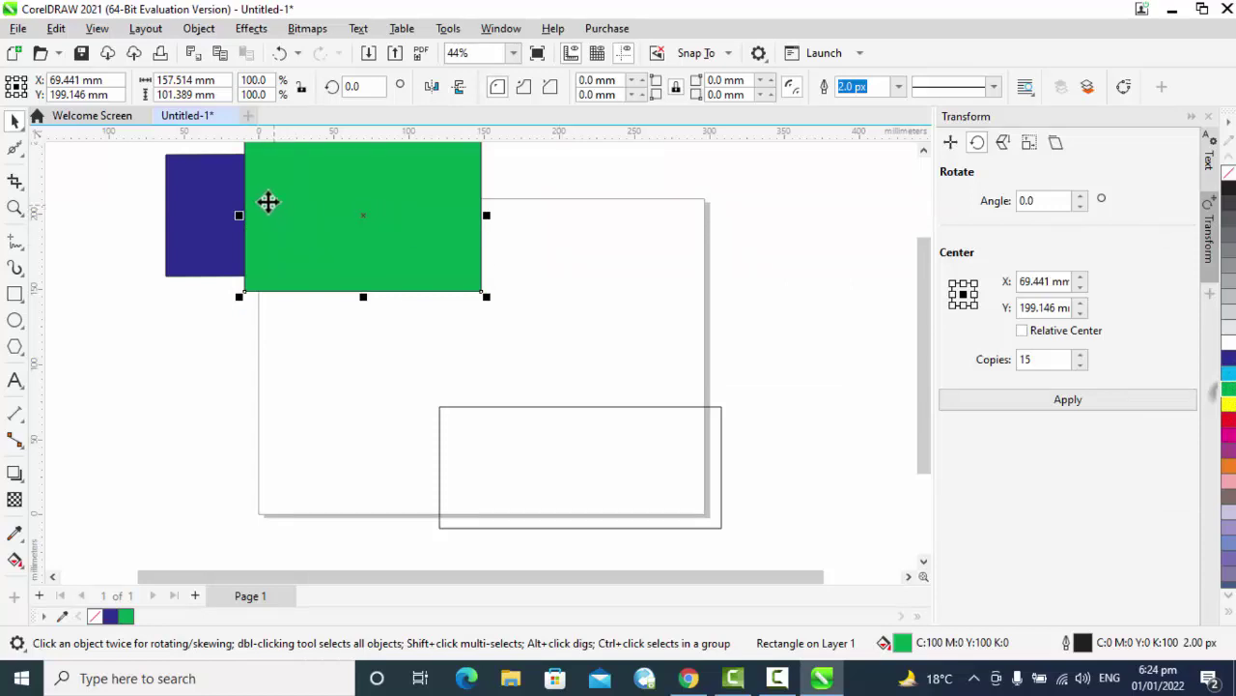
- Run the Smooth tool over the green rectangle's left edge and remove its outline
{"action": "left_click", "coordinate": [15, 150]}
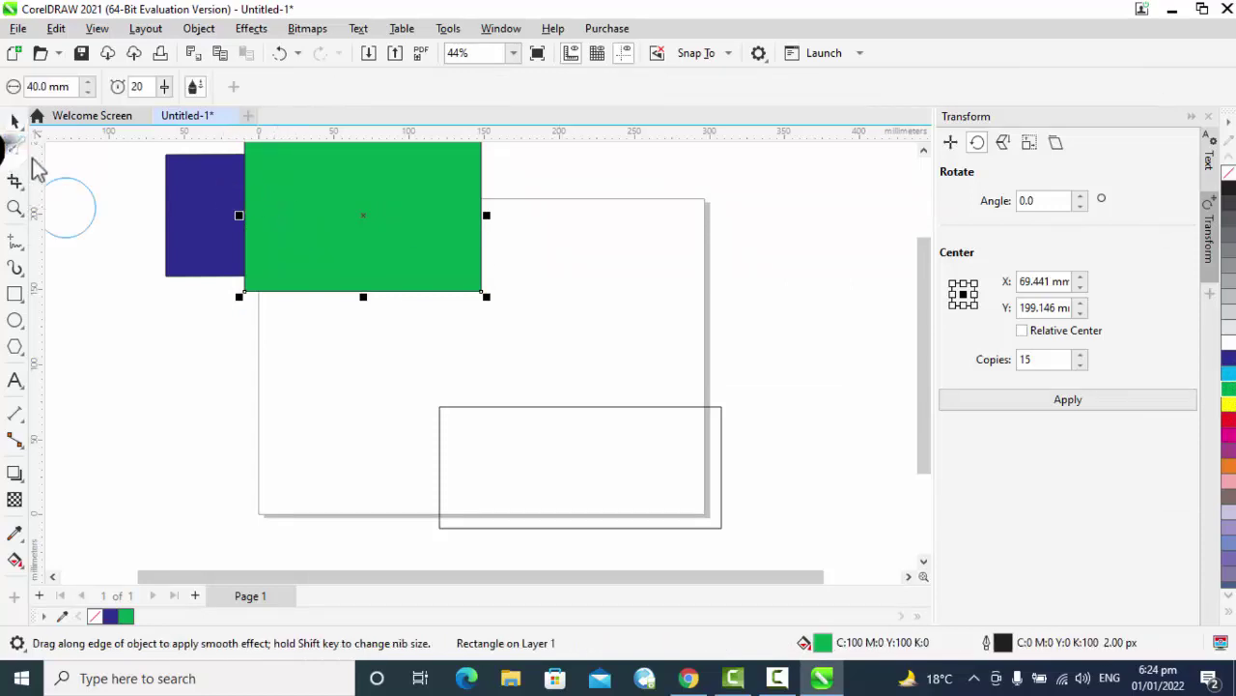
{"action": "mouse_move", "coordinate": [245, 213]}
{"action": "left_mouse_down"}
{"action": "mouse_move", "coordinate": [246, 180]}
{"action": "mouse_move", "coordinate": [244, 257]}
{"action": "mouse_move", "coordinate": [254, 210]}
{"action": "mouse_move", "coordinate": [341, 218]}
{"action": "mouse_move", "coordinate": [143, 206]}
{"action": "mouse_move", "coordinate": [297, 196]}
{"action": "mouse_move", "coordinate": [286, 232]}
{"action": "left_mouse_up"}
{"action": "scroll", "coordinate": [255, 211], "scroll_direction": "up", "scroll_amount": 4}
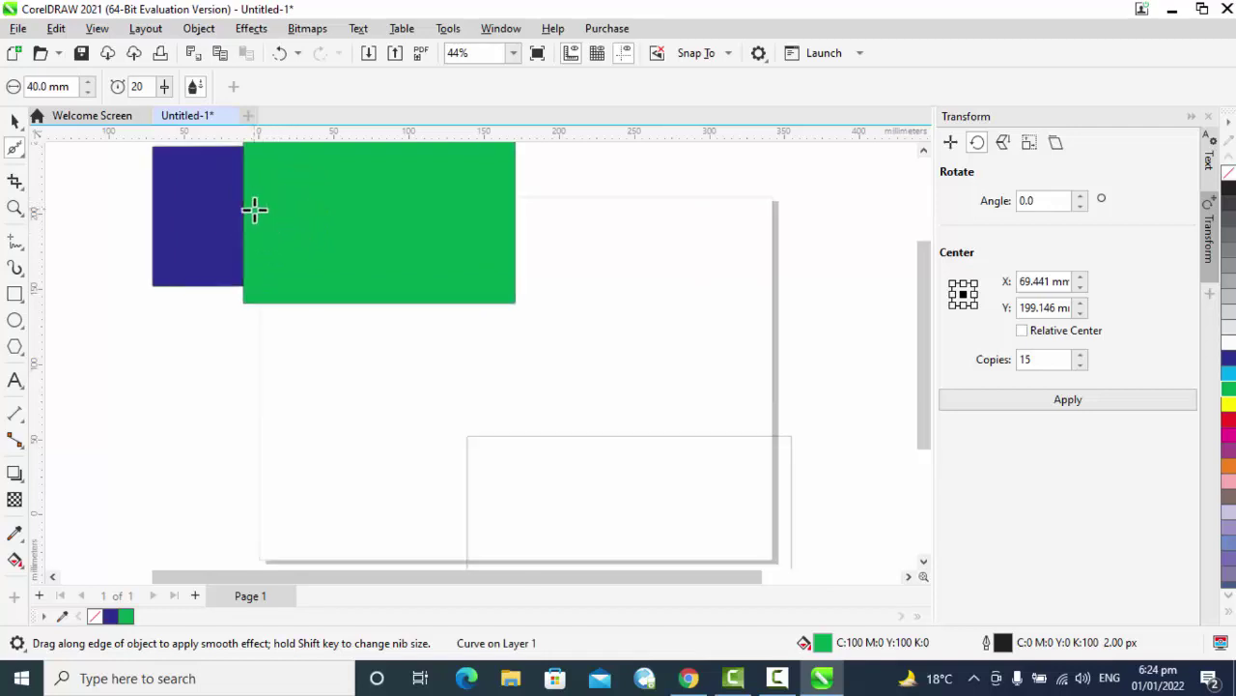
{"action": "scroll", "coordinate": [255, 212], "scroll_direction": "up", "scroll_amount": 2}
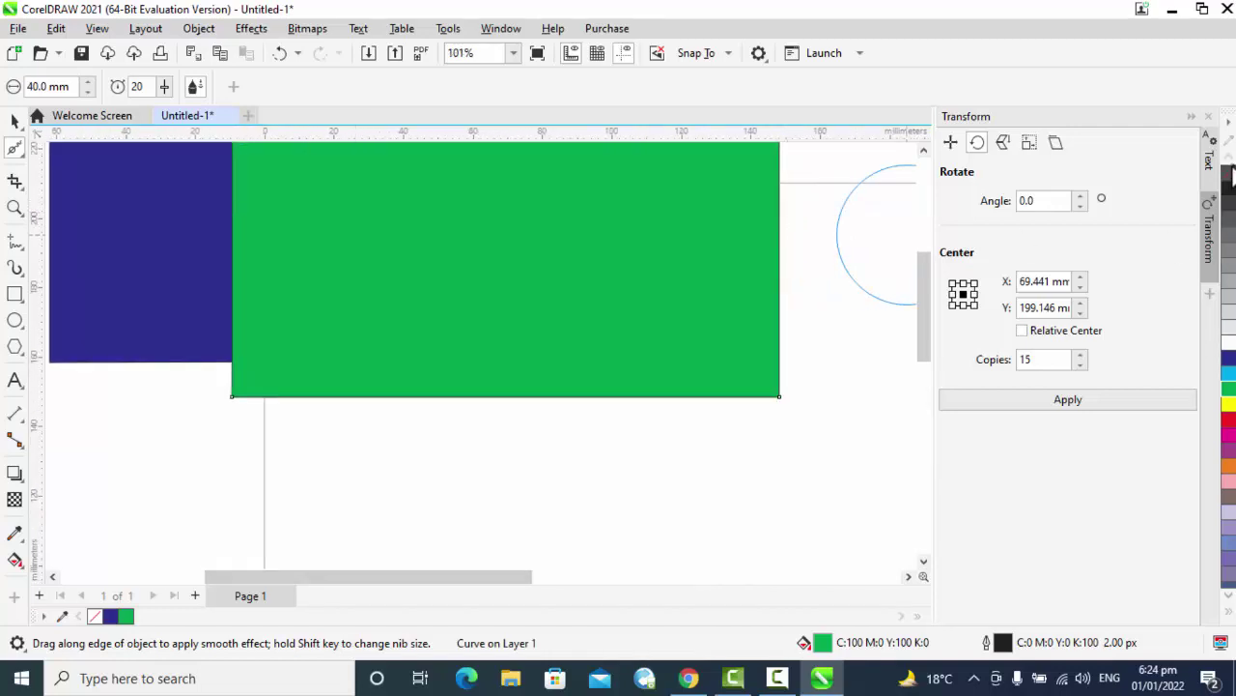
{"action": "right_click", "coordinate": [1232, 170]}
- Round the green rectangle's two upper corners and its lower-left corner with the Smooth tool
{"action": "scroll", "coordinate": [344, 187], "scroll_direction": "down", "scroll_amount": 1}
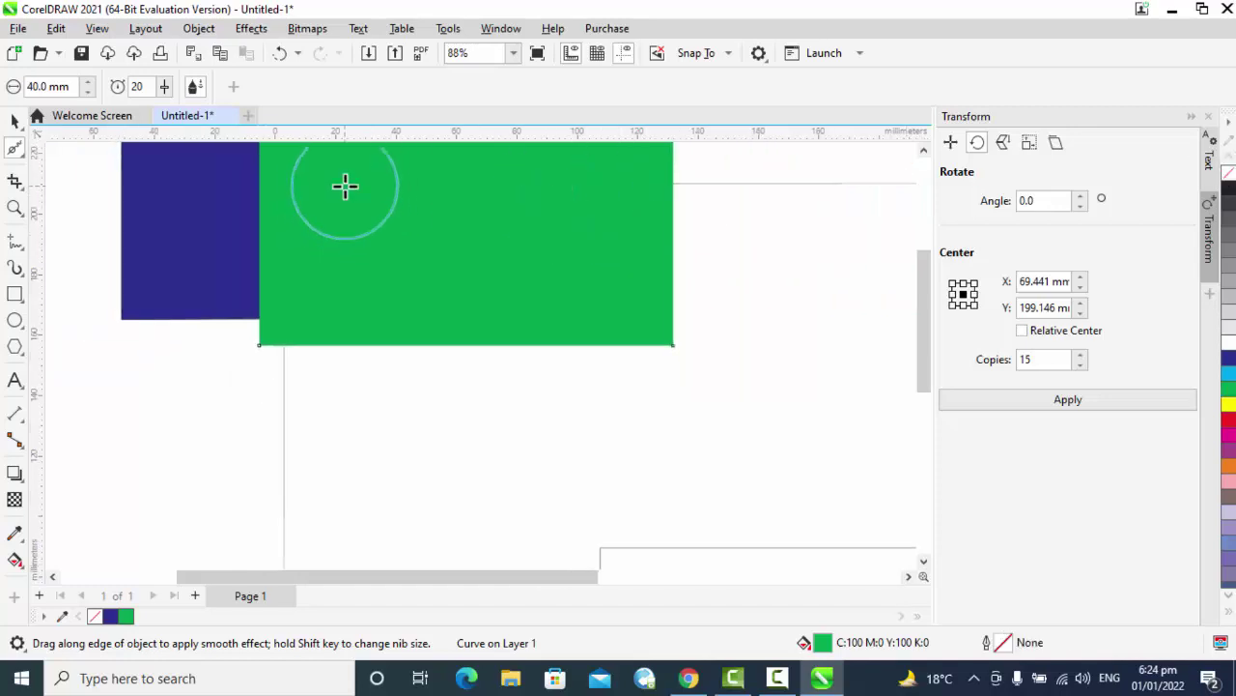
{"action": "scroll", "coordinate": [345, 186], "scroll_direction": "down", "scroll_amount": 1}
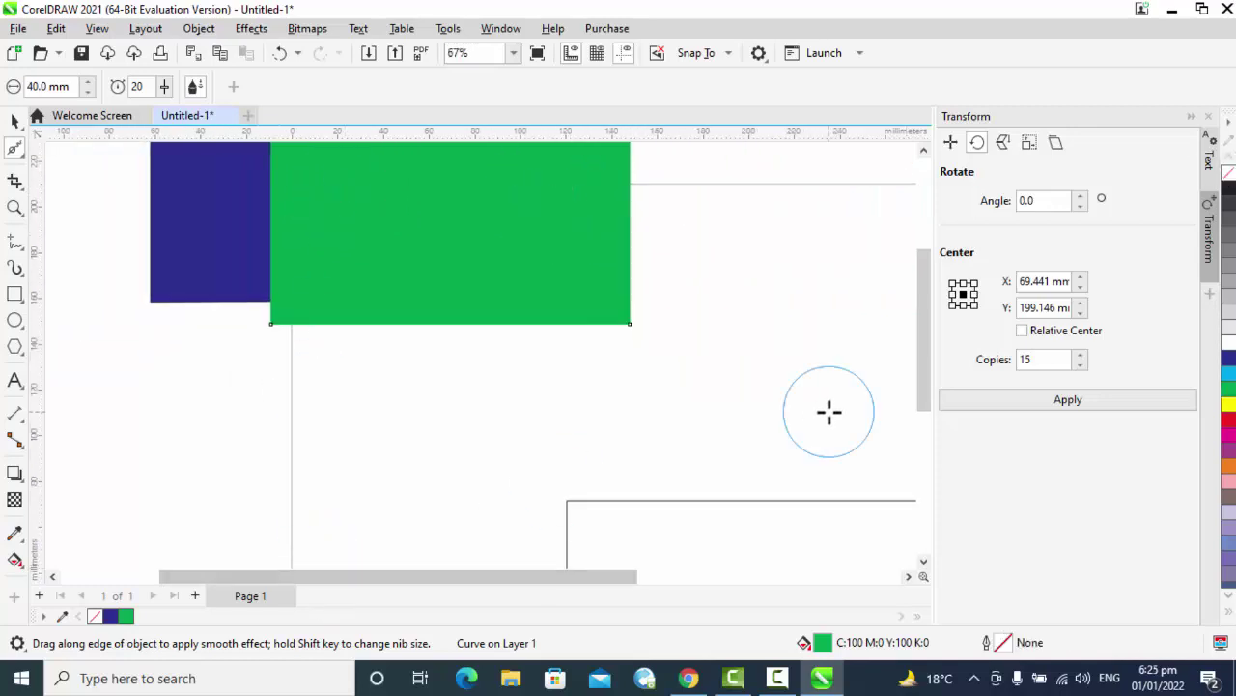
{"action": "scroll", "coordinate": [926, 326], "scroll_direction": "up", "scroll_amount": 1}
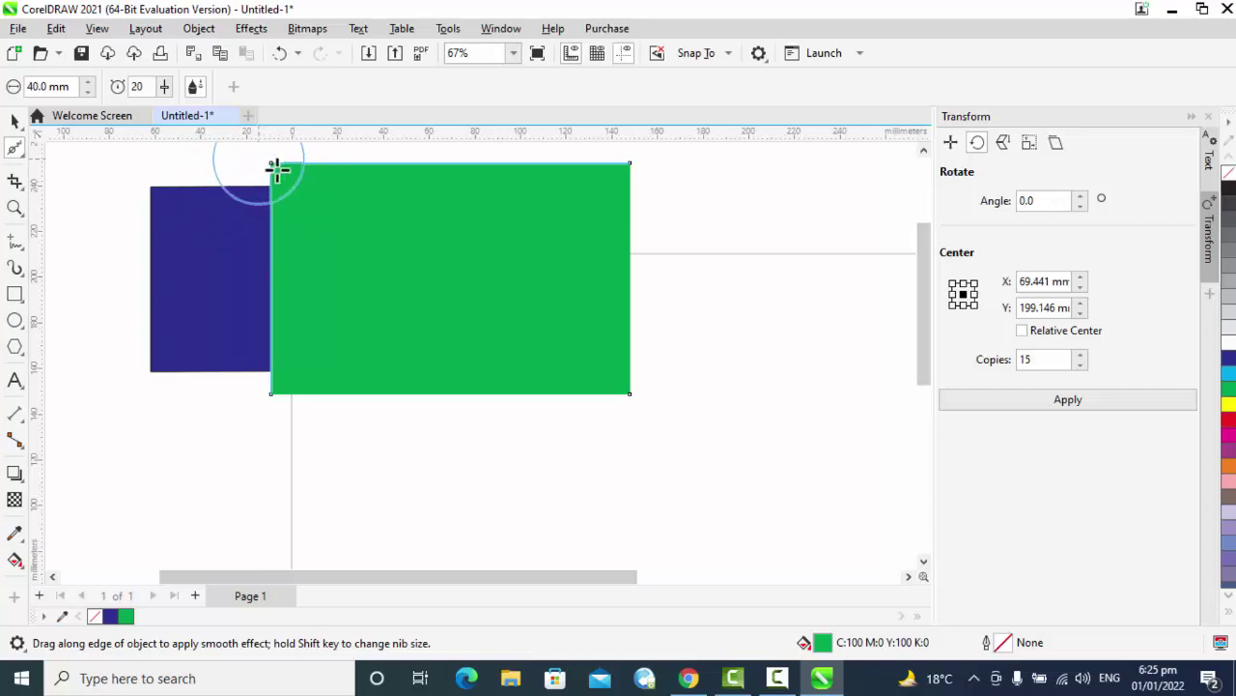
{"action": "left_click_drag", "start_coordinate": [324, 175], "coordinate": [295, 172]}
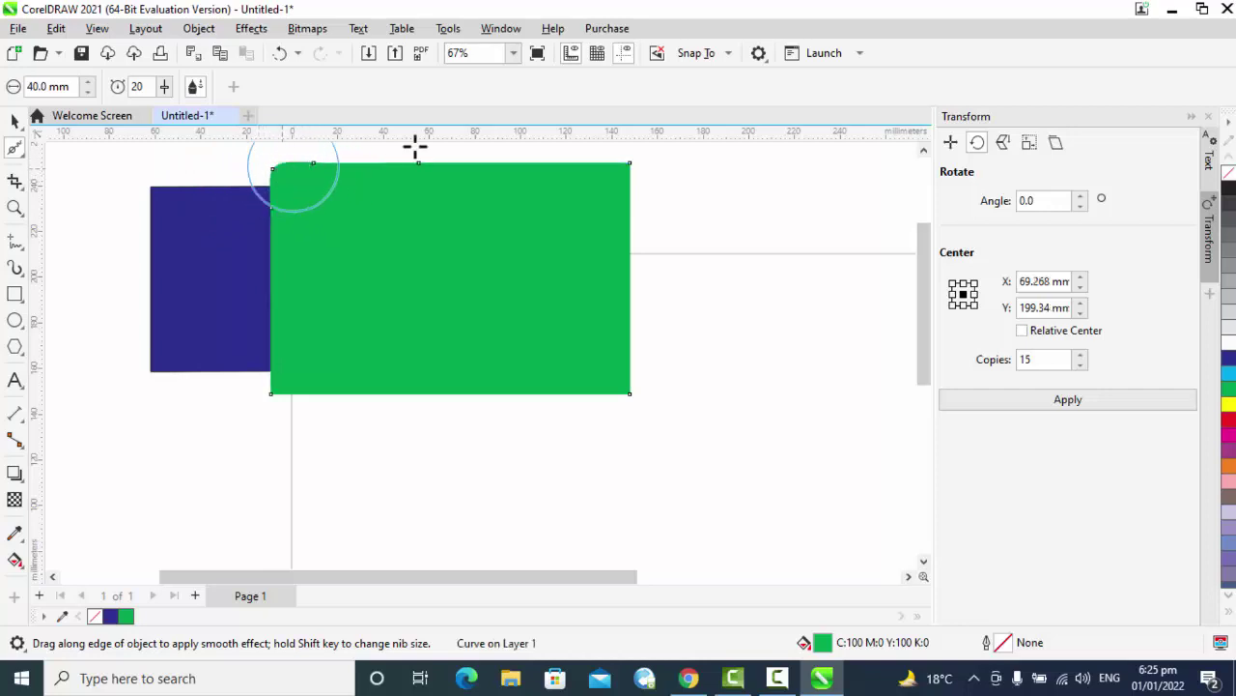
{"action": "mouse_move", "coordinate": [630, 163]}
{"action": "left_mouse_down"}
{"action": "mouse_move", "coordinate": [611, 185]}
{"action": "mouse_move", "coordinate": [567, 162]}
{"action": "left_mouse_up"}
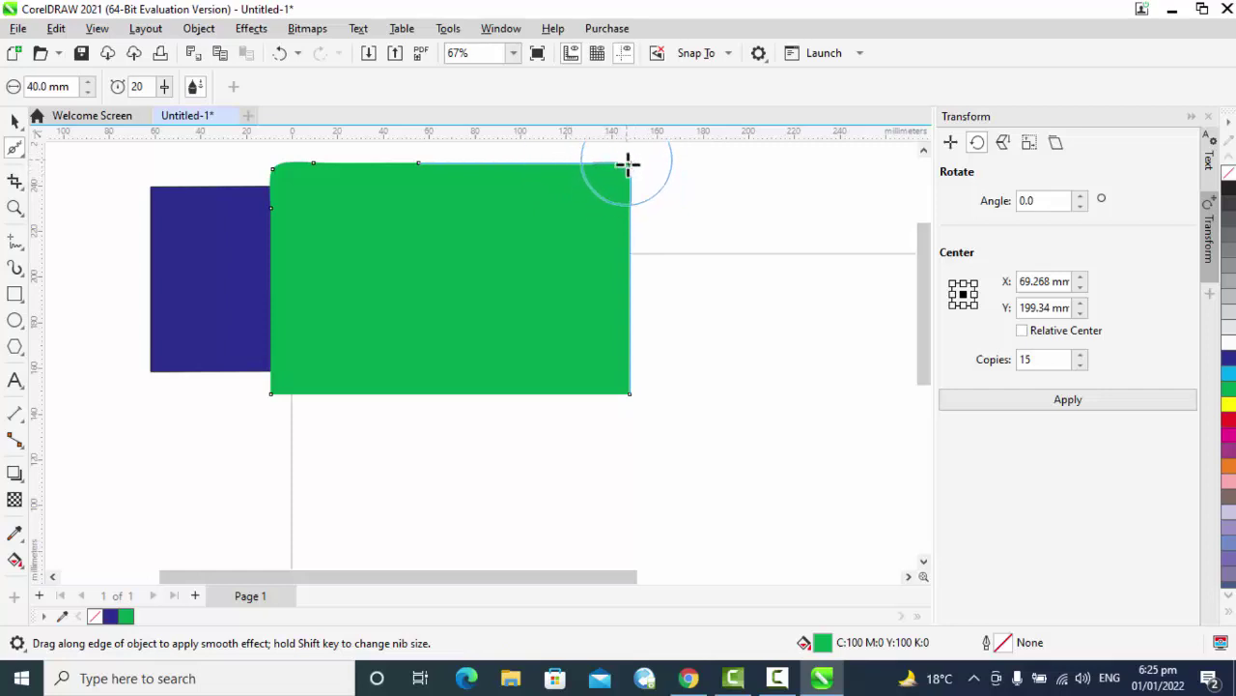
{"action": "left_click_drag", "start_coordinate": [625, 167], "coordinate": [627, 193]}
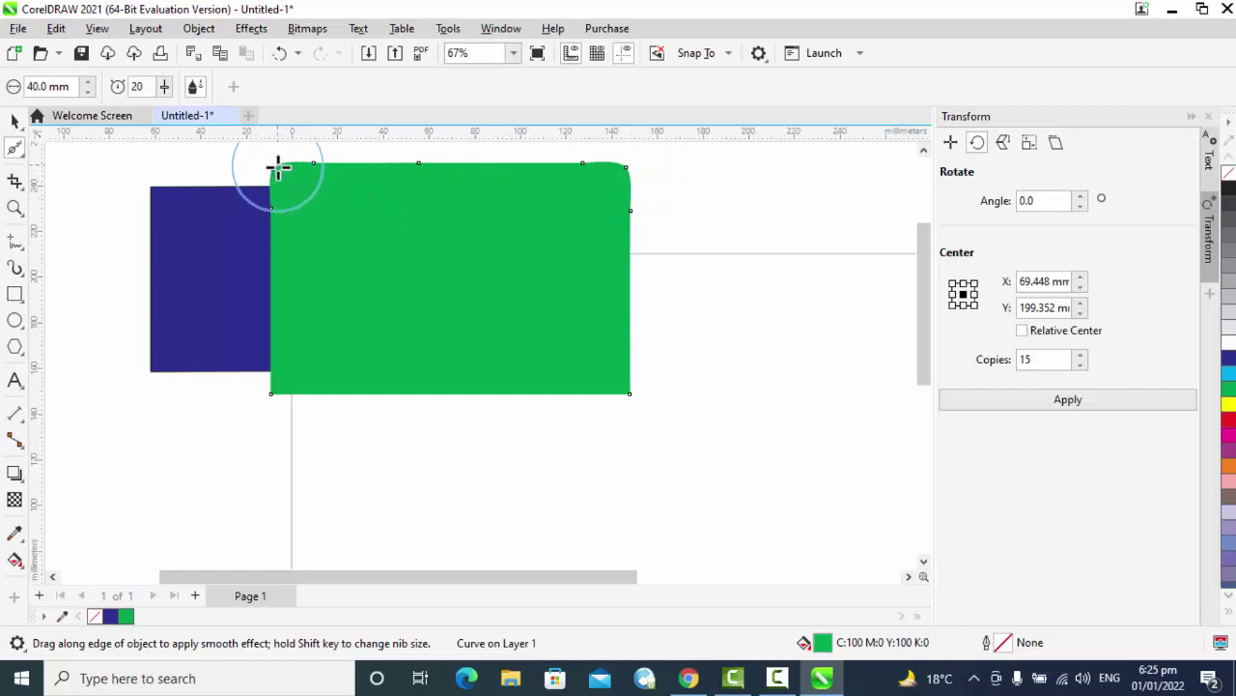
{"action": "mouse_move", "coordinate": [273, 165]}
{"action": "left_mouse_down"}
{"action": "mouse_move", "coordinate": [262, 215]}
{"action": "mouse_move", "coordinate": [277, 299]}
{"action": "left_mouse_up"}
{"action": "mouse_move", "coordinate": [275, 395]}
{"action": "left_mouse_down"}
{"action": "mouse_move", "coordinate": [318, 362]}
{"action": "mouse_move", "coordinate": [268, 387]}
{"action": "mouse_move", "coordinate": [279, 403]}
{"action": "mouse_move", "coordinate": [283, 375]}
{"action": "left_mouse_up"}
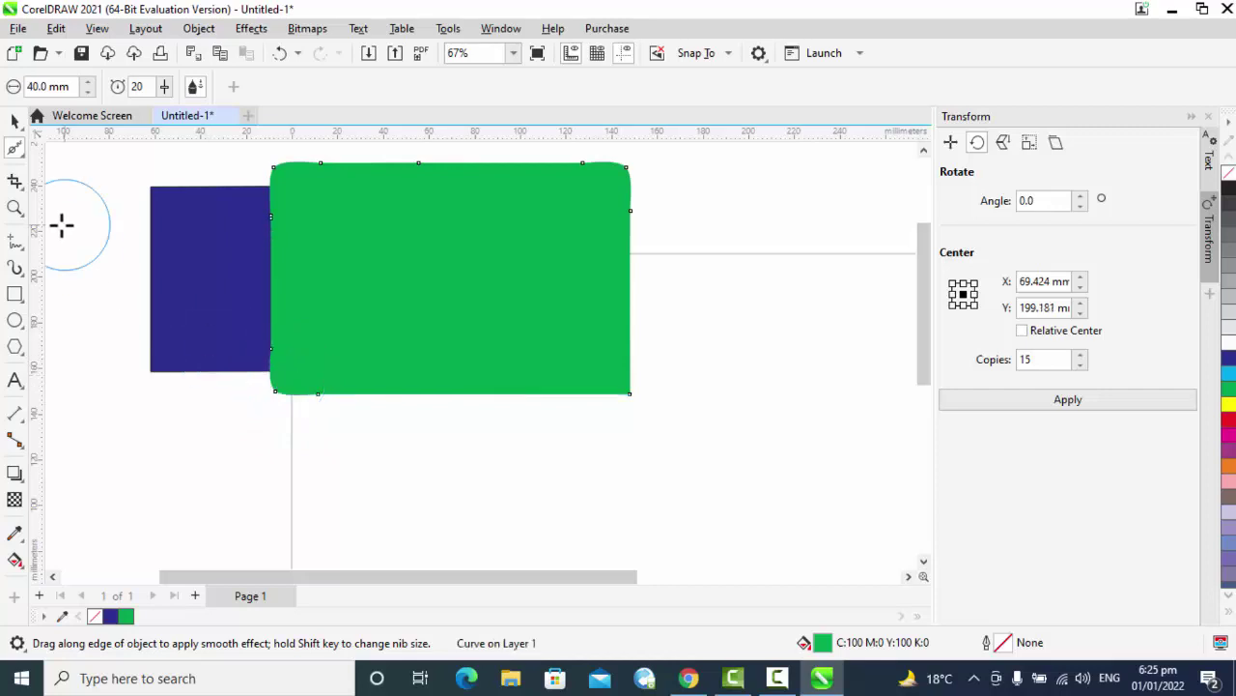
- Push deep notches into the green shape from its right, top, left and bottom edges with the Smear tool
{"action": "left_click", "coordinate": [14, 147]}
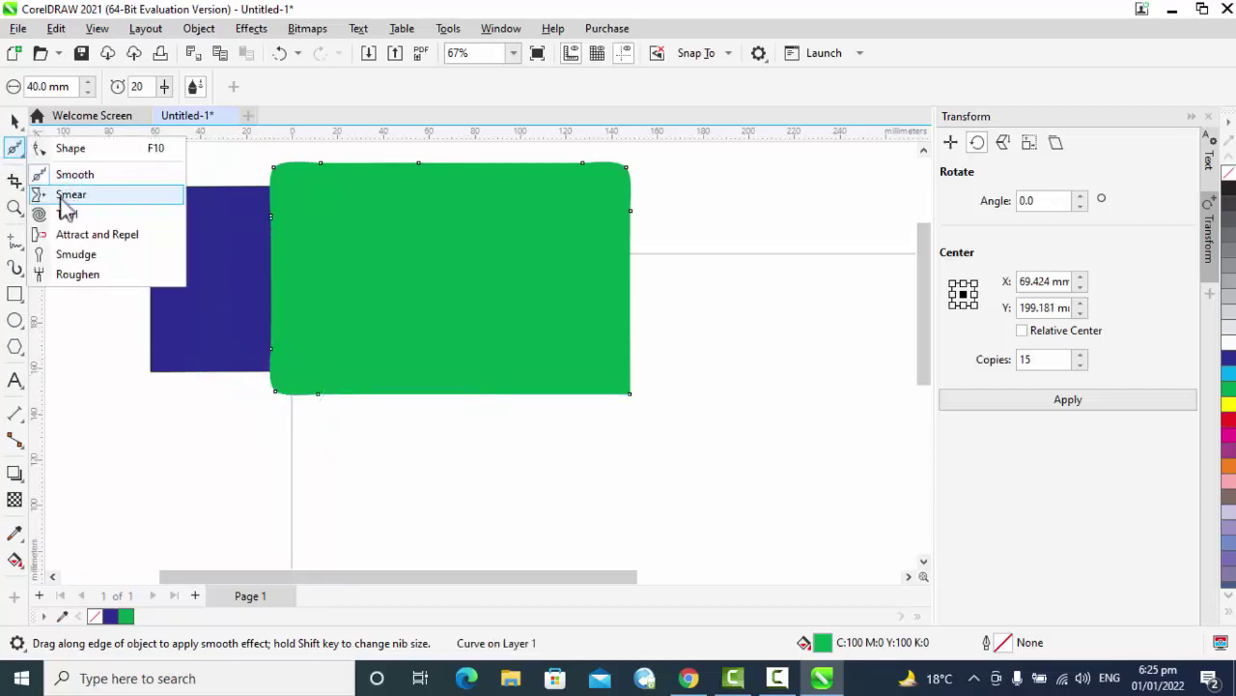
{"action": "left_click", "coordinate": [64, 198]}
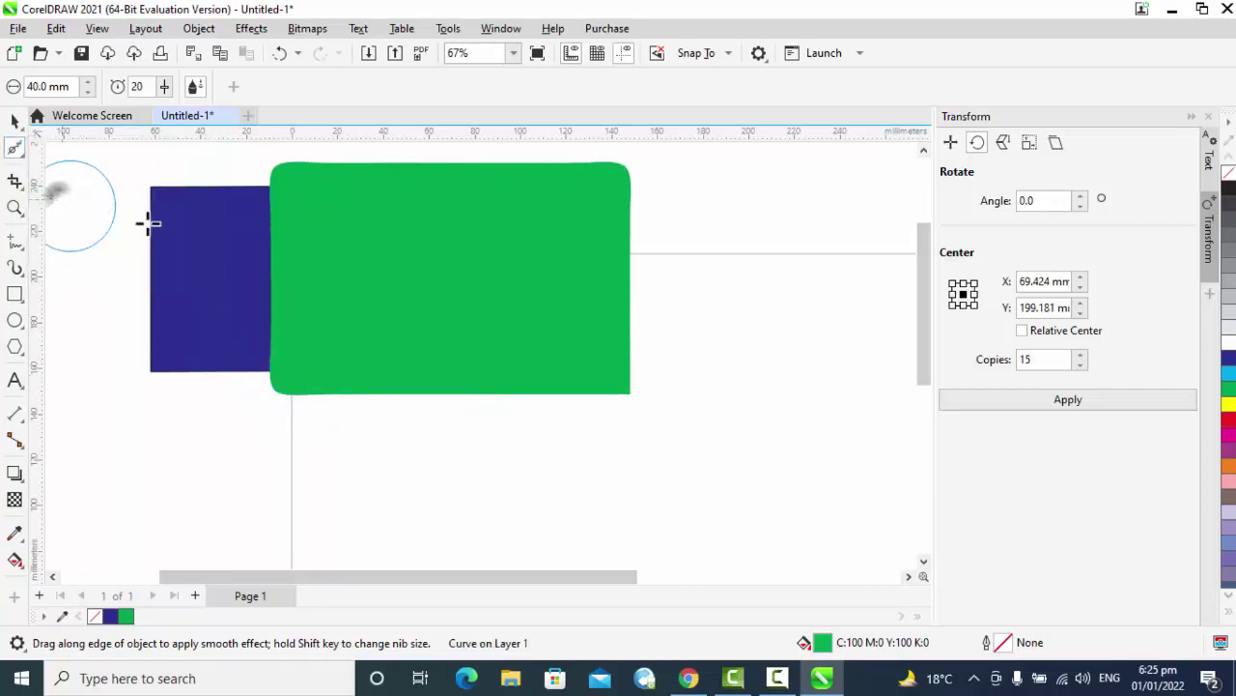
{"action": "left_click_drag", "start_coordinate": [633, 283], "coordinate": [522, 287]}
{"action": "left_click_drag", "start_coordinate": [384, 279], "coordinate": [354, 276]}
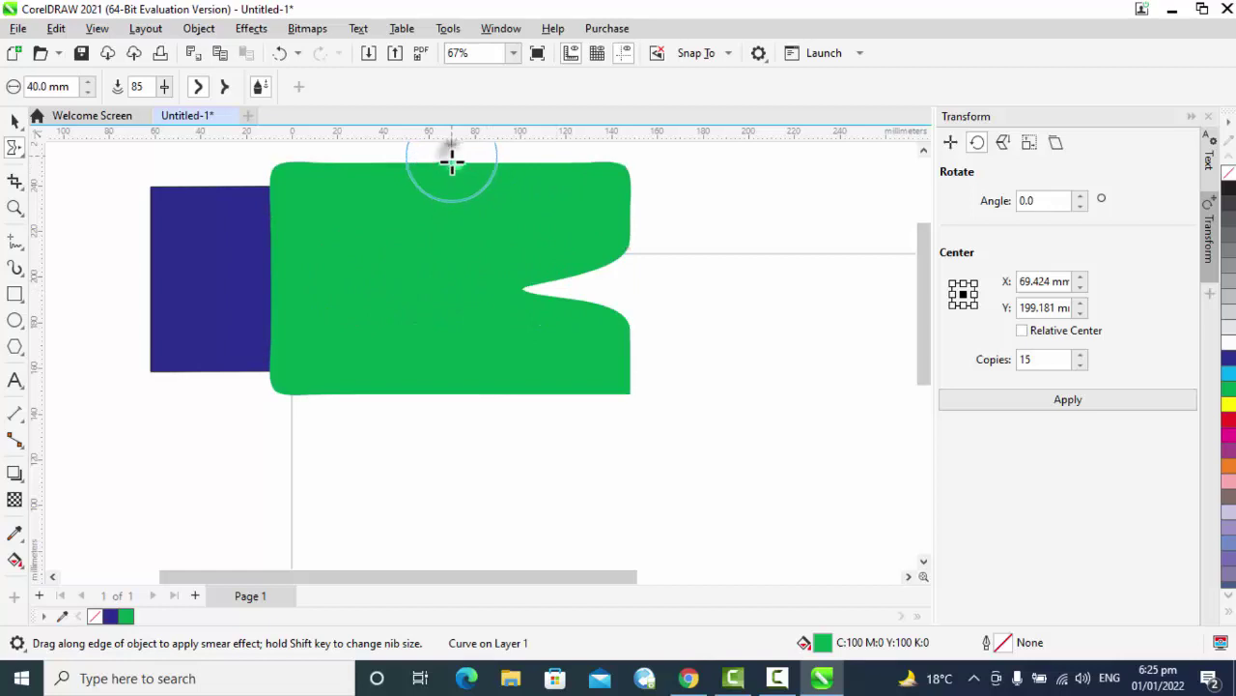
{"action": "left_click_drag", "start_coordinate": [451, 159], "coordinate": [433, 315]}
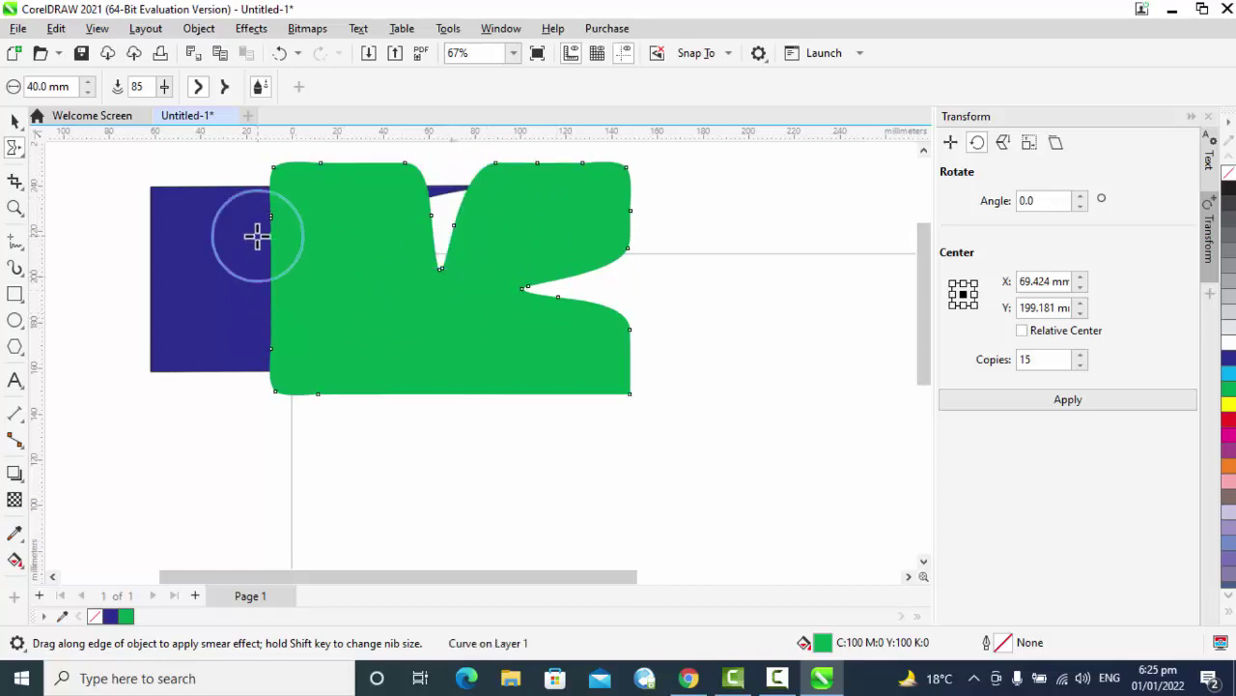
{"action": "left_click_drag", "start_coordinate": [267, 264], "coordinate": [447, 268]}
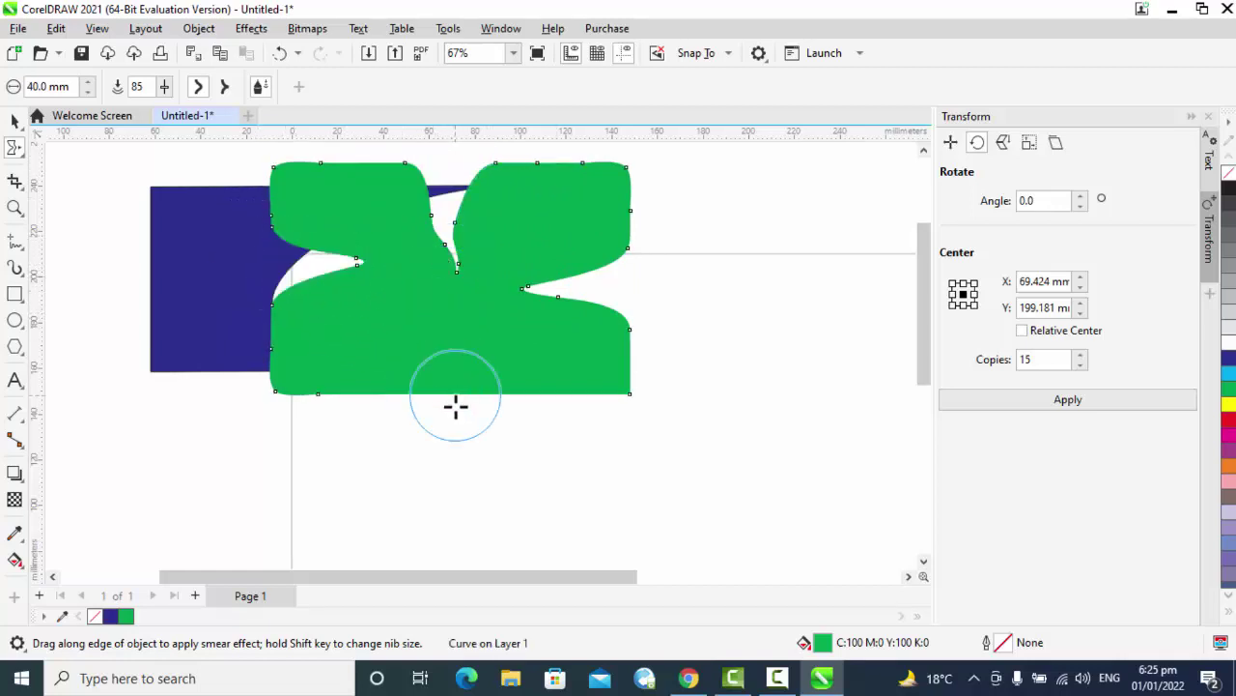
{"action": "left_click_drag", "start_coordinate": [453, 422], "coordinate": [372, 263]}
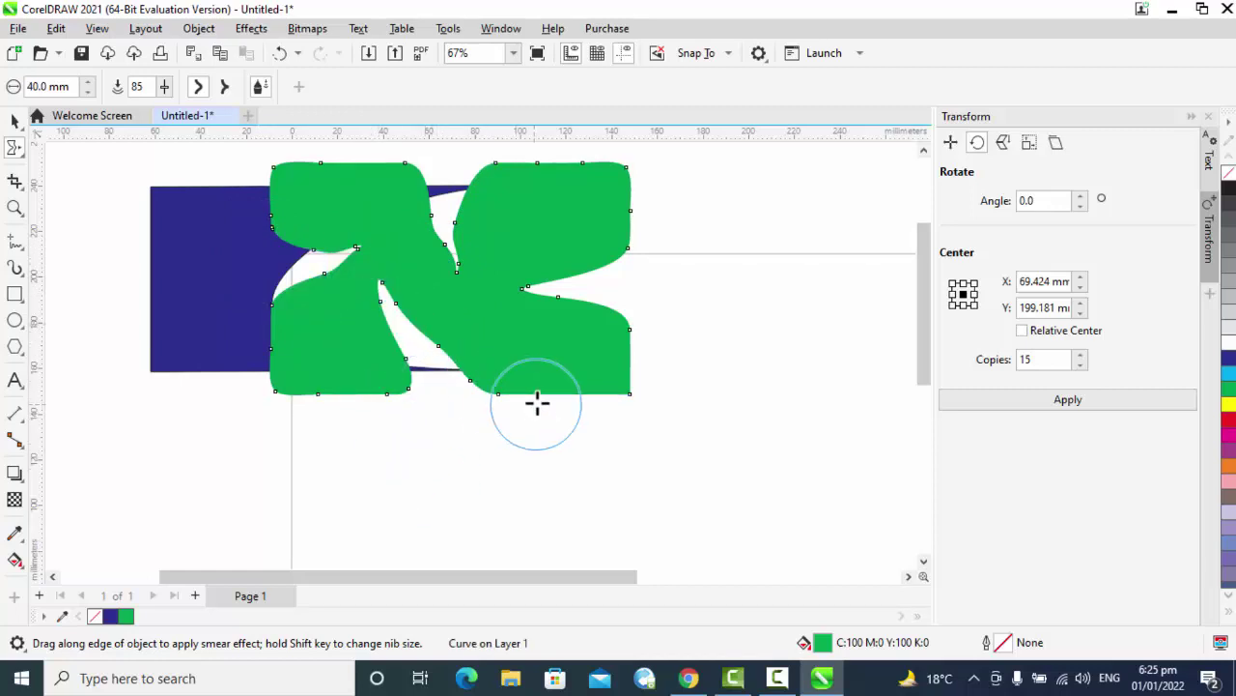
{"action": "left_click_drag", "start_coordinate": [535, 406], "coordinate": [491, 288]}
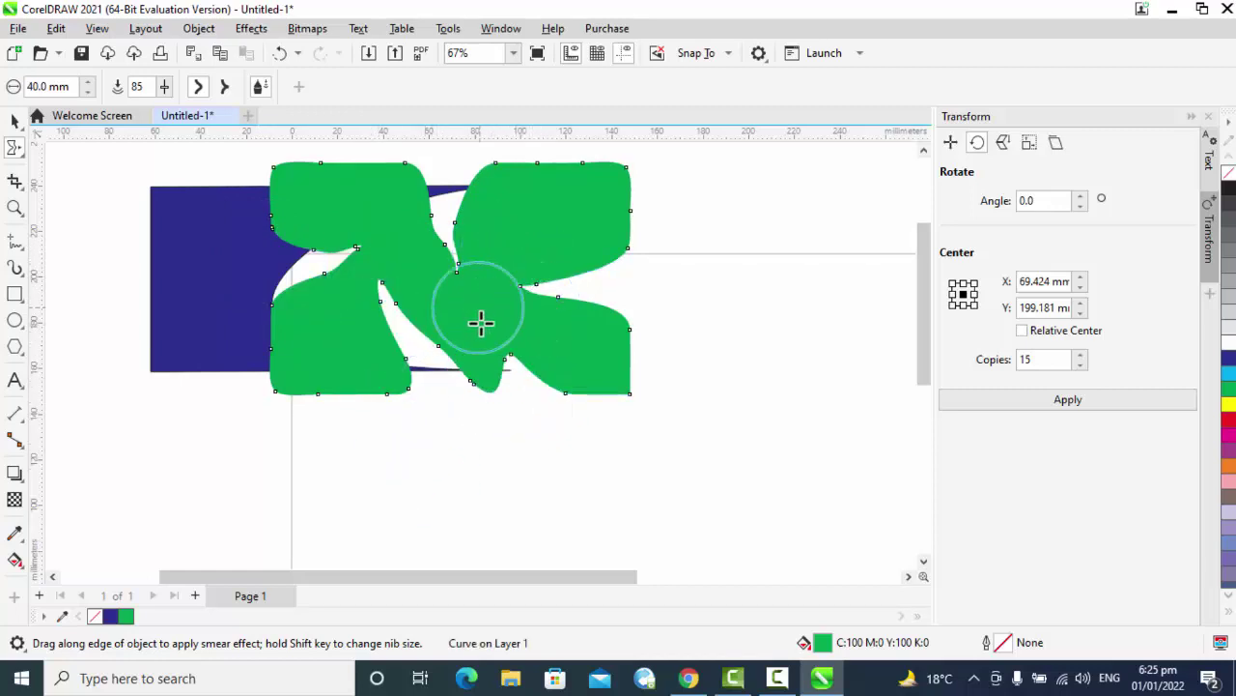
- Smear the green shape's bottom, left and right notches back outward to fill them in
{"action": "left_click_drag", "start_coordinate": [512, 345], "coordinate": [520, 398]}
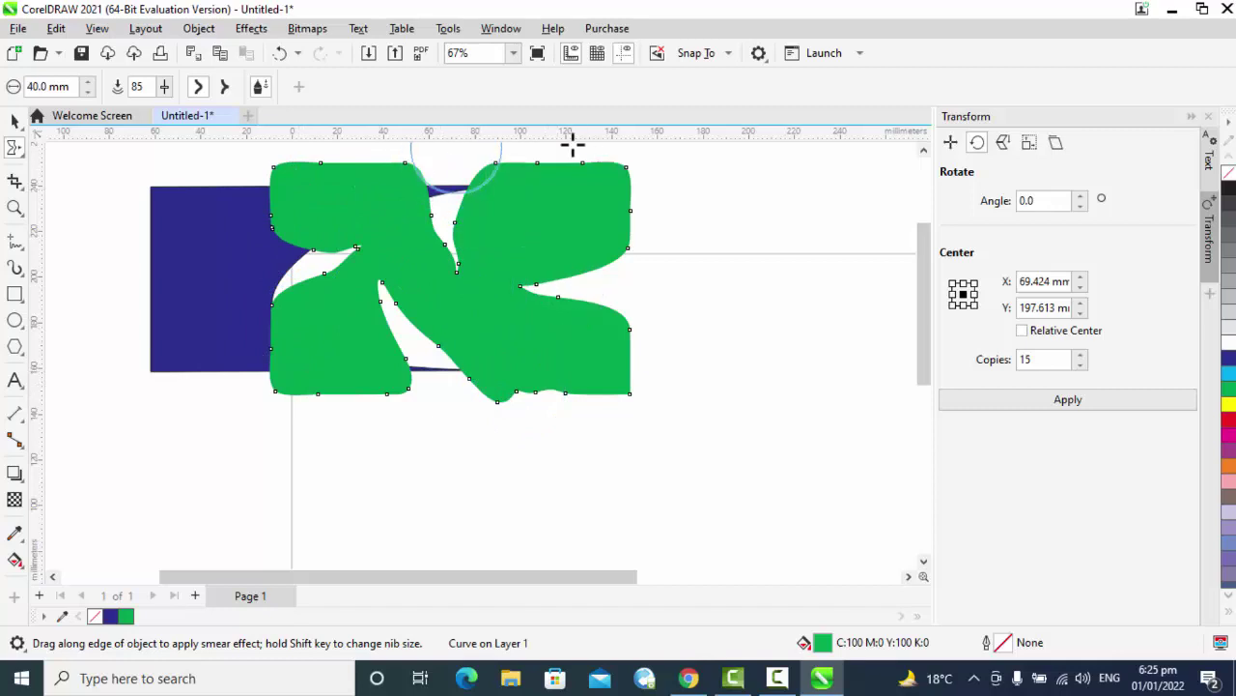
{"action": "mouse_move", "coordinate": [430, 207]}
{"action": "left_mouse_down"}
{"action": "mouse_move", "coordinate": [320, 273]}
{"action": "mouse_move", "coordinate": [257, 279]}
{"action": "mouse_move", "coordinate": [284, 285]}
{"action": "left_mouse_up"}
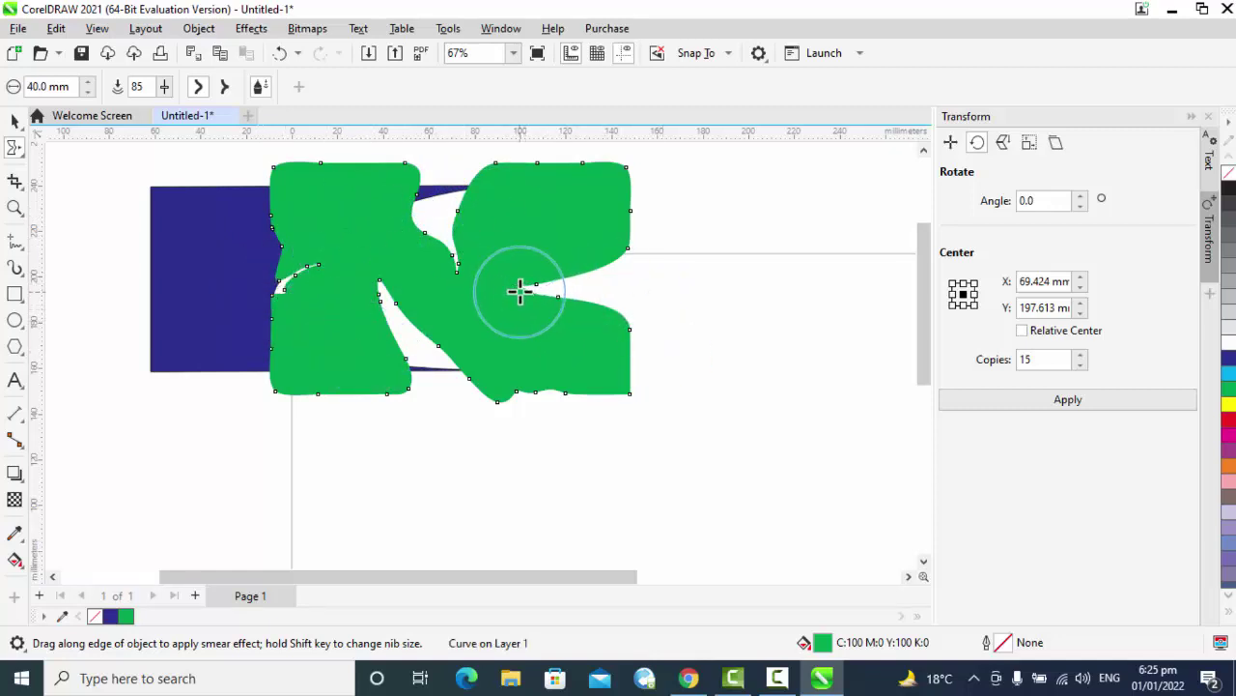
{"action": "mouse_move", "coordinate": [523, 287]}
{"action": "left_mouse_down"}
{"action": "mouse_move", "coordinate": [624, 286]}
{"action": "mouse_move", "coordinate": [639, 383]}
{"action": "mouse_move", "coordinate": [629, 312]}
{"action": "left_mouse_up"}
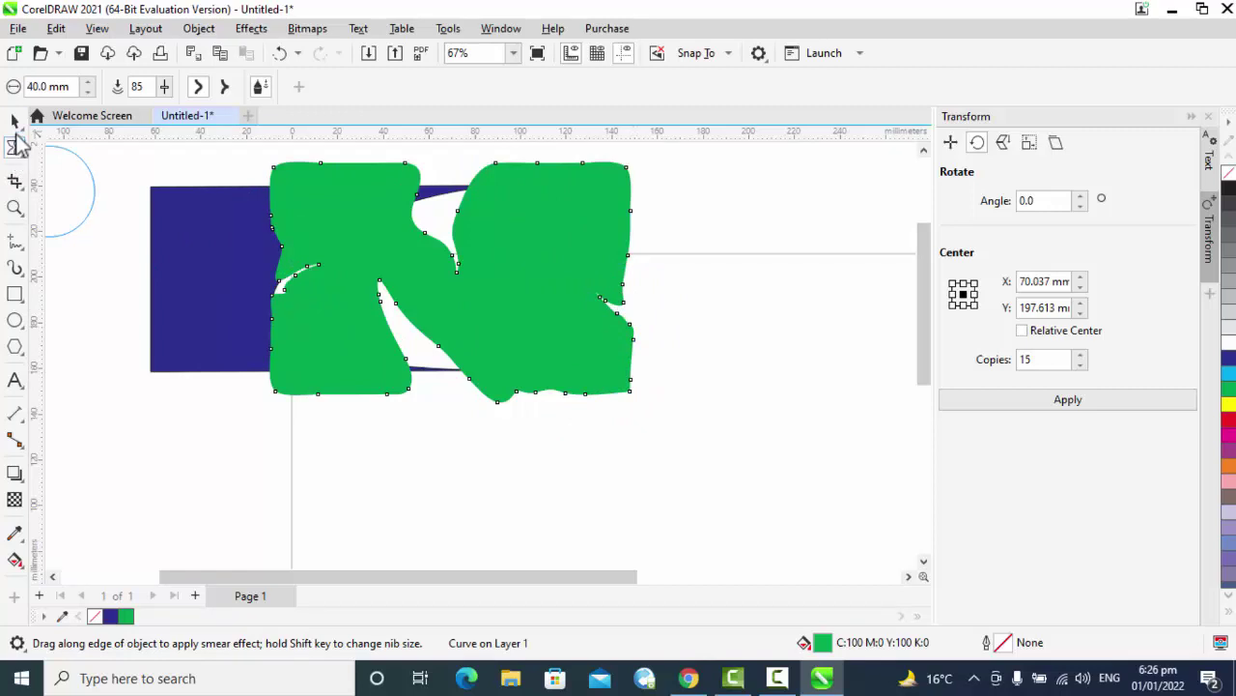
- Twirl spirals into the green shape's right edge and at two spots each along its top and bottom edges with the Twirl tool
{"action": "left_click", "coordinate": [16, 147]}
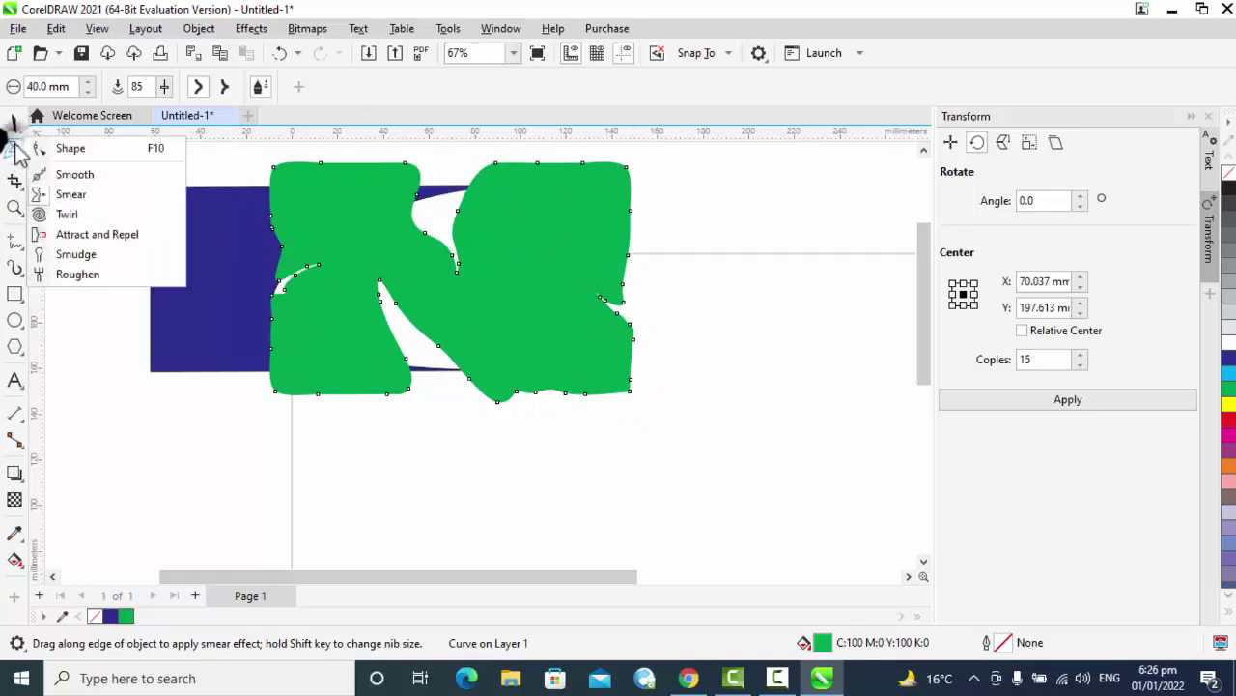
{"action": "left_click", "coordinate": [84, 211]}
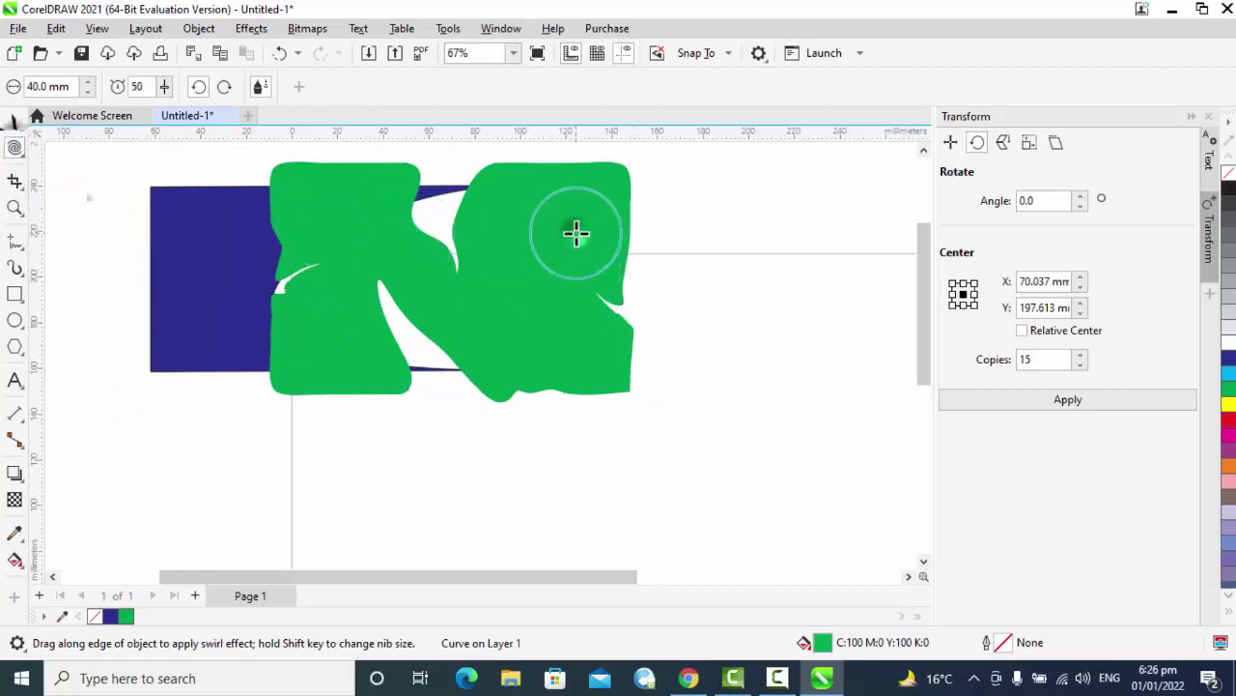
{"action": "left_click_drag", "start_coordinate": [612, 248], "coordinate": [619, 249]}
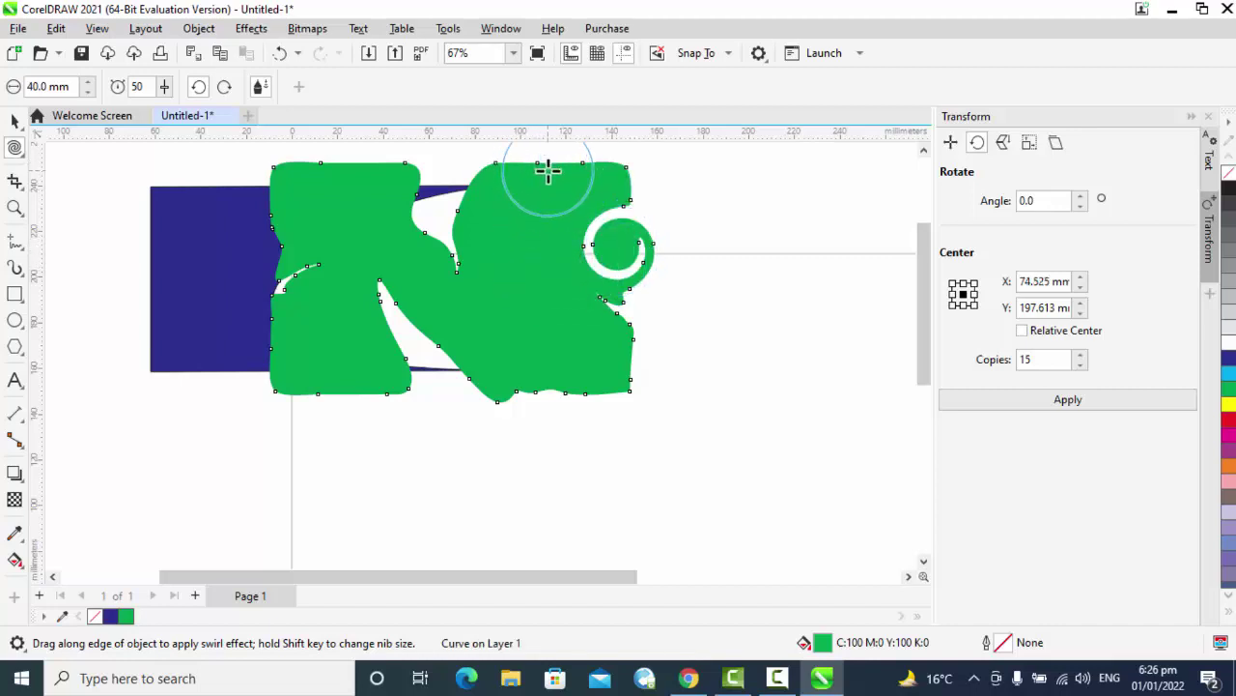
{"action": "left_click_drag", "start_coordinate": [551, 172], "coordinate": [548, 175]}
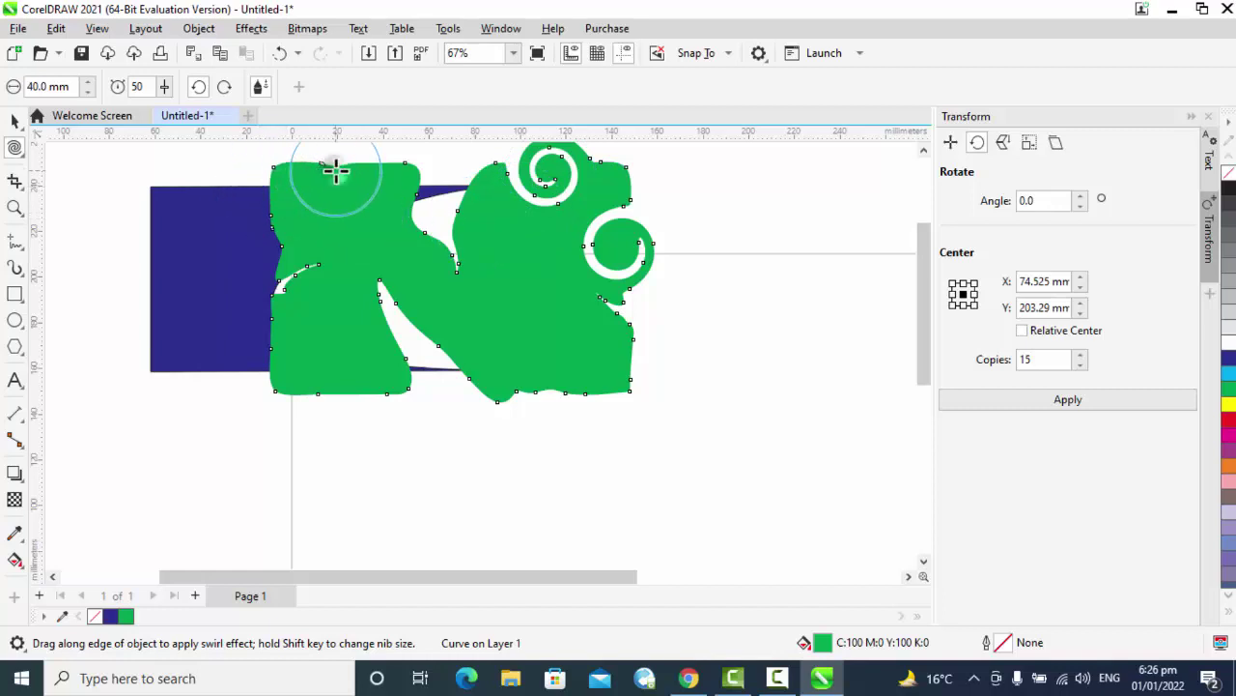
{"action": "left_click_drag", "start_coordinate": [336, 172], "coordinate": [336, 172]}
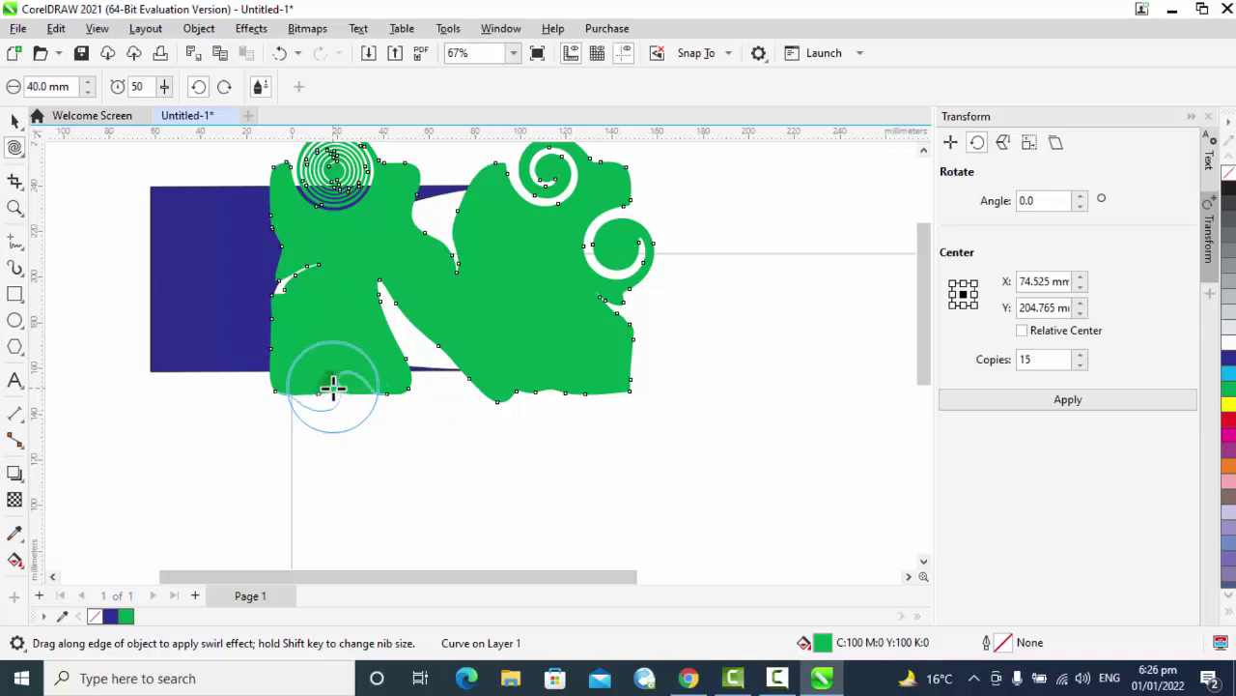
{"action": "left_click_drag", "start_coordinate": [334, 387], "coordinate": [332, 386]}
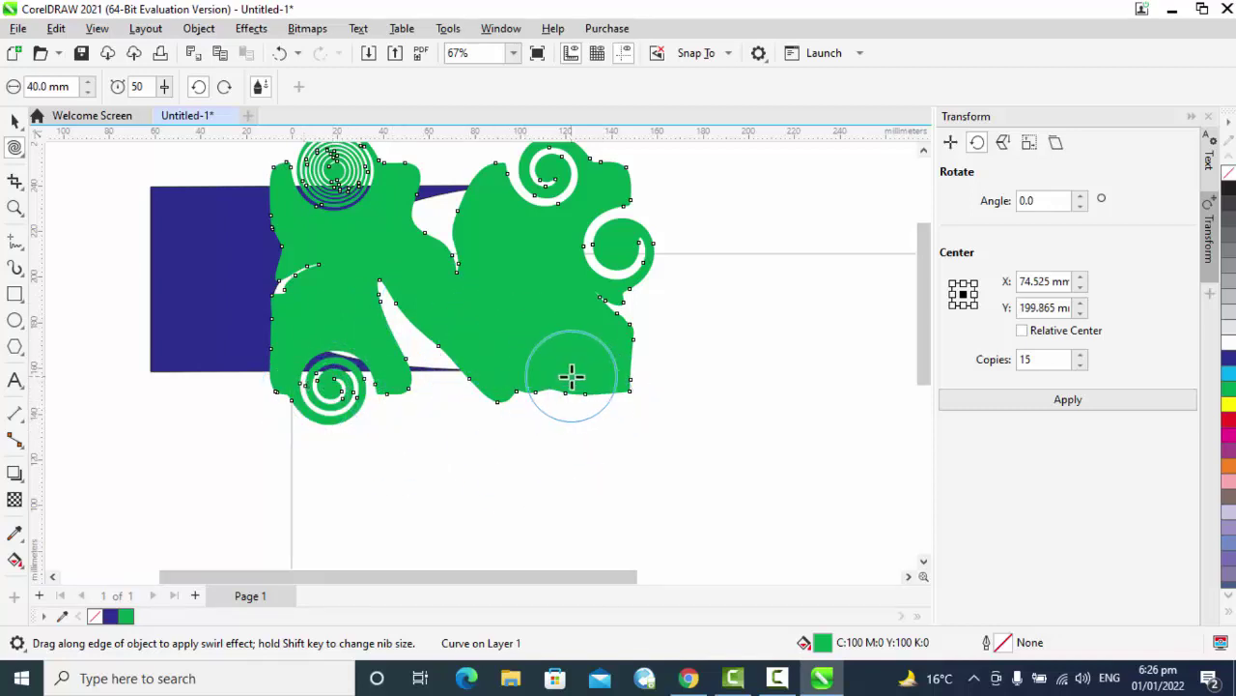
{"action": "left_click_drag", "start_coordinate": [556, 390], "coordinate": [553, 389]}
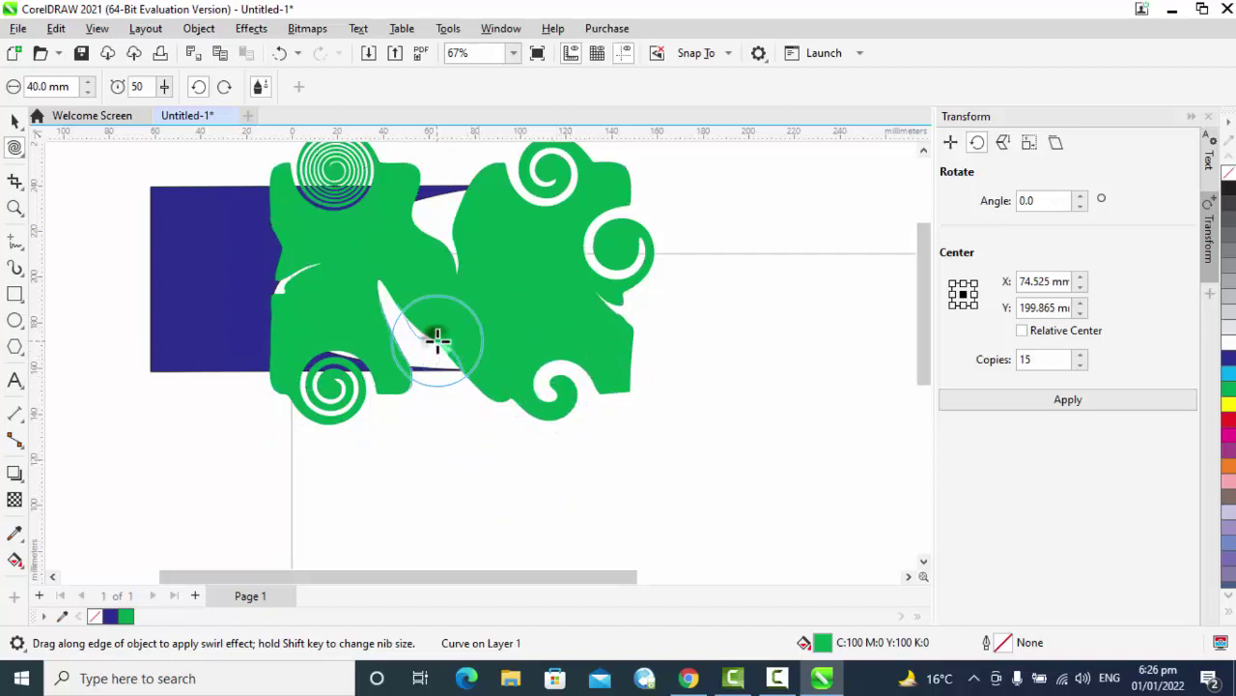
- Twirl a tight spiral at the green shape's lower inner notch and sweep the Twirl tool around its edges to distort them
{"action": "left_click_drag", "start_coordinate": [437, 339], "coordinate": [437, 339]}
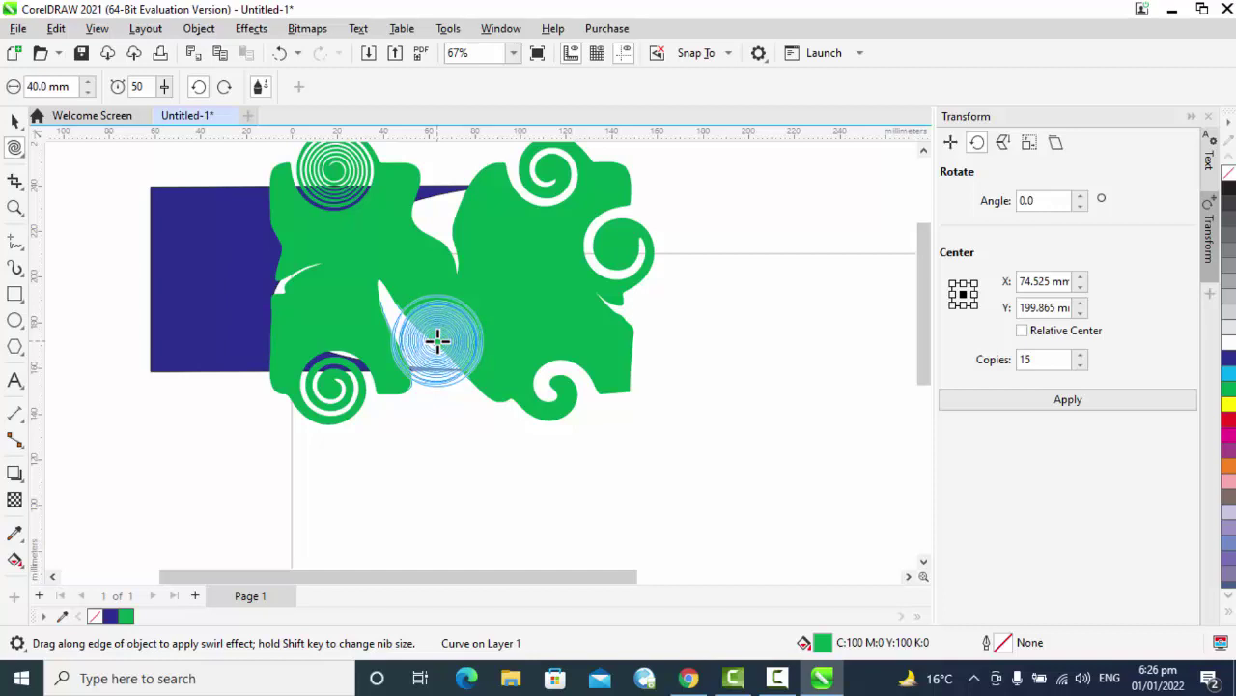
{"action": "left_click_drag", "start_coordinate": [437, 339], "coordinate": [438, 338]}
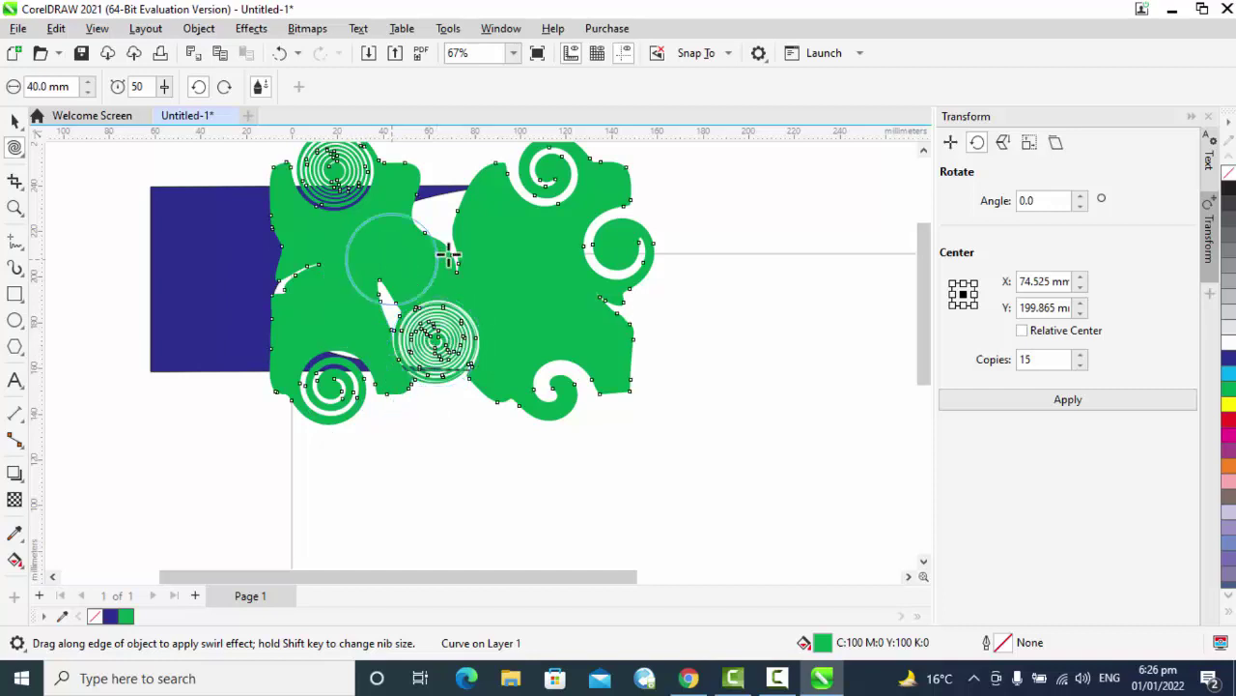
{"action": "mouse_move", "coordinate": [532, 278]}
{"action": "left_mouse_down"}
{"action": "mouse_move", "coordinate": [480, 245]}
{"action": "mouse_move", "coordinate": [503, 259]}
{"action": "mouse_move", "coordinate": [480, 246]}
{"action": "mouse_move", "coordinate": [493, 268]}
{"action": "mouse_move", "coordinate": [488, 241]}
{"action": "mouse_move", "coordinate": [466, 239]}
{"action": "mouse_move", "coordinate": [466, 220]}
{"action": "mouse_move", "coordinate": [502, 200]}
{"action": "mouse_move", "coordinate": [444, 160]}
{"action": "mouse_move", "coordinate": [376, 212]}
{"action": "mouse_move", "coordinate": [369, 261]}
{"action": "mouse_move", "coordinate": [332, 283]}
{"action": "mouse_move", "coordinate": [330, 206]}
{"action": "mouse_move", "coordinate": [206, 247]}
{"action": "mouse_move", "coordinate": [234, 292]}
{"action": "mouse_move", "coordinate": [316, 292]}
{"action": "mouse_move", "coordinate": [304, 375]}
{"action": "mouse_move", "coordinate": [270, 429]}
{"action": "mouse_move", "coordinate": [335, 442]}
{"action": "mouse_move", "coordinate": [423, 391]}
{"action": "mouse_move", "coordinate": [481, 438]}
{"action": "mouse_move", "coordinate": [520, 402]}
{"action": "mouse_move", "coordinate": [585, 417]}
{"action": "mouse_move", "coordinate": [606, 383]}
{"action": "mouse_move", "coordinate": [665, 377]}
{"action": "mouse_move", "coordinate": [663, 352]}
{"action": "mouse_move", "coordinate": [642, 311]}
{"action": "left_mouse_up"}
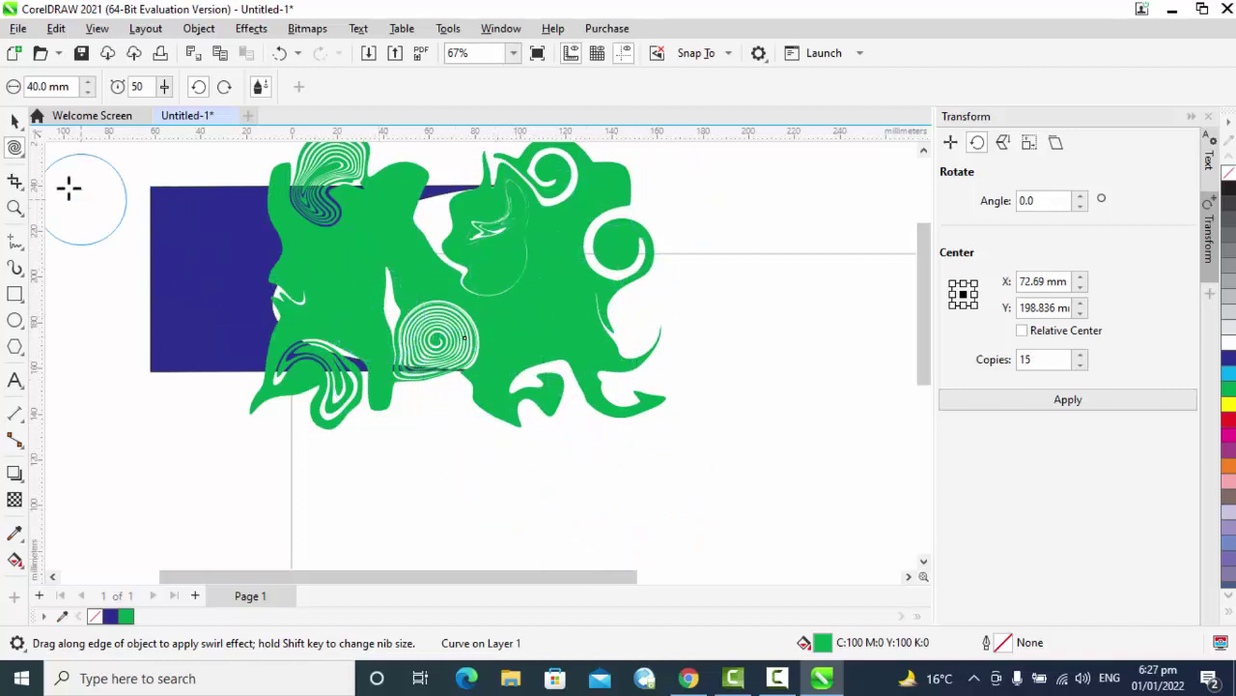
- Pull the green shape's left edge outward over the blue rectangle into long points with the Attract and Repel tool
{"action": "left_click", "coordinate": [15, 146]}
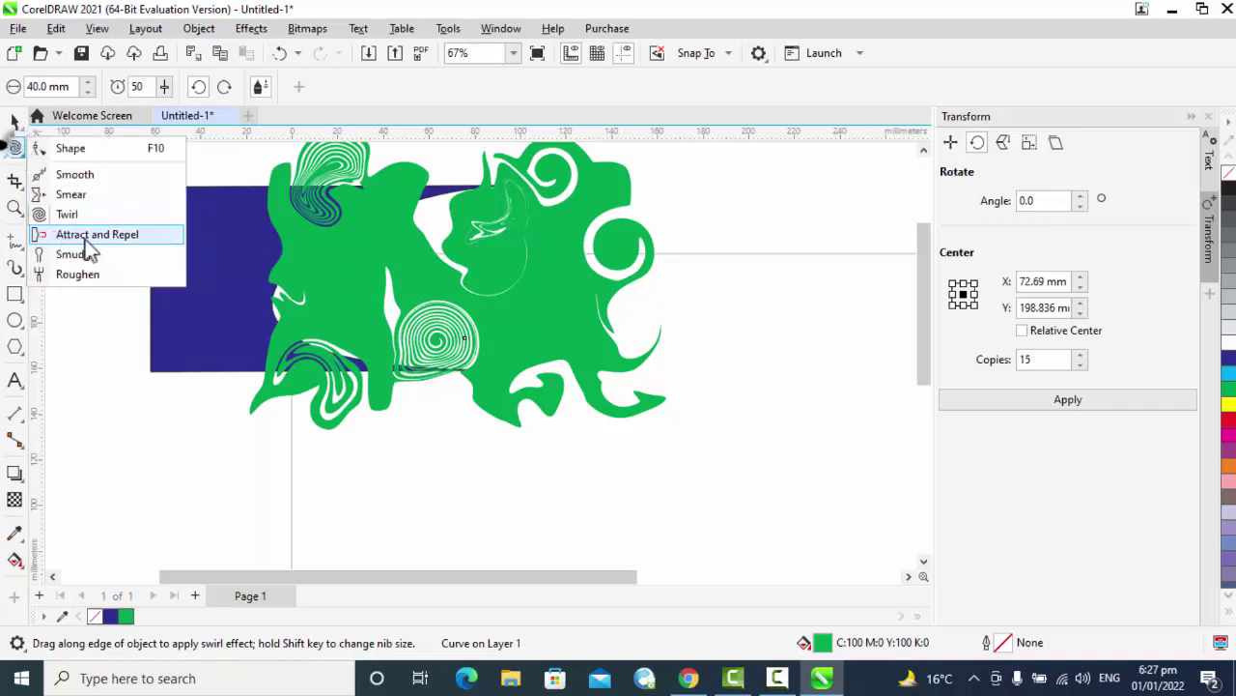
{"action": "left_click", "coordinate": [113, 234]}
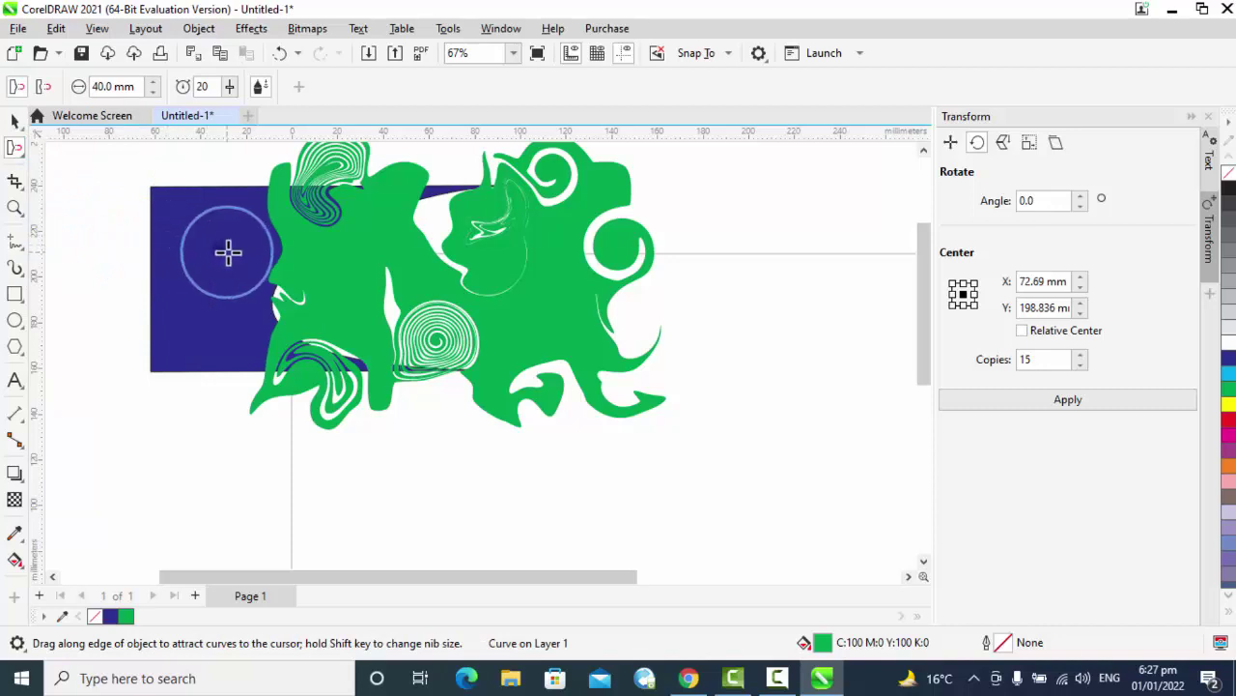
{"action": "mouse_move", "coordinate": [270, 251]}
{"action": "left_mouse_down"}
{"action": "mouse_move", "coordinate": [336, 253]}
{"action": "mouse_move", "coordinate": [381, 331]}
{"action": "mouse_move", "coordinate": [322, 249]}
{"action": "mouse_move", "coordinate": [337, 271]}
{"action": "mouse_move", "coordinate": [331, 288]}
{"action": "mouse_move", "coordinate": [293, 268]}
{"action": "mouse_move", "coordinate": [141, 253]}
{"action": "left_mouse_up"}
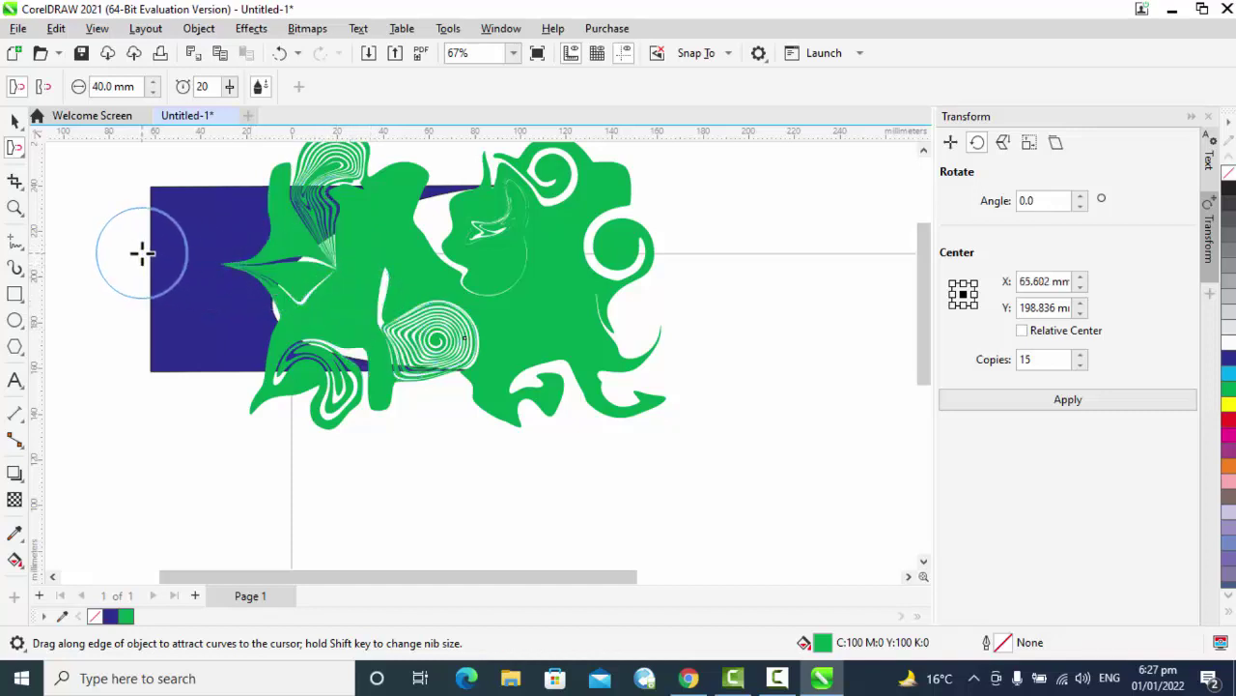
{"action": "mouse_move", "coordinate": [276, 243]}
{"action": "left_mouse_down"}
{"action": "mouse_move", "coordinate": [248, 199]}
{"action": "mouse_move", "coordinate": [184, 174]}
{"action": "left_mouse_up"}
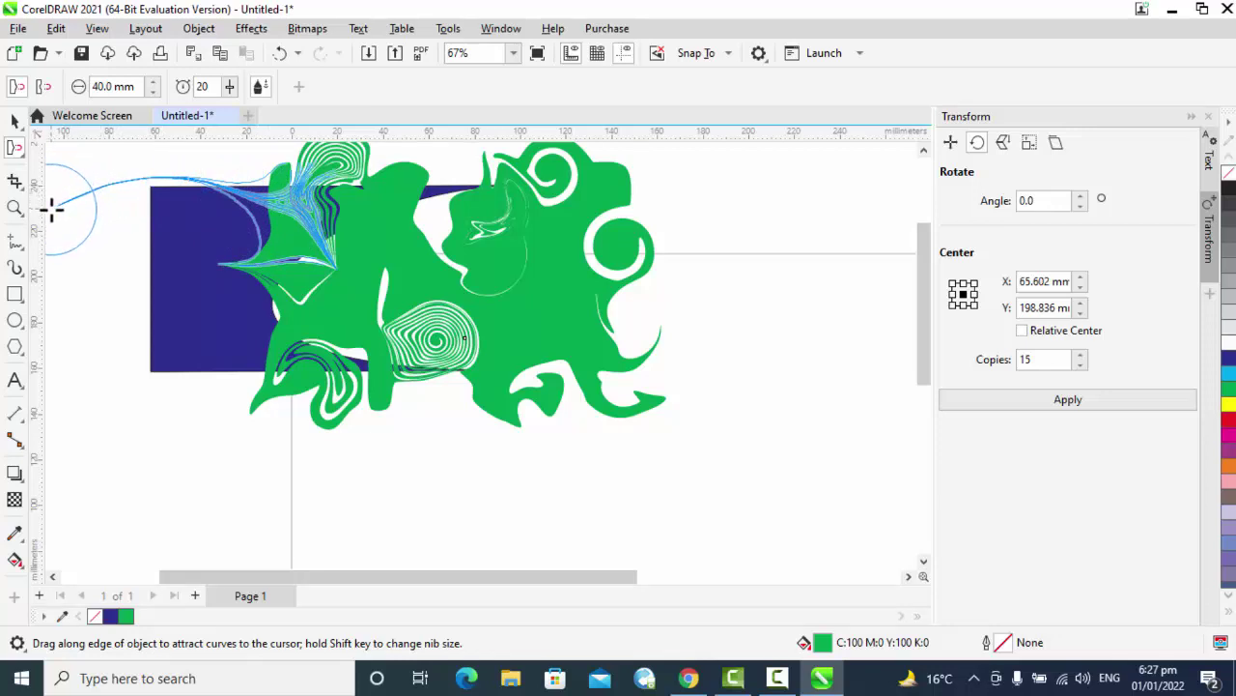
{"action": "left_click_drag", "start_coordinate": [47, 213], "coordinate": [48, 213]}
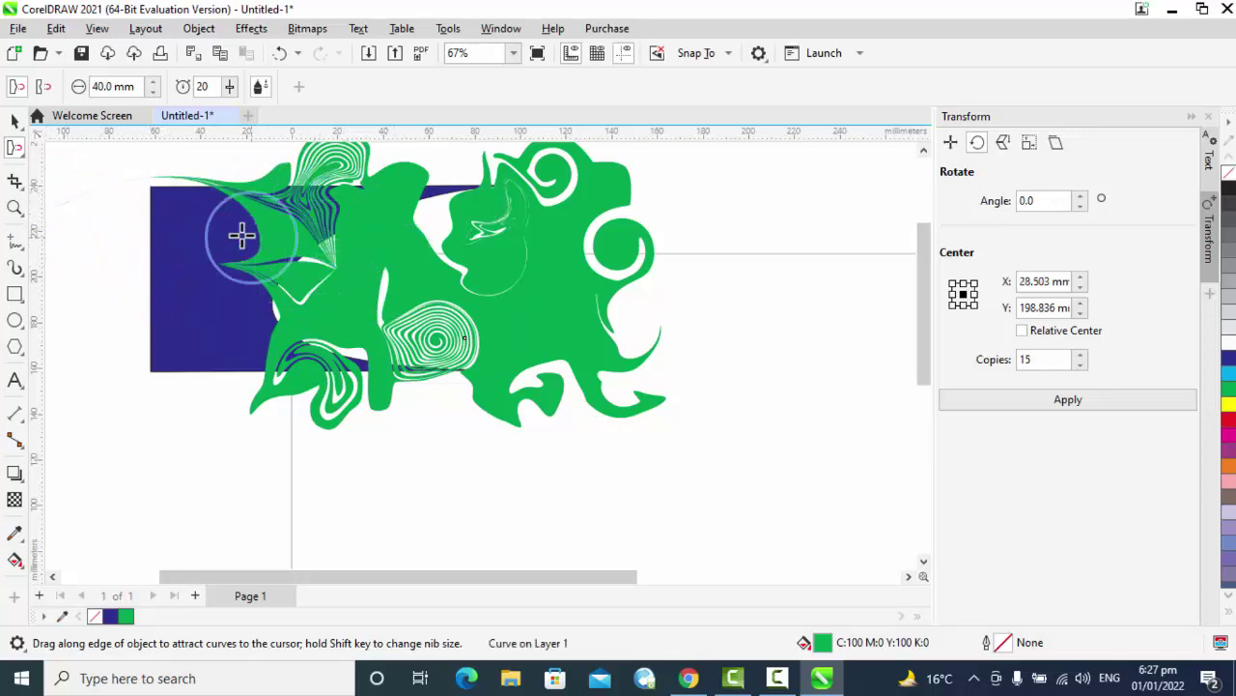
- Attract the blue shape's upper edge into a pointed dip inside the green shape's top gap
{"action": "left_click", "coordinate": [14, 150]}
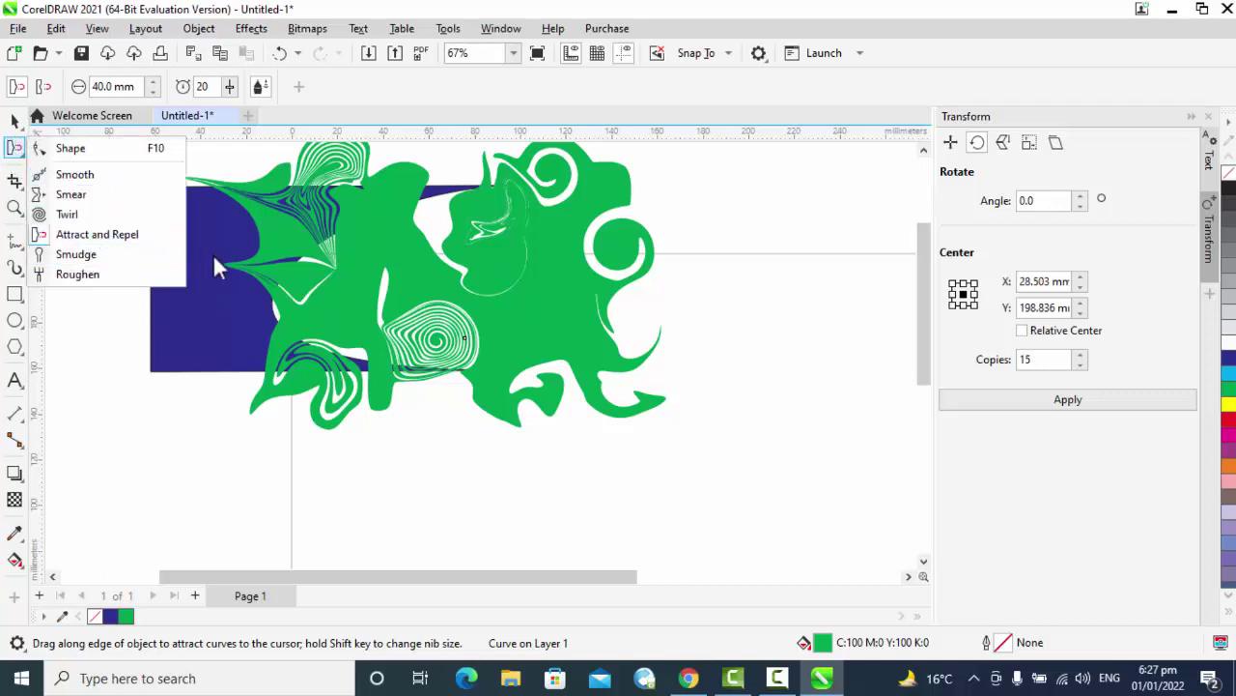
{"action": "left_click", "coordinate": [250, 238]}
{"action": "mouse_move", "coordinate": [248, 235]}
{"action": "left_mouse_down"}
{"action": "mouse_move", "coordinate": [300, 229]}
{"action": "mouse_move", "coordinate": [391, 248]}
{"action": "mouse_move", "coordinate": [472, 288]}
{"action": "left_mouse_up"}
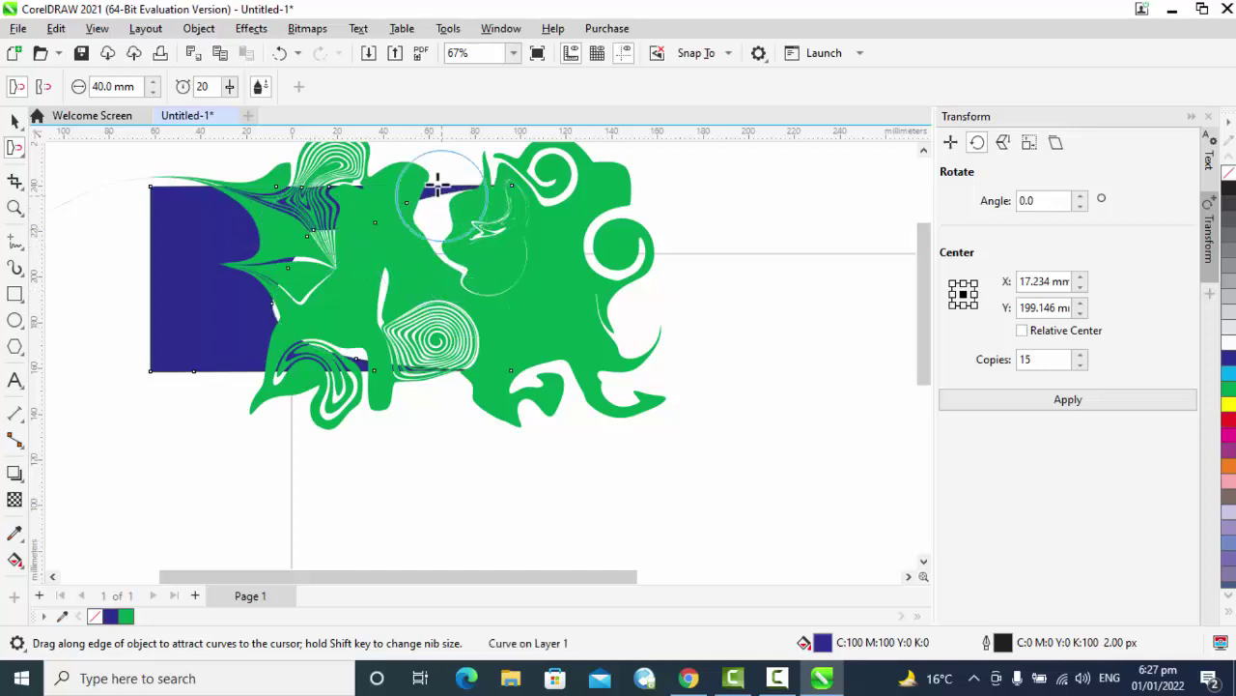
{"action": "mouse_move", "coordinate": [434, 182]}
{"action": "left_mouse_down"}
{"action": "mouse_move", "coordinate": [357, 196]}
{"action": "mouse_move", "coordinate": [415, 237]}
{"action": "mouse_move", "coordinate": [380, 252]}
{"action": "mouse_move", "coordinate": [416, 239]}
{"action": "mouse_move", "coordinate": [402, 226]}
{"action": "mouse_move", "coordinate": [450, 195]}
{"action": "mouse_move", "coordinate": [473, 297]}
{"action": "mouse_move", "coordinate": [436, 220]}
{"action": "mouse_move", "coordinate": [437, 273]}
{"action": "mouse_move", "coordinate": [430, 196]}
{"action": "mouse_move", "coordinate": [429, 256]}
{"action": "mouse_move", "coordinate": [437, 120]}
{"action": "left_mouse_up"}
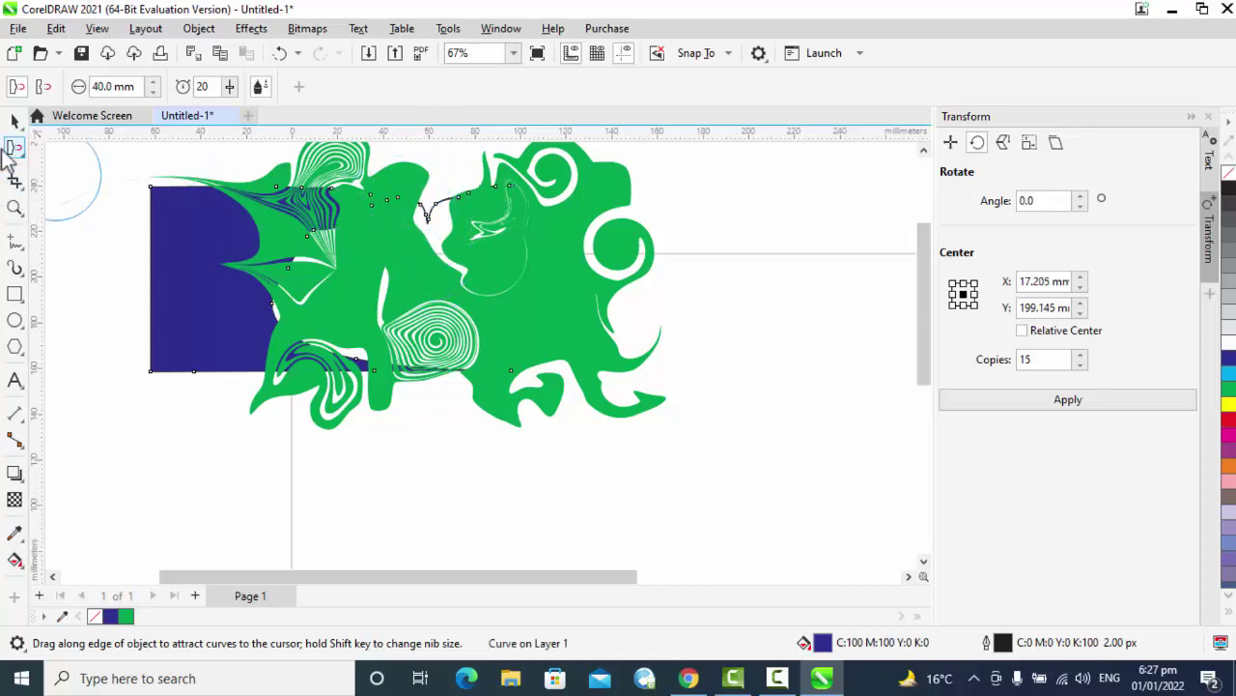
- Smudge thin tendrils out of the blue shape's left and bottom edges using the Smudge tool with a 1.0 mm nib
{"action": "left_click", "coordinate": [13, 148]}
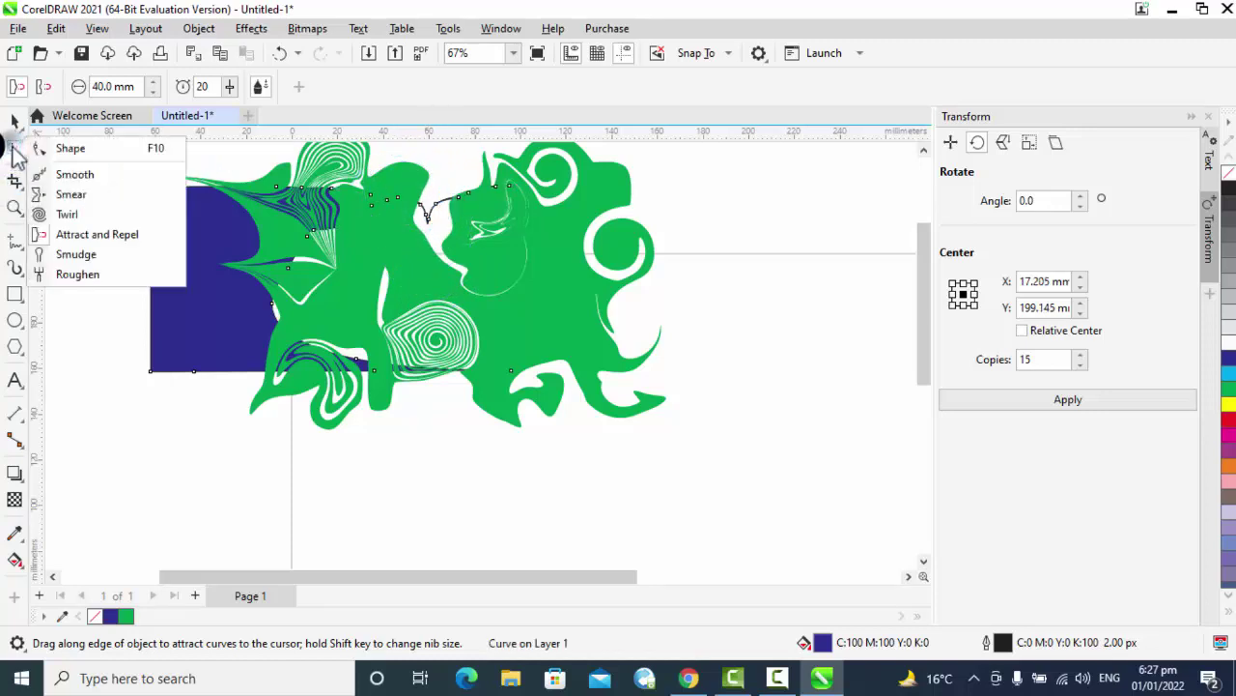
{"action": "left_click", "coordinate": [87, 255]}
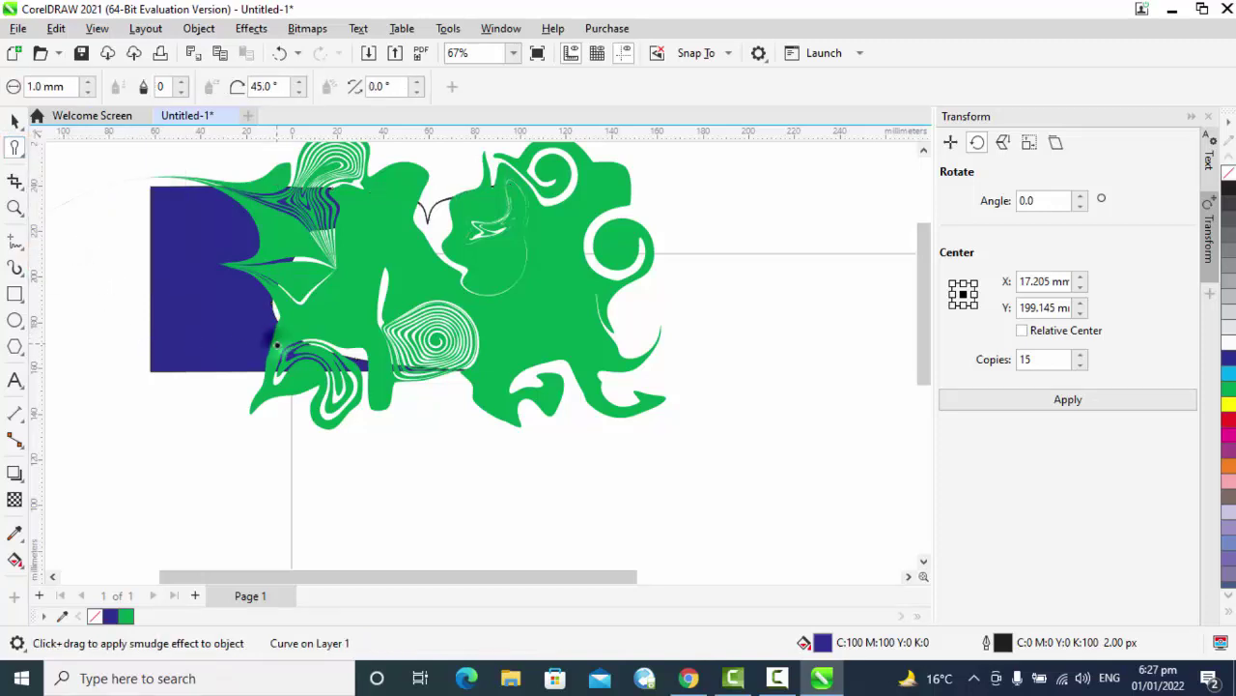
{"action": "left_click_drag", "start_coordinate": [277, 345], "coordinate": [224, 373]}
{"action": "left_click_drag", "start_coordinate": [86, 446], "coordinate": [86, 446]}
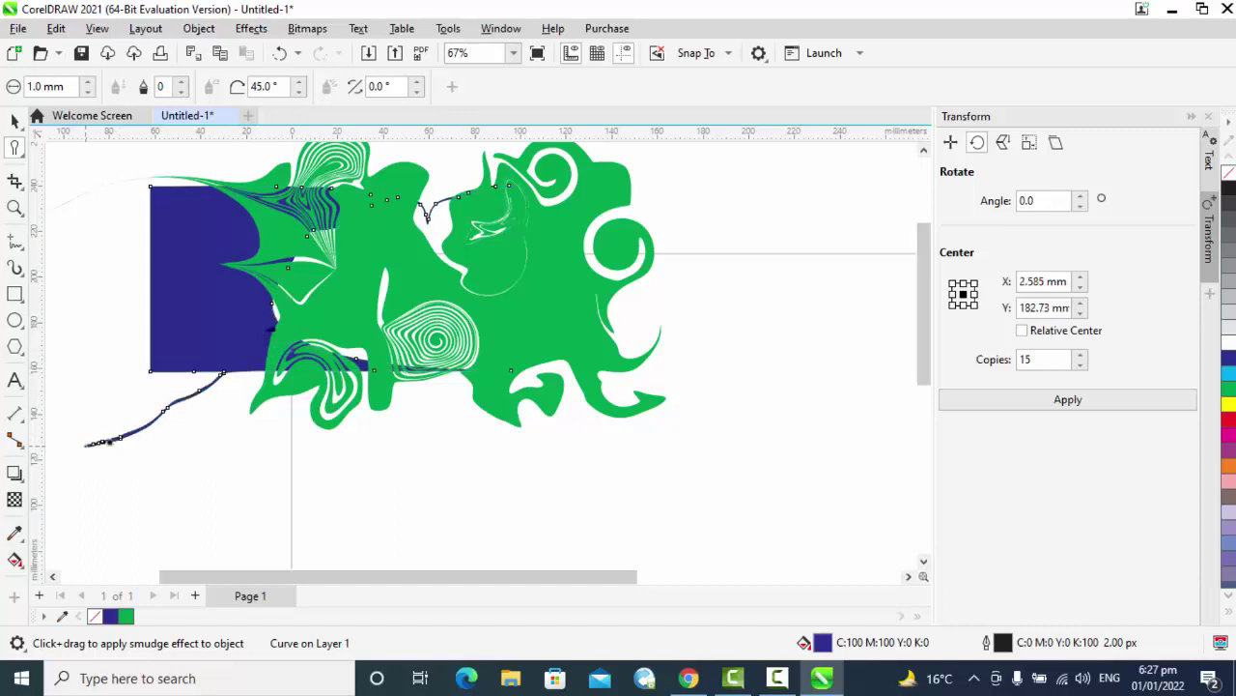
{"action": "left_click_drag", "start_coordinate": [179, 348], "coordinate": [77, 341]}
{"action": "left_click_drag", "start_coordinate": [65, 292], "coordinate": [61, 280]}
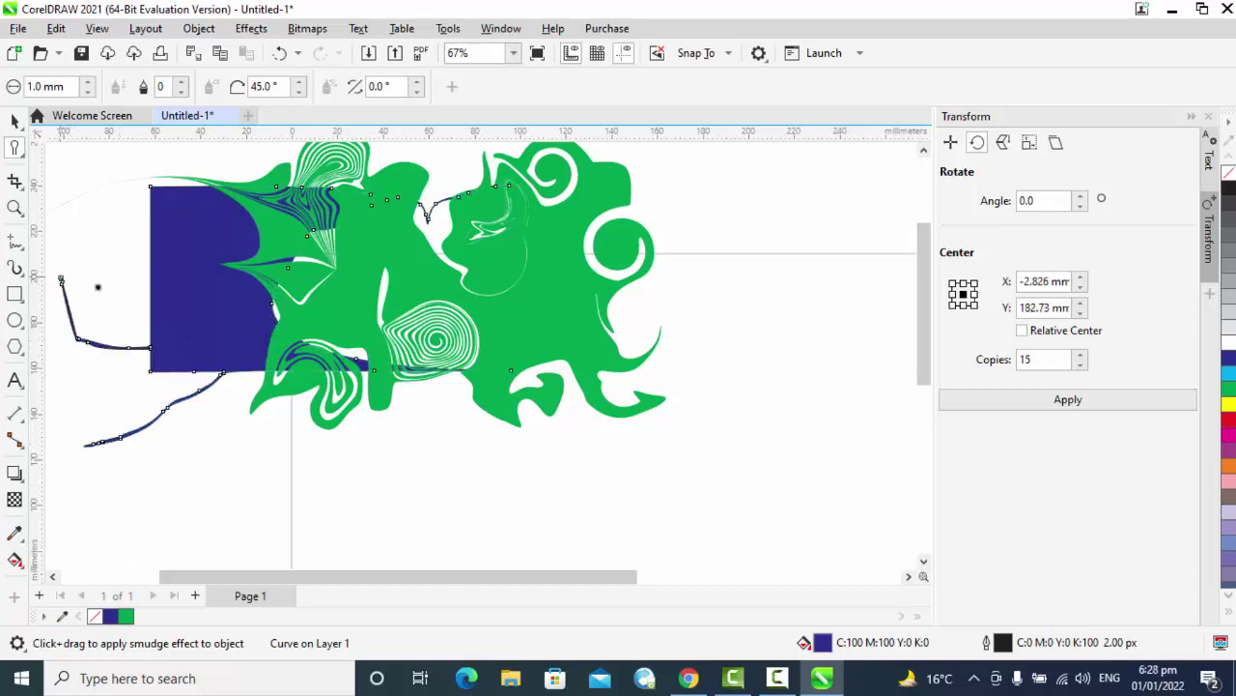
{"action": "left_click_drag", "start_coordinate": [153, 290], "coordinate": [128, 247]}
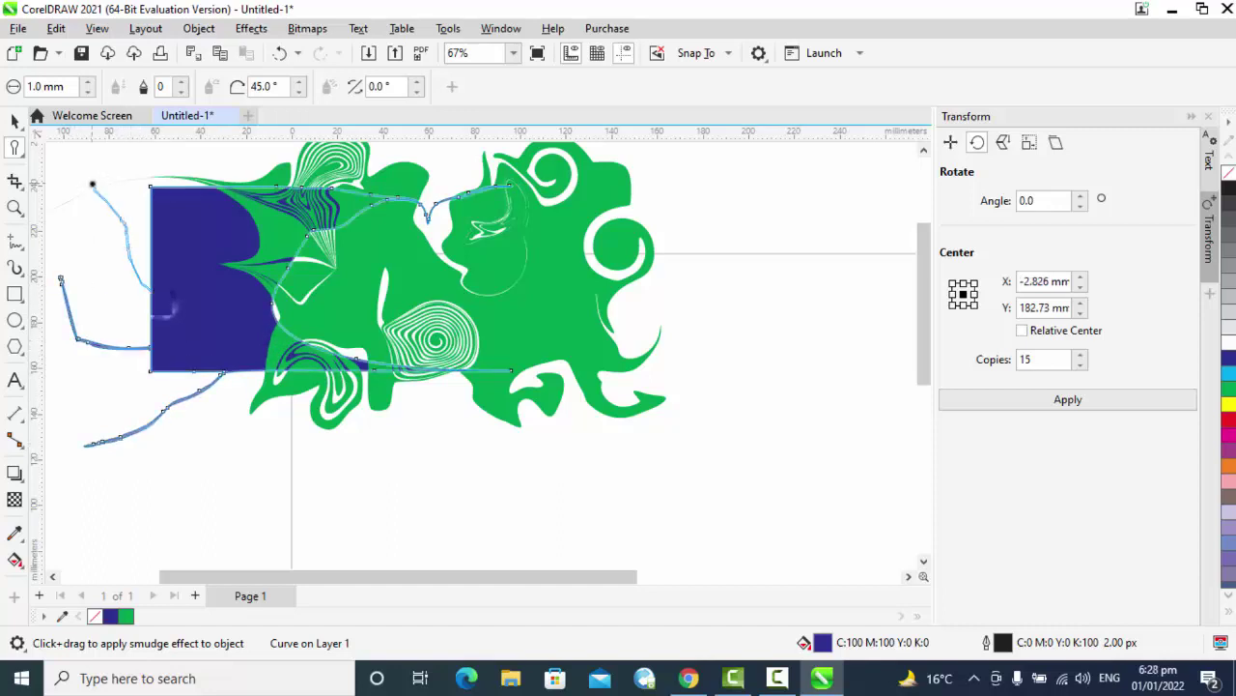
{"action": "left_click_drag", "start_coordinate": [91, 184], "coordinate": [92, 184]}
{"action": "left_click_drag", "start_coordinate": [154, 212], "coordinate": [125, 172]}
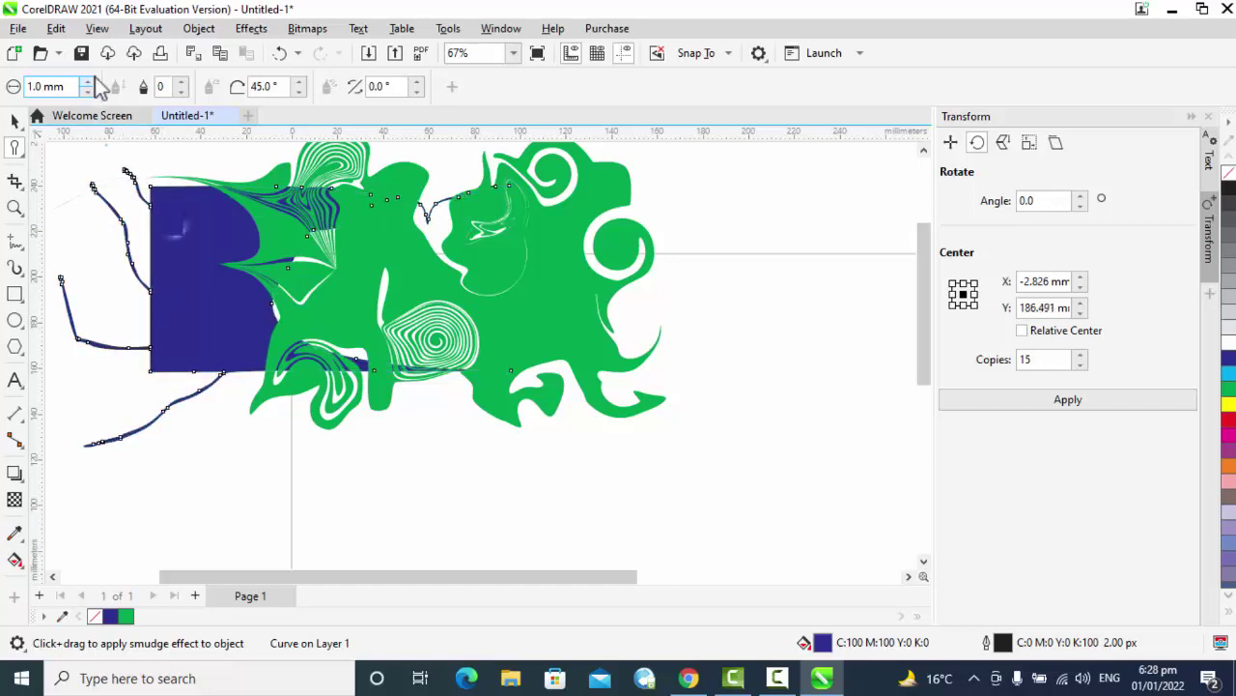
- Set the Smudge nib size to 6.7 mm and pull thick branches from the blue shape's left edge, lower-left corner and bottom edge
{"action": "left_click", "coordinate": [91, 78]}
{"action": "left_click", "coordinate": [91, 78]}
{"action": "left_click_drag", "start_coordinate": [196, 276], "coordinate": [184, 303]}
{"action": "left_click_drag", "start_coordinate": [75, 300], "coordinate": [65, 293]}
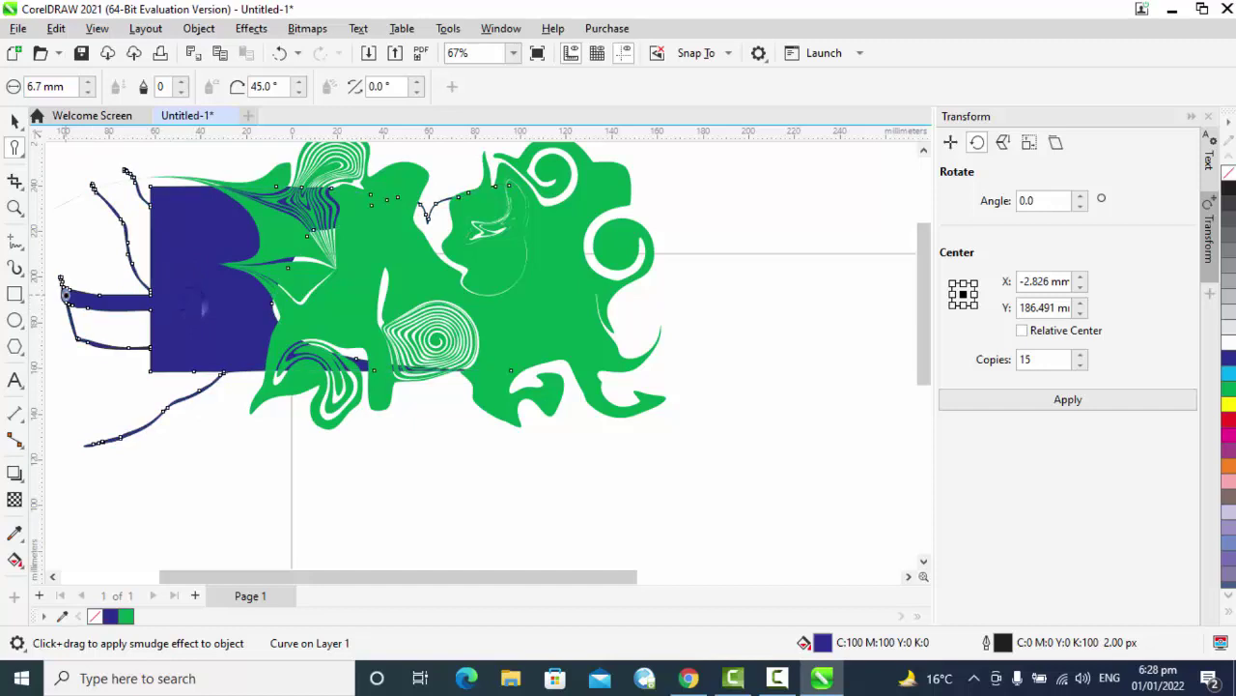
{"action": "left_click_drag", "start_coordinate": [166, 342], "coordinate": [43, 447]}
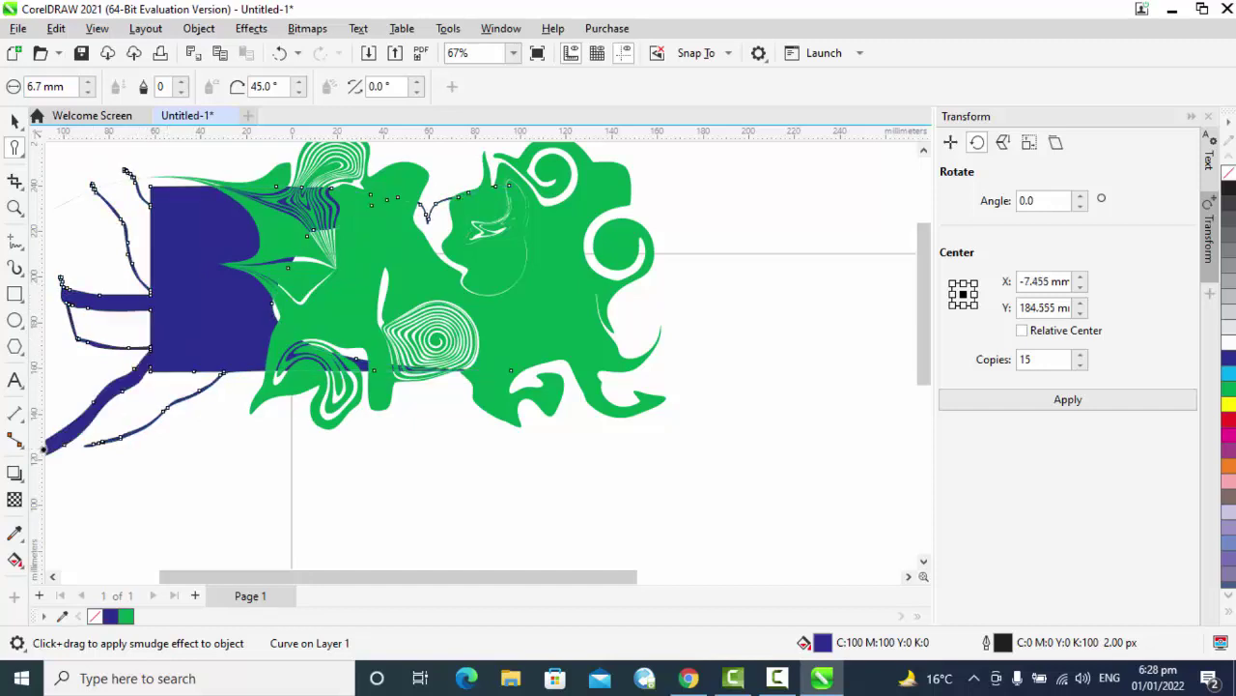
{"action": "left_click_drag", "start_coordinate": [176, 355], "coordinate": [188, 476]}
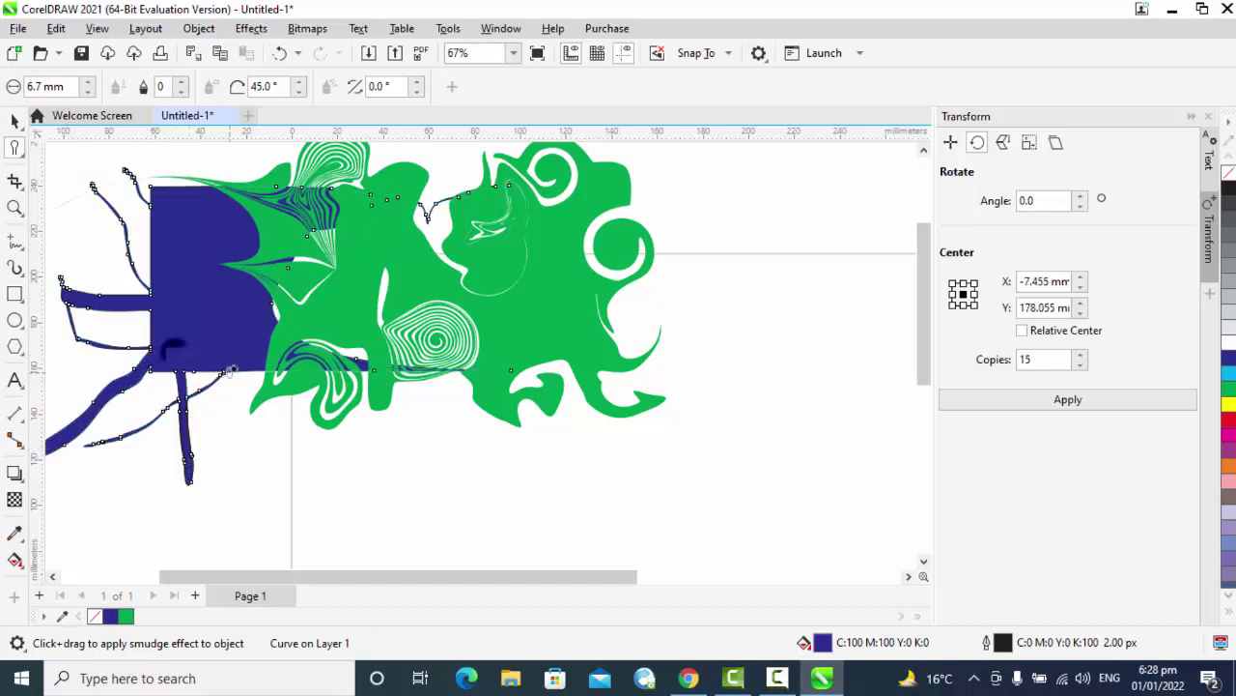
{"action": "left_click_drag", "start_coordinate": [232, 369], "coordinate": [209, 499]}
{"action": "left_click_drag", "start_coordinate": [214, 692], "coordinate": [206, 655]}
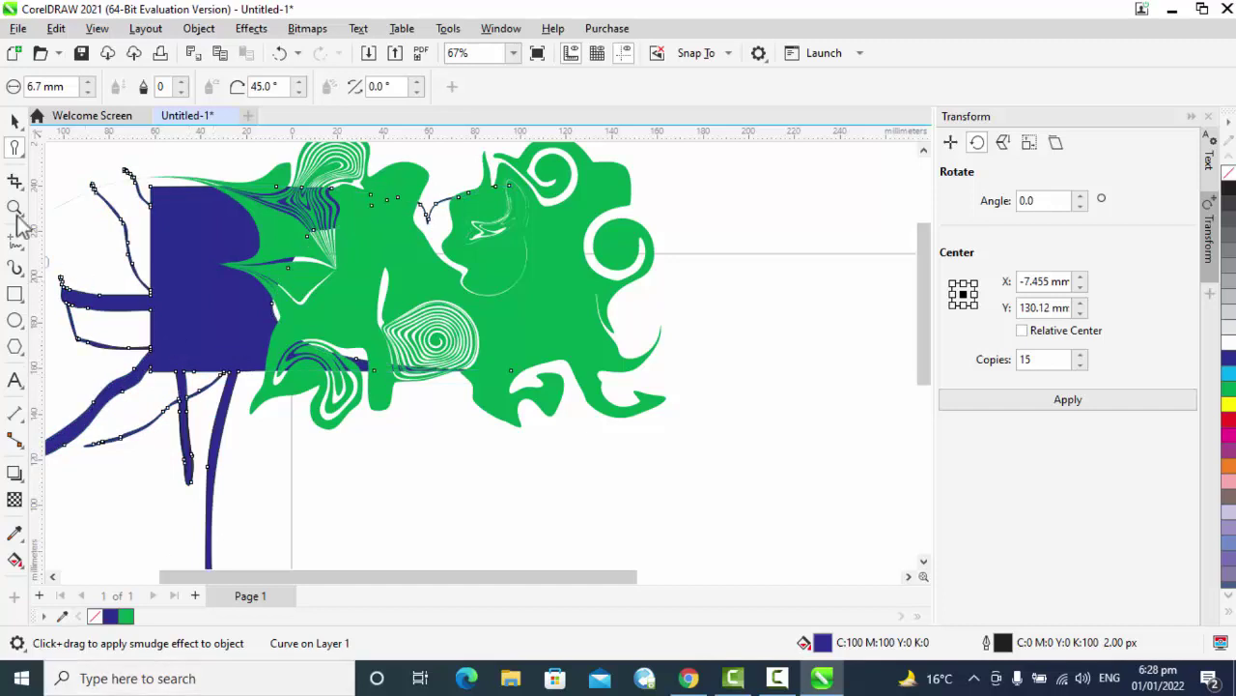
- Roughen the blue shape's left, top and bottom edges into zigzags using the Roughen tool with a 10.0 mm nib
{"action": "left_click", "coordinate": [14, 151]}
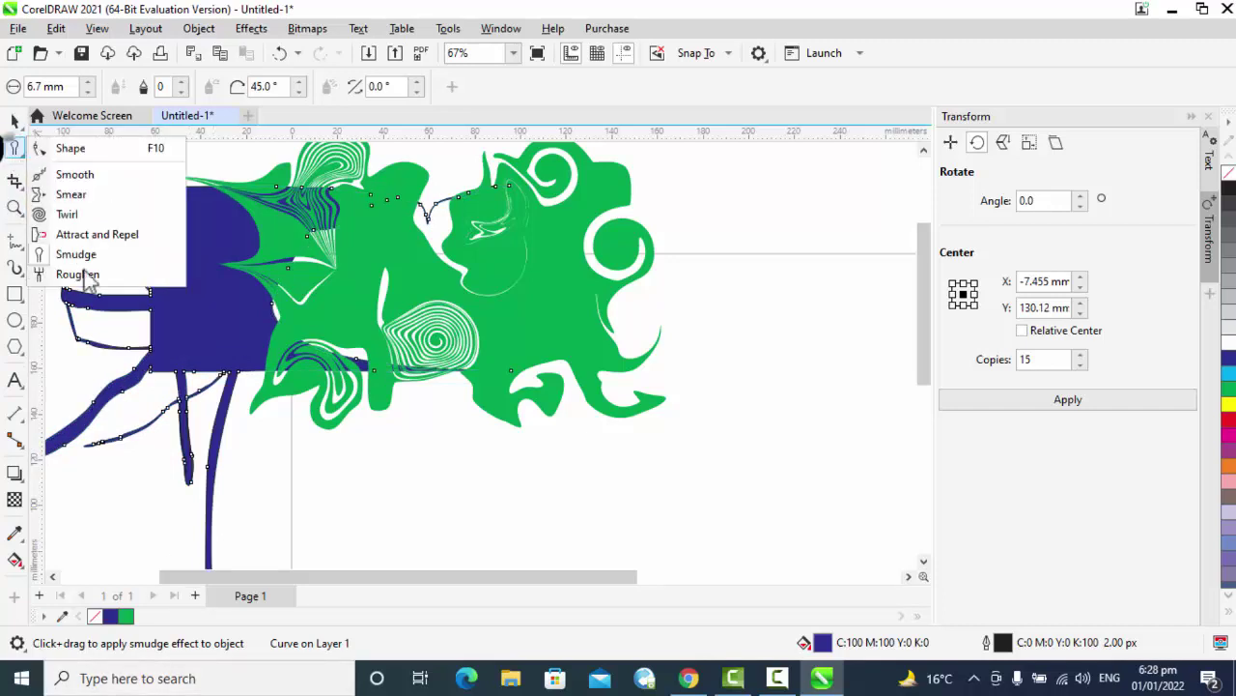
{"action": "left_click", "coordinate": [77, 276]}
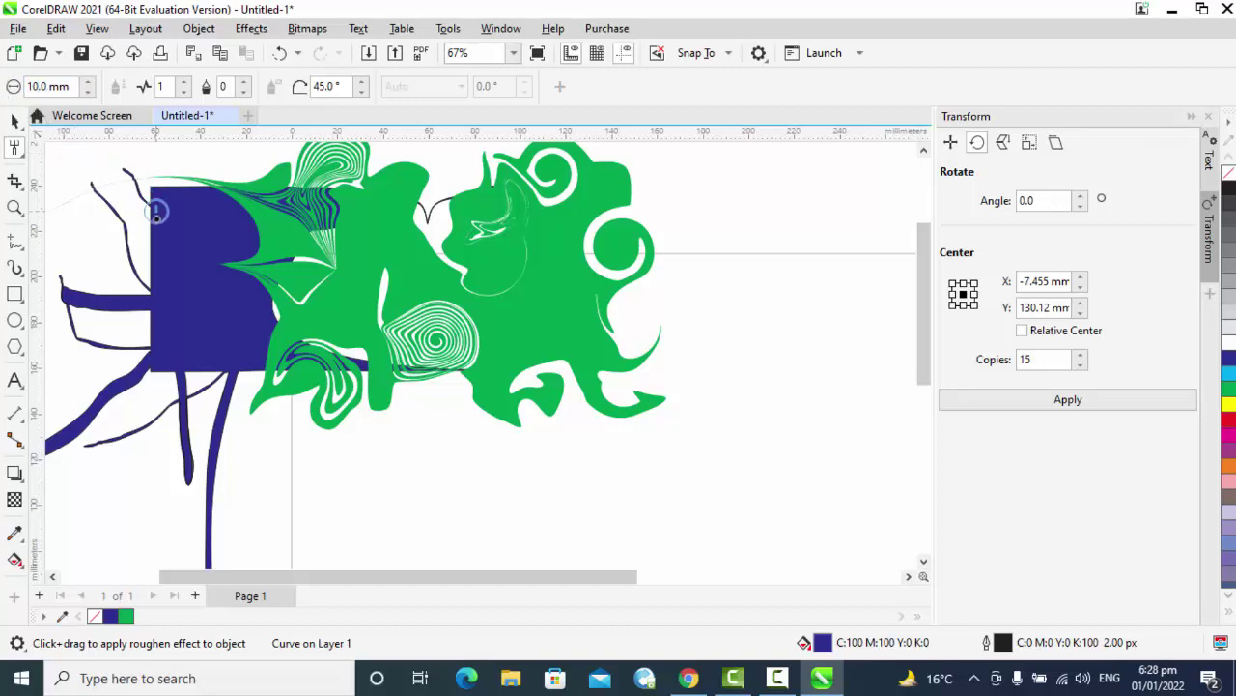
{"action": "left_click", "coordinate": [157, 238]}
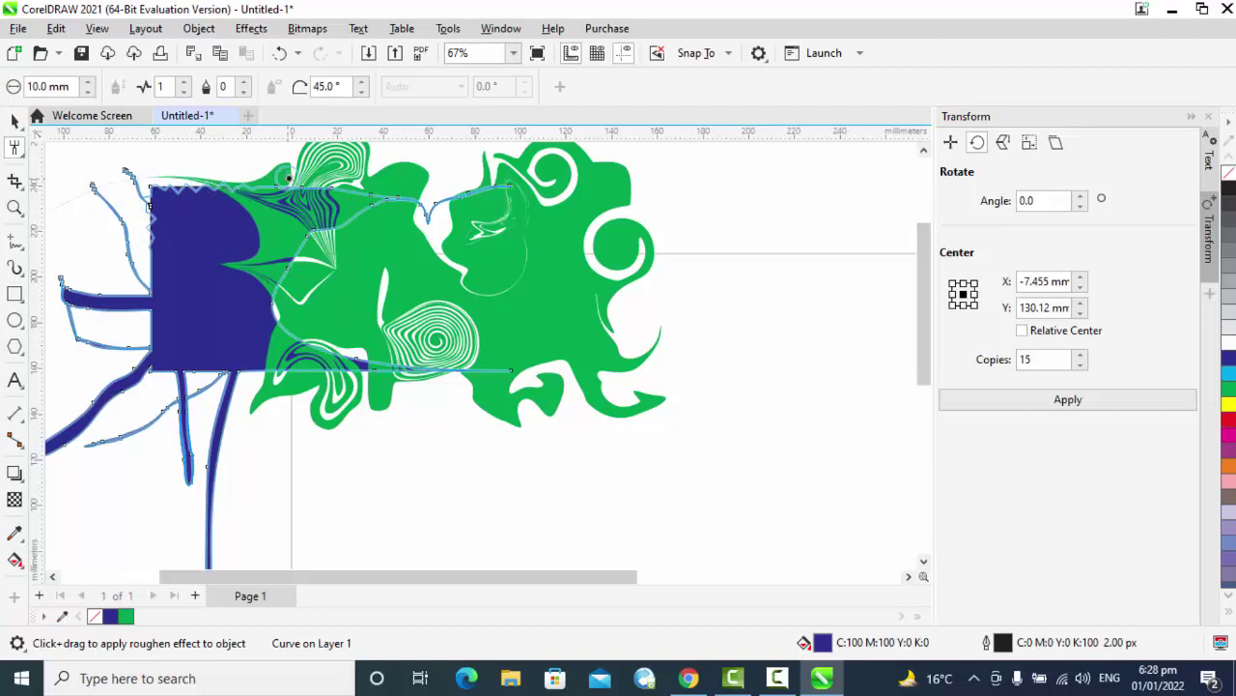
{"action": "left_click_drag", "start_coordinate": [342, 184], "coordinate": [345, 186]}
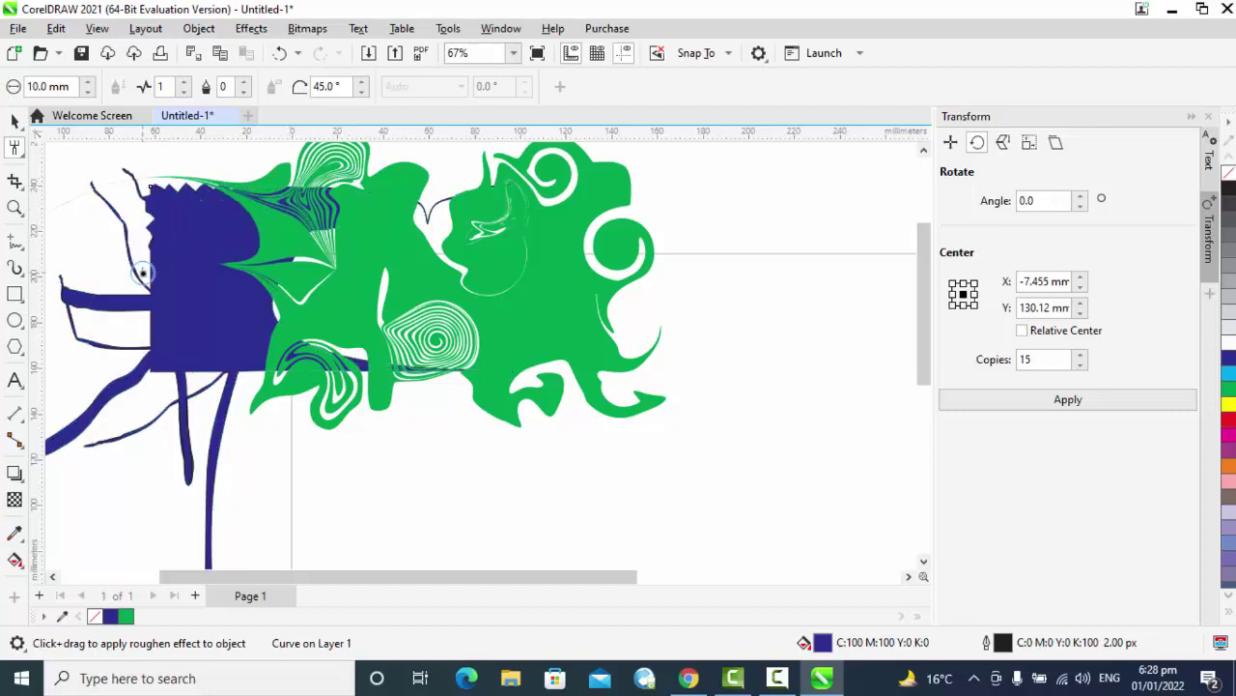
{"action": "left_click_drag", "start_coordinate": [147, 256], "coordinate": [155, 313]}
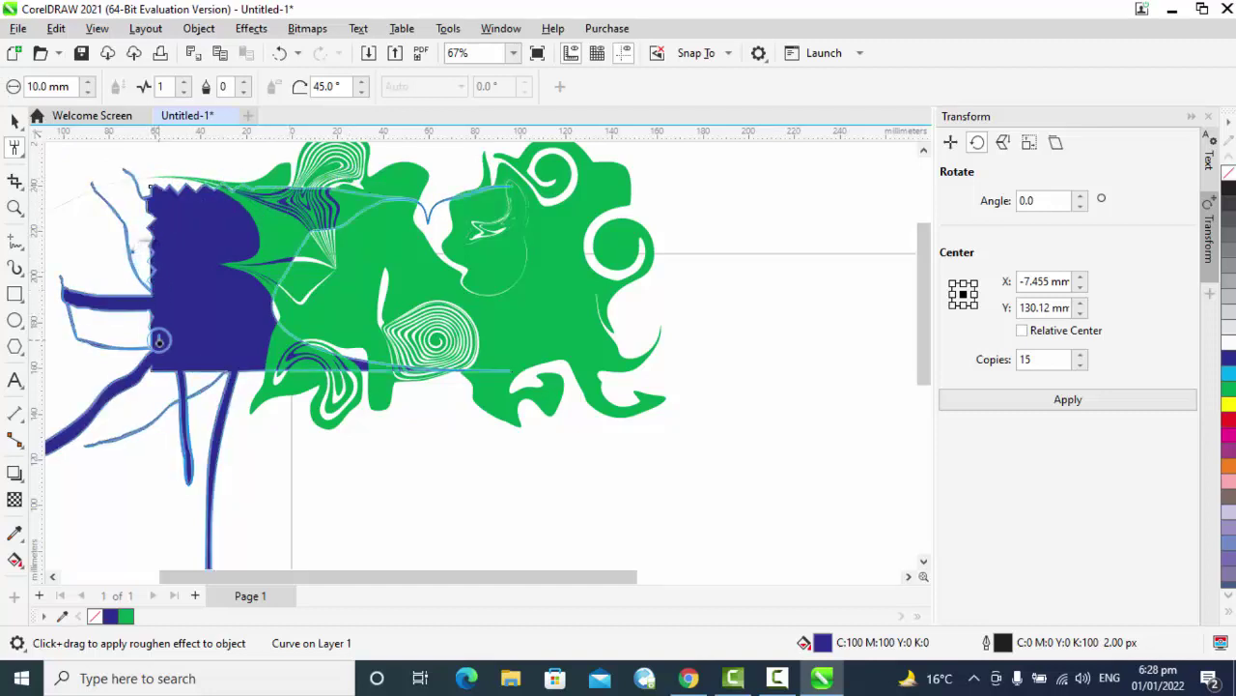
{"action": "left_click_drag", "start_coordinate": [211, 378], "coordinate": [329, 366]}
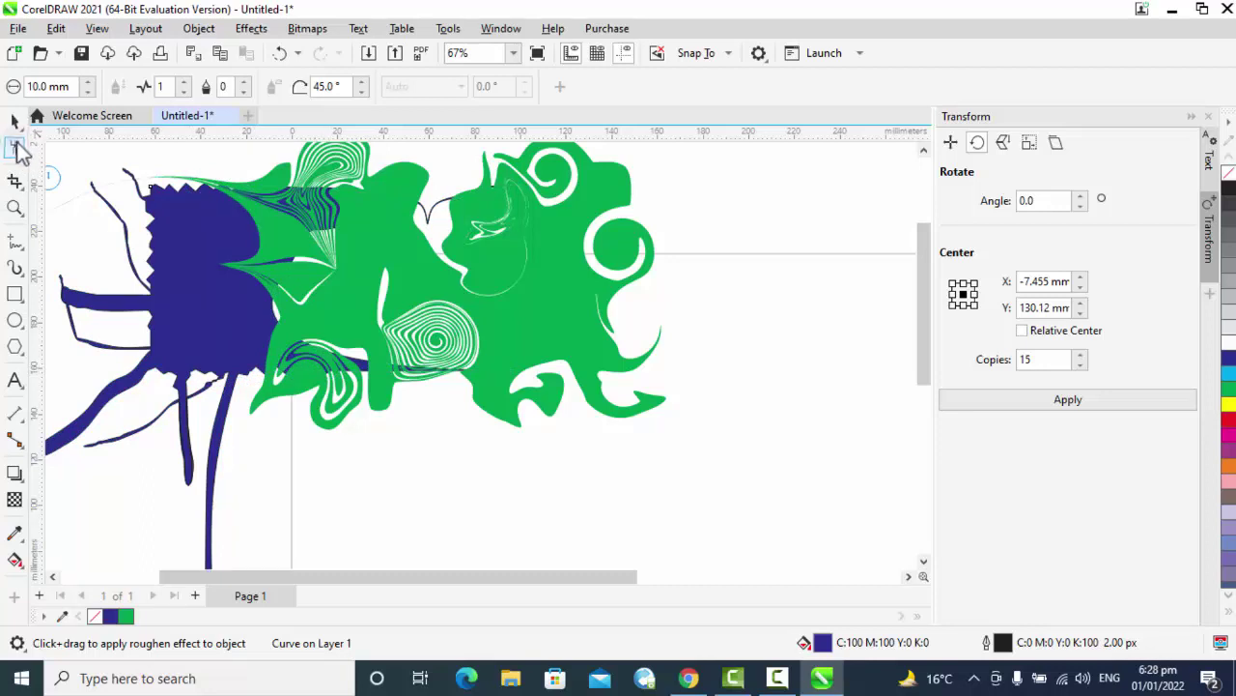
{"action": "left_click", "coordinate": [15, 147]}
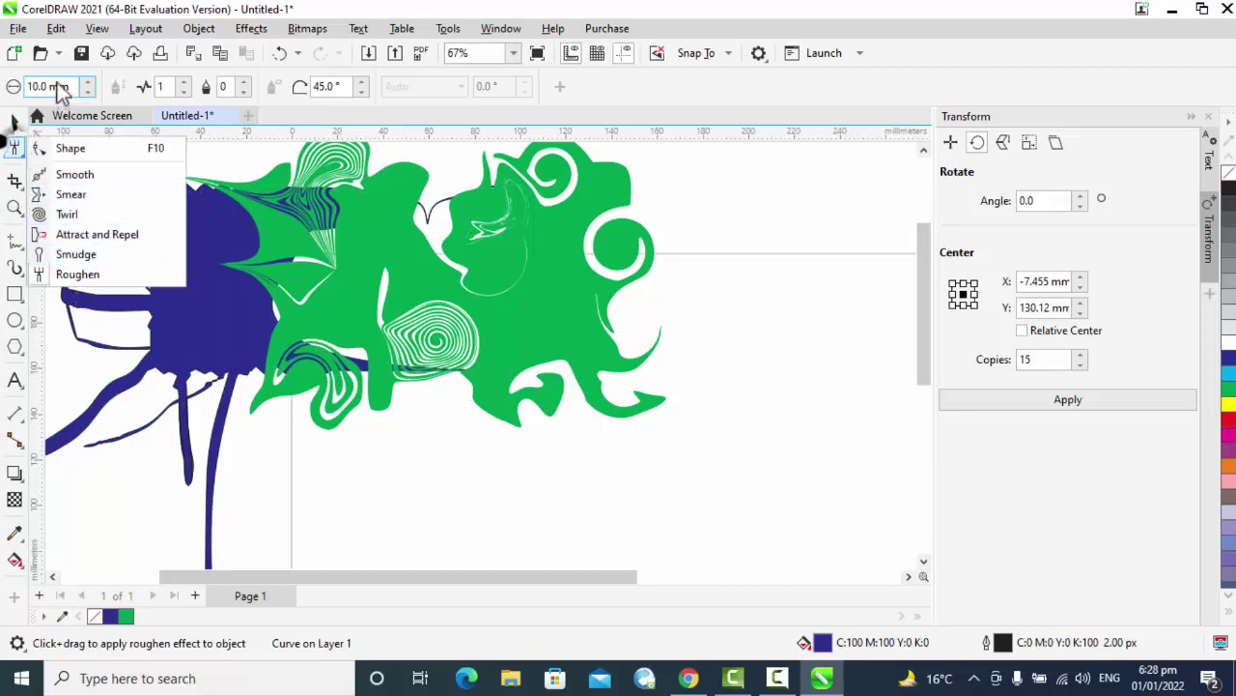
- Crop the blue shape to an area about 200 × 81 mm, and crop it again to about 123 × 63 mm
{"action": "left_click", "coordinate": [14, 120]}
{"action": "left_click", "coordinate": [15, 180]}
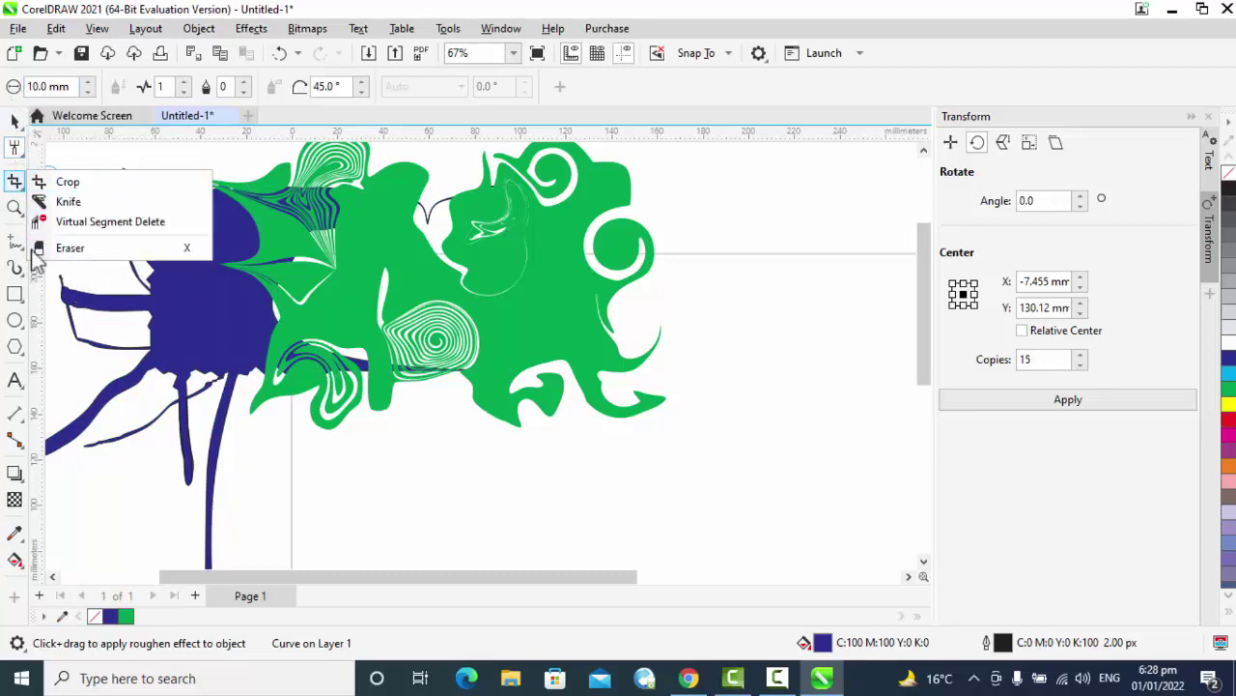
{"action": "left_click", "coordinate": [53, 183]}
{"action": "left_click_drag", "start_coordinate": [150, 215], "coordinate": [606, 398]}
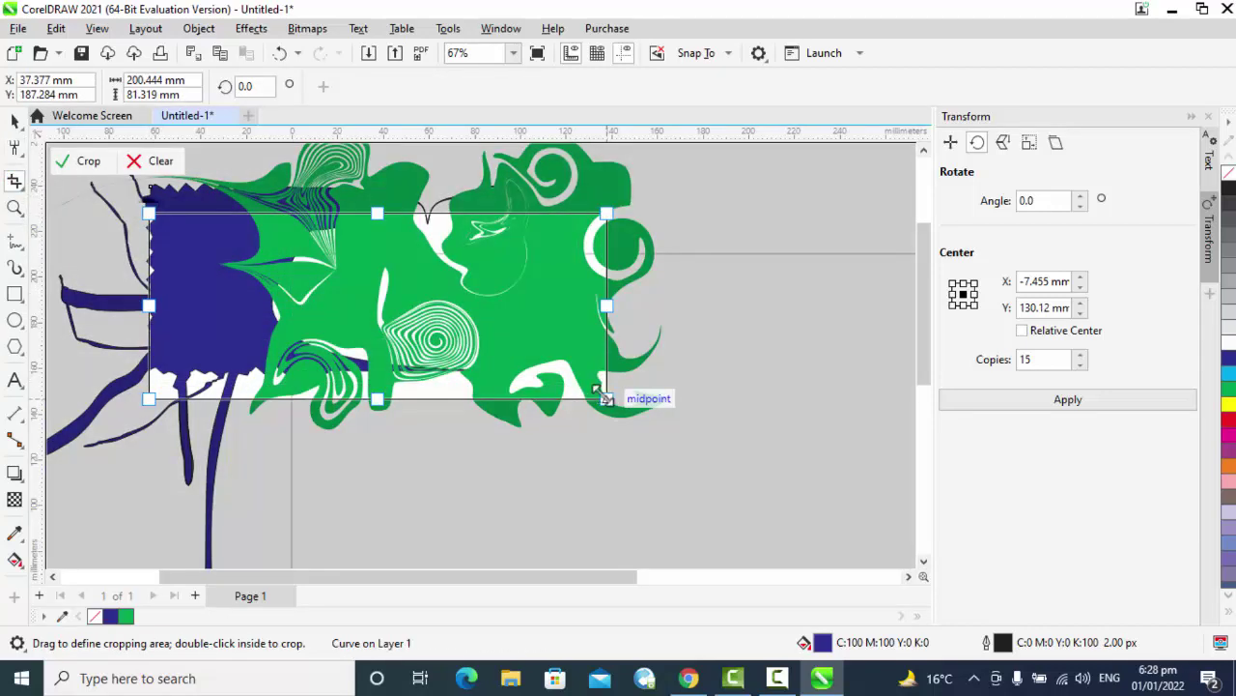
{"action": "double_click", "coordinate": [317, 329]}
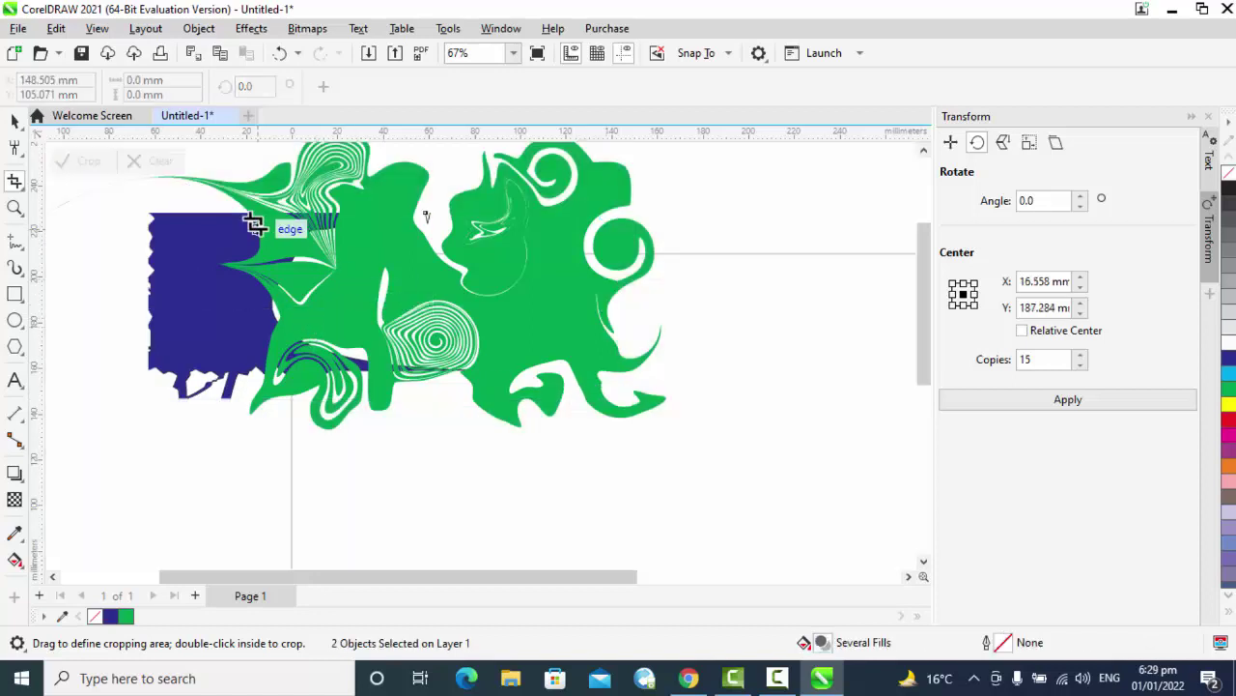
{"action": "left_click_drag", "start_coordinate": [292, 227], "coordinate": [572, 372]}
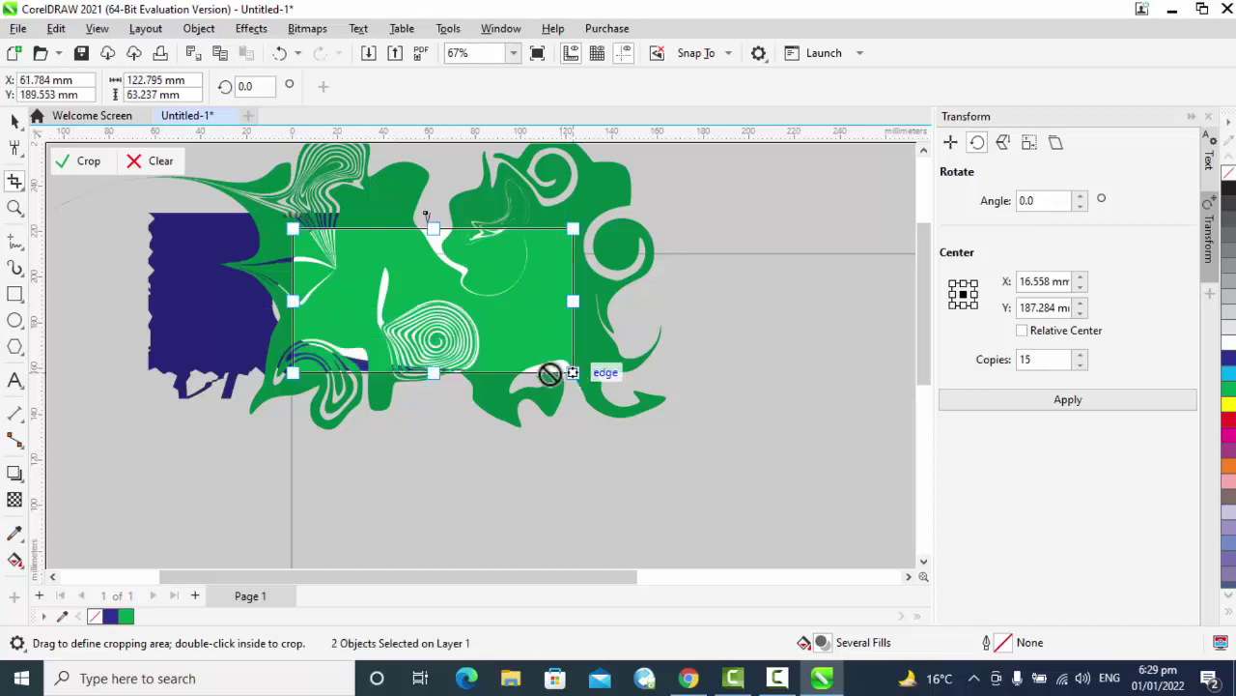
{"action": "left_click", "coordinate": [67, 162]}
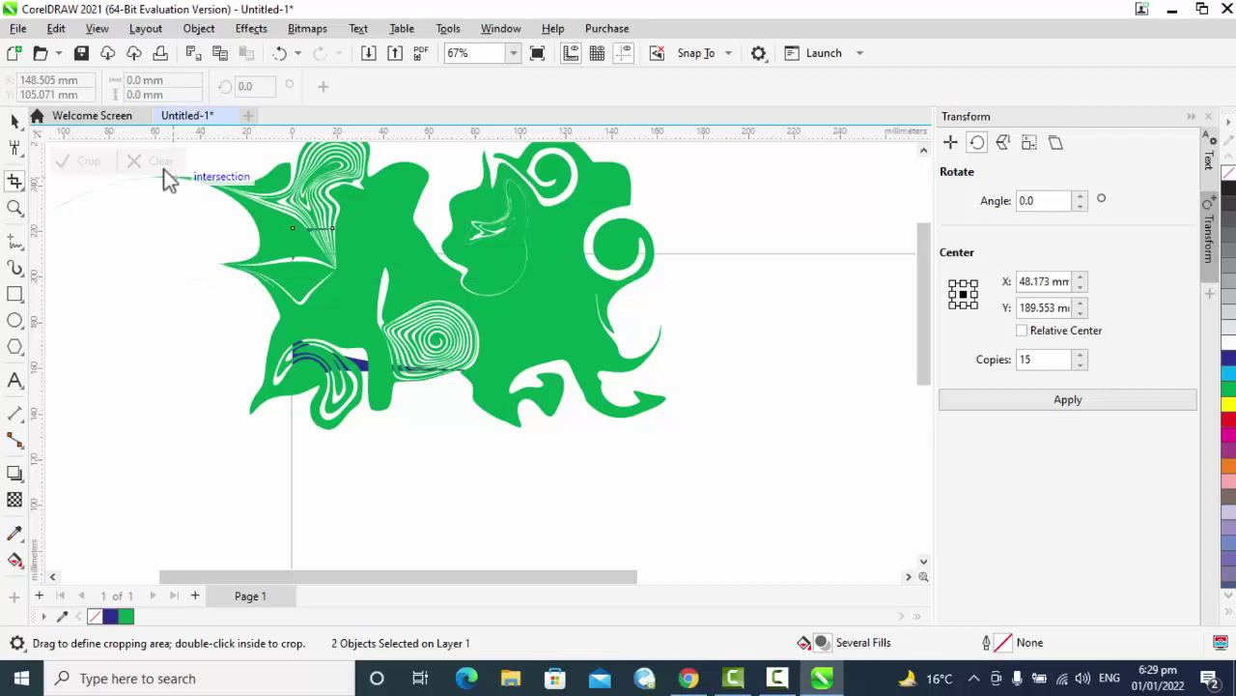
{"action": "left_click_drag", "start_coordinate": [359, 249], "coordinate": [357, 329]}
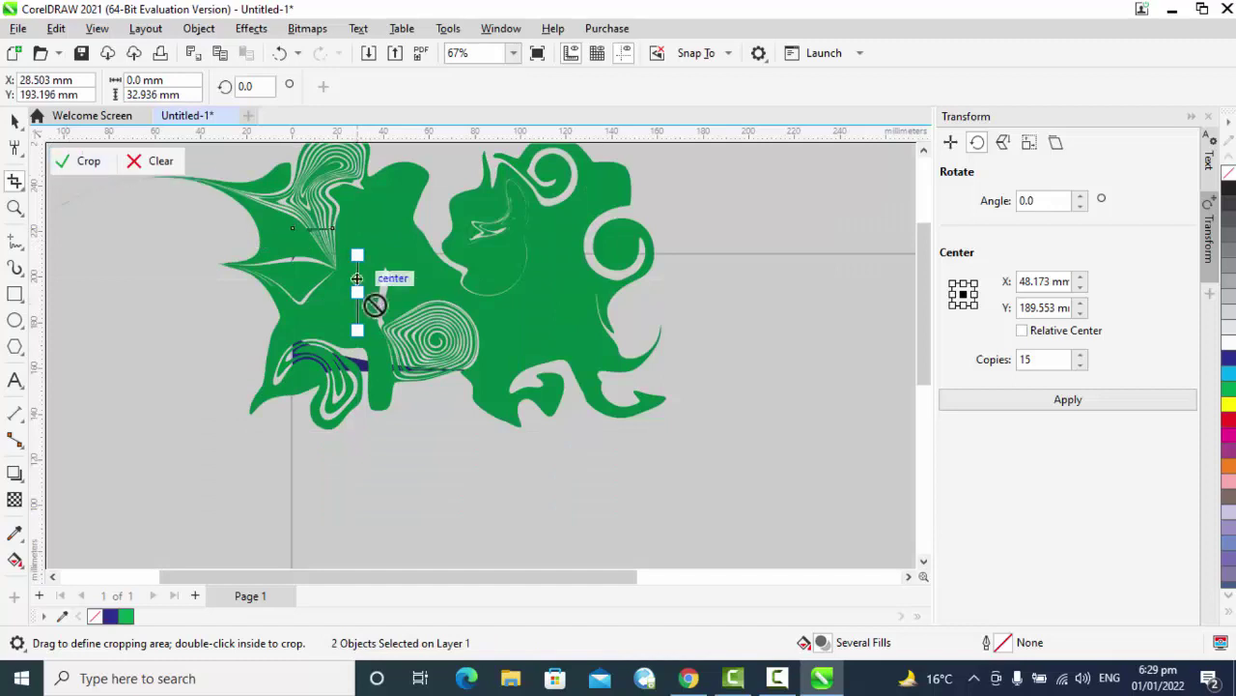
{"action": "left_click_drag", "start_coordinate": [180, 247], "coordinate": [375, 411]}
{"action": "left_click_drag", "start_coordinate": [359, 331], "coordinate": [358, 369]}
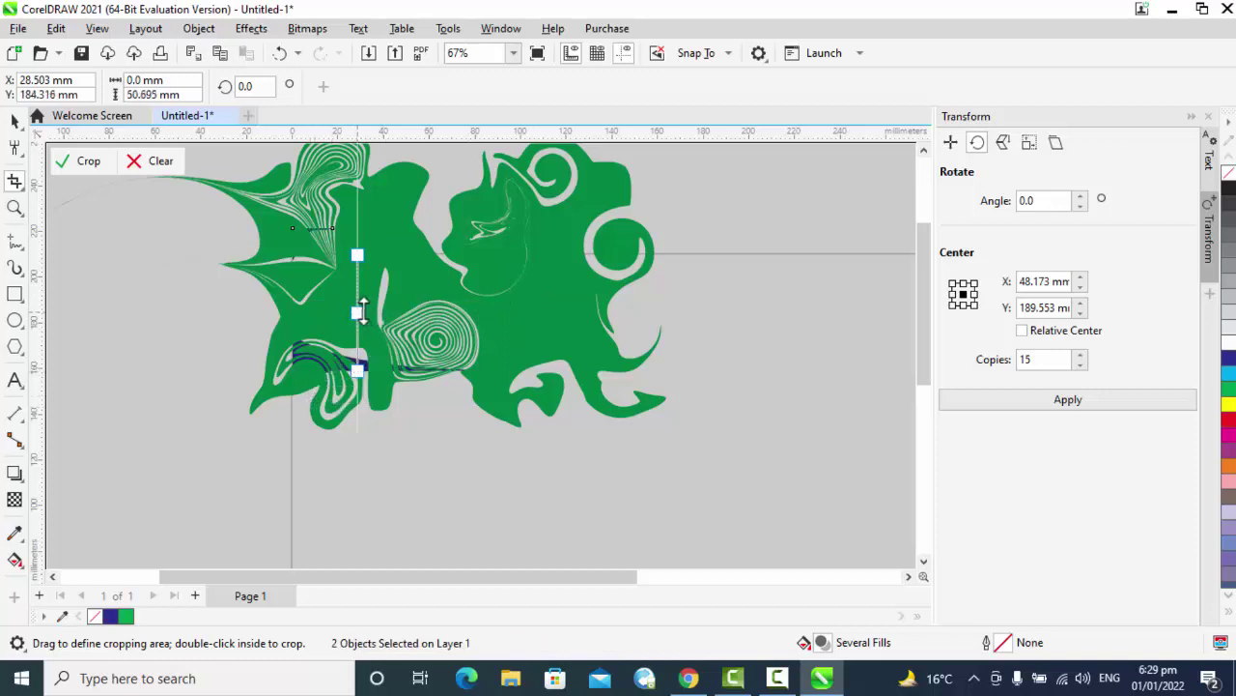
{"action": "left_click_drag", "start_coordinate": [359, 312], "coordinate": [315, 308]}
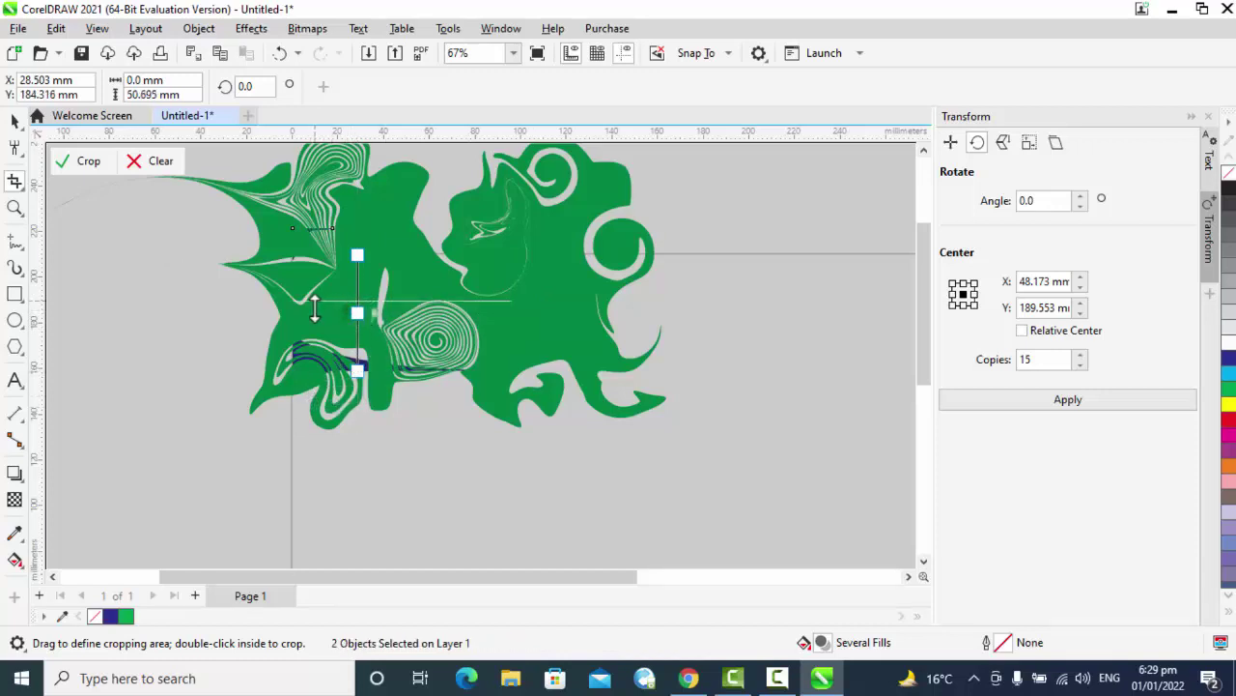
{"action": "left_click", "coordinate": [145, 161]}
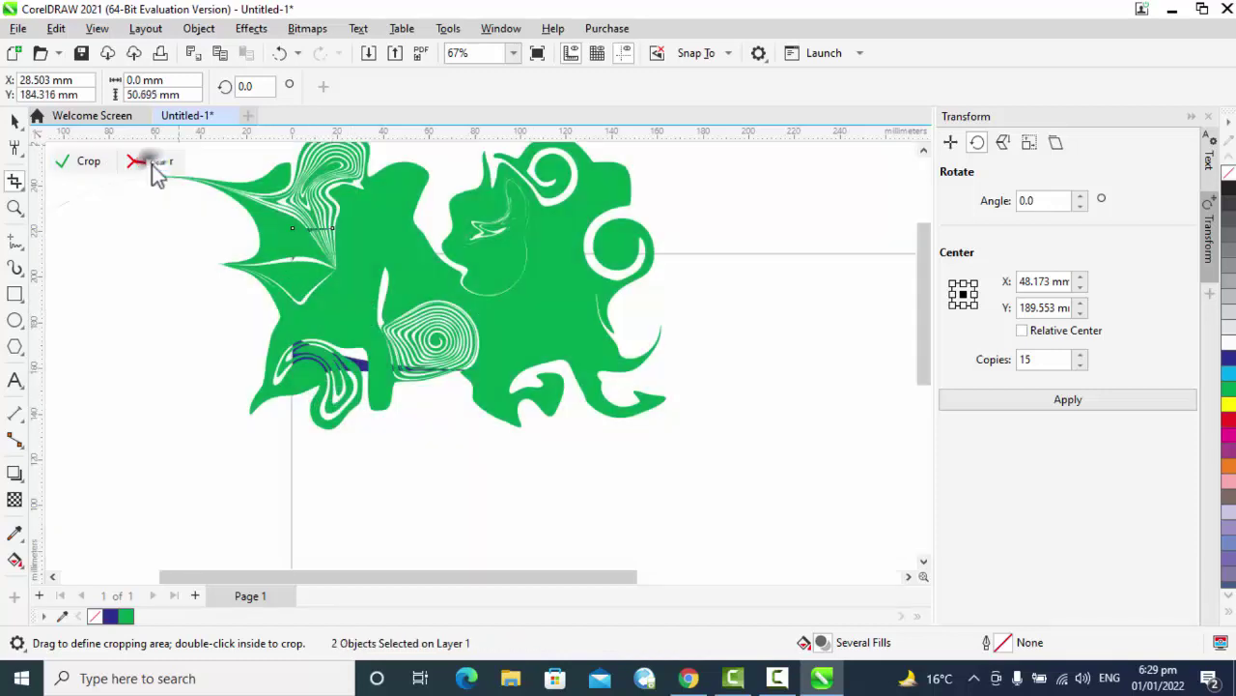
- Slice the selected shapes with the Knife tool along a straight diagonal from the upper edge to below the lower-left tip
{"action": "left_click", "coordinate": [15, 188]}
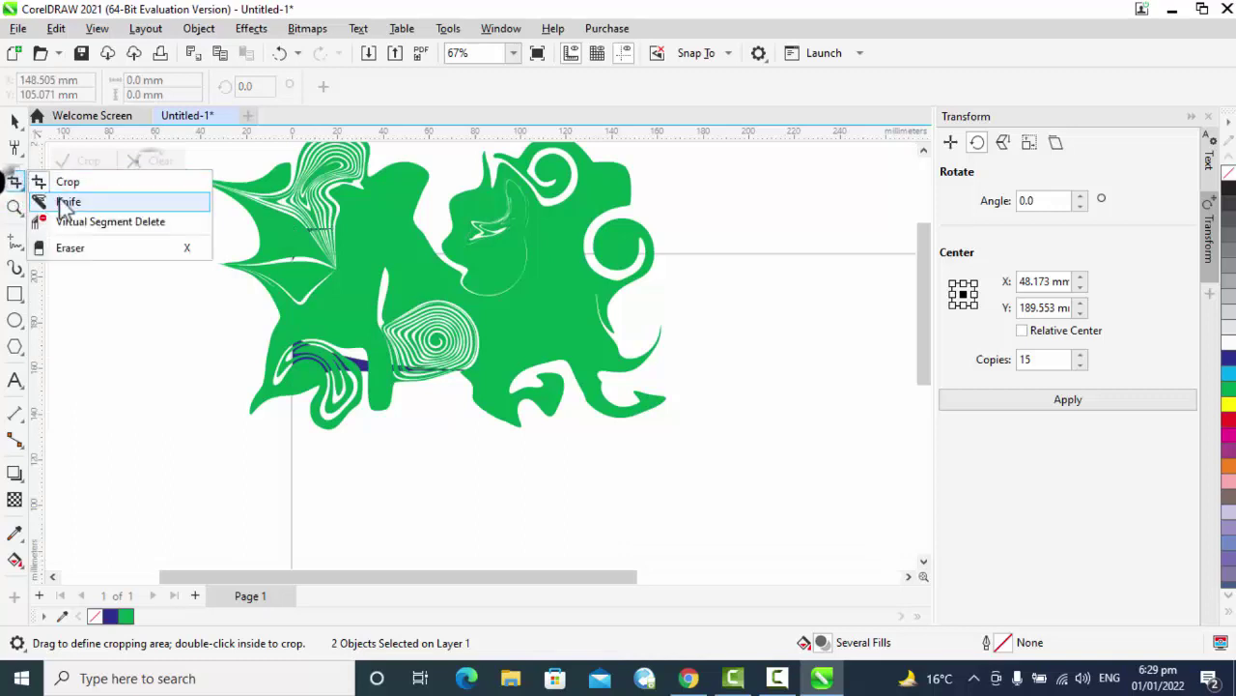
{"action": "left_click", "coordinate": [56, 199]}
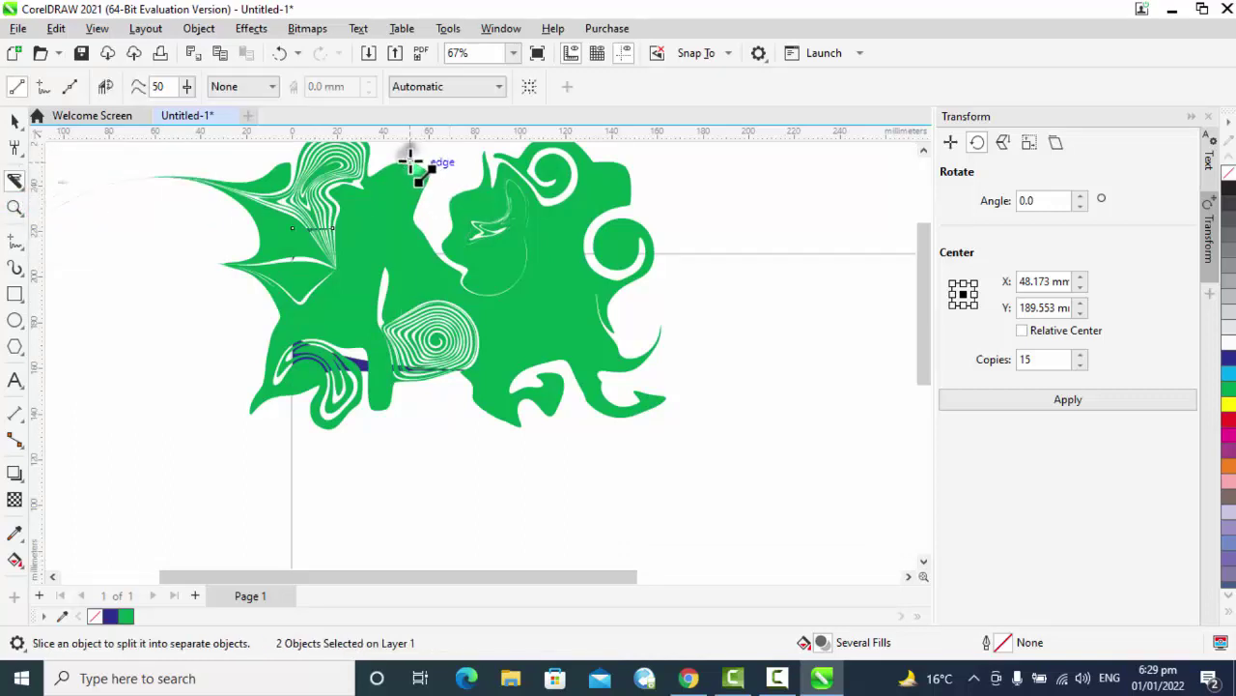
{"action": "left_click", "coordinate": [409, 145]}
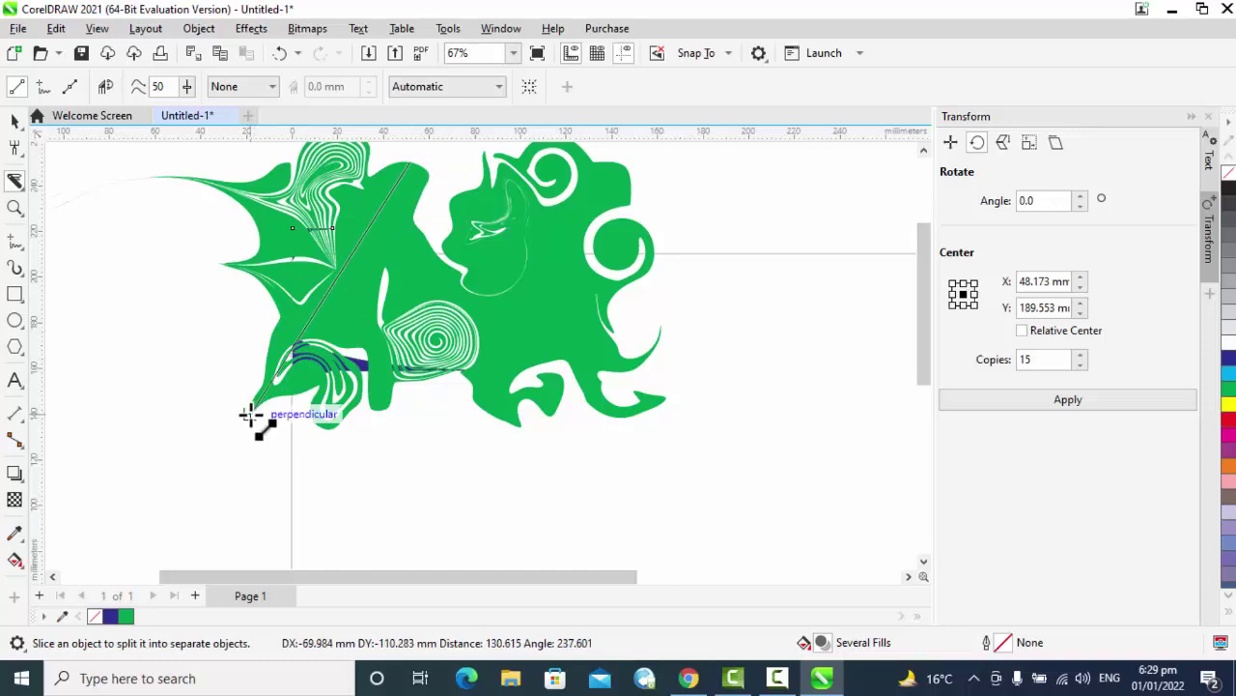
{"action": "left_click", "coordinate": [235, 441]}
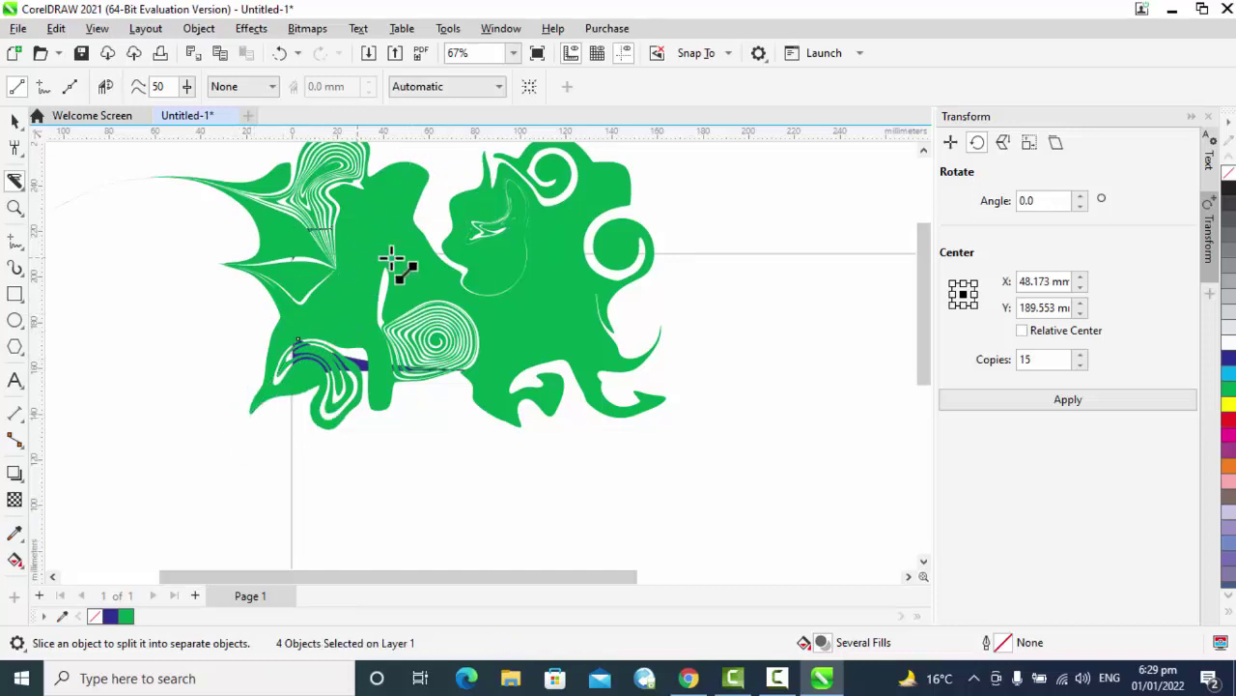
- Undo the slicing, cropping, distortion, fill and curve edits back to the plain unfilled rectangle
{"action": "key", "text": "ctrl+z"}
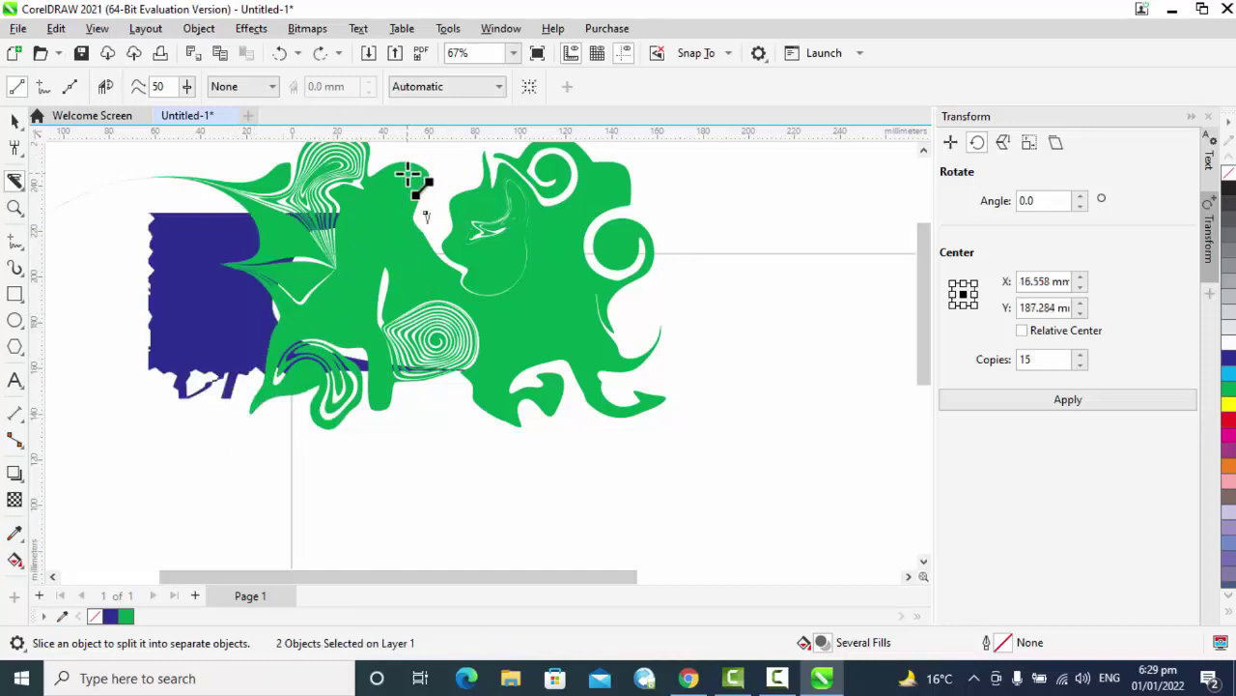
{"action": "key", "text": "ctrl+z"}
{"action": "key", "text": "ctrl+z"}
{"action": "key", "text": "ctrl+z"}
{"action": "key", "text": "ctrl+z"}
{"action": "key", "text": "ctrl+z"}
{"action": "key", "text": "ctrl+z"}
{"action": "key", "text": "ctrl+z"}
{"action": "key", "text": "ctrl+z"}
{"action": "key", "text": "ctrl+z"}
{"action": "key", "text": "ctrl+z"}
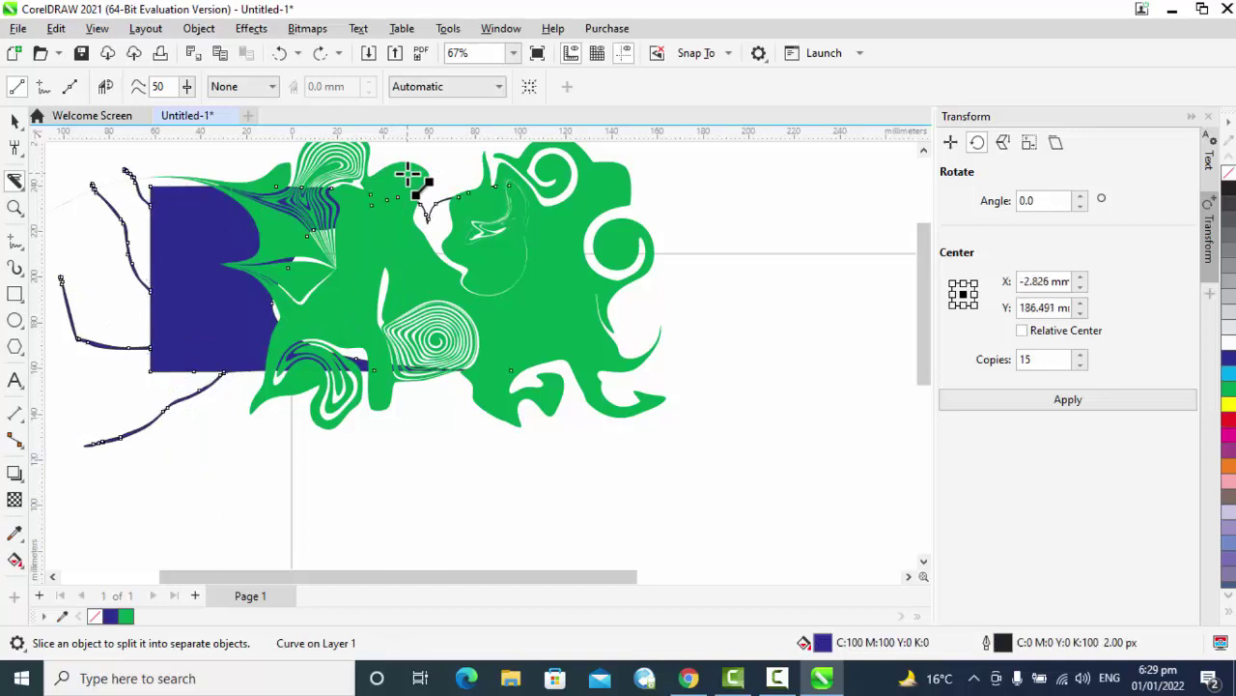
{"action": "key", "text": "ctrl+z"}
{"action": "key", "text": "ctrl+z"}
{"action": "key", "text": "ctrl+z"}
{"action": "key", "text": "ctrl+z"}
{"action": "key", "text": "ctrl+z"}
{"action": "key", "text": "ctrl+z"}
{"action": "key", "text": "ctrl+z"}
{"action": "key", "text": "ctrl+z"}
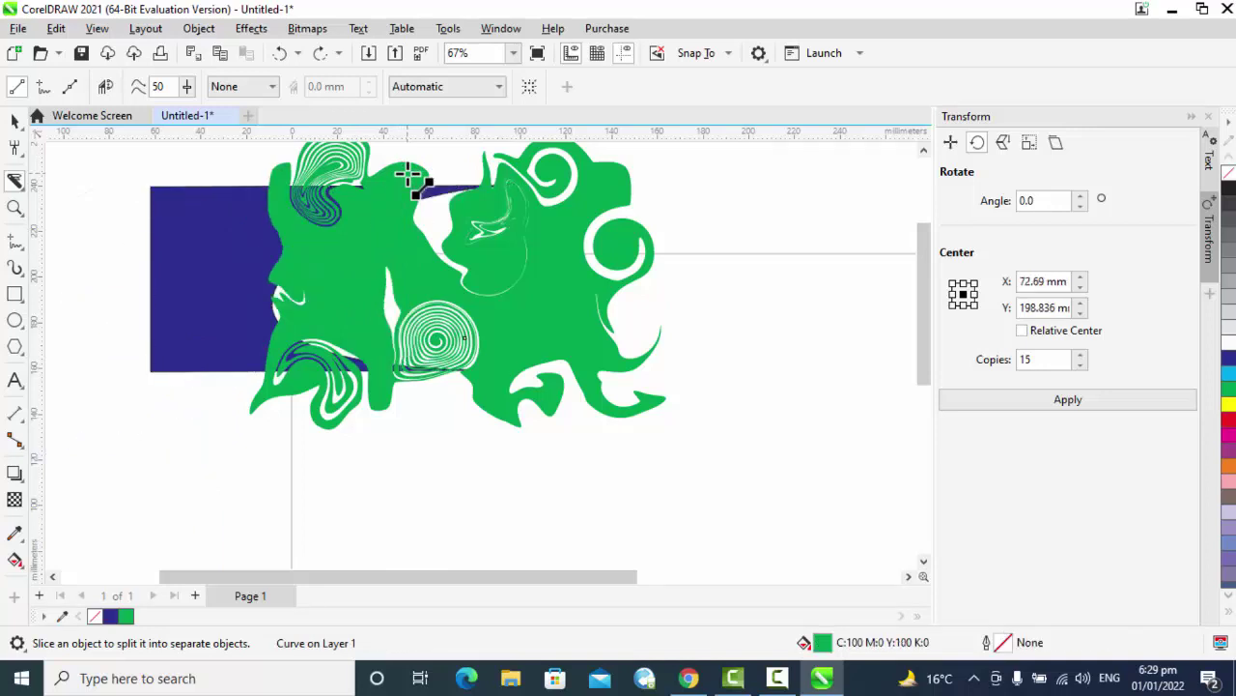
{"action": "key", "text": "ctrl+z"}
{"action": "key", "text": "ctrl+z"}
{"action": "key", "text": "ctrl+z"}
{"action": "key", "text": "ctrl+z"}
{"action": "key", "text": "ctrl+z"}
{"action": "key", "text": "ctrl+z"}
{"action": "key", "text": "ctrl+z"}
{"action": "key", "text": "ctrl+z"}
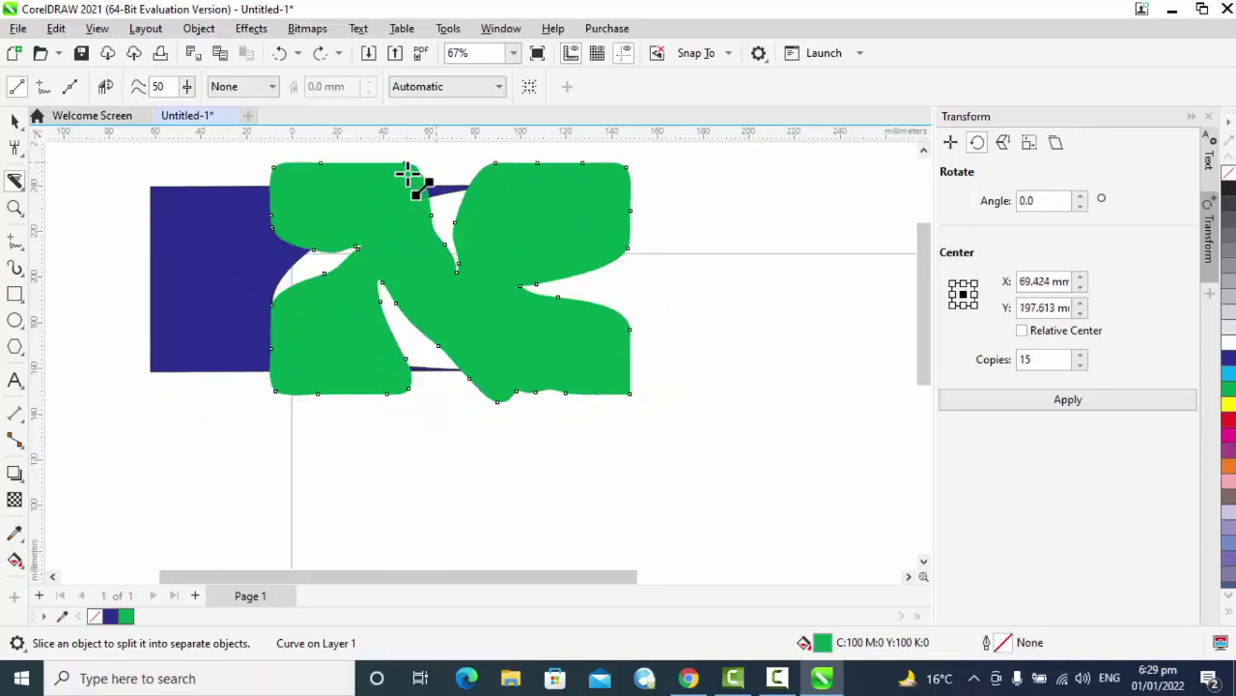
{"action": "key", "text": "ctrl+z"}
{"action": "key", "text": "ctrl+z"}
{"action": "key", "text": "ctrl+z"}
{"action": "key", "text": "ctrl+z"}
{"action": "key", "text": "ctrl+z"}
{"action": "key", "text": "ctrl+z"}
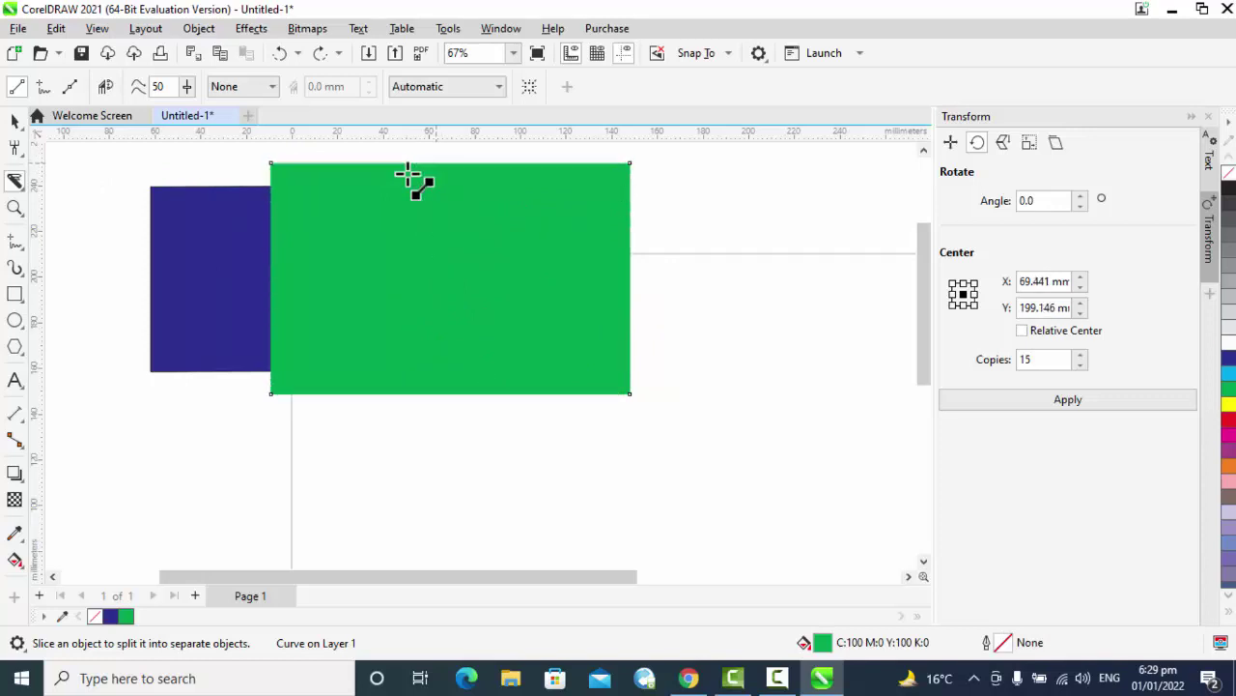
{"action": "key", "text": "ctrl+z"}
{"action": "key", "text": "ctrl+z"}
{"action": "key", "text": "ctrl+z"}
{"action": "key", "text": "ctrl+z"}
{"action": "key", "text": "ctrl+z"}
{"action": "key", "text": "ctrl+z"}
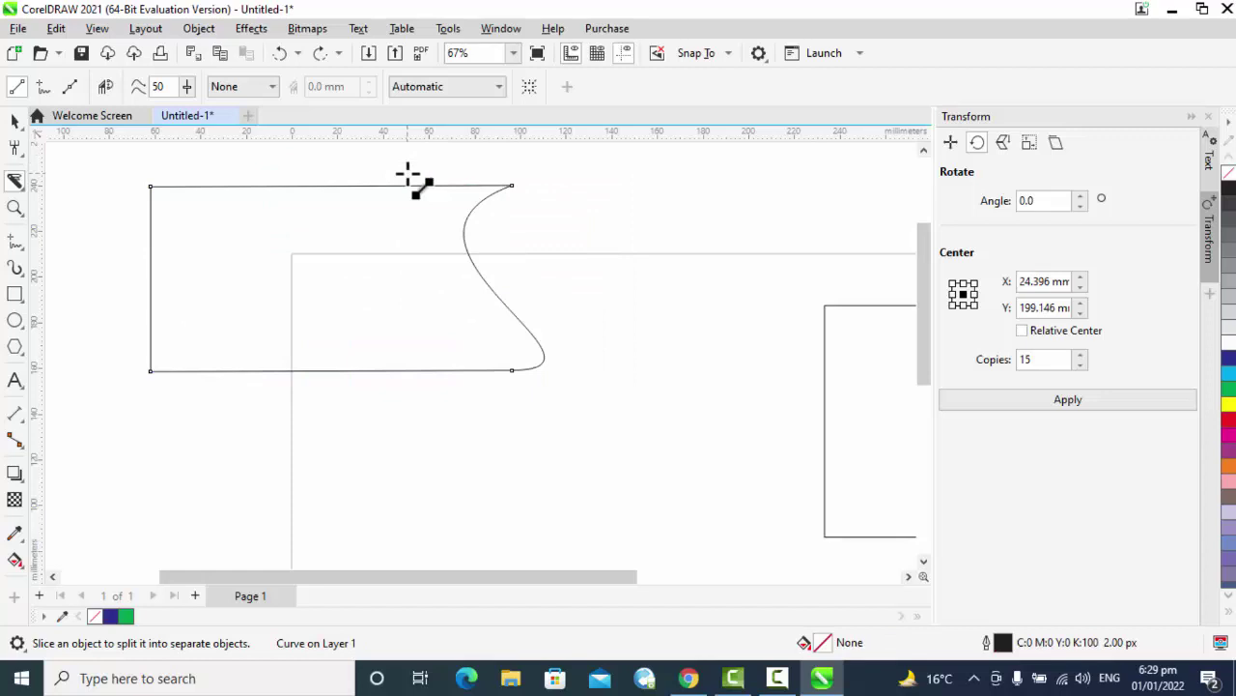
{"action": "key", "text": "ctrl+z"}
{"action": "key", "text": "ctrl+z"}
{"action": "key", "text": "ctrl+z"}
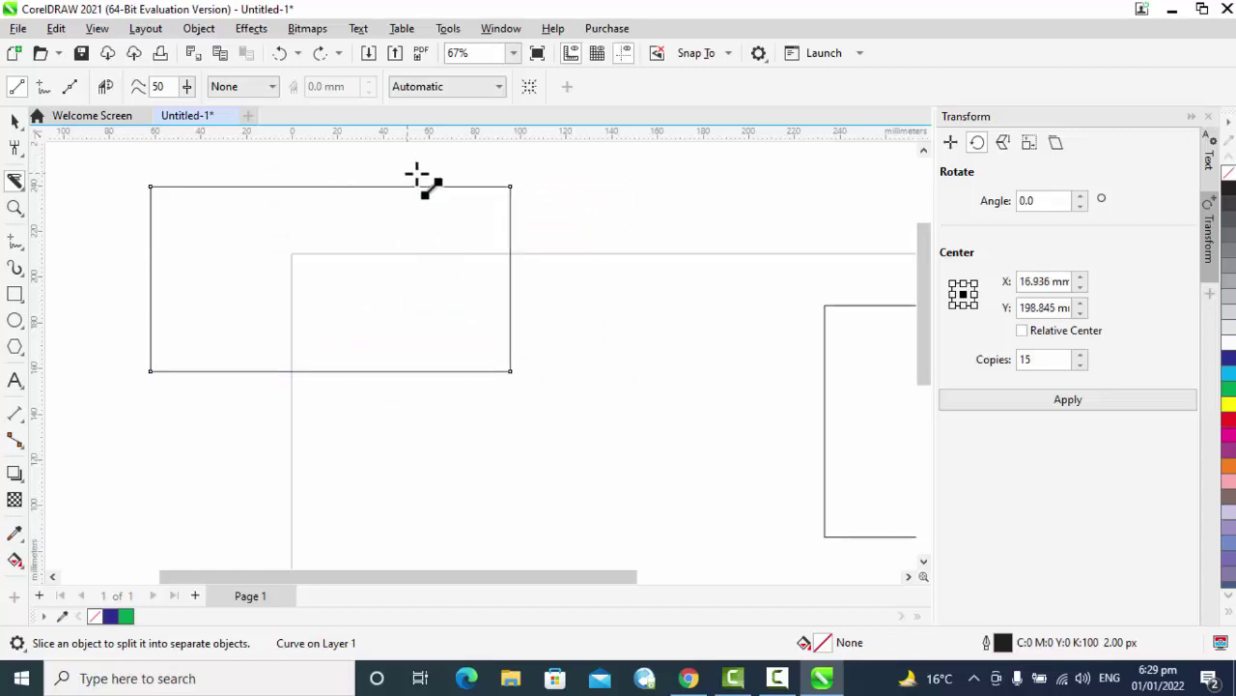
- Fill the rectangle with blue (C100 M100 Y0 K0) and slice it diagonally between its lower-left and upper-right corners using the Knife tool
{"action": "left_click", "coordinate": [1228, 365]}
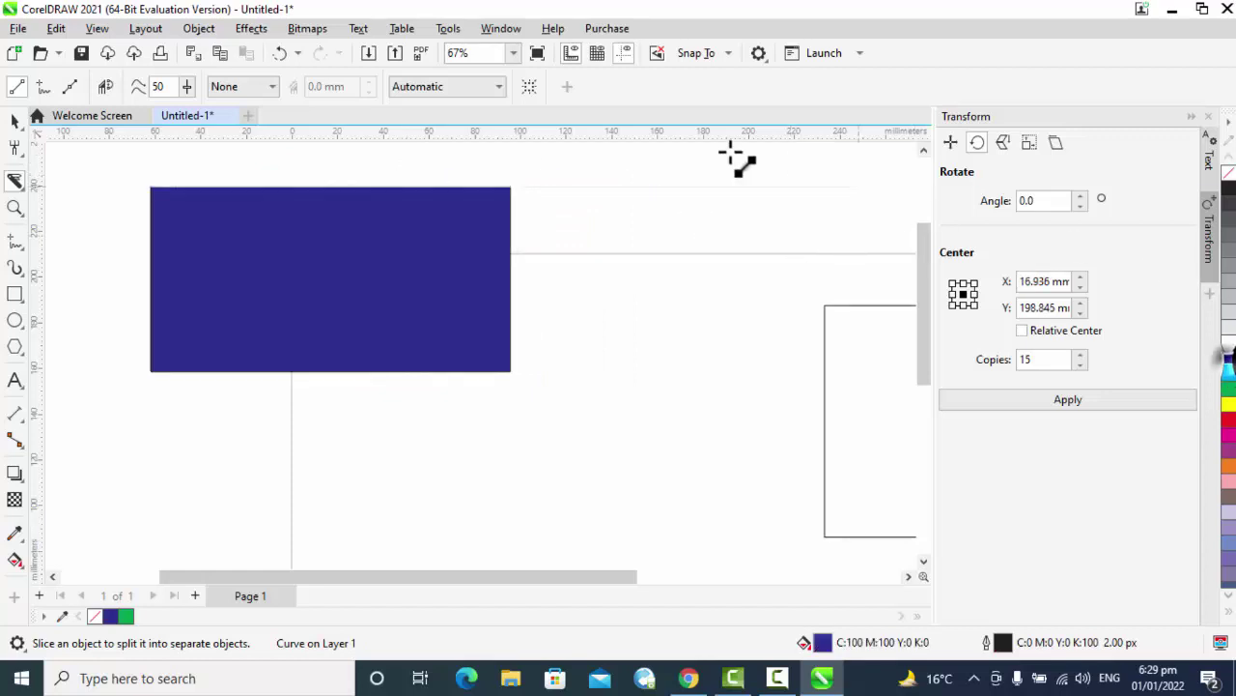
{"action": "left_click", "coordinate": [16, 181]}
{"action": "left_click", "coordinate": [96, 201]}
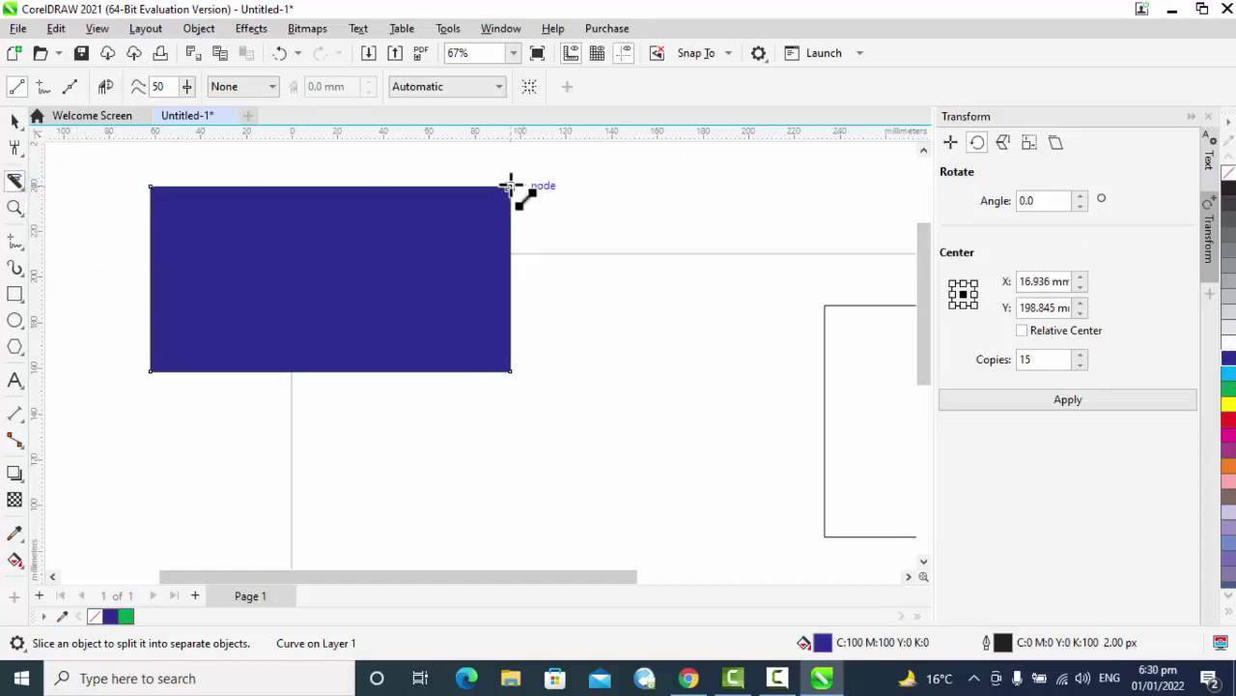
{"action": "left_click_drag", "start_coordinate": [510, 186], "coordinate": [543, 180]}
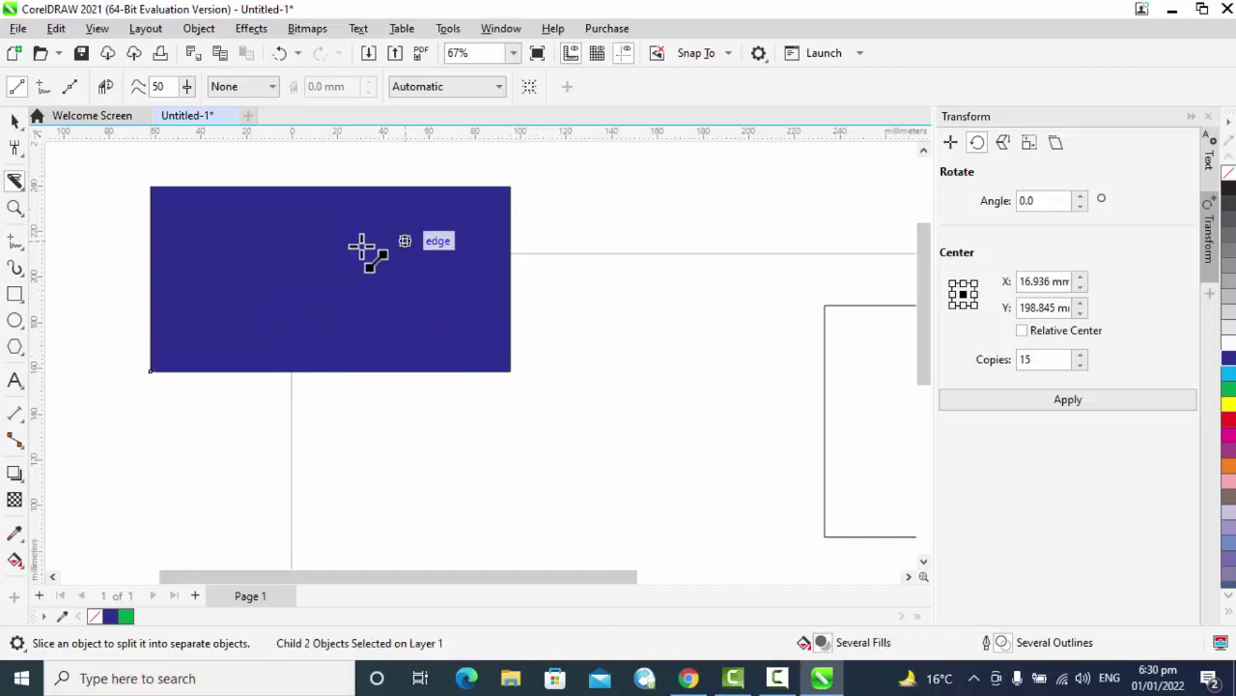
{"action": "left_click_drag", "start_coordinate": [333, 268], "coordinate": [367, 293]}
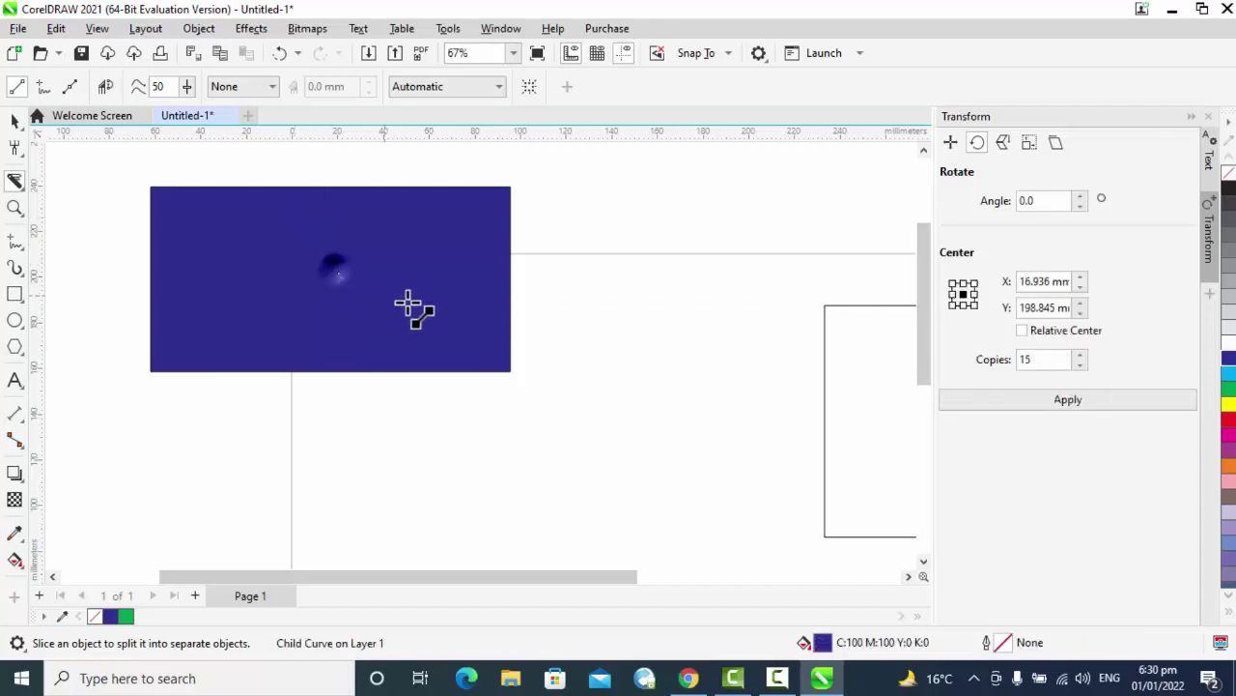
{"action": "left_click_drag", "start_coordinate": [112, 390], "coordinate": [588, 225]}
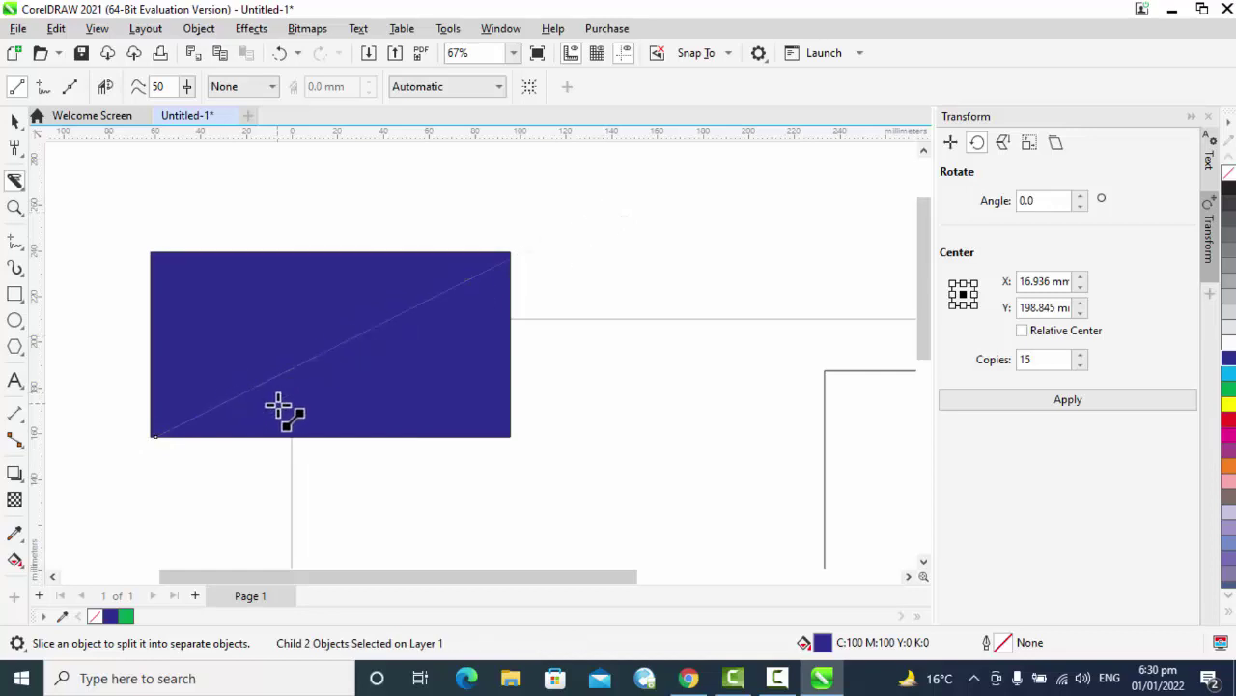
- Smart Fill both halves of the sliced rectangle with grey-blue (C40 M20 Y0 K40) and a 2.36 px black outline
{"action": "left_click", "coordinate": [15, 121]}
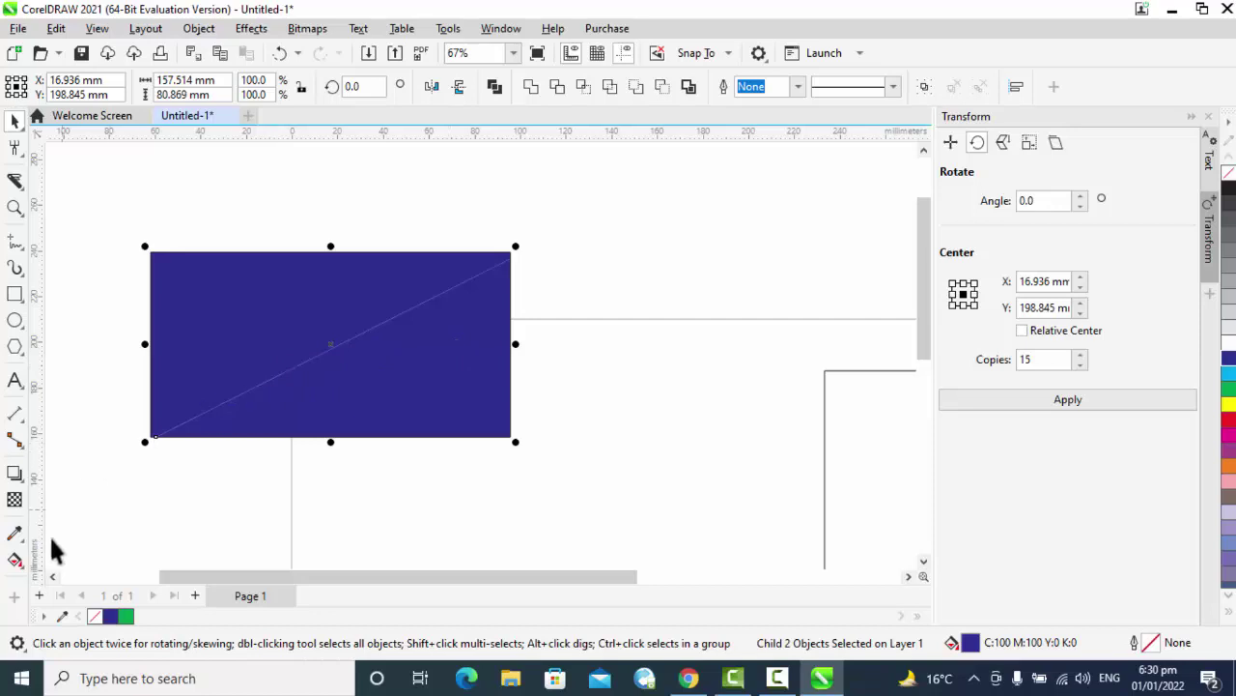
{"action": "left_click", "coordinate": [15, 560]}
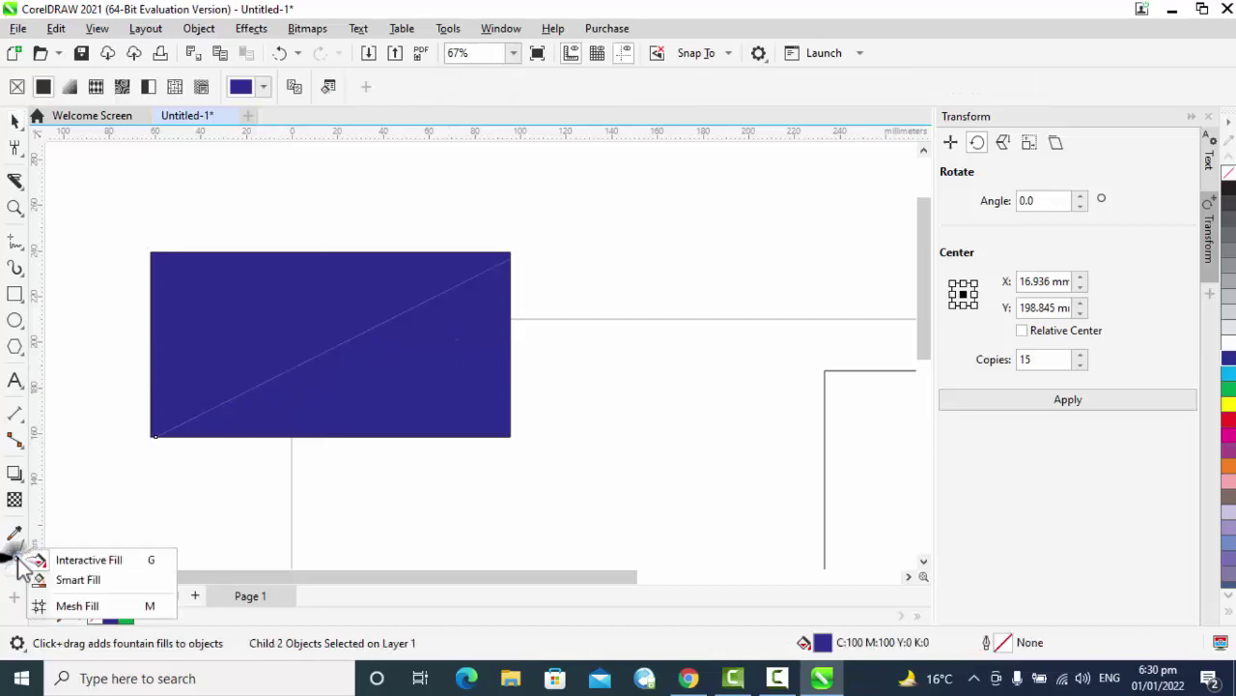
{"action": "left_click", "coordinate": [67, 580]}
{"action": "left_click", "coordinate": [206, 338]}
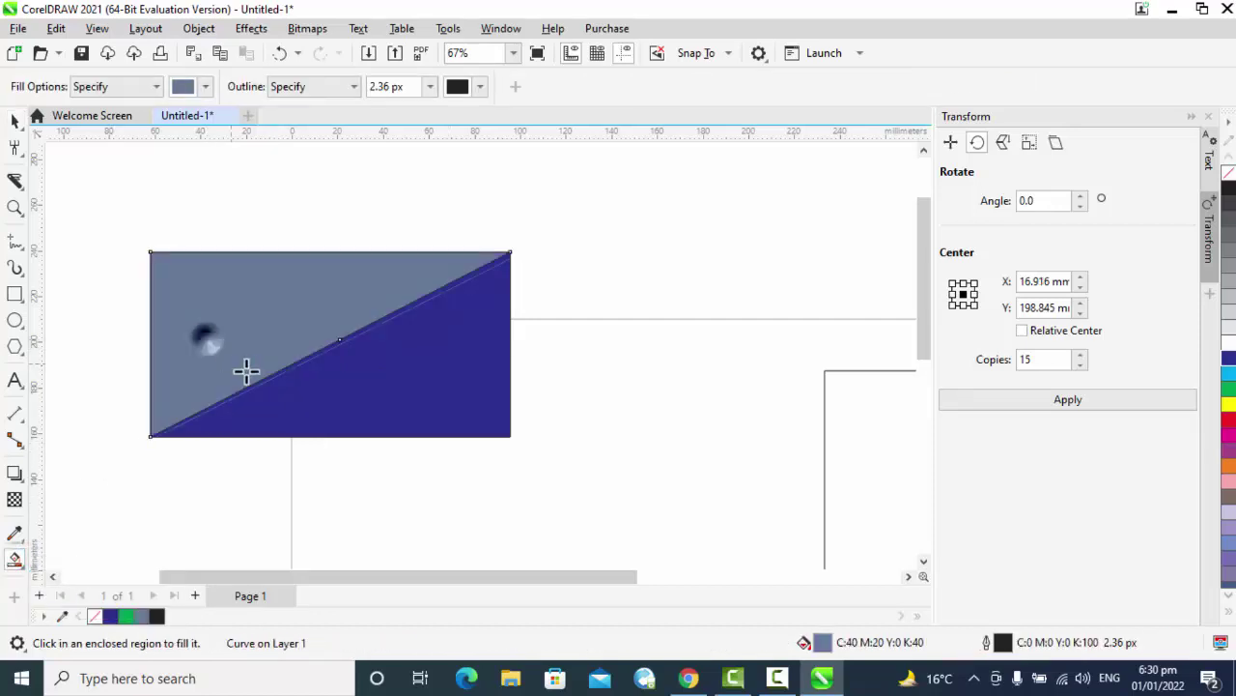
{"action": "left_click", "coordinate": [396, 369]}
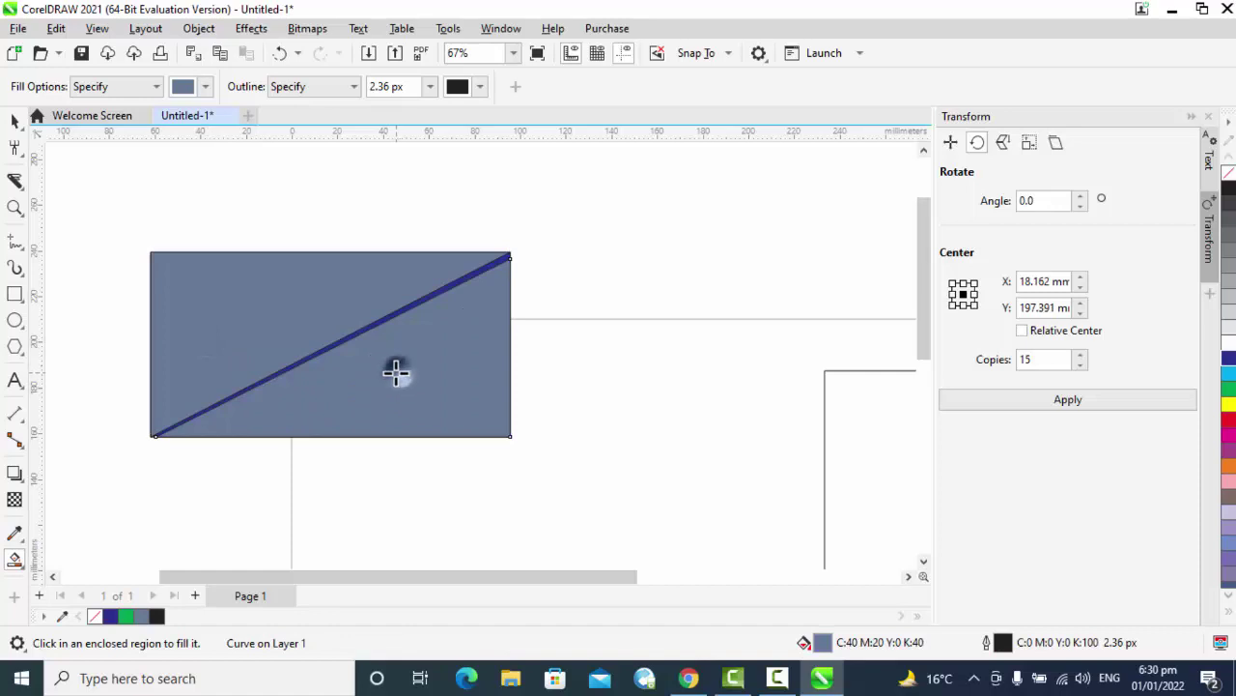
- Recolour the rectangle's upper triangular half yellow and its lower triangular half blue
{"action": "left_click", "coordinate": [355, 332]}
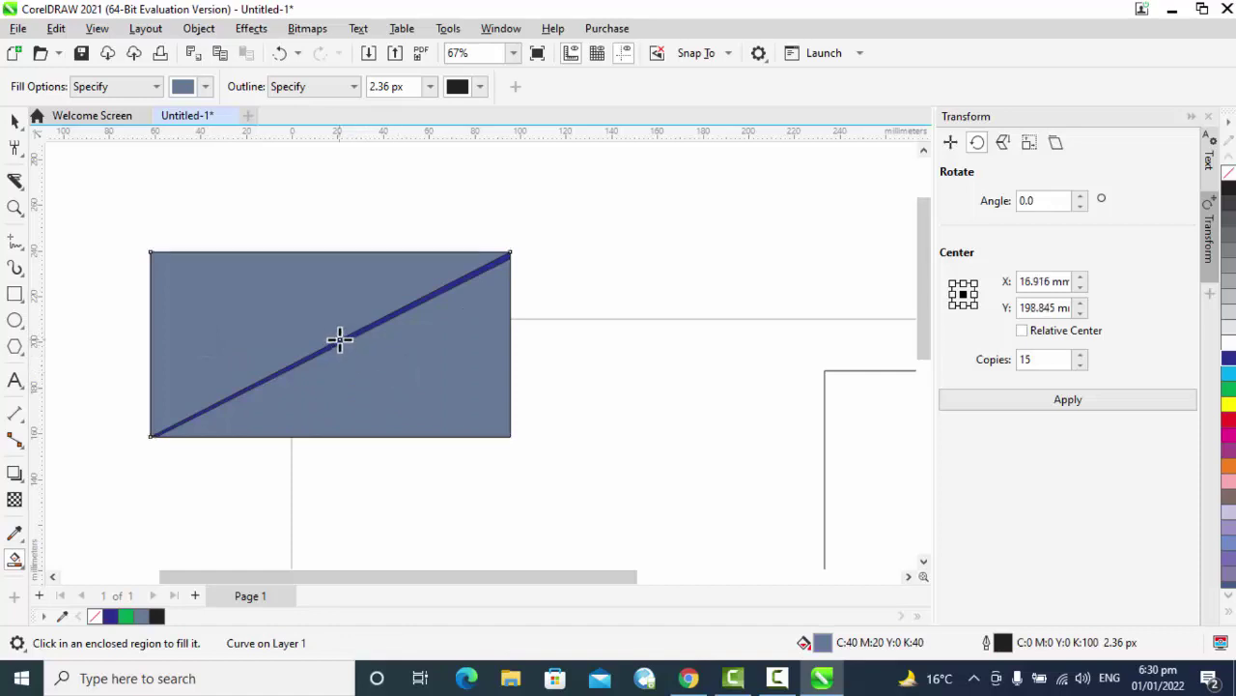
{"action": "left_click", "coordinate": [340, 339]}
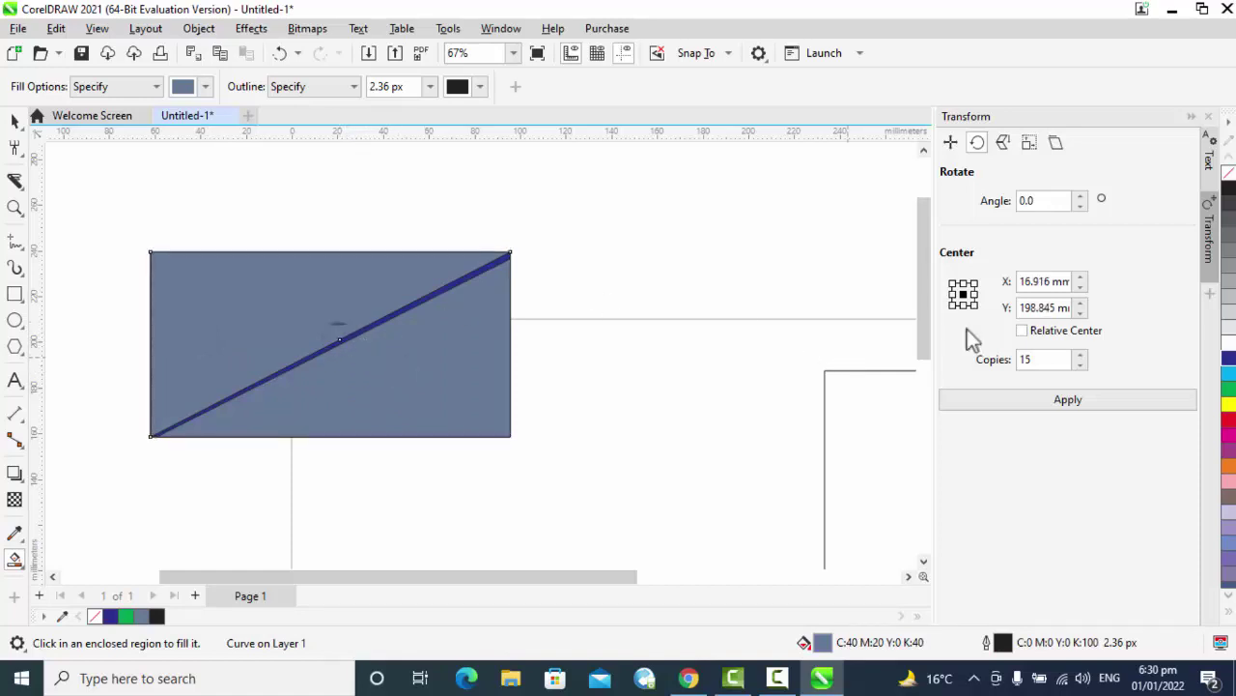
{"action": "left_click", "coordinate": [1230, 408]}
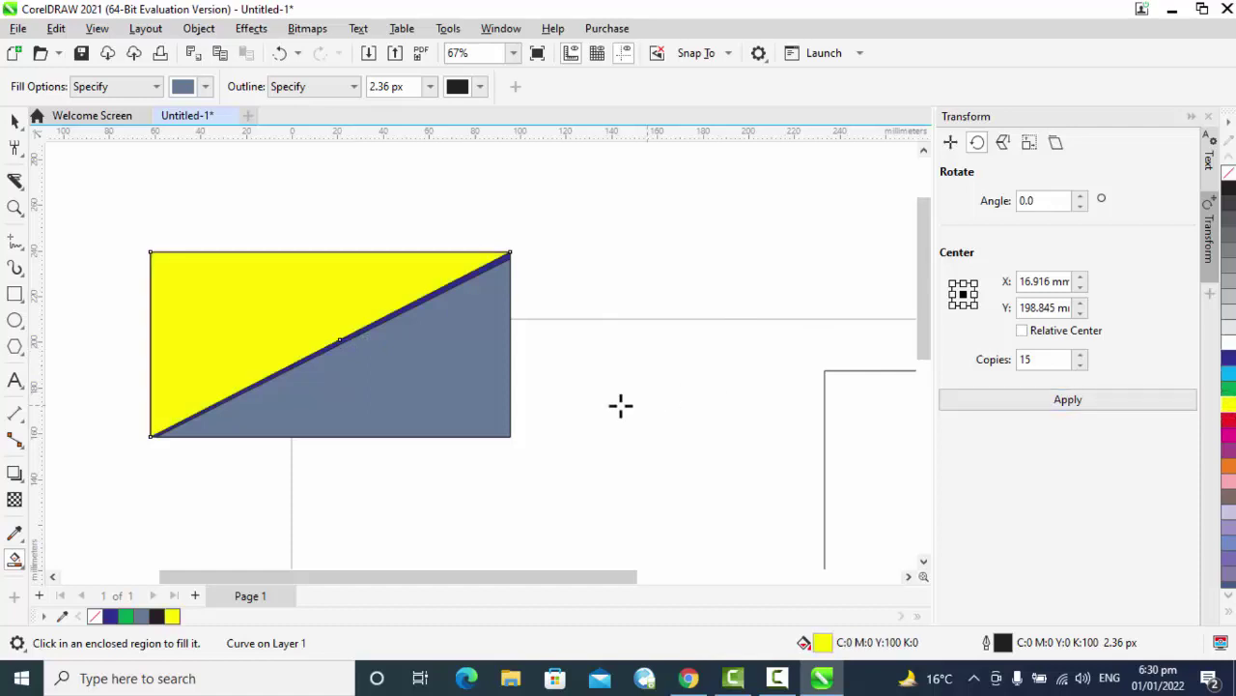
{"action": "left_click", "coordinate": [427, 395]}
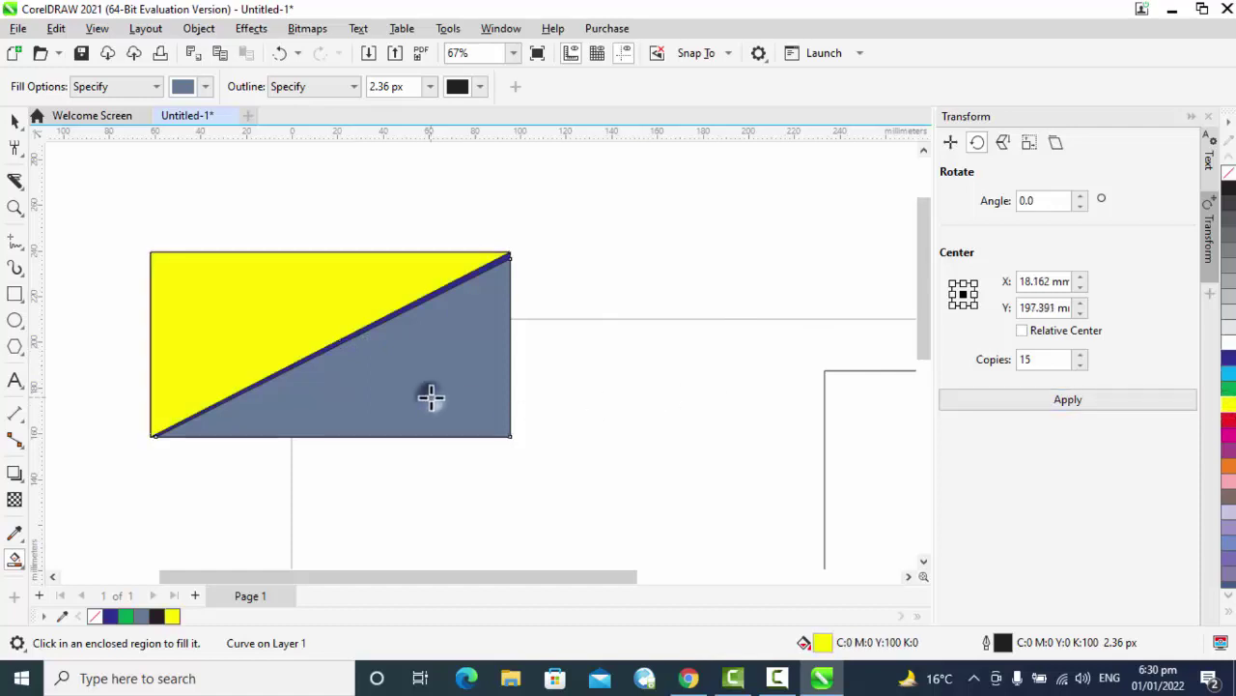
{"action": "left_click", "coordinate": [1228, 367]}
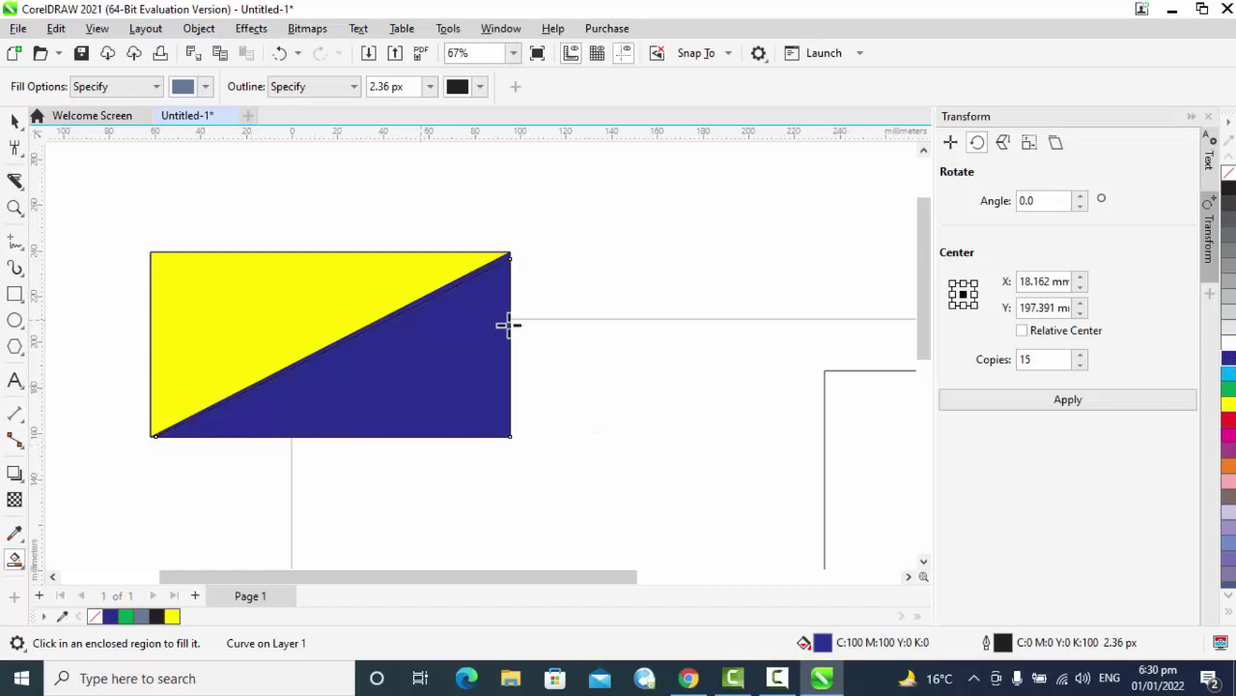
- Undo the recolouring and the Smart Fill of the rectangle's two halves
{"action": "key", "text": "ctrl+z"}
{"action": "key", "text": "ctrl+z"}
{"action": "key", "text": "ctrl+z"}
{"action": "key", "text": "ctrl+z"}
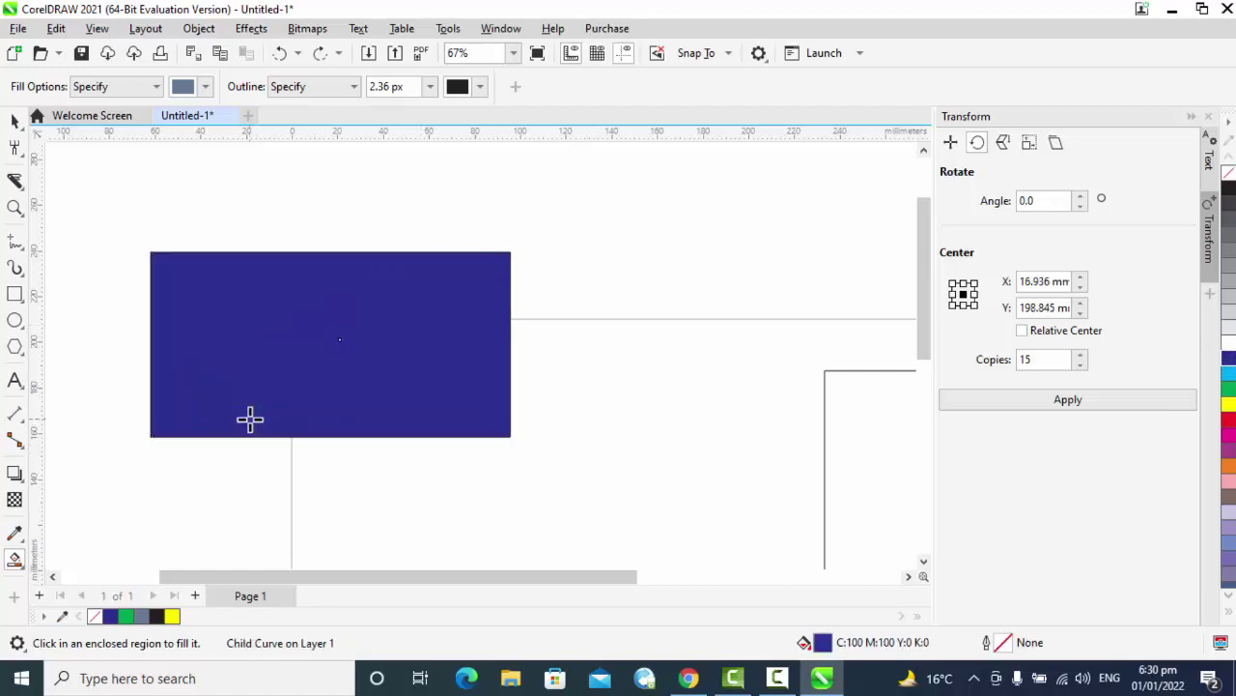
- Delete the blue rectangle's segments by enclosing it diagonally with Virtual Segment Delete, and undo the deletion
{"action": "key", "text": "Escape"}
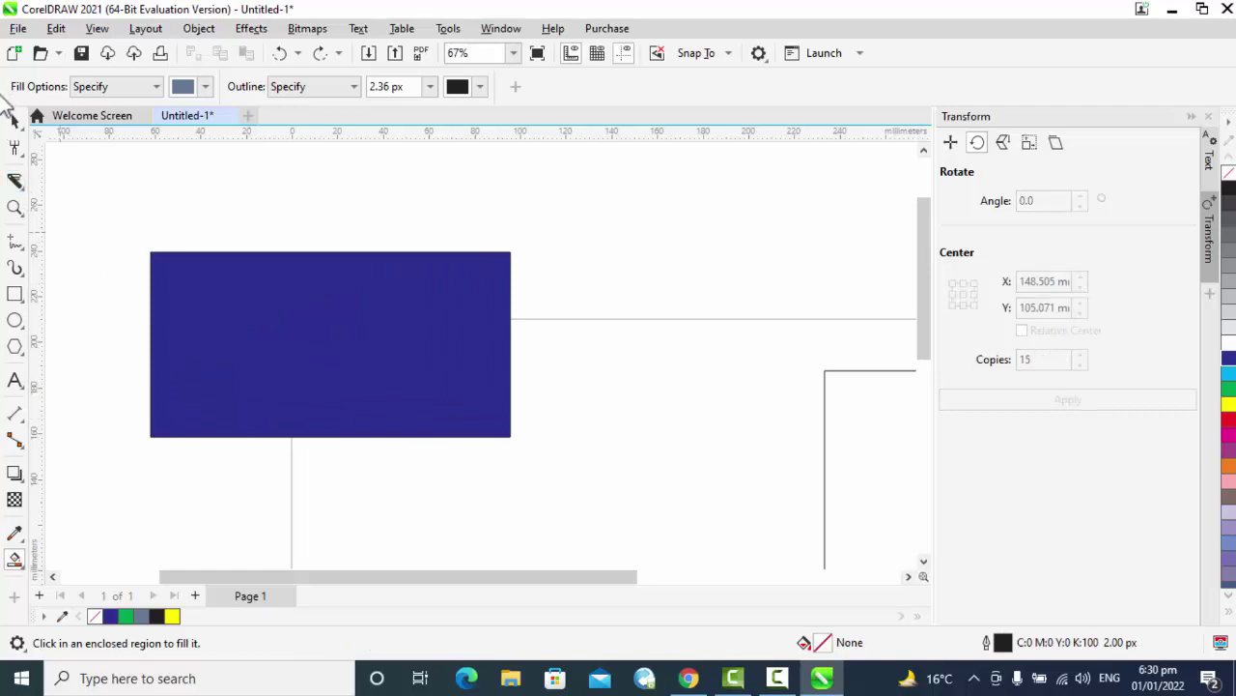
{"action": "left_click", "coordinate": [13, 188]}
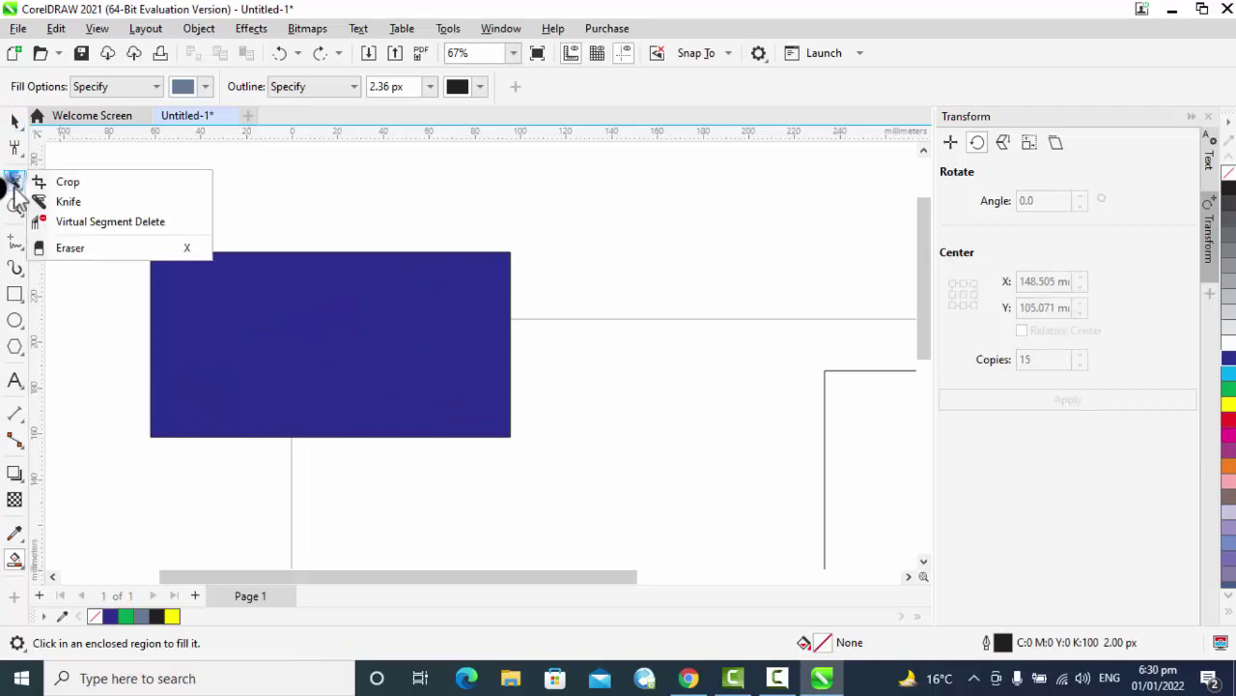
{"action": "left_click", "coordinate": [72, 224]}
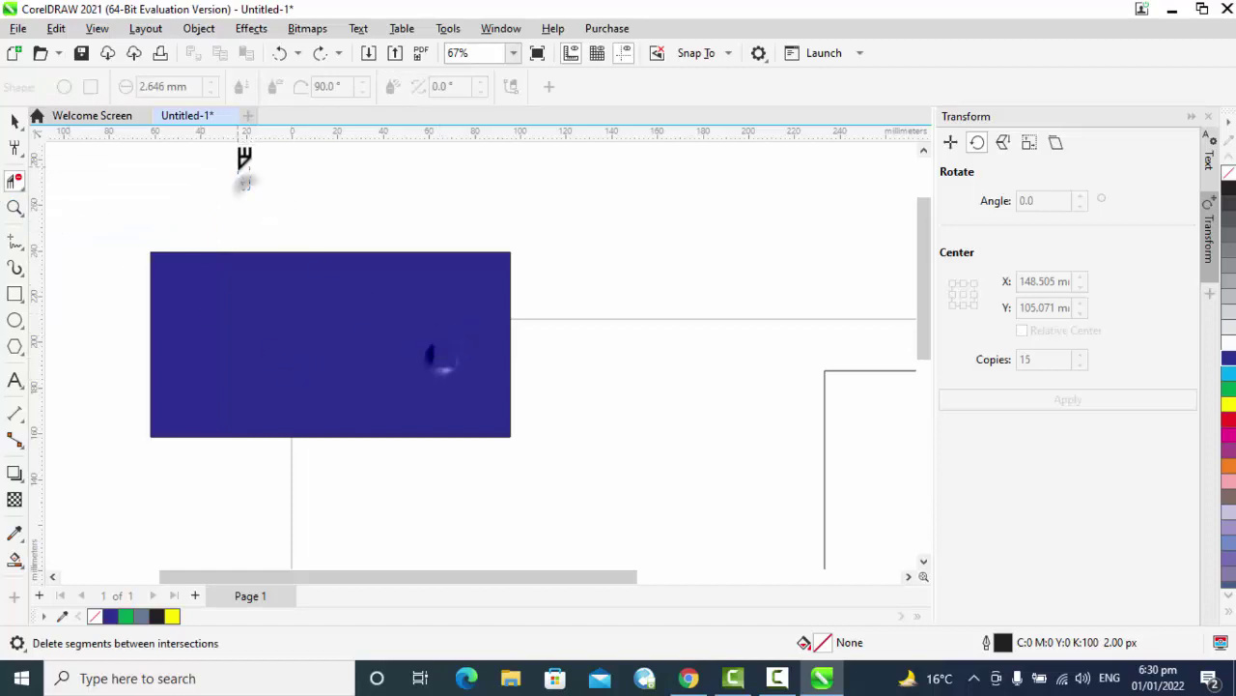
{"action": "left_click_drag", "start_coordinate": [249, 189], "coordinate": [636, 461]}
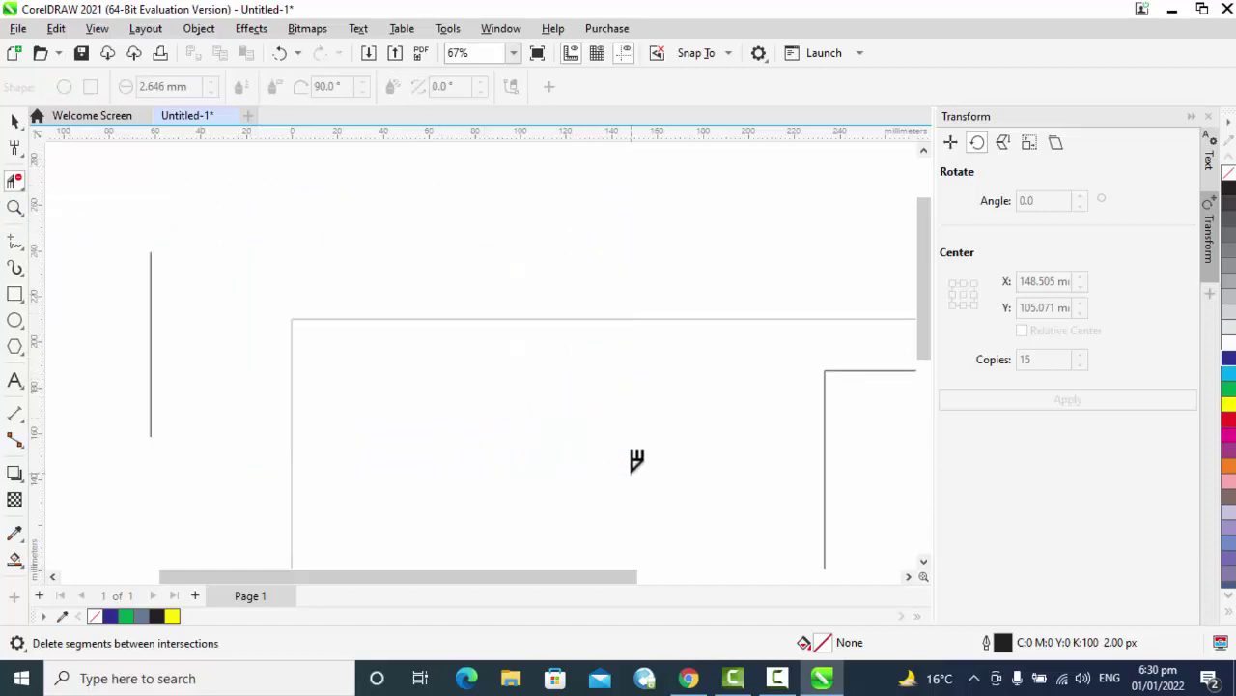
{"action": "key", "text": "ctrl+z"}
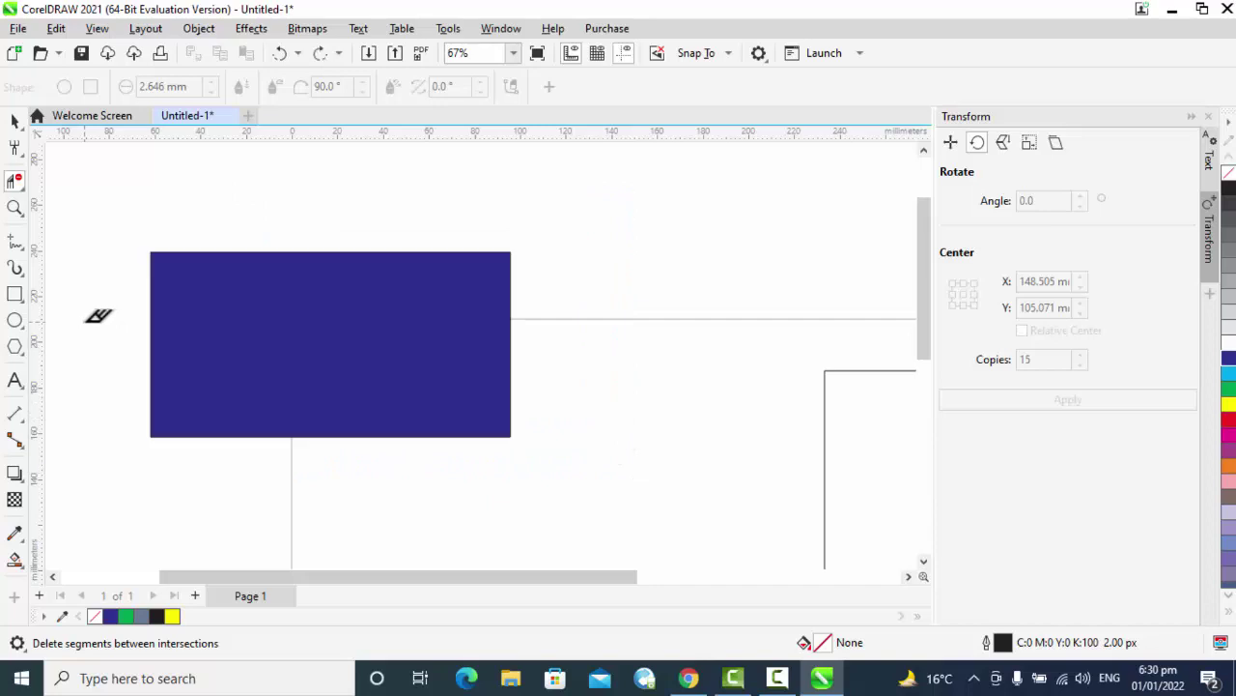
- Move the unfilled rectangle over the blue one, centred about X 123.6 mm, Y 198.8 mm, and fill it yellow (C0 M0 Y100 K0)
{"action": "left_click", "coordinate": [17, 121]}
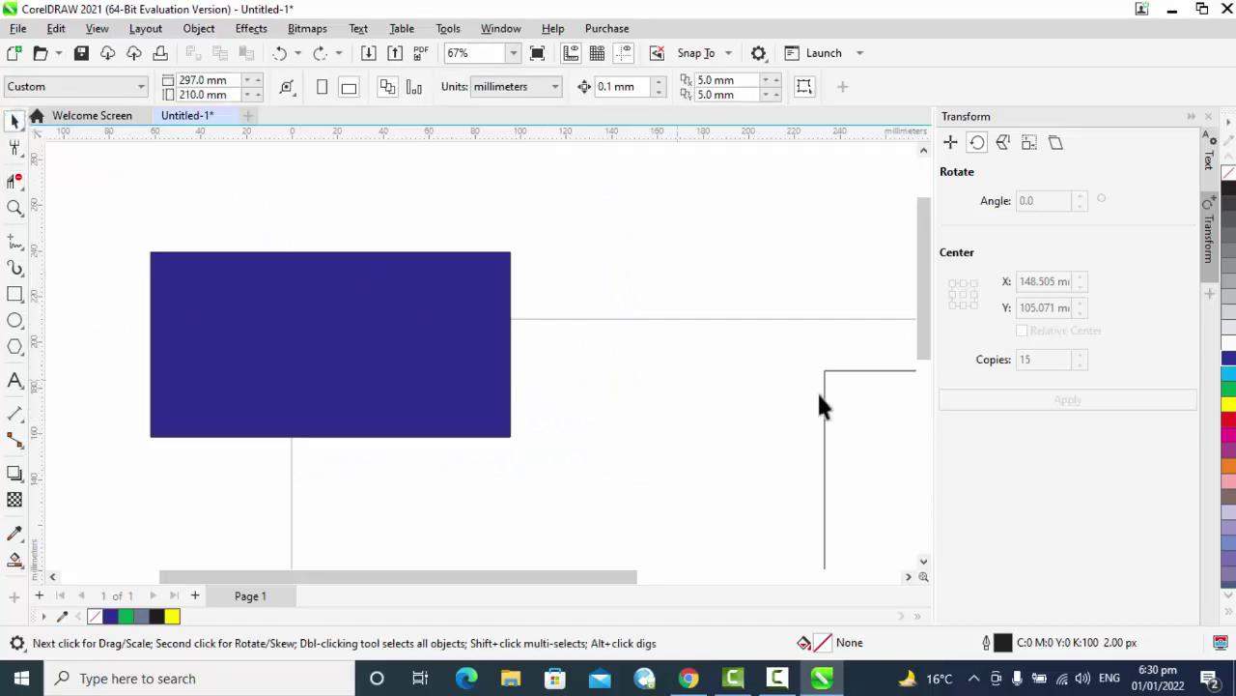
{"action": "left_click_drag", "start_coordinate": [887, 443], "coordinate": [451, 292]}
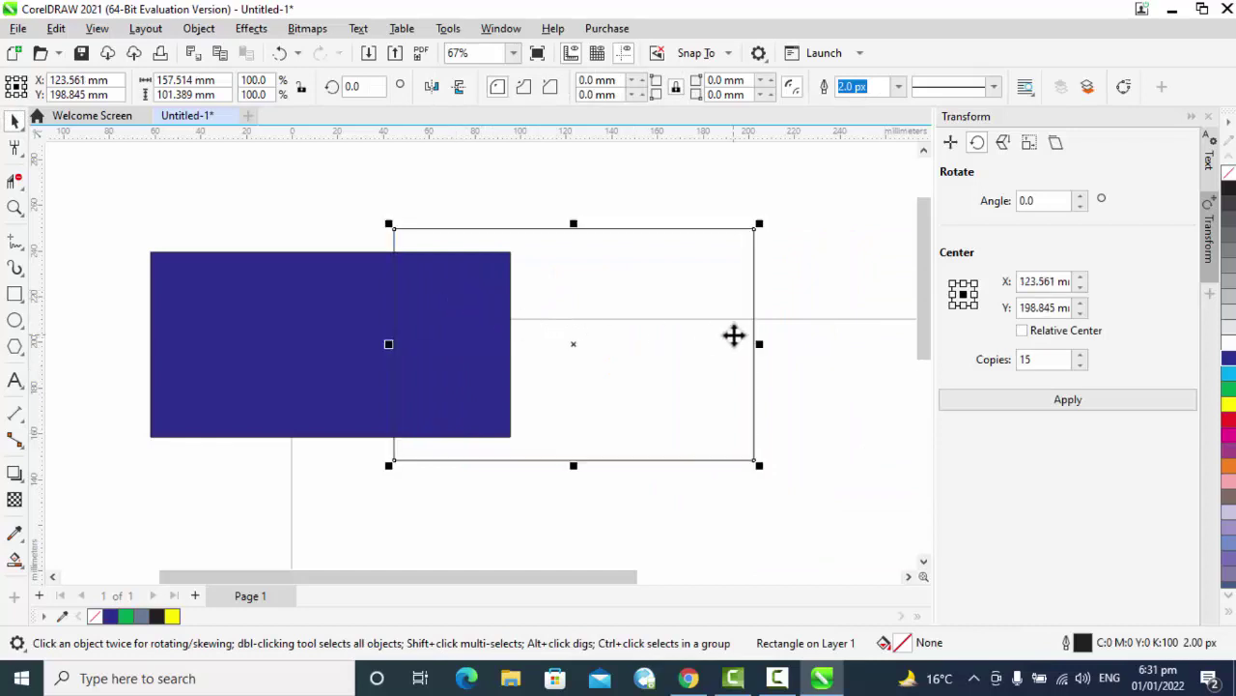
{"action": "left_click", "coordinate": [1227, 404]}
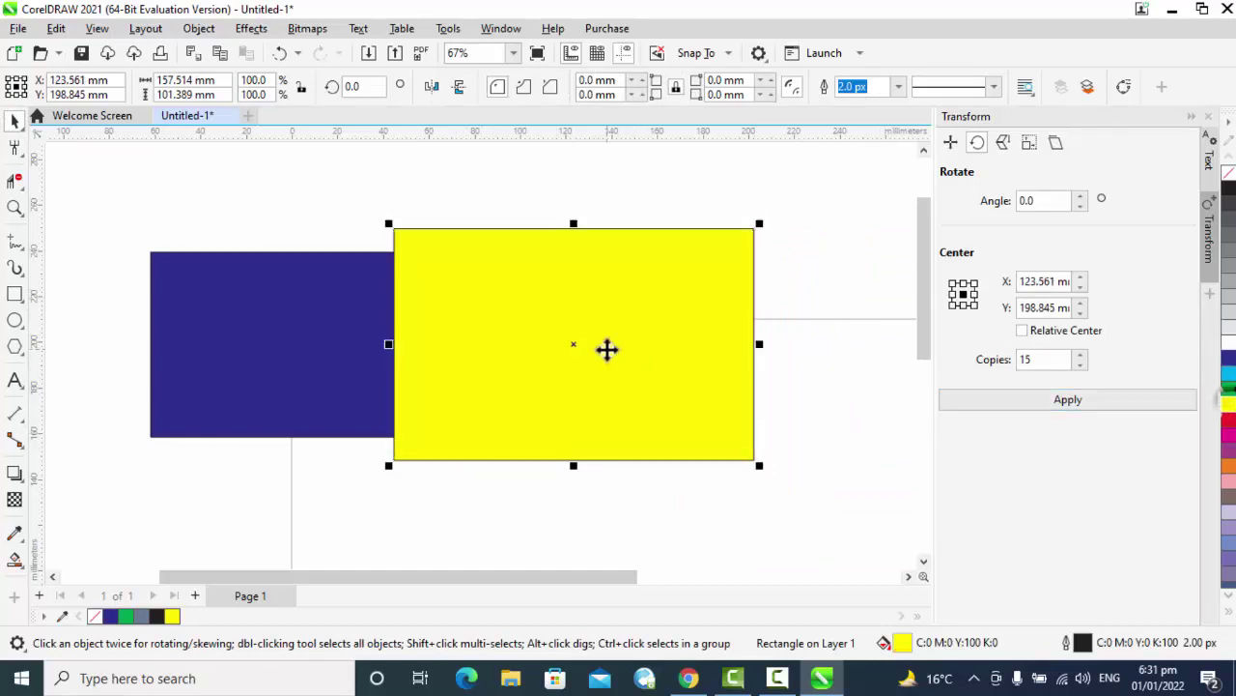
- Try Virtual Segment Delete across both overlapping rectangles, undo it, and delete the segments around the yellow rectangle's upper part instead
{"action": "left_click", "coordinate": [13, 181]}
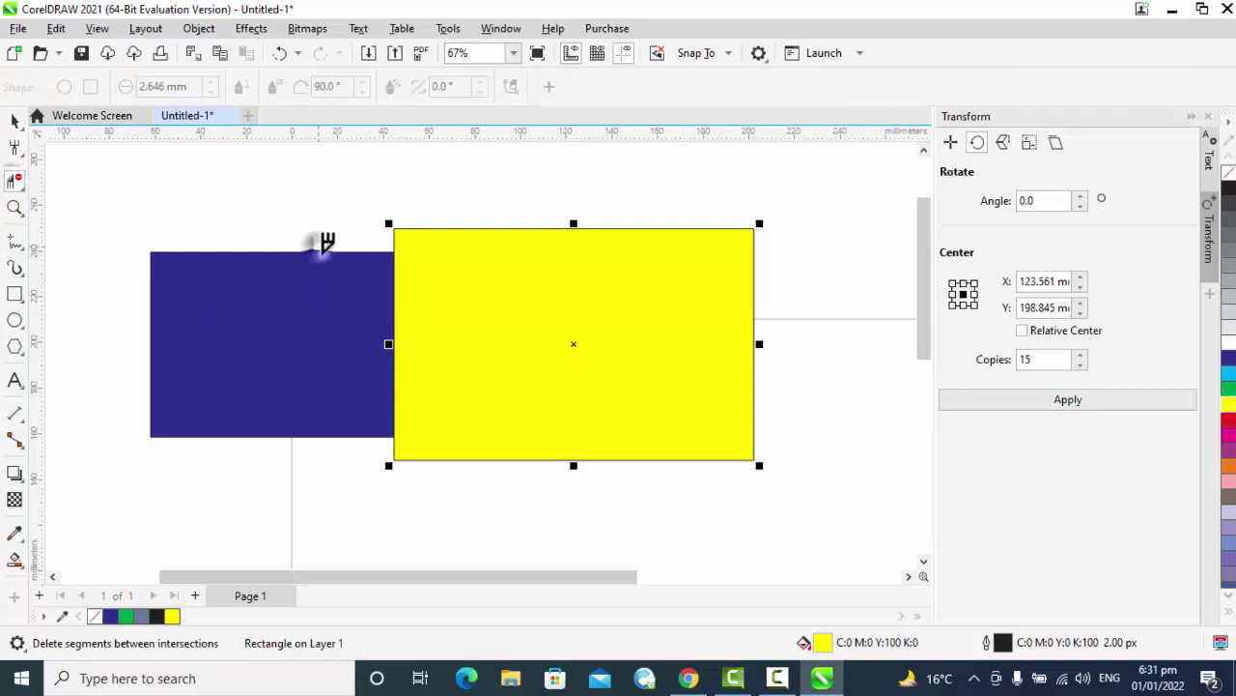
{"action": "left_click_drag", "start_coordinate": [321, 246], "coordinate": [614, 439]}
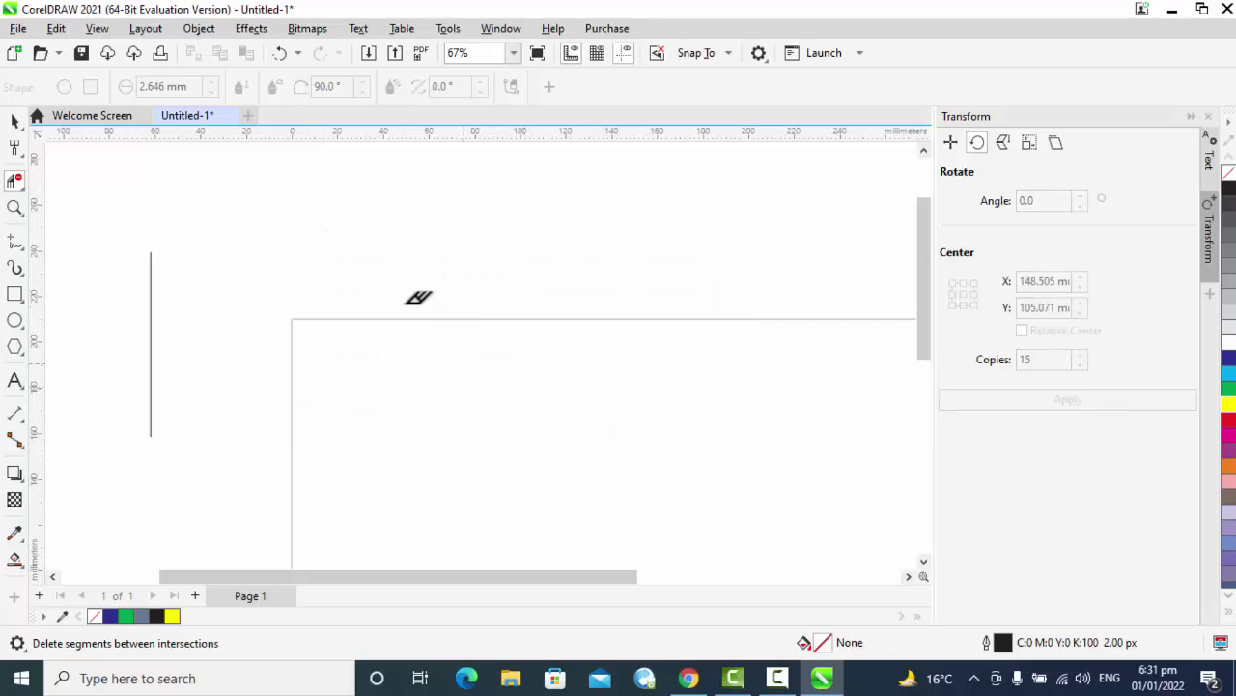
{"action": "key", "text": "ctrl+z"}
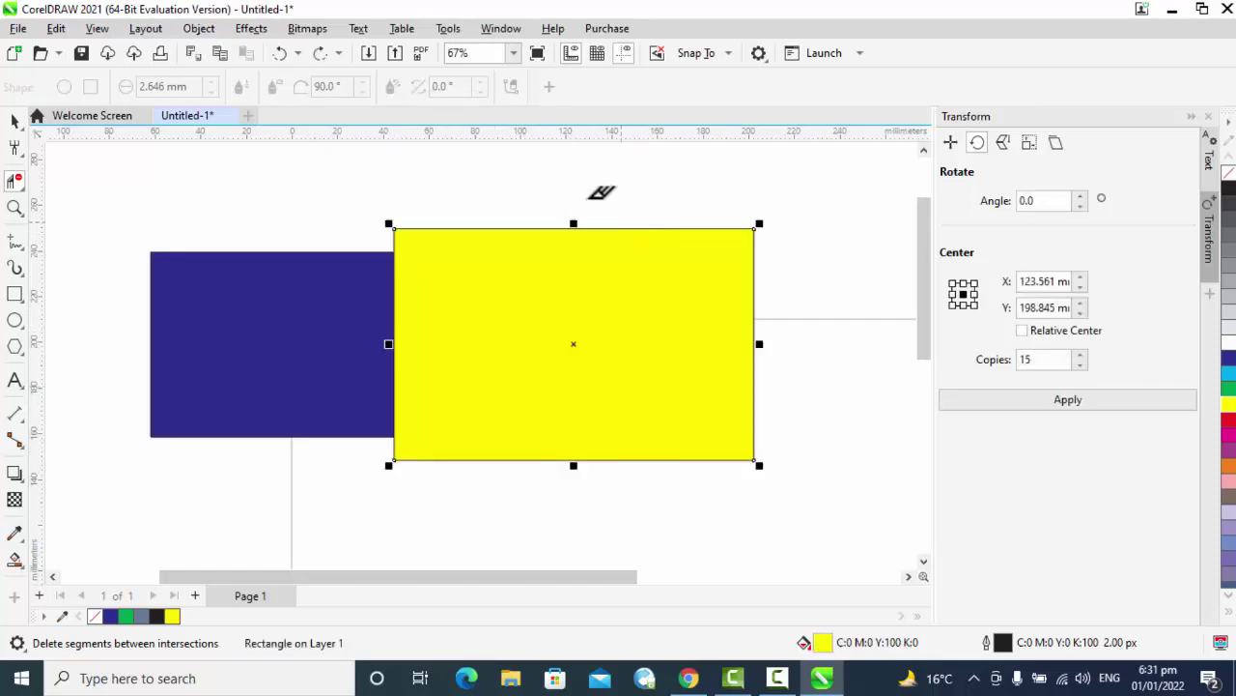
{"action": "left_click_drag", "start_coordinate": [497, 198], "coordinate": [727, 310]}
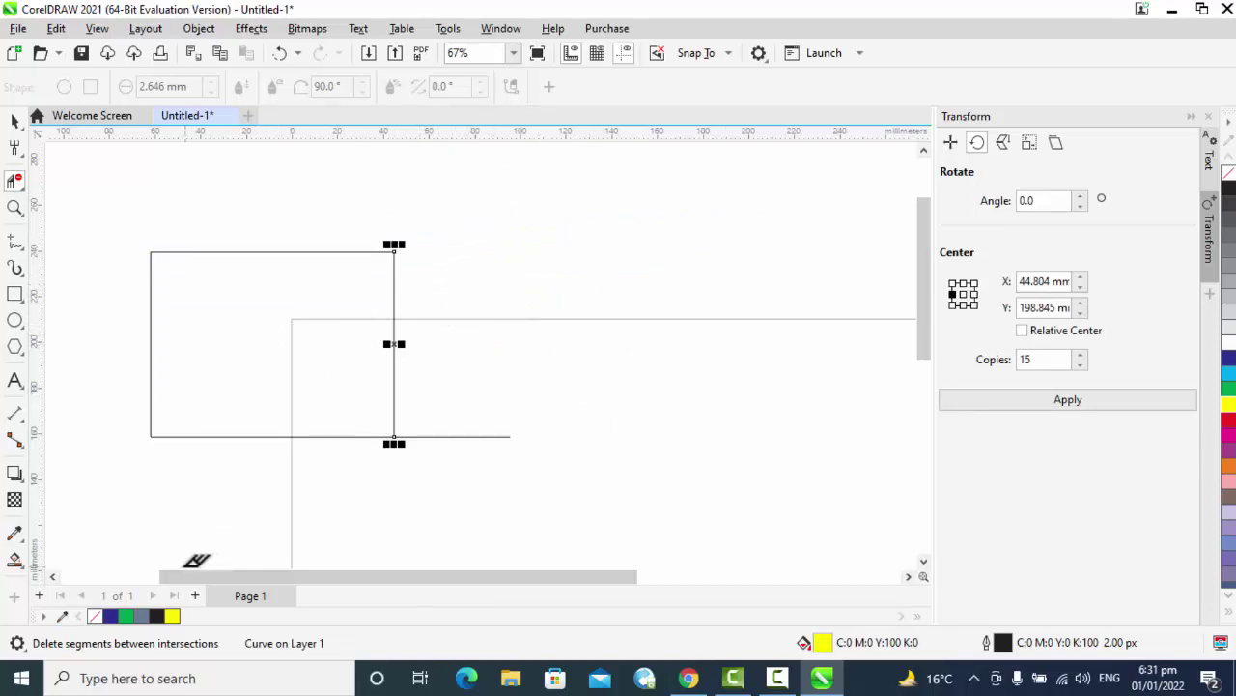
- Smart Fill the two remaining regions above and below the diagonal with grey-blue (C40 M20 Y0 K40) and a 2.36 px black outline
{"action": "left_click", "coordinate": [14, 560]}
{"action": "left_click", "coordinate": [216, 377]}
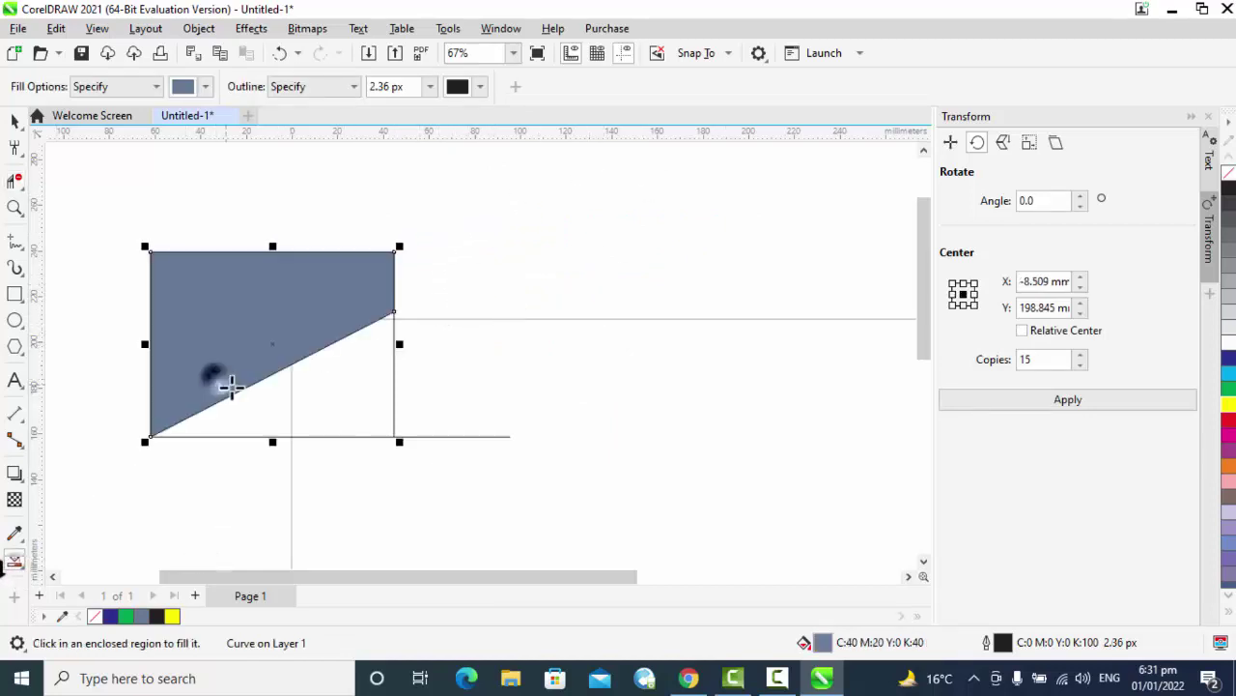
{"action": "left_click", "coordinate": [312, 403]}
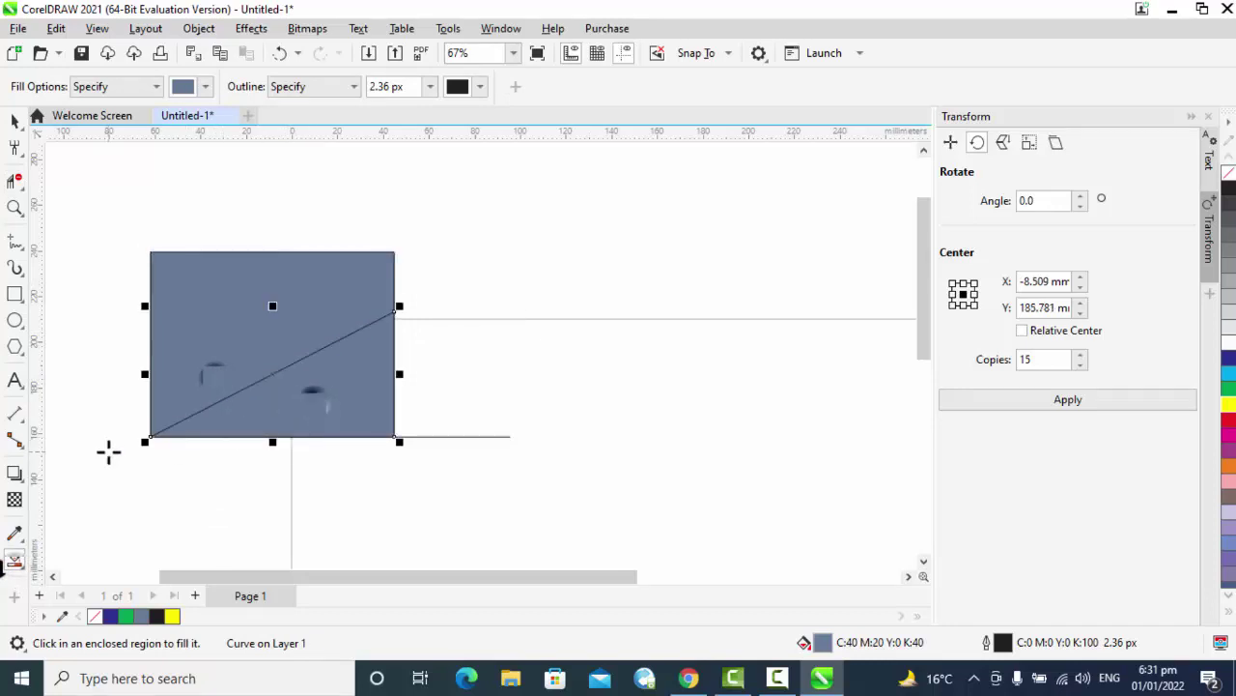
- Undo the Smart Fills, segment deletion, yellow fill and move of the second rectangle, and the first rectangle's slicing and blue fill
{"action": "key", "text": "ctrl+z"}
{"action": "key", "text": "ctrl+z"}
{"action": "key", "text": "ctrl+z"}
{"action": "key", "text": "ctrl+z"}
{"action": "key", "text": "ctrl+z"}
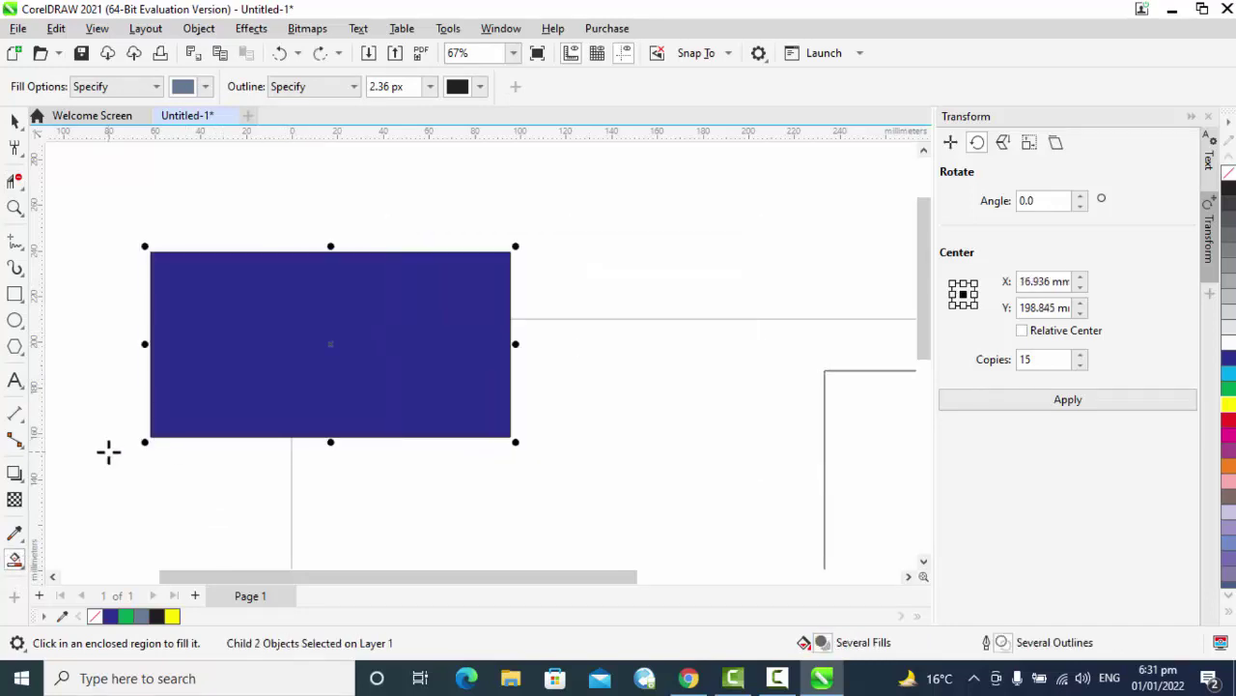
{"action": "key", "text": "ctrl+z"}
{"action": "key", "text": "ctrl+z"}
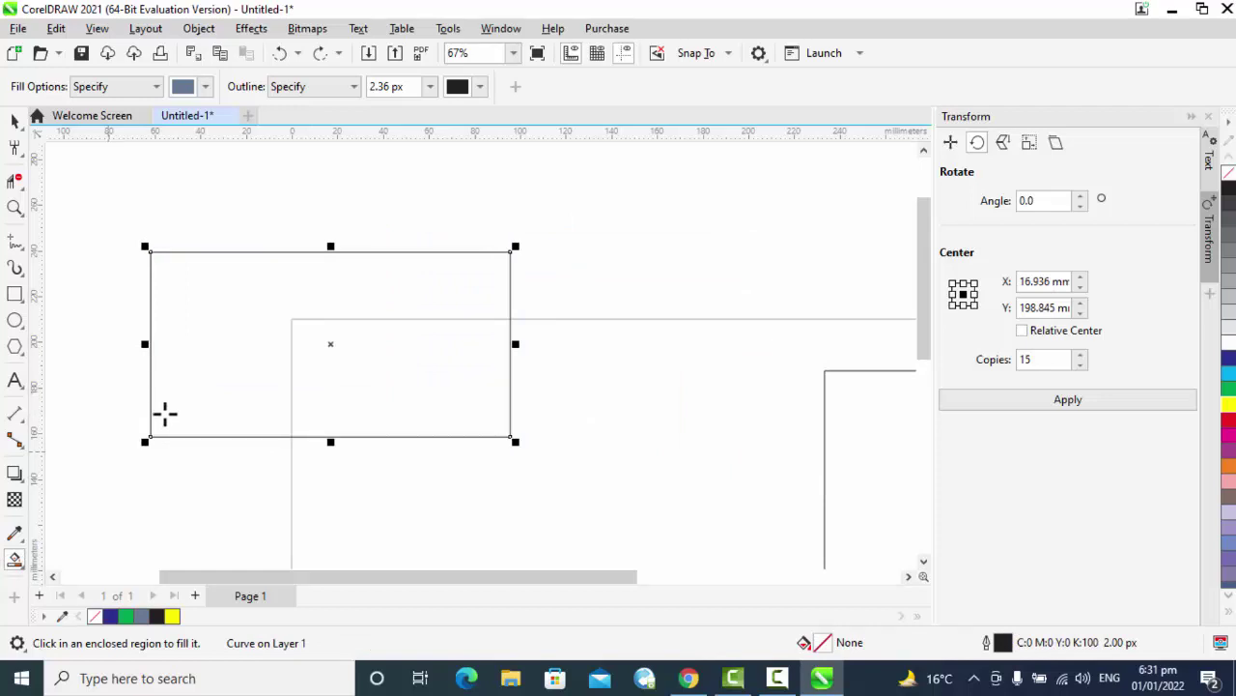
- Fill the unsliced rectangle yellow and erase two vertical strips and one horizontal strip with the 2.646 mm round Eraser
{"action": "left_click", "coordinate": [1229, 404]}
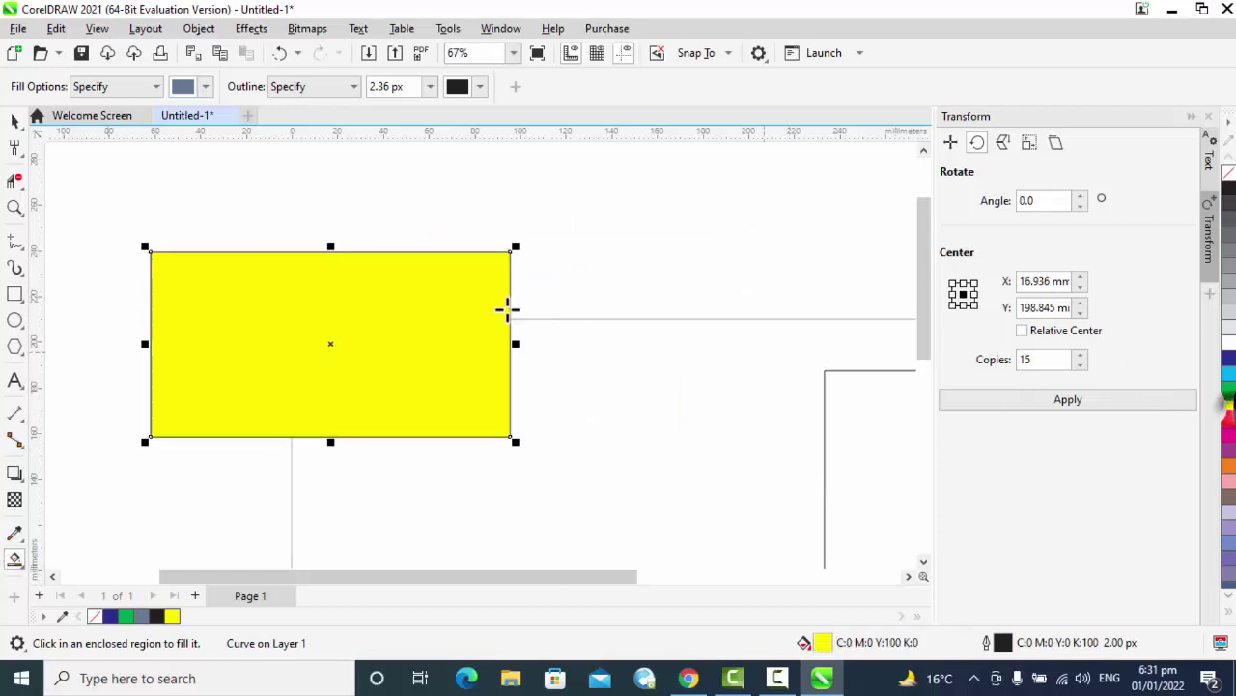
{"action": "left_click", "coordinate": [17, 183]}
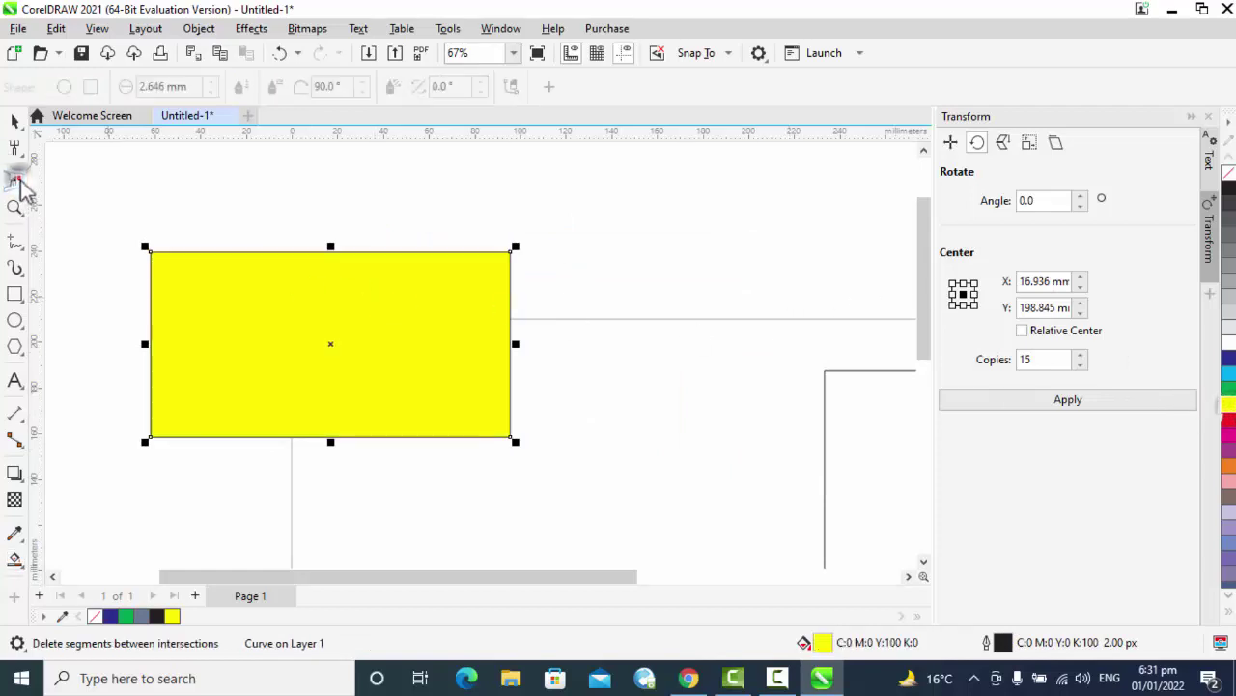
{"action": "left_click", "coordinate": [22, 187]}
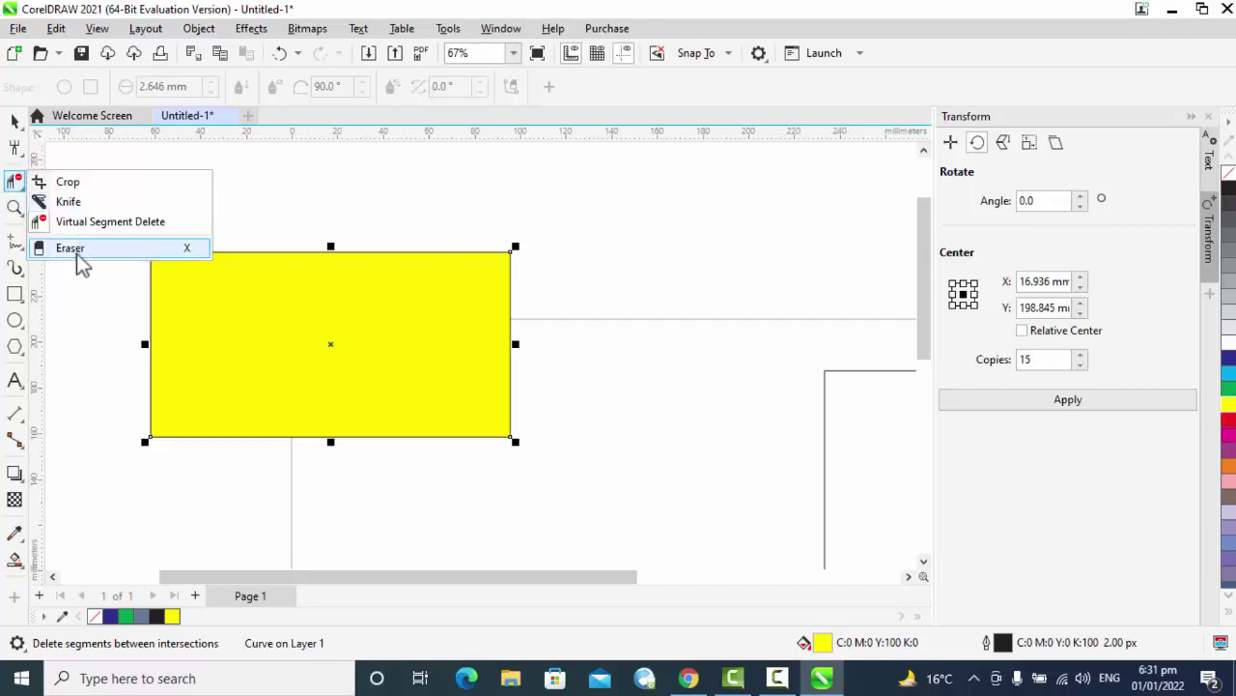
{"action": "left_click", "coordinate": [74, 249]}
{"action": "left_click_drag", "start_coordinate": [242, 220], "coordinate": [234, 428]}
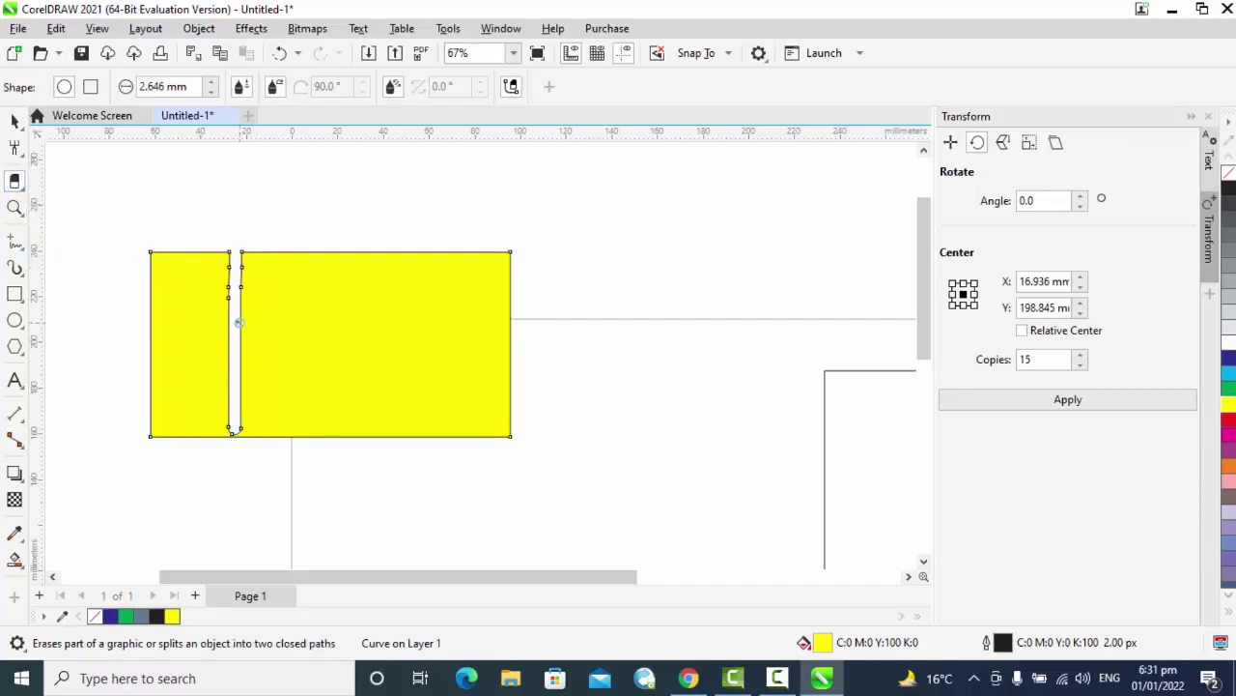
{"action": "left_click_drag", "start_coordinate": [354, 208], "coordinate": [345, 448]}
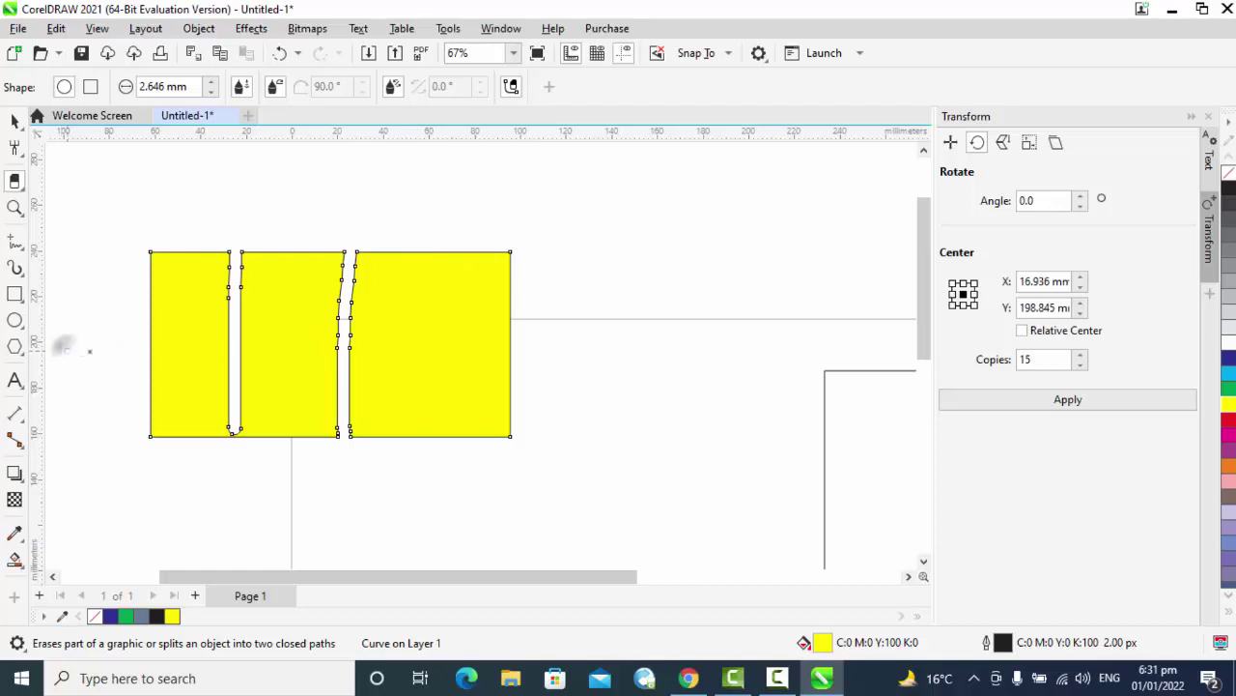
{"action": "left_click_drag", "start_coordinate": [64, 346], "coordinate": [661, 350]}
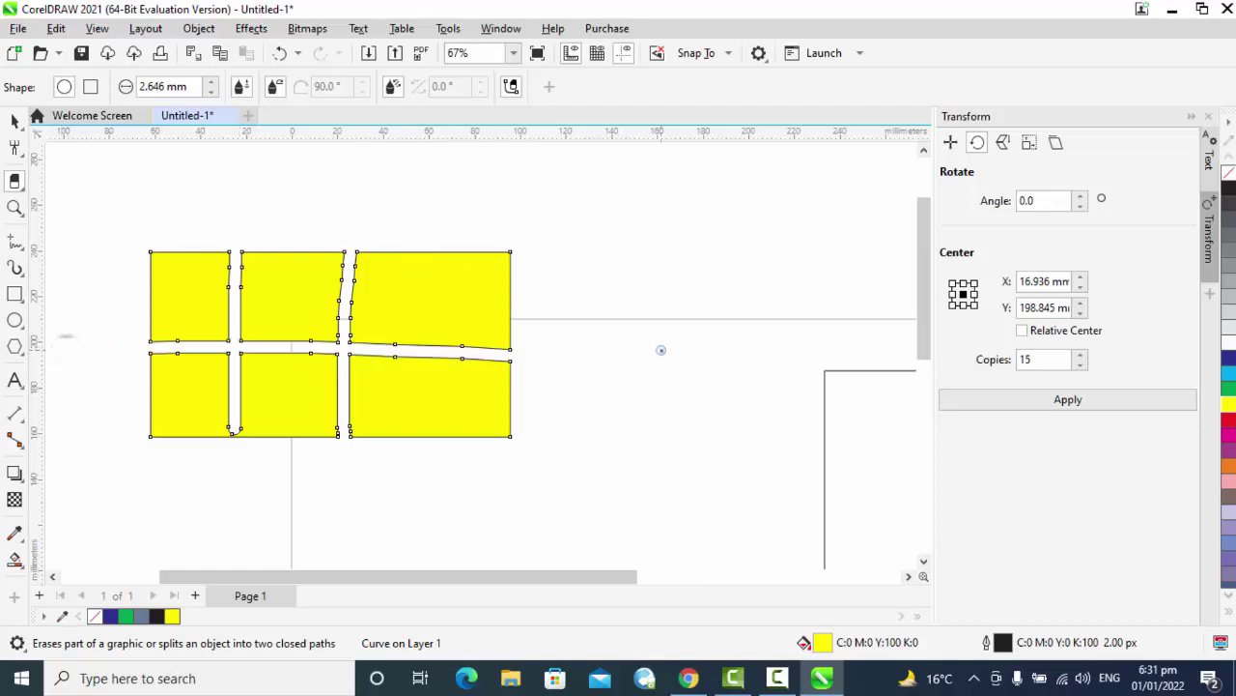
- Undo the eraser strokes and yellow fill, and fill the rectangle with cyan (C100 M0 Y0 K0)
{"action": "key", "text": "ctrl+z"}
{"action": "key", "text": "ctrl+z"}
{"action": "key", "text": "ctrl+z"}
{"action": "key", "text": "ctrl+z"}
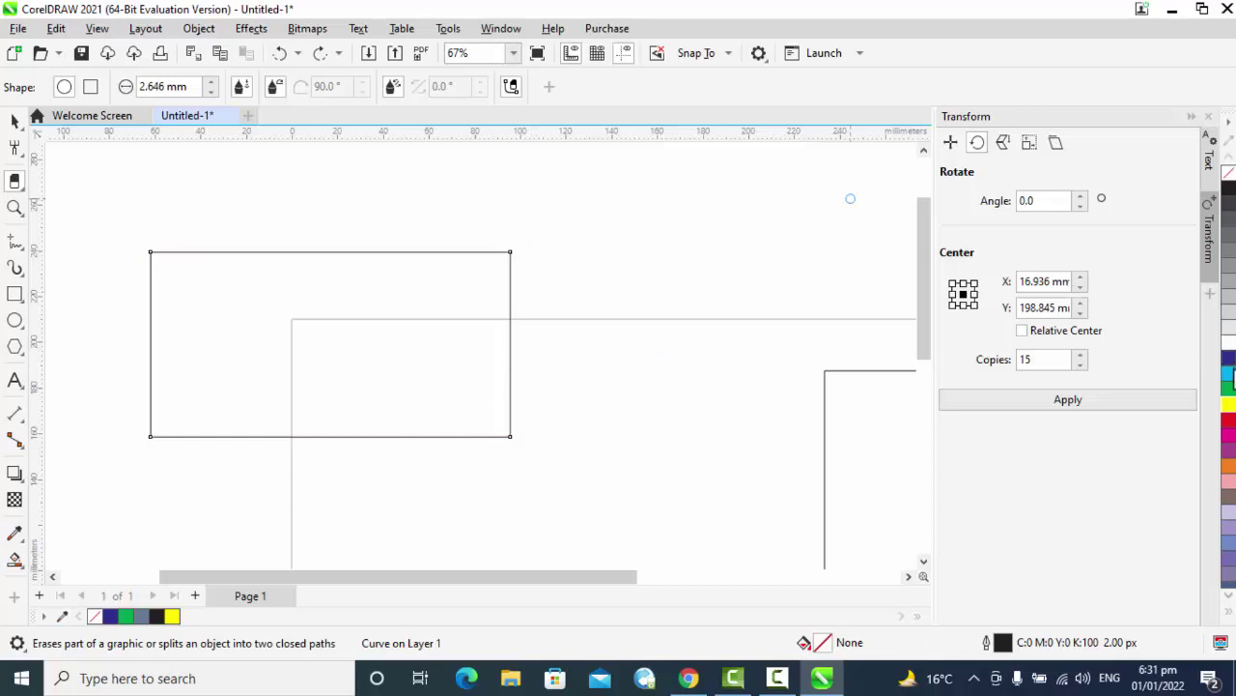
{"action": "left_click", "coordinate": [1228, 380]}
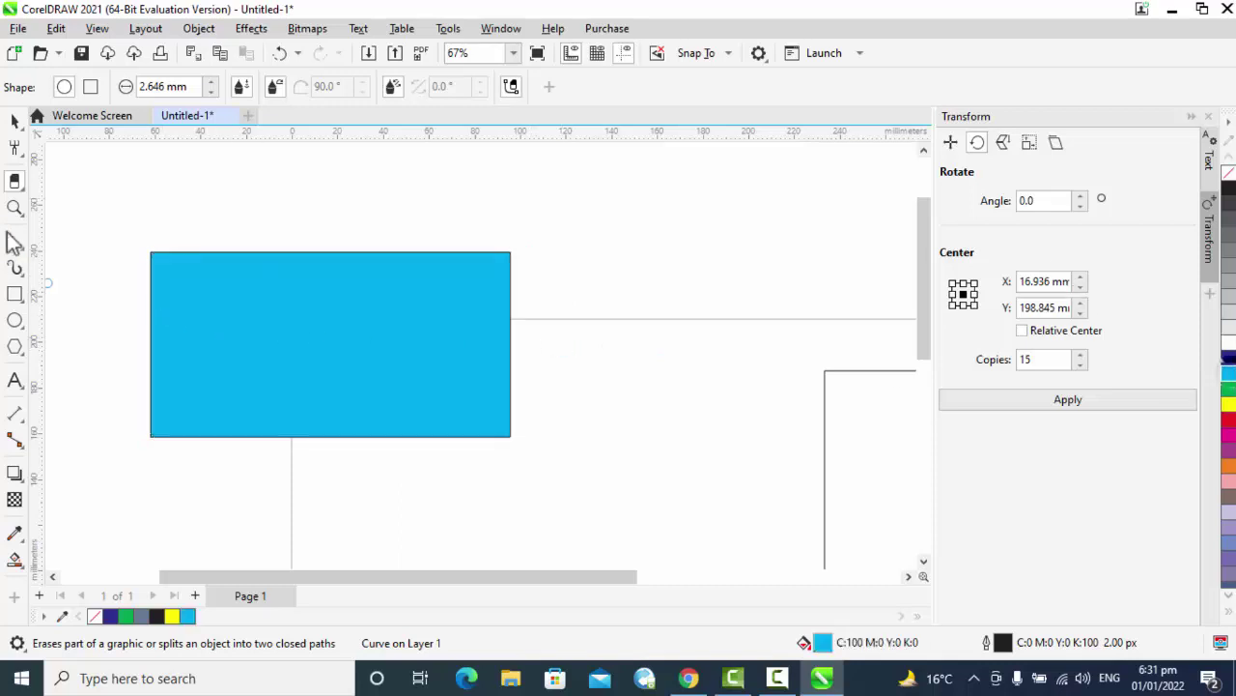
- Magnify the cyan rectangle's interior to 1067% with the Zoom tool
{"action": "left_click", "coordinate": [15, 209]}
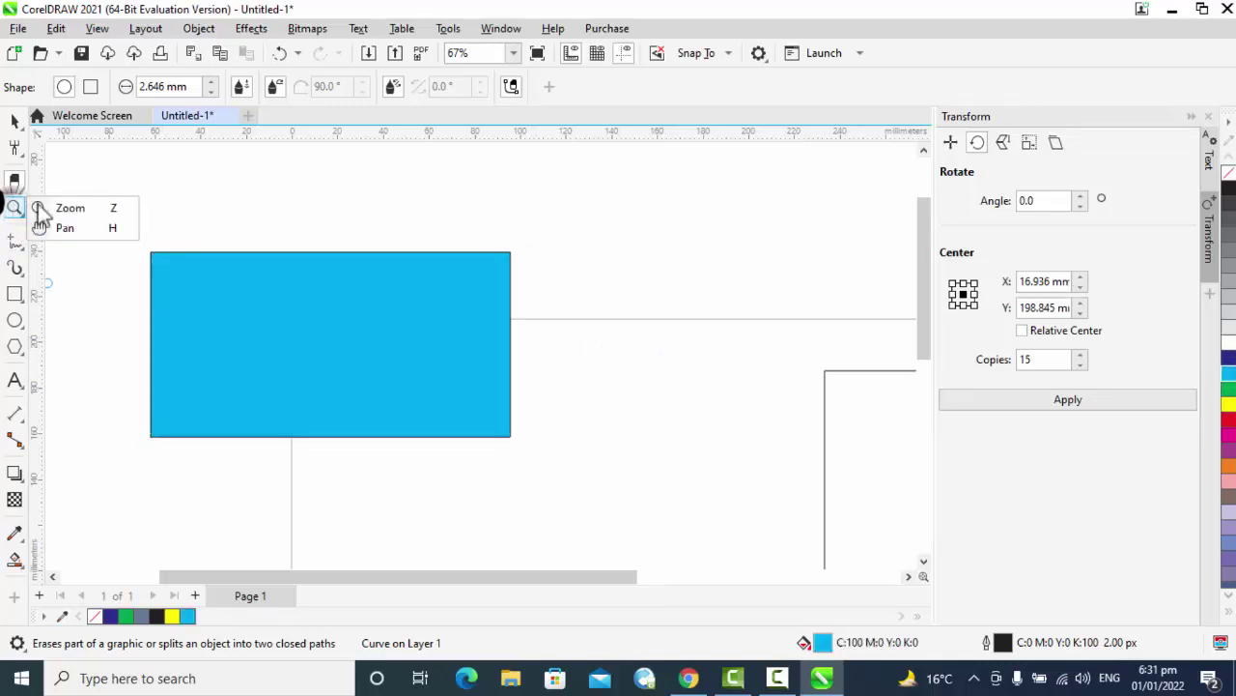
{"action": "left_click", "coordinate": [72, 209]}
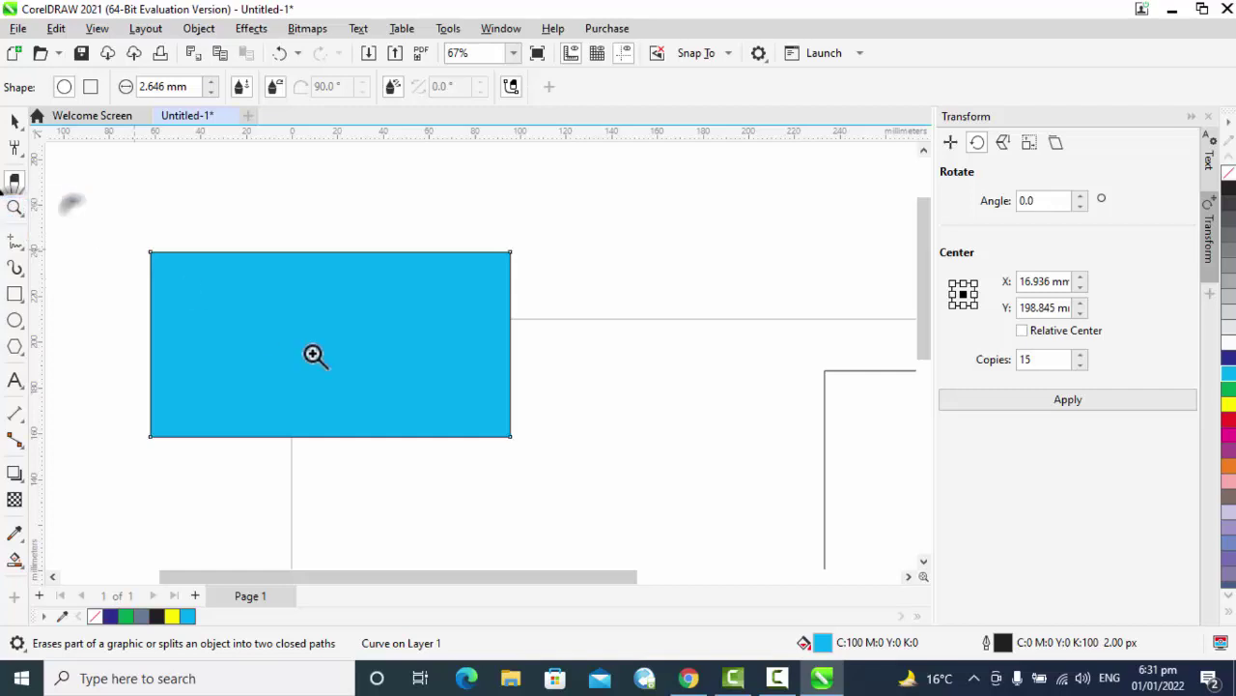
{"action": "left_click", "coordinate": [314, 354]}
{"action": "left_click", "coordinate": [320, 355]}
{"action": "left_click", "coordinate": [321, 356]}
{"action": "left_click", "coordinate": [321, 355]}
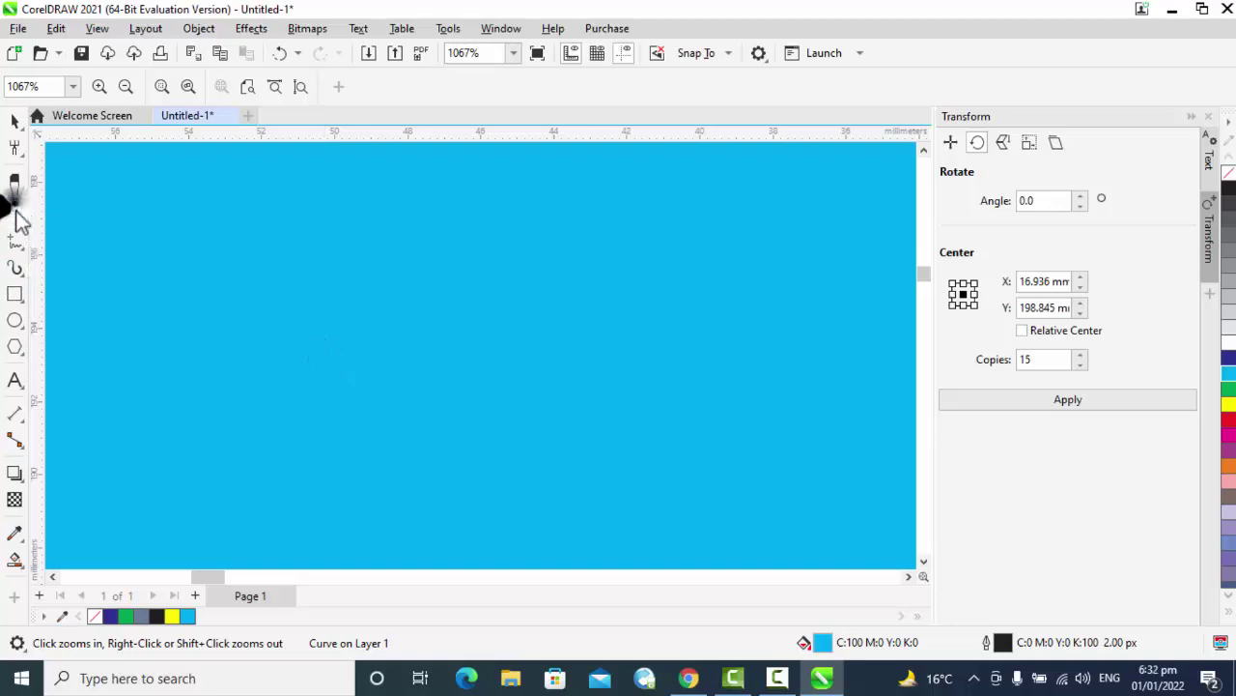
- Pan the magnified view to the cyan rectangle's left edge, and fit all objects in the window
{"action": "left_click", "coordinate": [14, 208]}
{"action": "left_click", "coordinate": [43, 229]}
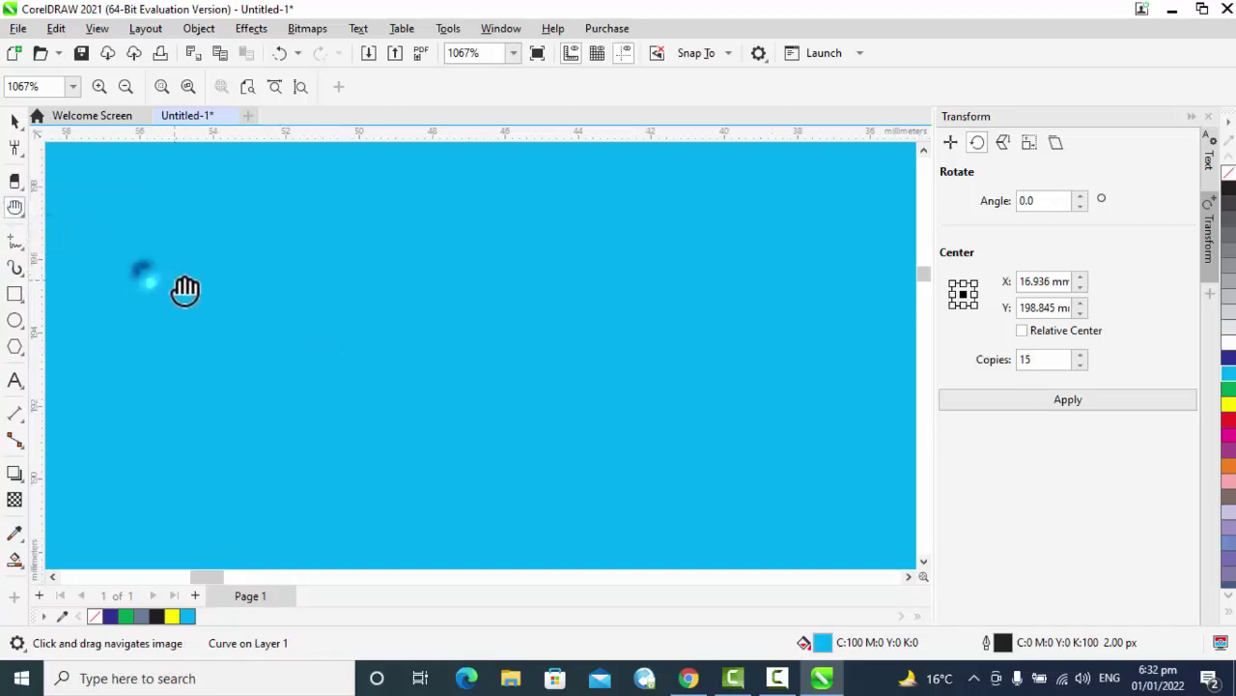
{"action": "left_click_drag", "start_coordinate": [260, 331], "coordinate": [416, 512]}
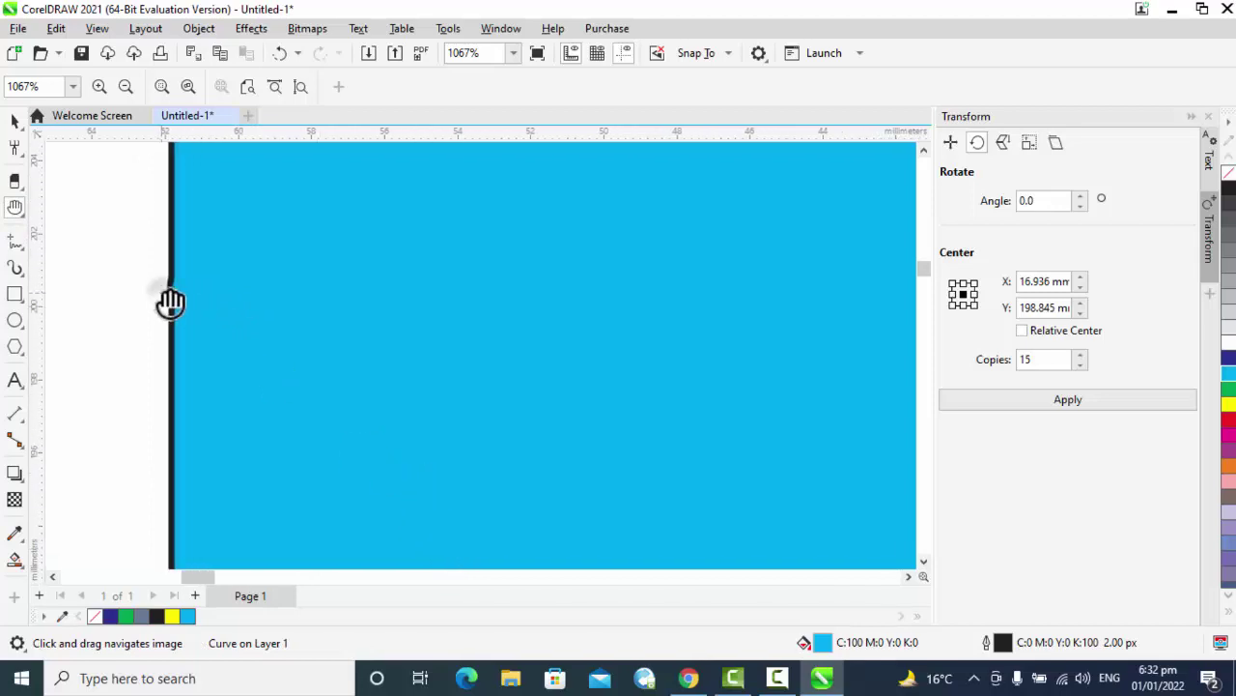
{"action": "left_click_drag", "start_coordinate": [171, 303], "coordinate": [244, 340]}
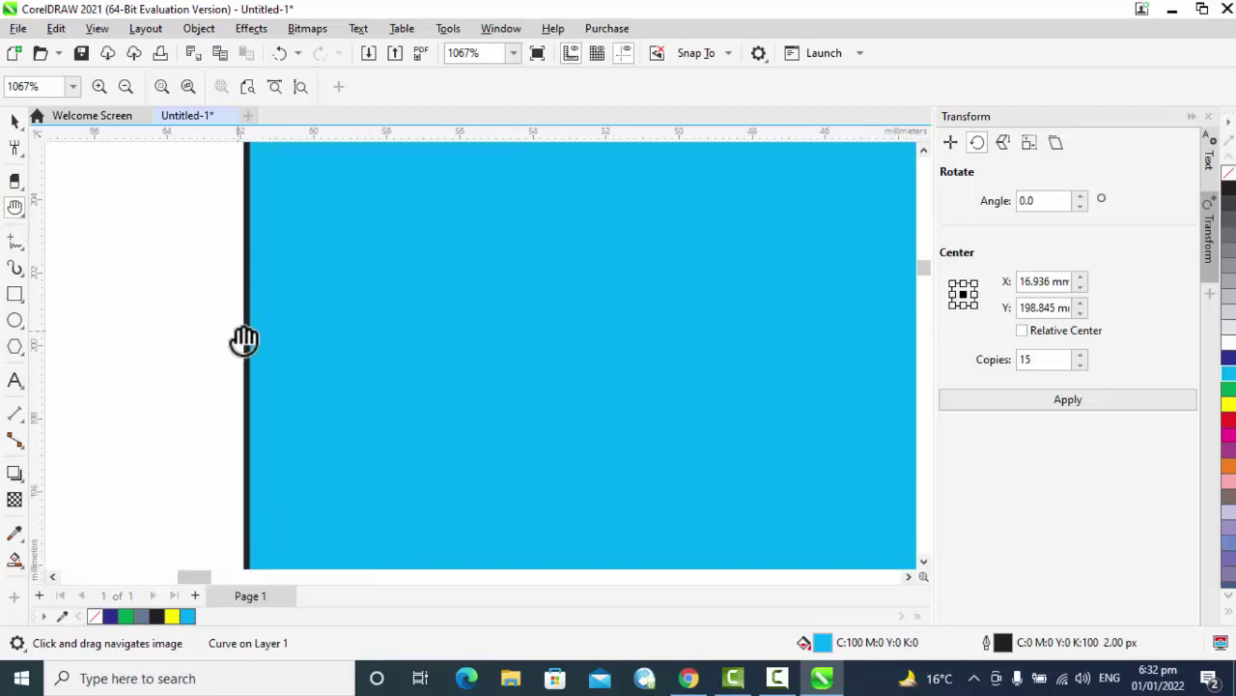
{"action": "key", "text": "F4"}
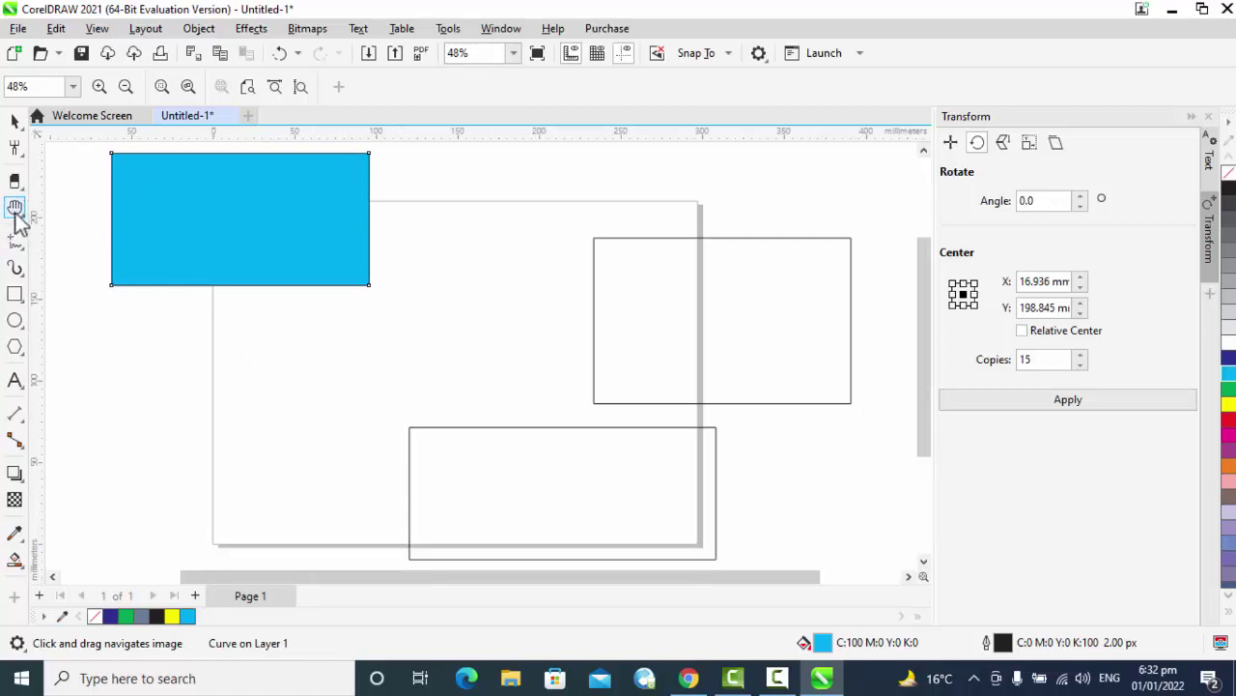
- Draw two looping Freehand curves over the cyan rectangle, about 149 × 88 mm from its left edge and about 107 × 142 mm over its right half
{"action": "left_click", "coordinate": [15, 243]}
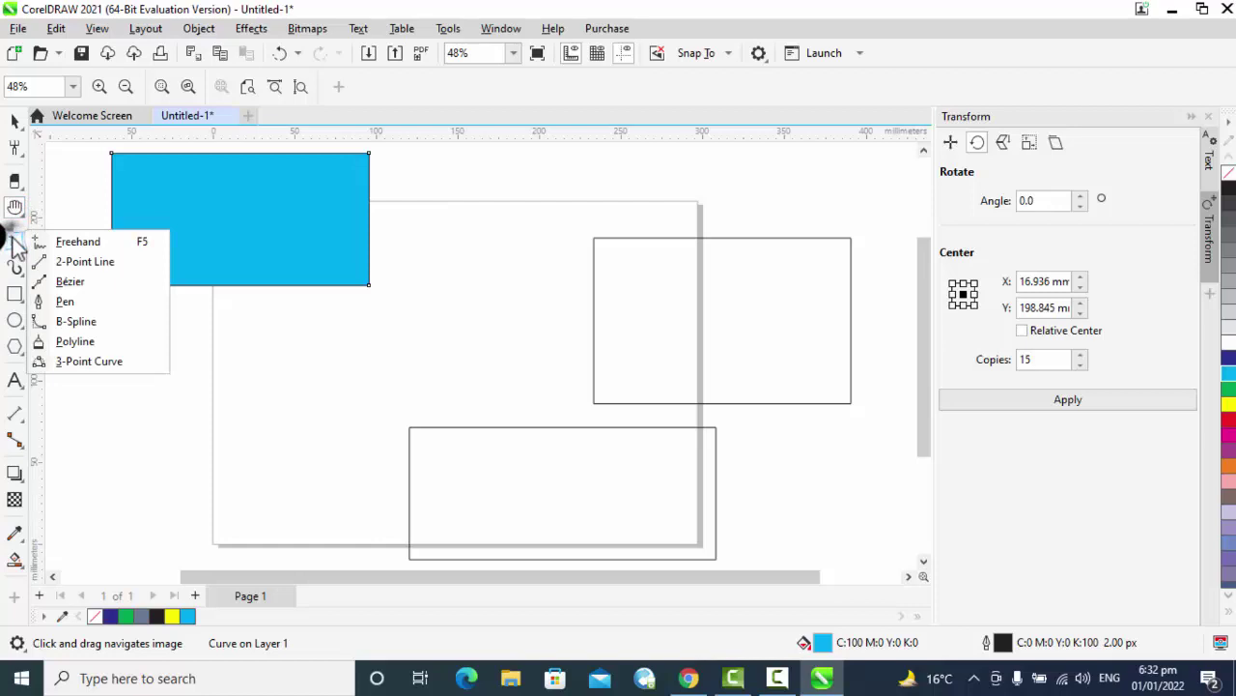
{"action": "left_click", "coordinate": [75, 243]}
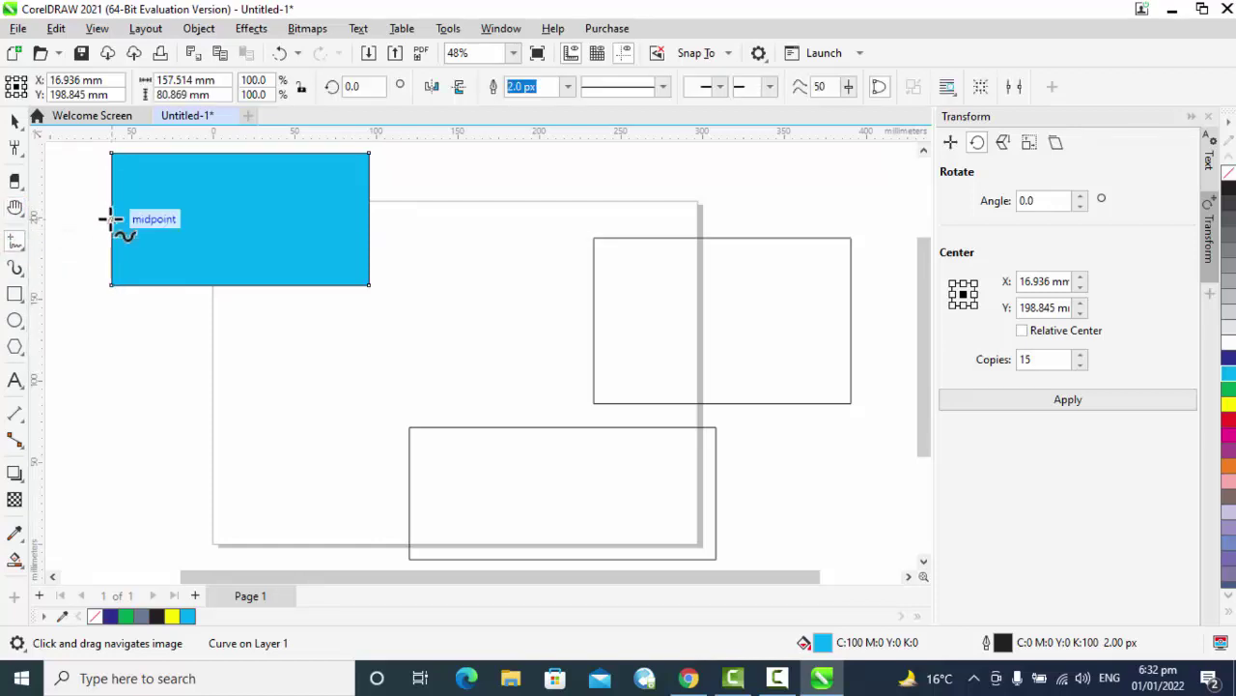
{"action": "mouse_move", "coordinate": [111, 211]}
{"action": "left_mouse_down"}
{"action": "mouse_move", "coordinate": [284, 264]}
{"action": "mouse_move", "coordinate": [267, 284]}
{"action": "mouse_move", "coordinate": [55, 303]}
{"action": "mouse_move", "coordinate": [130, 193]}
{"action": "mouse_move", "coordinate": [116, 207]}
{"action": "left_mouse_up"}
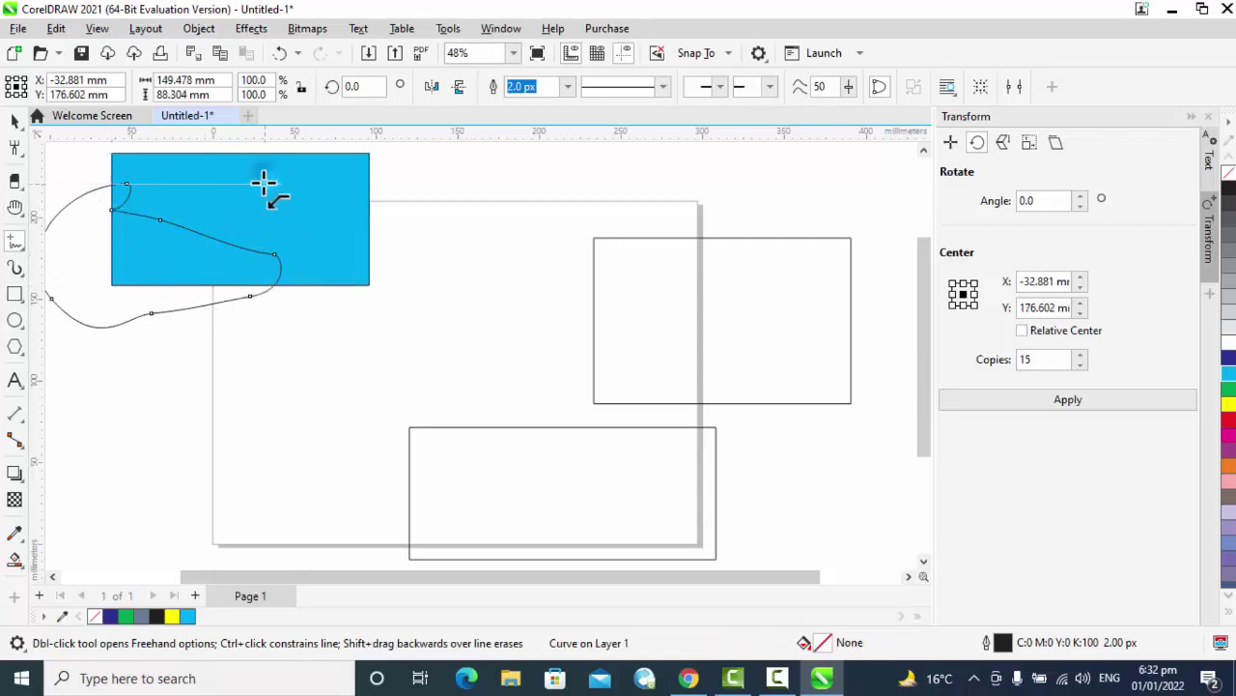
{"action": "mouse_move", "coordinate": [262, 180]}
{"action": "left_mouse_down"}
{"action": "mouse_move", "coordinate": [353, 307]}
{"action": "mouse_move", "coordinate": [416, 309]}
{"action": "mouse_move", "coordinate": [376, 93]}
{"action": "mouse_move", "coordinate": [294, 117]}
{"action": "mouse_move", "coordinate": [260, 179]}
{"action": "left_mouse_up"}
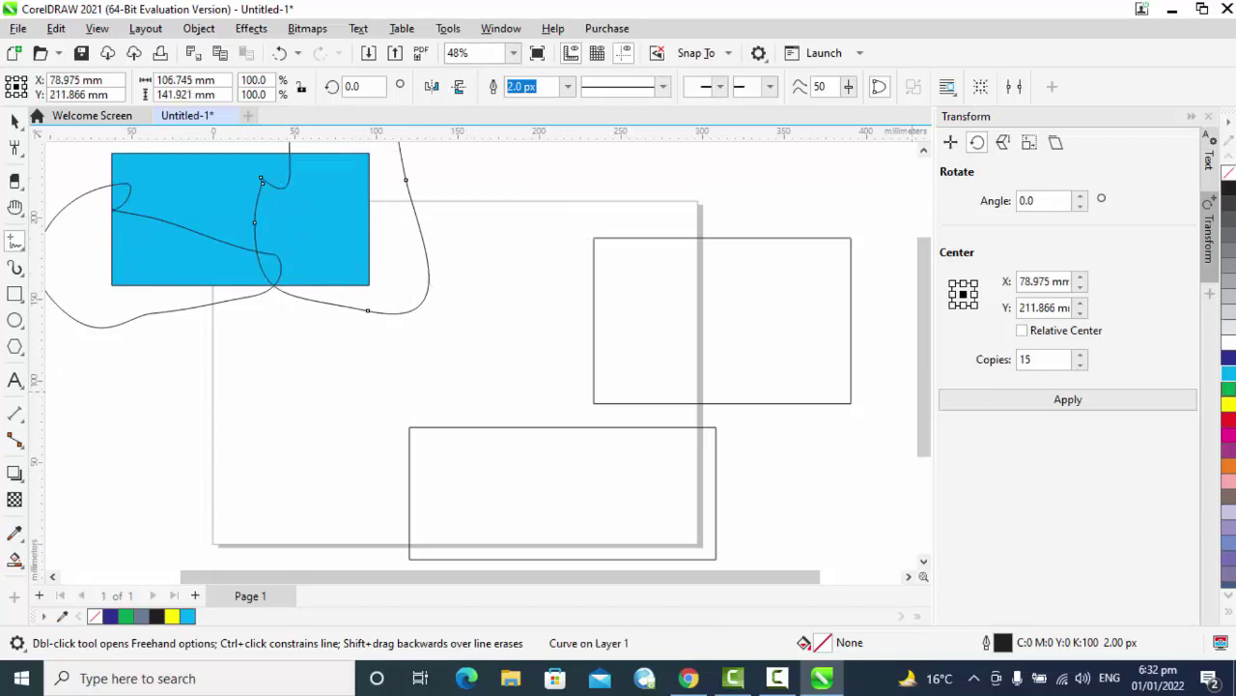
- Fill the right-hand Freehand curve with yellow (C0 M0 Y100 K0), and undo the fill and both Freehand curves
{"action": "left_click", "coordinate": [1229, 406]}
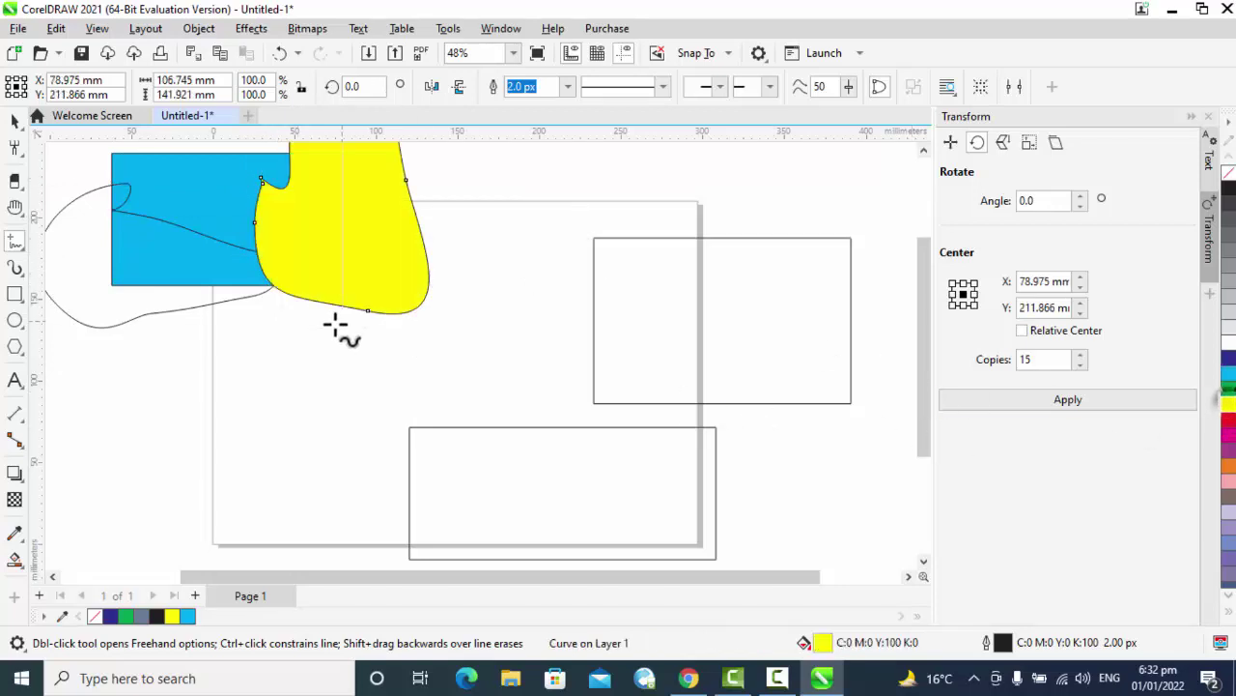
{"action": "key", "text": "ctrl+z"}
{"action": "key", "text": "ctrl+z"}
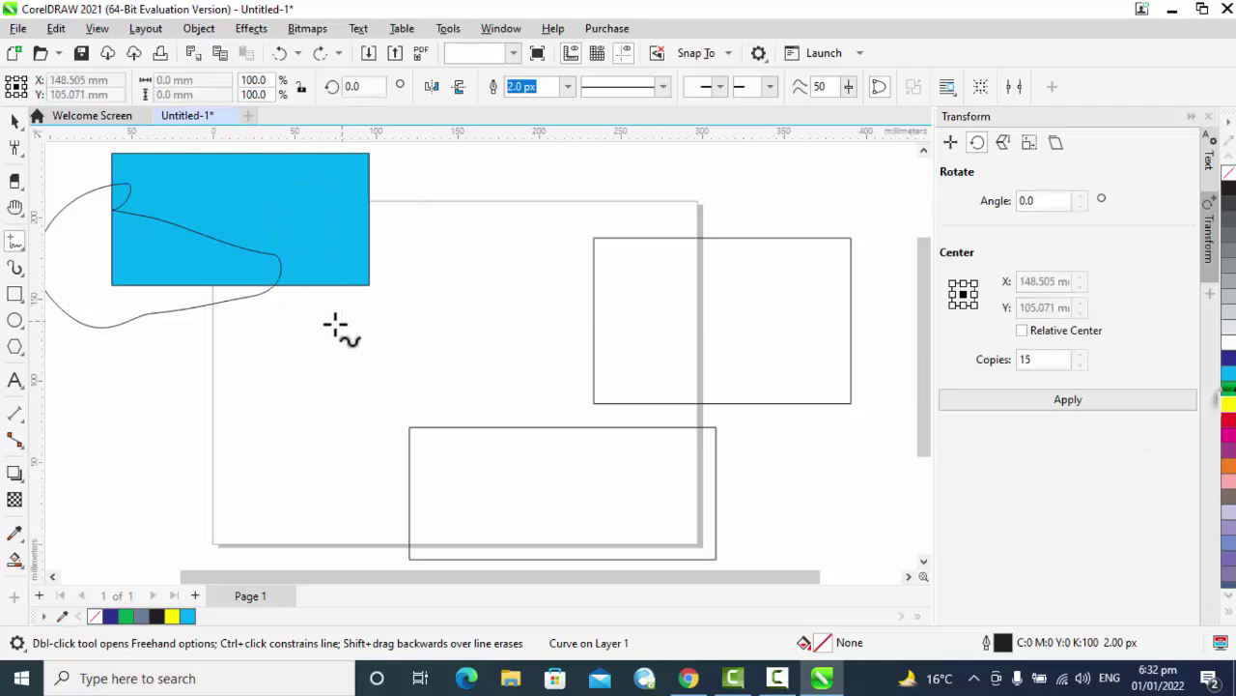
- Draw two 2-Point Lines: a horizontal one about 299 mm long below the cyan rectangle and a diagonal spanning about 115 × 191 mm across it
{"action": "left_click", "coordinate": [11, 242]}
{"action": "left_click", "coordinate": [85, 261]}
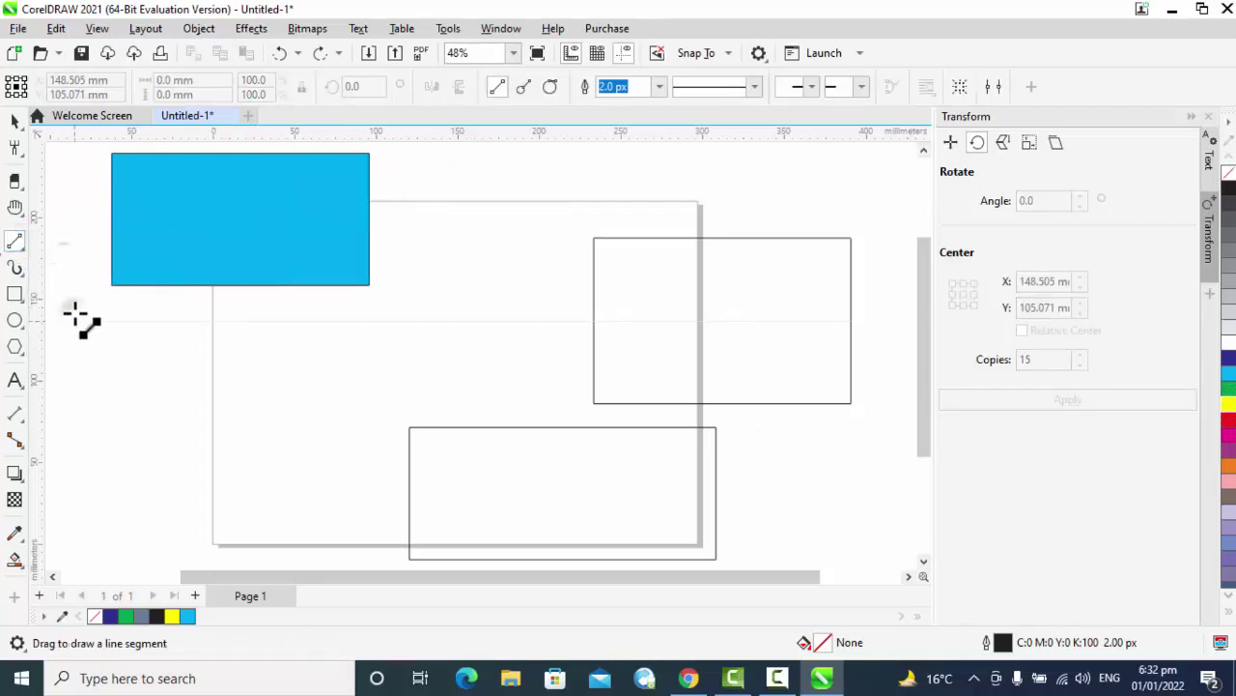
{"action": "left_click_drag", "start_coordinate": [73, 319], "coordinate": [562, 320]}
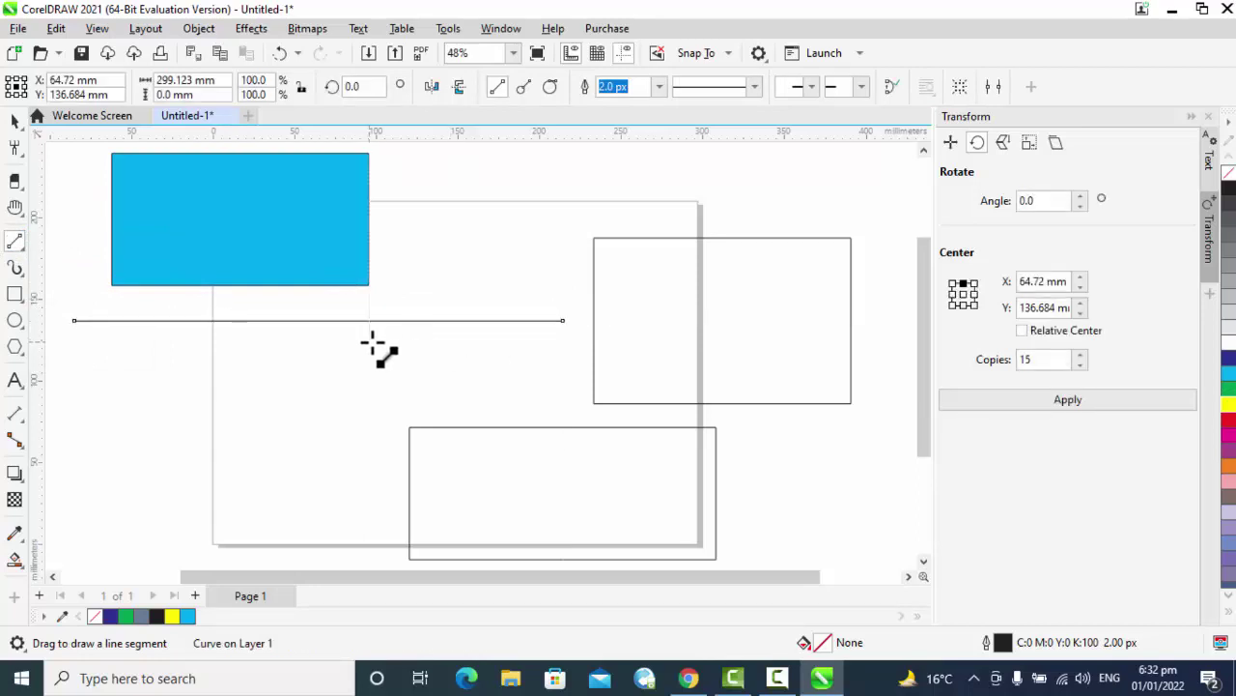
{"action": "left_click_drag", "start_coordinate": [478, 192], "coordinate": [290, 502]}
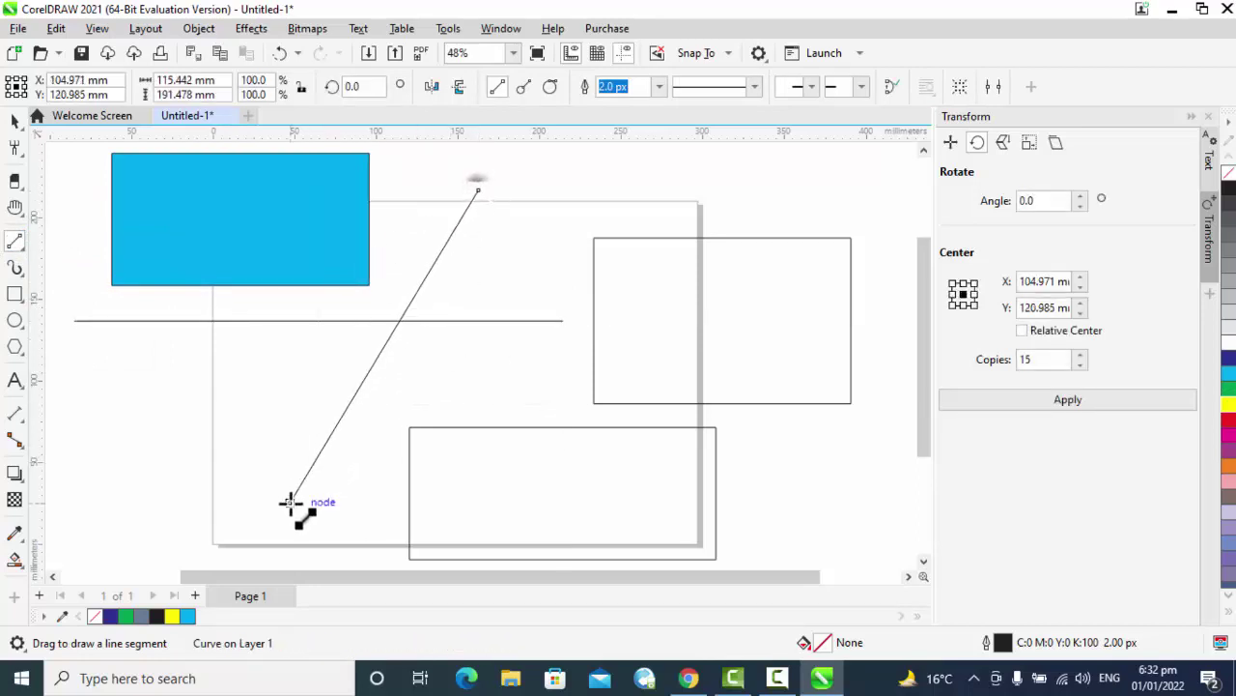
- Draw a looping multi-node Bézier curve below the cyan rectangle, crossing both straight lines and ending just beyond the rectangle's left side
{"action": "left_click", "coordinate": [16, 242]}
{"action": "left_click", "coordinate": [96, 279]}
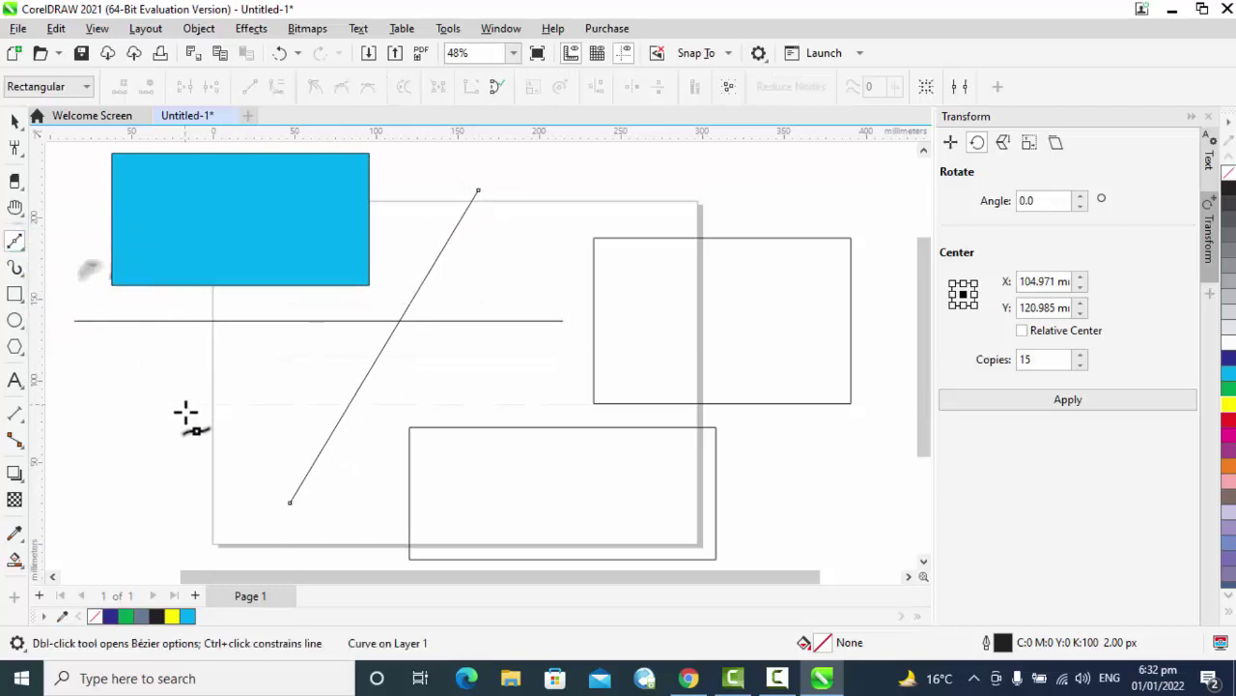
{"action": "left_click", "coordinate": [185, 413]}
{"action": "mouse_move", "coordinate": [369, 335]}
{"action": "left_mouse_down"}
{"action": "mouse_move", "coordinate": [419, 428]}
{"action": "mouse_move", "coordinate": [449, 448]}
{"action": "mouse_move", "coordinate": [593, 474]}
{"action": "mouse_move", "coordinate": [578, 488]}
{"action": "mouse_move", "coordinate": [585, 478]}
{"action": "left_mouse_up"}
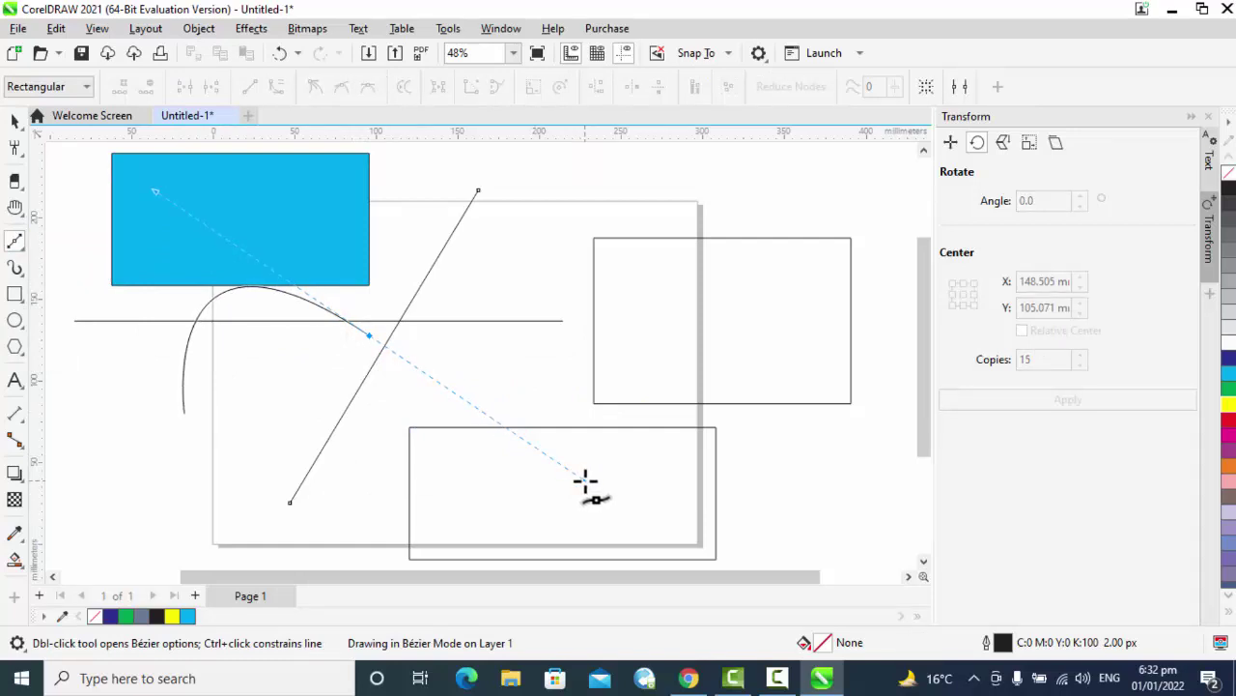
{"action": "key", "text": "space"}
{"action": "left_click", "coordinate": [271, 406]}
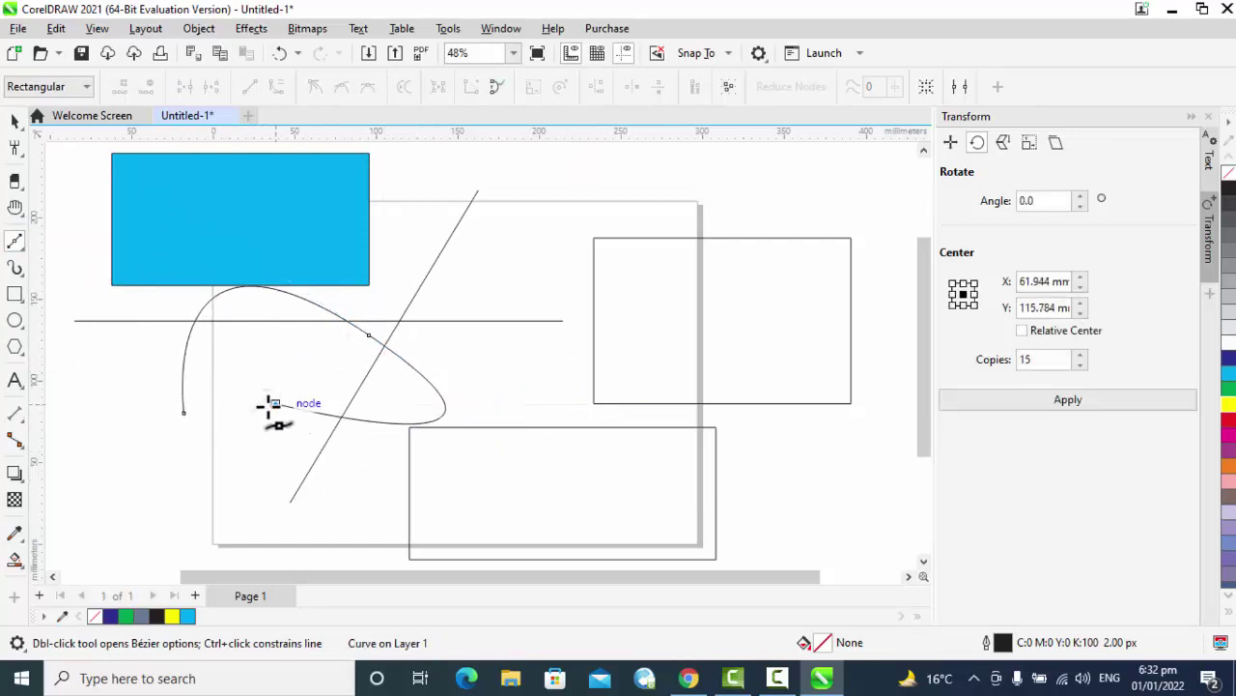
{"action": "left_click", "coordinate": [311, 249]}
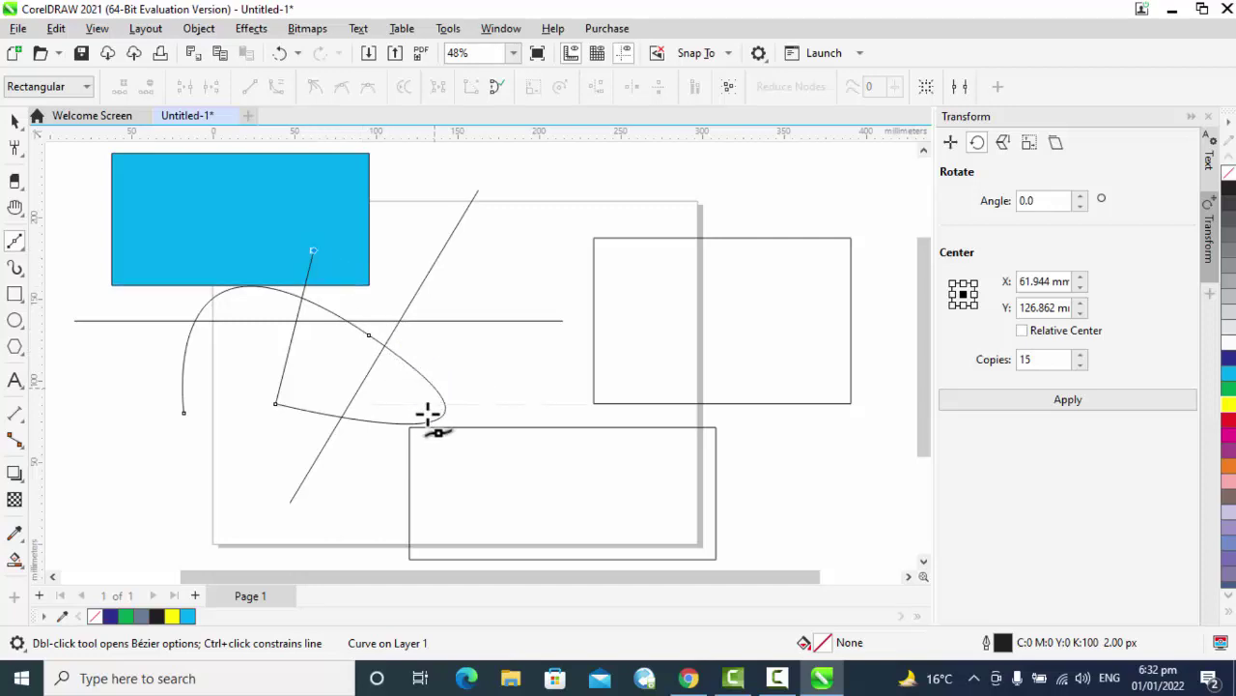
{"action": "left_click_drag", "start_coordinate": [418, 407], "coordinate": [209, 517]}
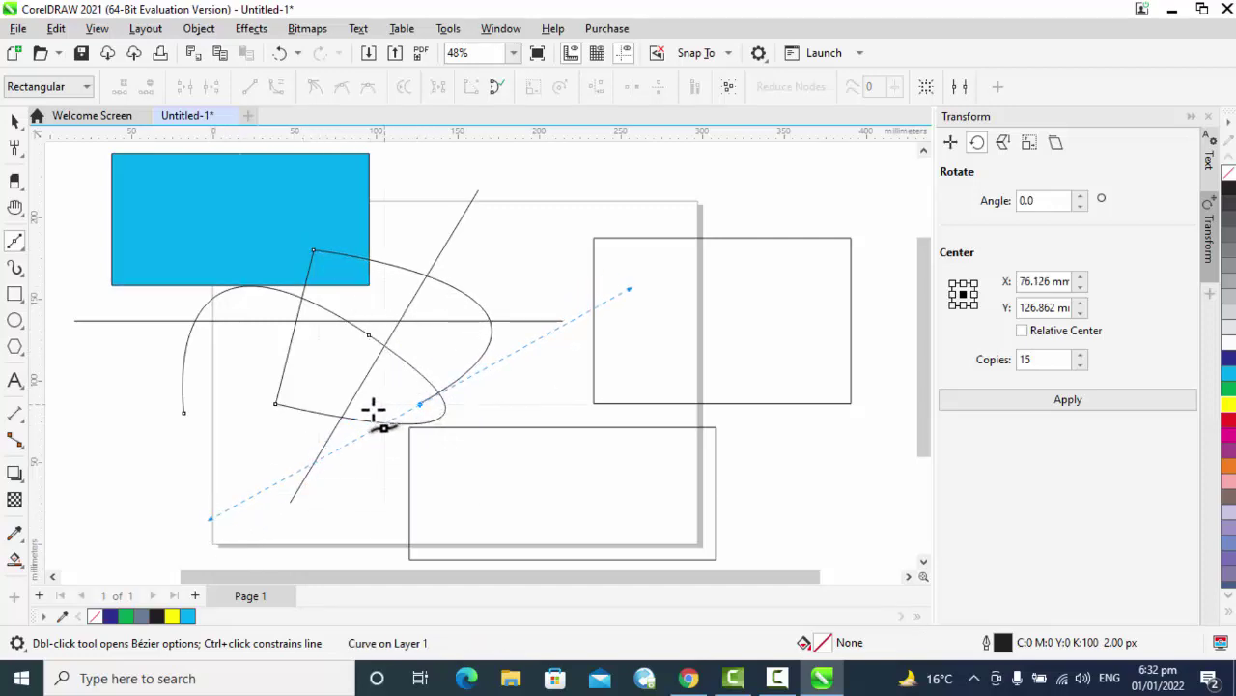
{"action": "left_click_drag", "start_coordinate": [164, 406], "coordinate": [114, 250]}
{"action": "left_click_drag", "start_coordinate": [153, 207], "coordinate": [167, 359]}
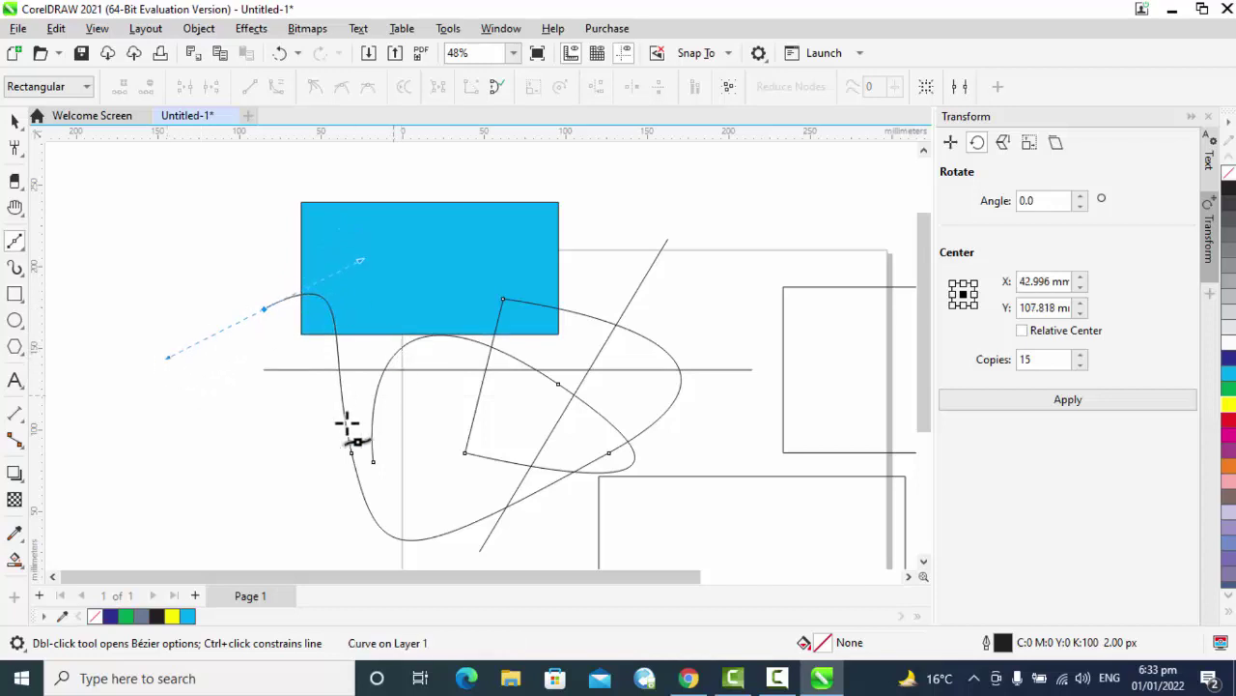
- Draw a looping open Pen curve about 193 × 165 mm, extending from the cyan rectangle's left part into the empty area beside it
{"action": "left_click", "coordinate": [19, 242]}
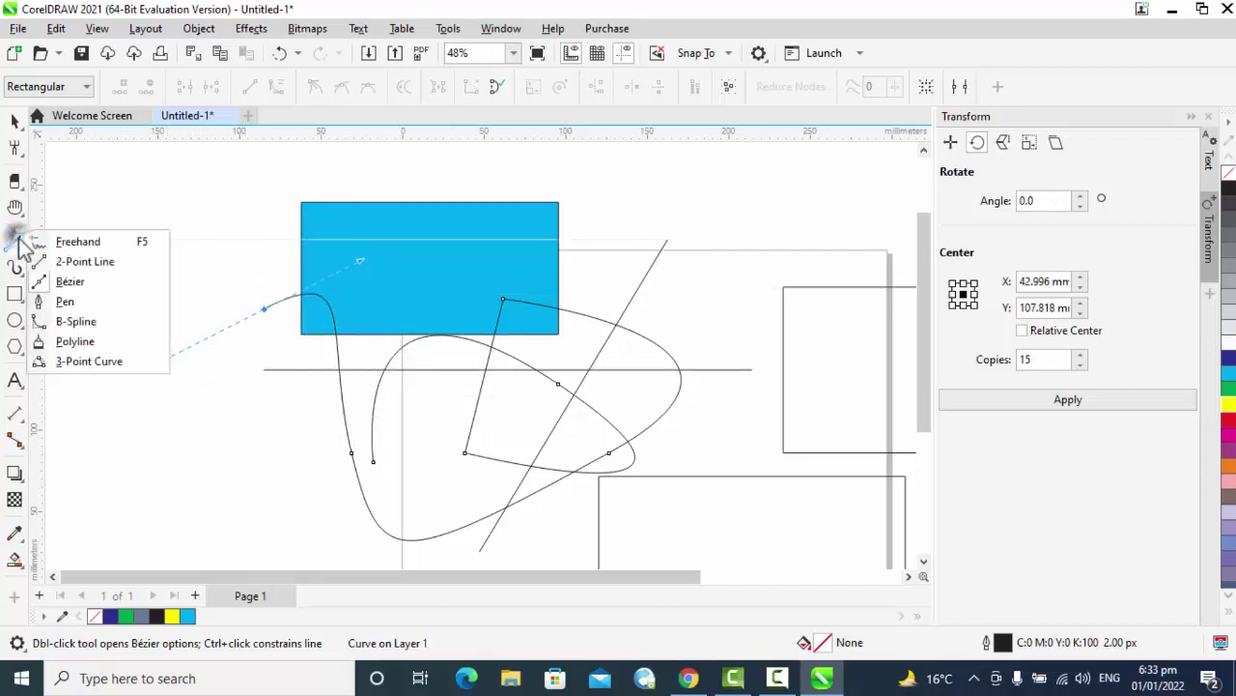
{"action": "left_click", "coordinate": [76, 306]}
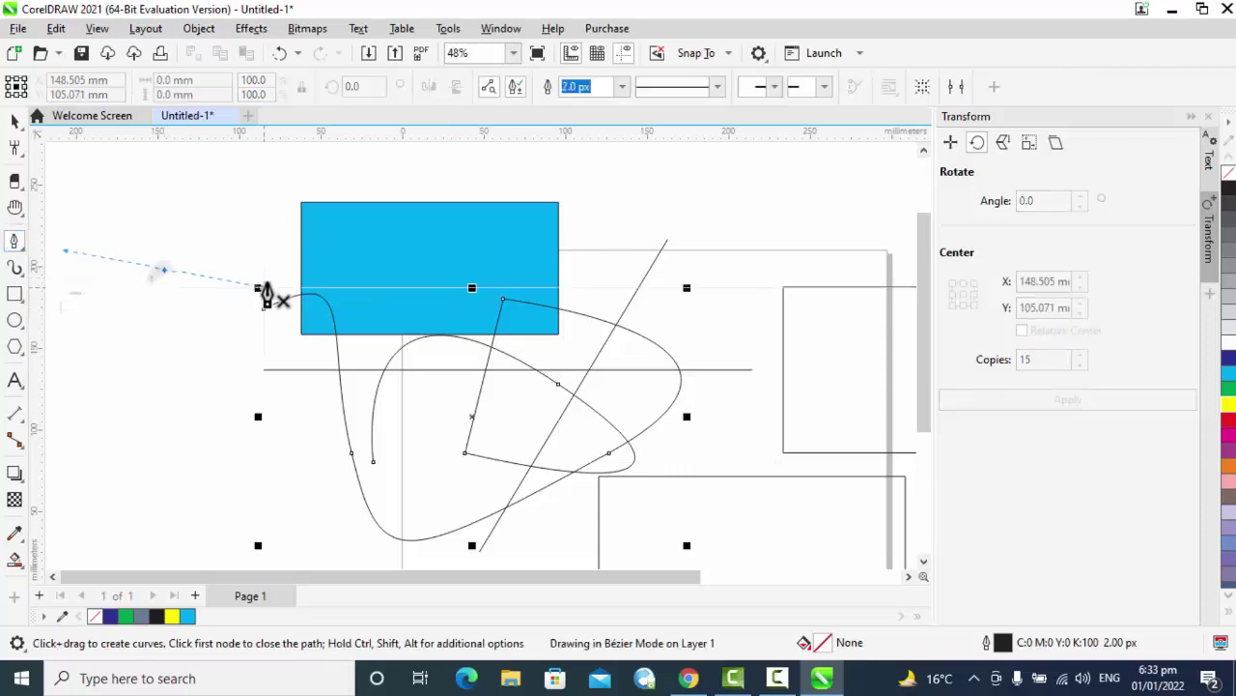
{"action": "left_click_drag", "start_coordinate": [263, 288], "coordinate": [342, 424]}
{"action": "left_click_drag", "start_coordinate": [327, 417], "coordinate": [190, 293]}
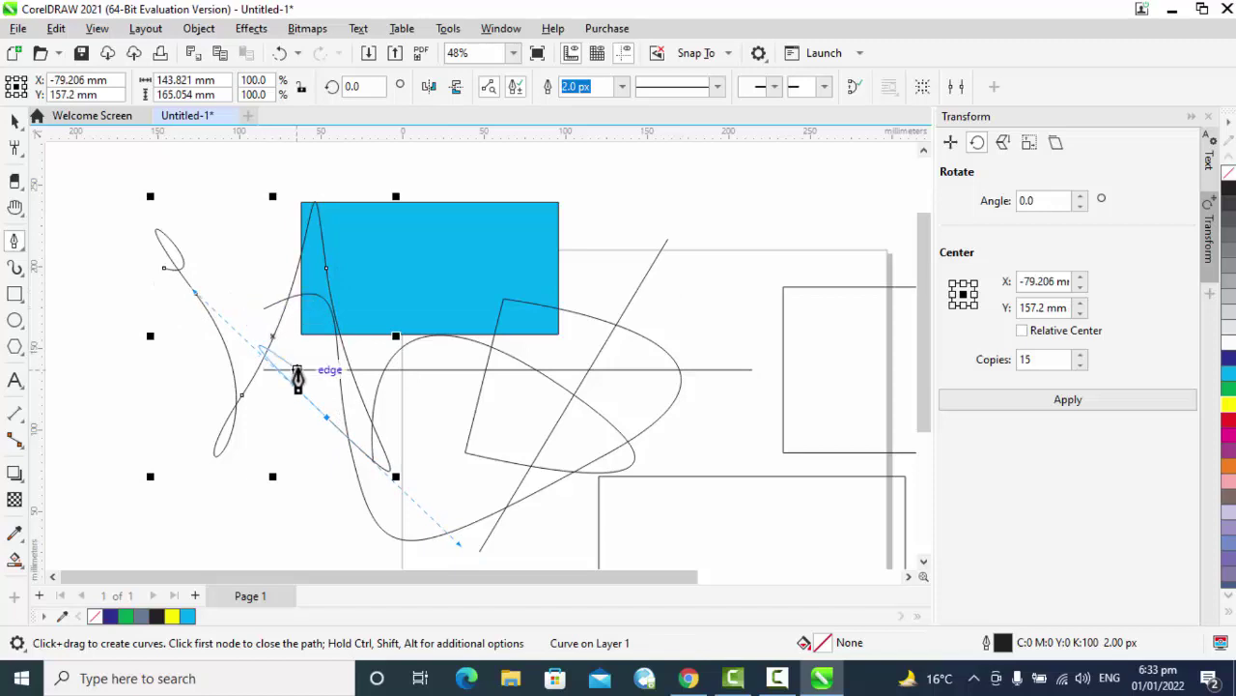
{"action": "left_click_drag", "start_coordinate": [142, 268], "coordinate": [47, 338]}
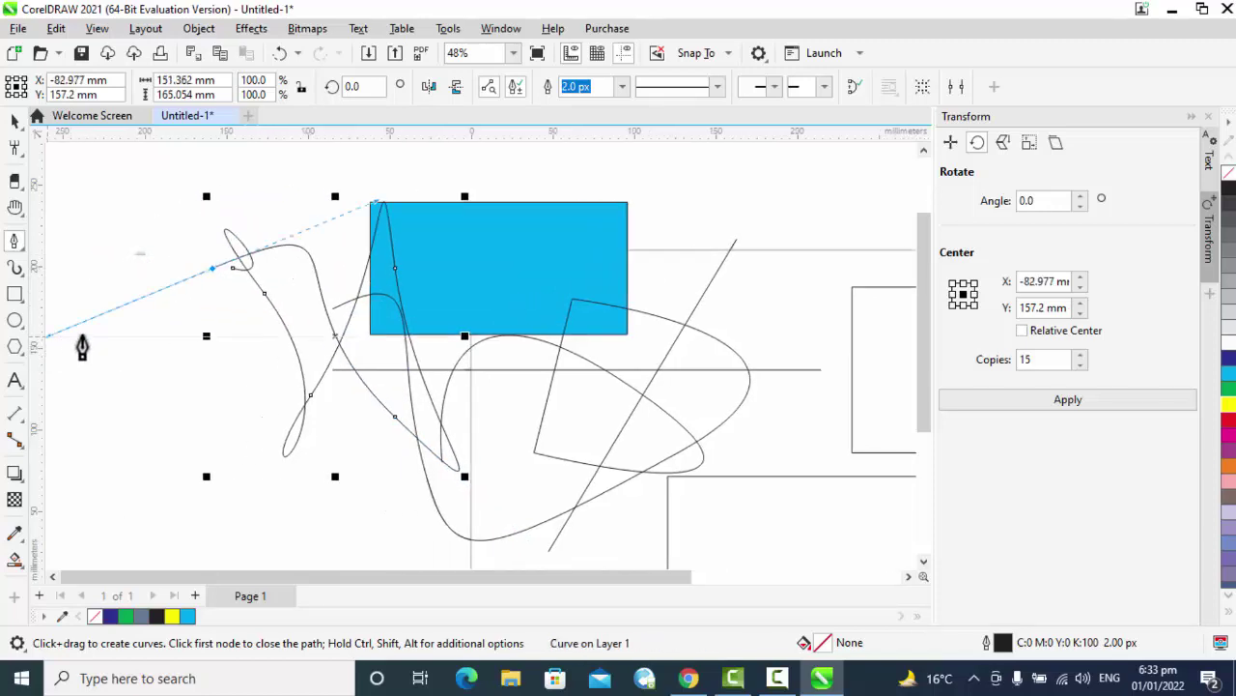
{"action": "left_click_drag", "start_coordinate": [227, 348], "coordinate": [232, 349]}
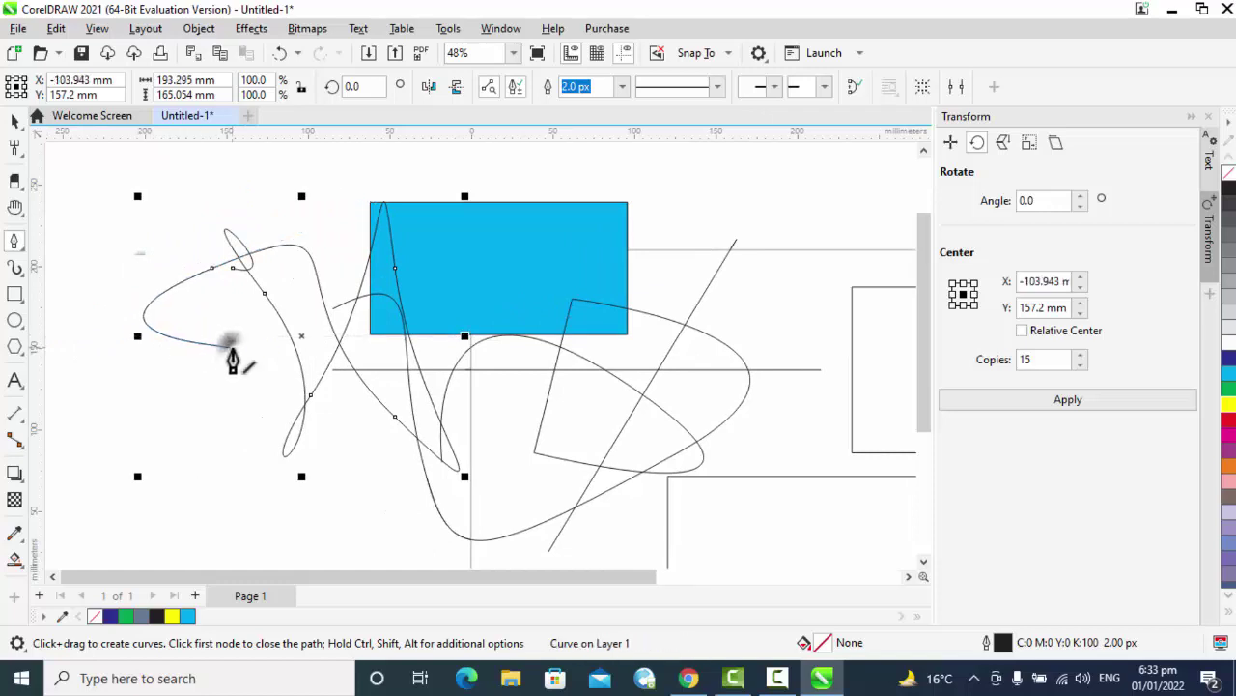
{"action": "left_click", "coordinate": [303, 419]}
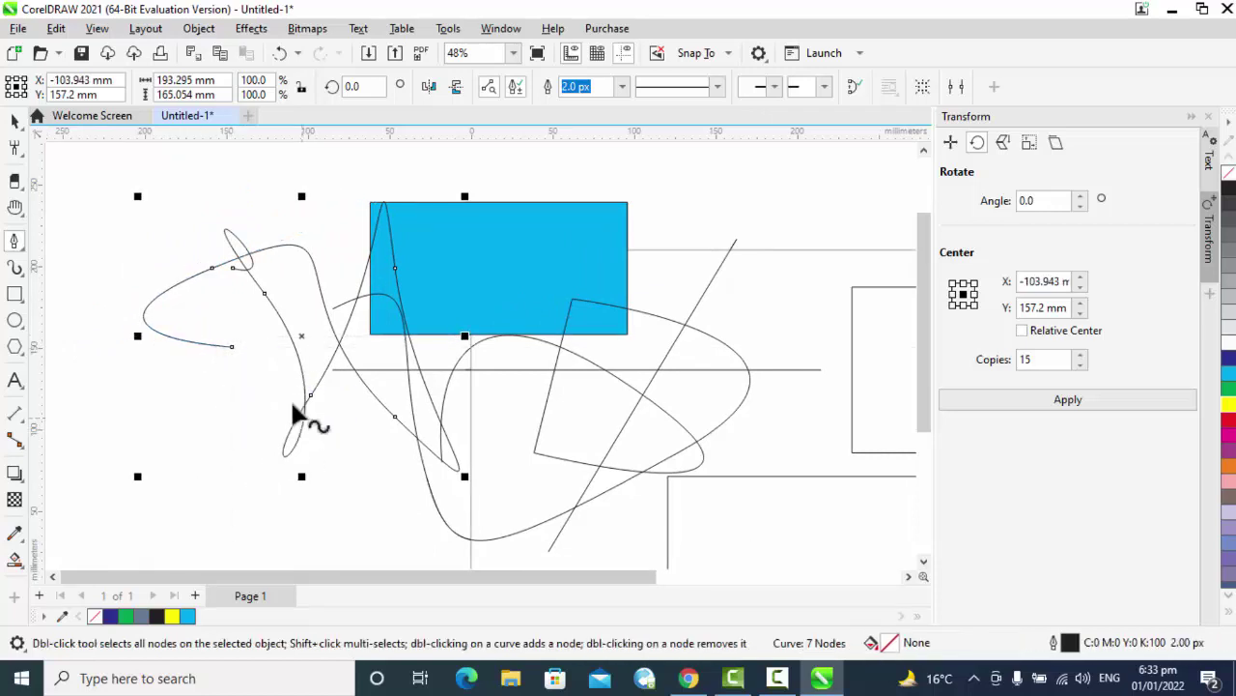
- Undo the Pen curve, the Bézier curve and both 2-Point Lines
{"action": "left_click", "coordinate": [15, 120]}
{"action": "key", "text": "ctrl+z"}
{"action": "key", "text": "ctrl+z"}
{"action": "key", "text": "ctrl+z"}
{"action": "key", "text": "ctrl+z"}
{"action": "key", "text": "ctrl+z"}
{"action": "key", "text": "ctrl+z"}
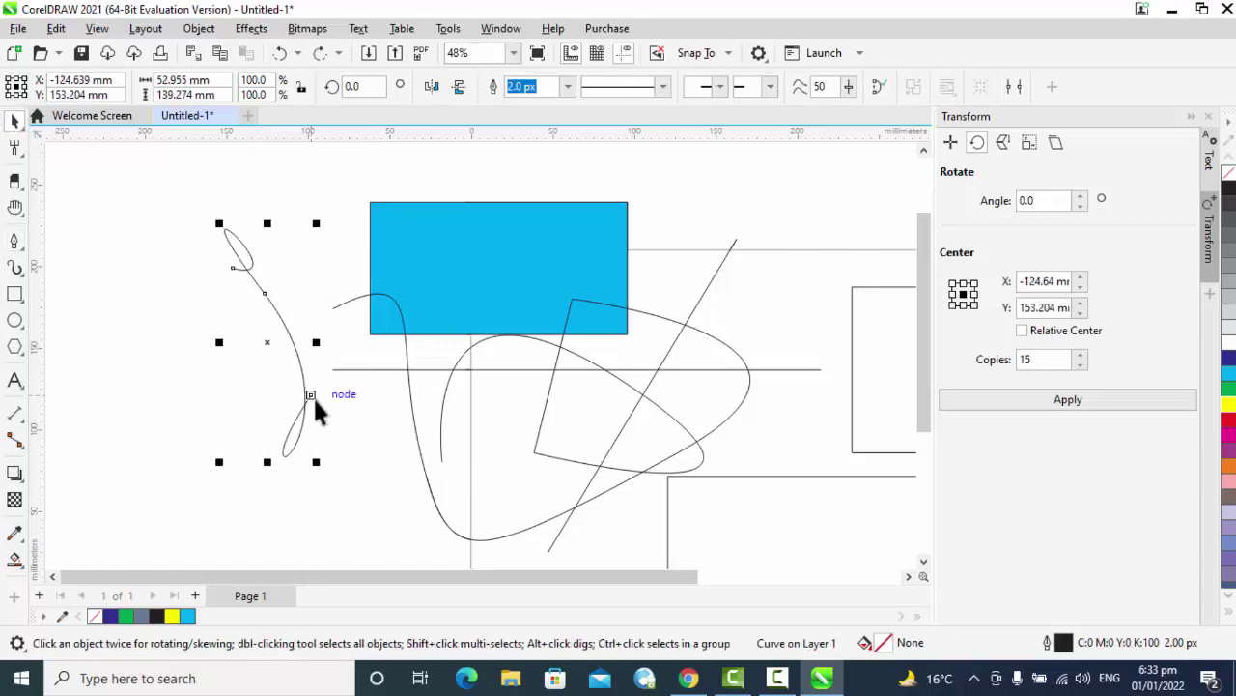
{"action": "key", "text": "ctrl+z"}
{"action": "key", "text": "ctrl+z"}
{"action": "key", "text": "ctrl+z"}
{"action": "key", "text": "ctrl+z"}
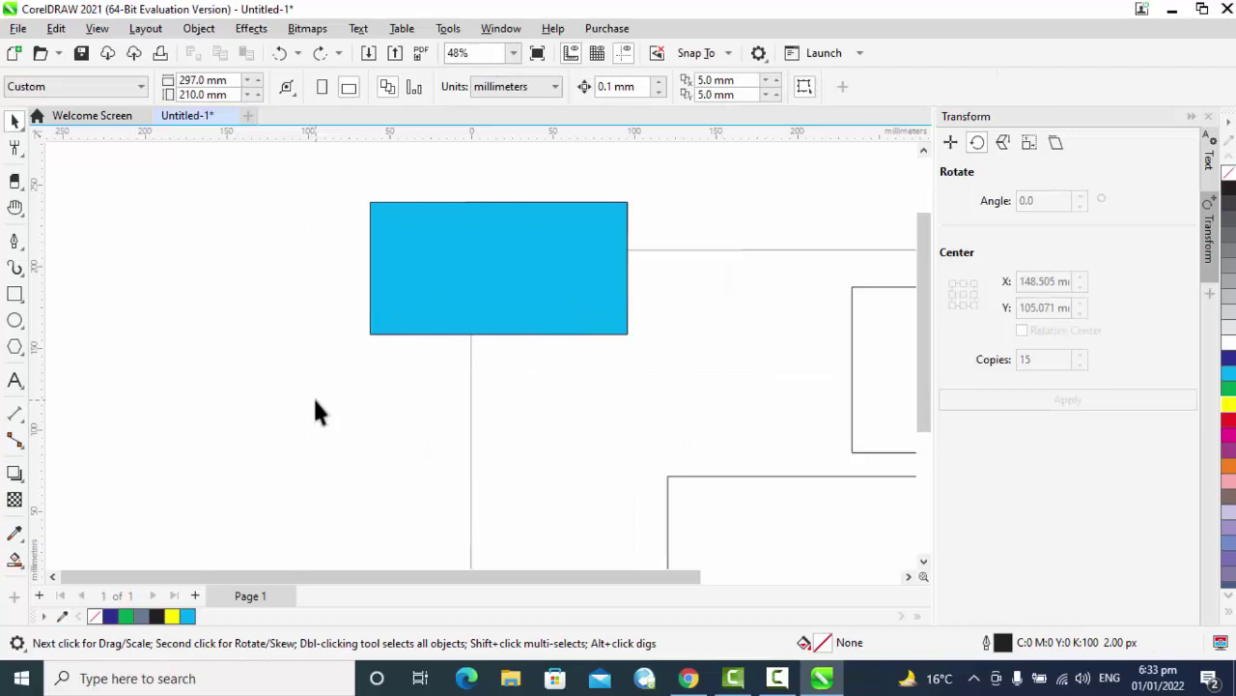
{"action": "left_click", "coordinate": [18, 248]}
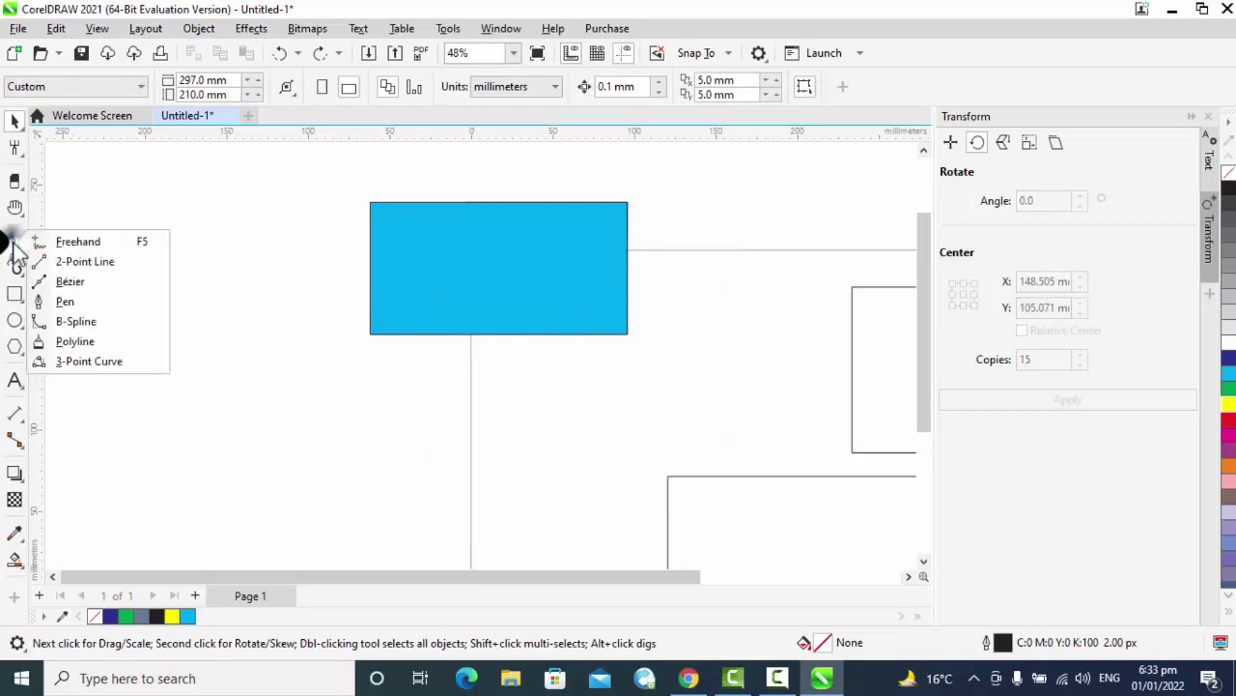
{"action": "left_click", "coordinate": [20, 271]}
{"action": "left_click", "coordinate": [14, 242]}
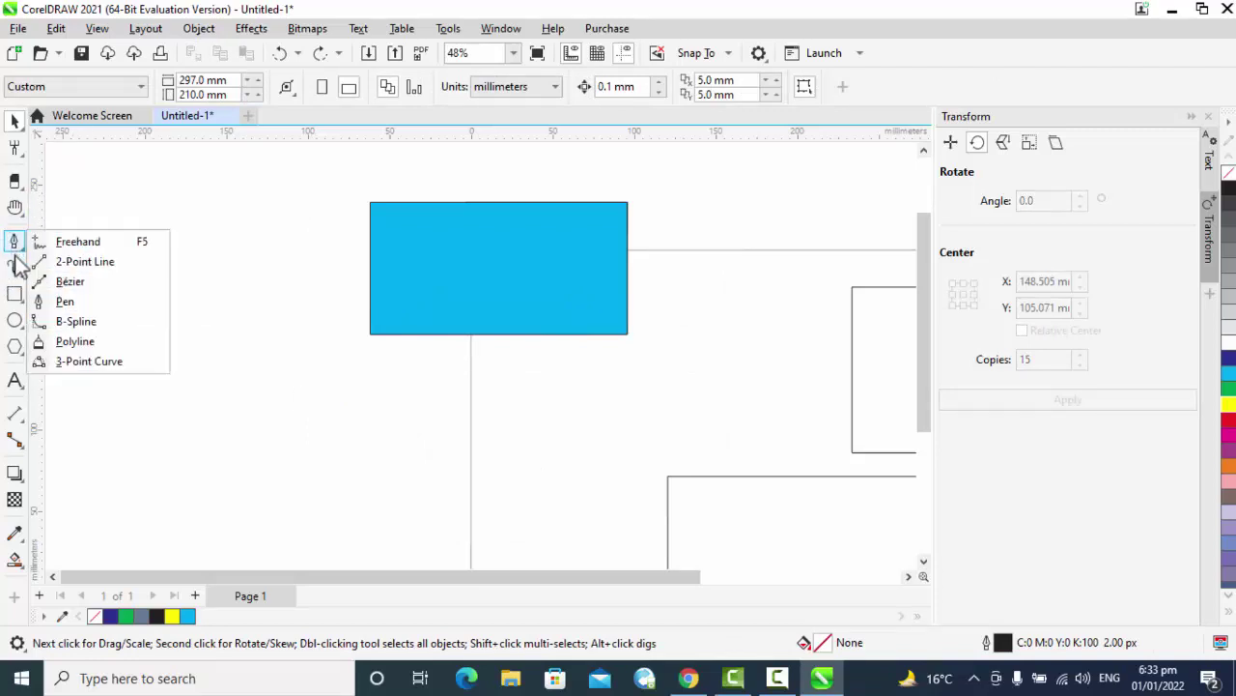
{"action": "left_click", "coordinate": [15, 267]}
{"action": "left_click", "coordinate": [15, 243]}
{"action": "left_click", "coordinate": [15, 267]}
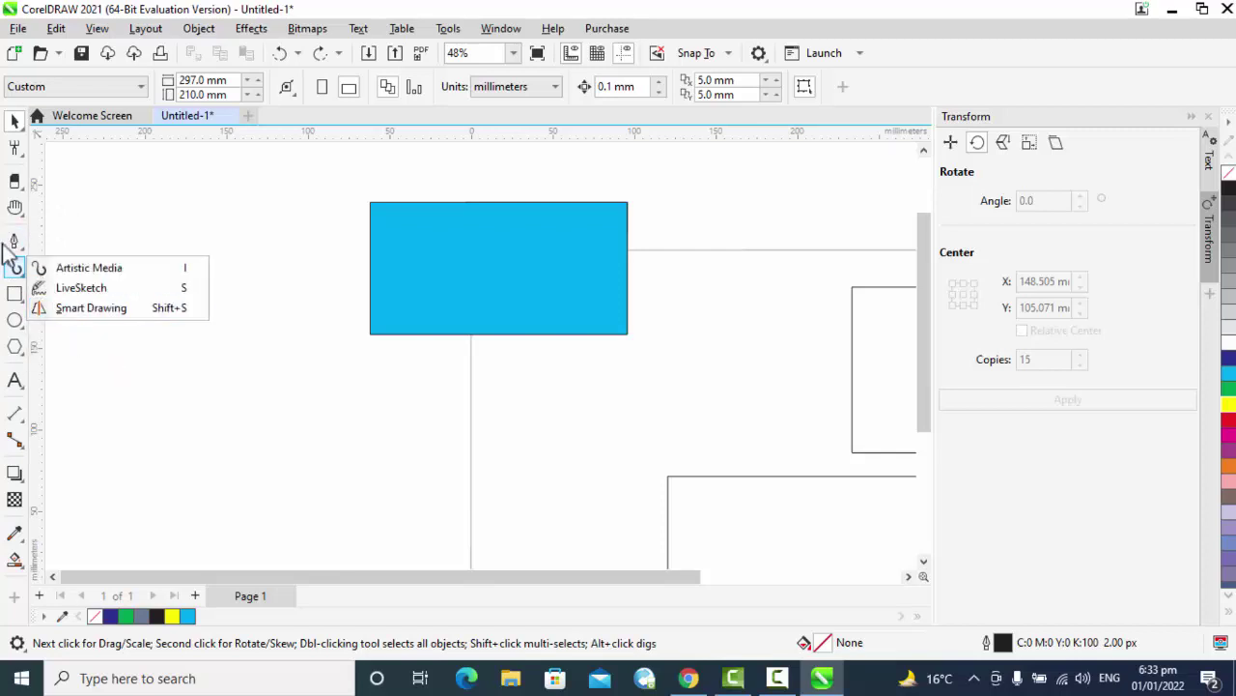
- Draw a looping B-Spline curve about 137 mm wide below and to the left of the cyan rectangle, and undo it
{"action": "left_click", "coordinate": [14, 242]}
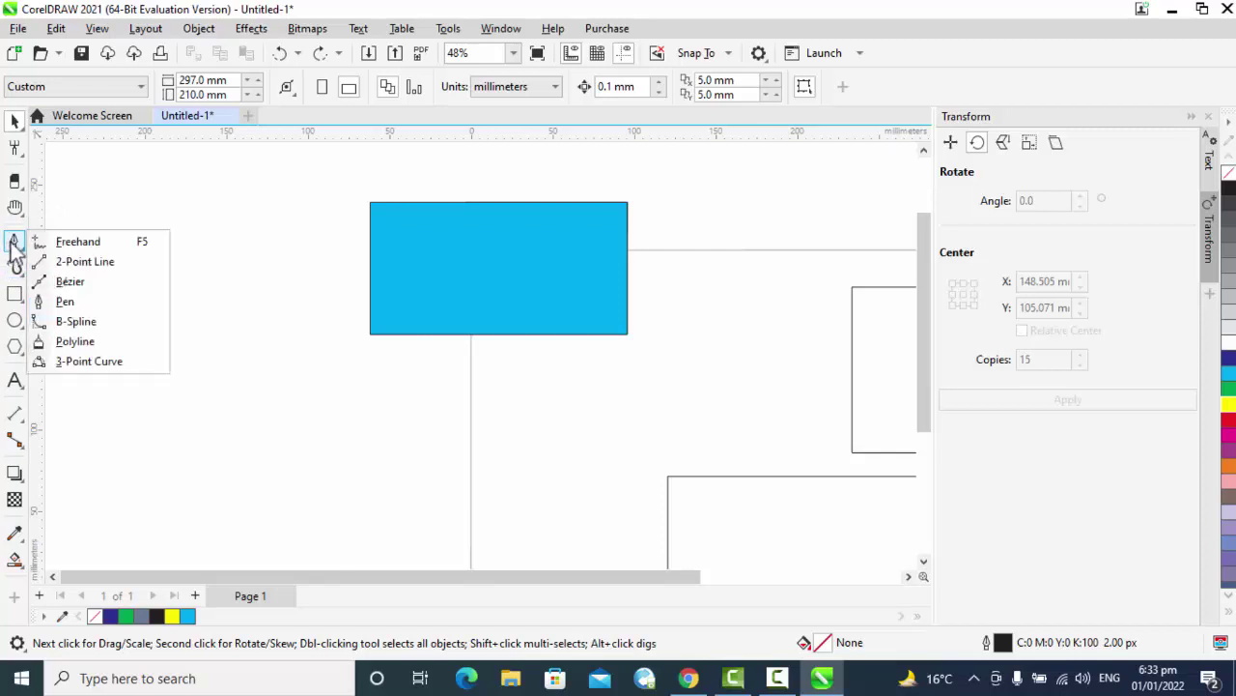
{"action": "left_click", "coordinate": [65, 323]}
{"action": "left_click", "coordinate": [234, 369]}
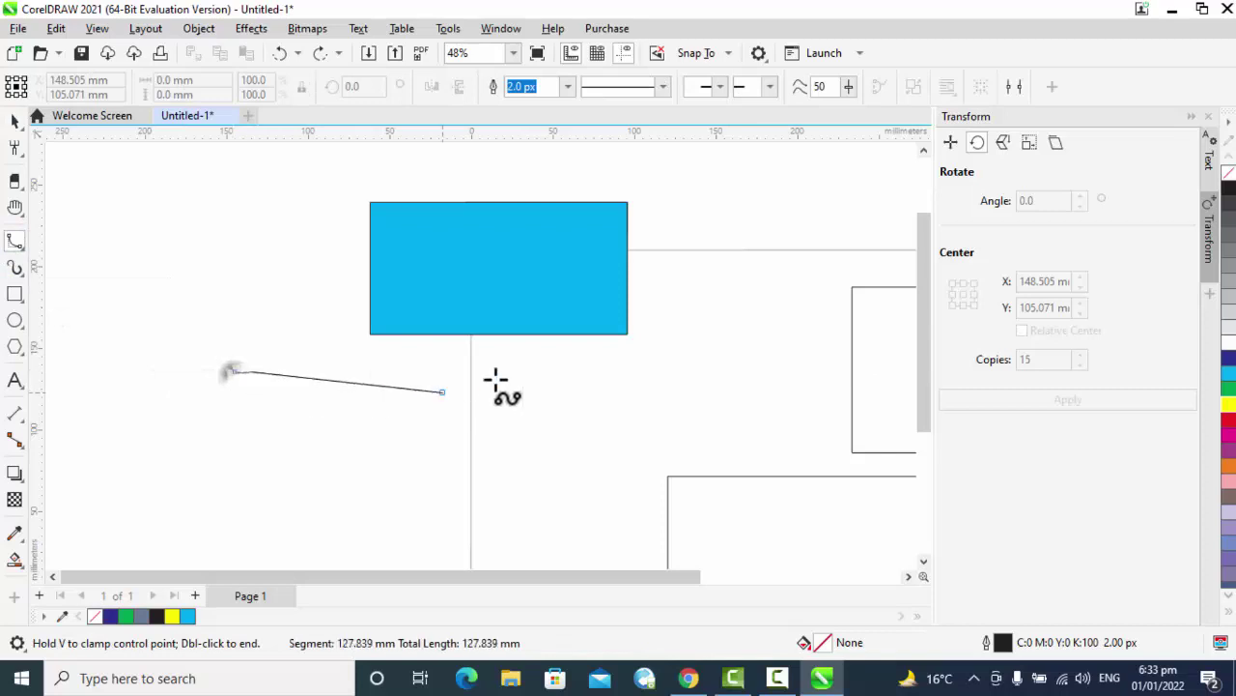
{"action": "left_click", "coordinate": [532, 369]}
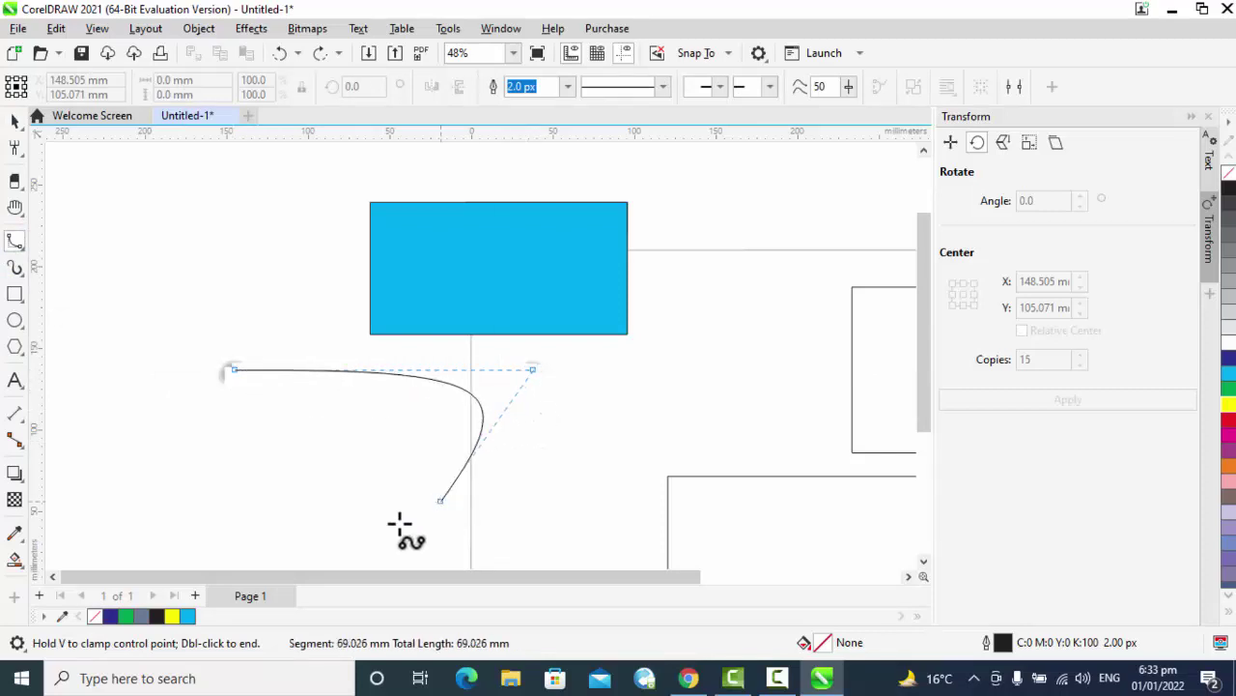
{"action": "left_click", "coordinate": [358, 529]}
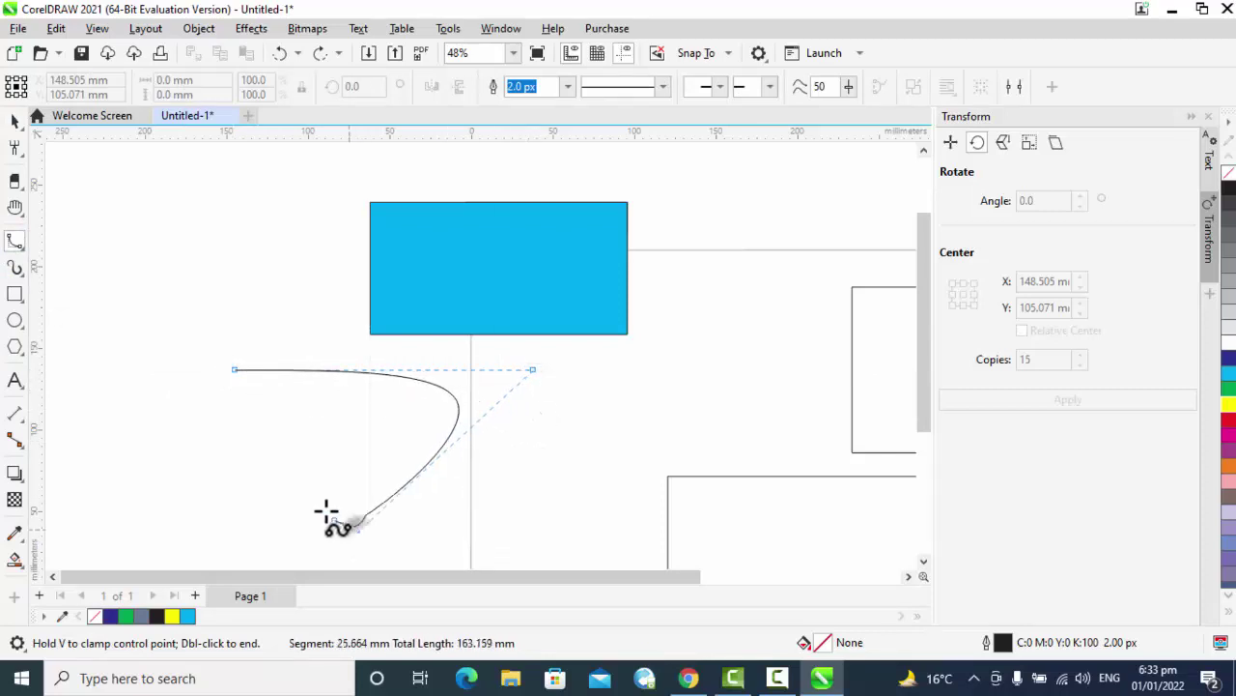
{"action": "left_click", "coordinate": [268, 474]}
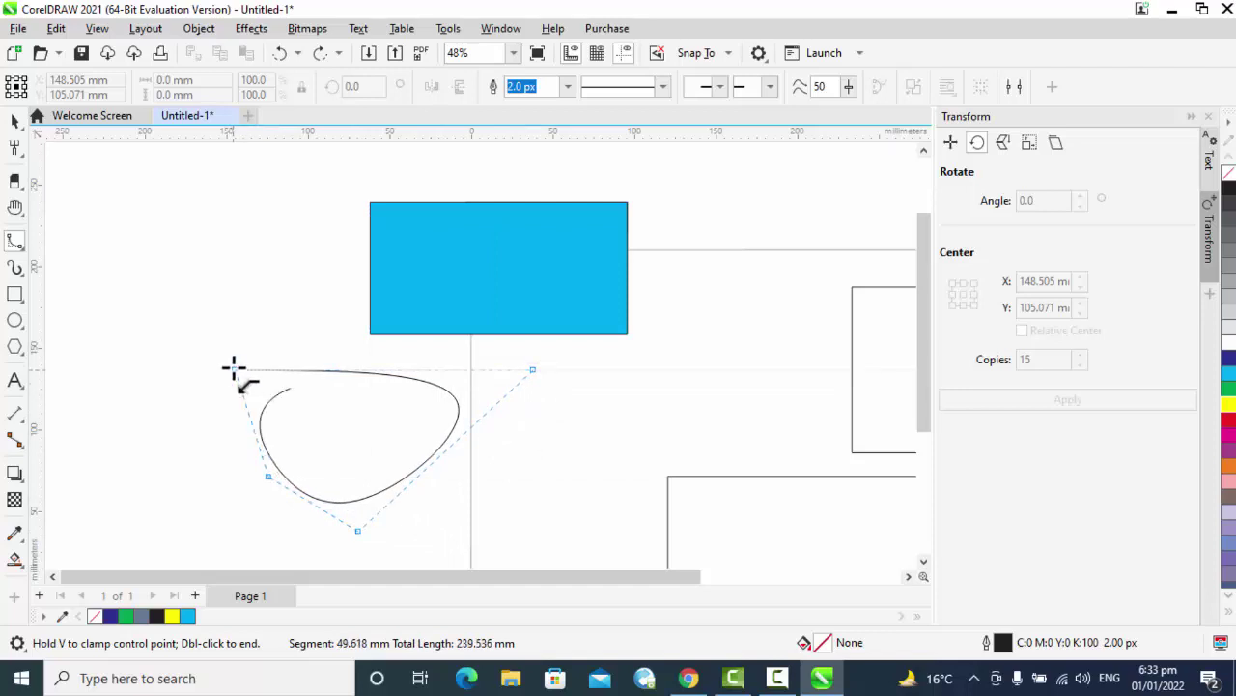
{"action": "left_click", "coordinate": [297, 303]}
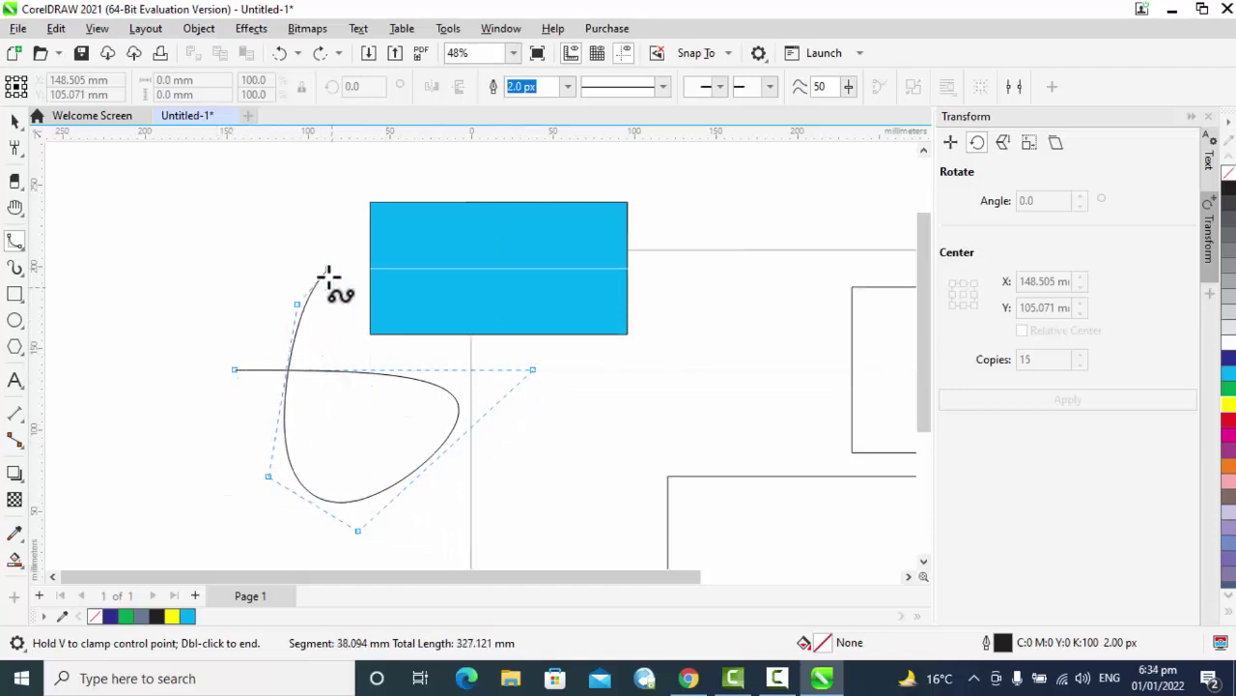
{"action": "left_click", "coordinate": [327, 268]}
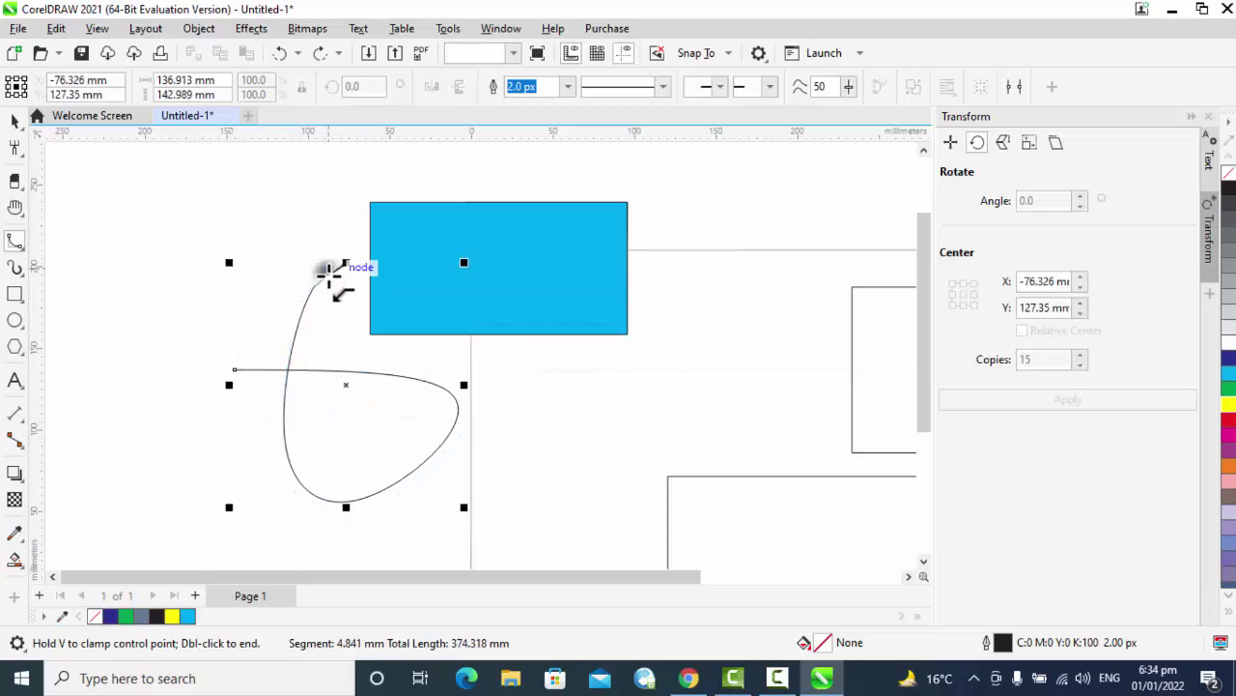
{"action": "double_click", "coordinate": [407, 451]}
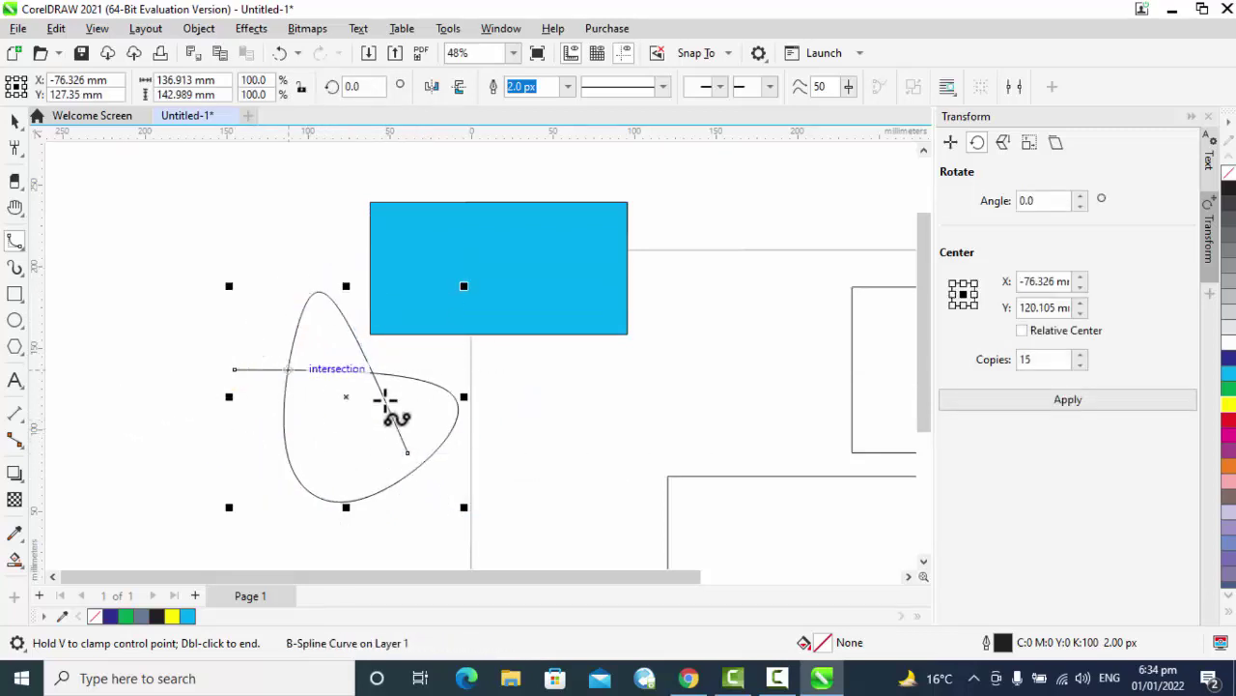
{"action": "key", "text": "ctrl+z"}
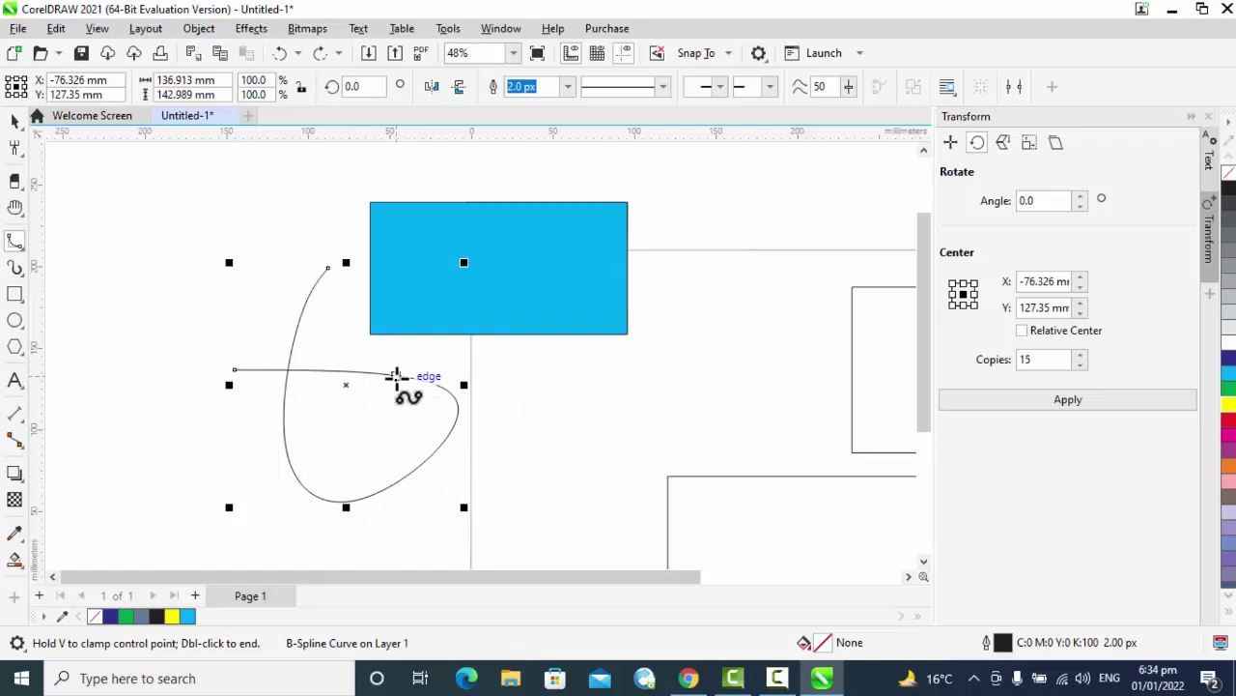
{"action": "key", "text": "ctrl+z"}
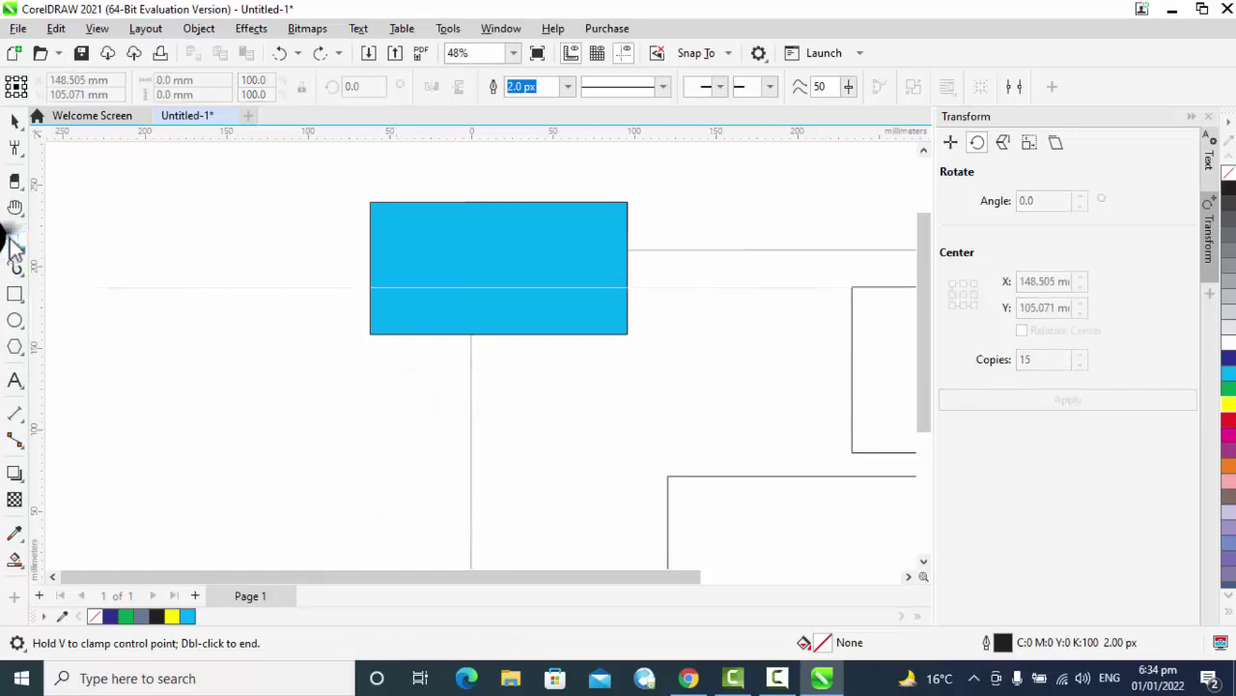
- Draw two Polyline curves, about 82 × 145 mm beside the cyan rectangle and about 49 × 81 mm below its left corner, and undo both
{"action": "left_click", "coordinate": [13, 246]}
{"action": "left_click", "coordinate": [73, 340]}
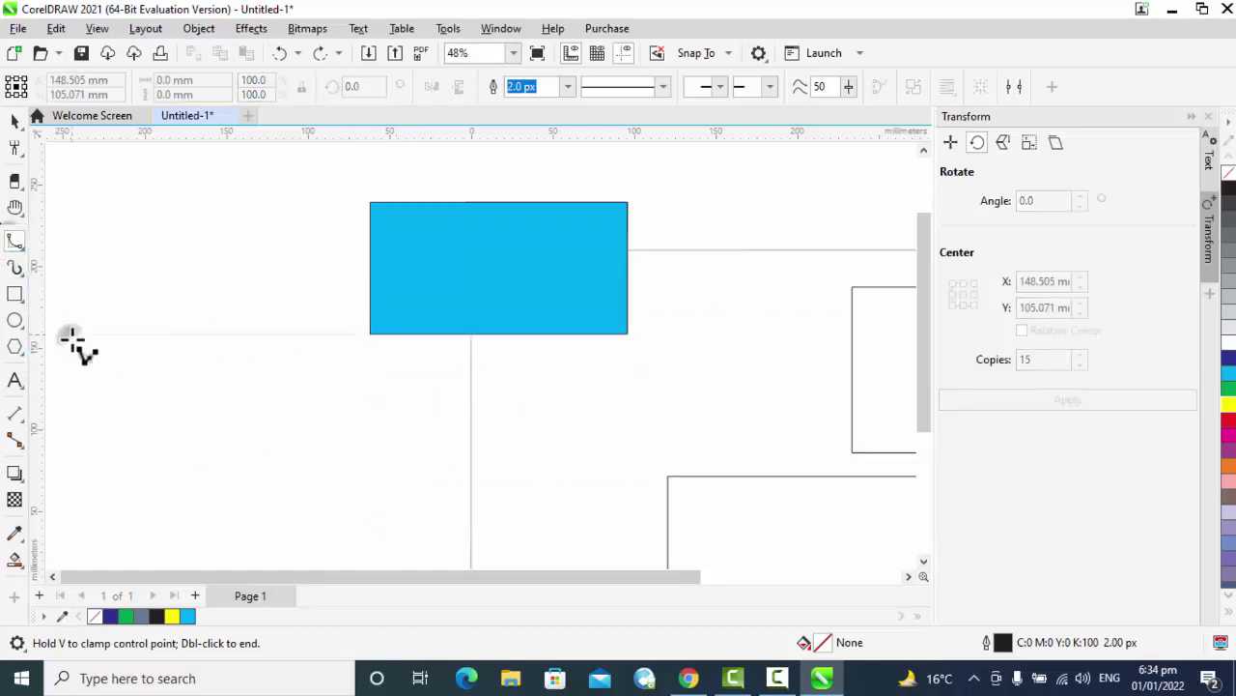
{"action": "mouse_move", "coordinate": [155, 269]}
{"action": "left_mouse_down"}
{"action": "mouse_move", "coordinate": [151, 312]}
{"action": "mouse_move", "coordinate": [202, 446]}
{"action": "mouse_move", "coordinate": [229, 297]}
{"action": "mouse_move", "coordinate": [272, 260]}
{"action": "mouse_move", "coordinate": [177, 232]}
{"action": "mouse_move", "coordinate": [155, 269]}
{"action": "left_mouse_up"}
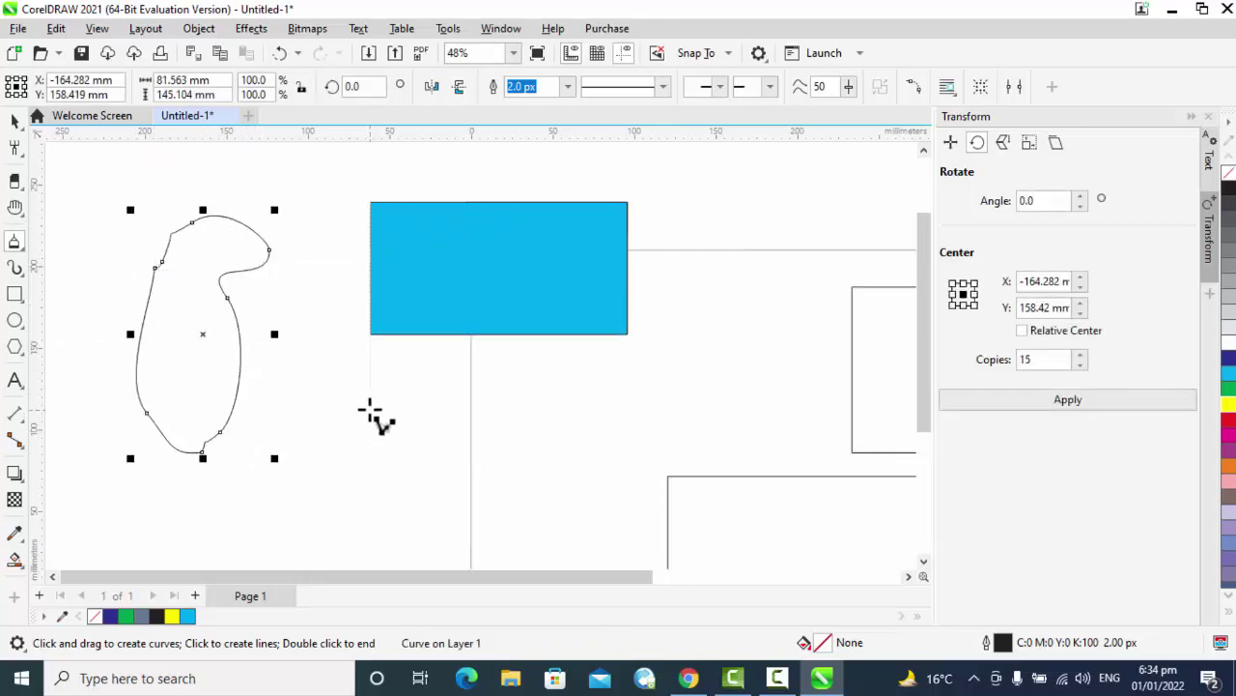
{"action": "mouse_move", "coordinate": [367, 383]}
{"action": "left_mouse_down"}
{"action": "mouse_move", "coordinate": [362, 437]}
{"action": "mouse_move", "coordinate": [404, 432]}
{"action": "mouse_move", "coordinate": [402, 477]}
{"action": "mouse_move", "coordinate": [343, 490]}
{"action": "mouse_move", "coordinate": [340, 434]}
{"action": "mouse_move", "coordinate": [375, 362]}
{"action": "mouse_move", "coordinate": [355, 393]}
{"action": "left_mouse_up"}
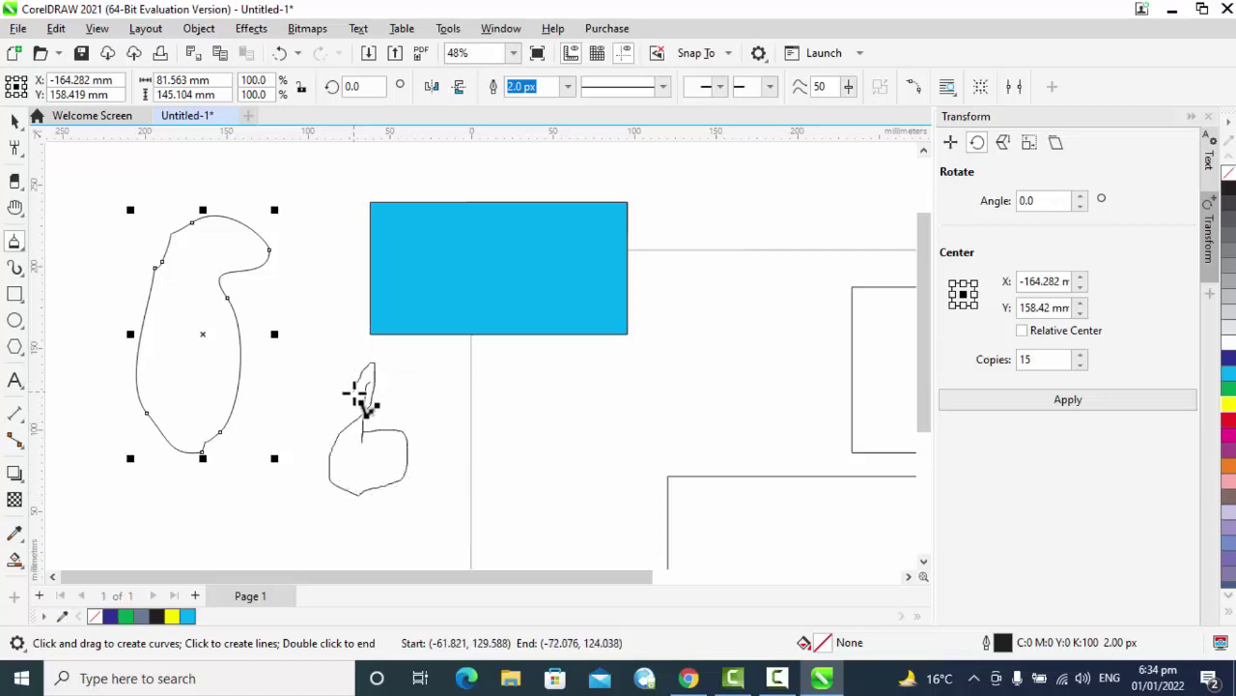
{"action": "left_click", "coordinate": [387, 450]}
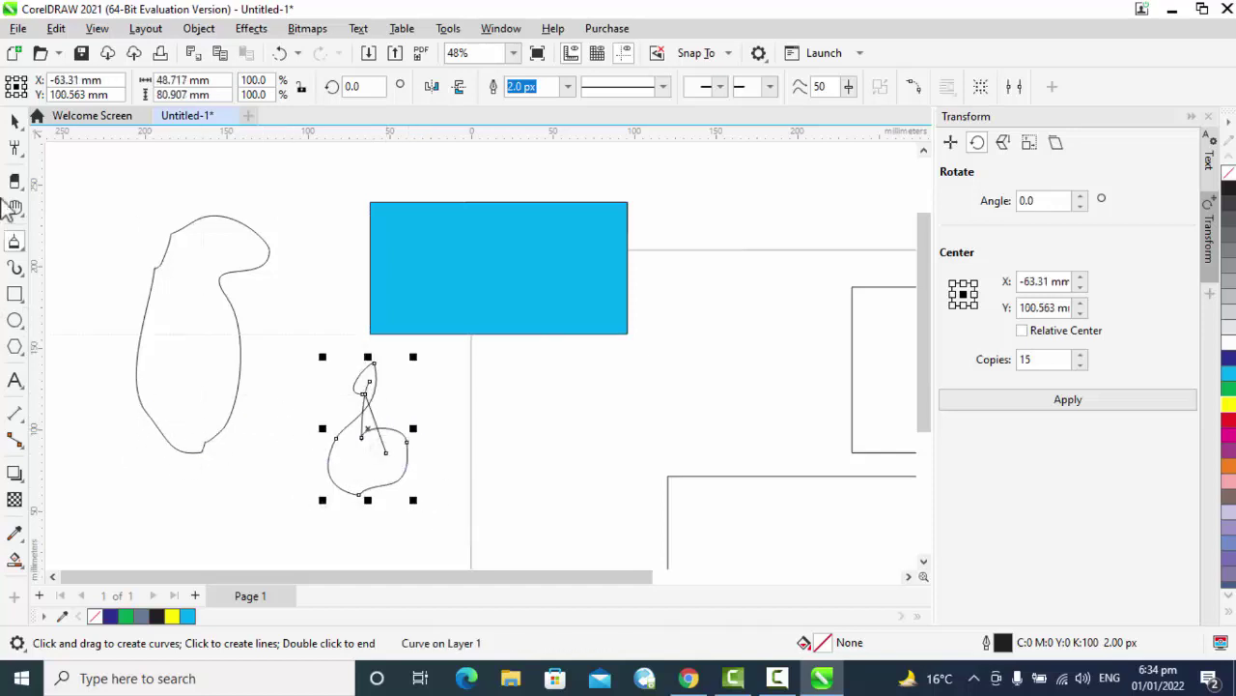
{"action": "key", "text": "ctrl+z"}
{"action": "key", "text": "ctrl+z"}
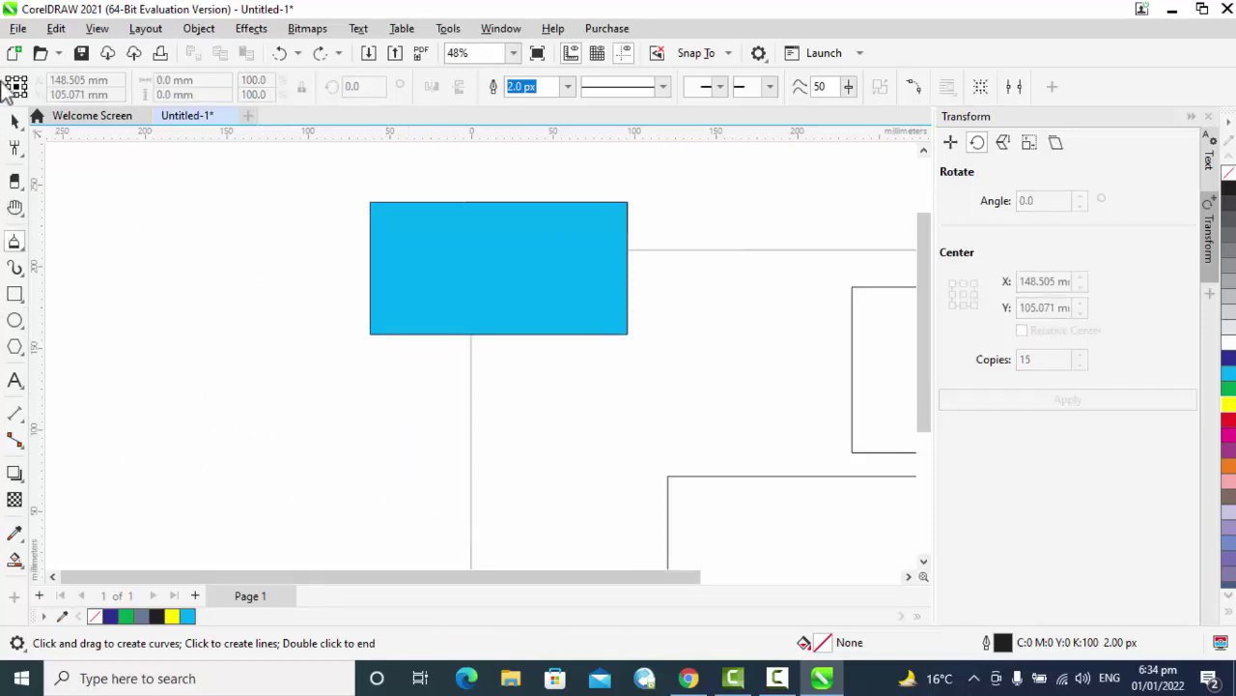
- Draw two 3-Point Curve arches, about 173 × 115 mm and 178 × 77 mm, on either side of the cyan rectangle, and undo both
{"action": "left_click", "coordinate": [19, 242]}
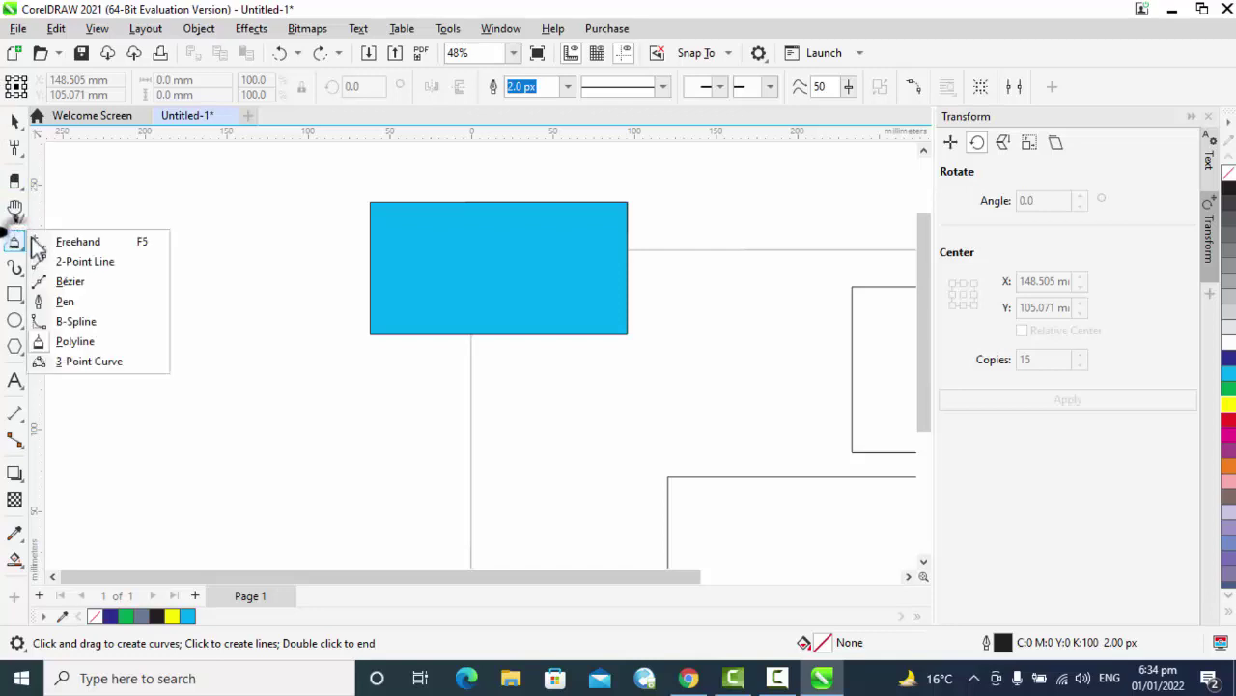
{"action": "left_click", "coordinate": [77, 361]}
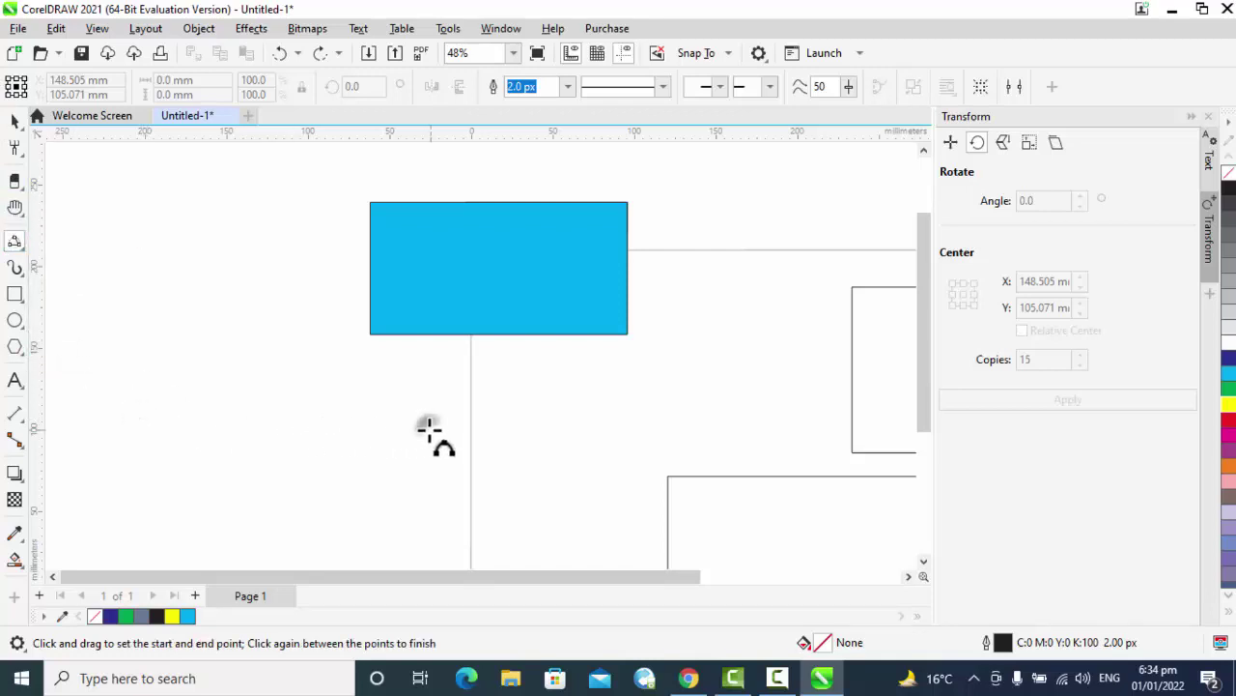
{"action": "left_click_drag", "start_coordinate": [429, 429], "coordinate": [150, 427]}
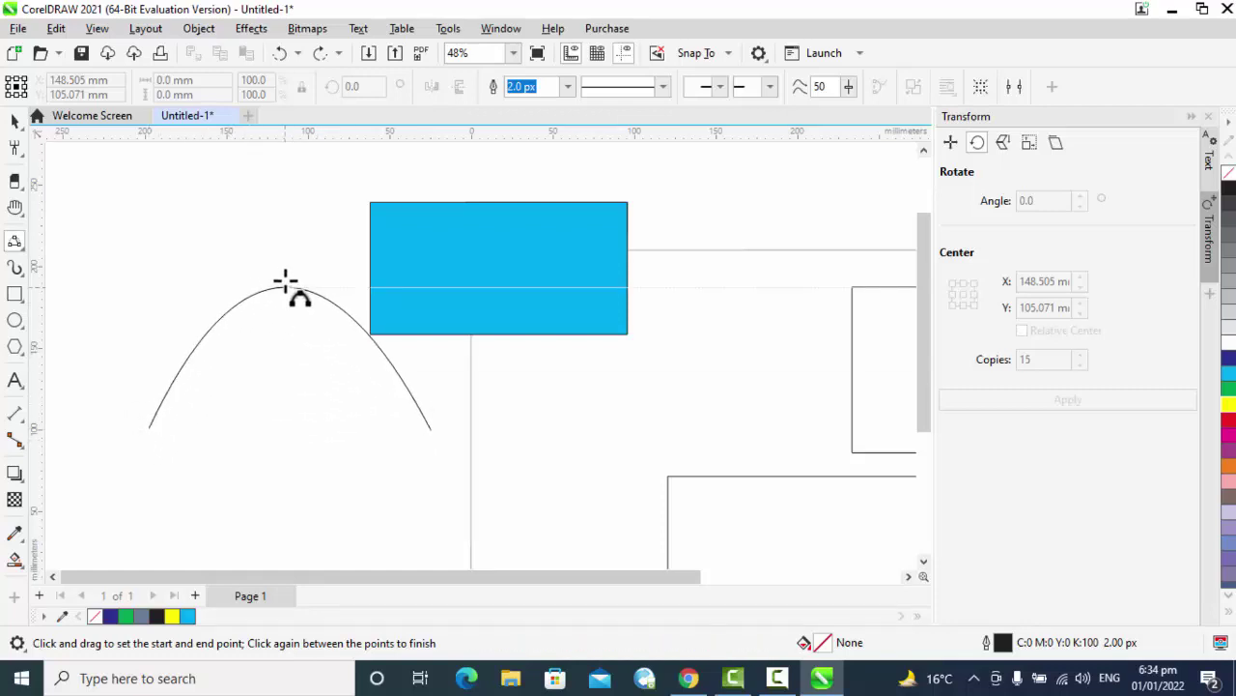
{"action": "left_click", "coordinate": [292, 241]}
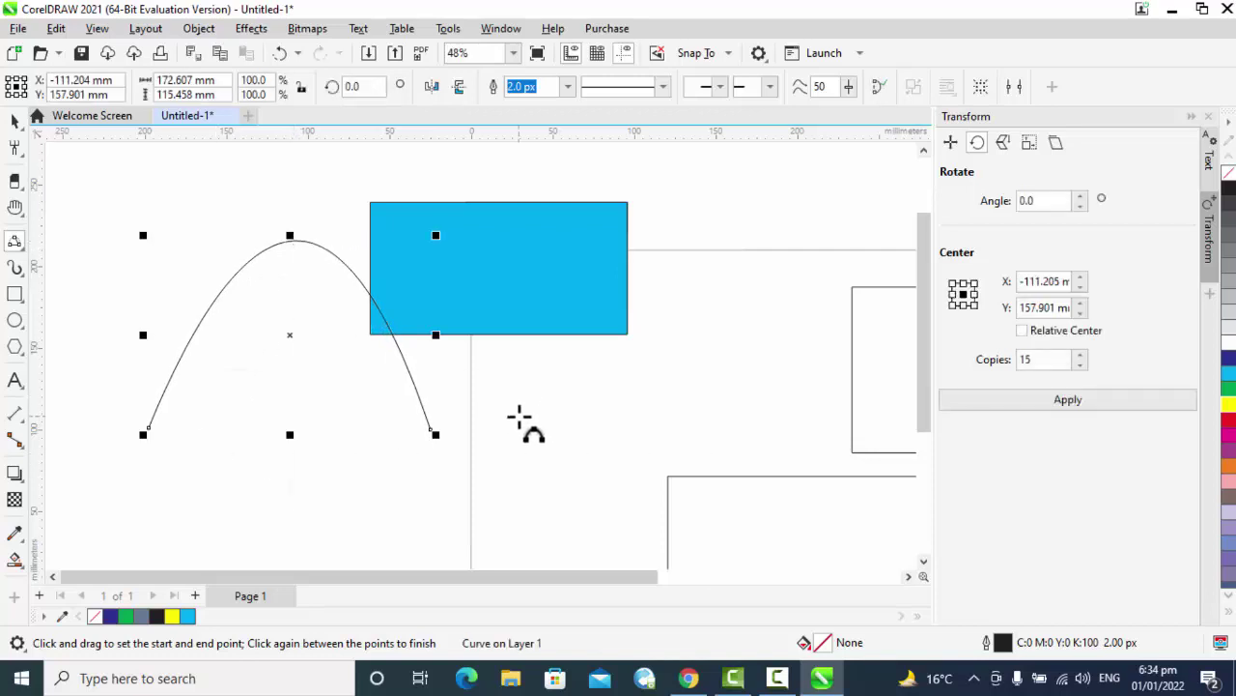
{"action": "left_click_drag", "start_coordinate": [555, 407], "coordinate": [798, 414]}
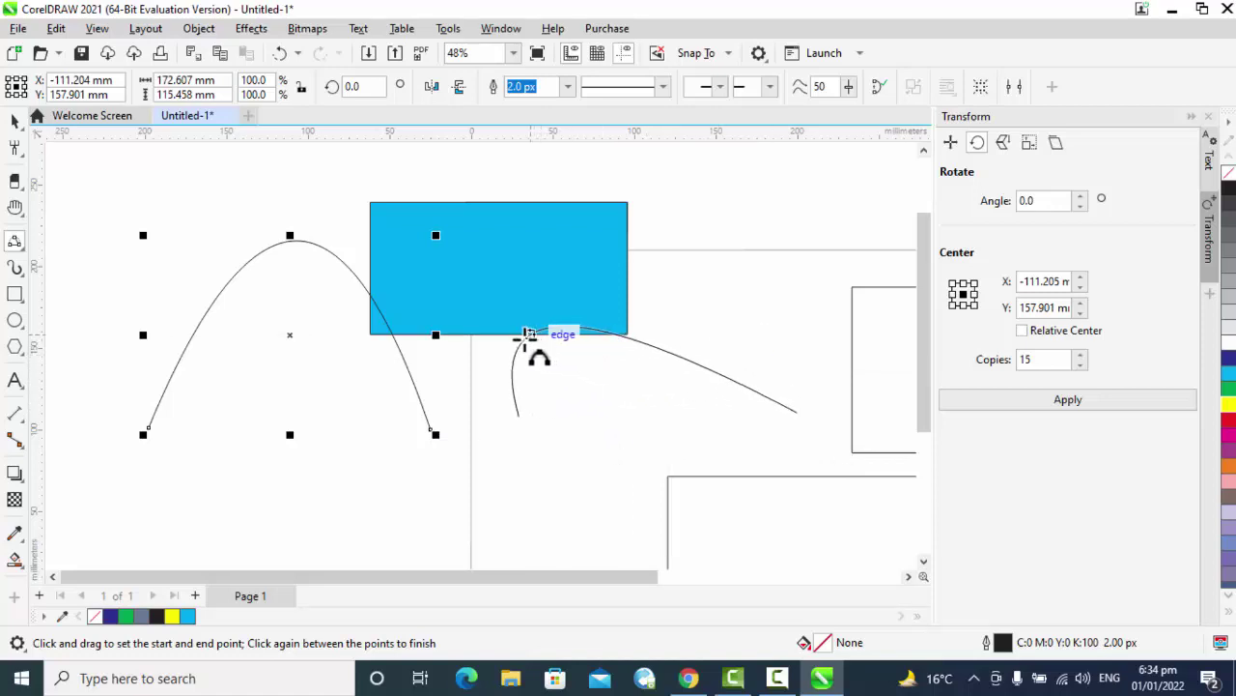
{"action": "left_click", "coordinate": [792, 295]}
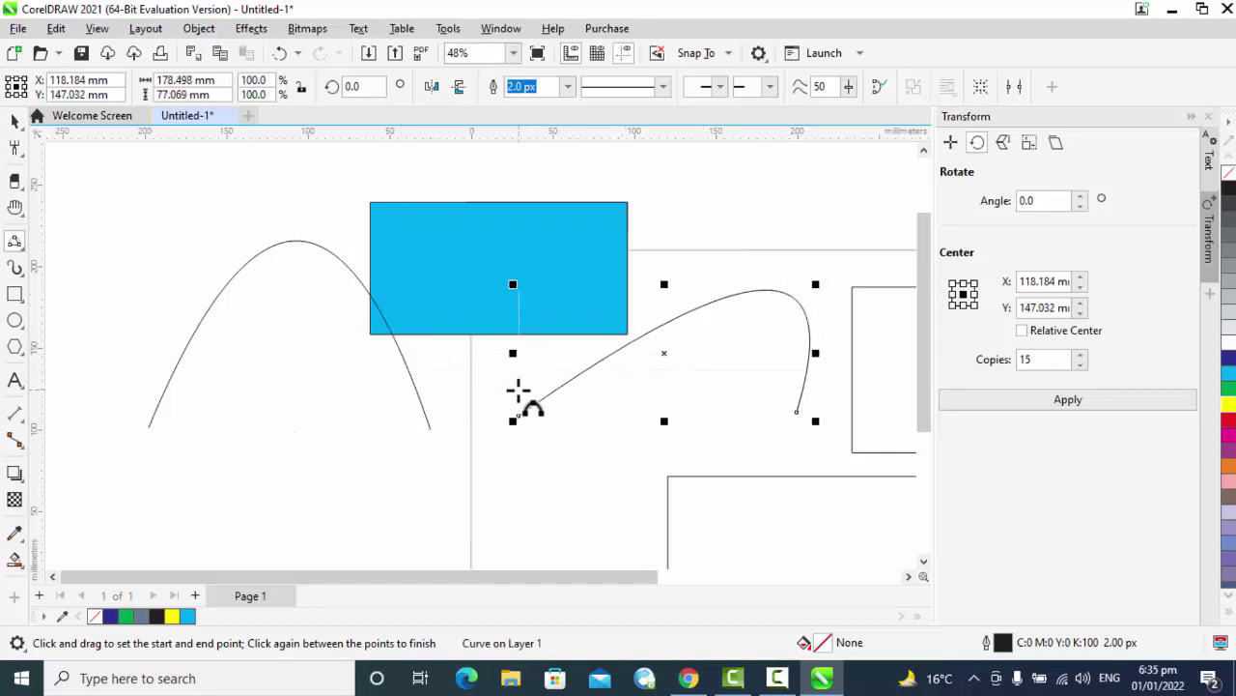
{"action": "key", "text": "ctrl+z"}
{"action": "key", "text": "ctrl+z"}
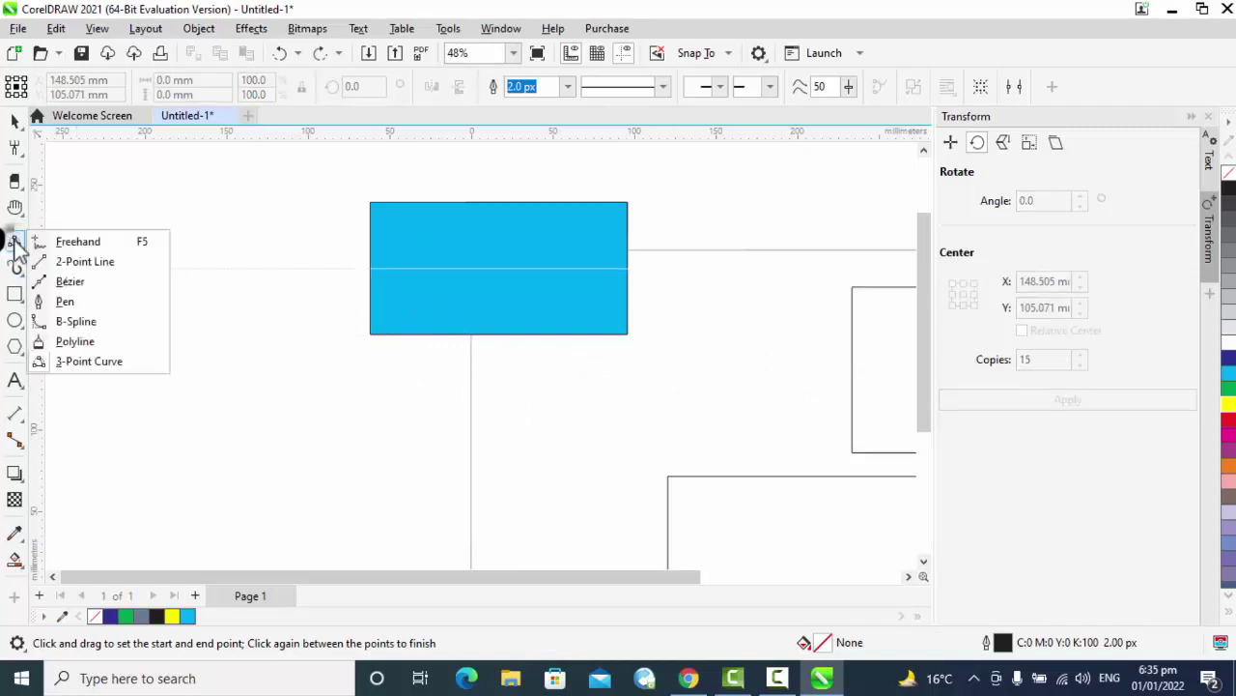
- Draw a looping Artistic Media stroke 10 mm wide in the empty area left of the cyan rectangle, running down below it
{"action": "left_click", "coordinate": [89, 362]}
{"action": "left_click", "coordinate": [15, 268]}
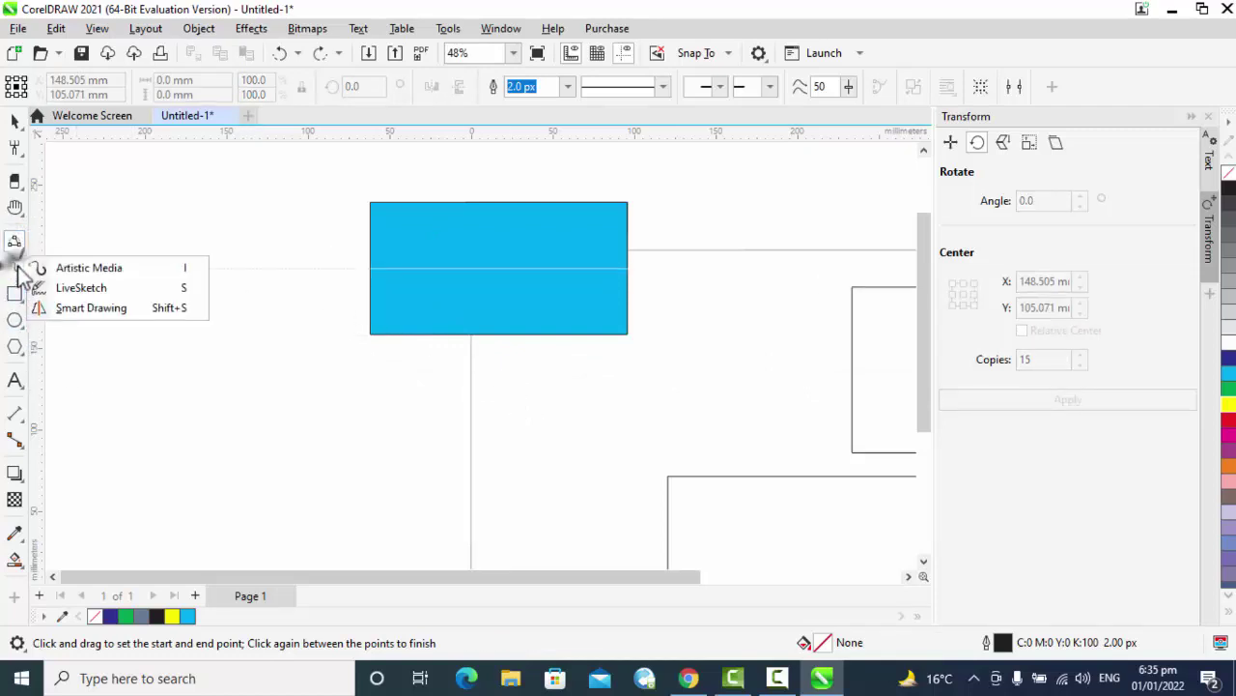
{"action": "left_click", "coordinate": [71, 272]}
{"action": "mouse_move", "coordinate": [159, 264]}
{"action": "left_mouse_down"}
{"action": "mouse_move", "coordinate": [247, 375]}
{"action": "mouse_move", "coordinate": [309, 322]}
{"action": "mouse_move", "coordinate": [367, 660]}
{"action": "mouse_move", "coordinate": [413, 632]}
{"action": "mouse_move", "coordinate": [303, 428]}
{"action": "mouse_move", "coordinate": [249, 396]}
{"action": "left_mouse_up"}
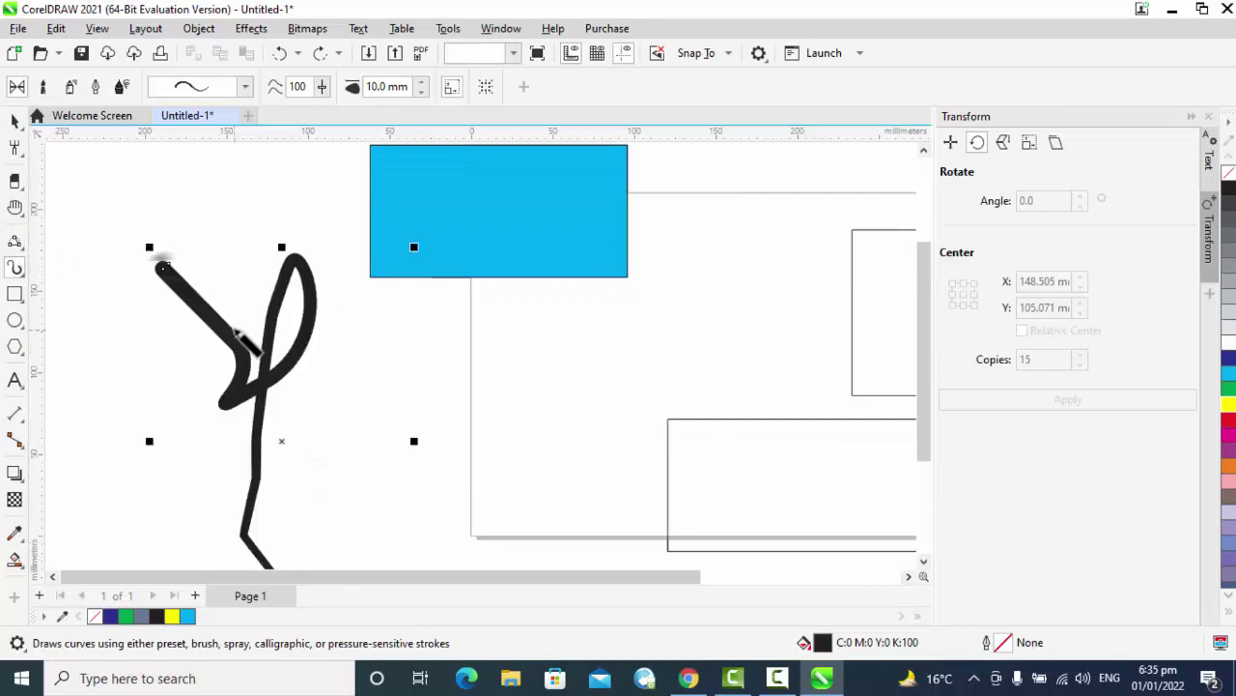
- Switch the looping stroke to the flat-ended tapering preset and draw a short hooked stroke with it below the cyan rectangle's left corner
{"action": "left_click", "coordinate": [246, 85]}
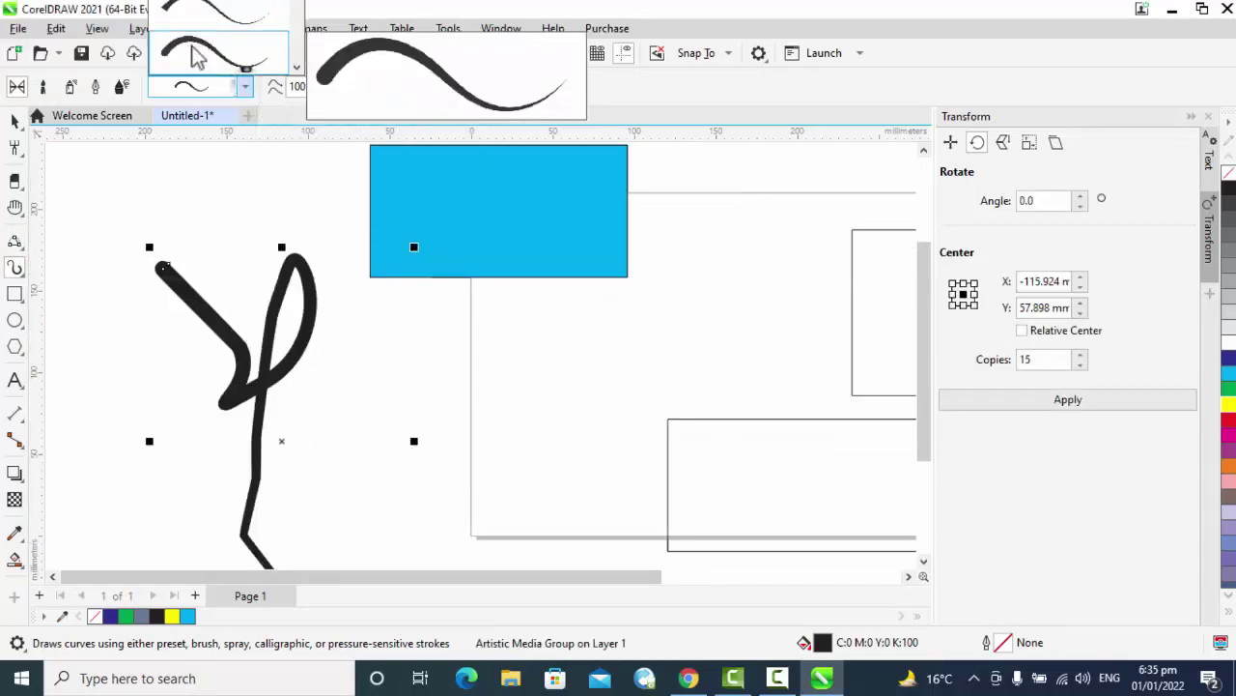
{"action": "left_click", "coordinate": [296, 70]}
{"action": "left_click", "coordinate": [295, 70]}
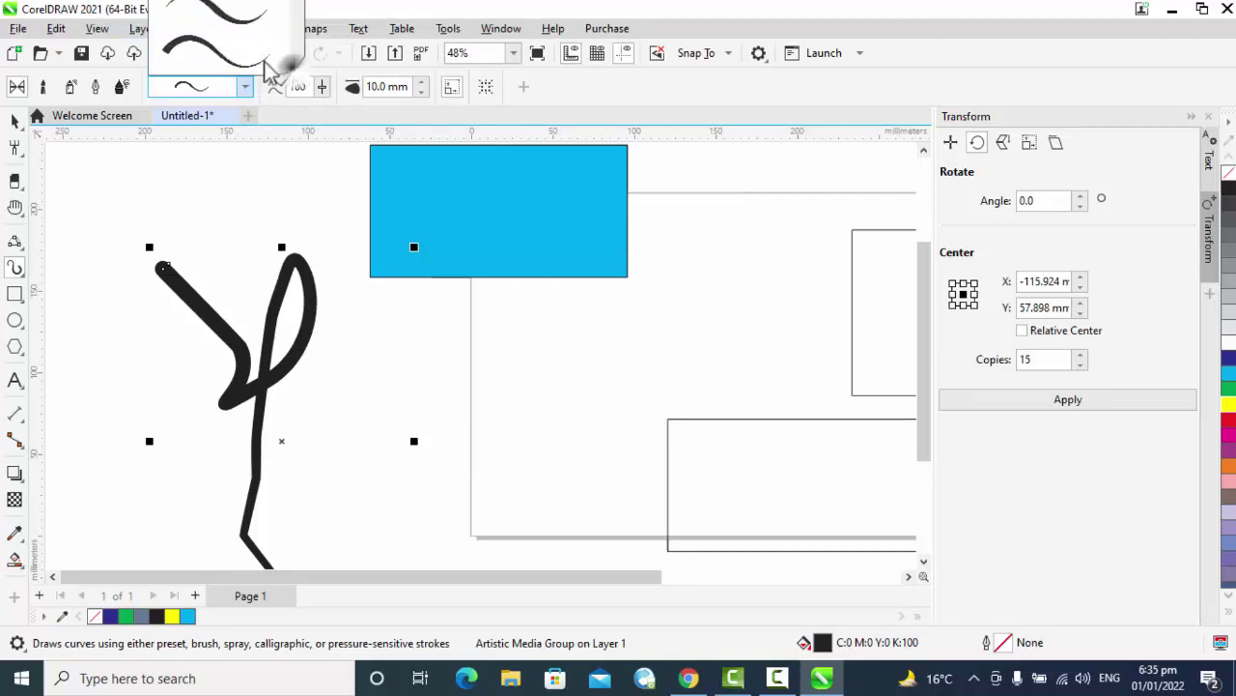
{"action": "left_click", "coordinate": [216, 53]}
{"action": "mouse_move", "coordinate": [341, 316]}
{"action": "left_mouse_down"}
{"action": "mouse_move", "coordinate": [414, 387]}
{"action": "mouse_move", "coordinate": [354, 416]}
{"action": "left_mouse_up"}
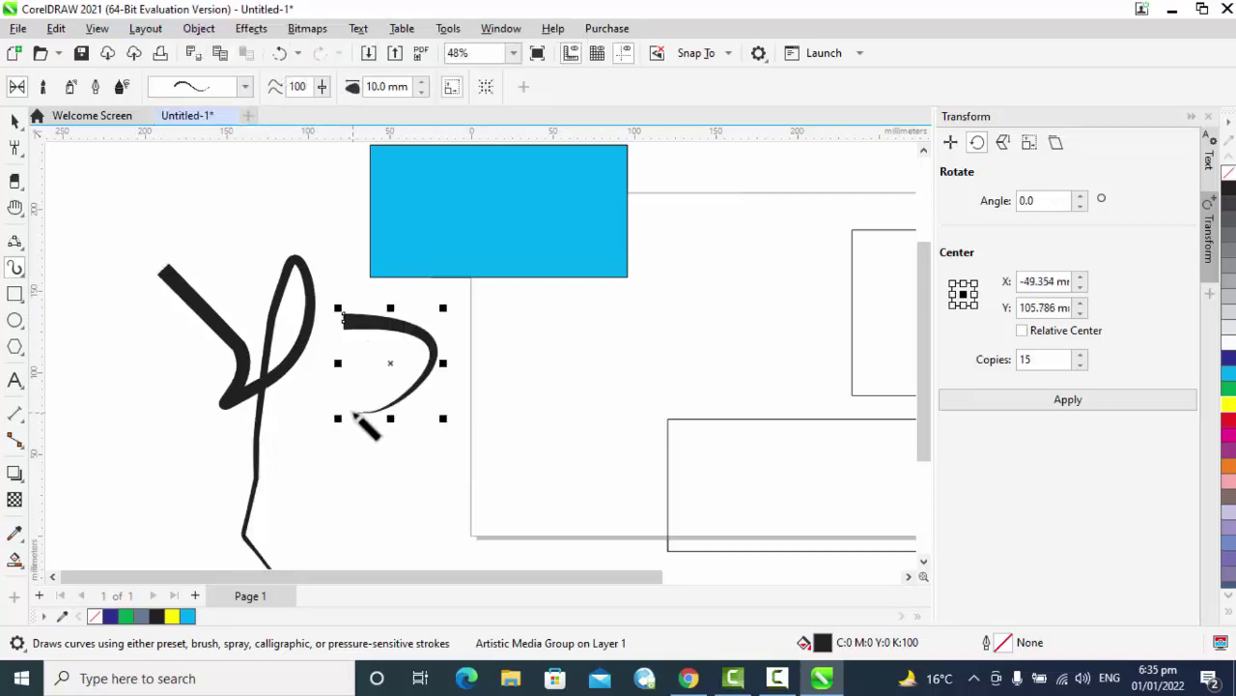
- Apply the preset tapered at both ends to the hooked stroke and draw three more wavy strokes around and beside it
{"action": "left_click", "coordinate": [245, 87]}
{"action": "left_click", "coordinate": [236, 31]}
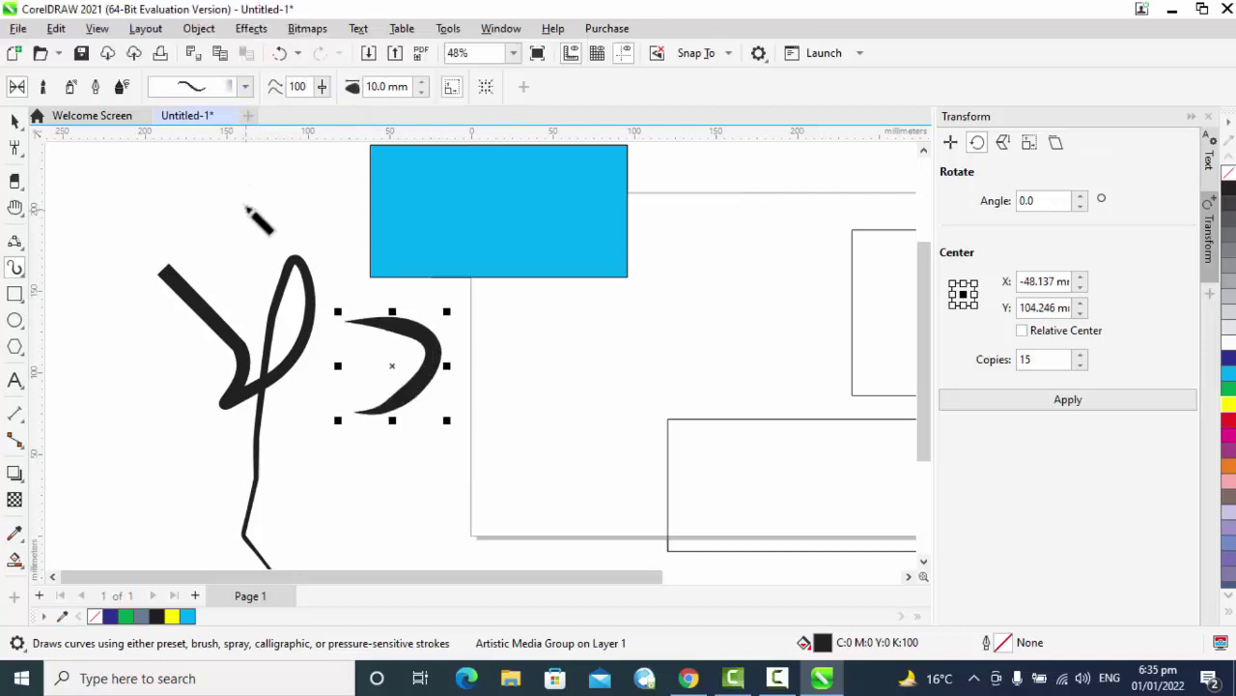
{"action": "mouse_move", "coordinate": [244, 191]}
{"action": "left_mouse_down"}
{"action": "mouse_move", "coordinate": [204, 252]}
{"action": "mouse_move", "coordinate": [112, 283]}
{"action": "mouse_move", "coordinate": [97, 328]}
{"action": "left_mouse_up"}
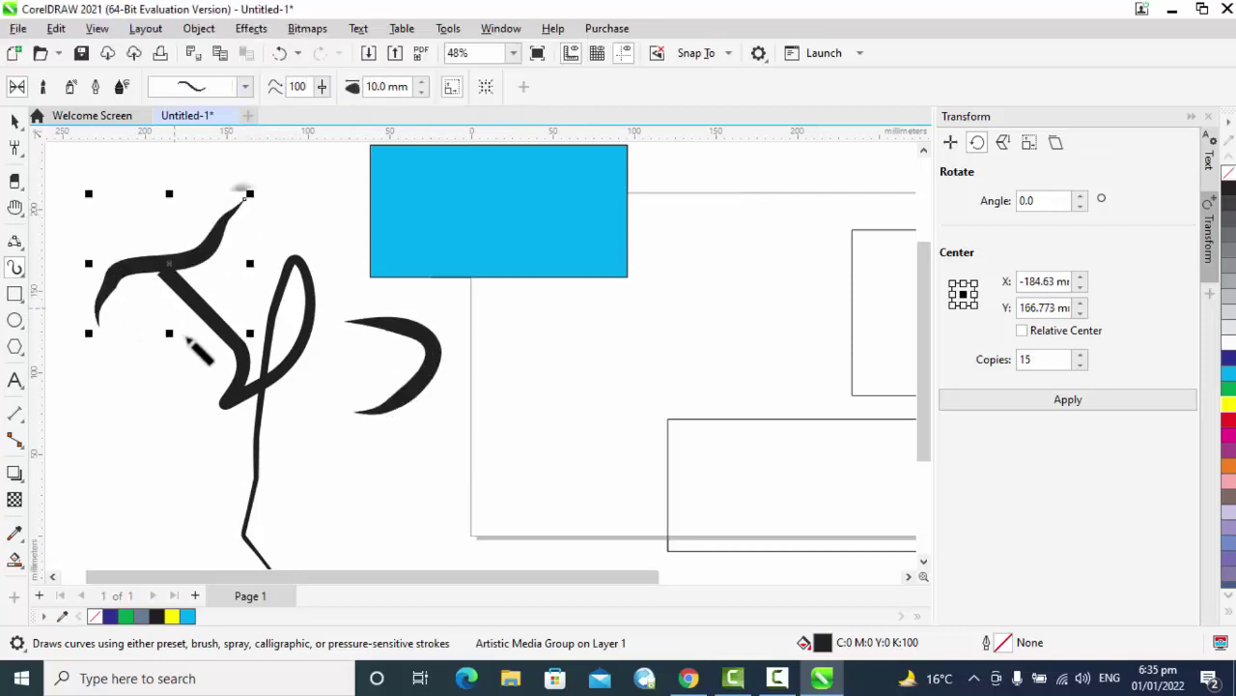
{"action": "mouse_move", "coordinate": [129, 367]}
{"action": "left_mouse_down"}
{"action": "mouse_move", "coordinate": [227, 320]}
{"action": "mouse_move", "coordinate": [270, 404]}
{"action": "left_mouse_up"}
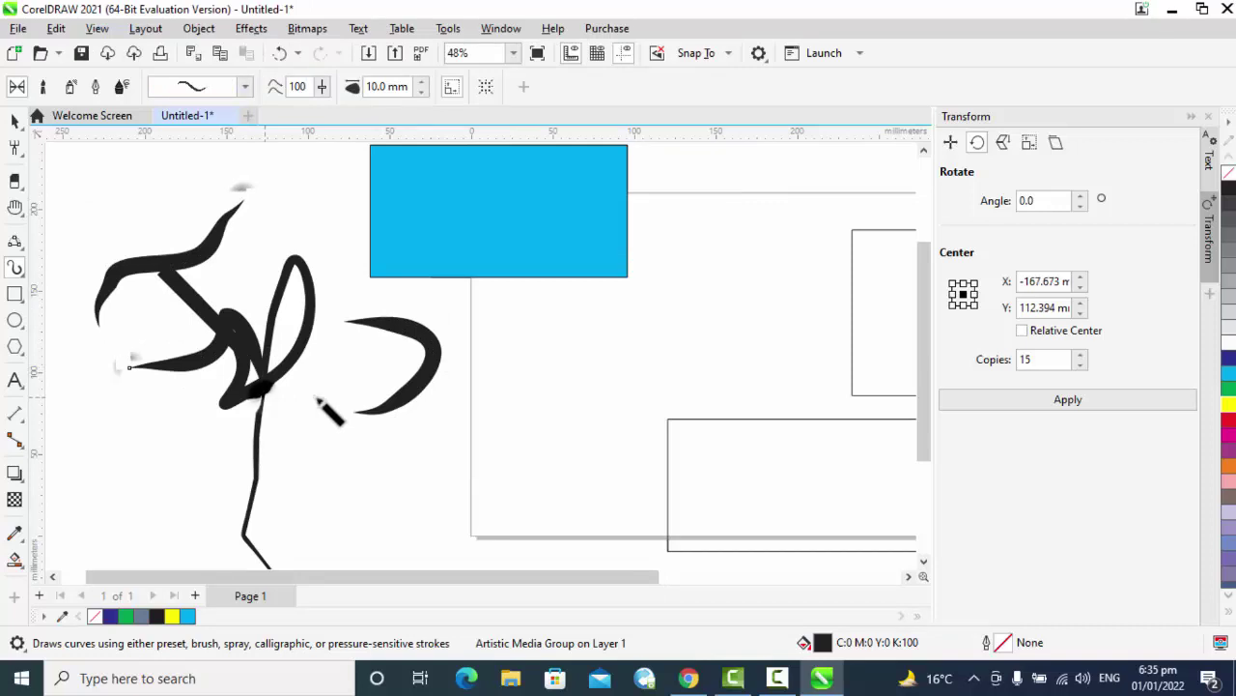
{"action": "mouse_move", "coordinate": [467, 448]}
{"action": "left_mouse_down"}
{"action": "mouse_move", "coordinate": [488, 394]}
{"action": "mouse_move", "coordinate": [562, 373]}
{"action": "mouse_move", "coordinate": [596, 390]}
{"action": "mouse_move", "coordinate": [674, 362]}
{"action": "mouse_move", "coordinate": [660, 326]}
{"action": "mouse_move", "coordinate": [626, 328]}
{"action": "left_mouse_up"}
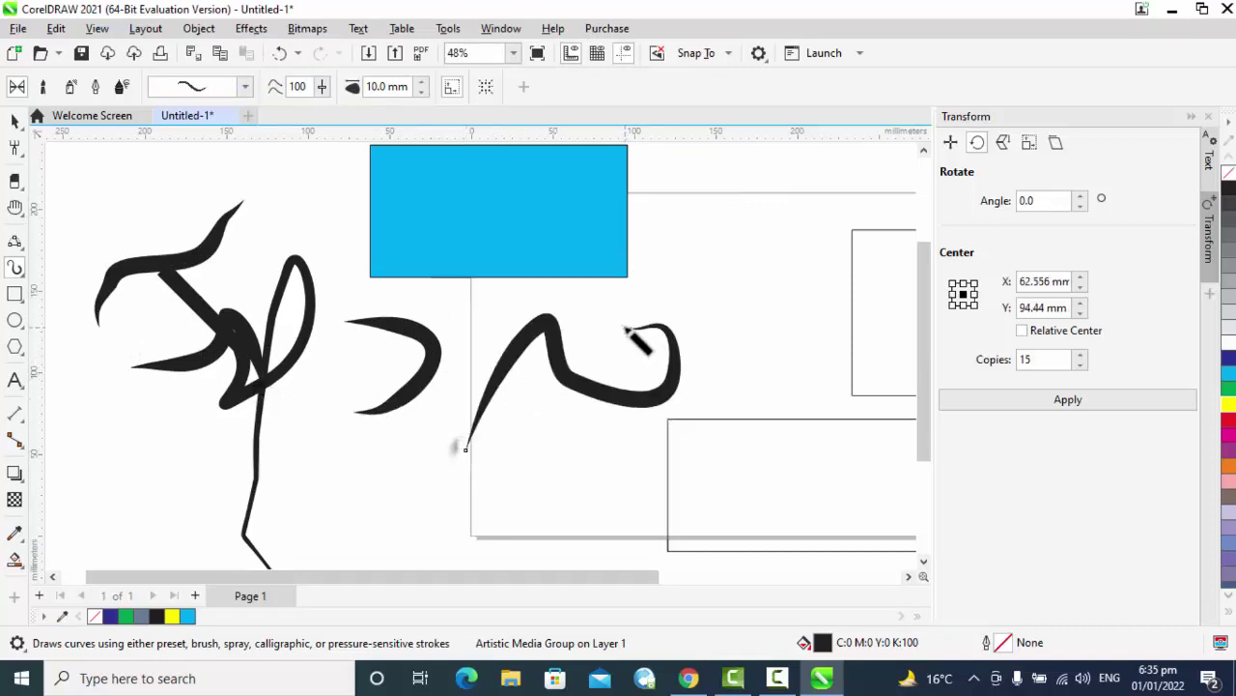
- Undo all the Artistic Media strokes and their preset changes
{"action": "key", "text": "ctrl+z"}
{"action": "key", "text": "ctrl+z"}
{"action": "key", "text": "ctrl+z"}
{"action": "key", "text": "ctrl+z"}
{"action": "key", "text": "ctrl+z"}
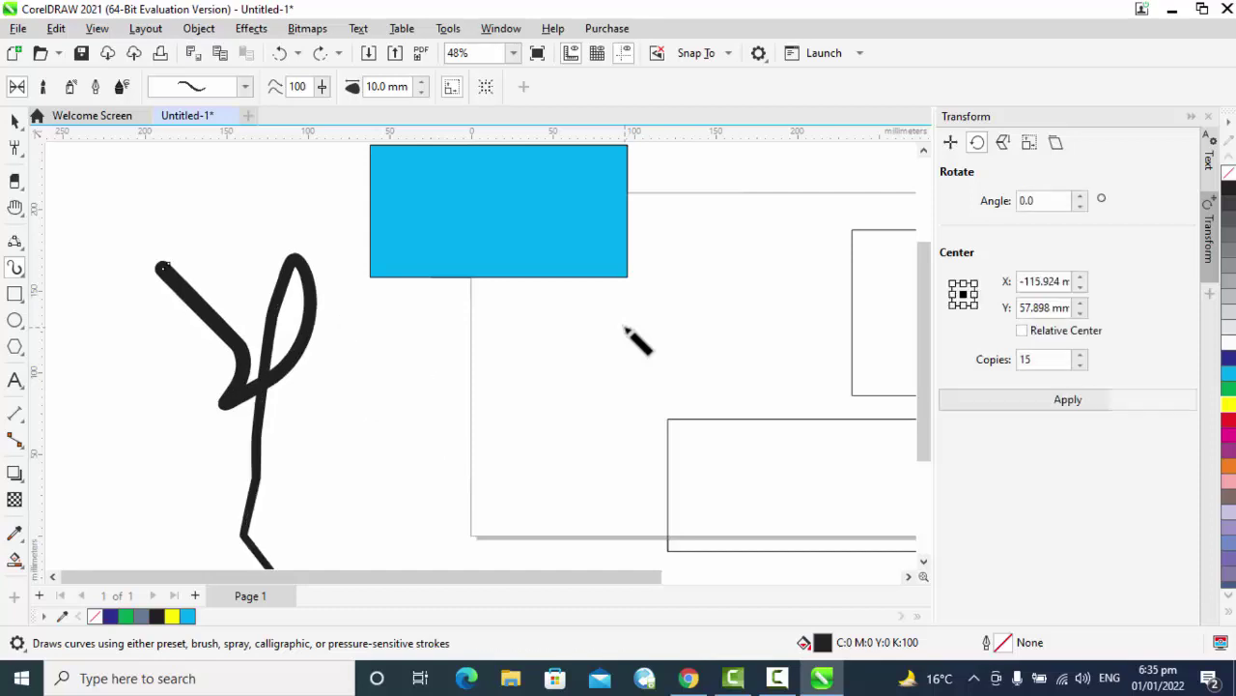
{"action": "key", "text": "ctrl+z"}
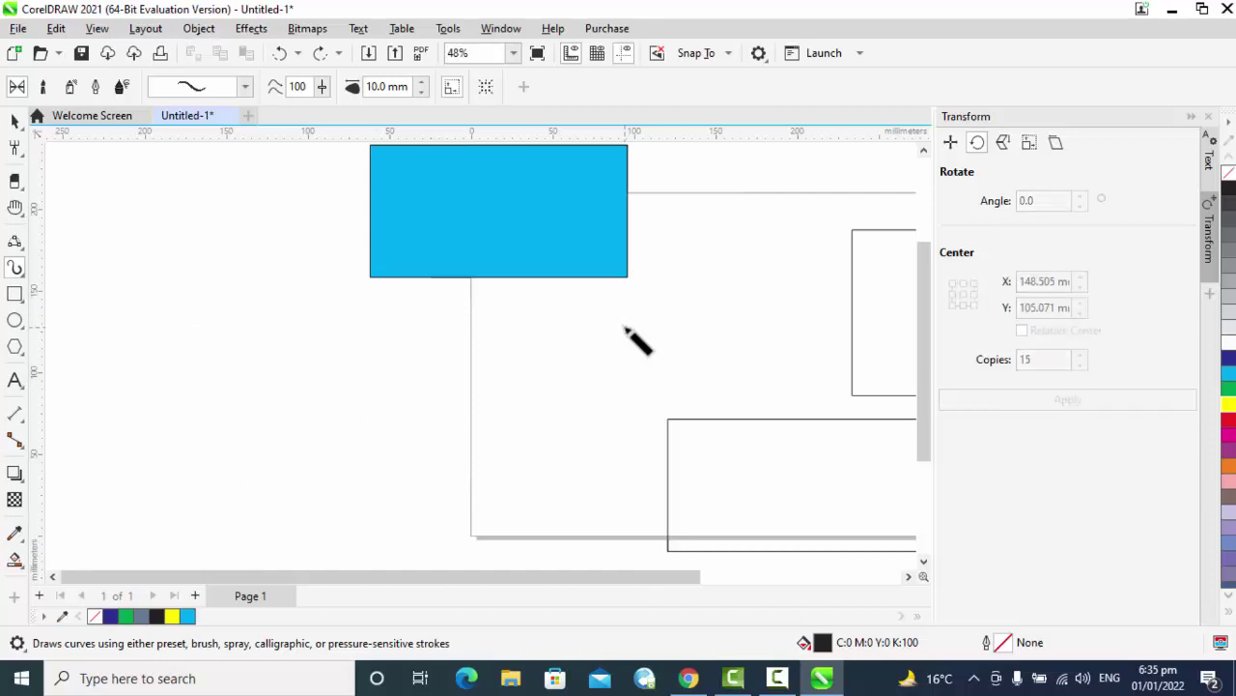
- Sketch a teardrop-shaped closed loop with LiveSketch in the empty area left of the cyan rectangle, and undo it
{"action": "left_click", "coordinate": [18, 273]}
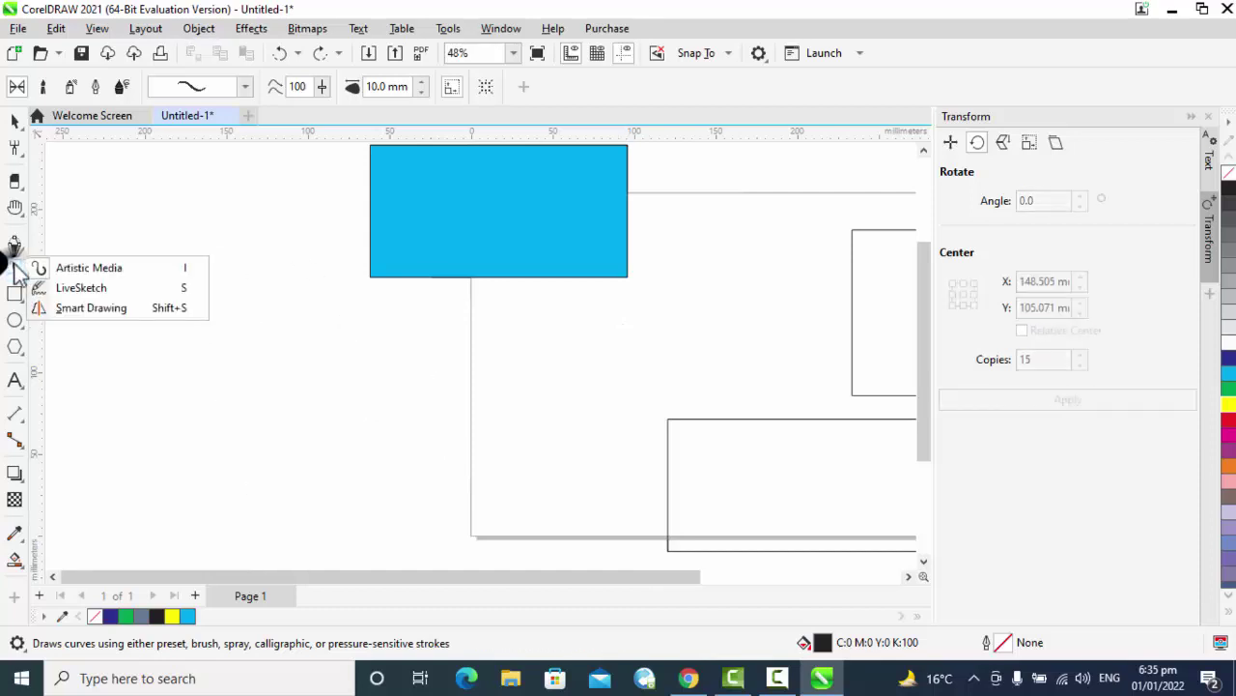
{"action": "left_click", "coordinate": [70, 290]}
{"action": "mouse_move", "coordinate": [142, 267]}
{"action": "left_mouse_down"}
{"action": "mouse_move", "coordinate": [147, 363]}
{"action": "mouse_move", "coordinate": [189, 354]}
{"action": "mouse_move", "coordinate": [150, 265]}
{"action": "left_mouse_up"}
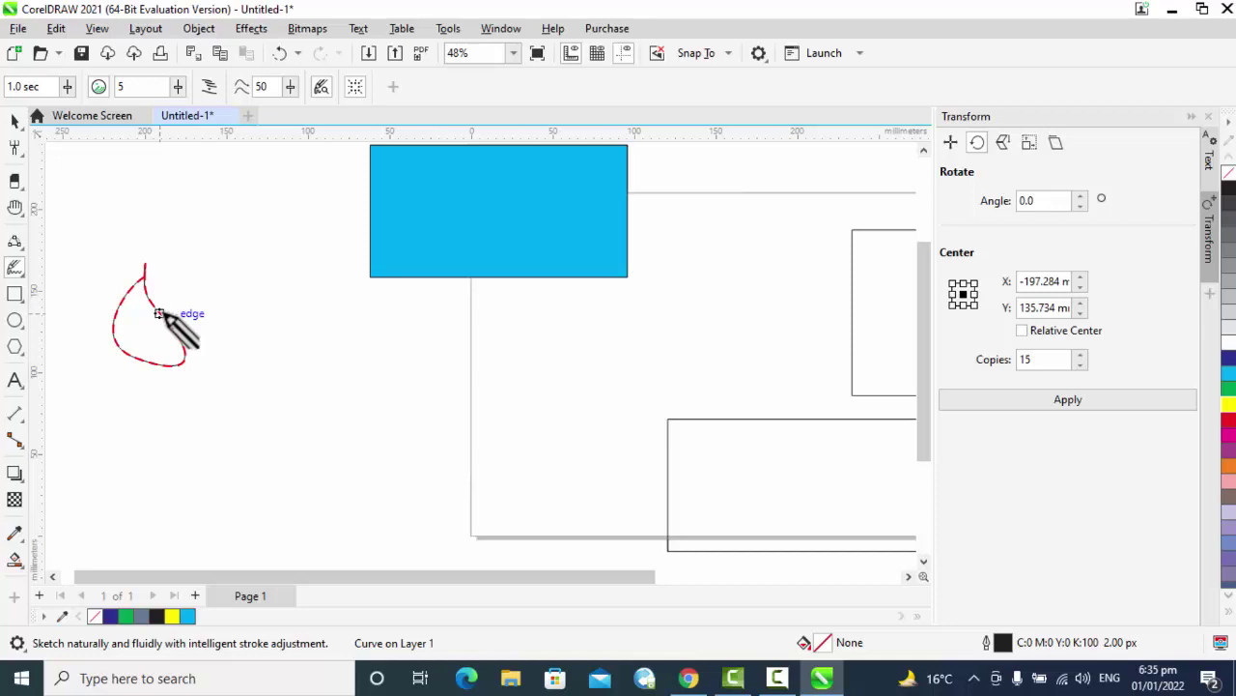
{"action": "key", "text": "ctrl+z"}
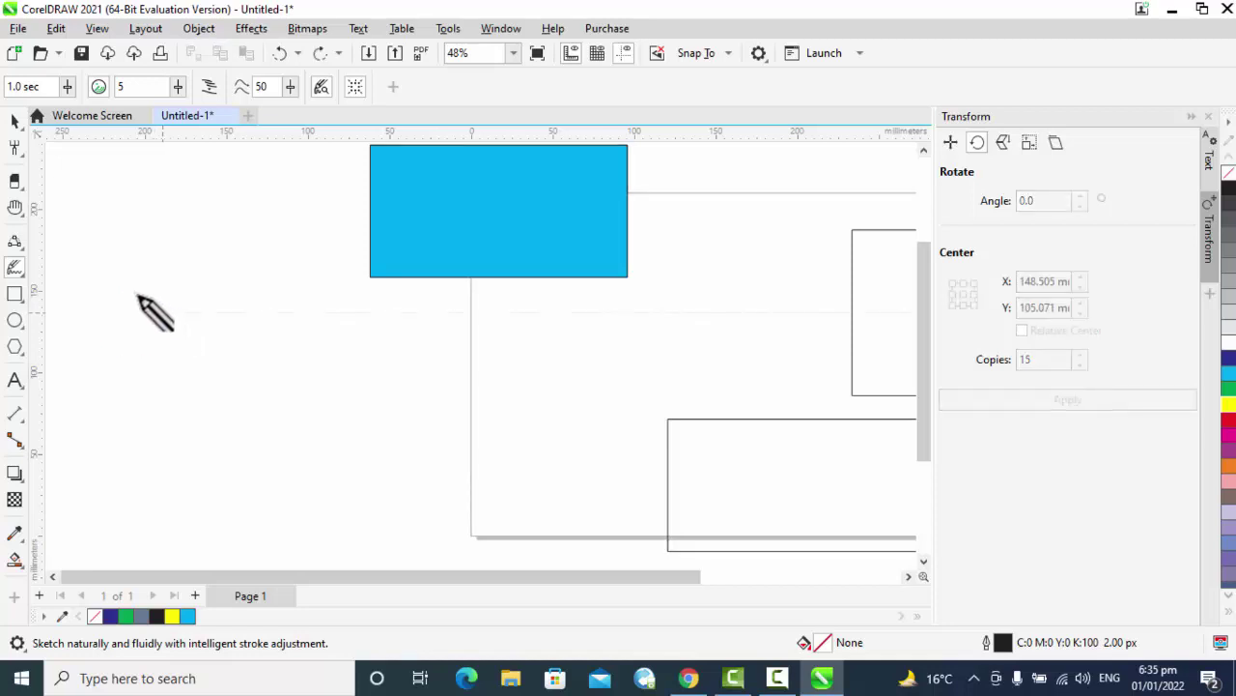
- Draw a triangle, a rectangle, a rounded irregular shape and a circle with Smart Drawing, left of and below the cyan rectangle
{"action": "left_click", "coordinate": [18, 265]}
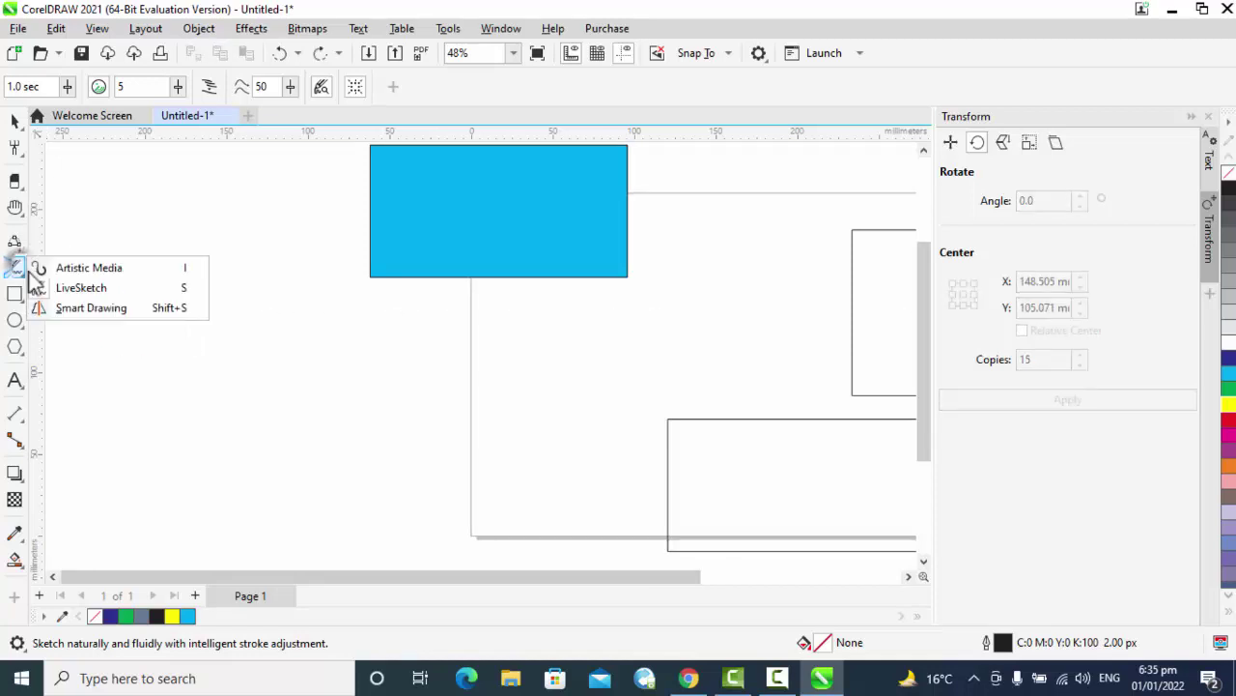
{"action": "left_click", "coordinate": [103, 310]}
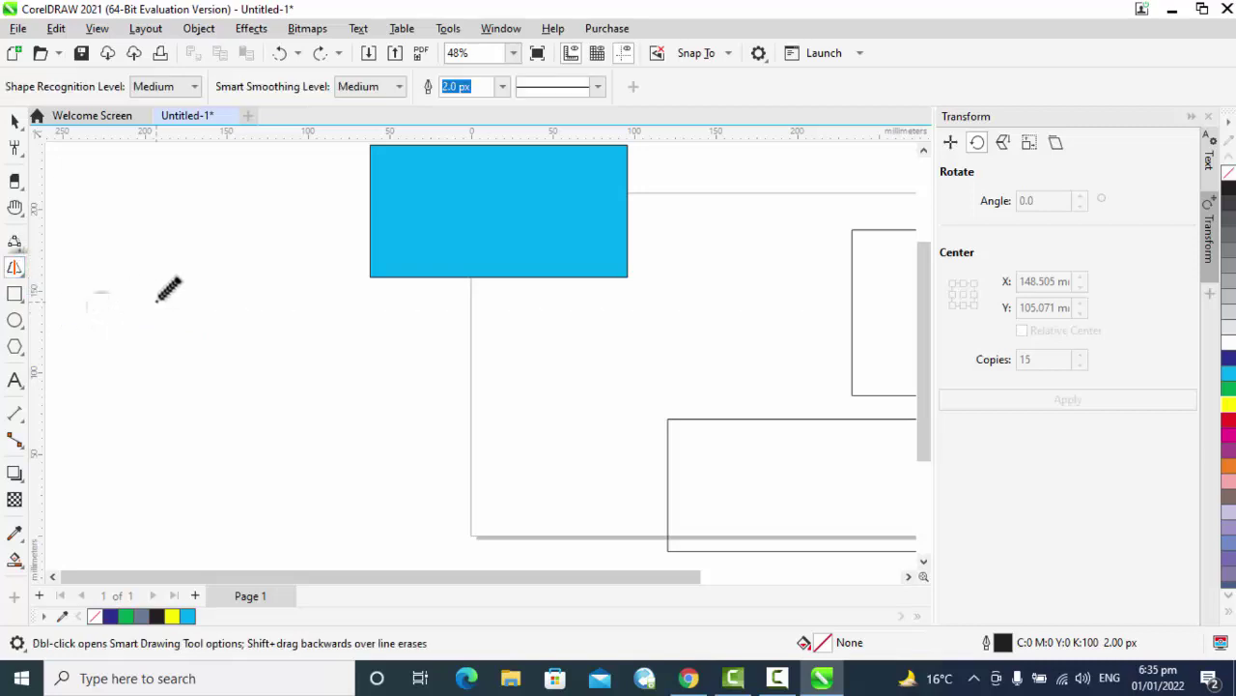
{"action": "mouse_move", "coordinate": [155, 302]}
{"action": "left_mouse_down"}
{"action": "mouse_move", "coordinate": [64, 410]}
{"action": "mouse_move", "coordinate": [229, 395]}
{"action": "mouse_move", "coordinate": [173, 306]}
{"action": "left_mouse_up"}
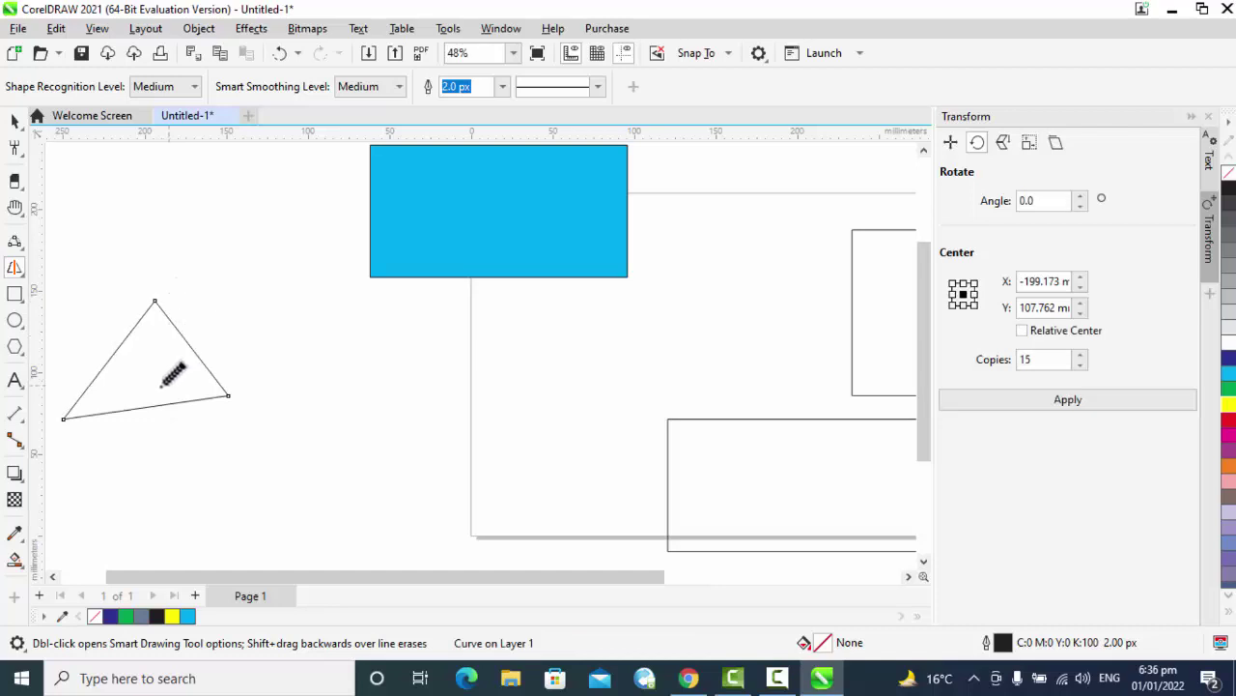
{"action": "mouse_move", "coordinate": [371, 319]}
{"action": "left_mouse_down"}
{"action": "mouse_move", "coordinate": [386, 400]}
{"action": "mouse_move", "coordinate": [595, 377]}
{"action": "mouse_move", "coordinate": [580, 311]}
{"action": "mouse_move", "coordinate": [429, 302]}
{"action": "mouse_move", "coordinate": [371, 319]}
{"action": "left_mouse_up"}
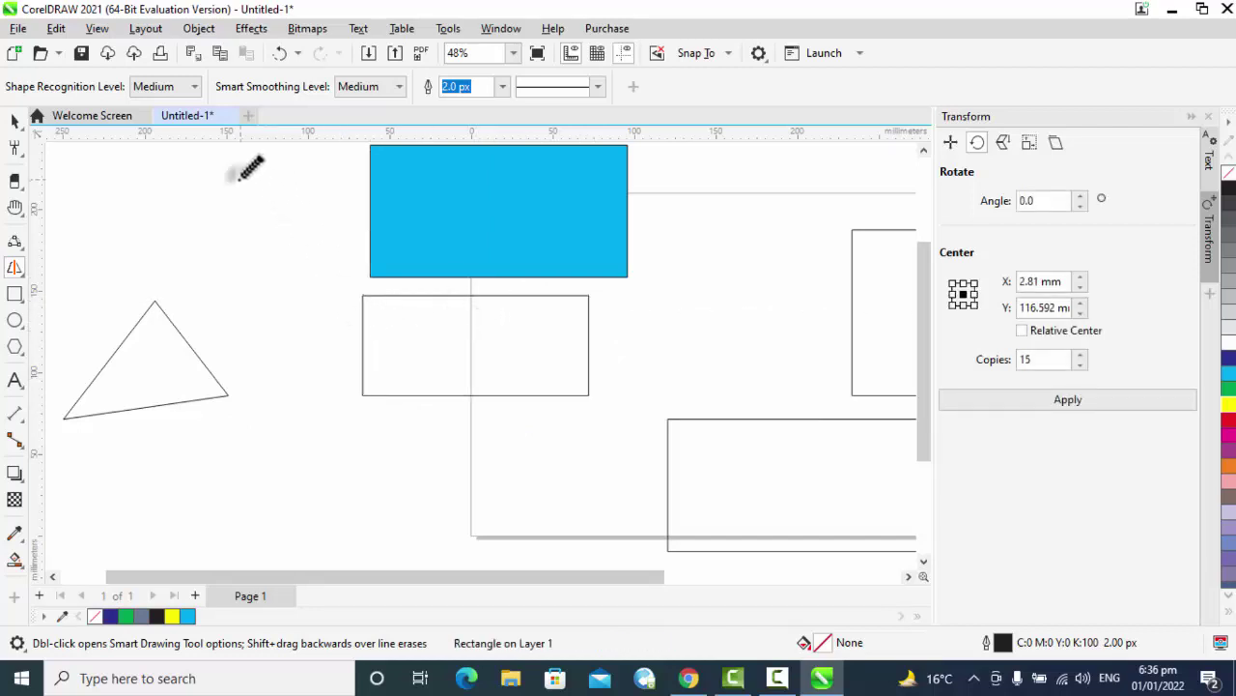
{"action": "mouse_move", "coordinate": [232, 179]}
{"action": "left_mouse_down"}
{"action": "mouse_move", "coordinate": [227, 225]}
{"action": "mouse_move", "coordinate": [245, 239]}
{"action": "mouse_move", "coordinate": [291, 247]}
{"action": "mouse_move", "coordinate": [321, 225]}
{"action": "mouse_move", "coordinate": [324, 190]}
{"action": "mouse_move", "coordinate": [230, 180]}
{"action": "left_mouse_up"}
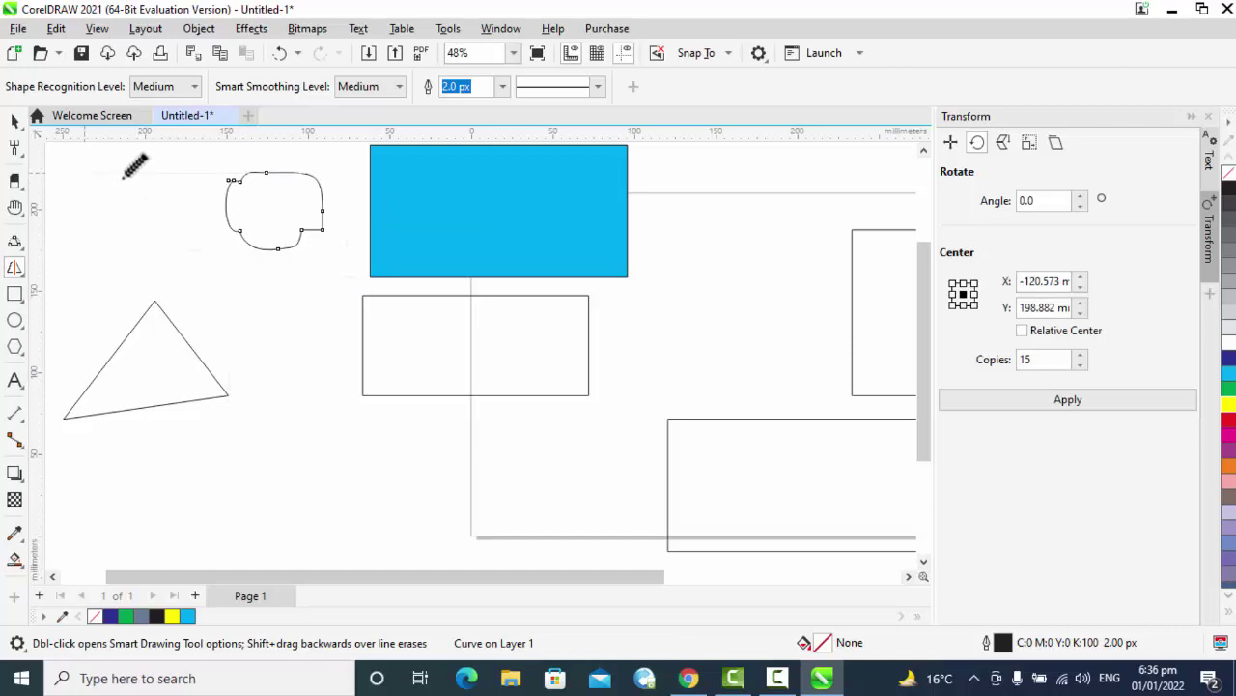
{"action": "mouse_move", "coordinate": [114, 176]}
{"action": "left_mouse_down"}
{"action": "mouse_move", "coordinate": [77, 229]}
{"action": "mouse_move", "coordinate": [173, 293]}
{"action": "mouse_move", "coordinate": [206, 211]}
{"action": "mouse_move", "coordinate": [112, 176]}
{"action": "left_mouse_up"}
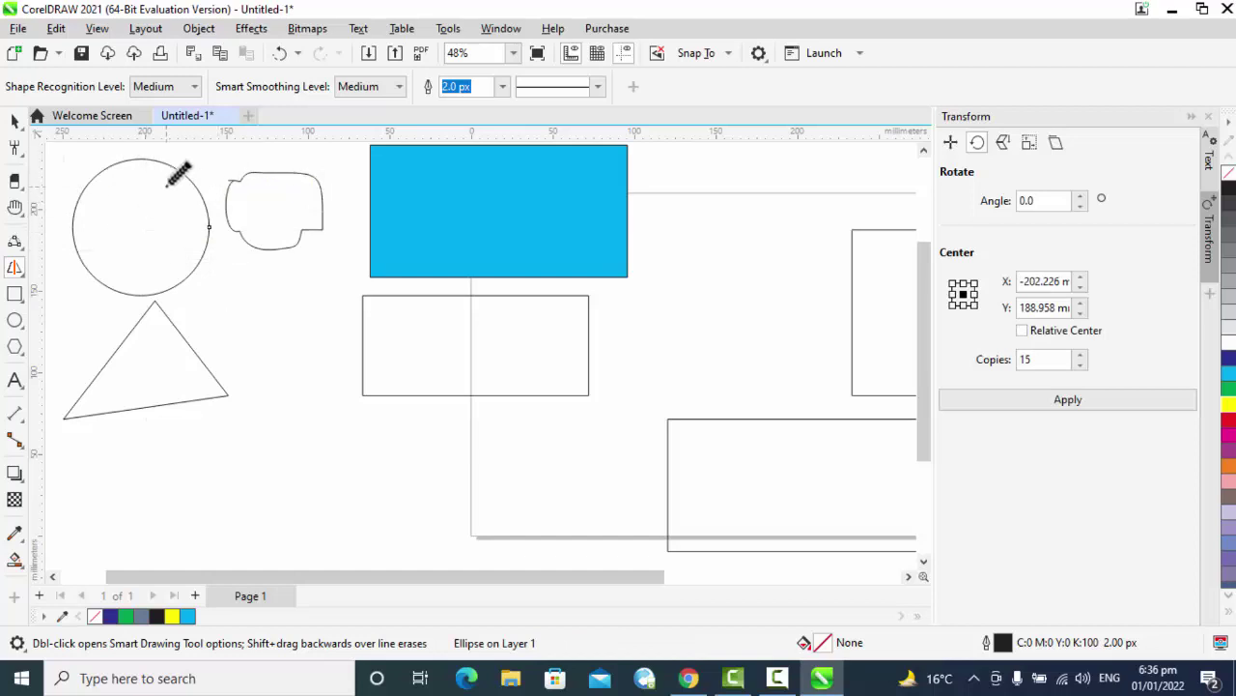
- Undo the four Smart Drawing shapes
{"action": "key", "text": "ctrl+z"}
{"action": "key", "text": "ctrl+z"}
{"action": "key", "text": "ctrl+z"}
{"action": "key", "text": "ctrl+z"}
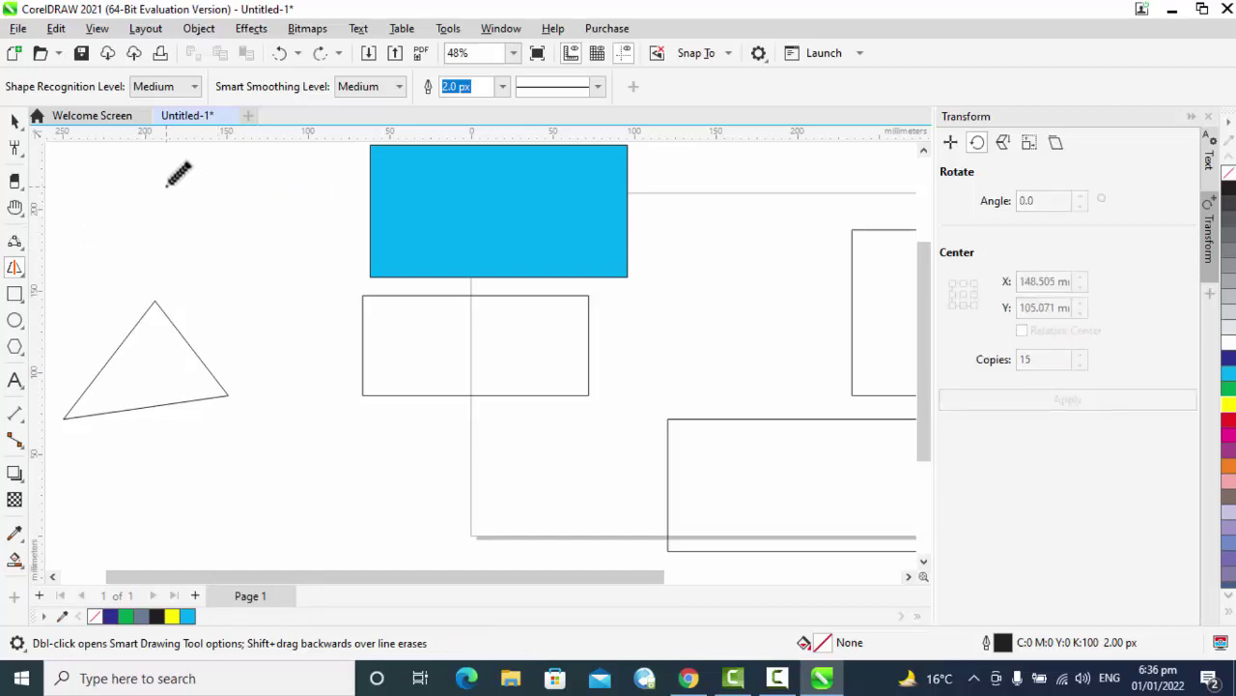
{"action": "left_click", "coordinate": [15, 271]}
{"action": "left_click", "coordinate": [18, 297]}
{"action": "left_click", "coordinate": [17, 297]}
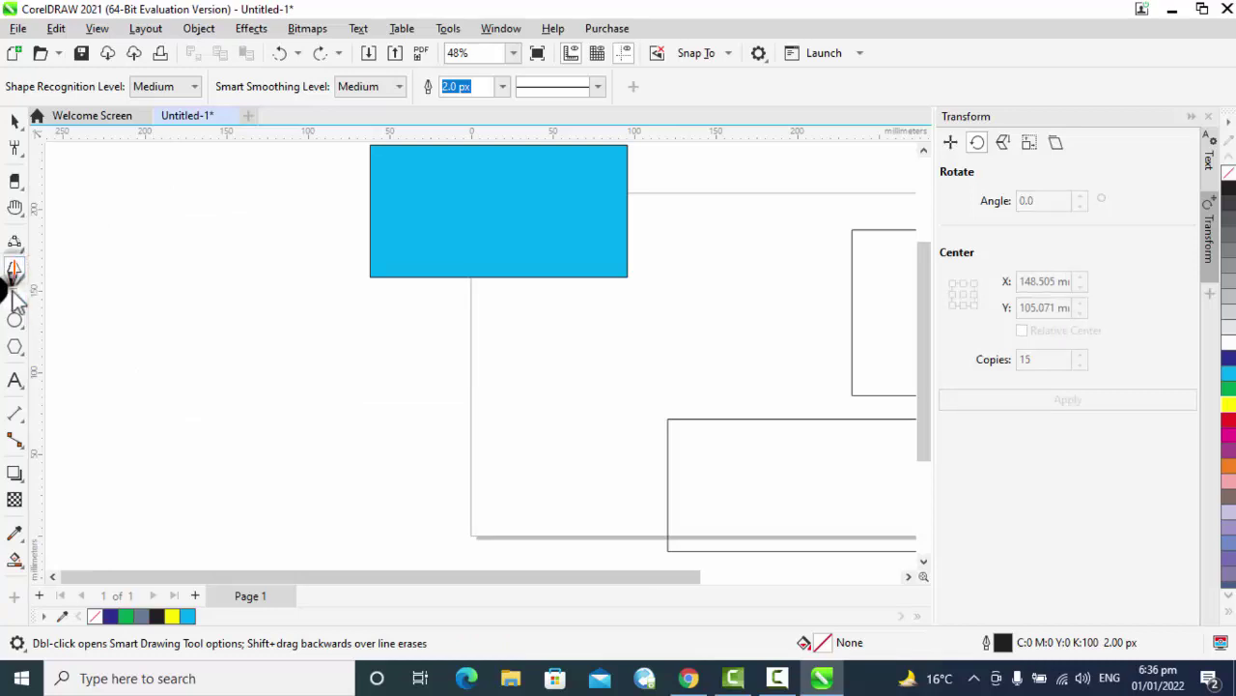
{"action": "left_click", "coordinate": [20, 298]}
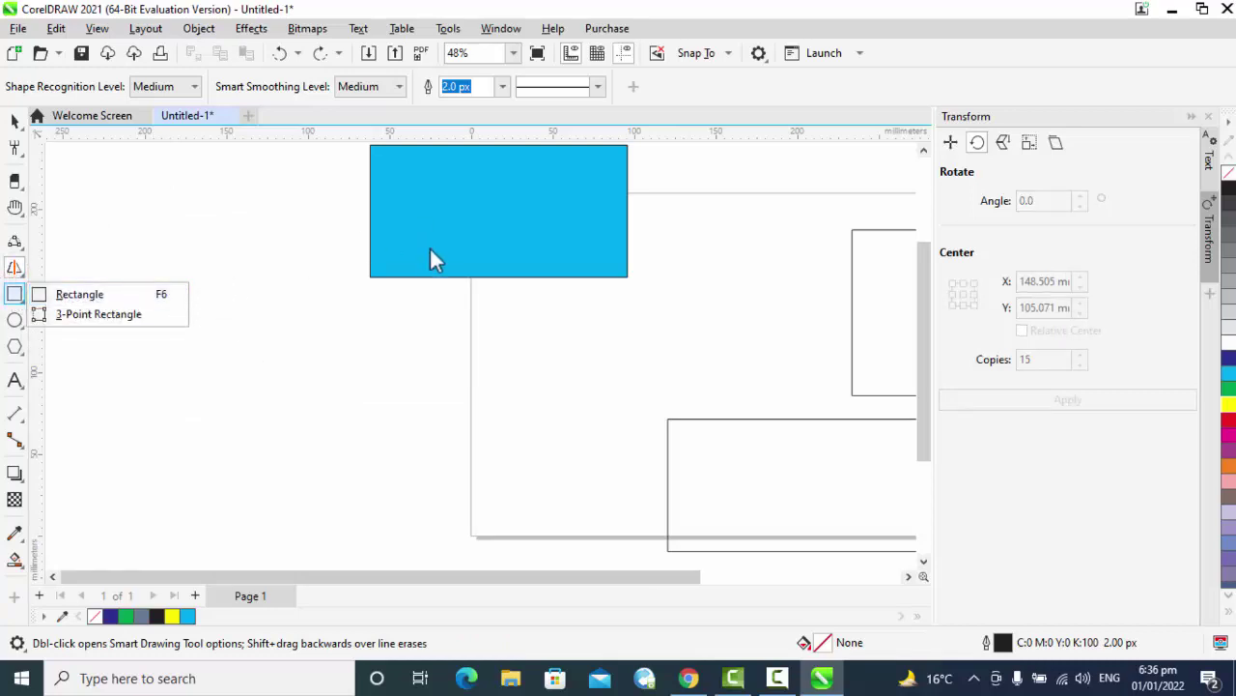
{"action": "mouse_move", "coordinate": [303, 364]}
{"action": "left_mouse_down"}
{"action": "mouse_move", "coordinate": [375, 401]}
{"action": "mouse_move", "coordinate": [431, 384]}
{"action": "mouse_move", "coordinate": [329, 321]}
{"action": "mouse_move", "coordinate": [303, 362]}
{"action": "left_mouse_up"}
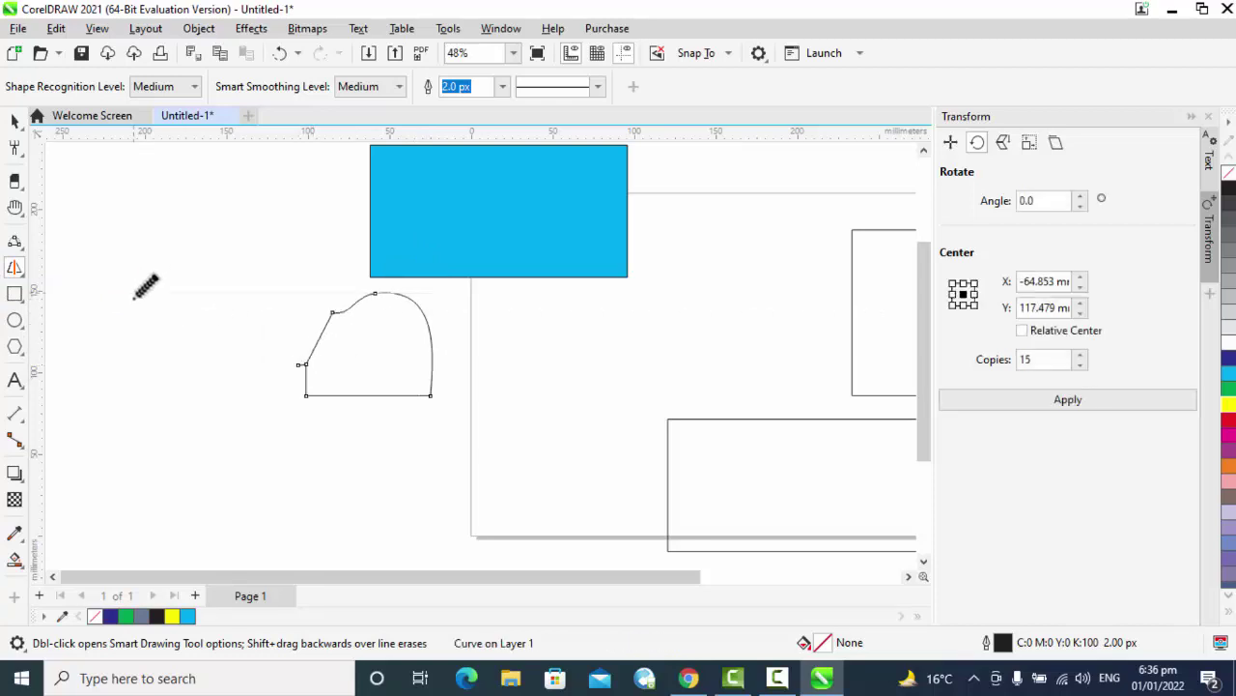
{"action": "key", "text": "Delete"}
- Draw a rectangle about 74 mm wide and 33 mm high in the empty area below and left of the cyan rectangle
{"action": "left_click", "coordinate": [15, 294]}
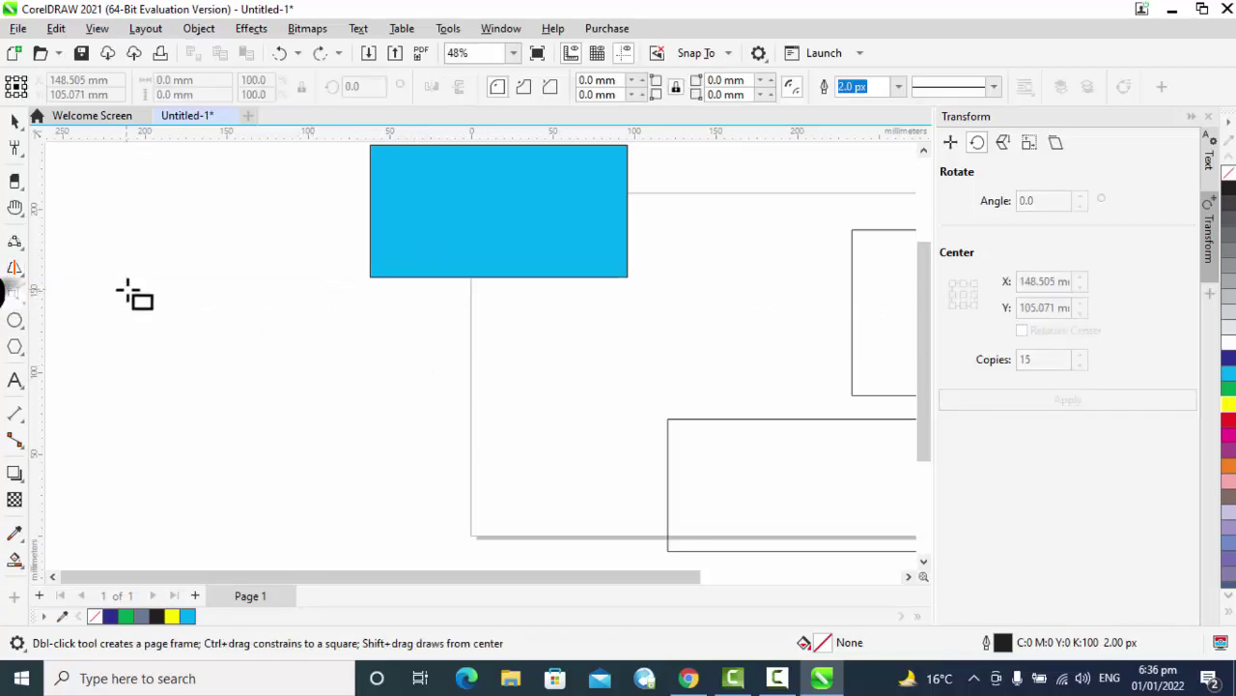
{"action": "left_click_drag", "start_coordinate": [123, 289], "coordinate": [144, 334]}
{"action": "left_click_drag", "start_coordinate": [226, 334], "coordinate": [249, 343]}
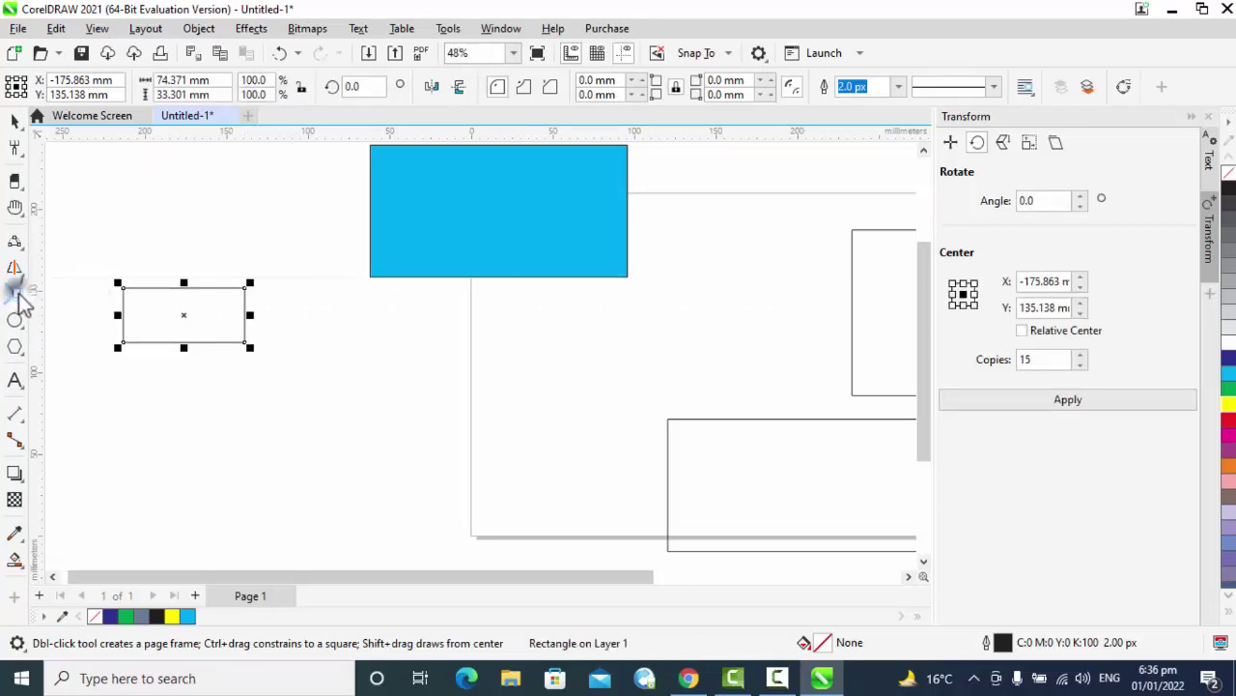
- Draw a narrow upright 3-point rectangle about 107 mm high across the small rectangle, and stretch it both ways to about 164 mm wide
{"action": "left_click", "coordinate": [18, 293]}
{"action": "left_click", "coordinate": [58, 314]}
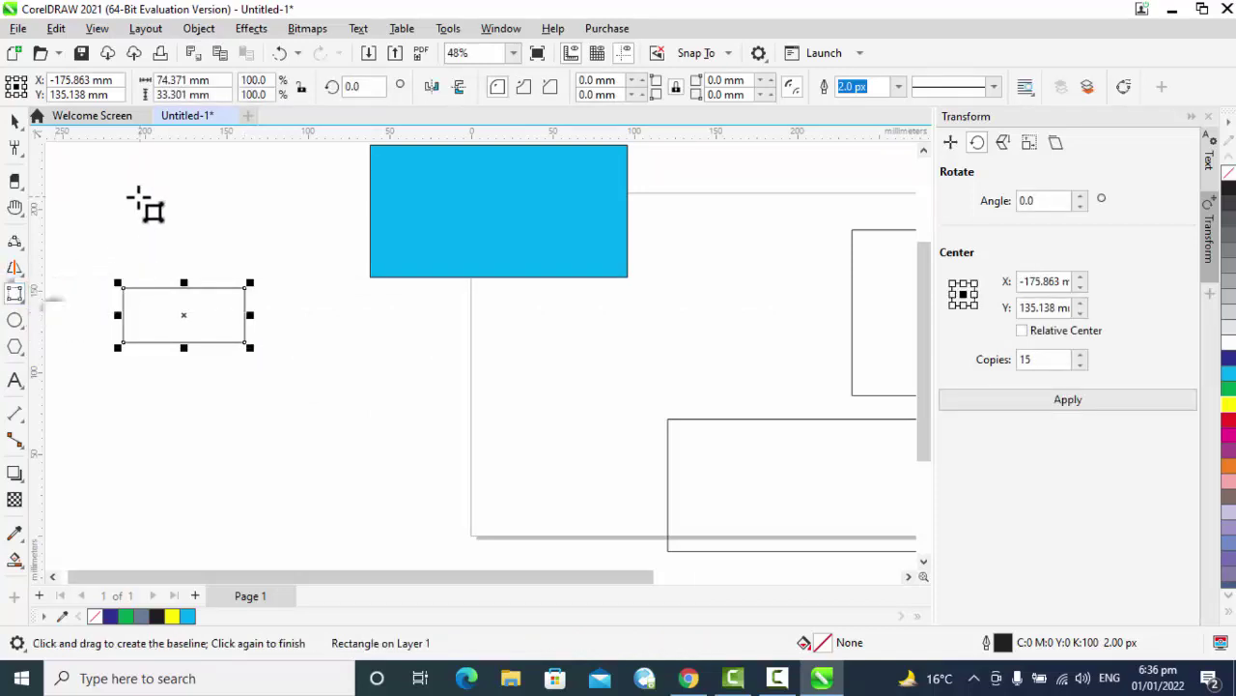
{"action": "left_click_drag", "start_coordinate": [138, 198], "coordinate": [207, 167]}
{"action": "left_click_drag", "start_coordinate": [208, 167], "coordinate": [205, 346]}
{"action": "left_click", "coordinate": [202, 343]}
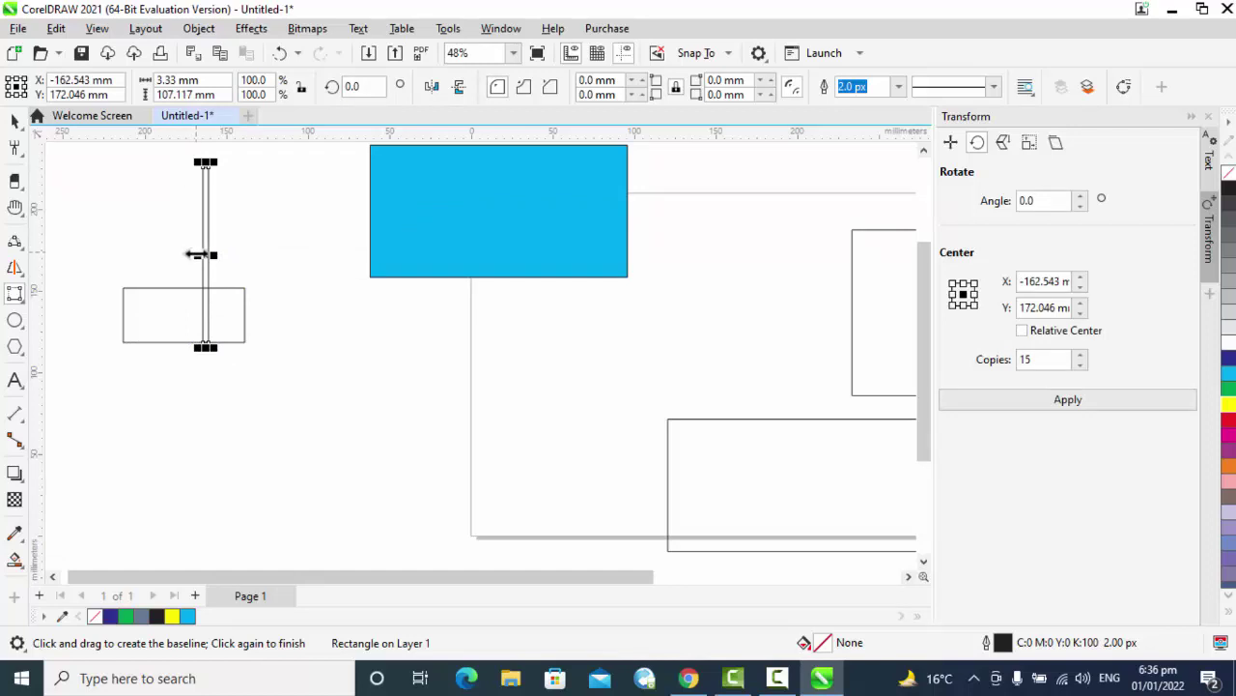
{"action": "left_click_drag", "start_coordinate": [196, 254], "coordinate": [82, 254]}
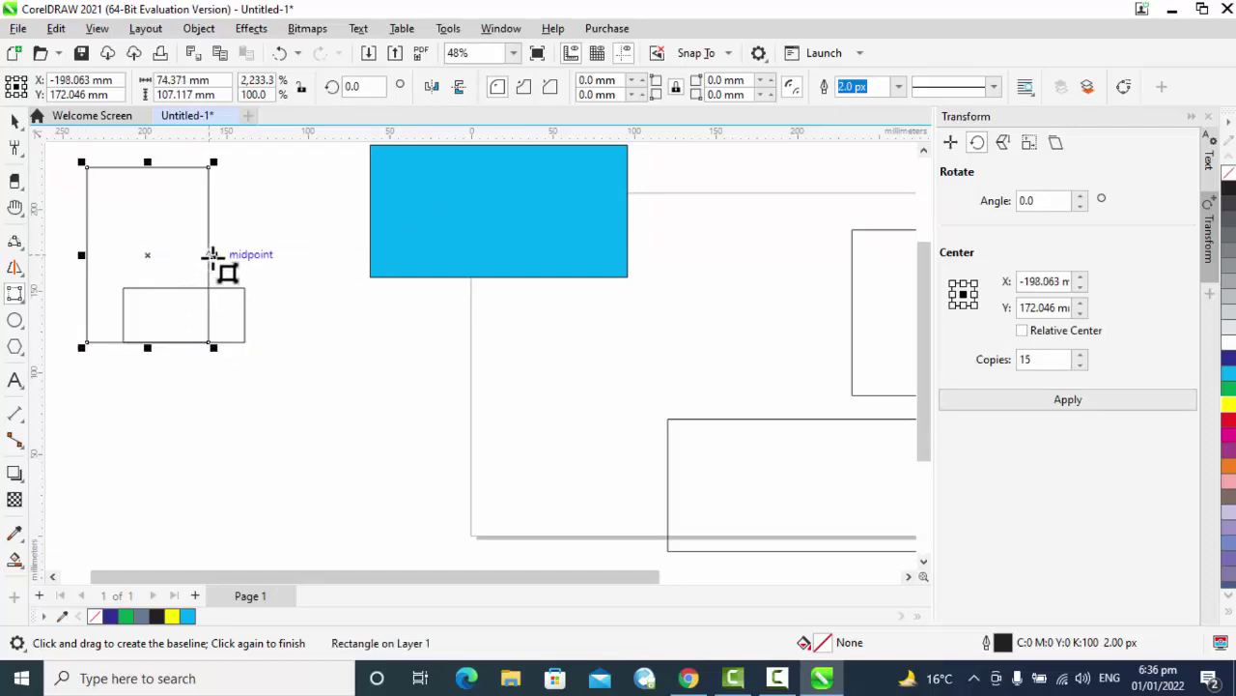
{"action": "left_click_drag", "start_coordinate": [212, 254], "coordinate": [361, 255]}
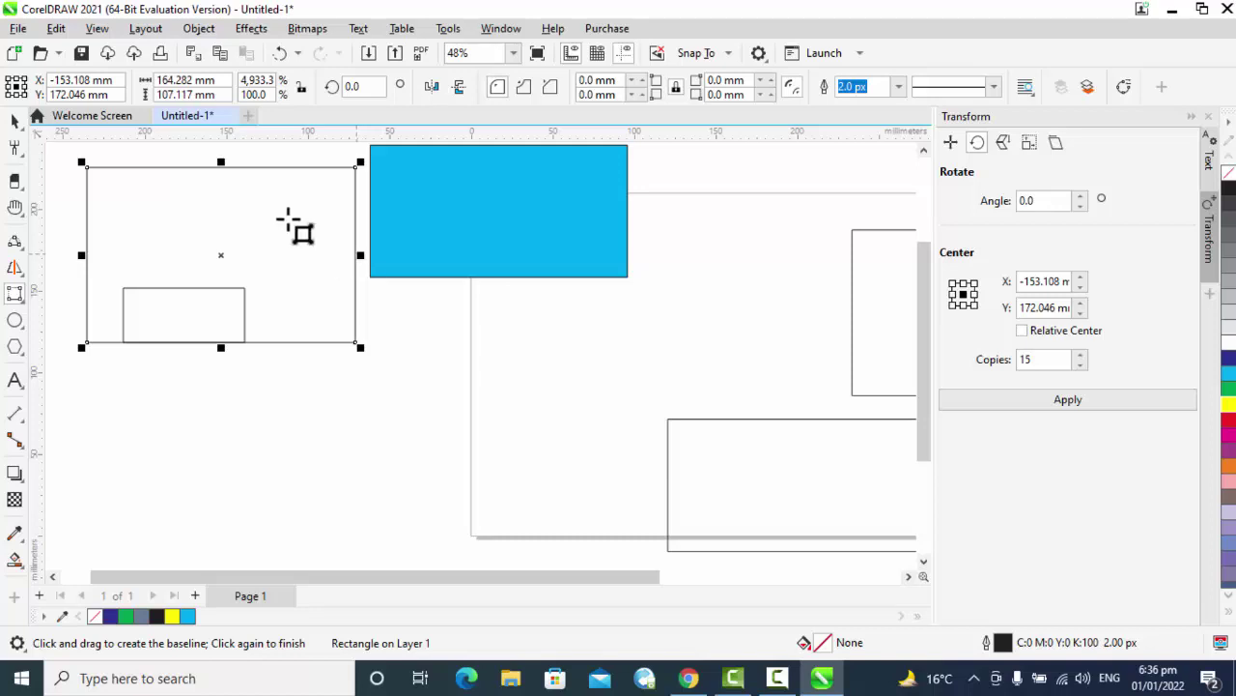
- Undo both rectangles drawn left of the cyan rectangle, including the stretching of the larger one
{"action": "left_click", "coordinate": [15, 117]}
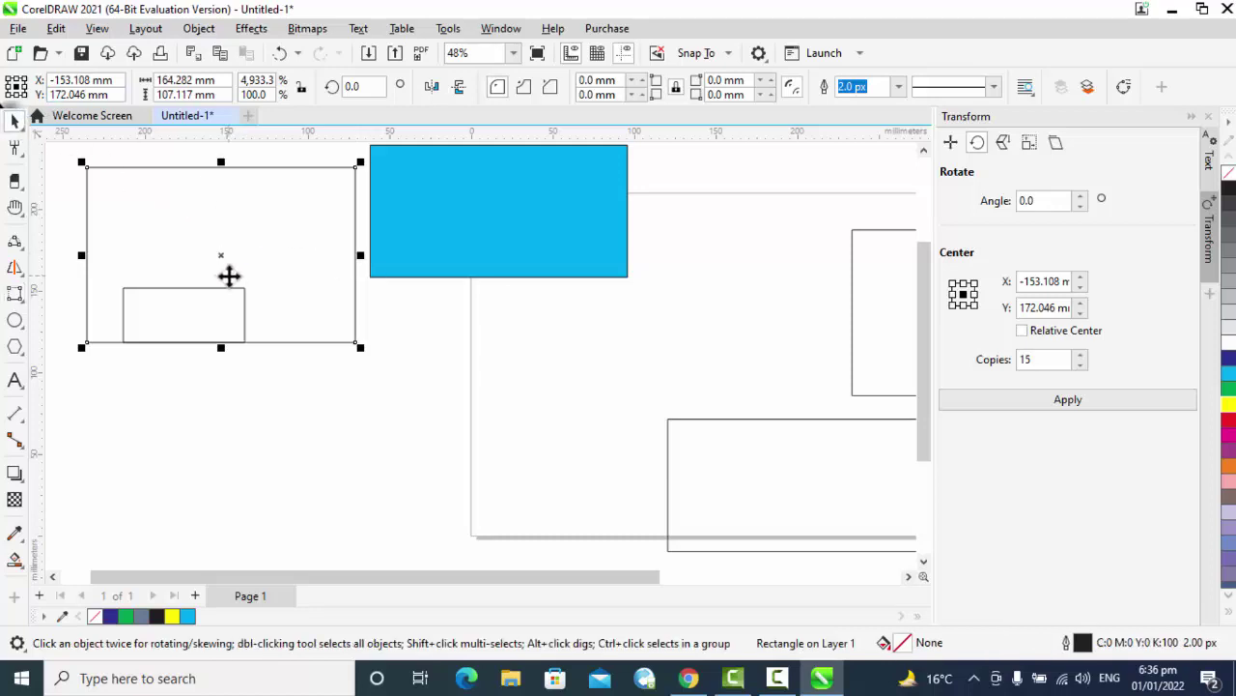
{"action": "key", "text": "ctrl+z"}
{"action": "key", "text": "ctrl+z"}
{"action": "key", "text": "ctrl+z"}
{"action": "key", "text": "ctrl+z"}
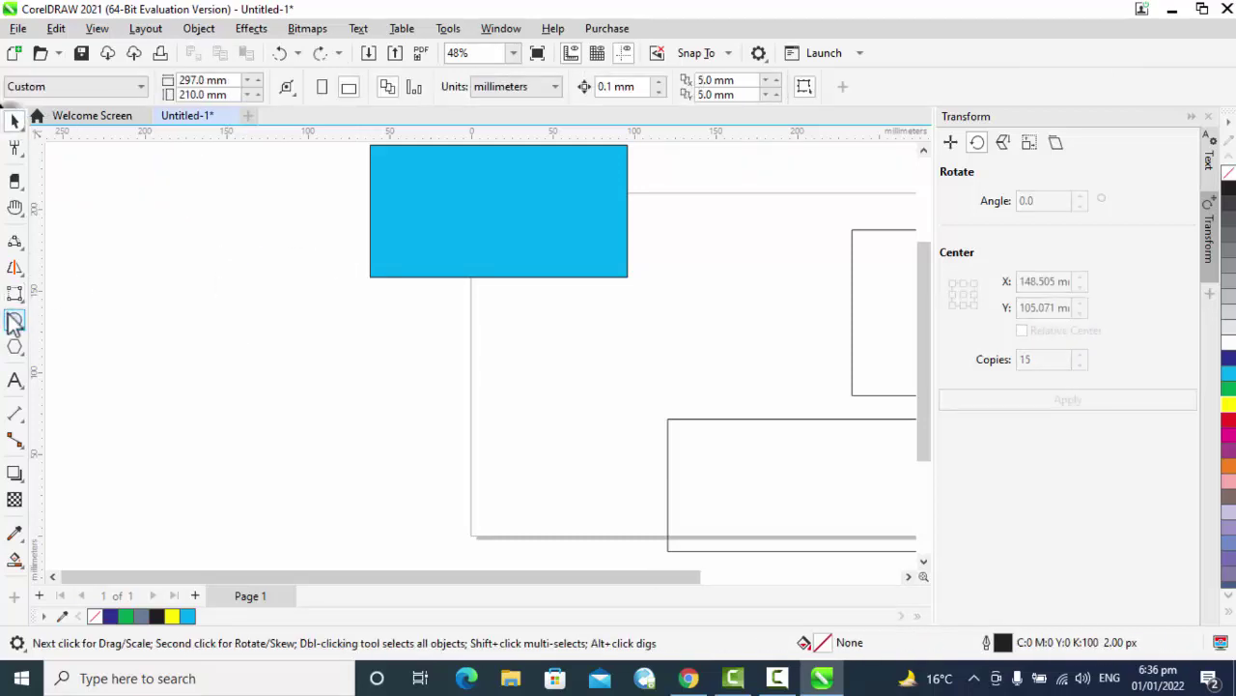
- Open the choice of ellipse drawing tools
{"action": "left_click", "coordinate": [13, 320]}
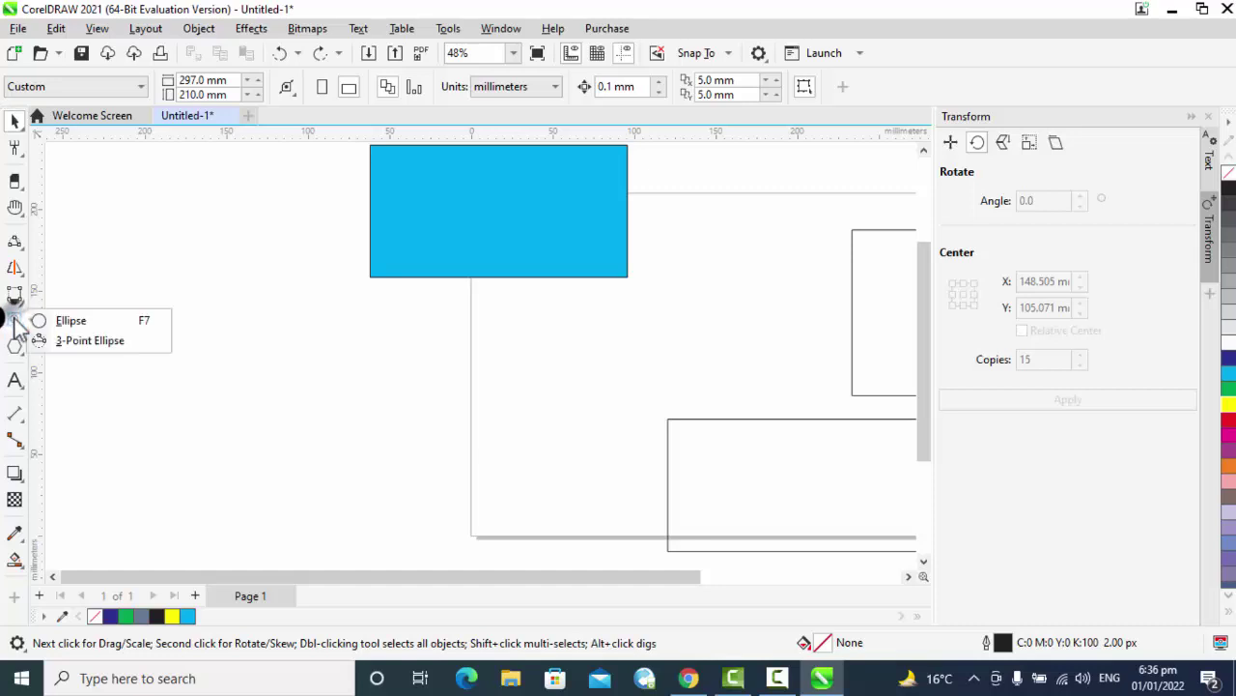
- Draw a circle about 144 mm across, an ellipse about 181 by 101 mm, and another circle about 208 mm across
{"action": "left_click", "coordinate": [70, 323]}
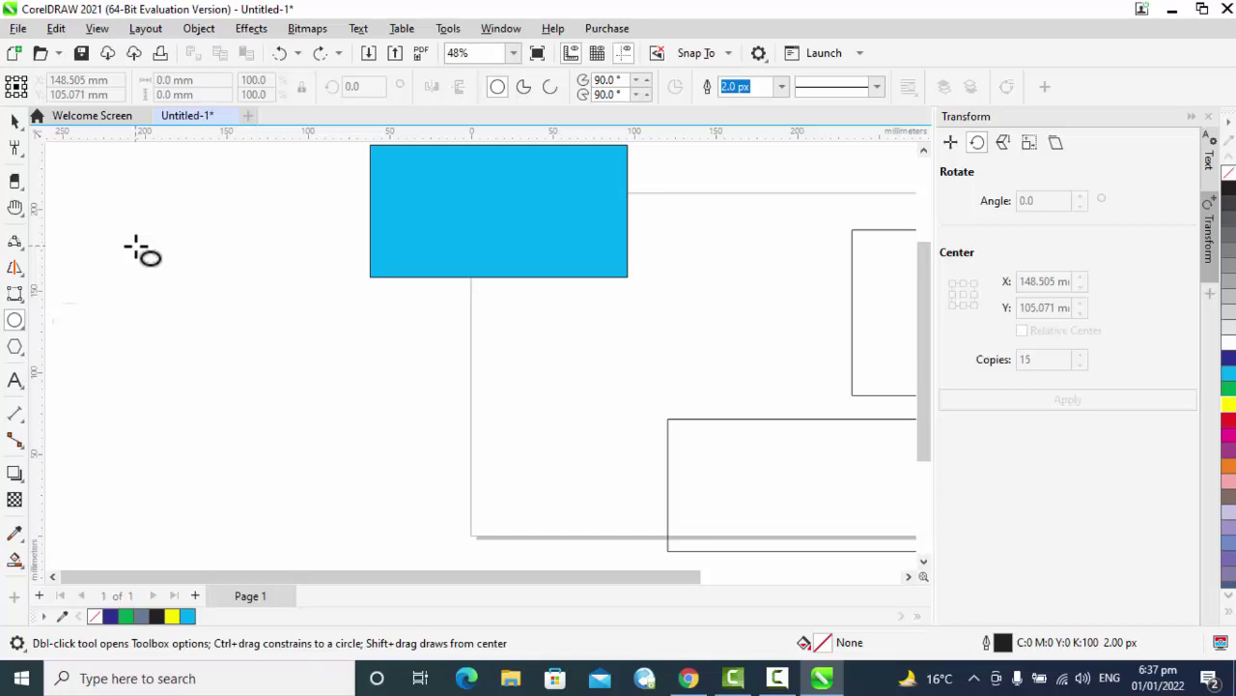
{"action": "left_click_drag", "start_coordinate": [136, 247], "coordinate": [372, 439]}
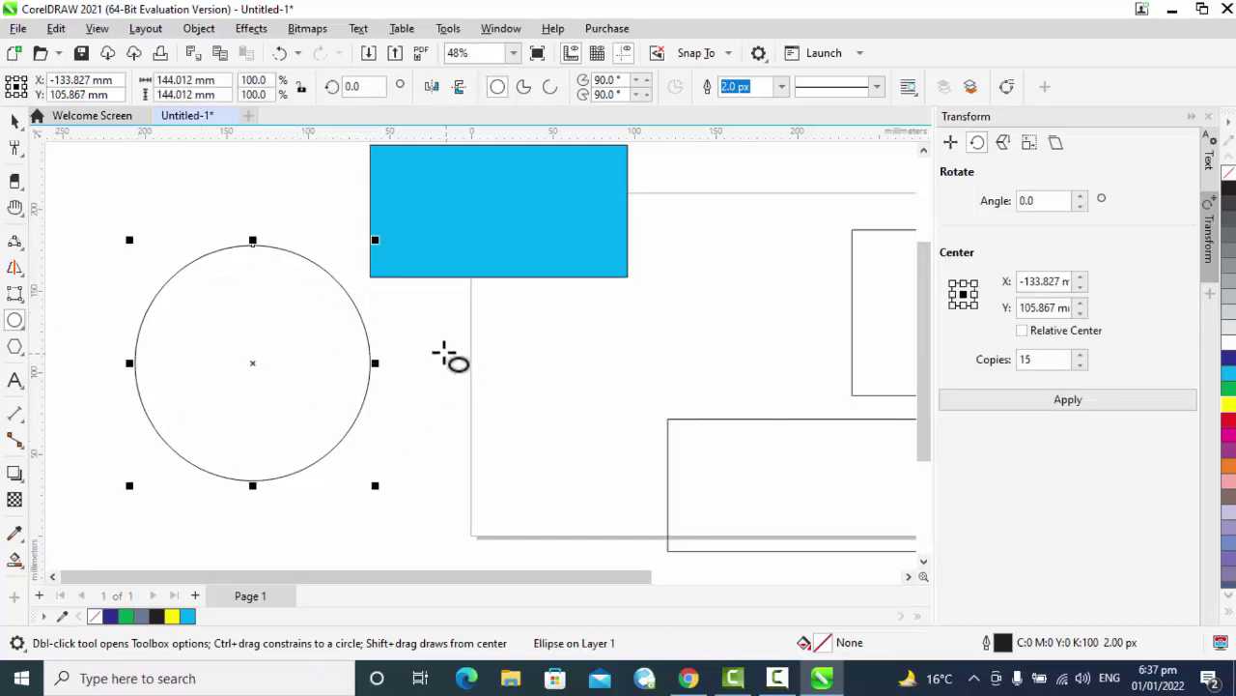
{"action": "left_click_drag", "start_coordinate": [429, 325], "coordinate": [726, 492]}
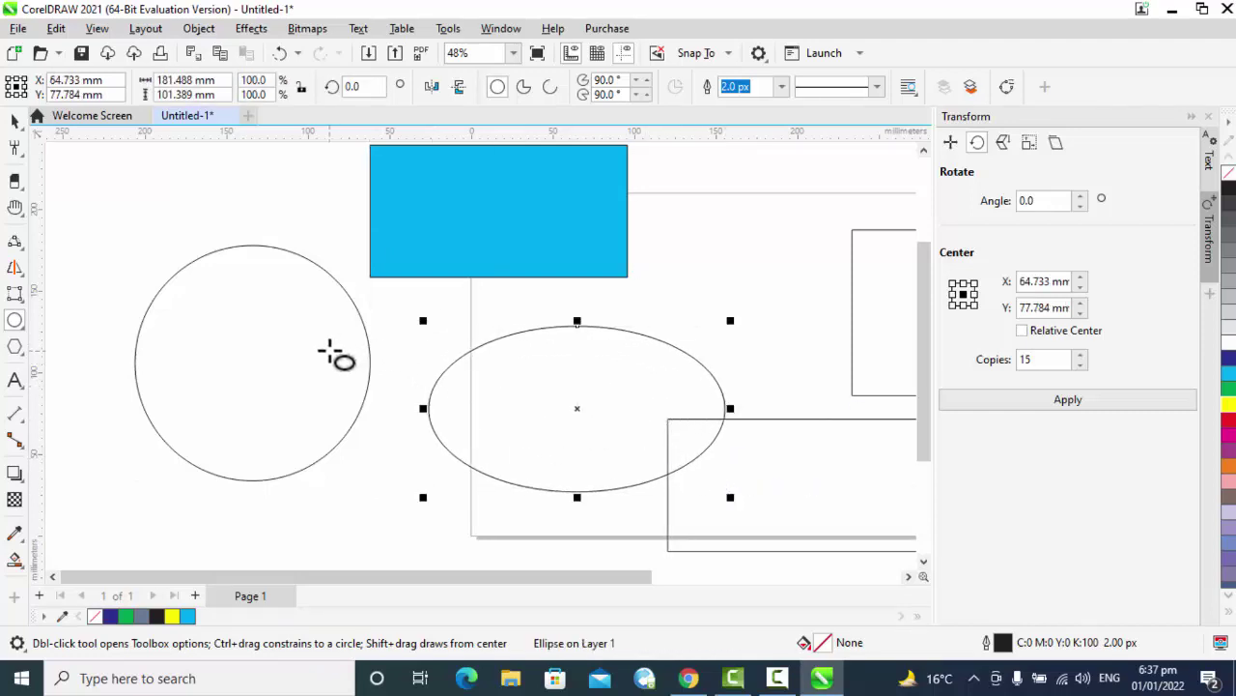
{"action": "left_click_drag", "start_coordinate": [685, 288], "coordinate": [799, 490]}
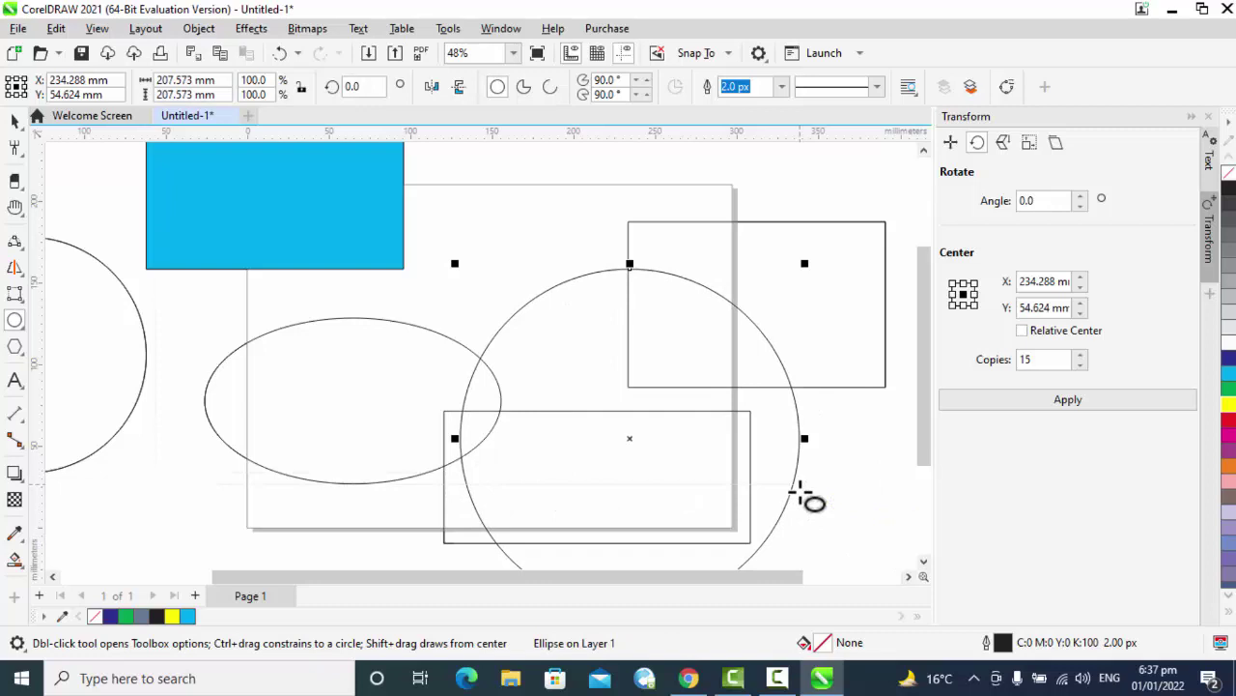
- Undo the two circles, the ellipse and the upper rectangle's cyan fill
{"action": "key", "text": "ctrl+z"}
{"action": "key", "text": "ctrl+z"}
{"action": "key", "text": "ctrl+z"}
{"action": "key", "text": "ctrl+z"}
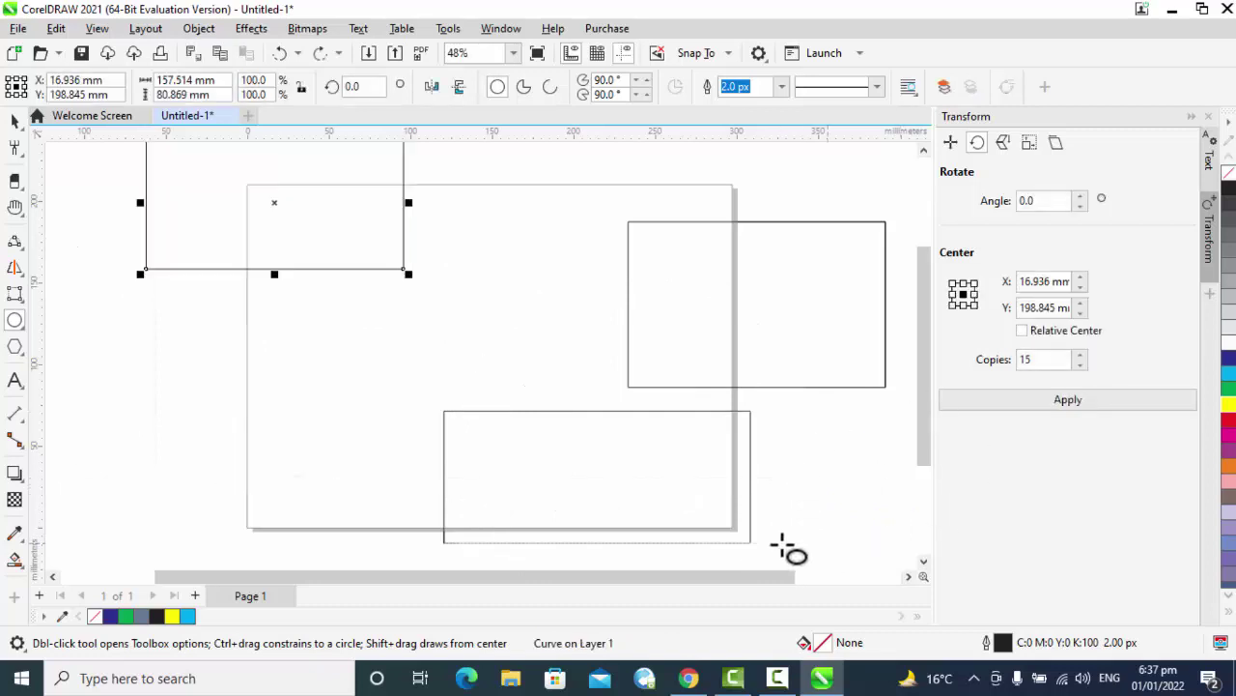
- Draw a five-pointed star about 101 mm wide and 92 mm high beside the page's left edge
{"action": "left_click_drag", "start_coordinate": [728, 579], "coordinate": [589, 608]}
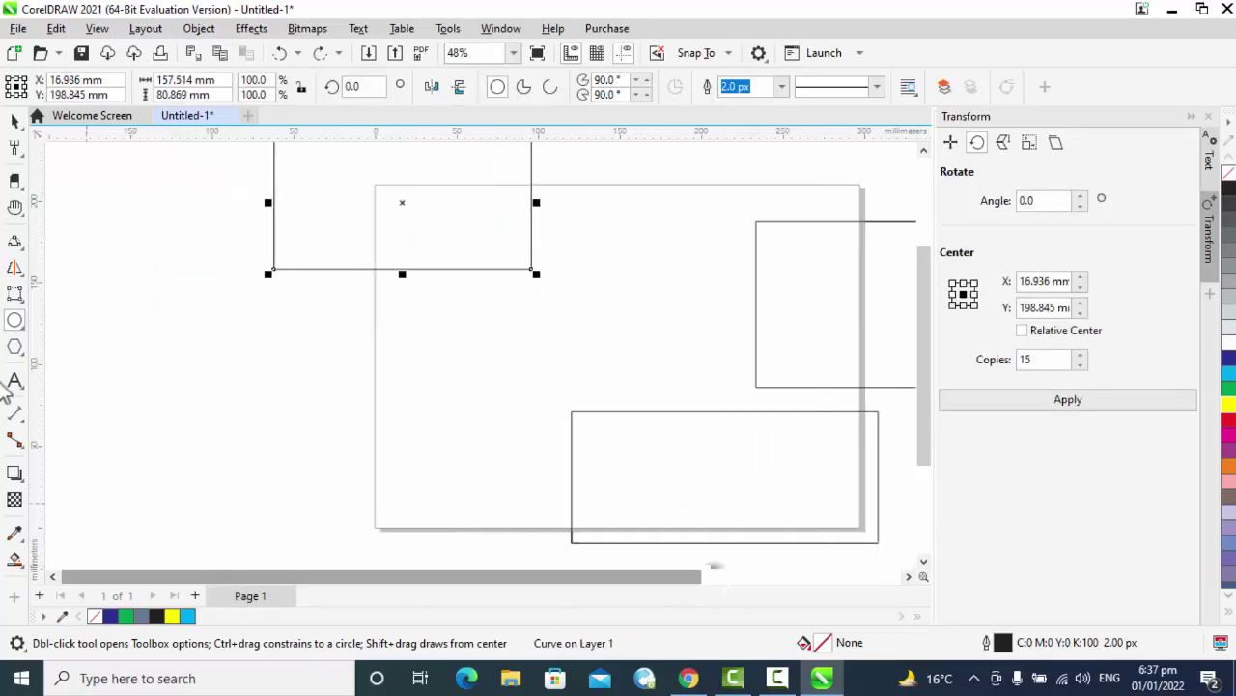
{"action": "left_click", "coordinate": [16, 351]}
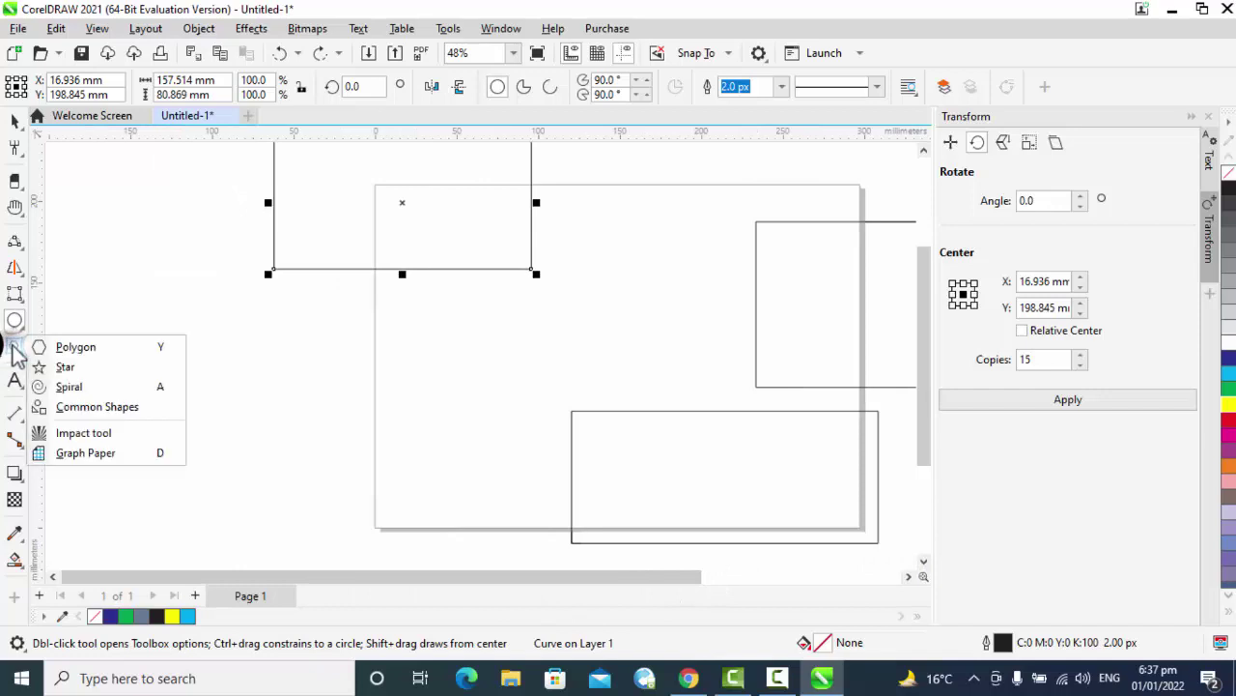
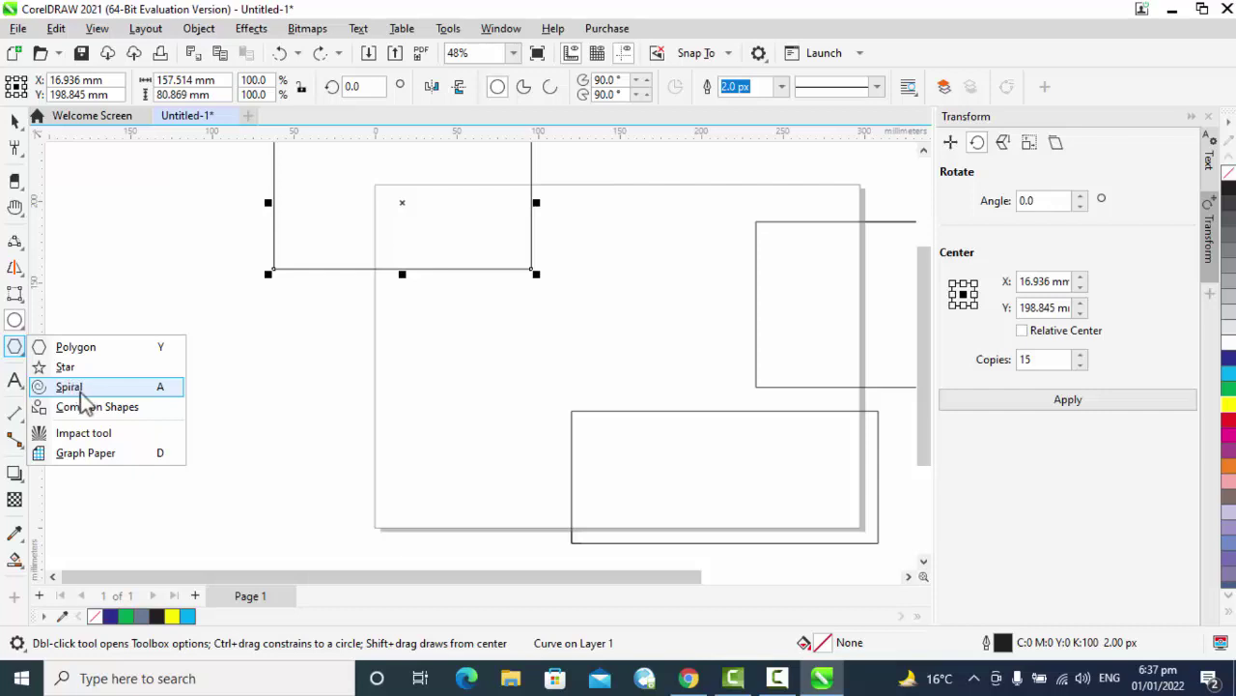
{"action": "left_click", "coordinate": [66, 367]}
{"action": "left_click_drag", "start_coordinate": [88, 323], "coordinate": [258, 485]}
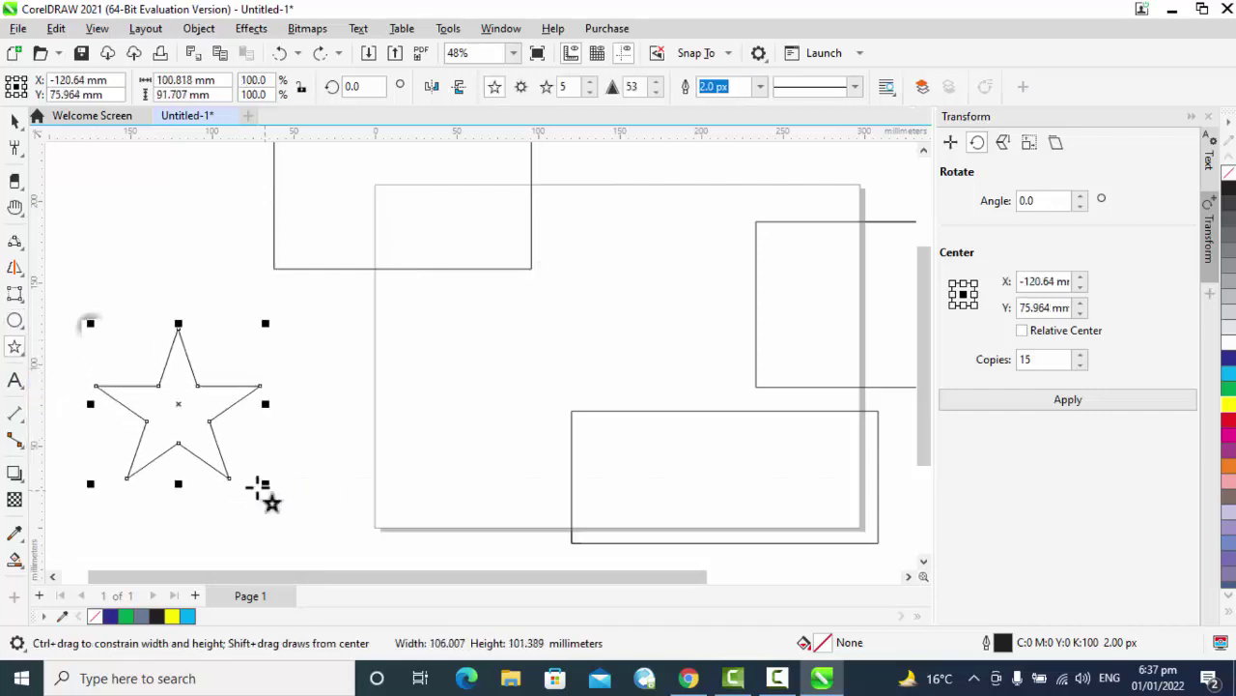
- Draw a five-sided polygon about 120 mm wide and 128 mm high overlapping the upper part of the star
{"action": "left_click", "coordinate": [14, 346]}
{"action": "left_click", "coordinate": [60, 349]}
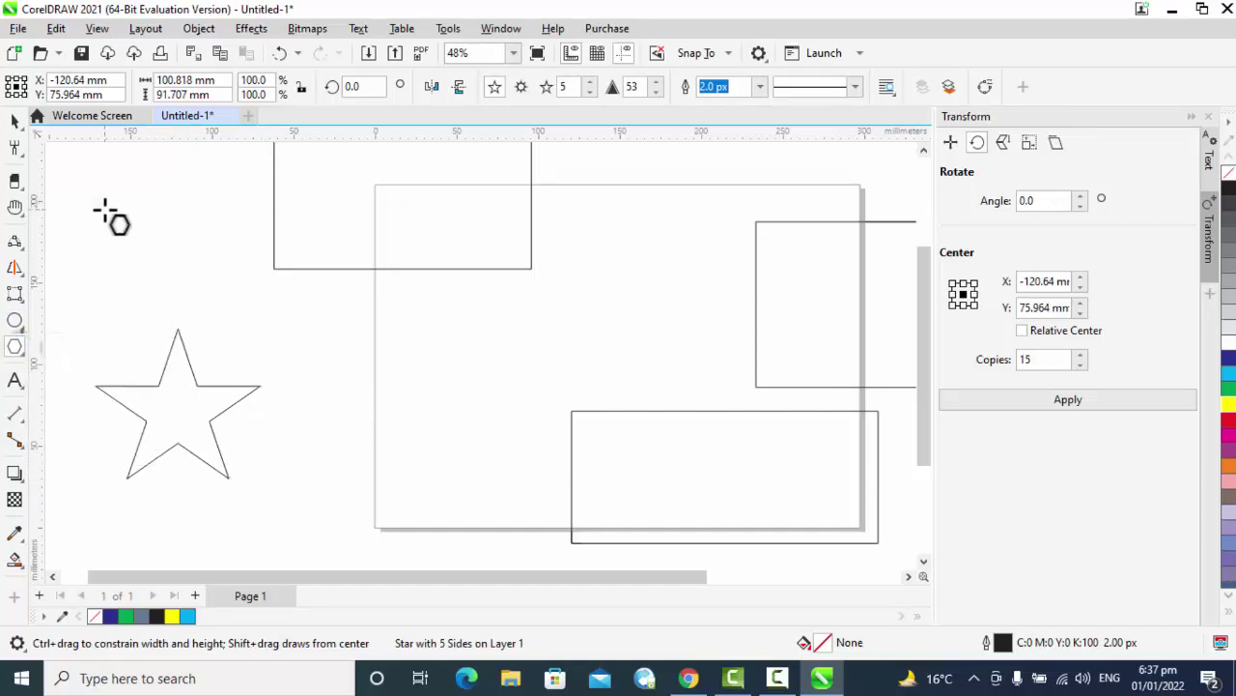
{"action": "left_click_drag", "start_coordinate": [110, 211], "coordinate": [300, 420]}
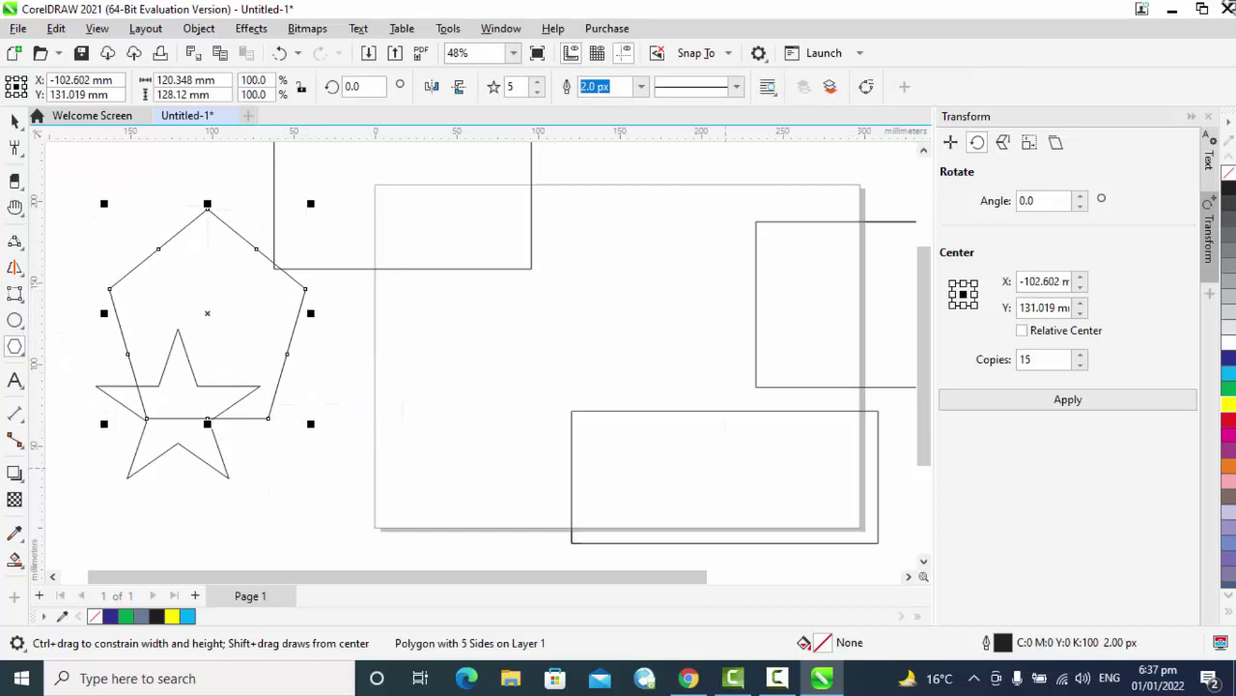
- Fill the pentagon with dark blue and the star with yellow
{"action": "left_click", "coordinate": [1229, 359]}
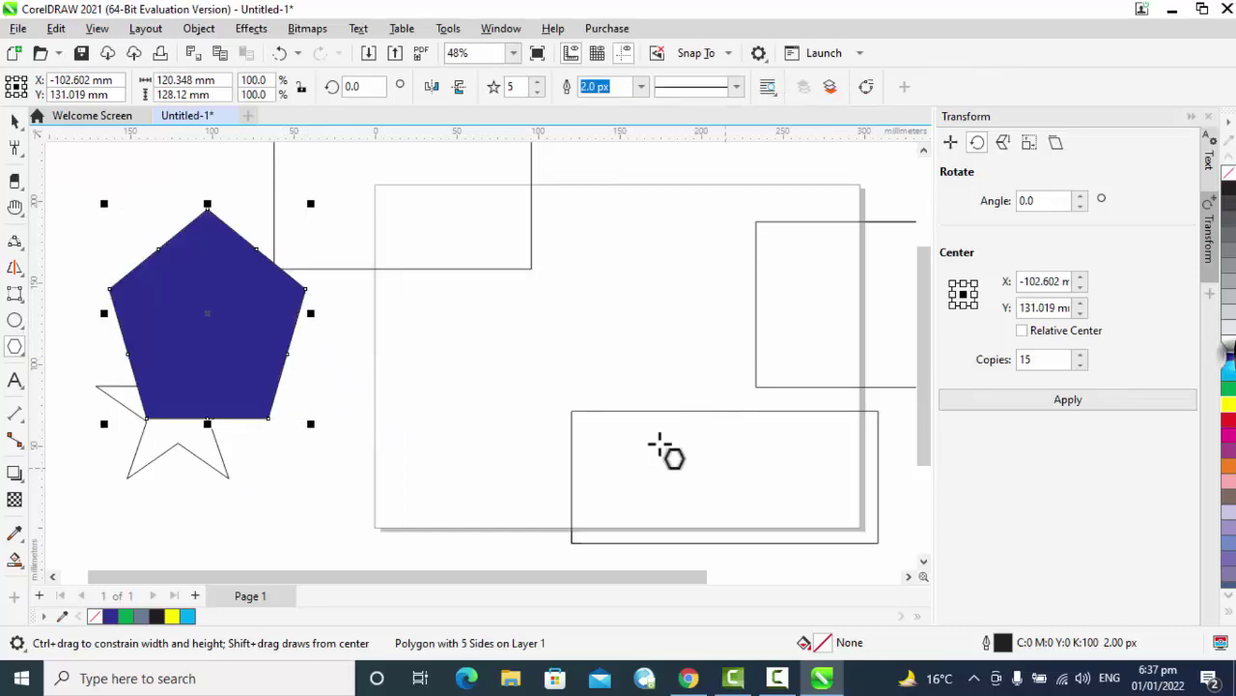
{"action": "left_click", "coordinate": [206, 446]}
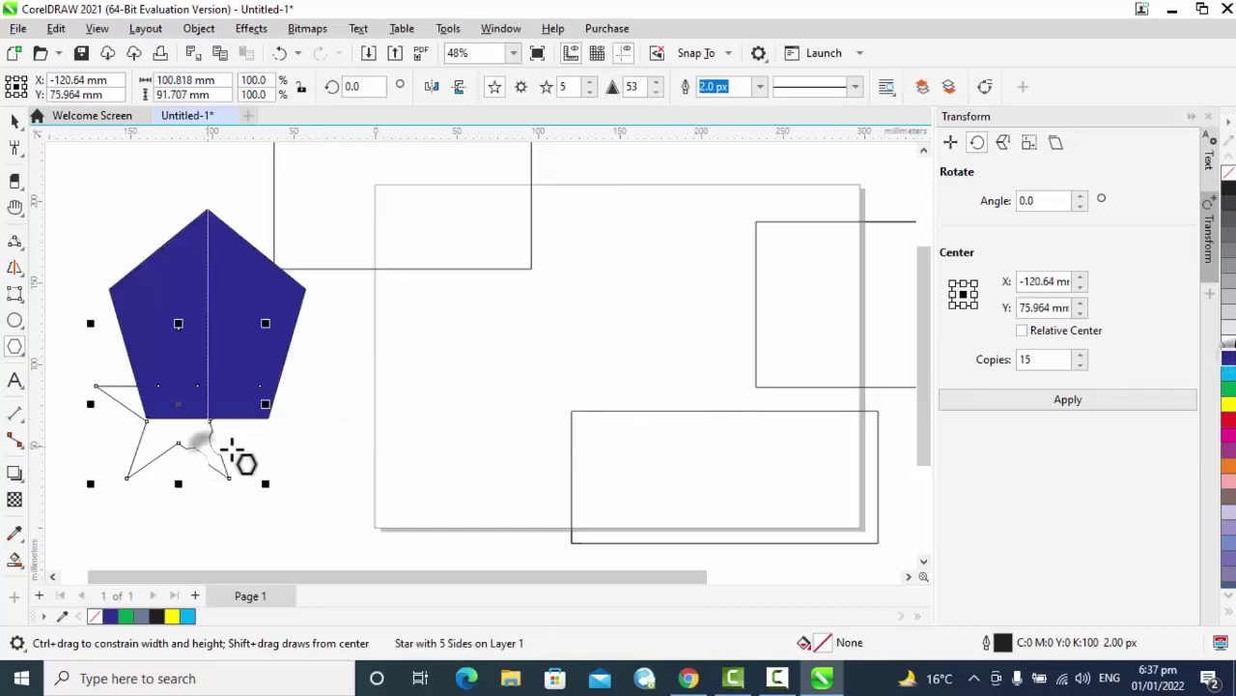
{"action": "left_click", "coordinate": [1228, 406]}
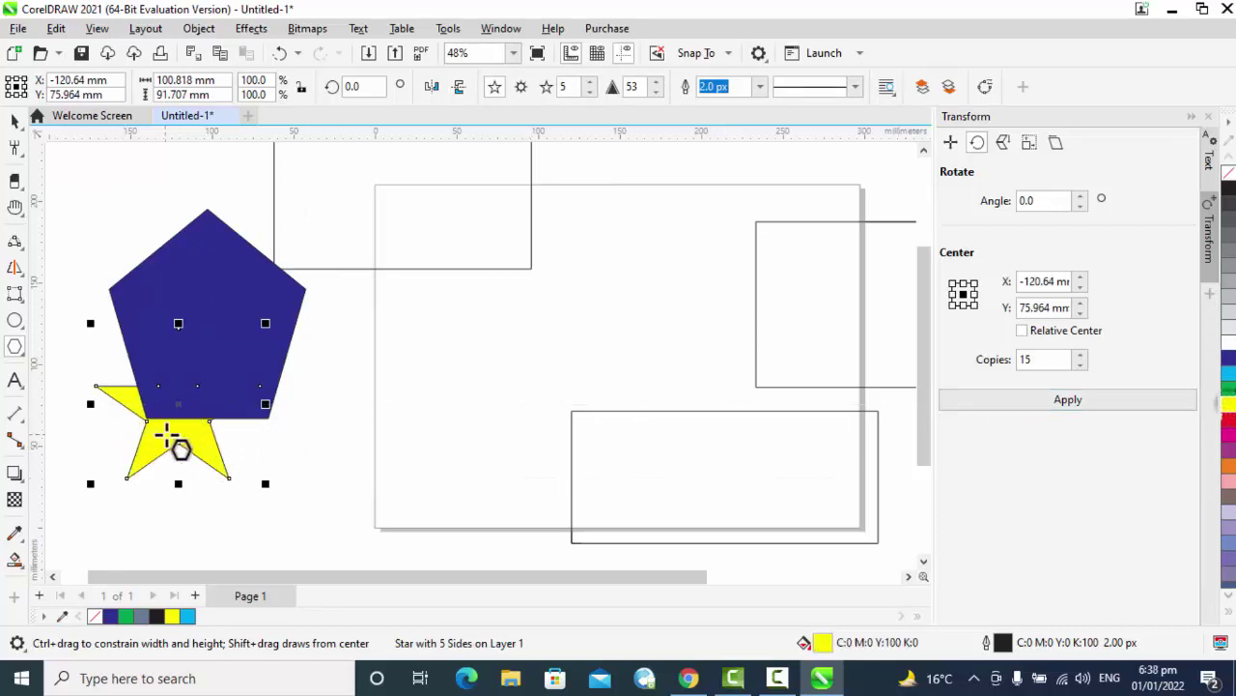
- Draw a symmetrical spiral with 4 revolutions across the page's left edge, to the right of the star
{"action": "left_click", "coordinate": [15, 346]}
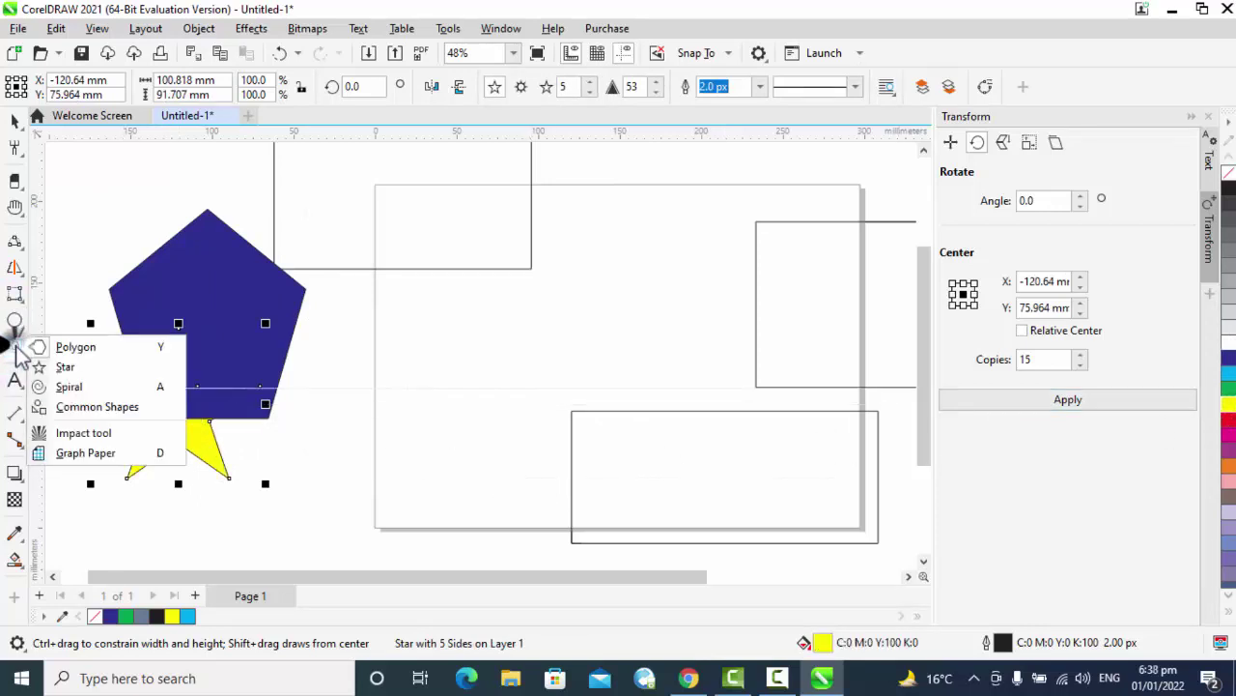
{"action": "left_click", "coordinate": [67, 387]}
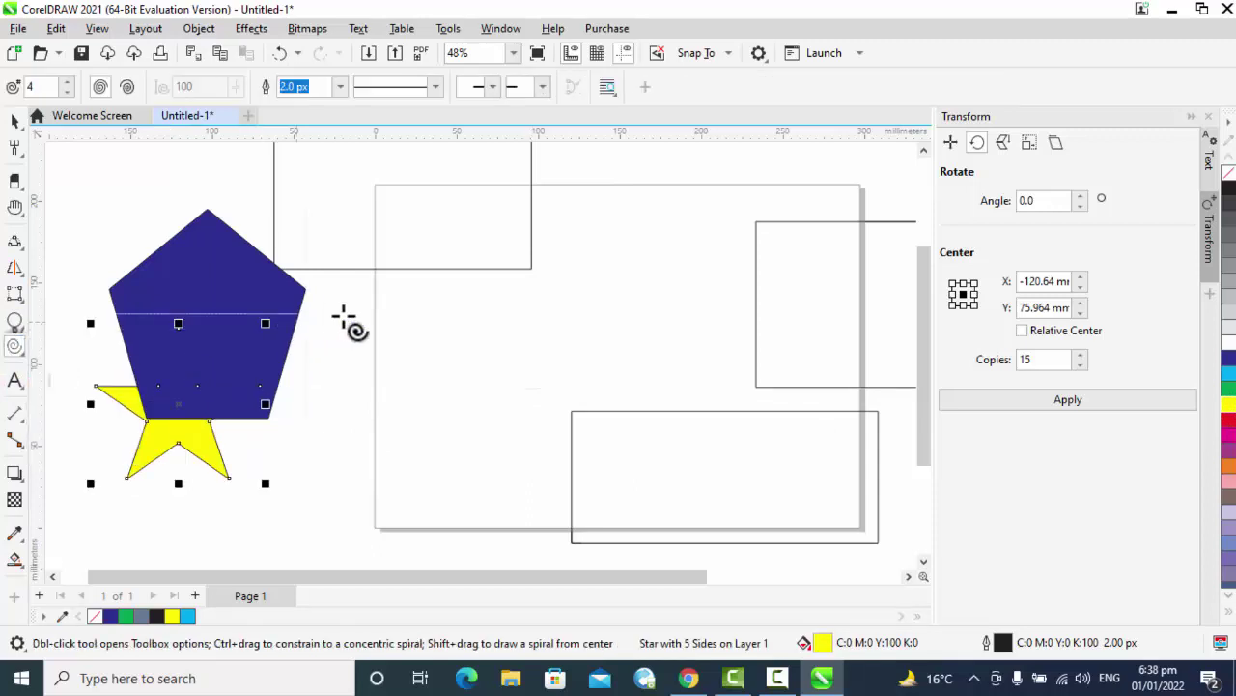
{"action": "left_click_drag", "start_coordinate": [329, 307], "coordinate": [509, 473]}
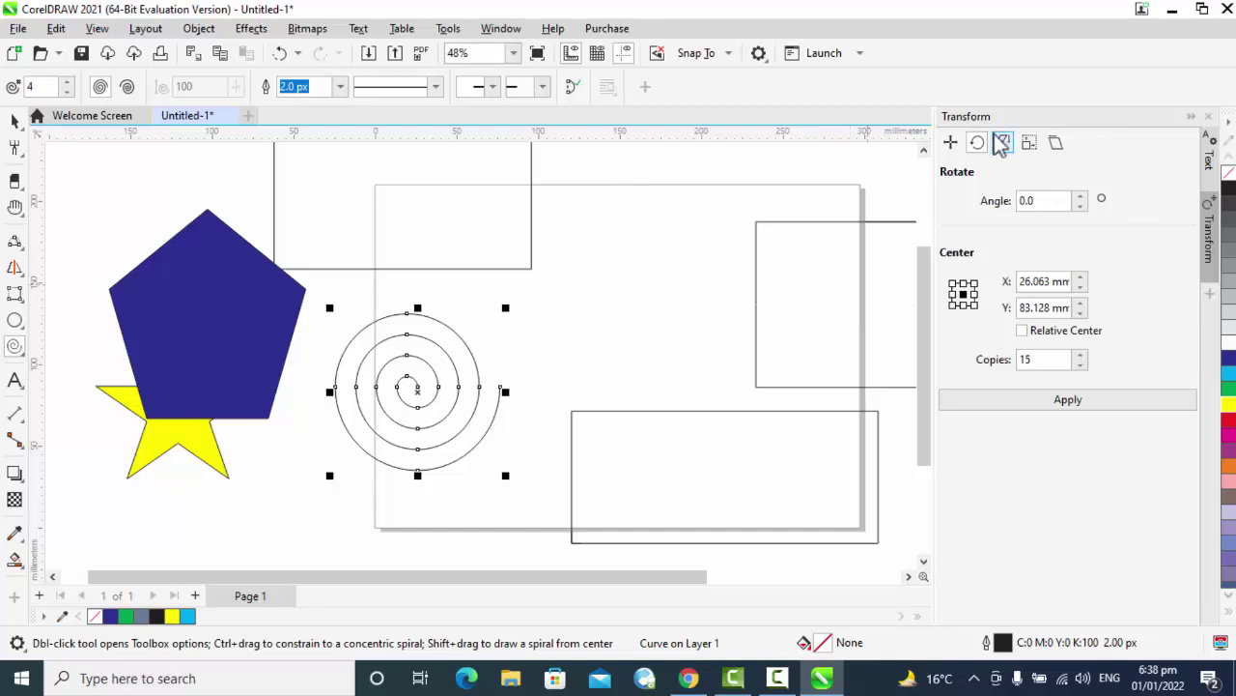
- Rotate the spiral 10° about its lower-right corner with 15 copies, apply it three times to complete a ring, and clear the selection
{"action": "double_click", "coordinate": [1035, 200]}
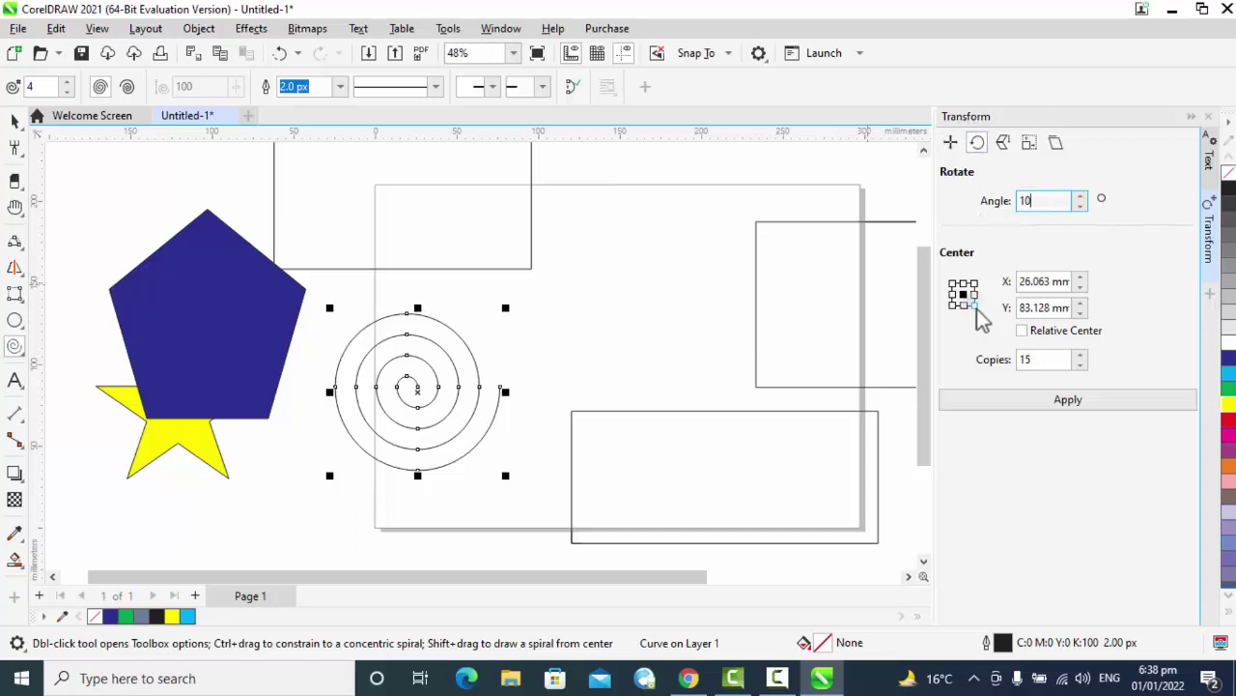
{"action": "left_click", "coordinate": [975, 306]}
{"action": "left_click", "coordinate": [1069, 402]}
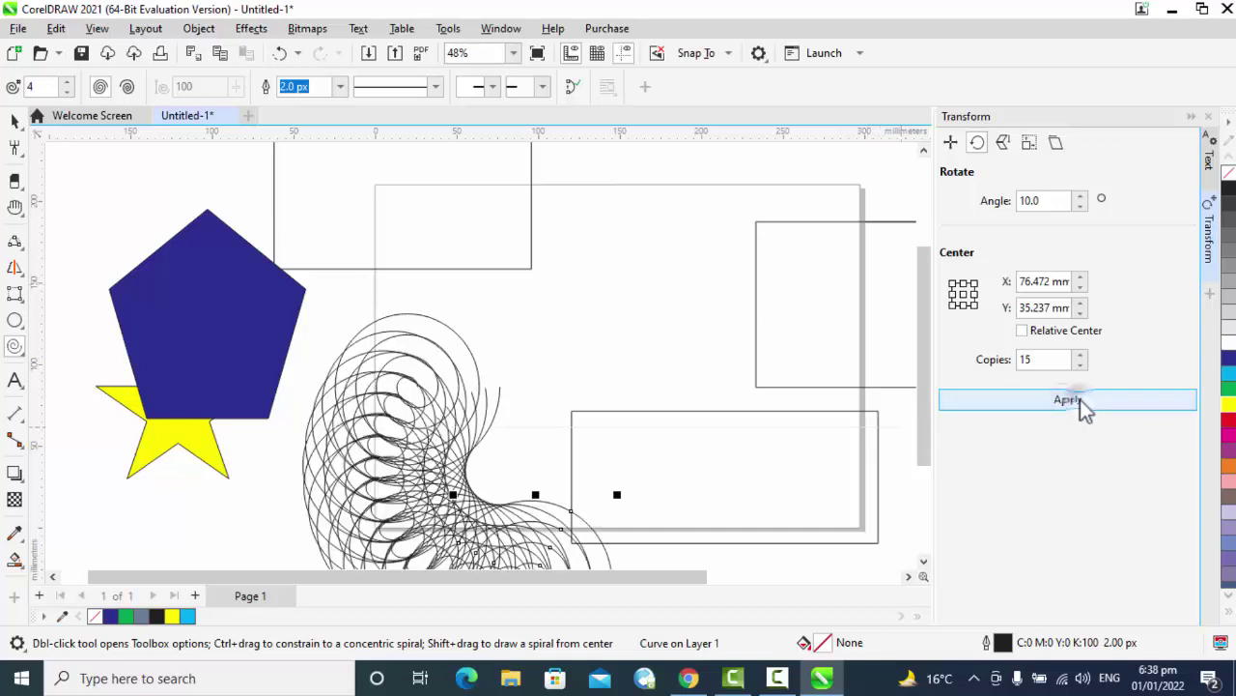
{"action": "left_click", "coordinate": [1079, 400]}
{"action": "left_click", "coordinate": [1080, 400]}
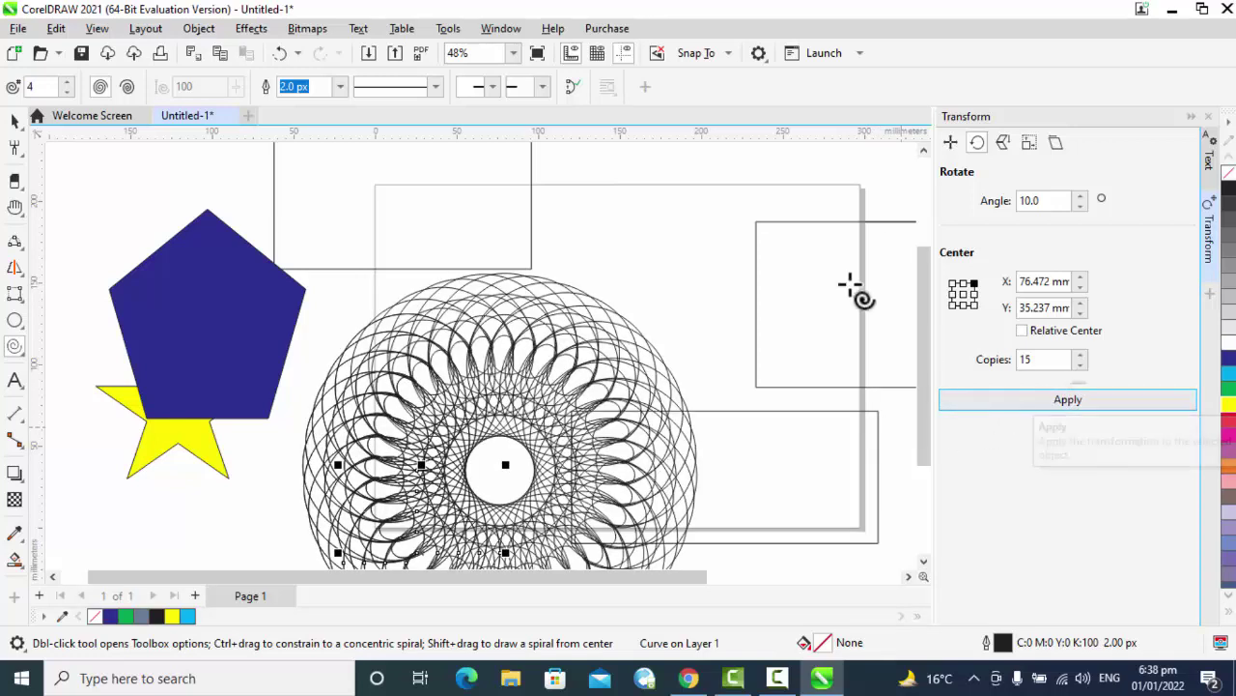
{"action": "left_click_drag", "start_coordinate": [926, 309], "coordinate": [931, 365]}
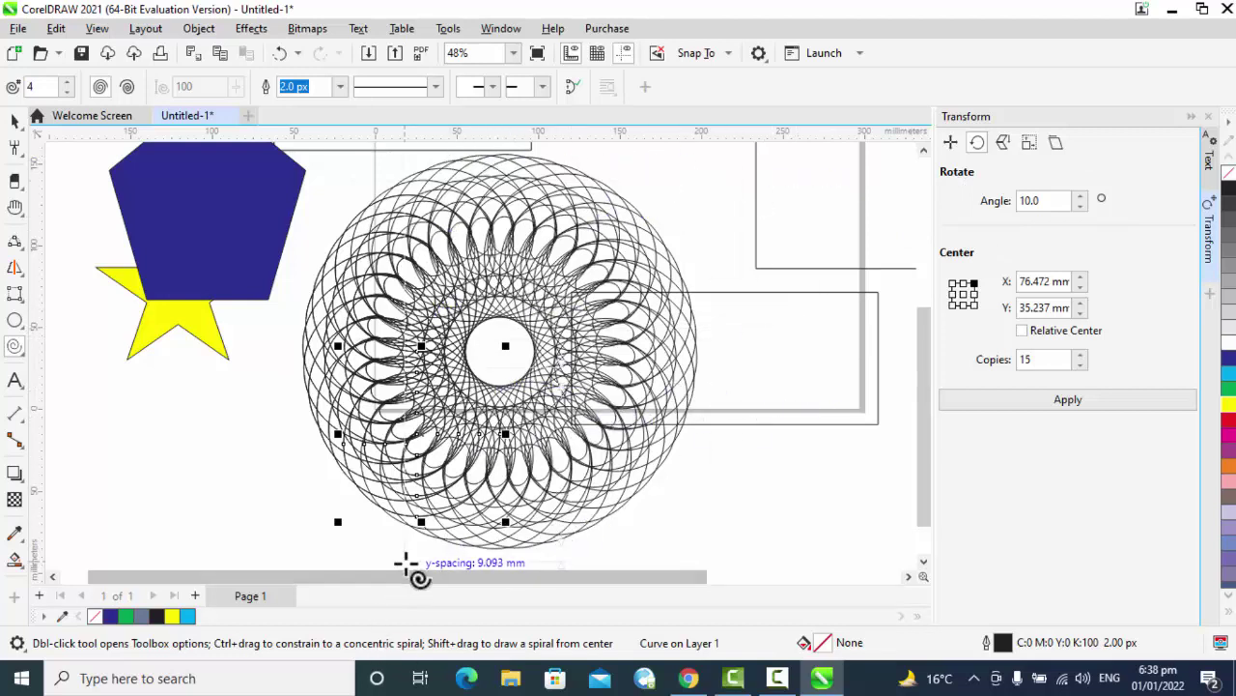
{"action": "left_click_drag", "start_coordinate": [393, 573], "coordinate": [447, 569]}
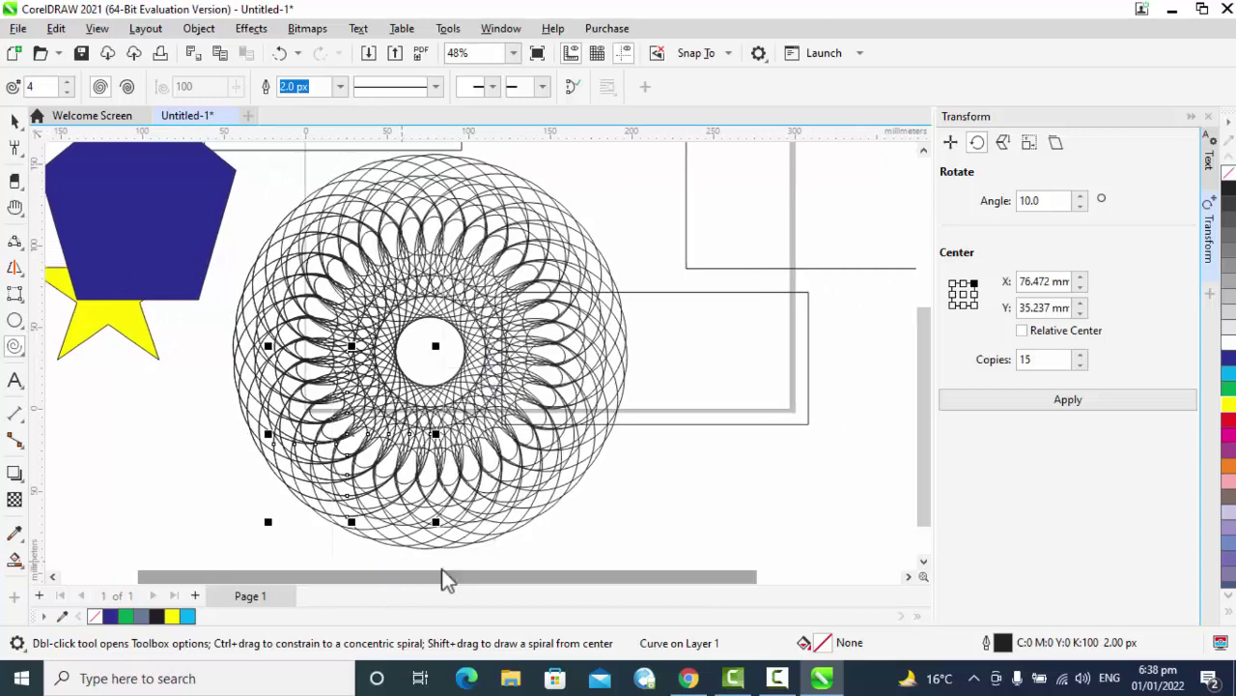
{"action": "key", "text": "Escape"}
{"action": "scroll", "coordinate": [415, 558], "scroll_direction": "down", "scroll_amount": 2}
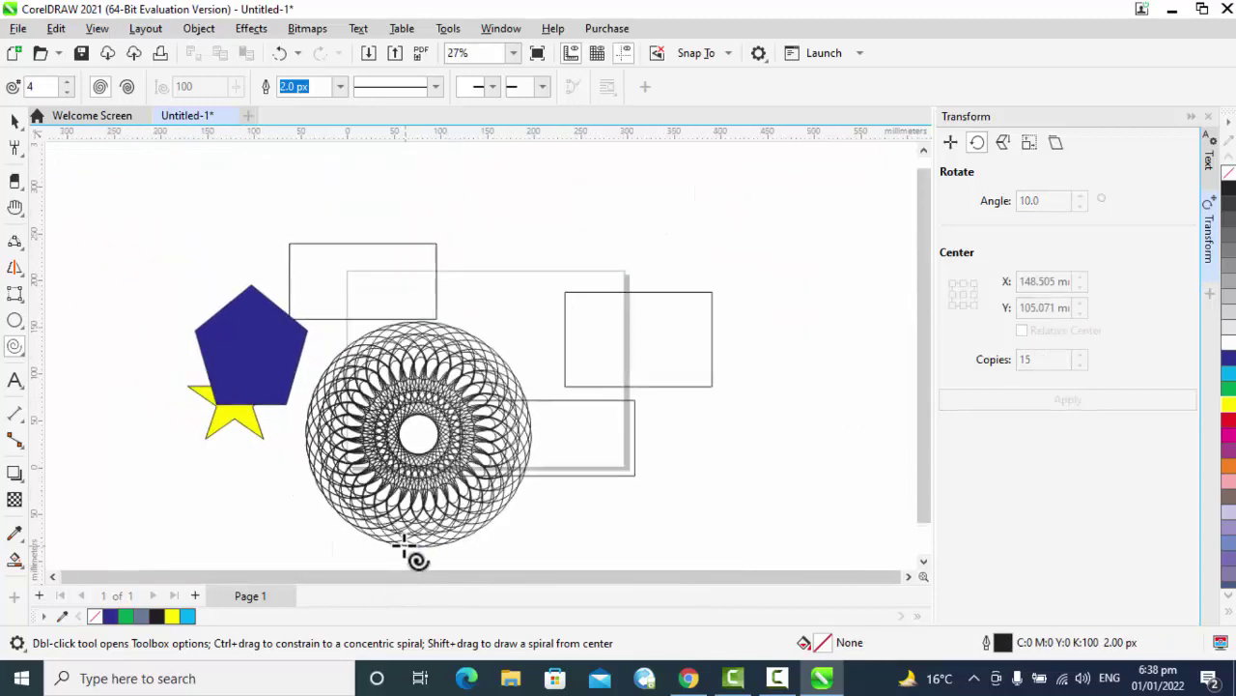
- Draw a parallelogram common shape about 127 by 71 mm above the pentagon and straighten its slant into a rectangle
{"action": "left_click", "coordinate": [16, 343]}
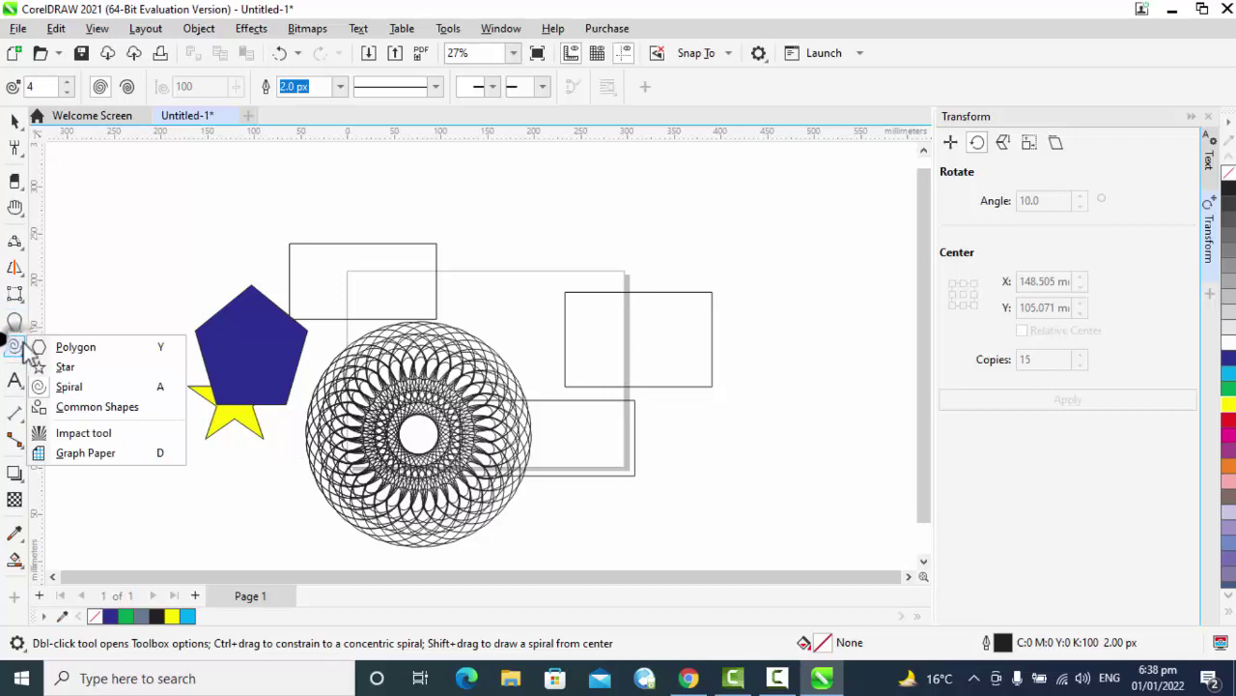
{"action": "left_click", "coordinate": [92, 406]}
{"action": "left_click_drag", "start_coordinate": [172, 196], "coordinate": [290, 262]}
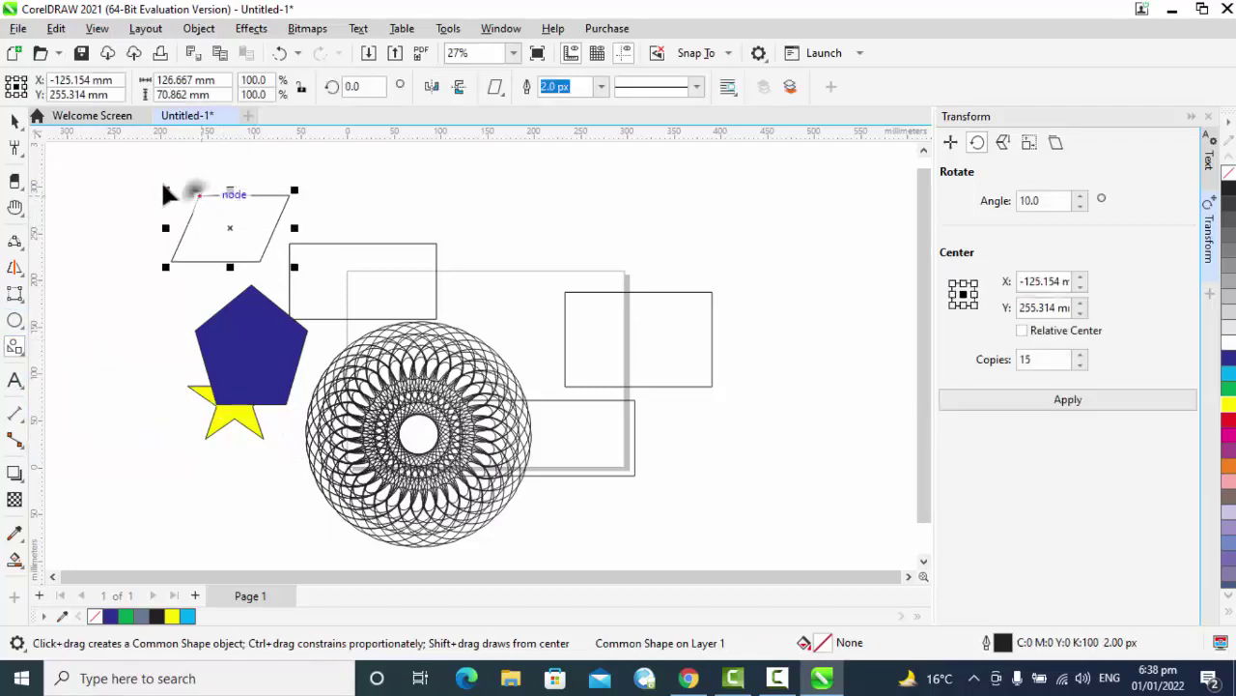
{"action": "left_click_drag", "start_coordinate": [197, 193], "coordinate": [172, 195]}
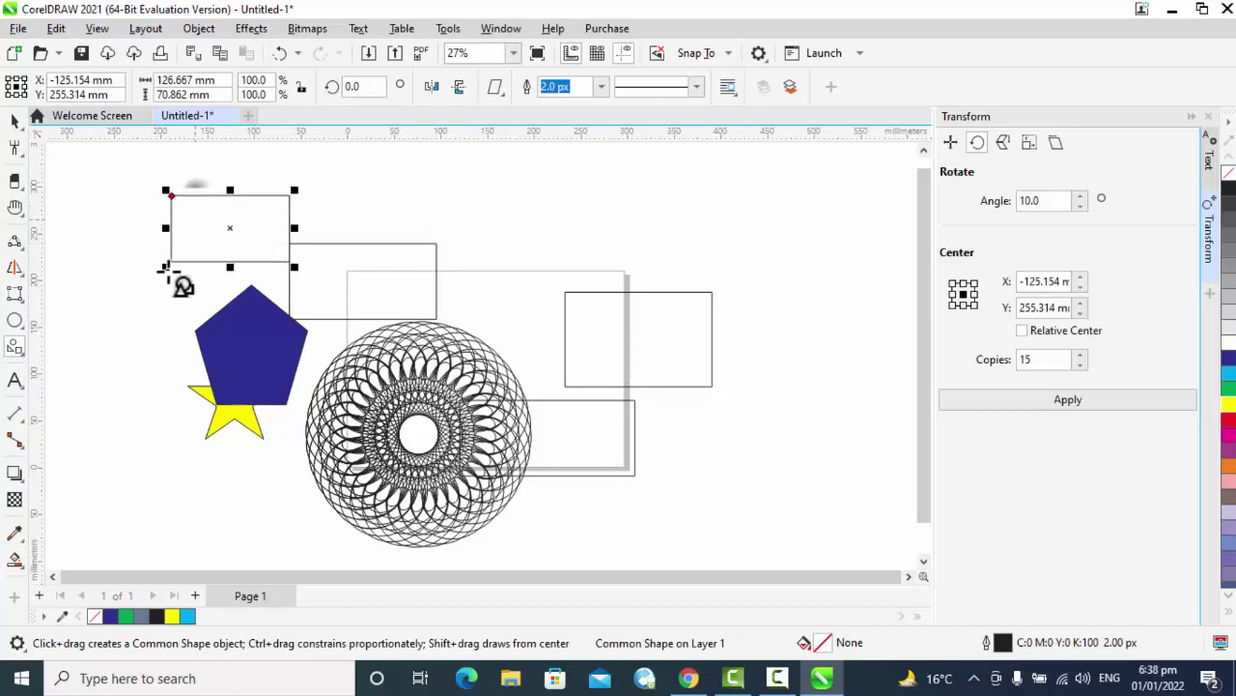
- Draw a parallelogram common shape about 90 by 81 mm left of the pentagon and straighten it into a rectangle
{"action": "left_click", "coordinate": [15, 352]}
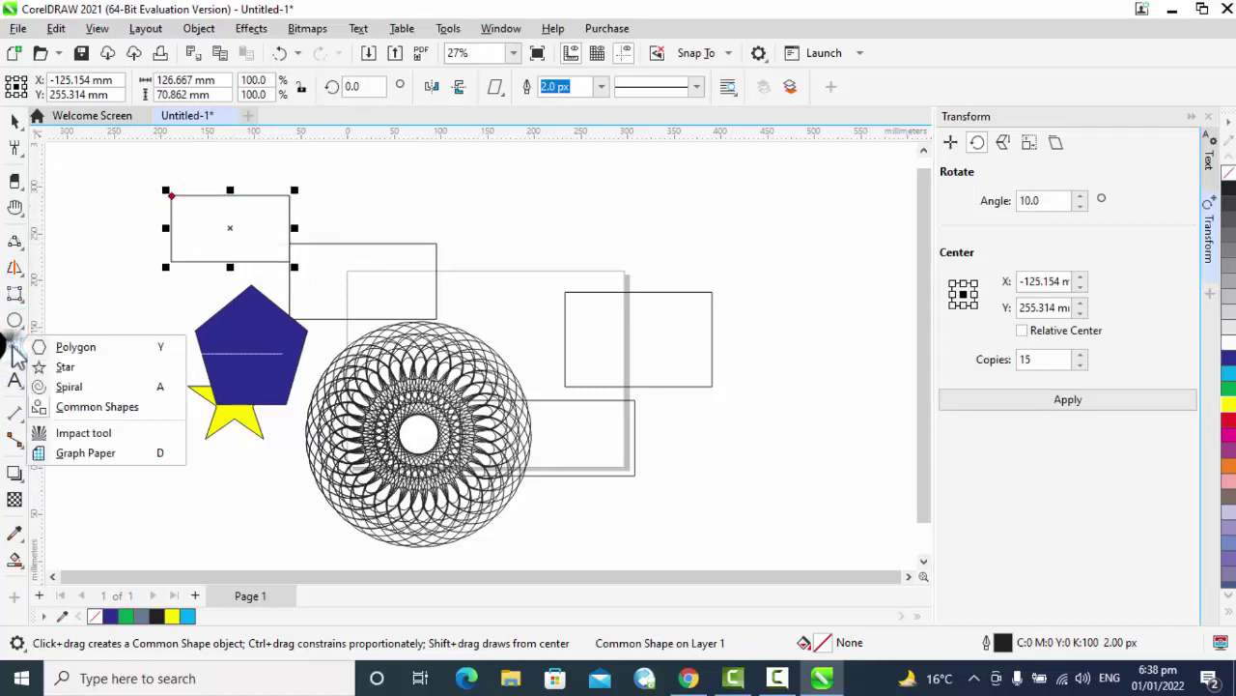
{"action": "left_click", "coordinate": [71, 409]}
{"action": "left_click_drag", "start_coordinate": [123, 292], "coordinate": [206, 367]}
{"action": "left_click_drag", "start_coordinate": [142, 293], "coordinate": [91, 284]}
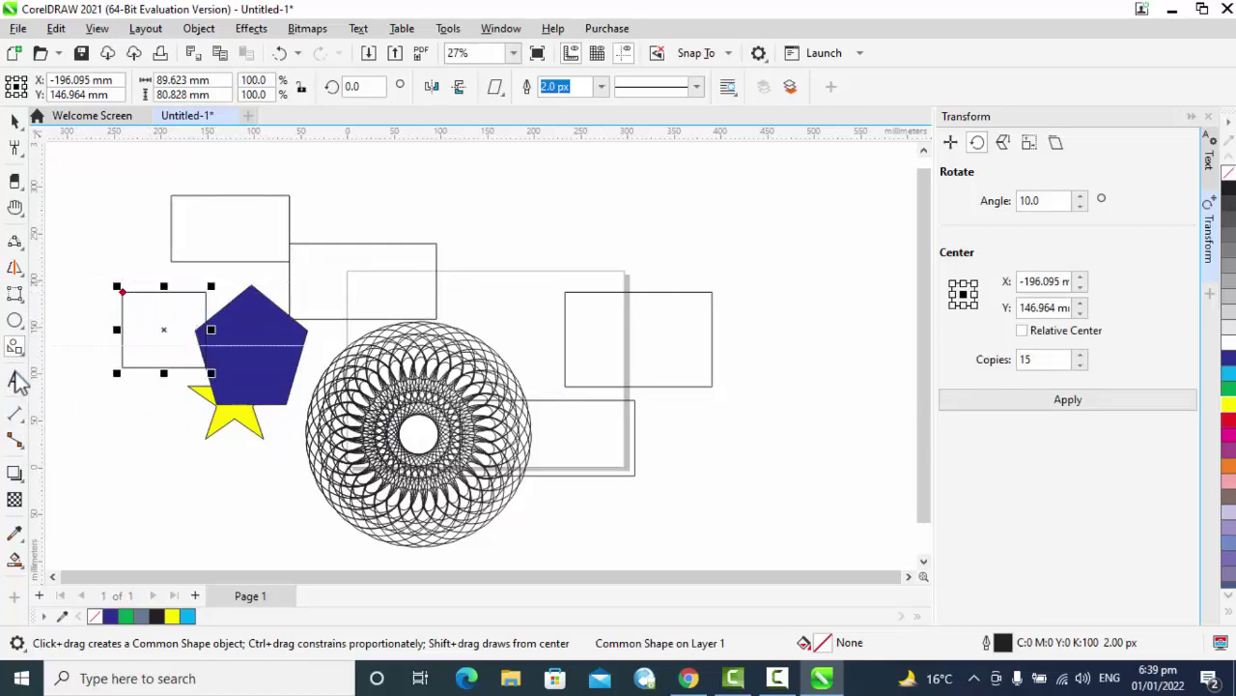
- Use the Impact tool to draw small radial bursts above the page and a large one centred just right of the page
{"action": "left_click", "coordinate": [15, 346]}
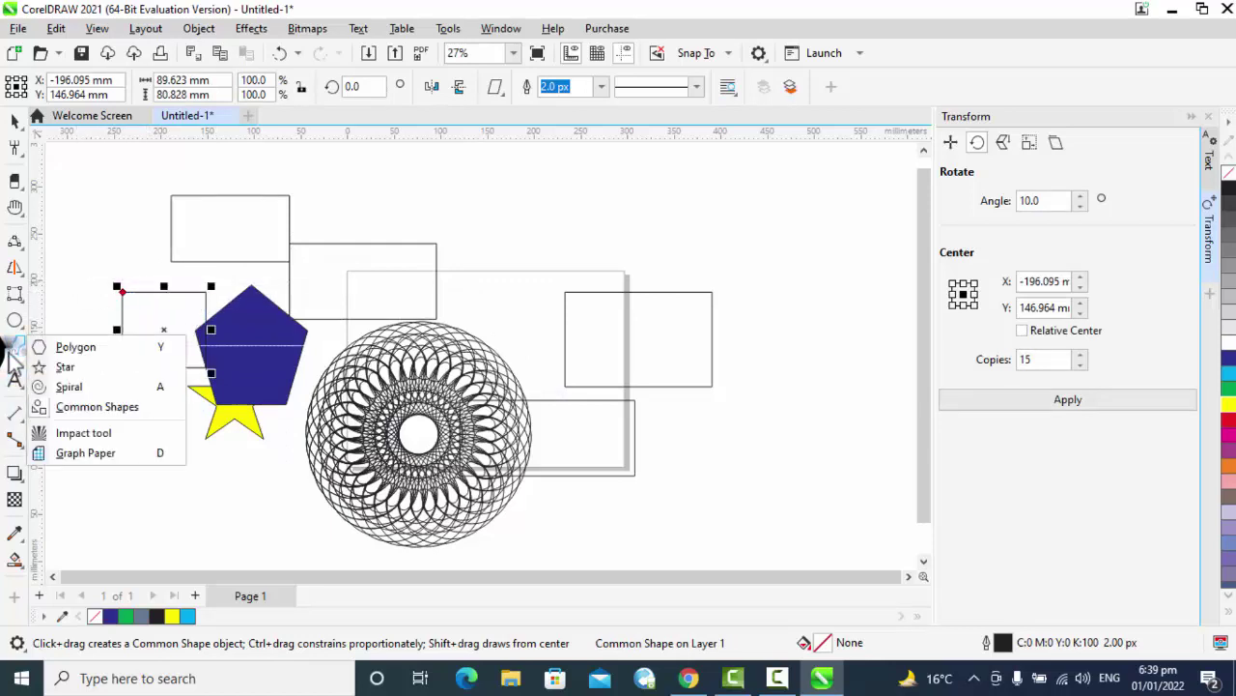
{"action": "left_click", "coordinate": [85, 434]}
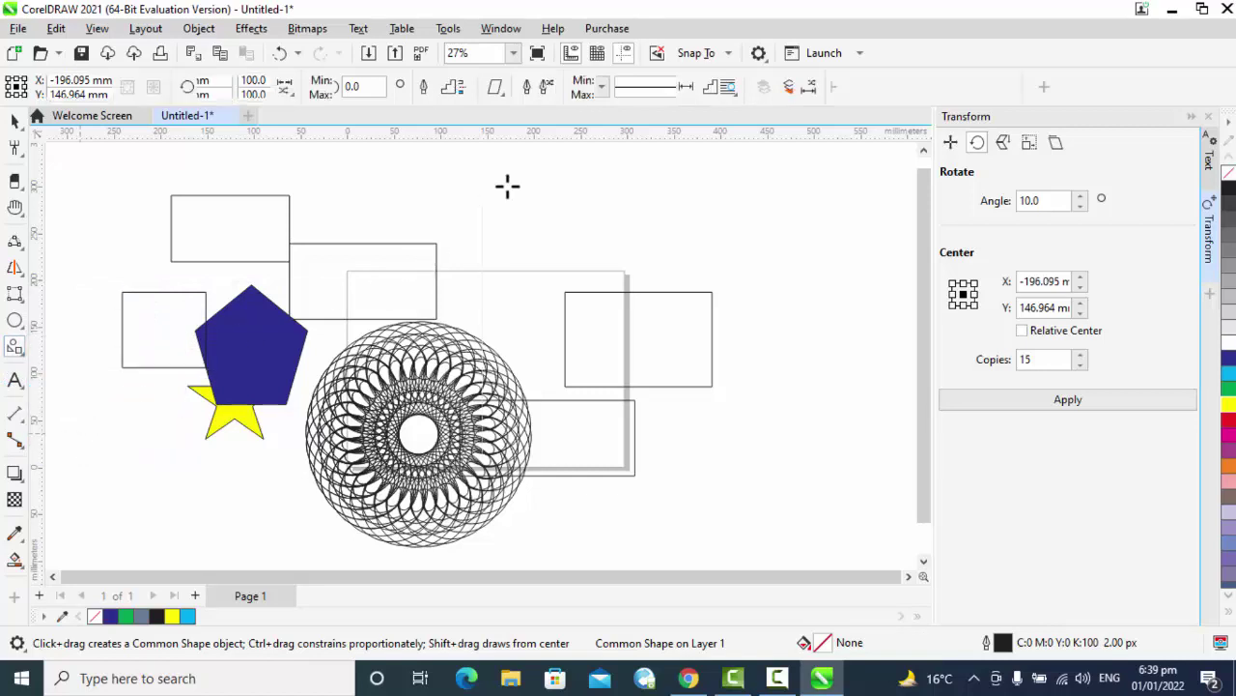
{"action": "left_click_drag", "start_coordinate": [505, 183], "coordinate": [560, 207]}
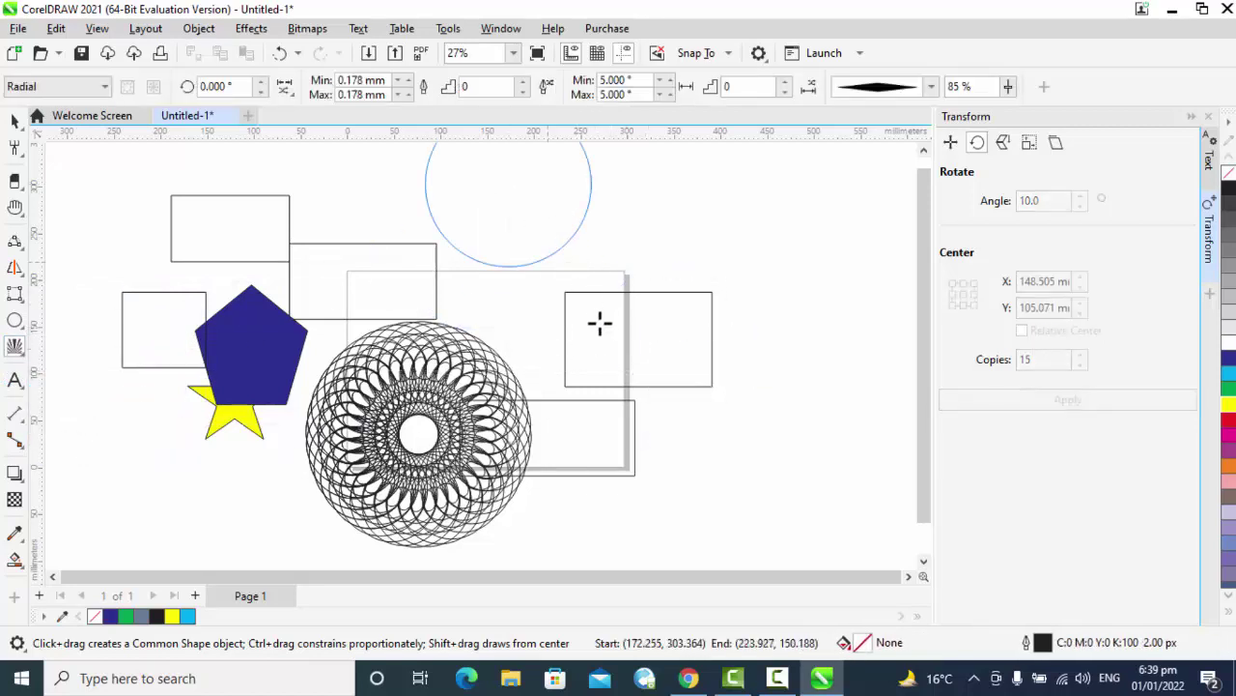
{"action": "left_click_drag", "start_coordinate": [600, 324], "coordinate": [619, 331]}
{"action": "left_click_drag", "start_coordinate": [679, 259], "coordinate": [808, 483]}
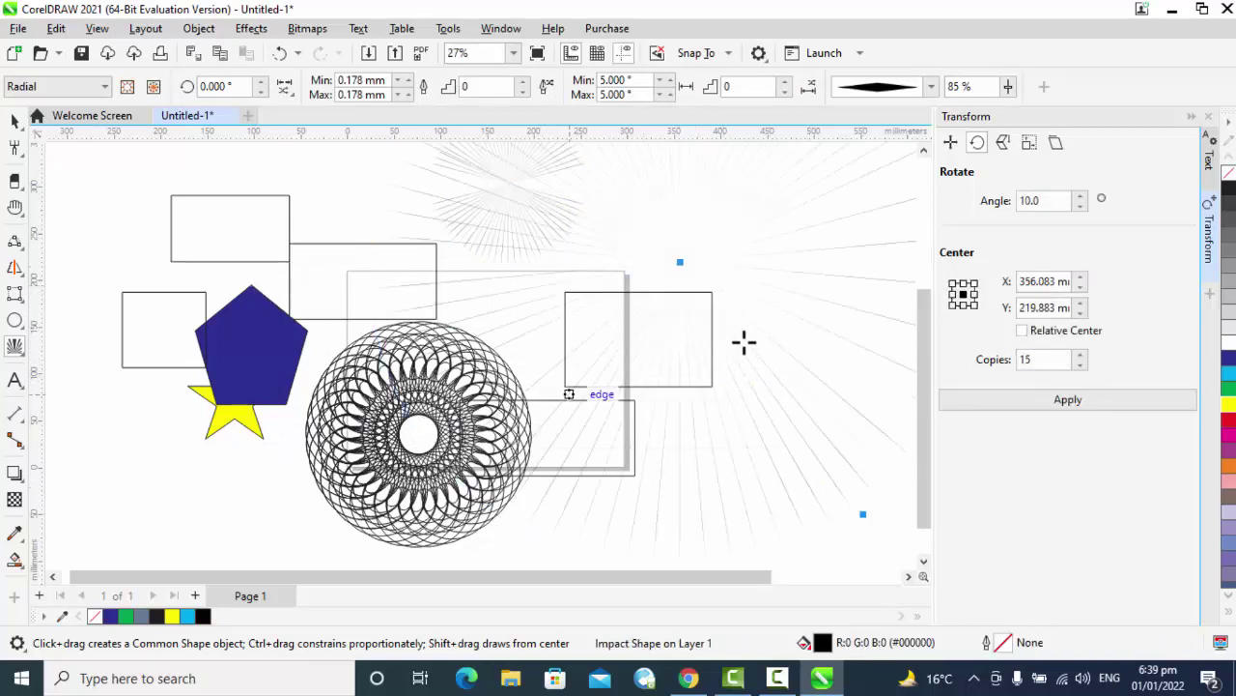
- Colour the large radial burst's fill and outline cyan
{"action": "left_click", "coordinate": [1229, 376]}
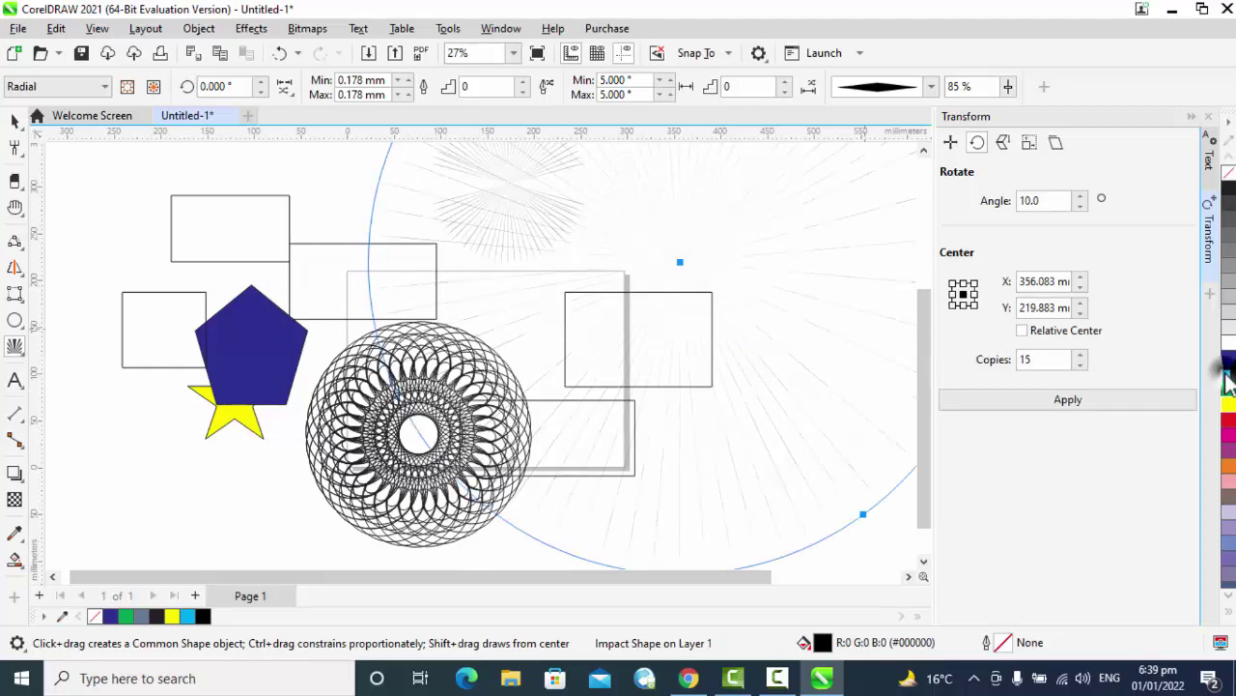
{"action": "right_click", "coordinate": [1229, 375]}
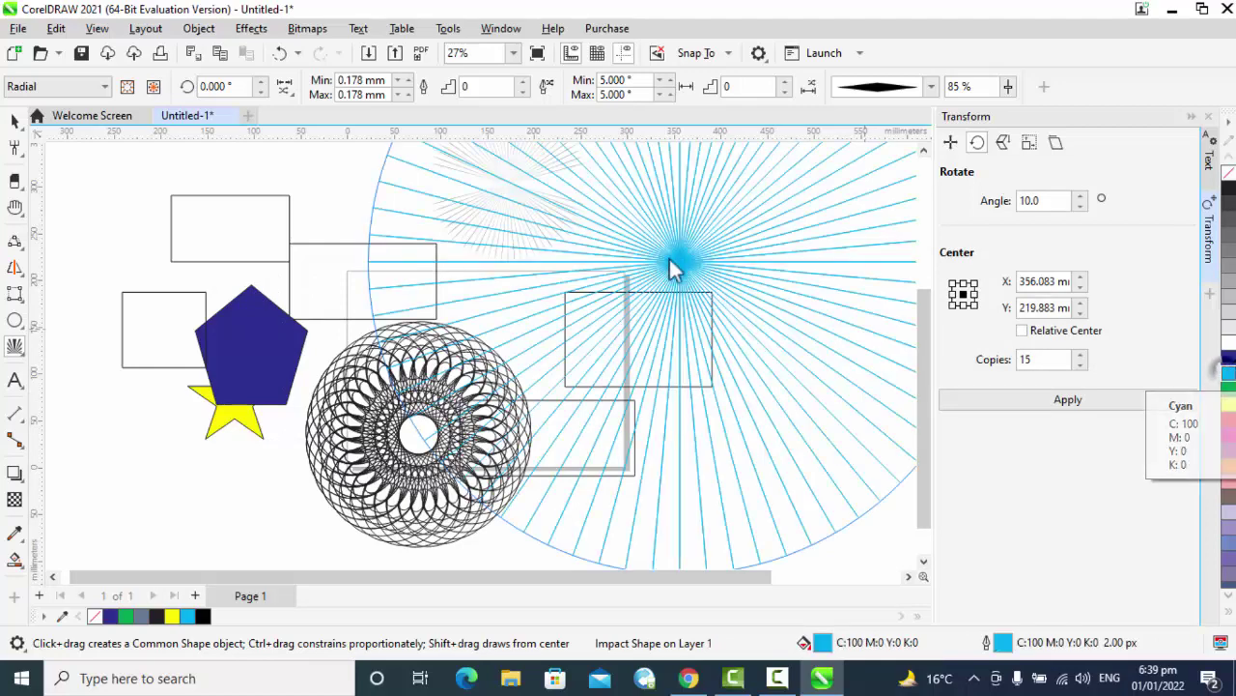
{"action": "scroll", "coordinate": [736, 343], "scroll_direction": "down", "scroll_amount": 1}
{"action": "scroll", "coordinate": [736, 343], "scroll_direction": "down", "scroll_amount": 5}
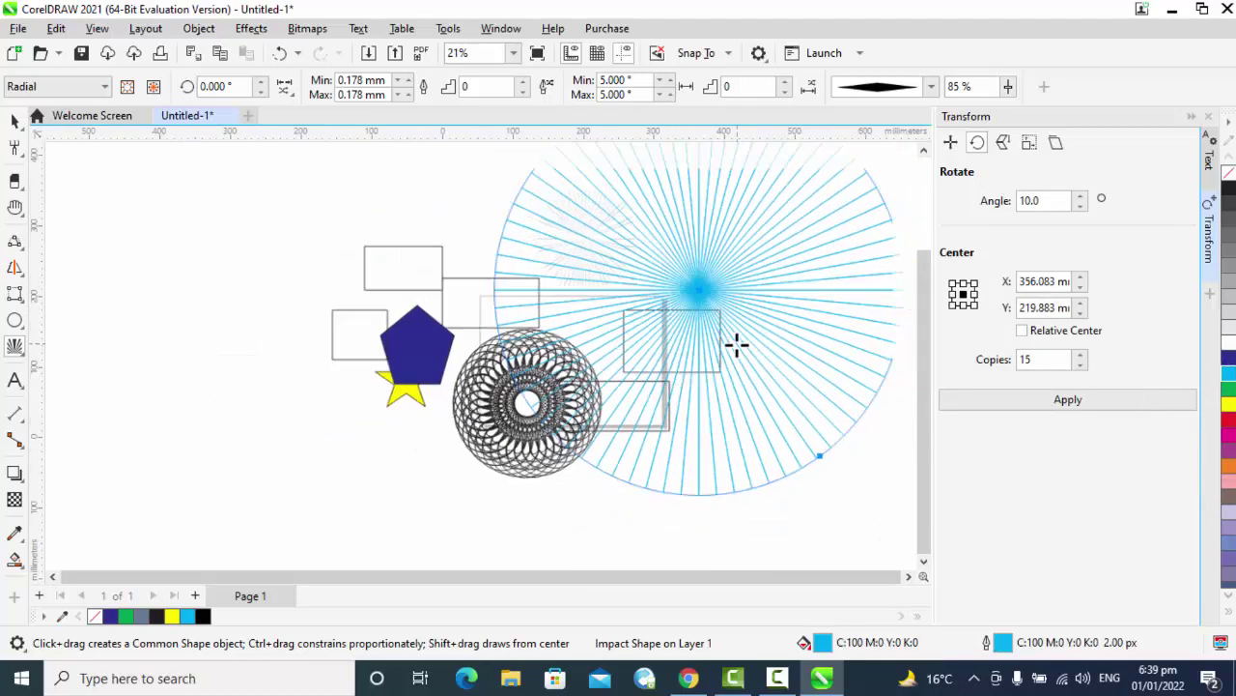
- Draw a large radial impact burst centred about X -1149, Y 392 mm and colour its fill and outline dark blue (C100 M100 Y0 K0)
{"action": "left_click", "coordinate": [252, 243]}
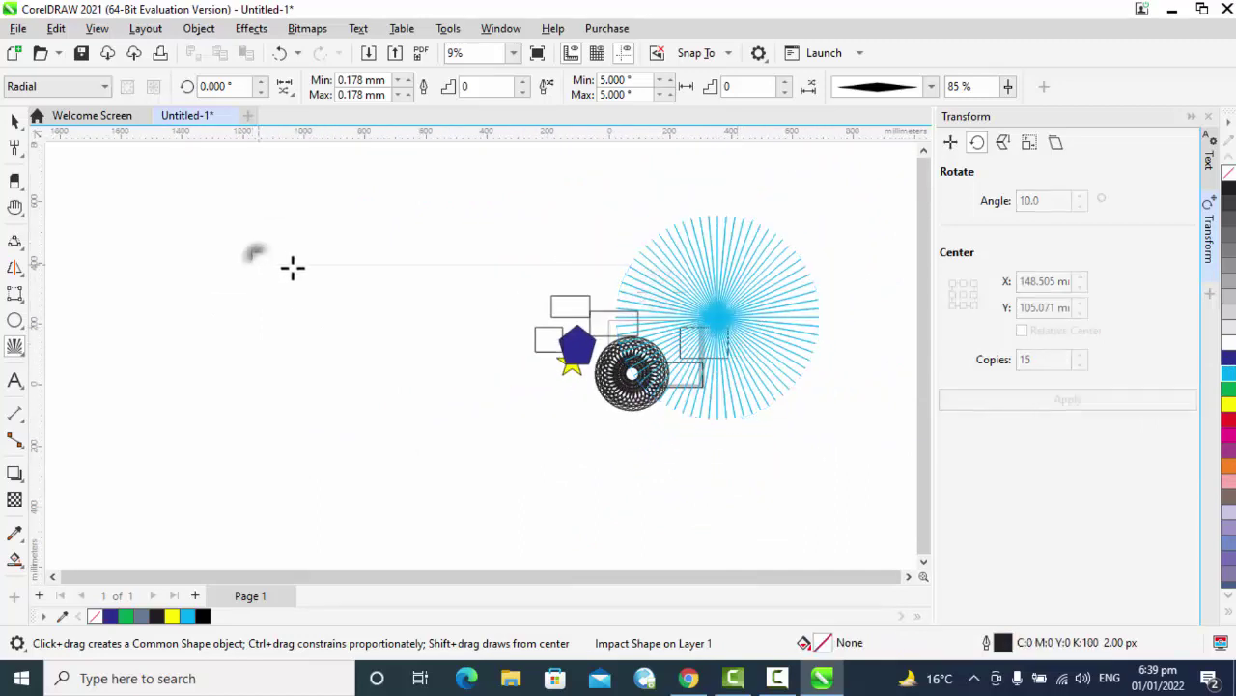
{"action": "left_click", "coordinate": [394, 338]}
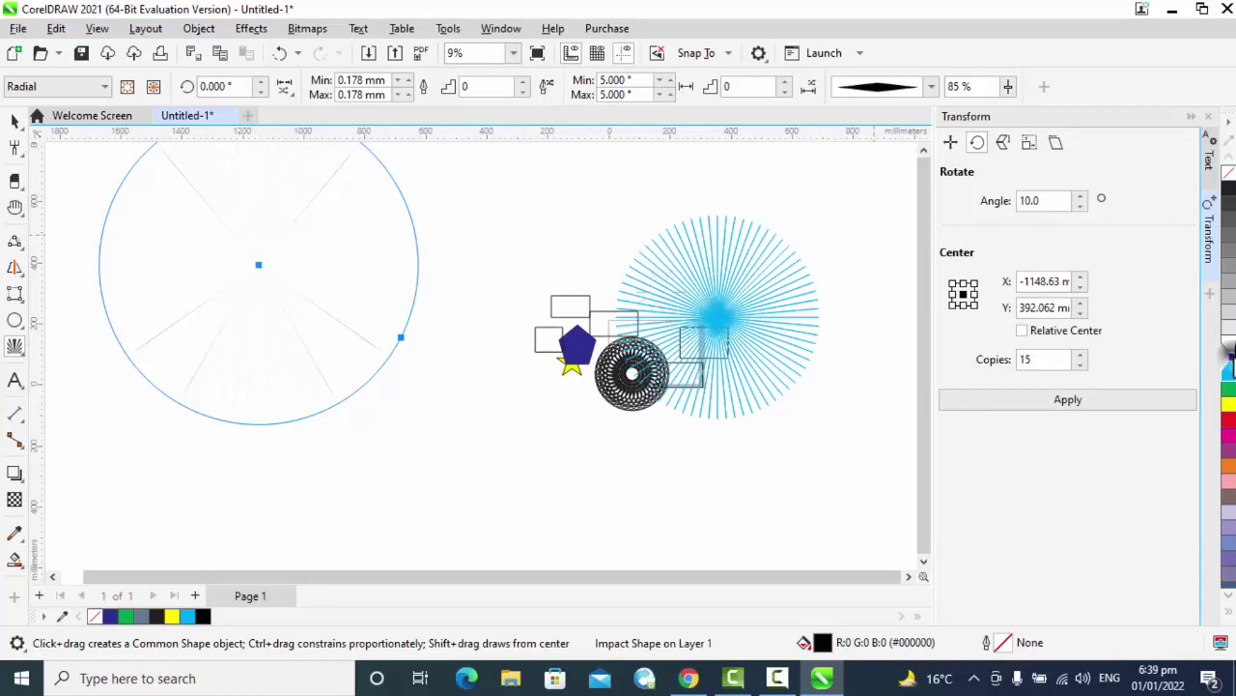
{"action": "left_click", "coordinate": [1228, 361]}
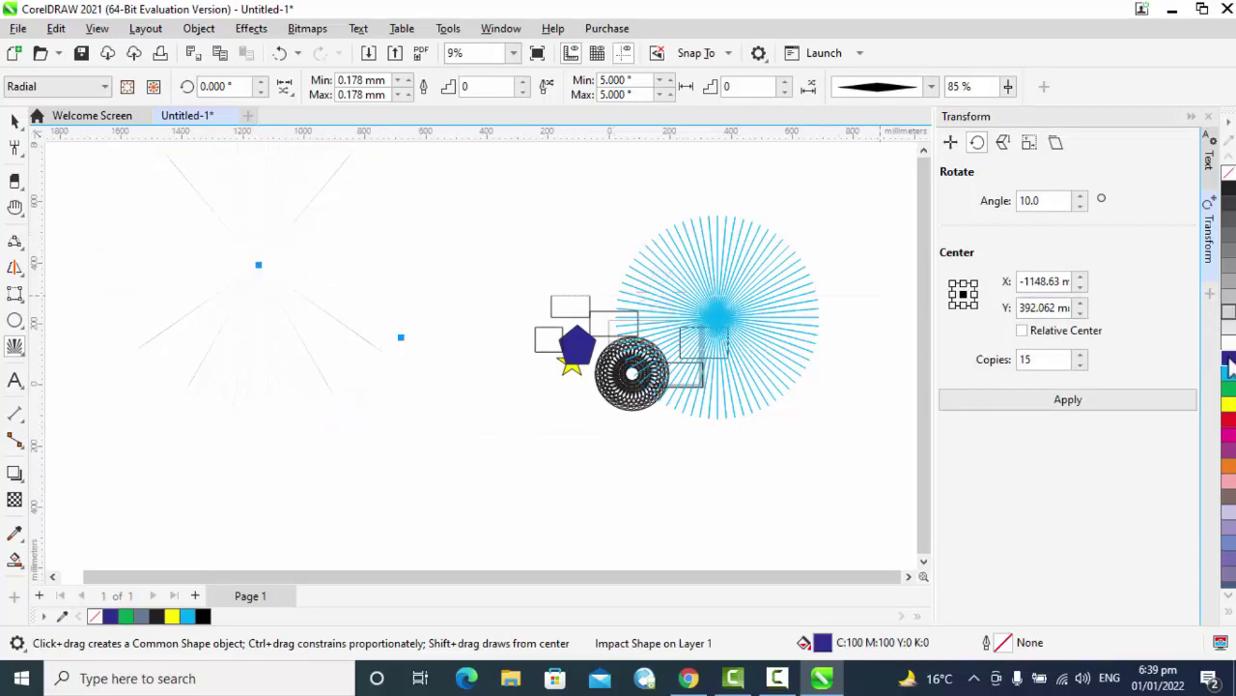
{"action": "right_click", "coordinate": [1228, 361]}
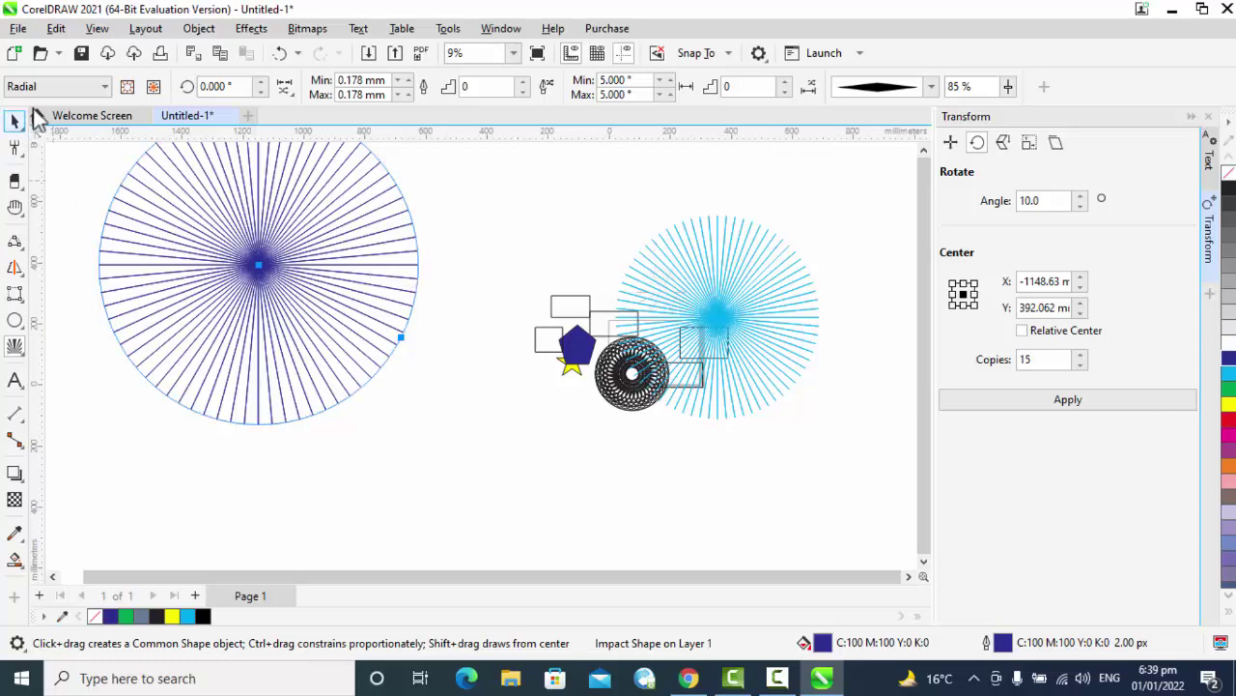
- Shrink the dark blue burst to roughly a third of its size and centre it about X -584, Y 439 mm
{"action": "left_click", "coordinate": [14, 123]}
{"action": "left_click_drag", "start_coordinate": [237, 243], "coordinate": [317, 315]}
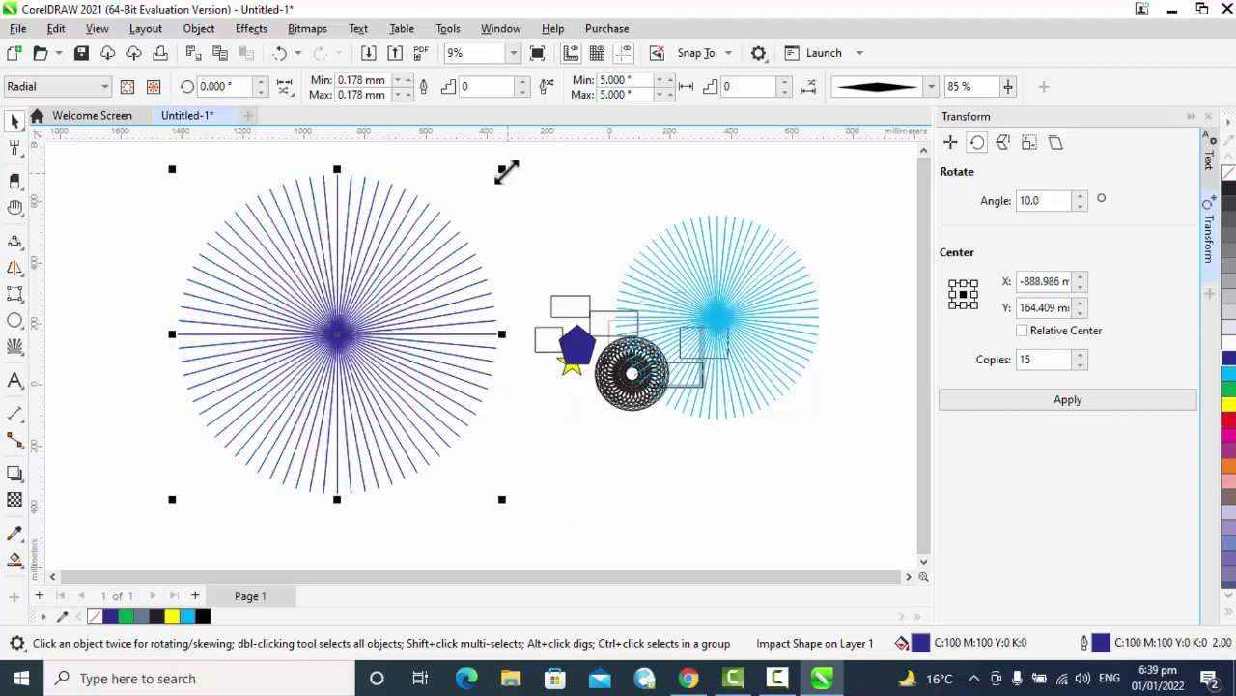
{"action": "left_click_drag", "start_coordinate": [503, 170], "coordinate": [304, 390]}
{"action": "left_click_drag", "start_coordinate": [219, 442], "coordinate": [428, 233]}
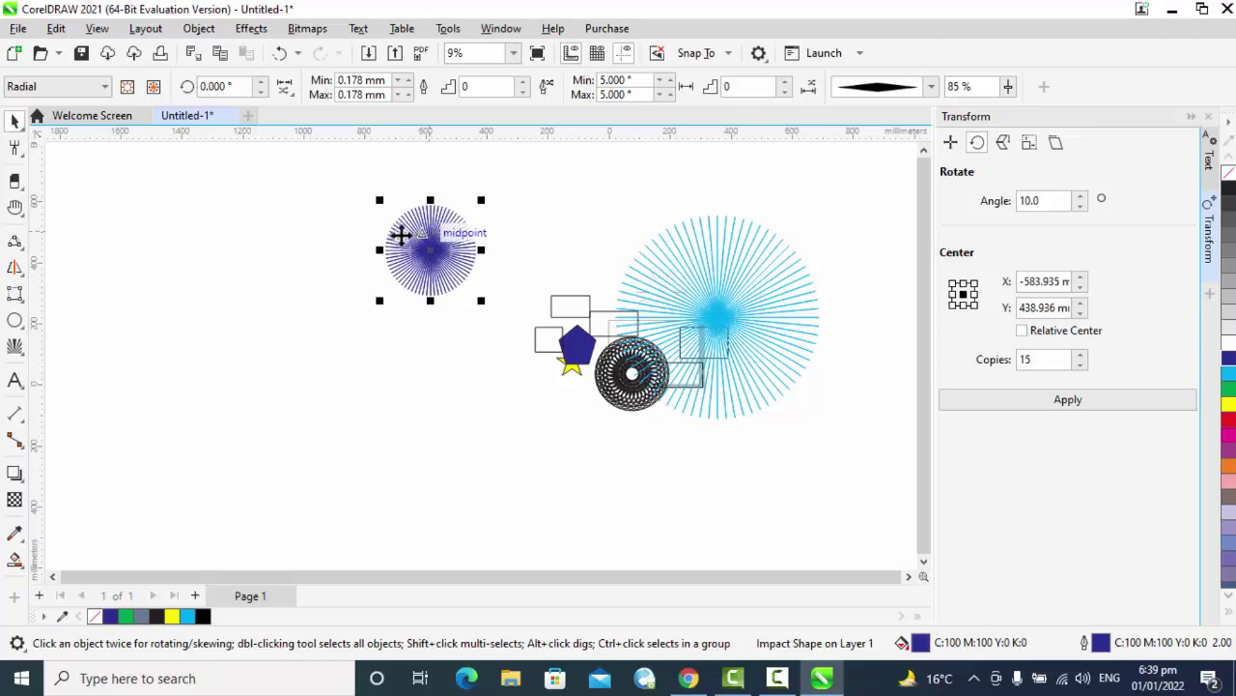
- Add the artistic text "qjwqjl" below and left of the dark blue burst and enlarge it to about 576 by 223 mm
{"action": "left_click", "coordinate": [15, 379]}
{"action": "left_click", "coordinate": [186, 293]}
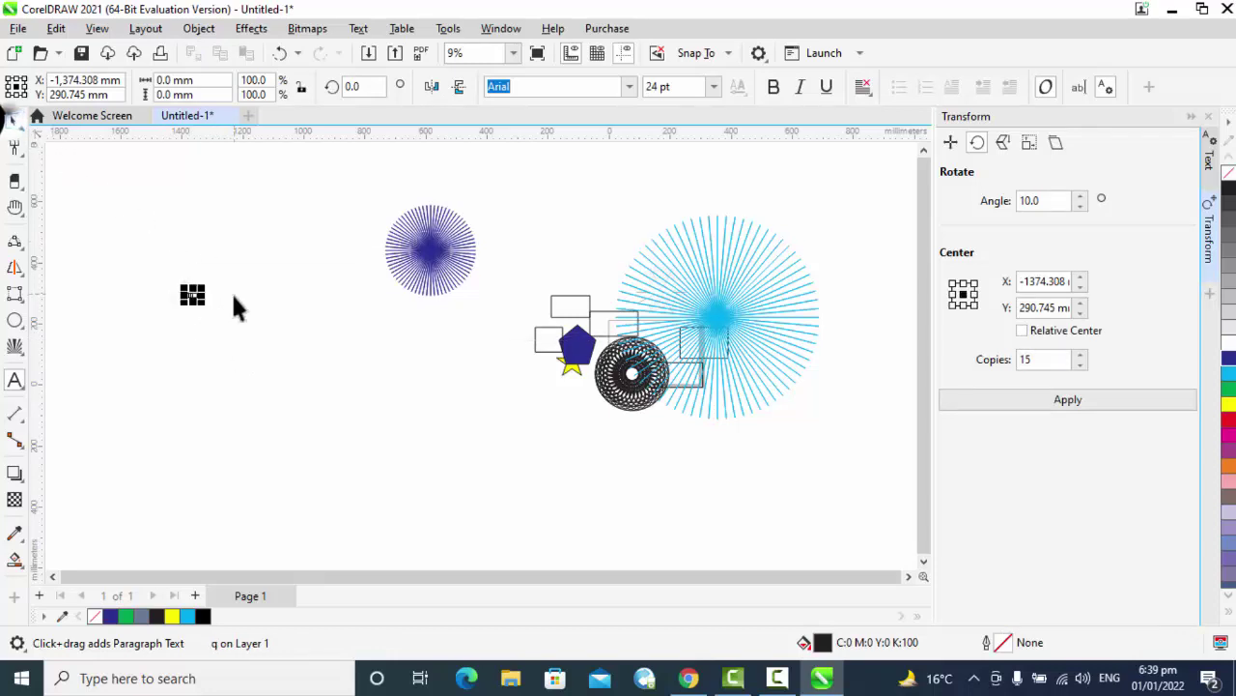
{"action": "key", "text": "ctrl+space"}
{"action": "left_click_drag", "start_coordinate": [243, 319], "coordinate": [367, 377]}
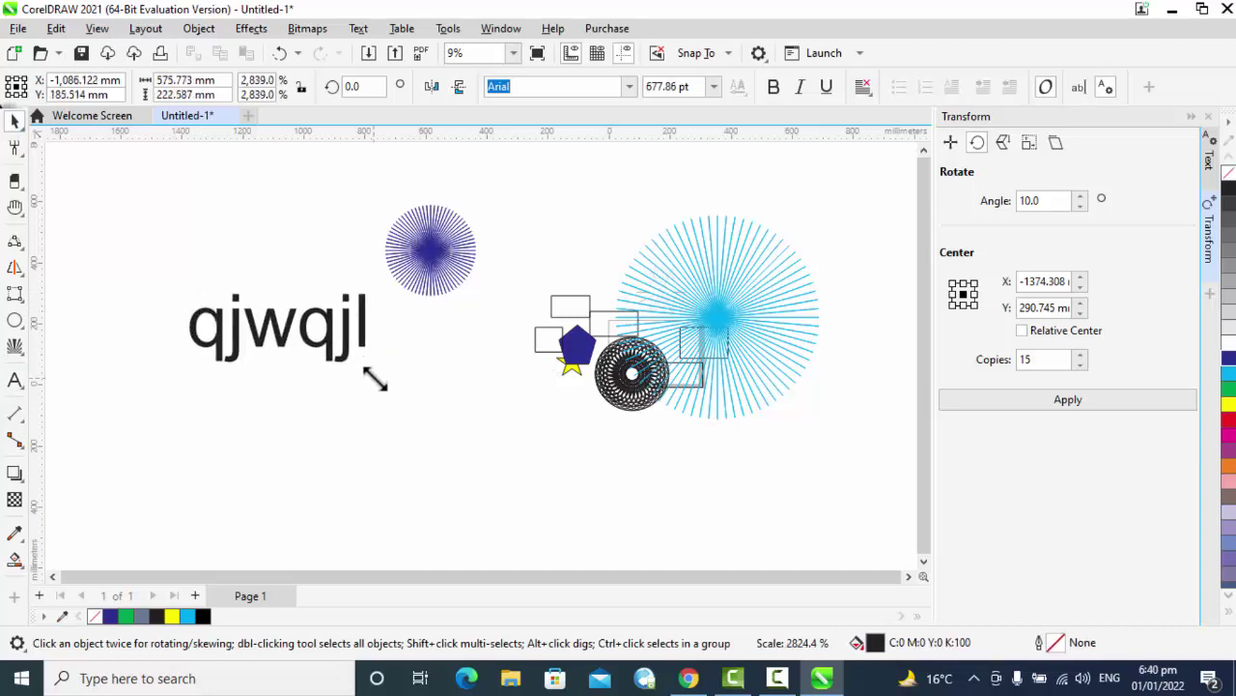
- Draw a table with 3 rows and 4 columns, about 1152 by 538 mm, below the "qjwqjl" text
{"action": "left_click", "coordinate": [19, 382]}
{"action": "left_click", "coordinate": [81, 402]}
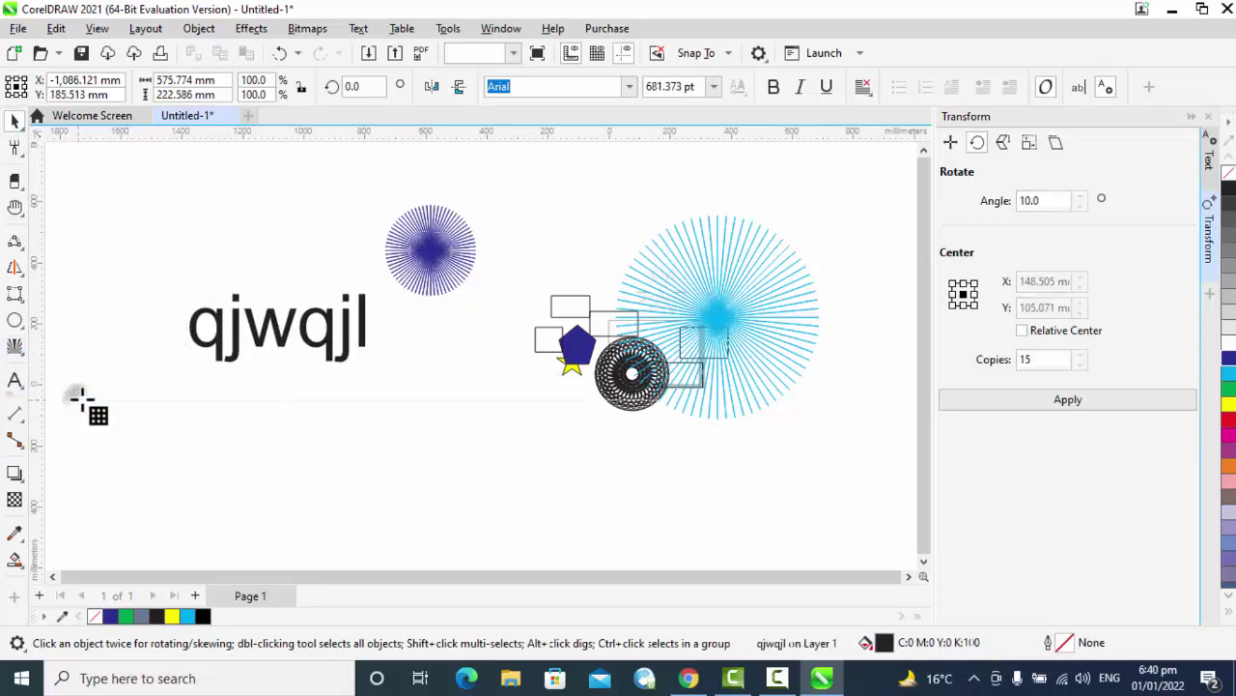
{"action": "left_click_drag", "start_coordinate": [136, 385], "coordinate": [486, 549]}
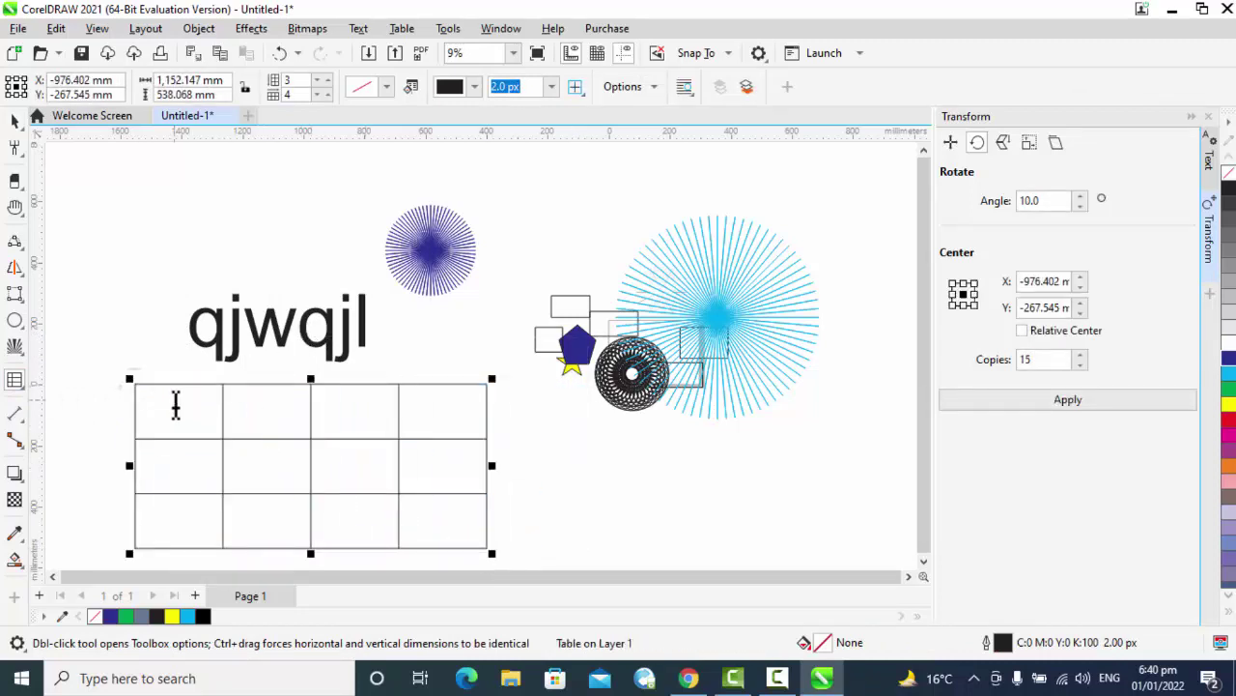
- Enter sample text in the table's first cell and try a font size of 100 pt there
{"action": "left_click", "coordinate": [177, 407]}
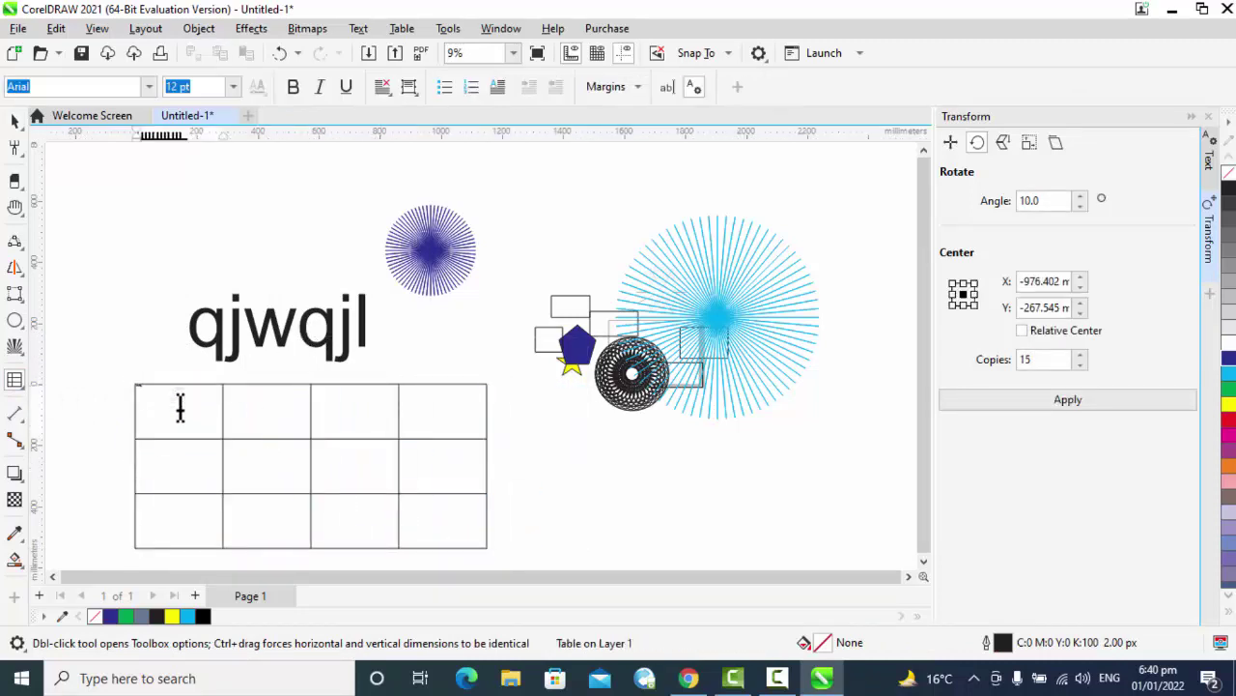
{"action": "left_click", "coordinate": [107, 355]}
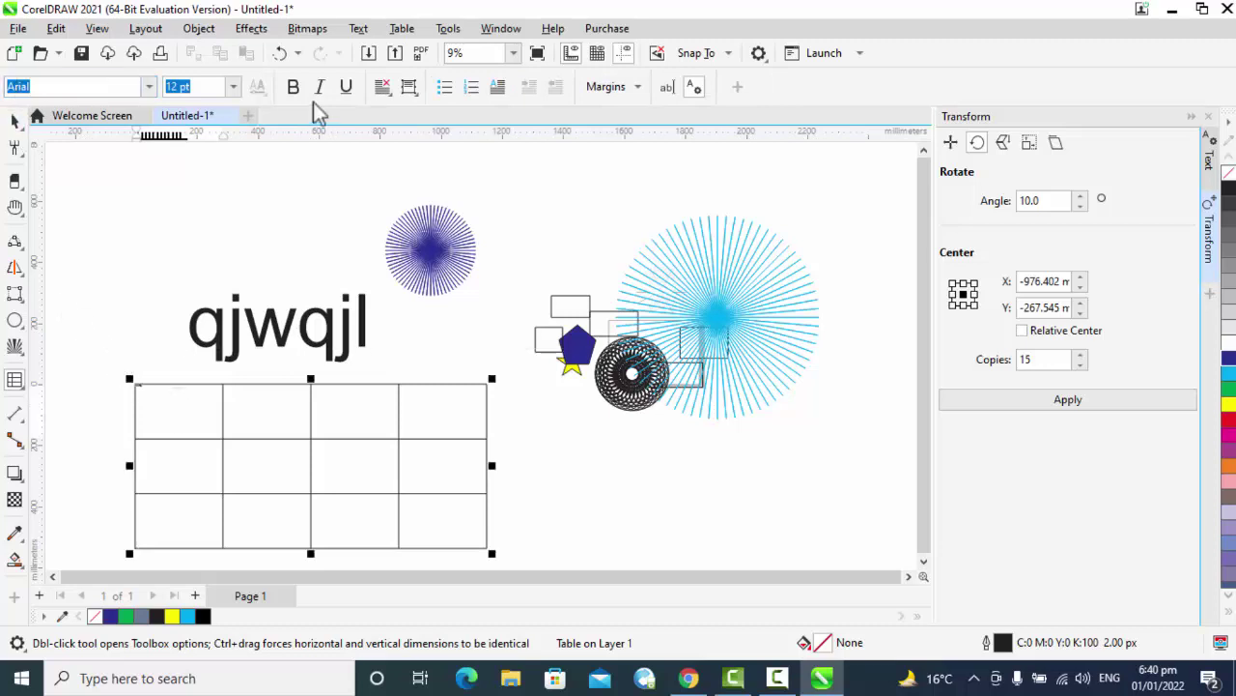
{"action": "left_click", "coordinate": [238, 88]}
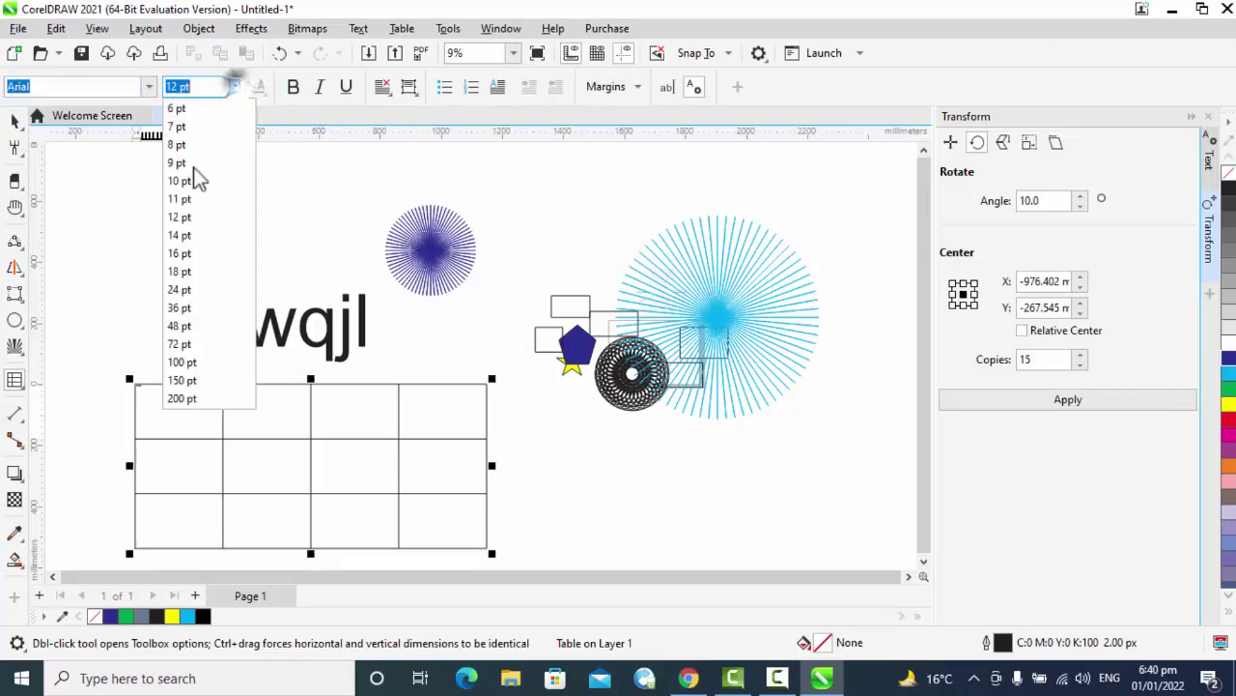
{"action": "left_click", "coordinate": [182, 348]}
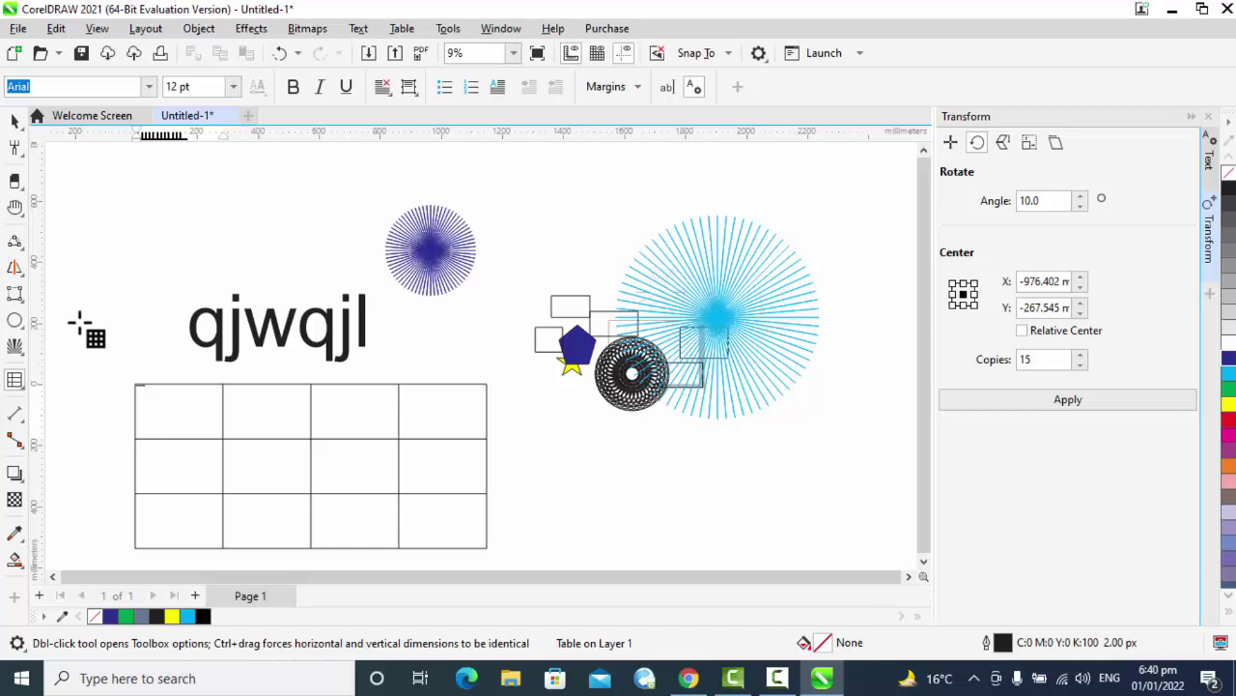
{"action": "left_click", "coordinate": [232, 87]}
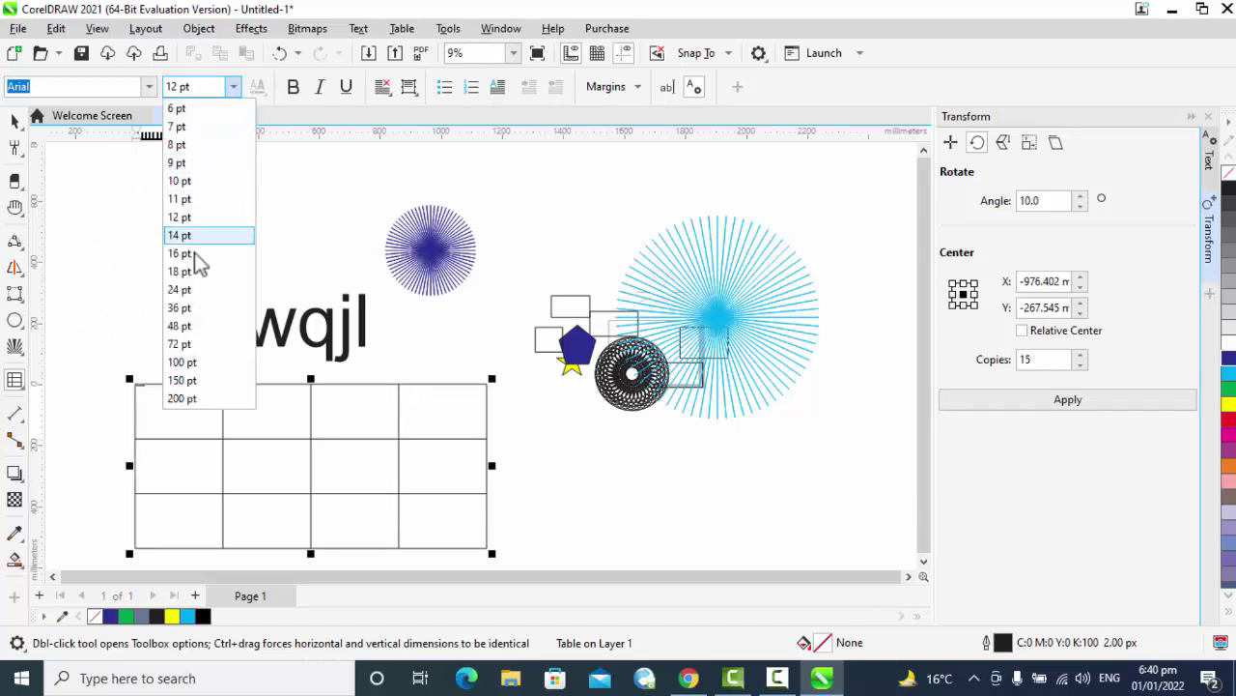
{"action": "left_click", "coordinate": [184, 363]}
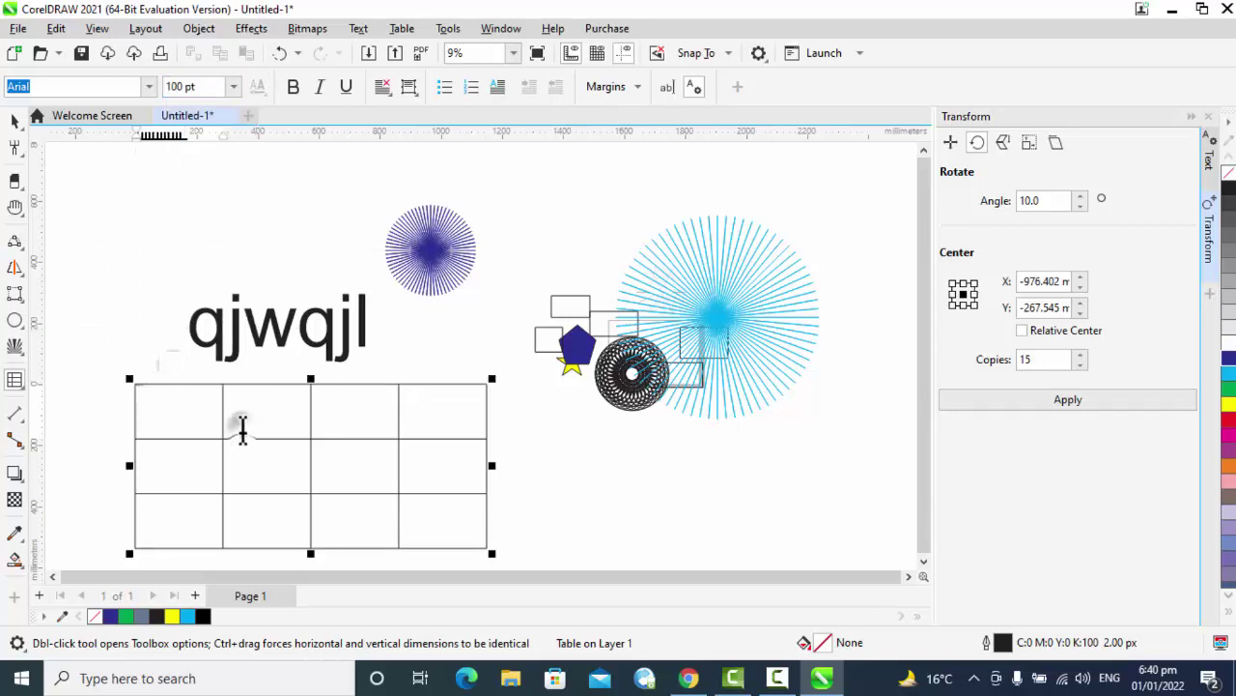
{"action": "left_click", "coordinate": [243, 430]}
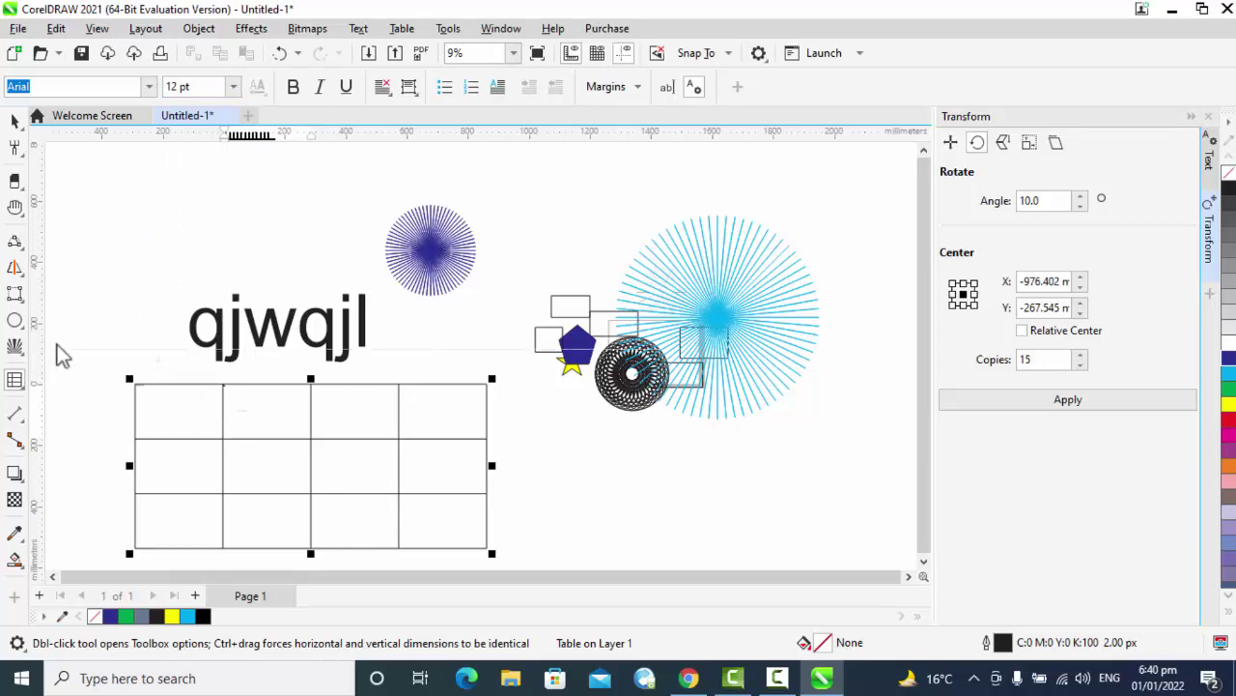
- Set the border width of the table's first cell to 16 px and add more sample text in that cell
{"action": "left_click_drag", "start_coordinate": [164, 396], "coordinate": [116, 386]}
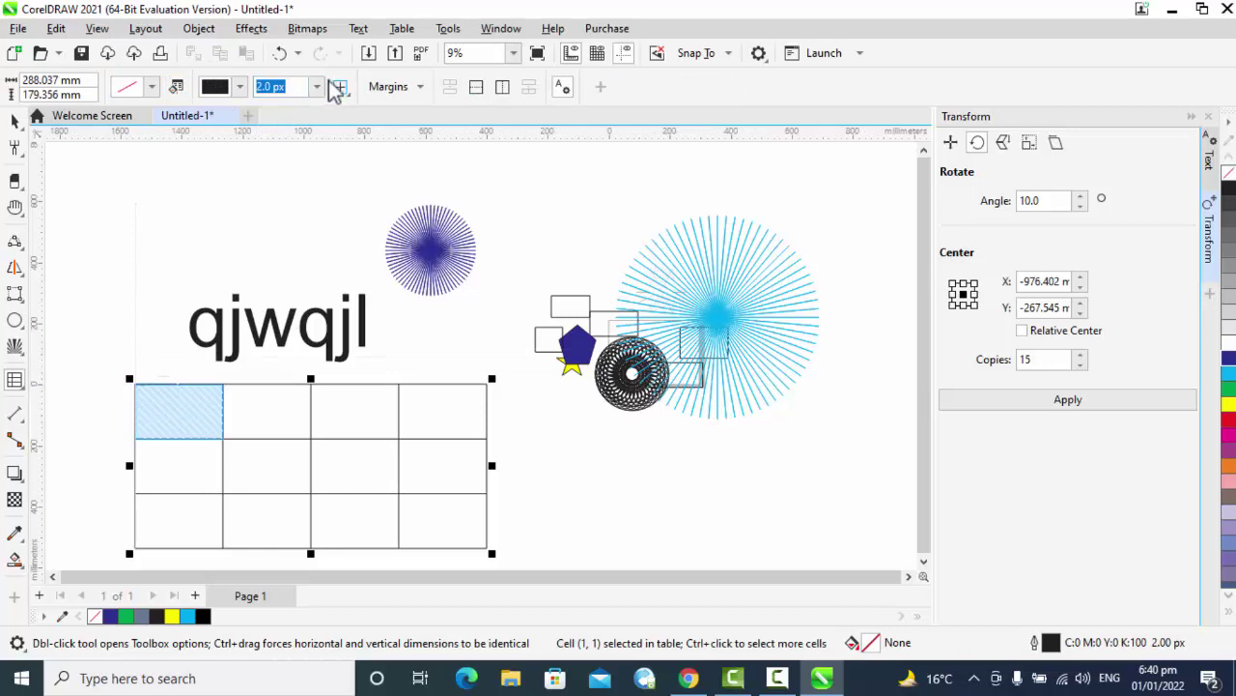
{"action": "left_click", "coordinate": [318, 87]}
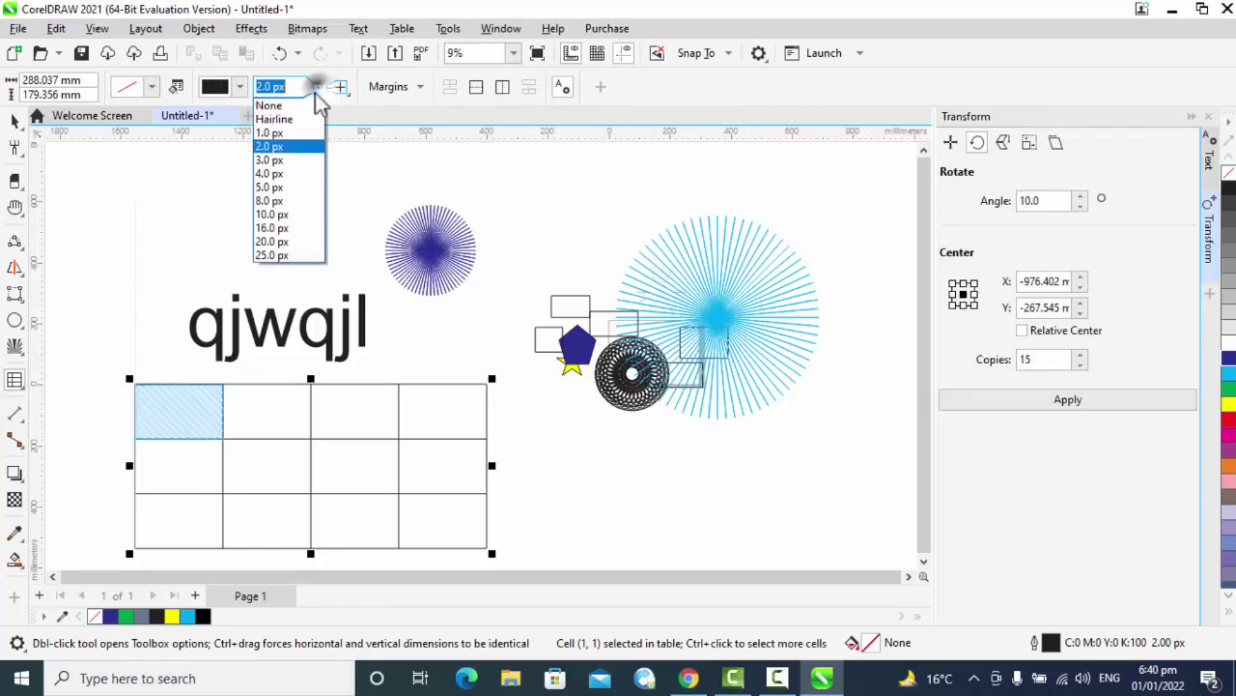
{"action": "left_click", "coordinate": [286, 234]}
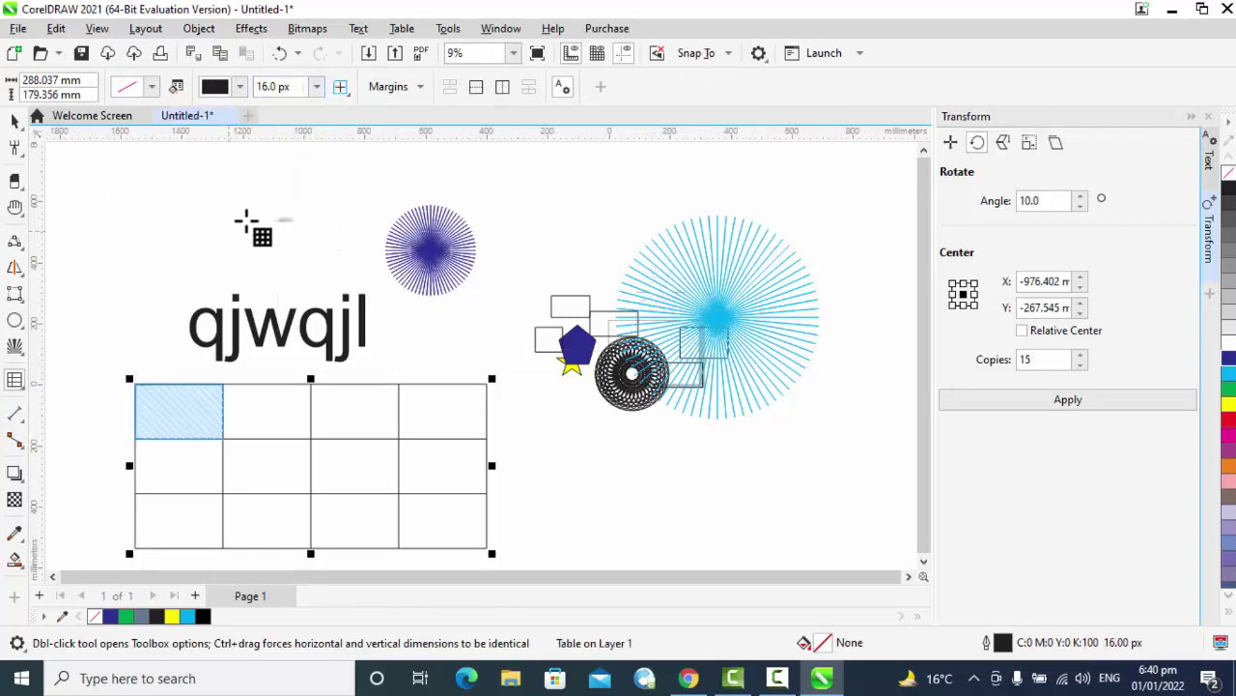
{"action": "left_click", "coordinate": [168, 410]}
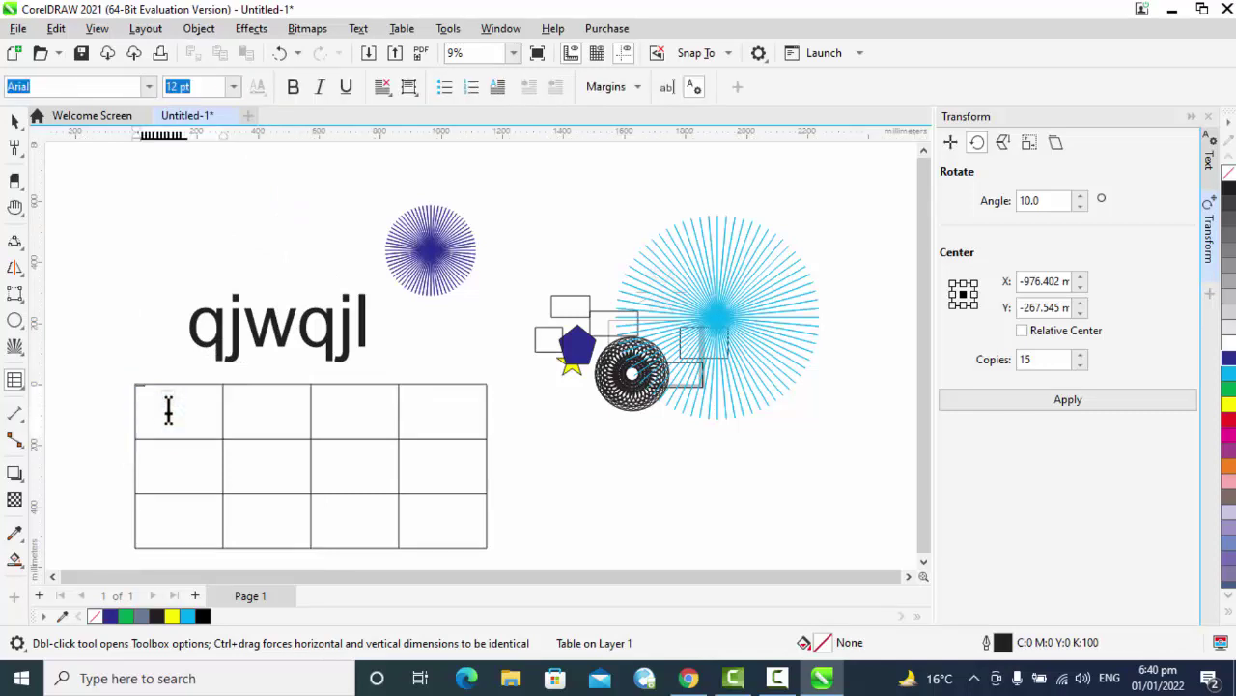
{"action": "left_click", "coordinate": [128, 187]}
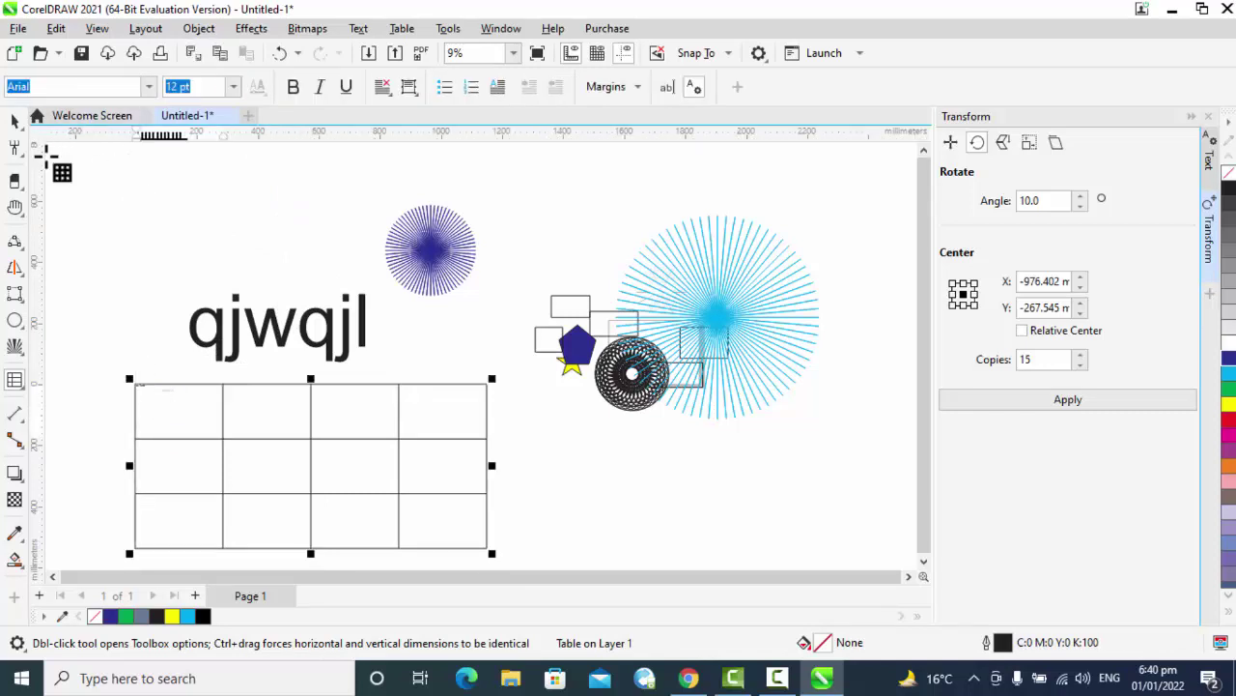
- Select all but the first letter of the text in the table's first cell and set its font size to 100 pt
{"action": "left_click", "coordinate": [14, 121]}
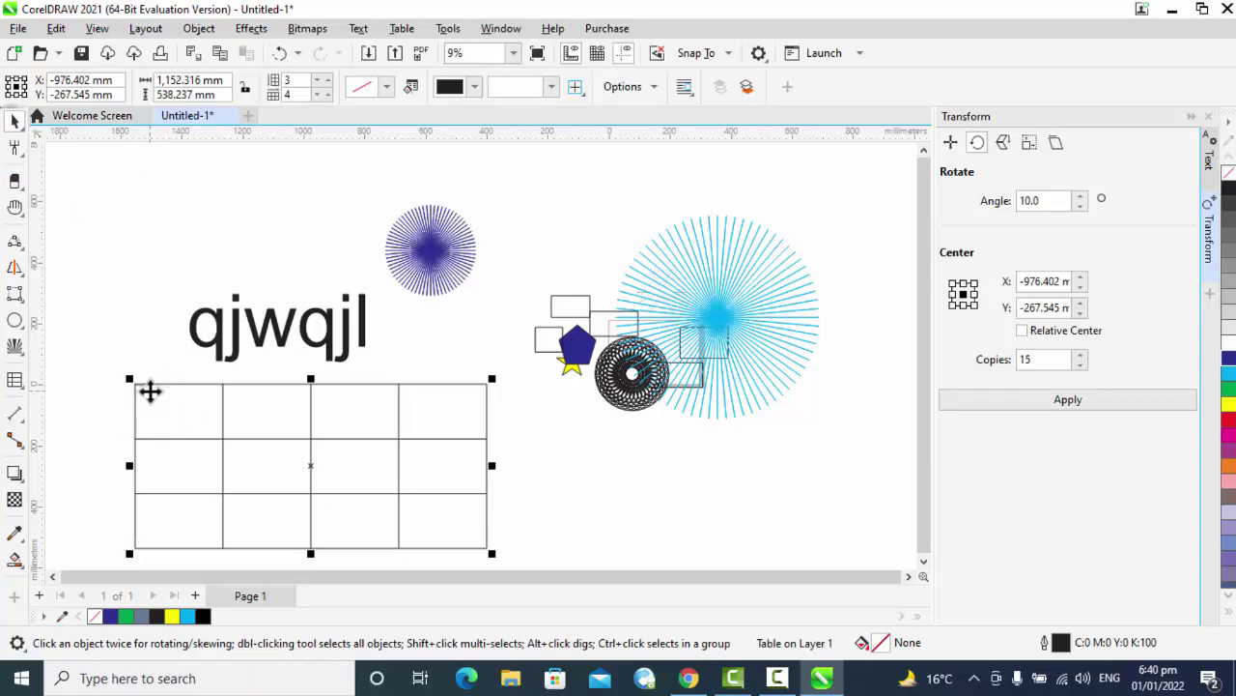
{"action": "scroll", "coordinate": [150, 390], "scroll_direction": "up", "scroll_amount": 4}
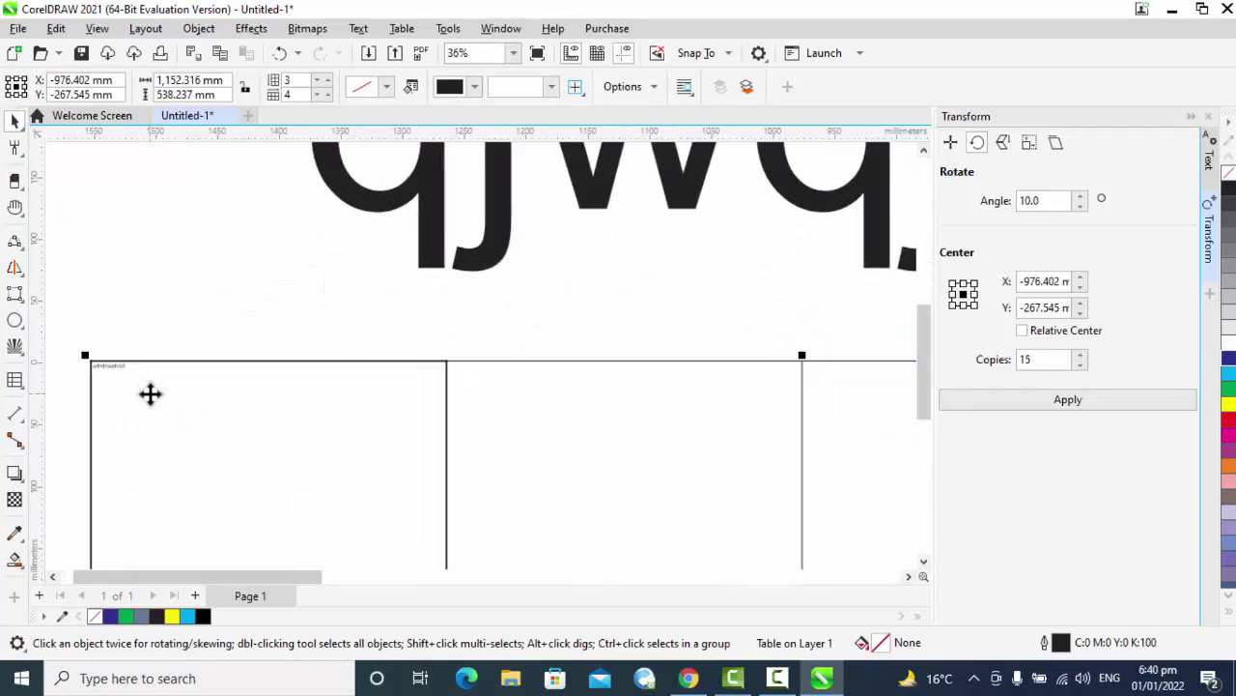
{"action": "scroll", "coordinate": [149, 391], "scroll_direction": "up", "scroll_amount": 3}
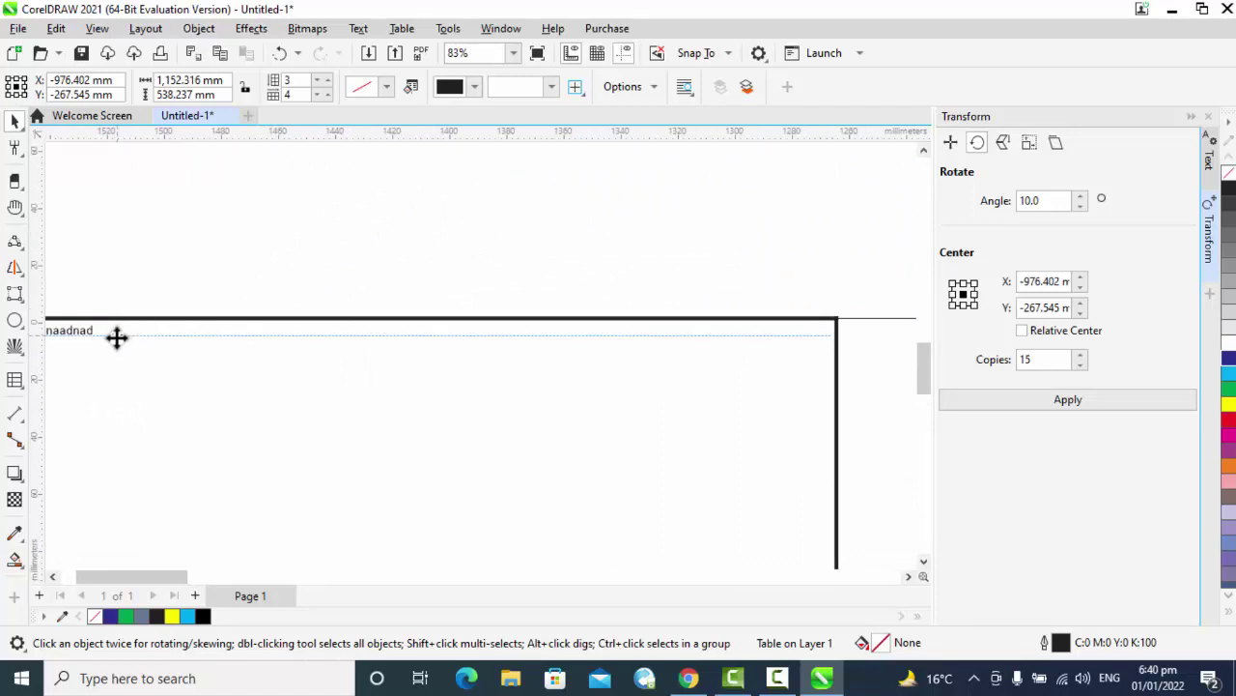
{"action": "left_click", "coordinate": [100, 330]}
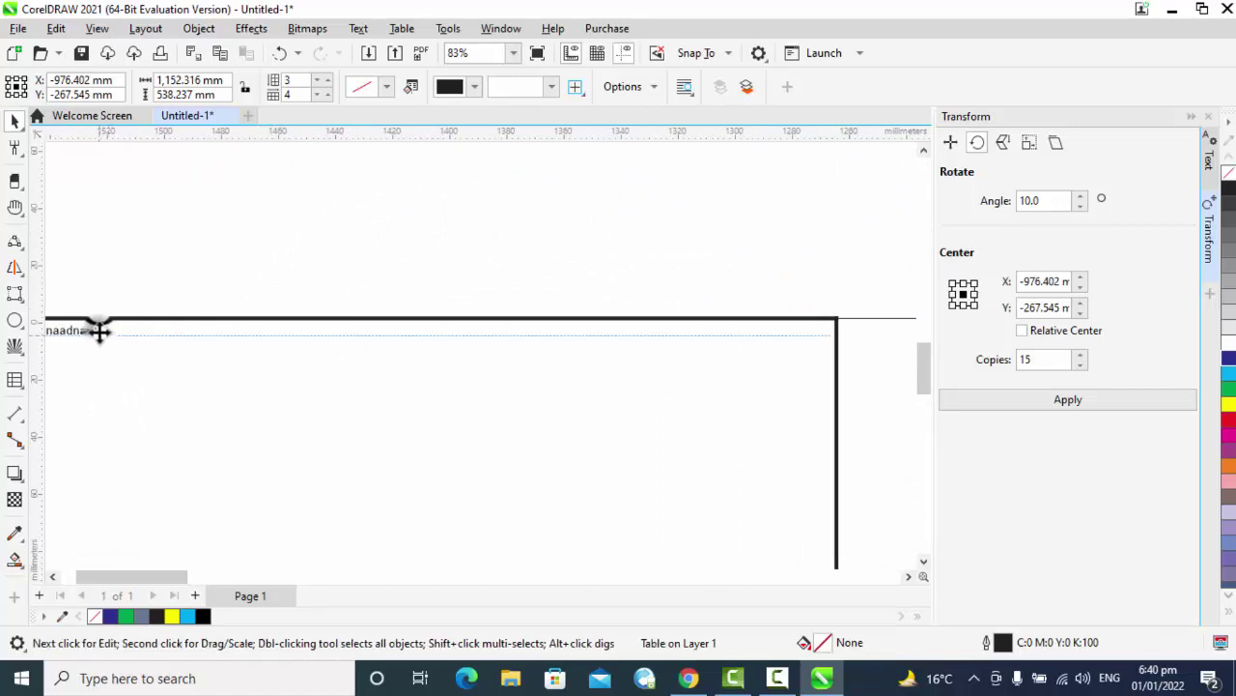
{"action": "left_click", "coordinate": [14, 381]}
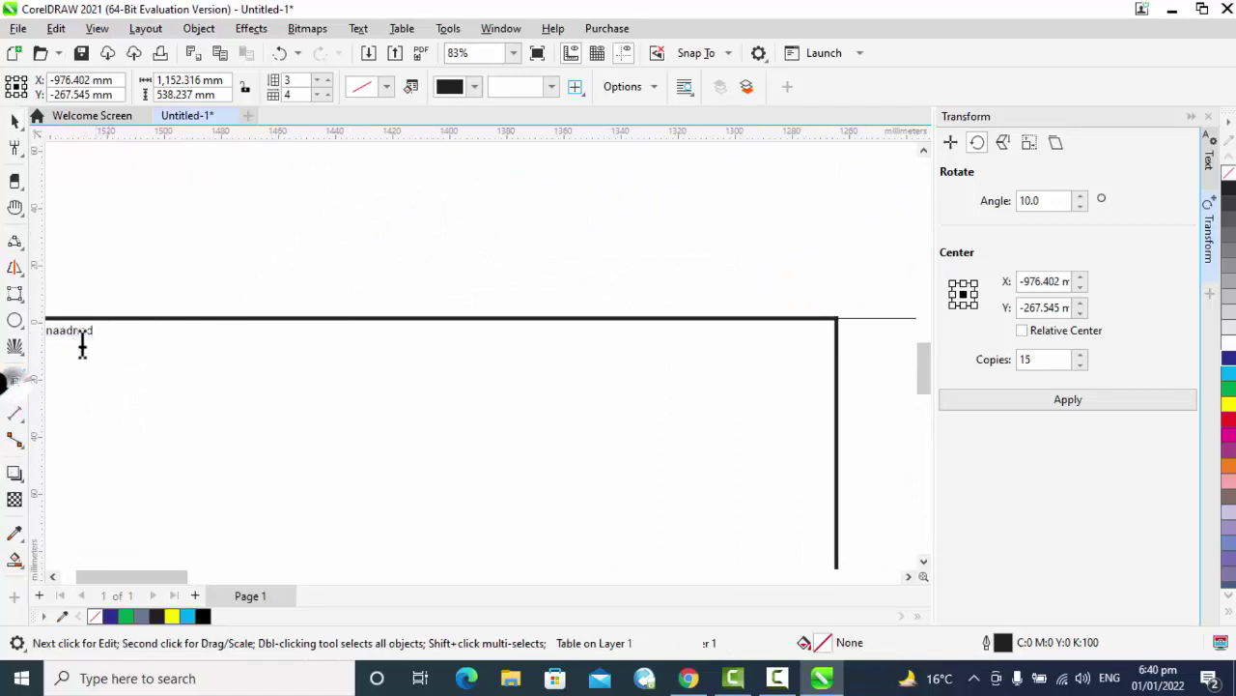
{"action": "double_click", "coordinate": [73, 331]}
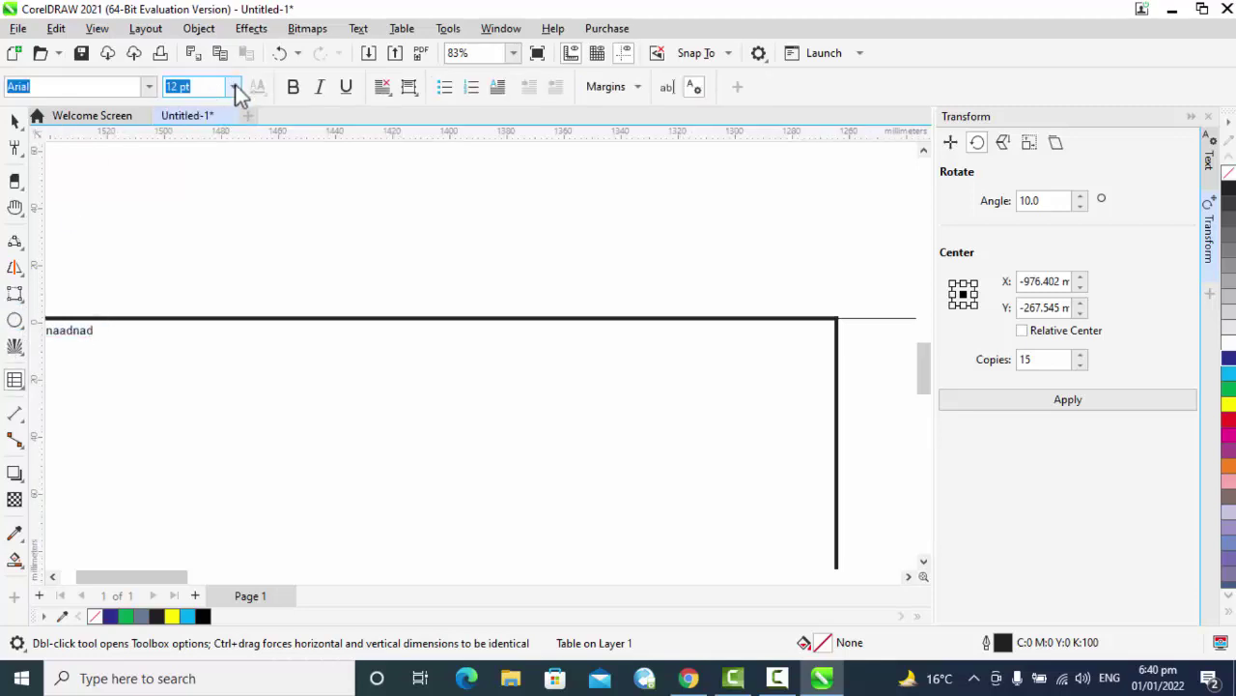
{"action": "left_click", "coordinate": [94, 336]}
{"action": "left_click", "coordinate": [93, 335]}
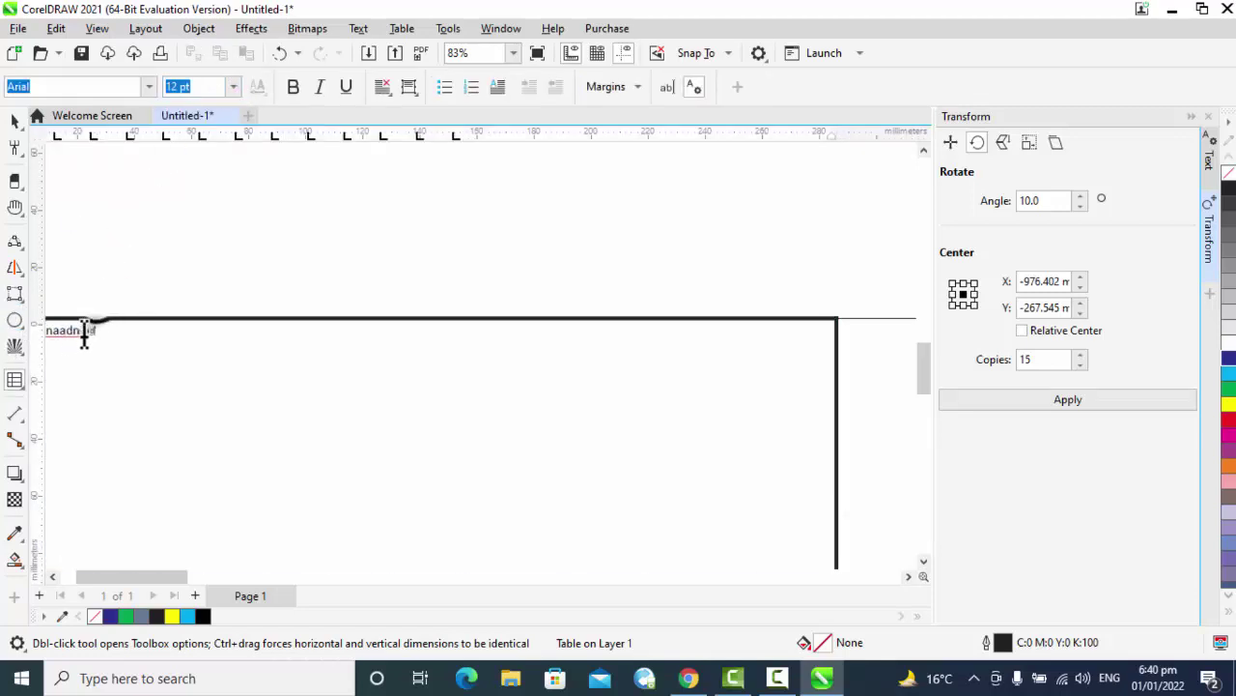
{"action": "mouse_move", "coordinate": [84, 330]}
{"action": "left_mouse_down"}
{"action": "mouse_move", "coordinate": [42, 334]}
{"action": "mouse_move", "coordinate": [202, 345]}
{"action": "mouse_move", "coordinate": [178, 334]}
{"action": "left_mouse_up"}
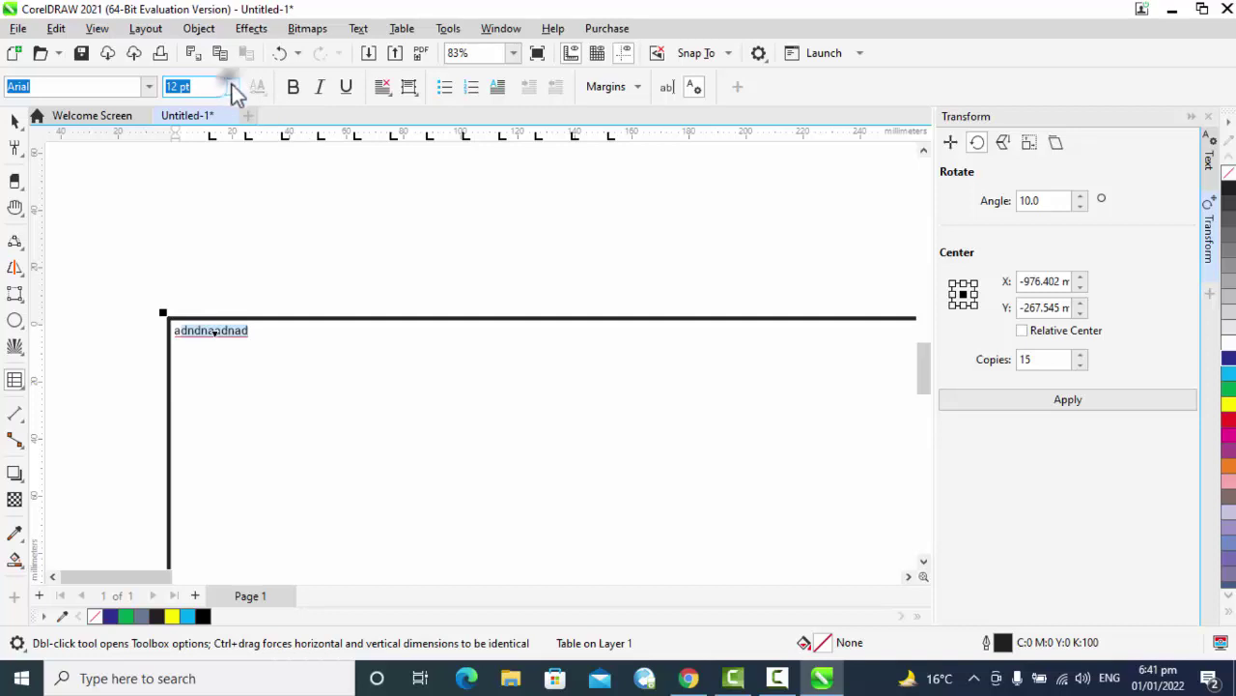
{"action": "left_click", "coordinate": [232, 86]}
{"action": "left_click", "coordinate": [211, 364]}
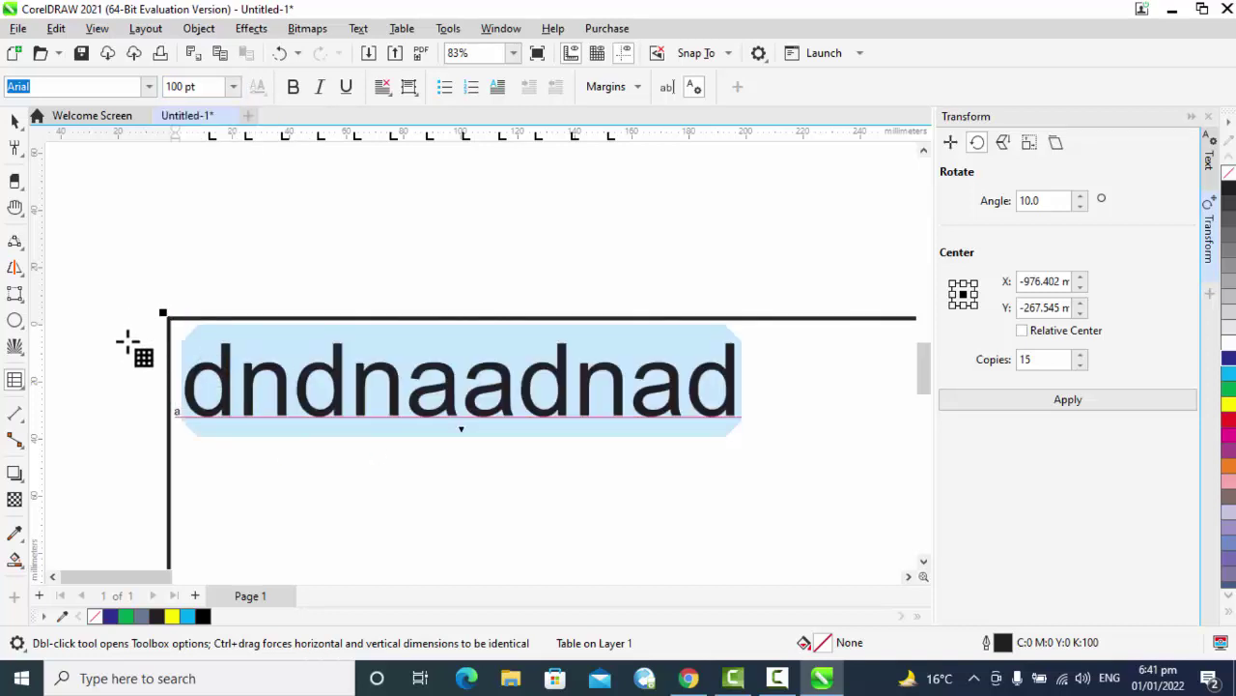
- Add a parallel dimension spanning the width above the "qjwqjl" text, with its dimension line across the table's middle row
{"action": "scroll", "coordinate": [127, 343], "scroll_direction": "down", "scroll_amount": 1}
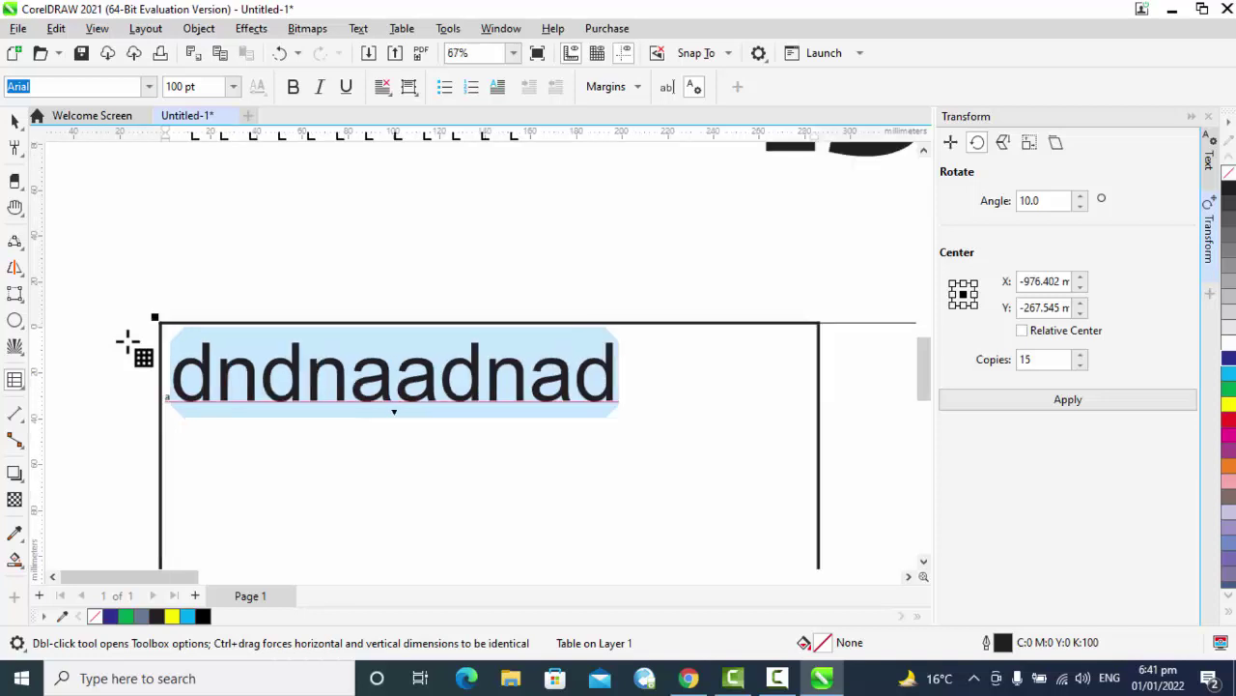
{"action": "scroll", "coordinate": [128, 343], "scroll_direction": "down", "scroll_amount": 8}
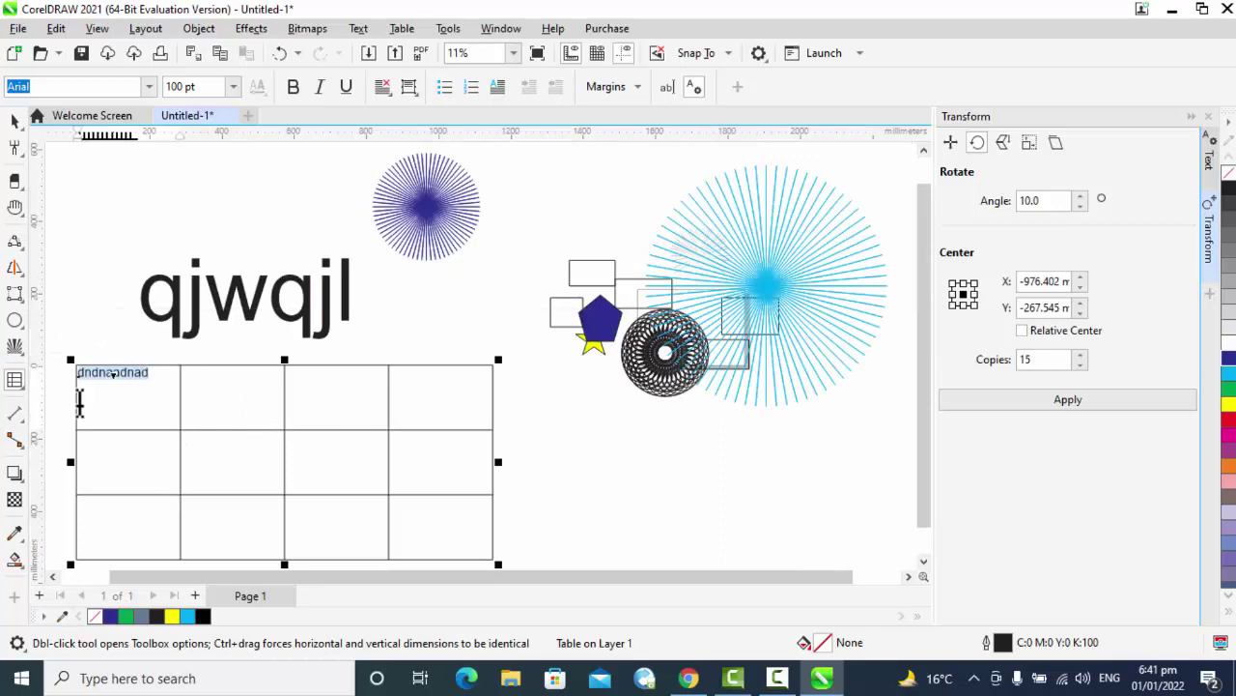
{"action": "left_click", "coordinate": [14, 415]}
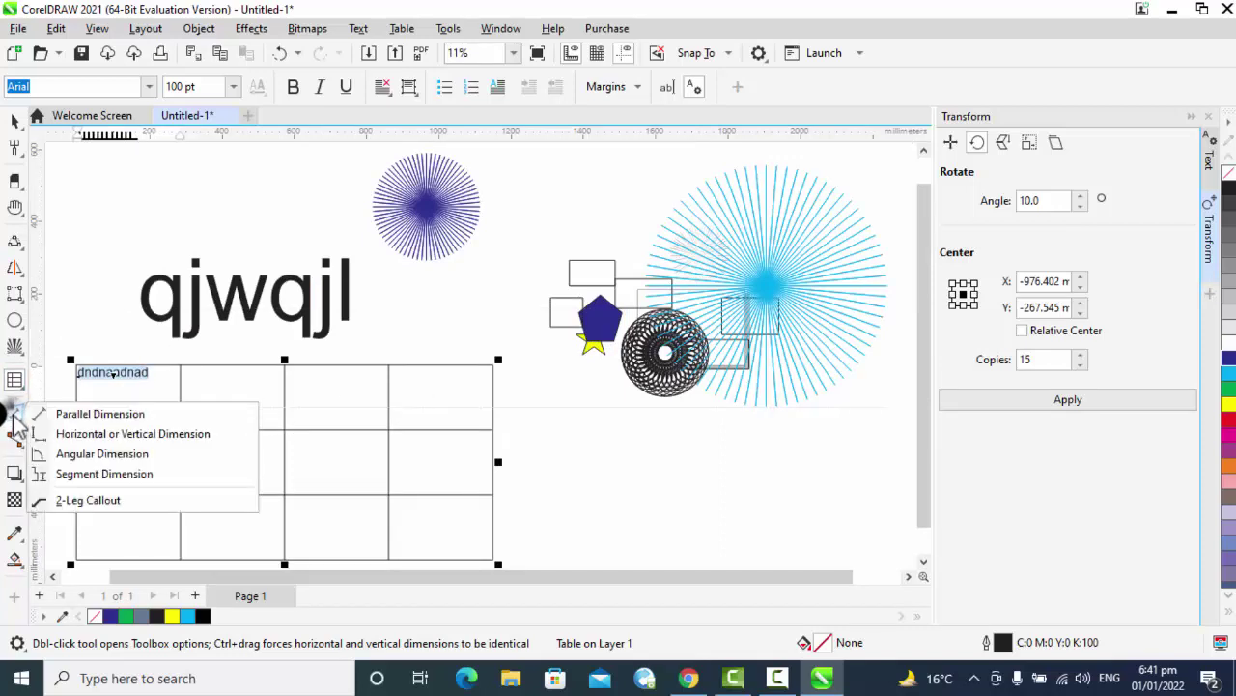
{"action": "left_click", "coordinate": [99, 416]}
{"action": "left_click_drag", "start_coordinate": [77, 244], "coordinate": [493, 246]}
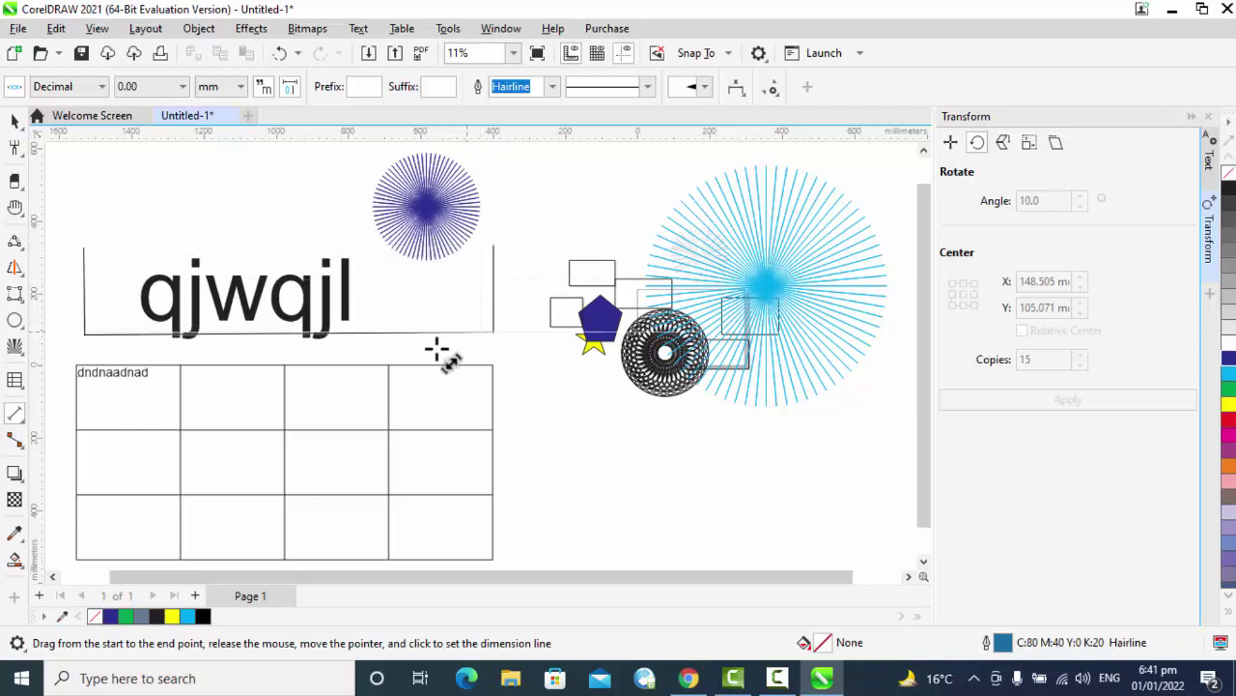
{"action": "left_click", "coordinate": [386, 461]}
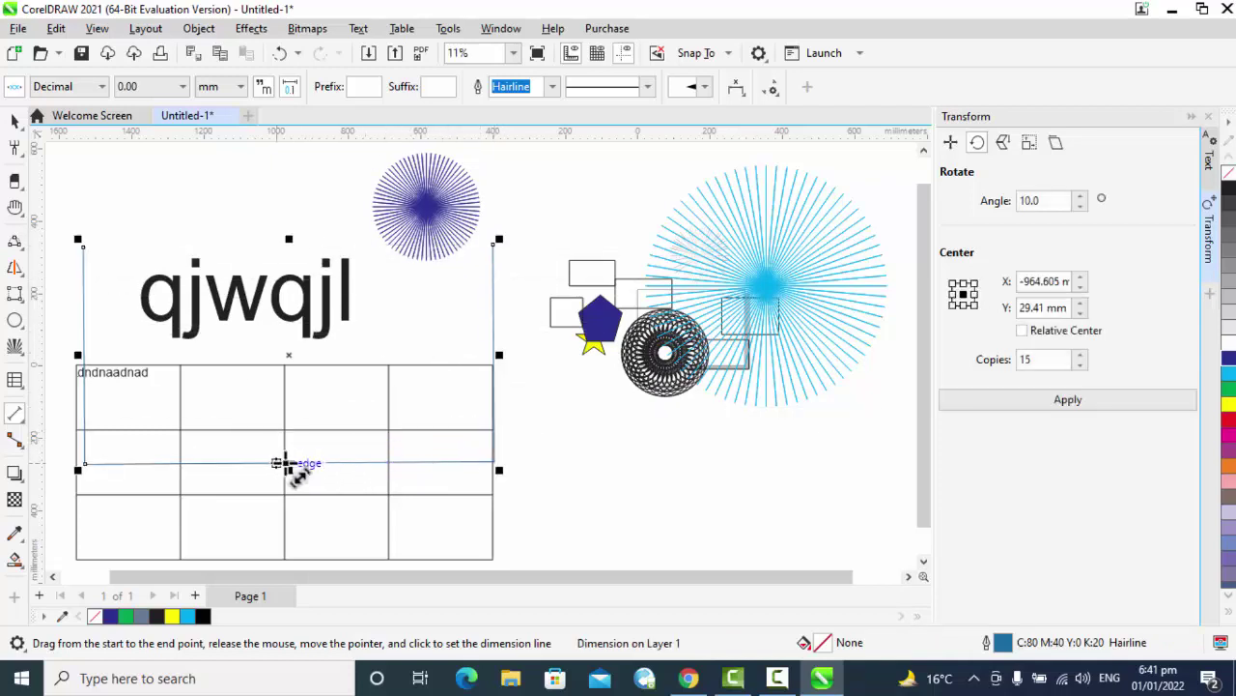
- Add a vertical parallel dimension from above the "qjwqjl" text to the table's bottom row, placing its line beside the text
{"action": "left_click_drag", "start_coordinate": [198, 230], "coordinate": [359, 429]}
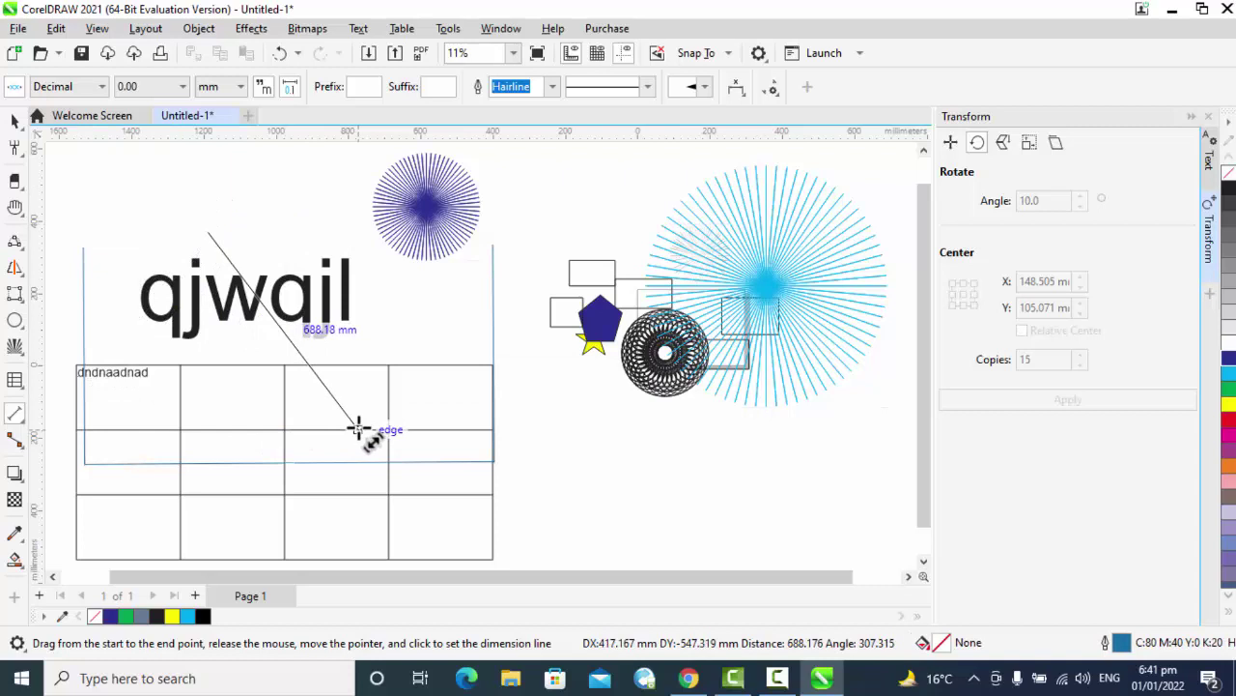
{"action": "left_click_drag", "start_coordinate": [344, 426], "coordinate": [208, 541]}
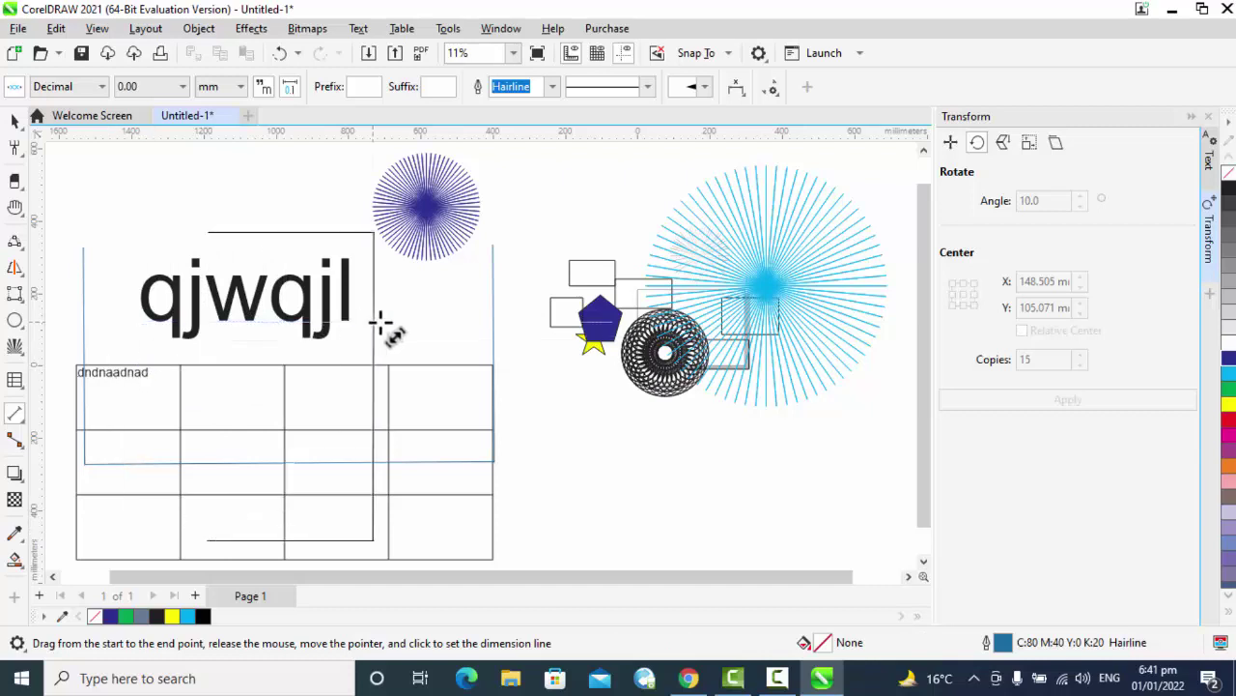
{"action": "left_click", "coordinate": [364, 338]}
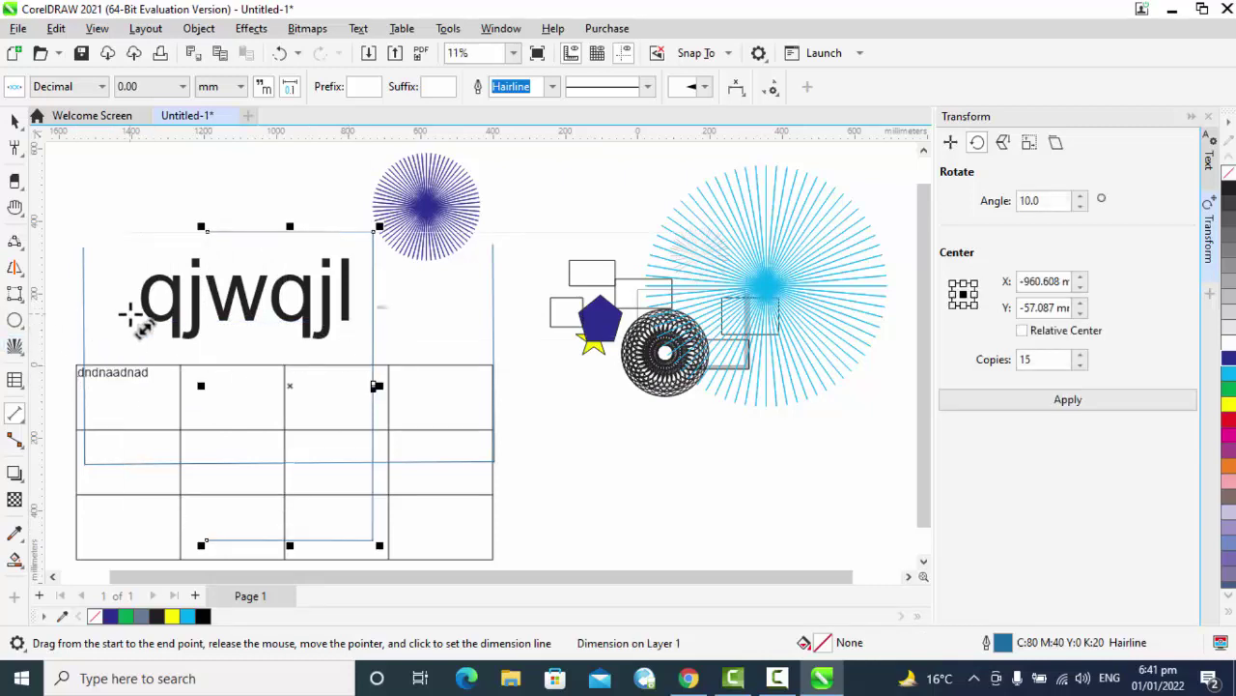
- Delete every object in the drawing
{"action": "key", "text": "ctrl+a"}
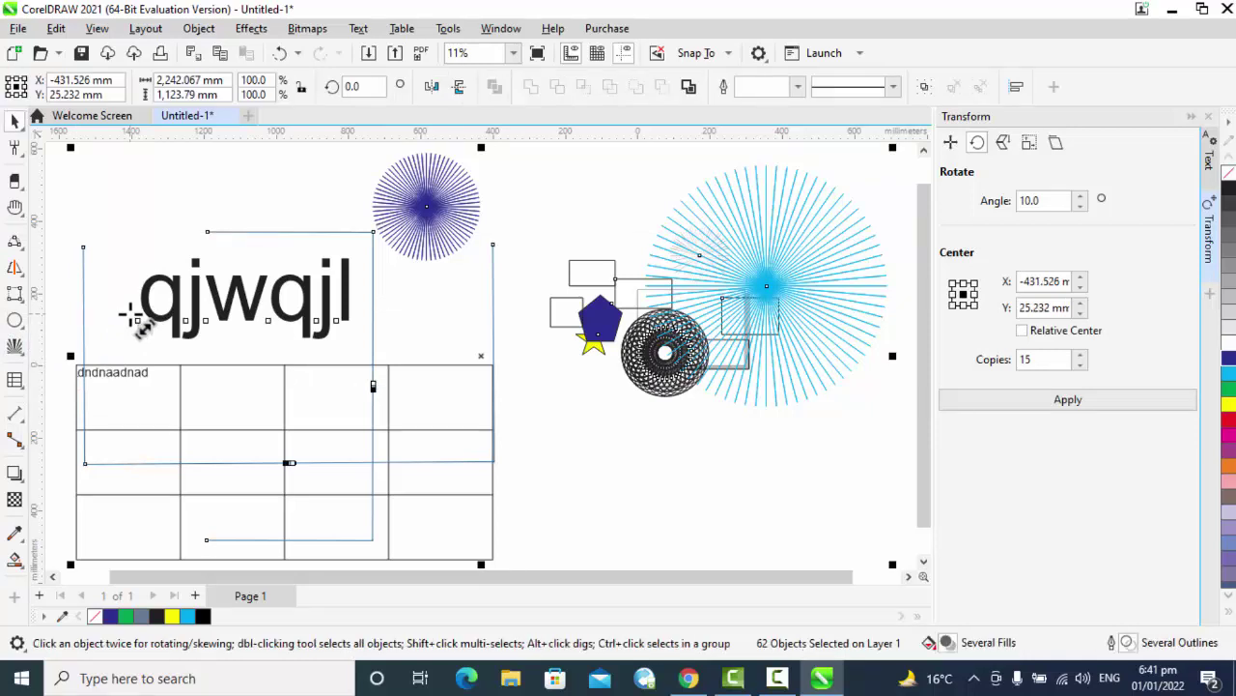
{"action": "key", "text": "Delete"}
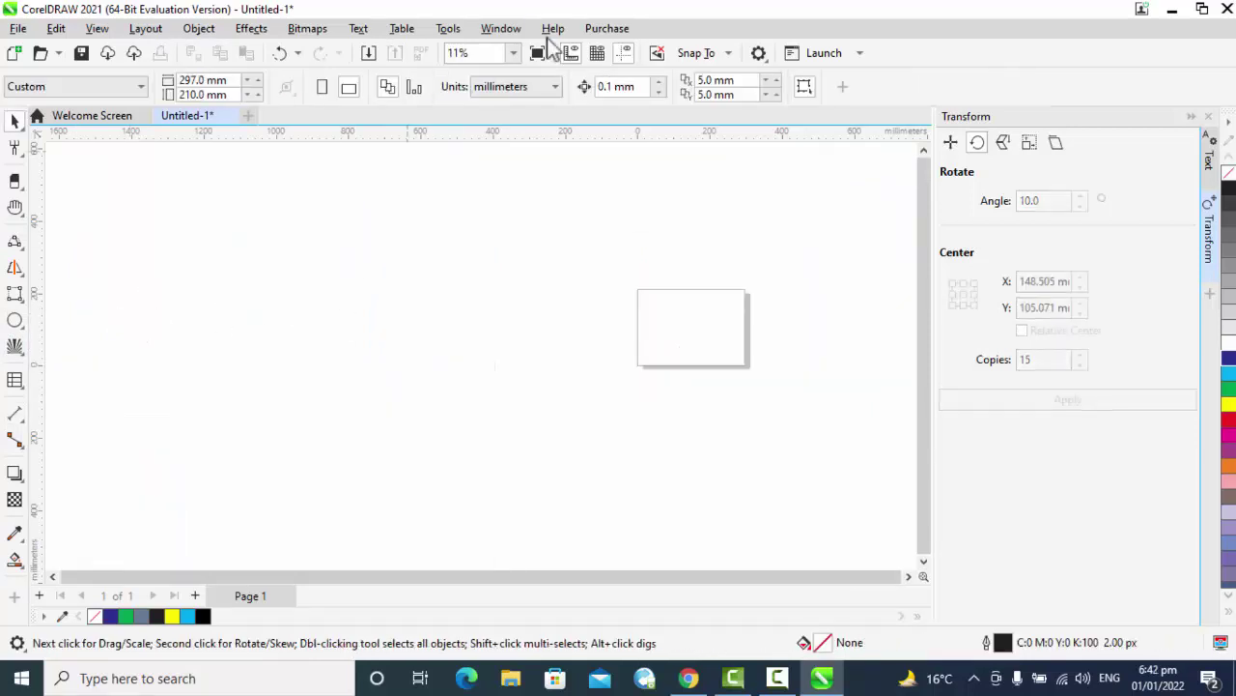
- Draw a horizontal dimension about 86 mm long in the empty drawing area with the Horizontal or Vertical Dimension tool
{"action": "left_click", "coordinate": [513, 54]}
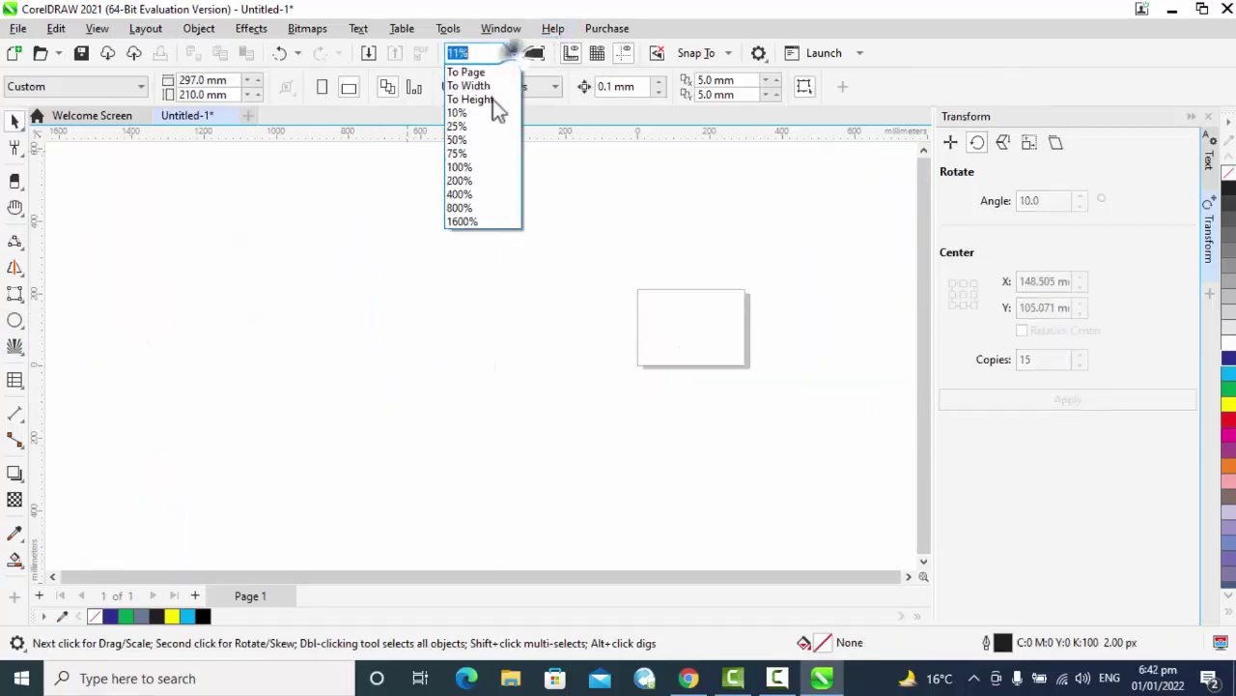
{"action": "left_click", "coordinate": [458, 166]}
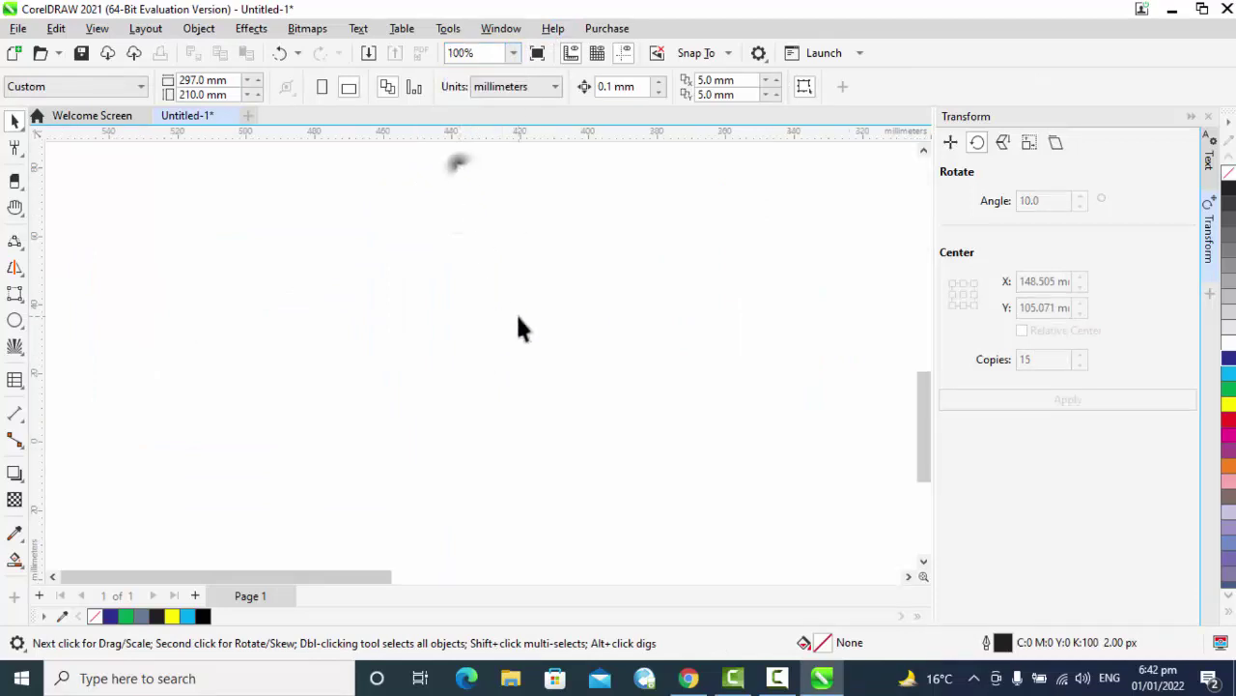
{"action": "left_click", "coordinate": [16, 416]}
{"action": "left_click", "coordinate": [81, 432]}
{"action": "left_click_drag", "start_coordinate": [319, 336], "coordinate": [599, 405]}
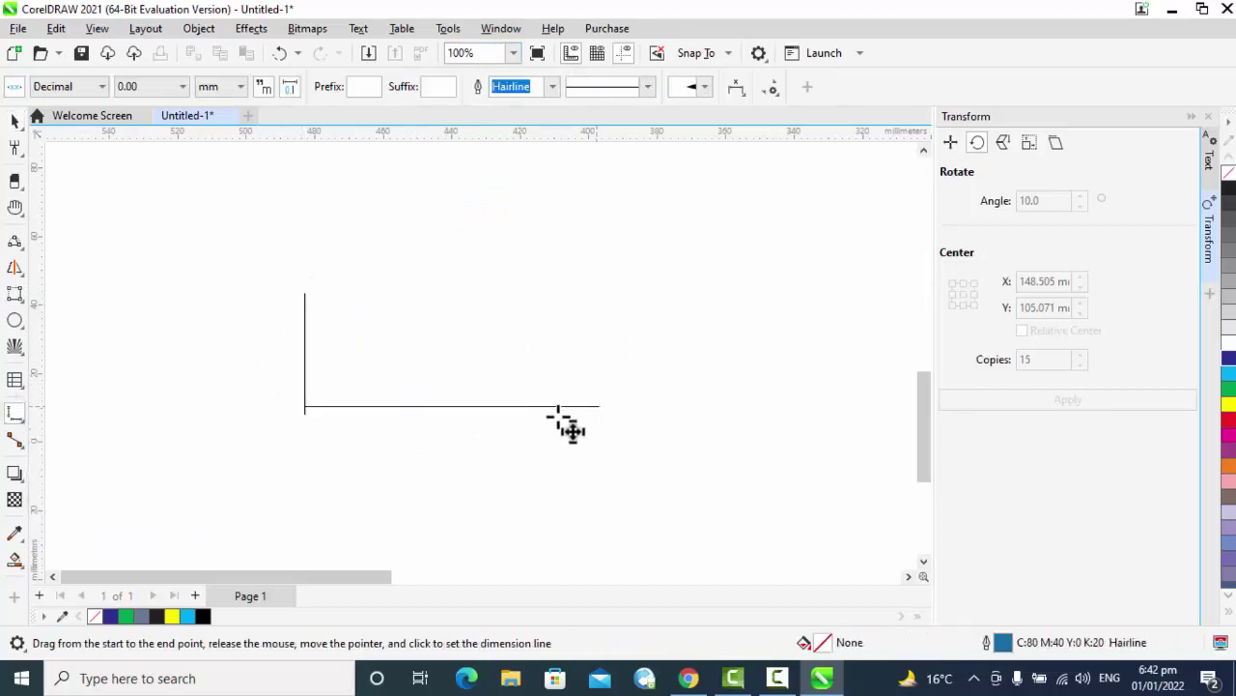
{"action": "left_click", "coordinate": [511, 430]}
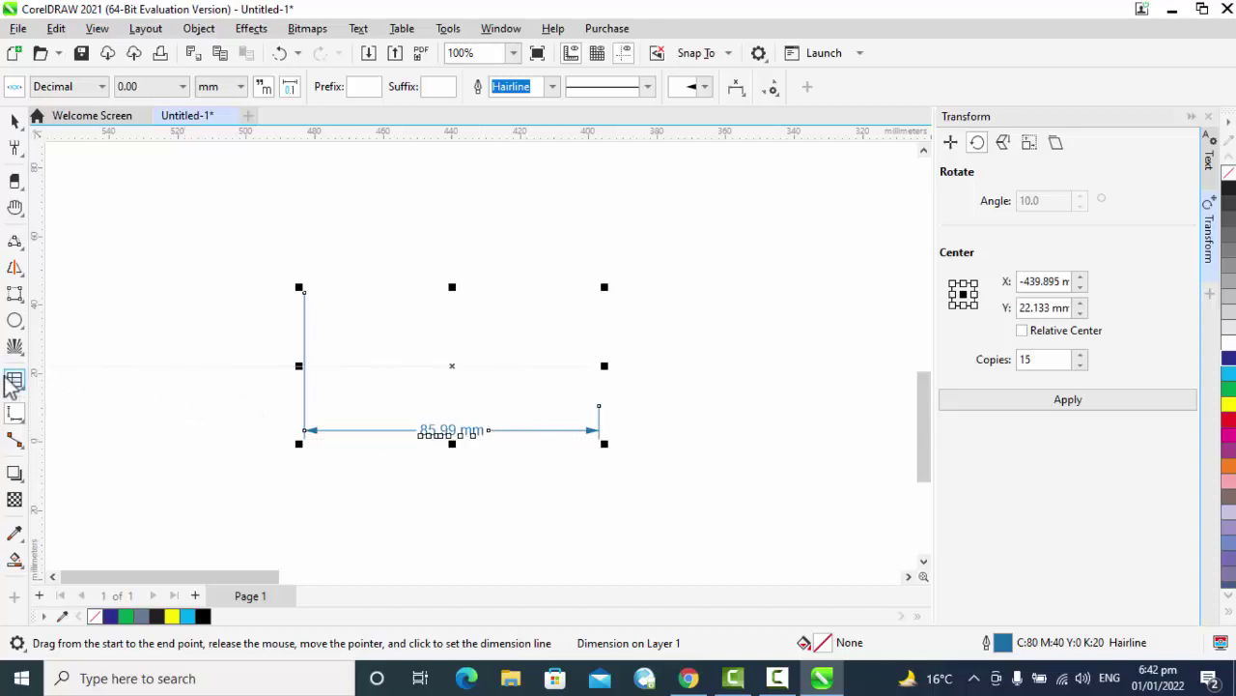
- Set the horizontal dimension's units to yards and check the available precision options
{"action": "left_click", "coordinate": [241, 87]}
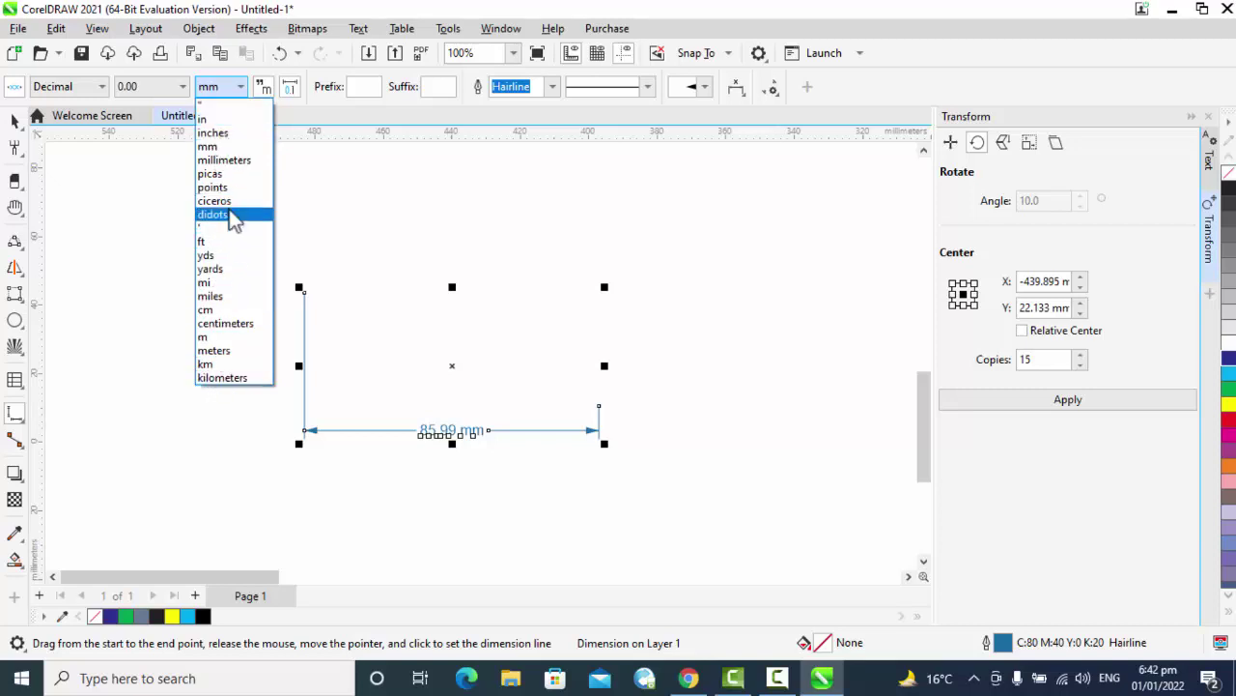
{"action": "left_click", "coordinate": [230, 269]}
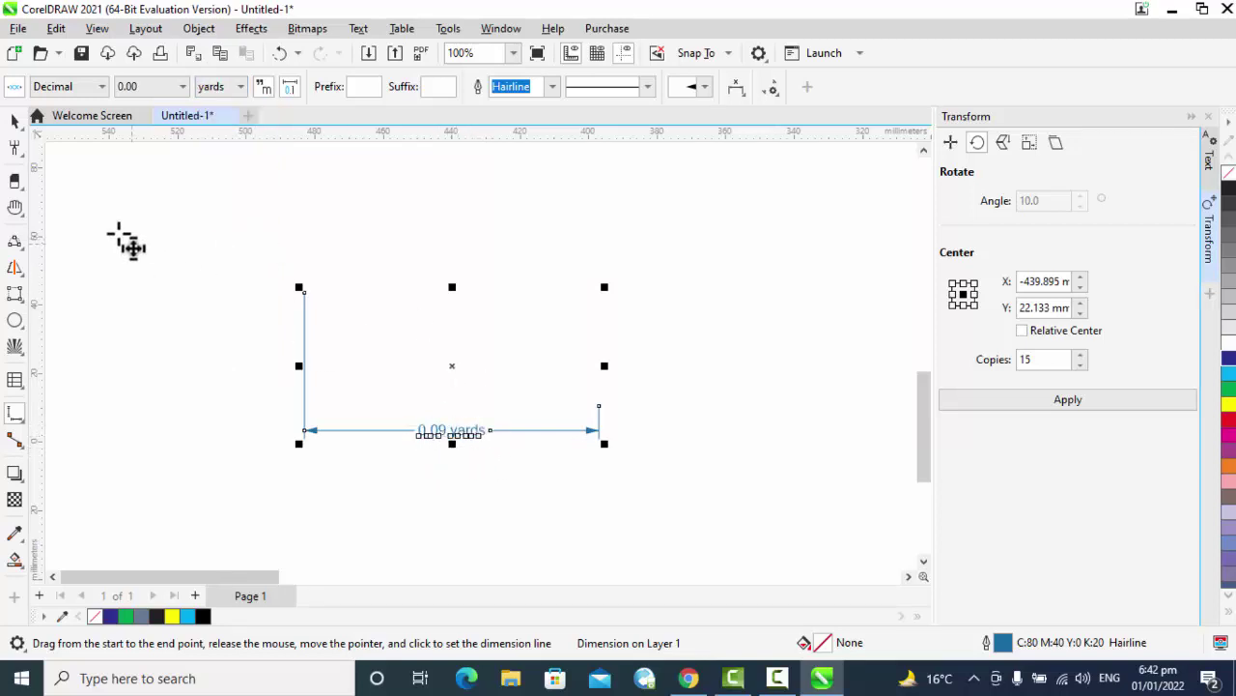
{"action": "left_click", "coordinate": [179, 86]}
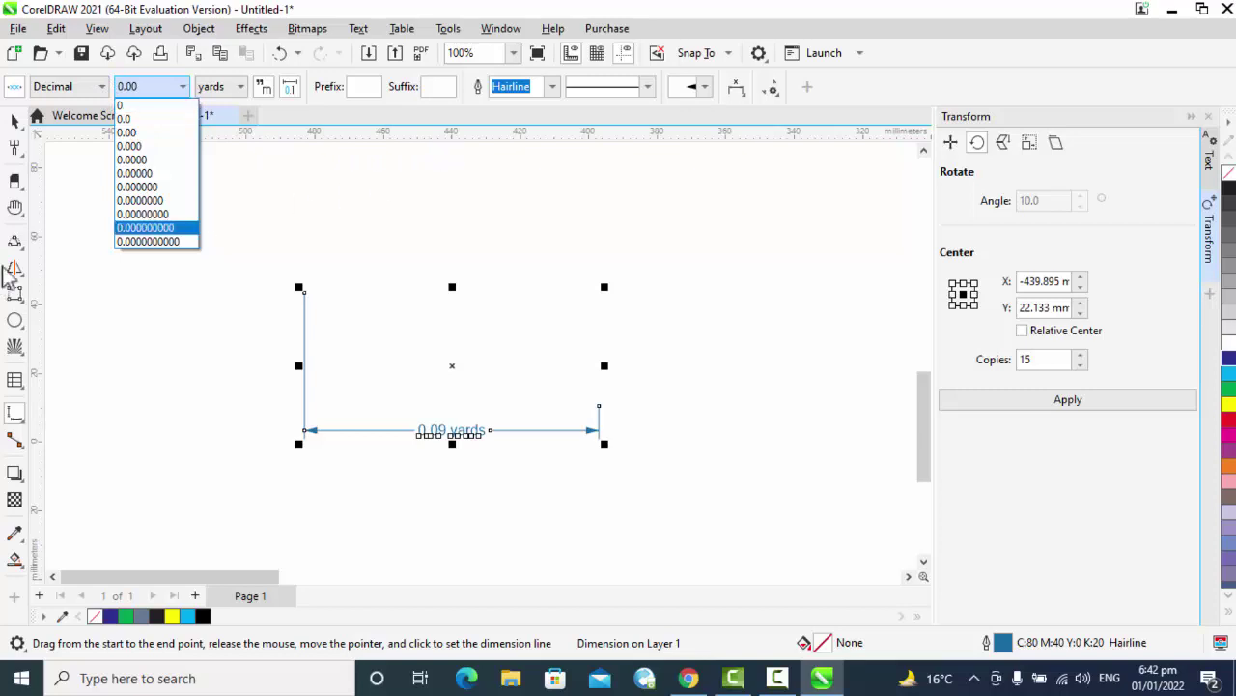
{"action": "left_click", "coordinate": [15, 417]}
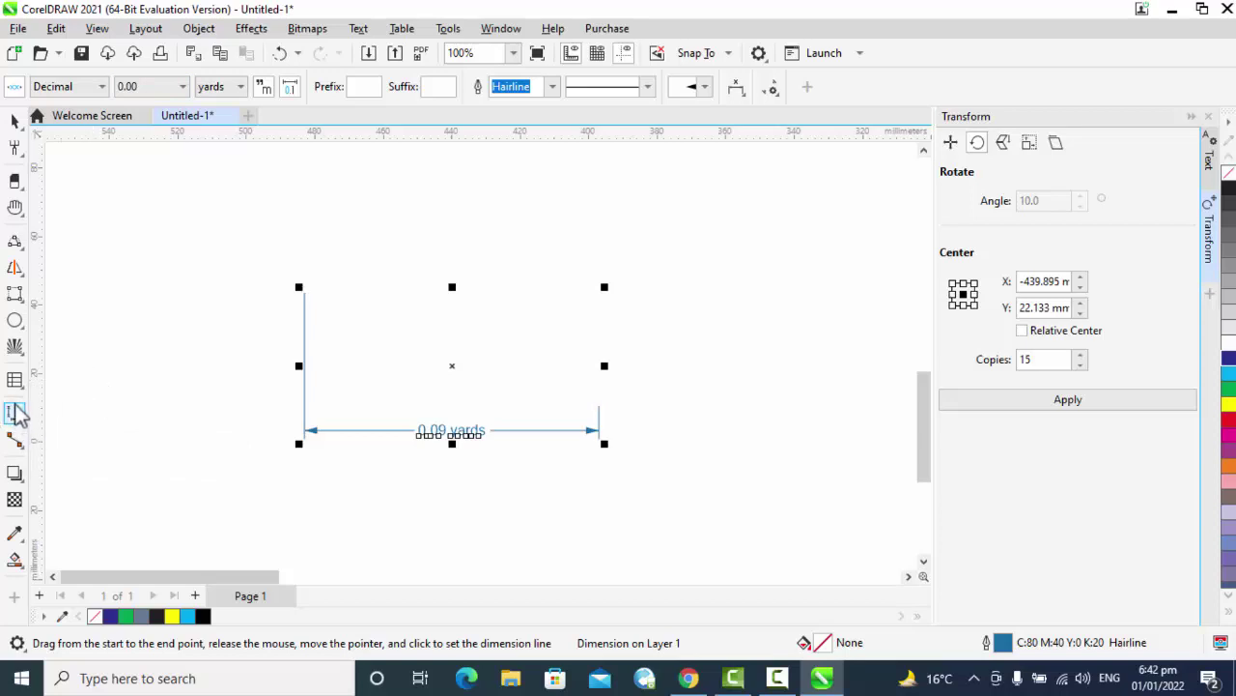
- Draw an angular dimension of about 90° beside the horizontal dimension, with its arc reaching across that dimension's extension line
{"action": "left_click", "coordinate": [16, 416]}
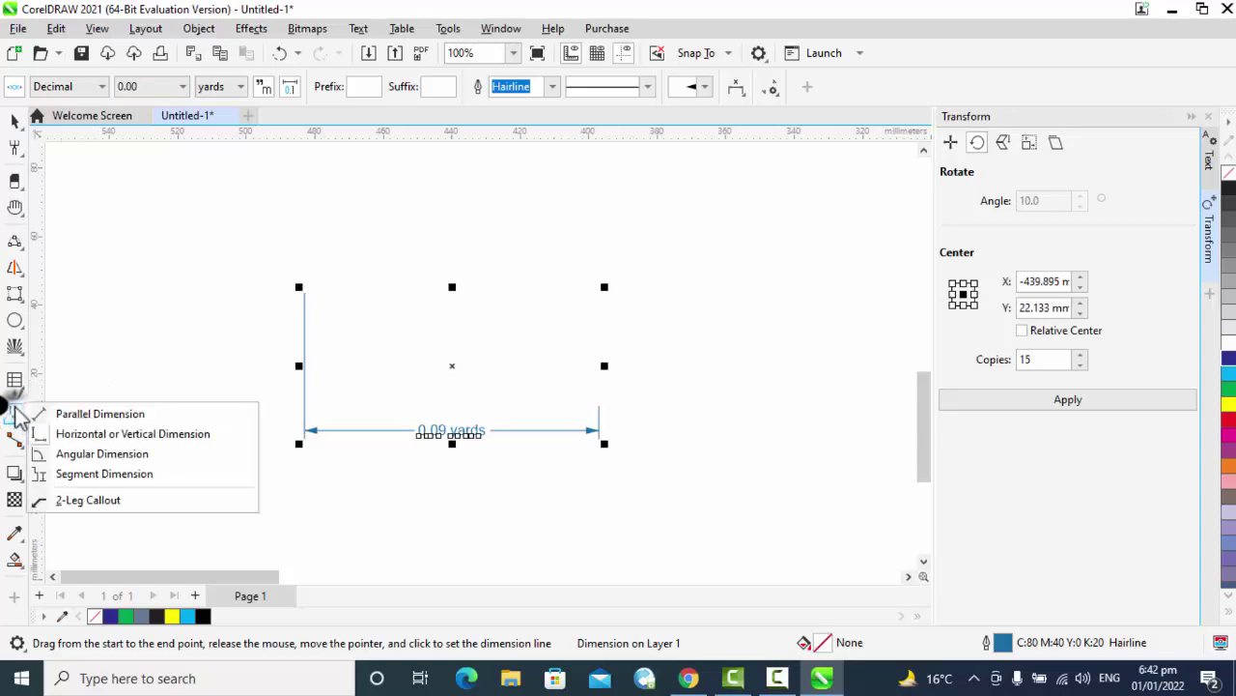
{"action": "left_click", "coordinate": [81, 456]}
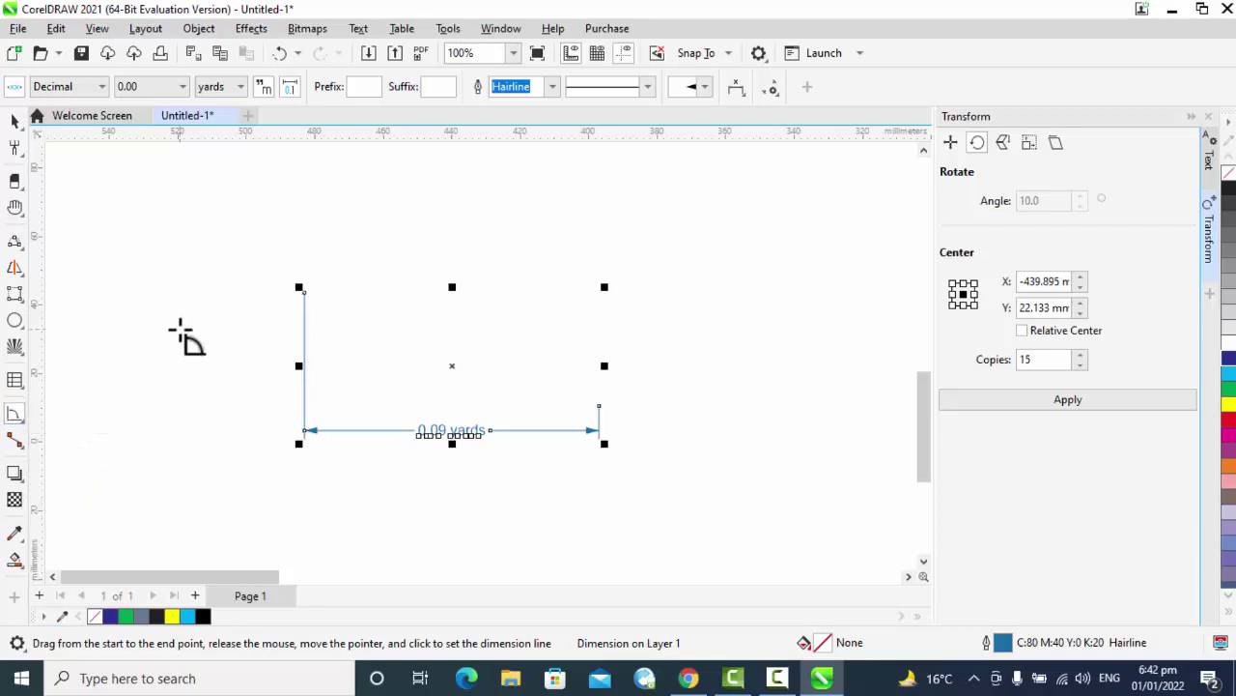
{"action": "left_click_drag", "start_coordinate": [137, 262], "coordinate": [136, 405]}
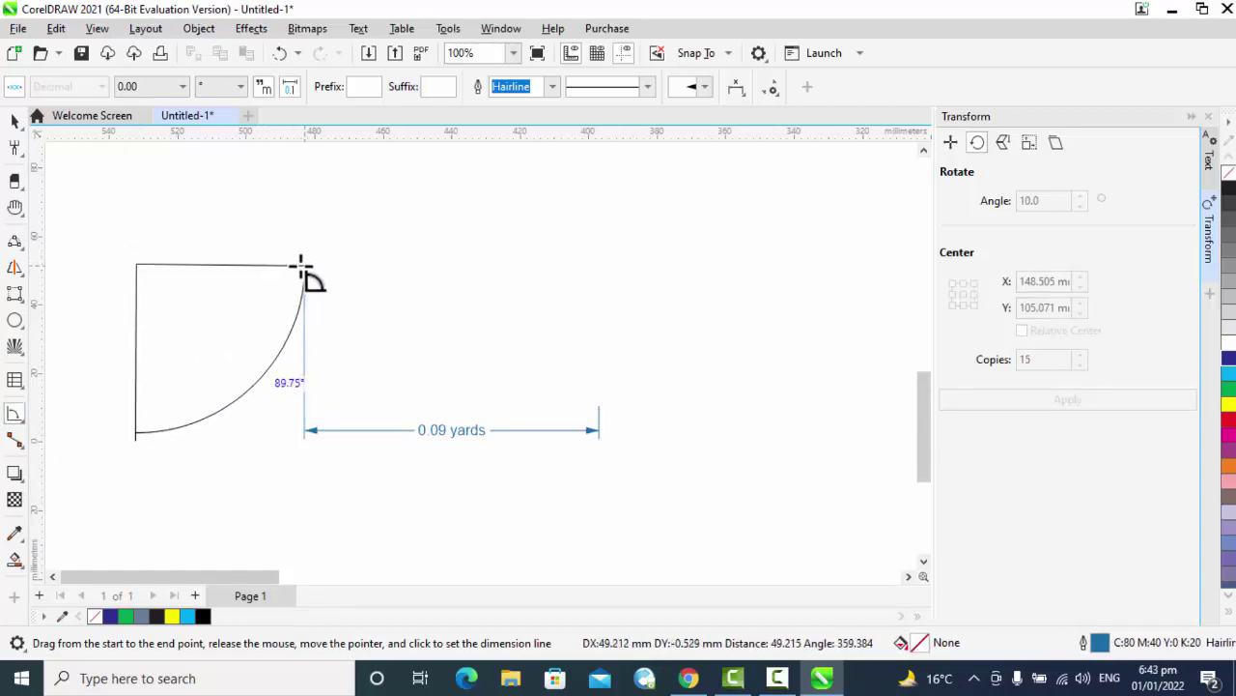
{"action": "left_click", "coordinate": [300, 266]}
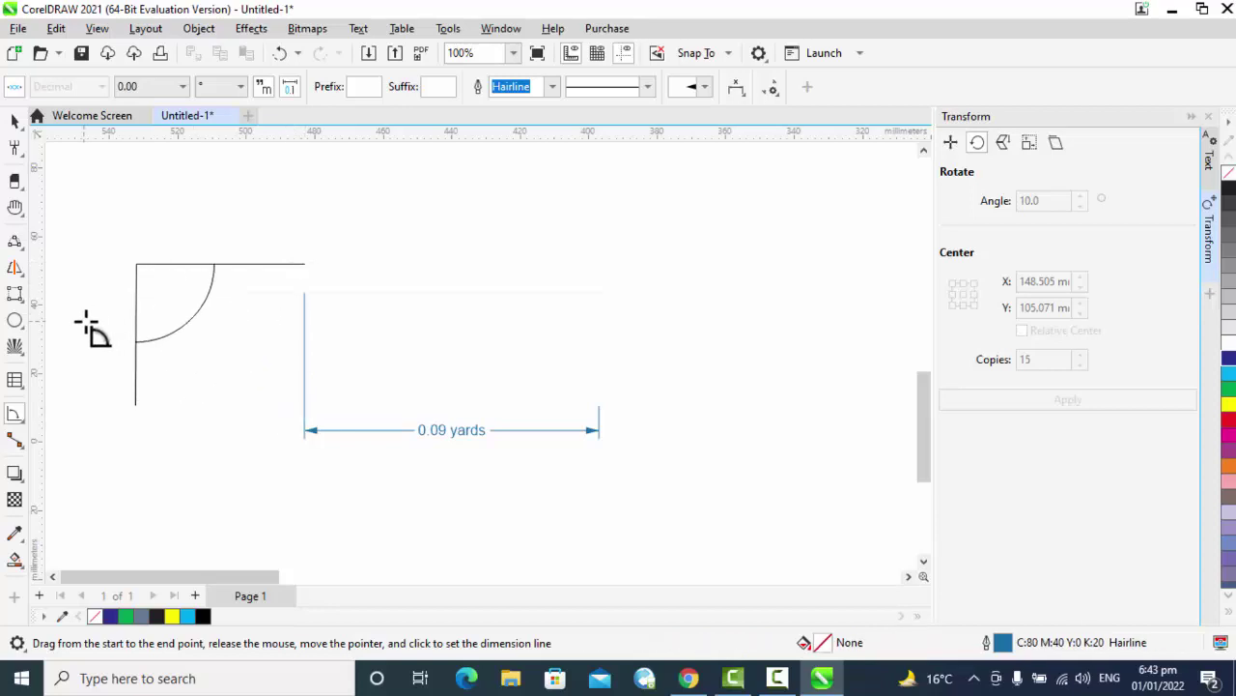
{"action": "left_click", "coordinate": [290, 386]}
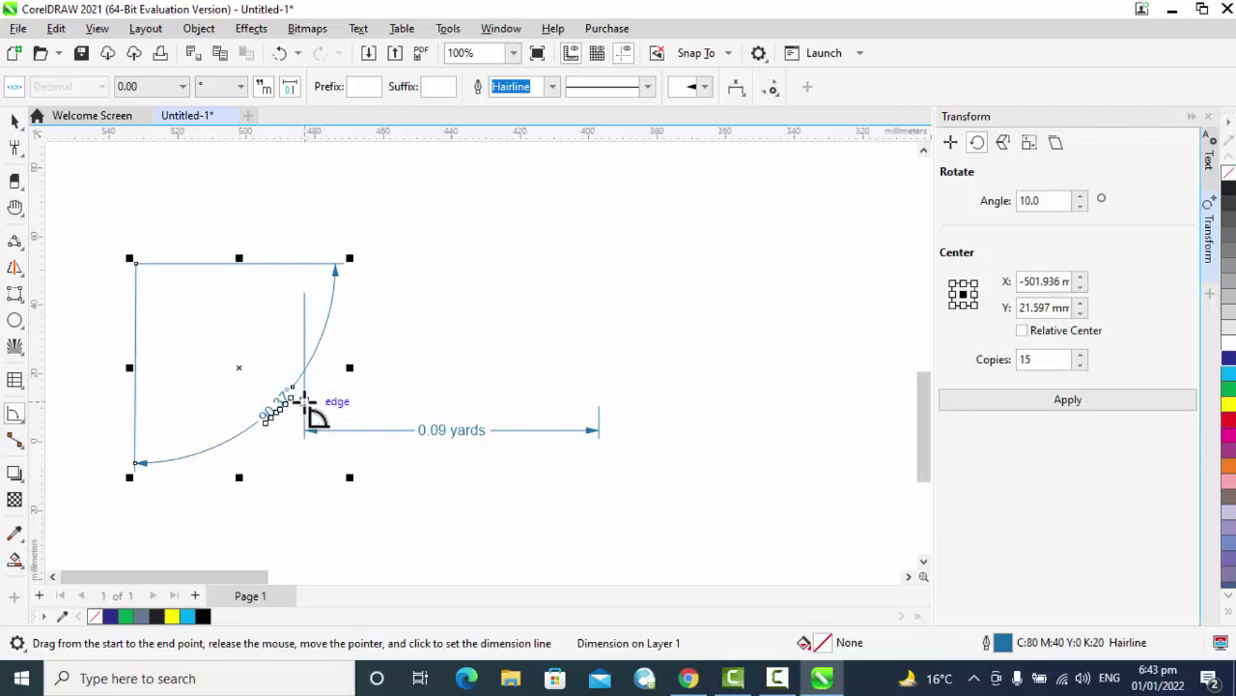
- Undo the angular dimension, the unit change and the horizontal dimension
{"action": "key", "text": "ctrl+z"}
{"action": "key", "text": "ctrl+z"}
{"action": "key", "text": "ctrl+z"}
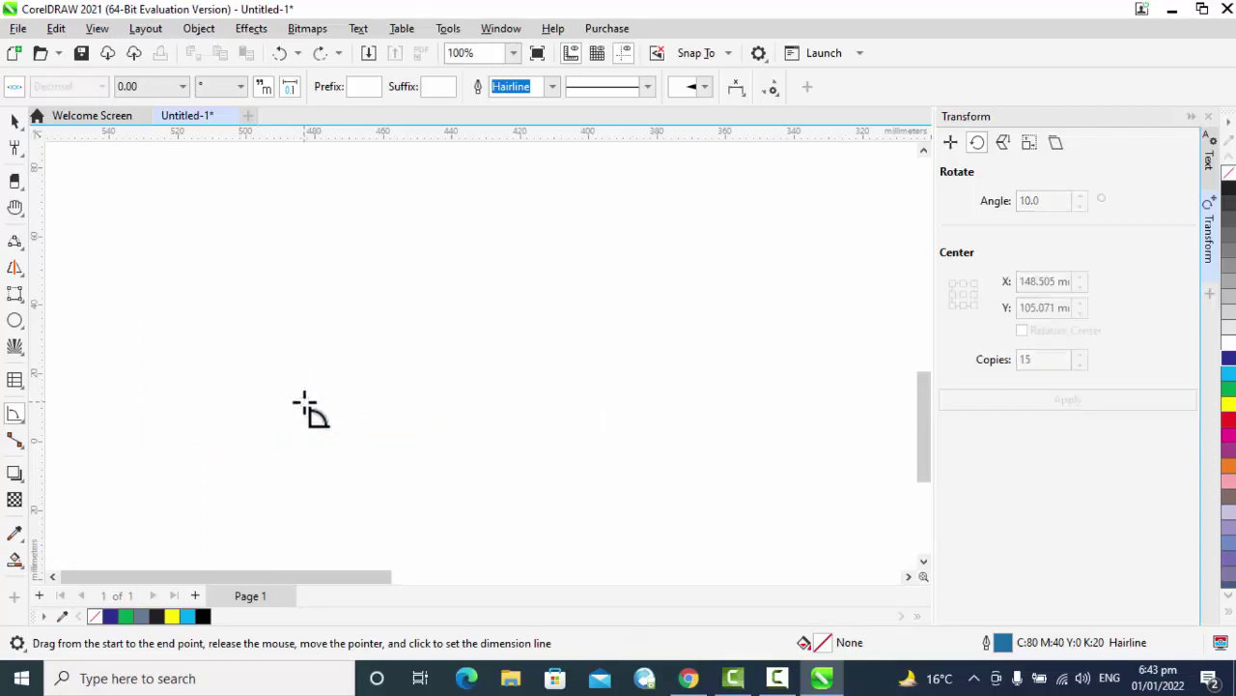
{"action": "left_click", "coordinate": [18, 421]}
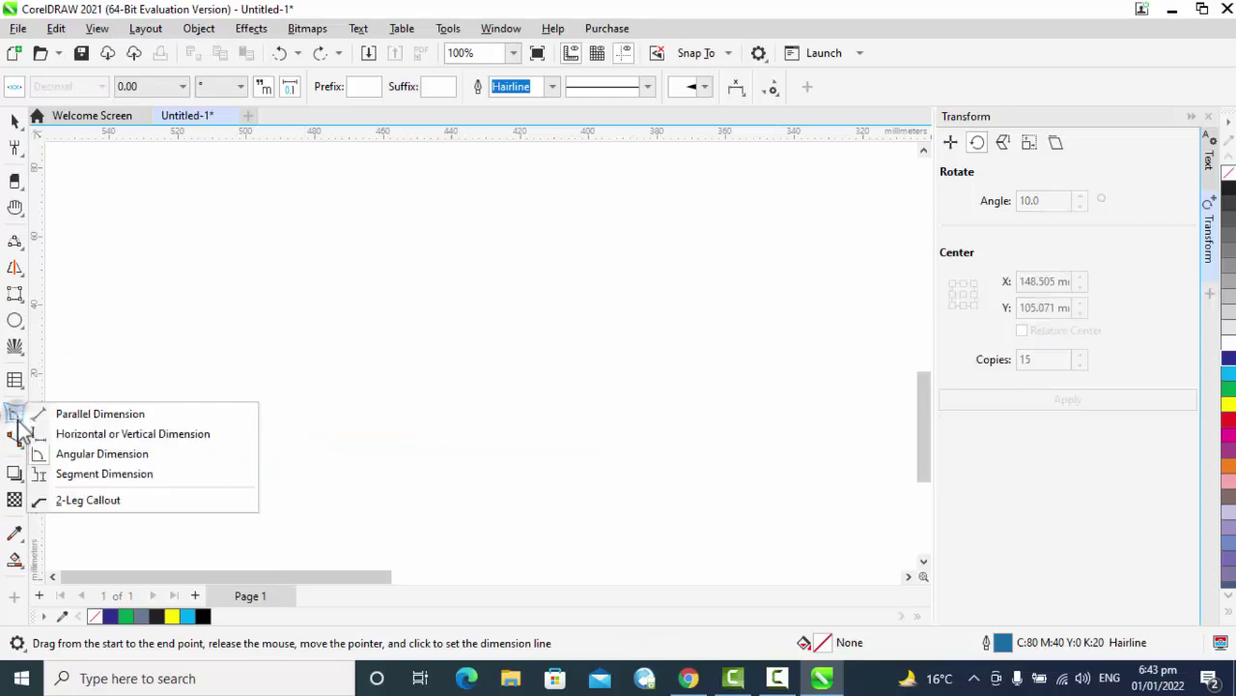
{"action": "left_click", "coordinate": [85, 473]}
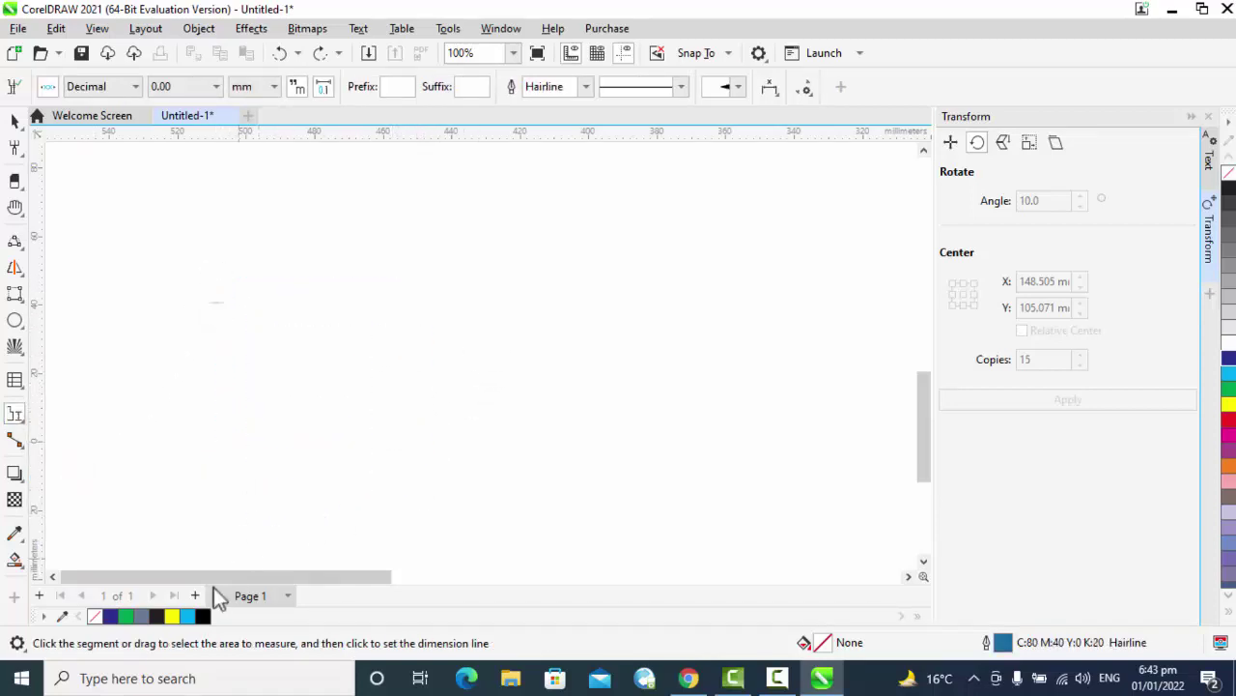
{"action": "mouse_move", "coordinate": [217, 576]}
{"action": "left_mouse_down"}
{"action": "mouse_move", "coordinate": [273, 576]}
{"action": "mouse_move", "coordinate": [231, 578]}
{"action": "left_mouse_up"}
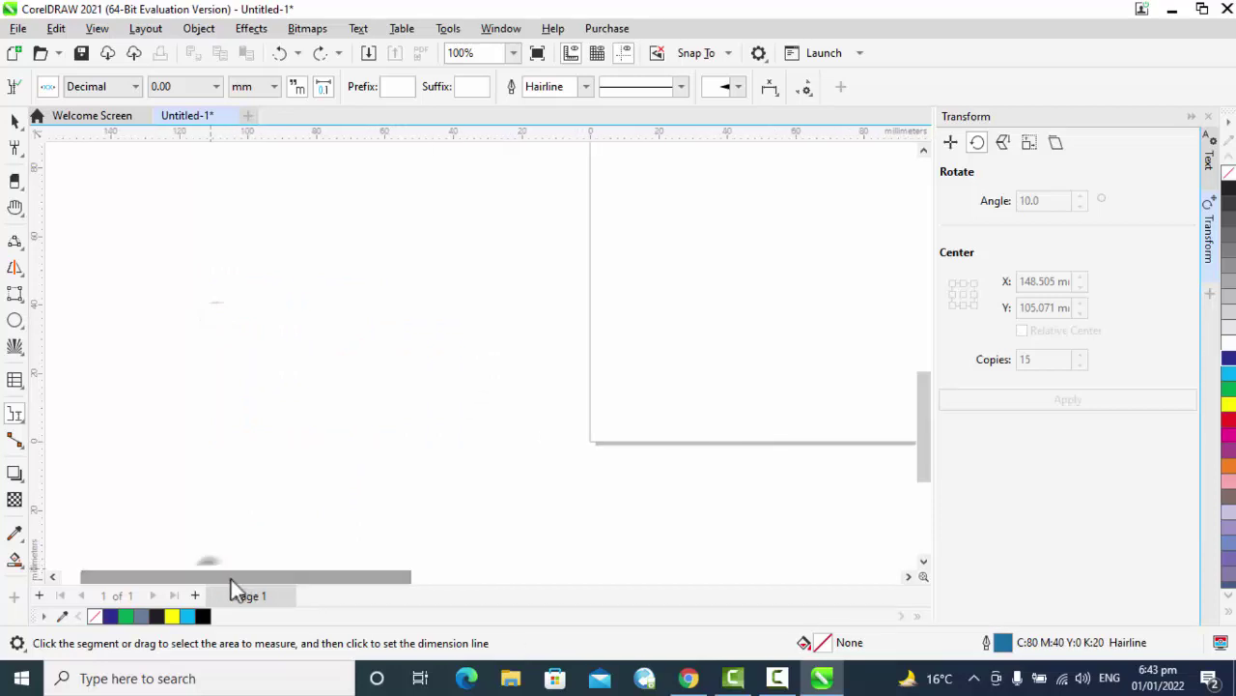
{"action": "left_click", "coordinate": [15, 413]}
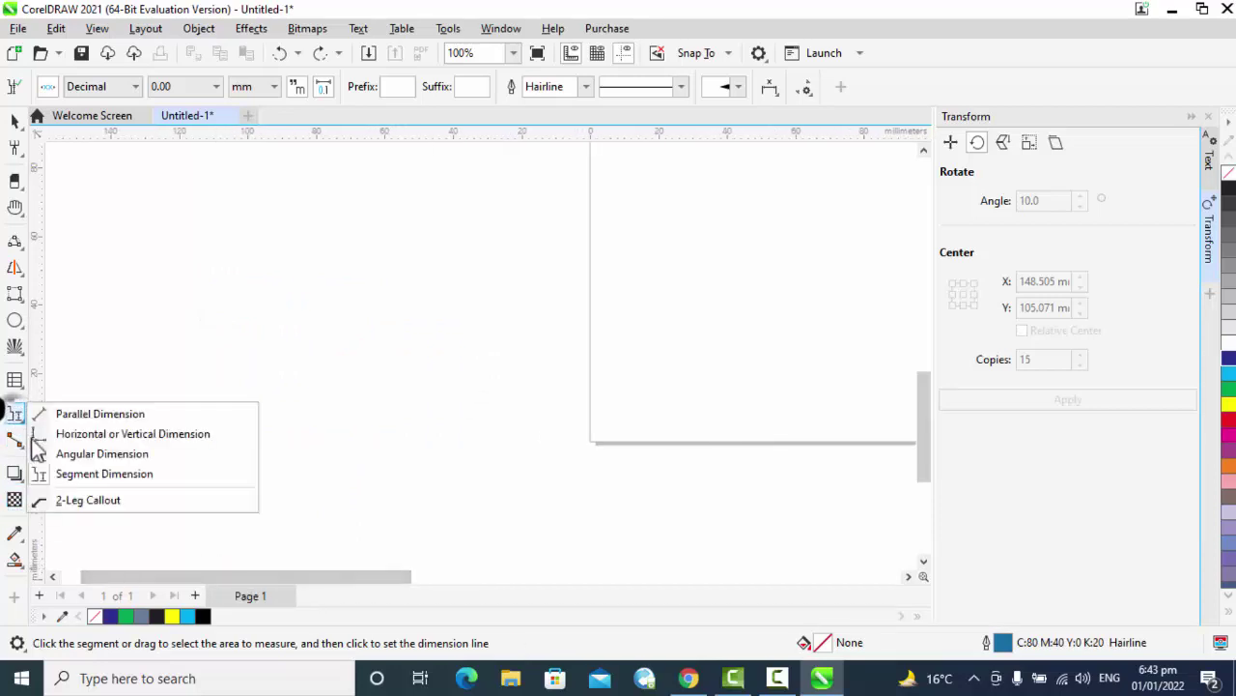
{"action": "left_click", "coordinate": [14, 440]}
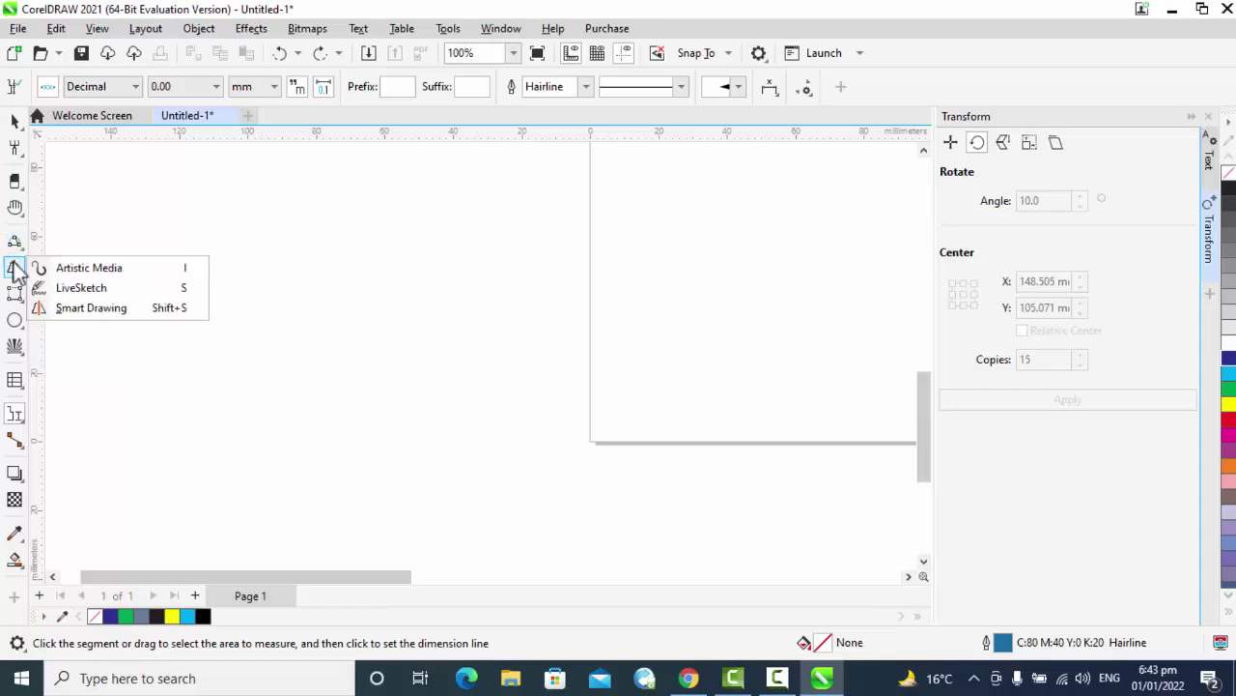
{"action": "mouse_move", "coordinate": [14, 249]}
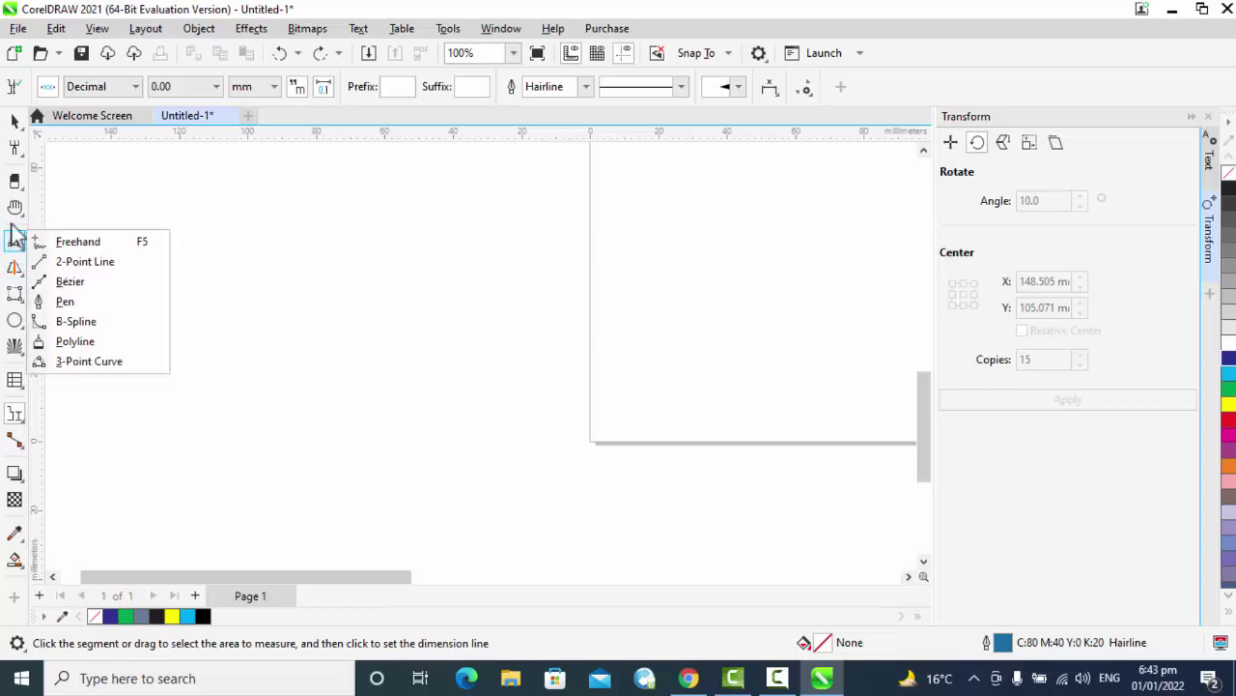
- Draw one rectangle outside the page, beside its left edge, and another about 22 by 19 mm on the page
{"action": "left_click", "coordinate": [15, 294]}
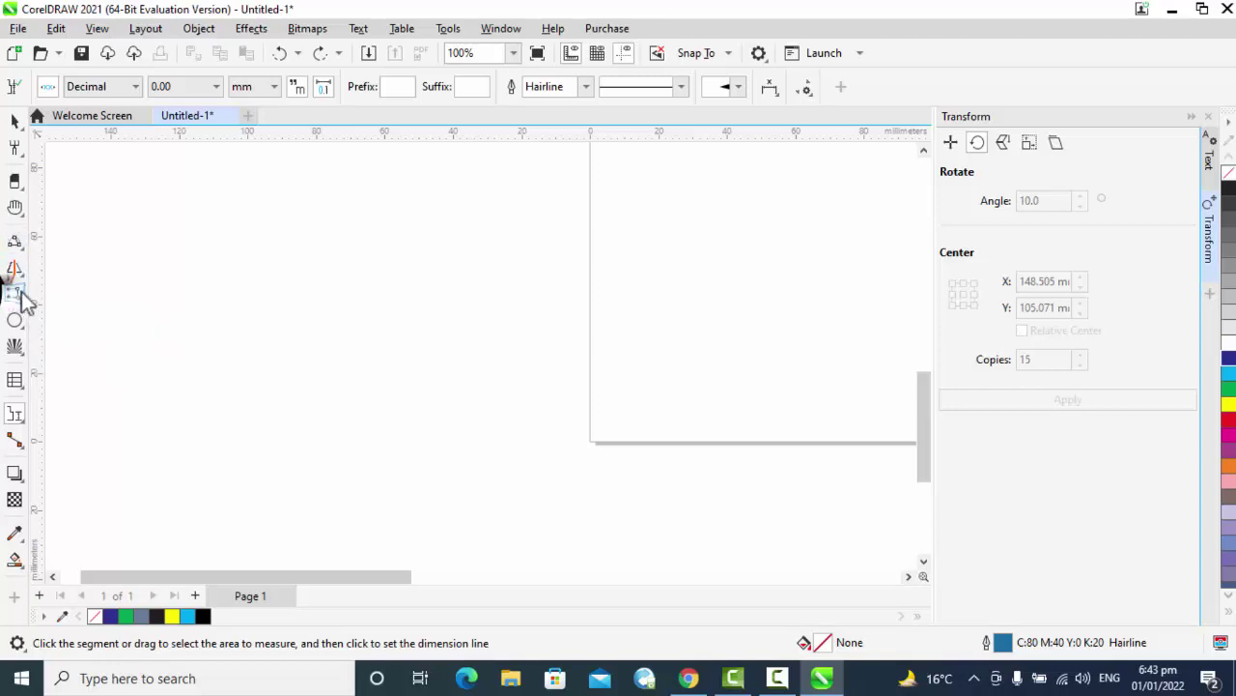
{"action": "mouse_move", "coordinate": [18, 298]}
{"action": "left_click", "coordinate": [67, 294]}
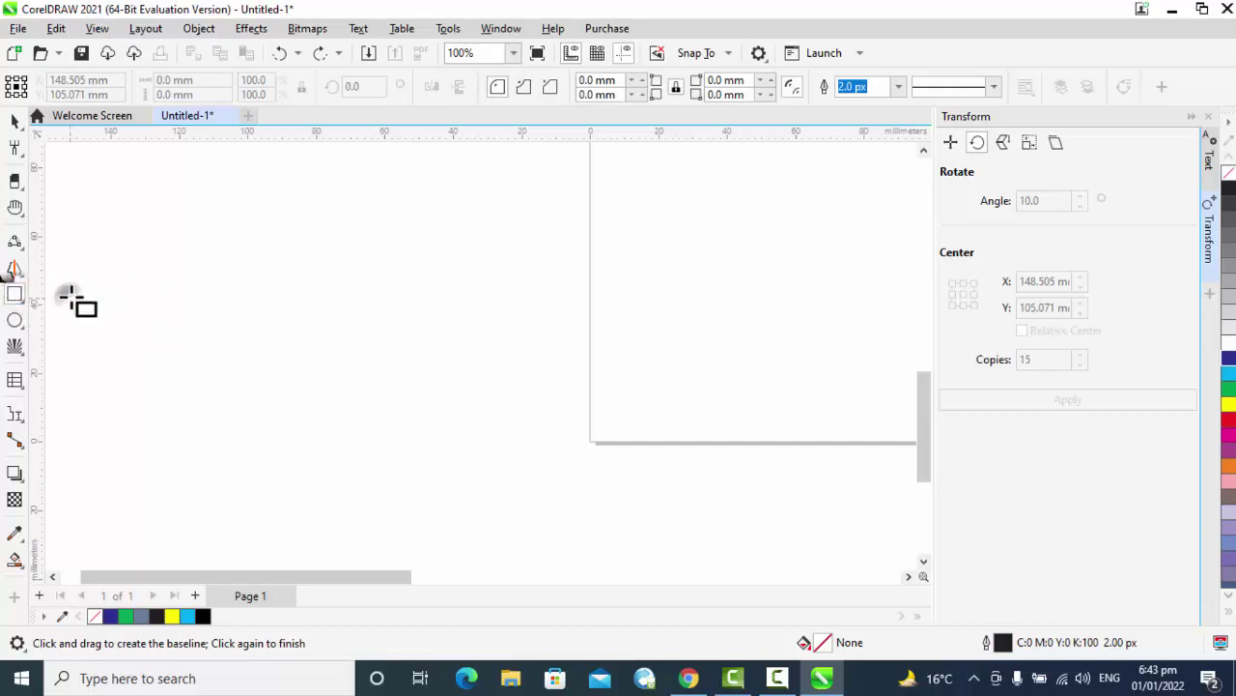
{"action": "left_click_drag", "start_coordinate": [107, 275], "coordinate": [232, 340]}
{"action": "left_click_drag", "start_coordinate": [617, 267], "coordinate": [1235, 270]}
{"action": "key", "text": "ctrl+z"}
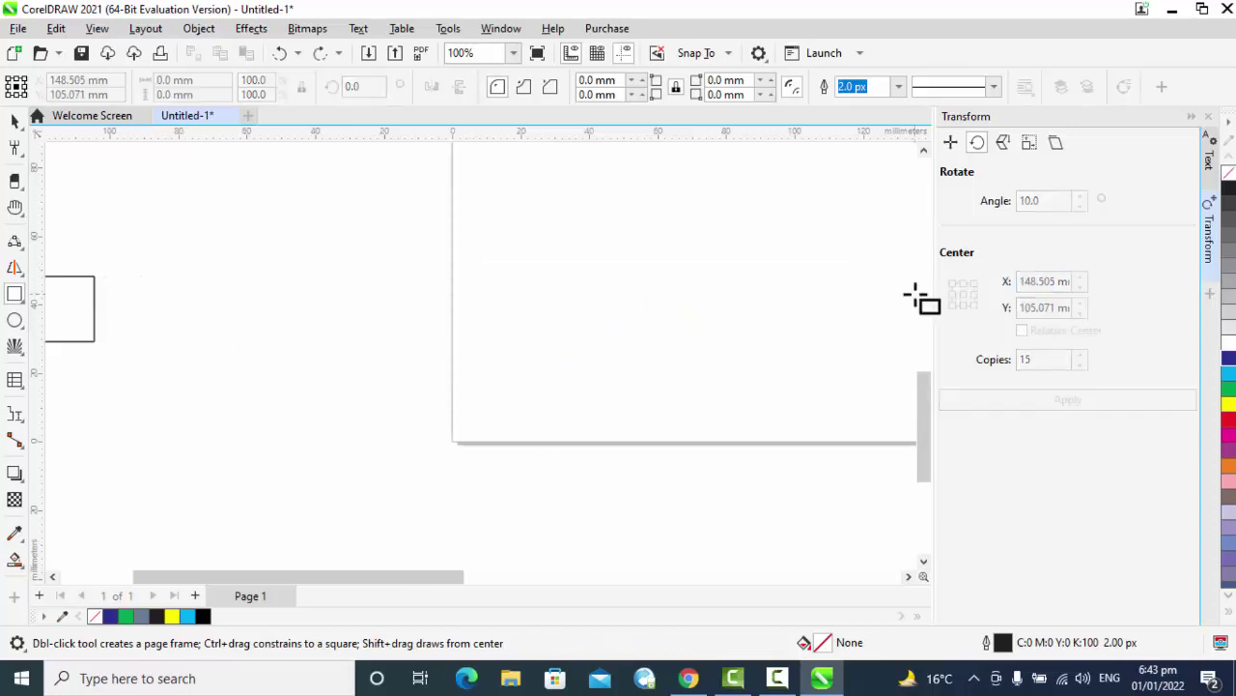
{"action": "left_click_drag", "start_coordinate": [509, 264], "coordinate": [587, 331]}
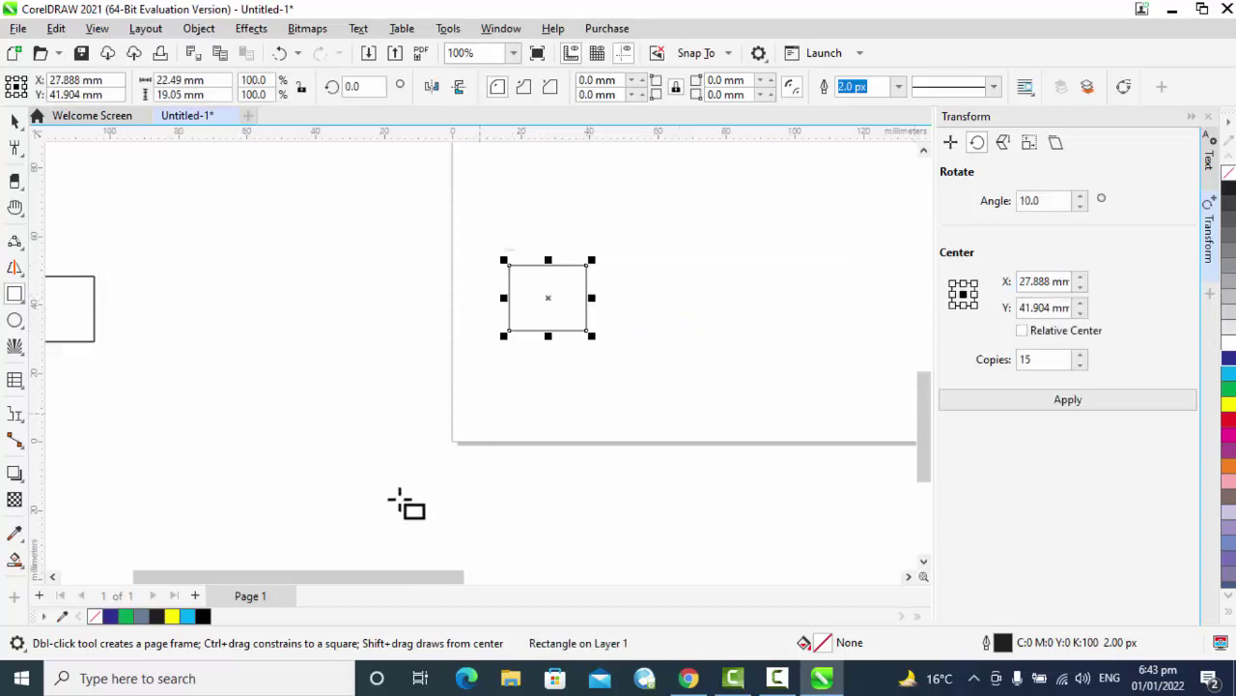
{"action": "left_click_drag", "start_coordinate": [320, 577], "coordinate": [247, 577]}
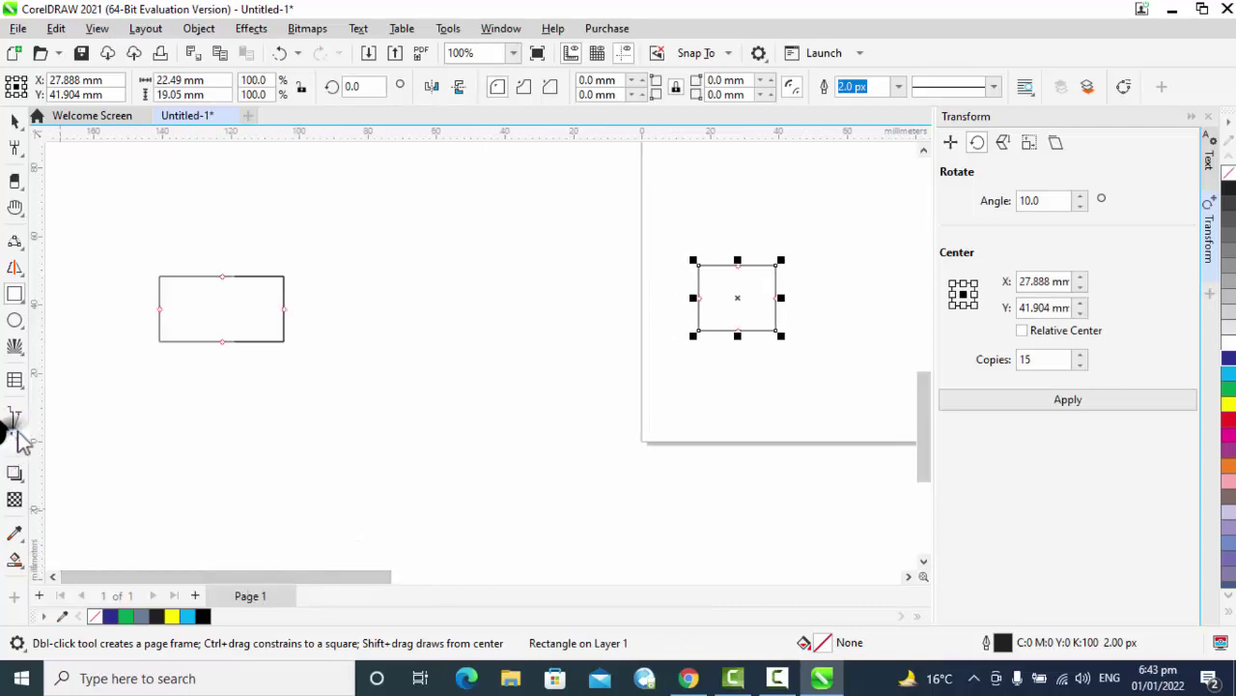
- Connect the rectangle outside the page to the one on the page with a right-angle connector
{"action": "left_click", "coordinate": [15, 438]}
{"action": "left_click_drag", "start_coordinate": [239, 319], "coordinate": [726, 282]}
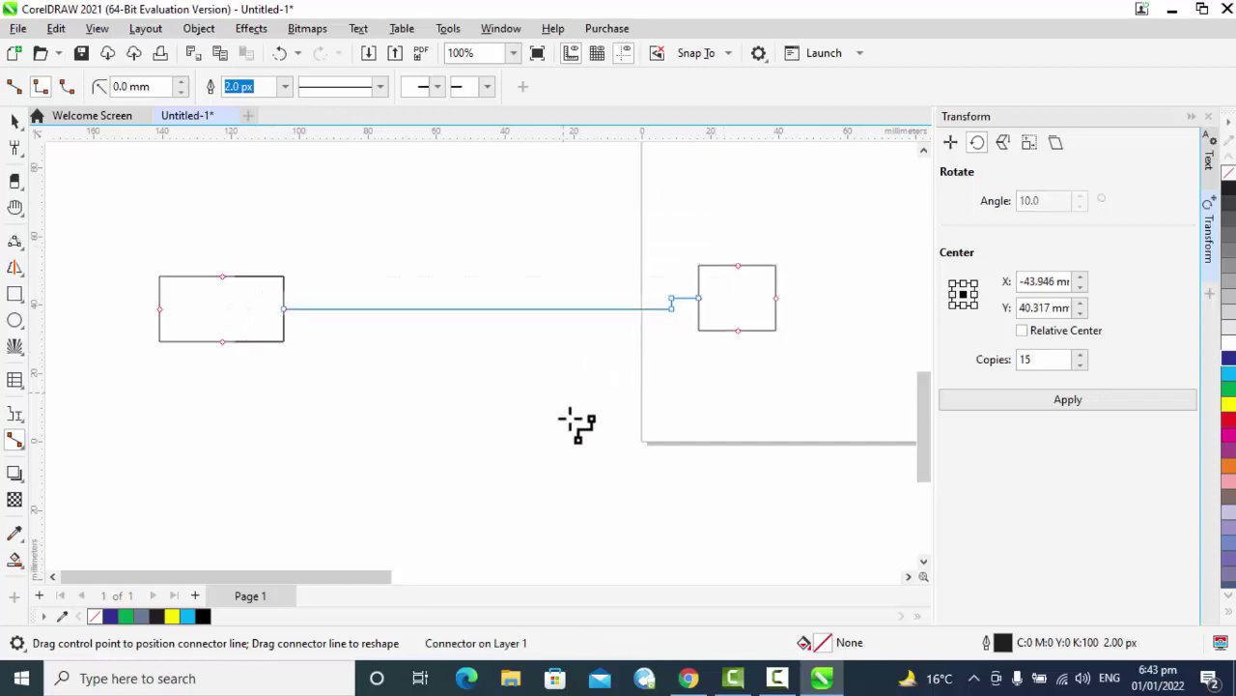
{"action": "left_click", "coordinate": [13, 439]}
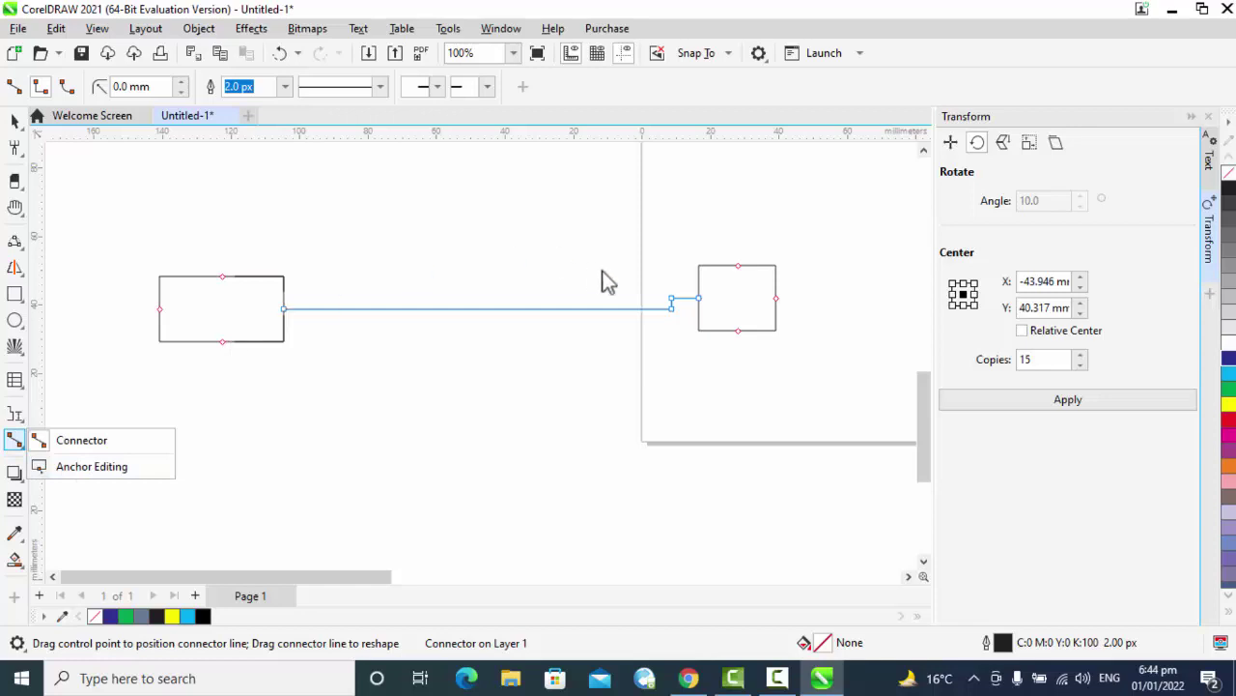
- Draw a second right-angle connector upward from the first one's bend and a rectangle about 16 by 15 mm around its free end
{"action": "mouse_move", "coordinate": [671, 295]}
{"action": "left_mouse_down"}
{"action": "mouse_move", "coordinate": [655, 264]}
{"action": "mouse_move", "coordinate": [532, 255]}
{"action": "mouse_move", "coordinate": [525, 217]}
{"action": "left_mouse_up"}
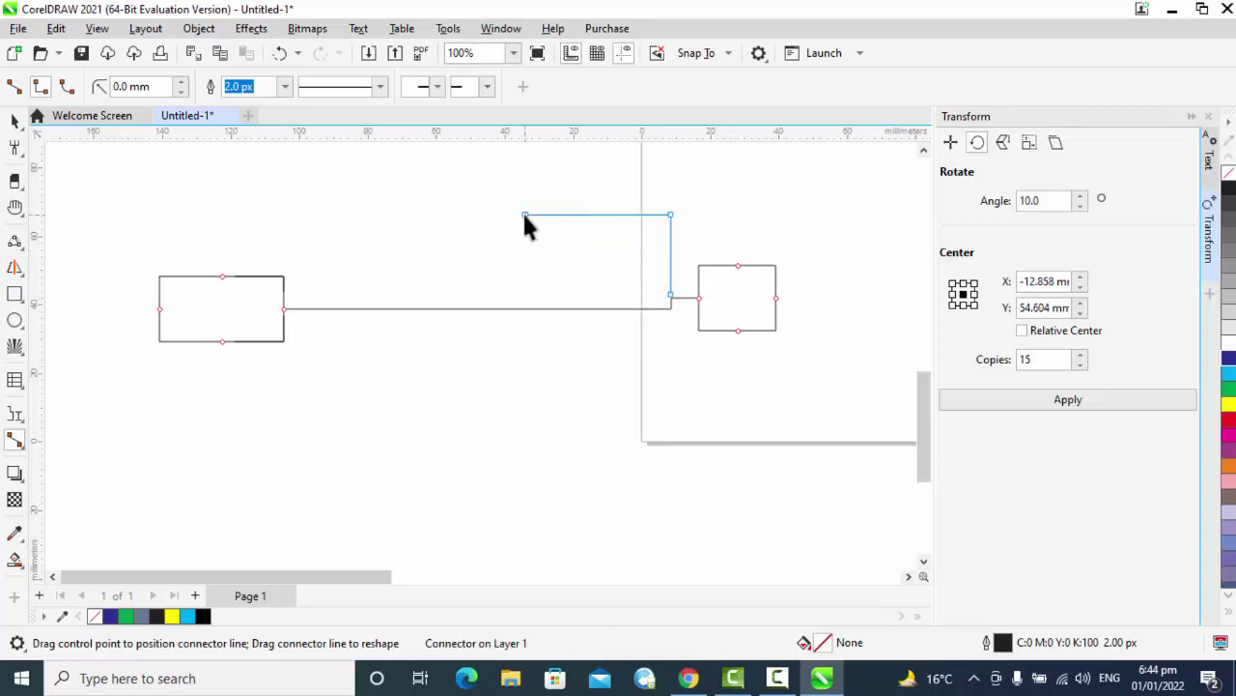
{"action": "left_click", "coordinate": [16, 297]}
{"action": "left_click_drag", "start_coordinate": [493, 180], "coordinate": [546, 233]}
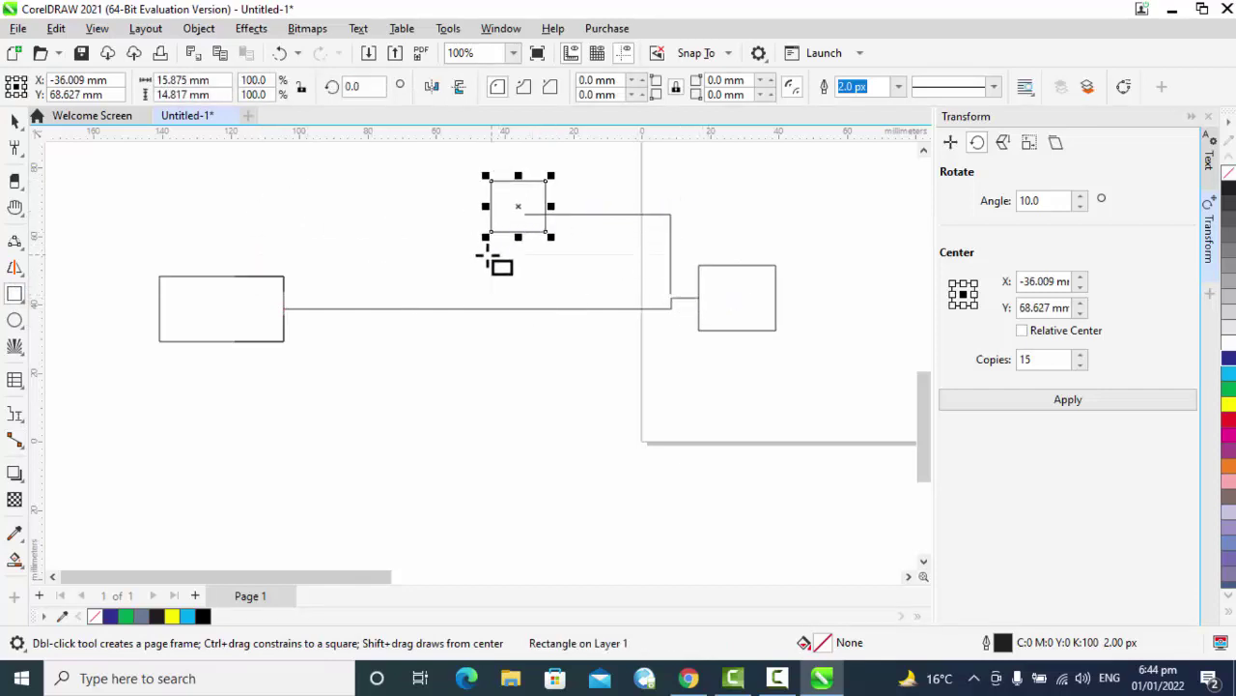
- Undo the small rectangle, both connectors and the two rectangles they were attached to
{"action": "key", "text": "ctrl+z"}
{"action": "key", "text": "ctrl+z"}
{"action": "key", "text": "ctrl+z"}
{"action": "key", "text": "ctrl+z"}
{"action": "key", "text": "ctrl+z"}
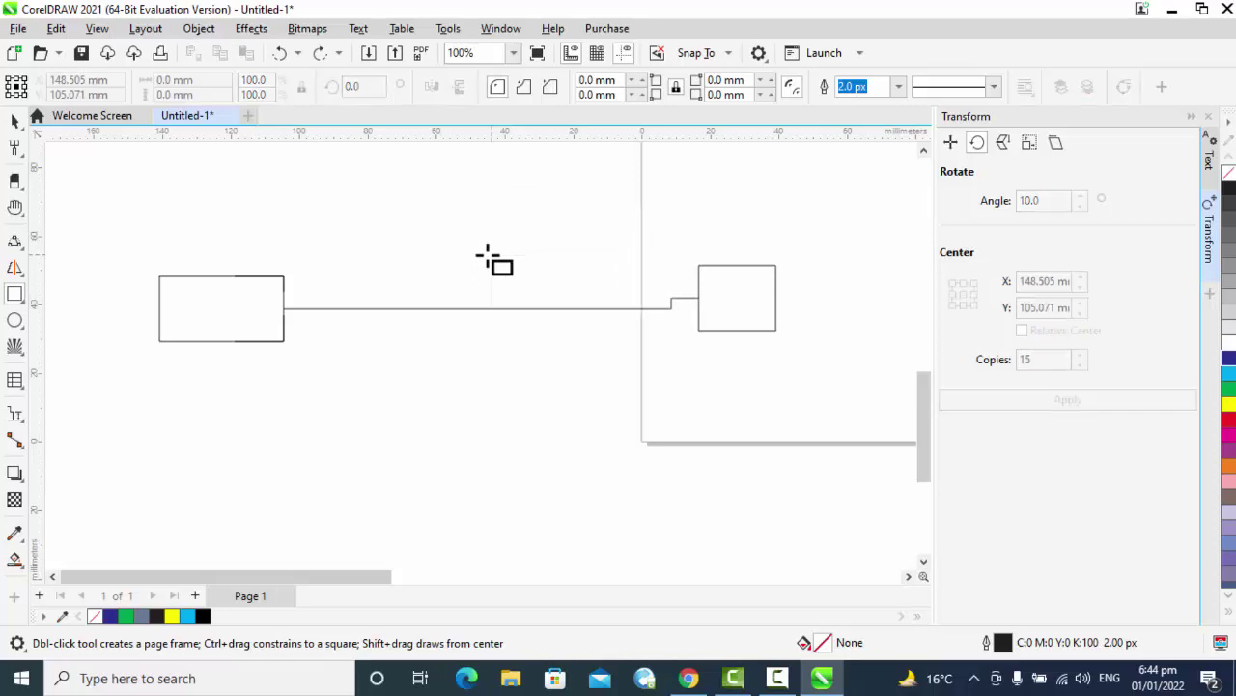
{"action": "key", "text": "ctrl+z"}
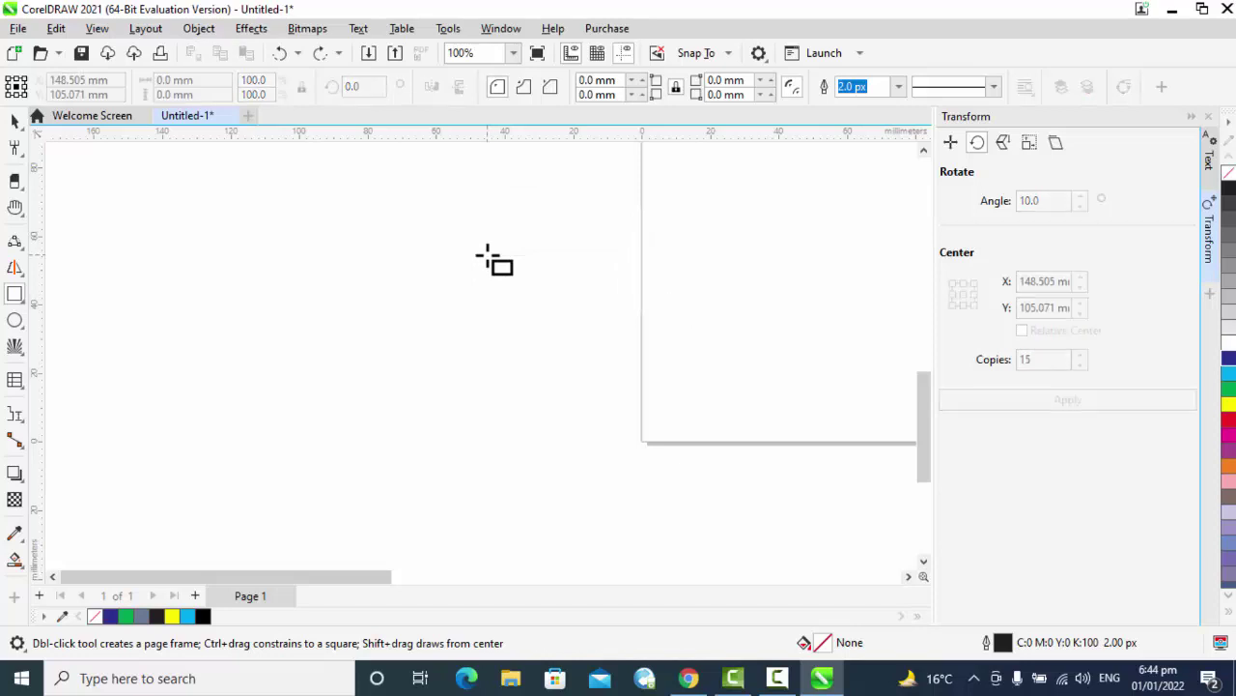
- Draw a rectangle about 34 by 55 mm outside the page, beside its left edge, and fill it with blue
{"action": "left_click", "coordinate": [15, 481]}
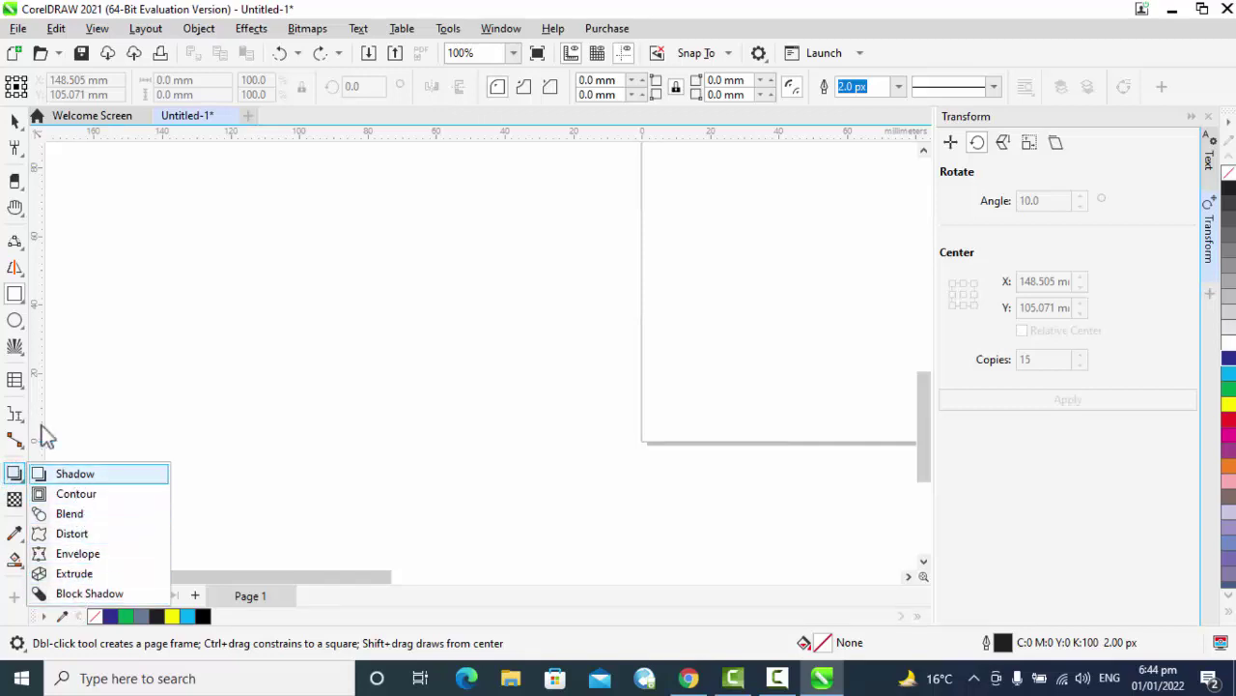
{"action": "mouse_move", "coordinate": [26, 273]}
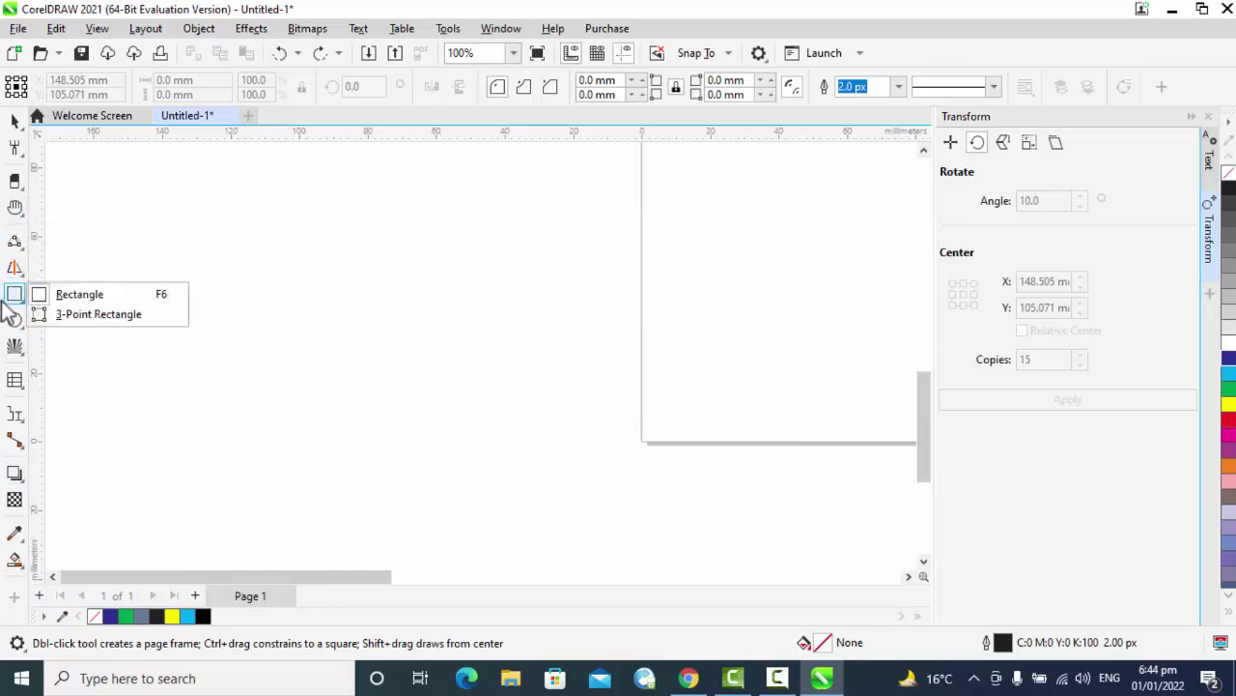
{"action": "left_click", "coordinate": [48, 295]}
{"action": "left_click_drag", "start_coordinate": [191, 272], "coordinate": [308, 459]}
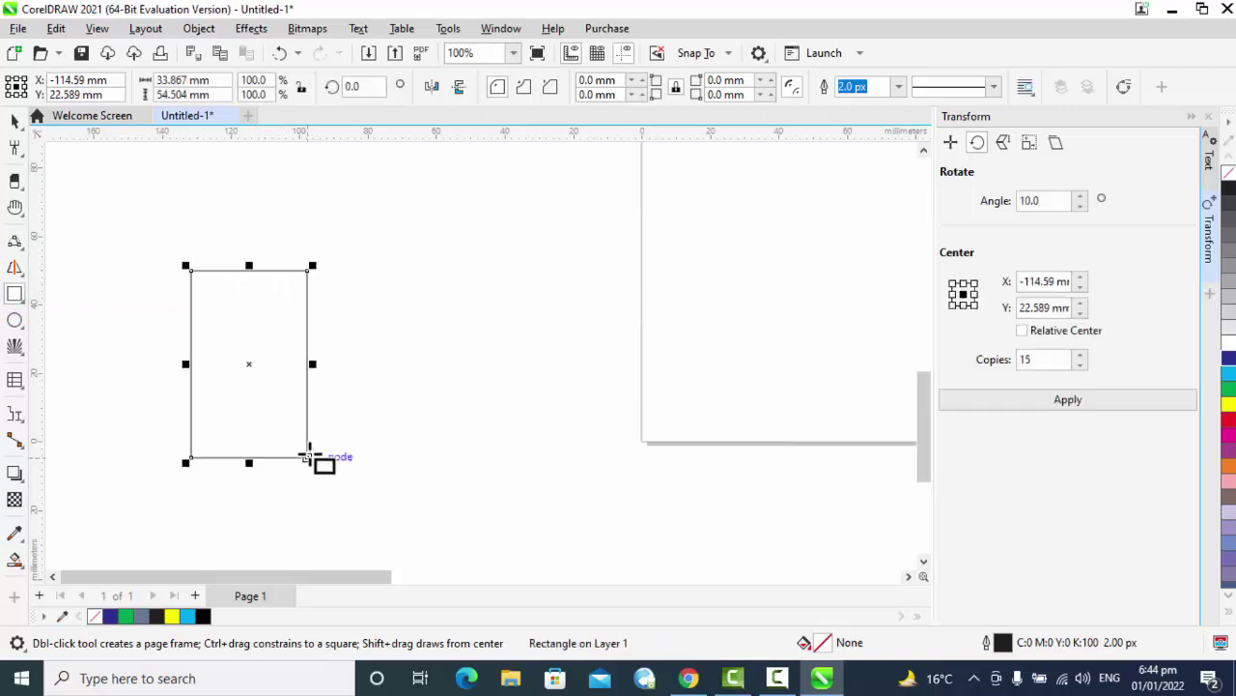
{"action": "left_click", "coordinate": [1227, 360]}
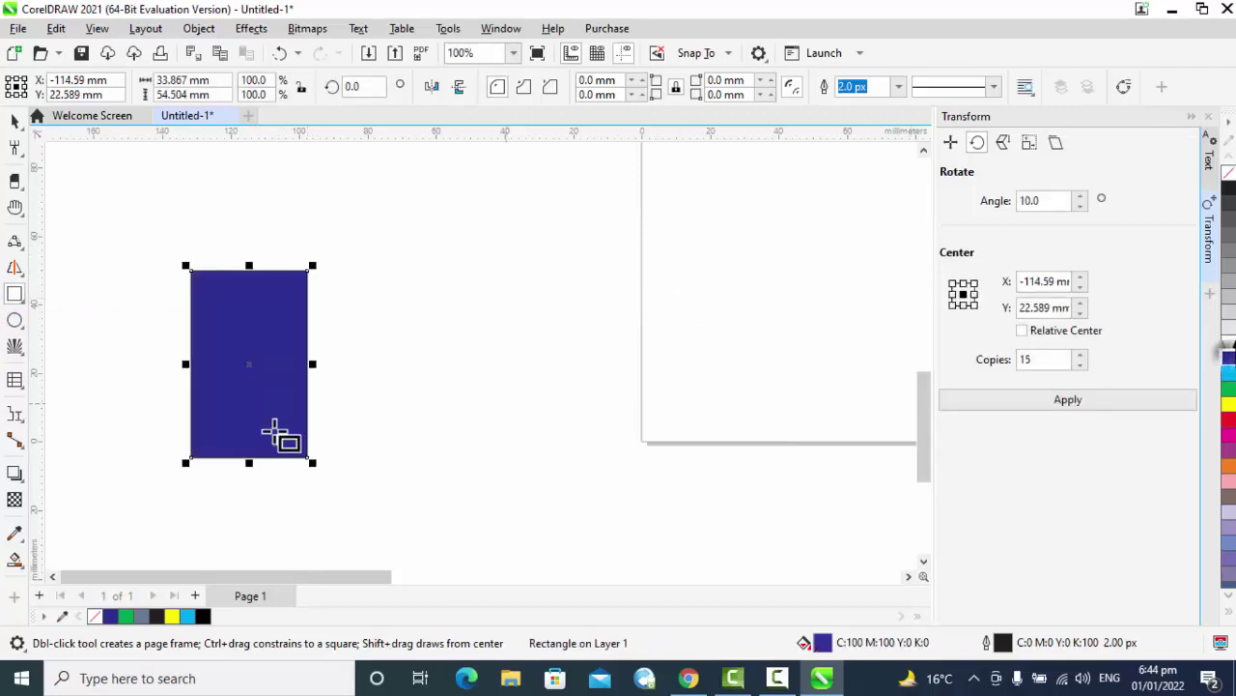
- Cast perspective drop shadows from different sides of the blue rectangle, ending with one from its right edge toward the upper right
{"action": "left_click", "coordinate": [14, 473]}
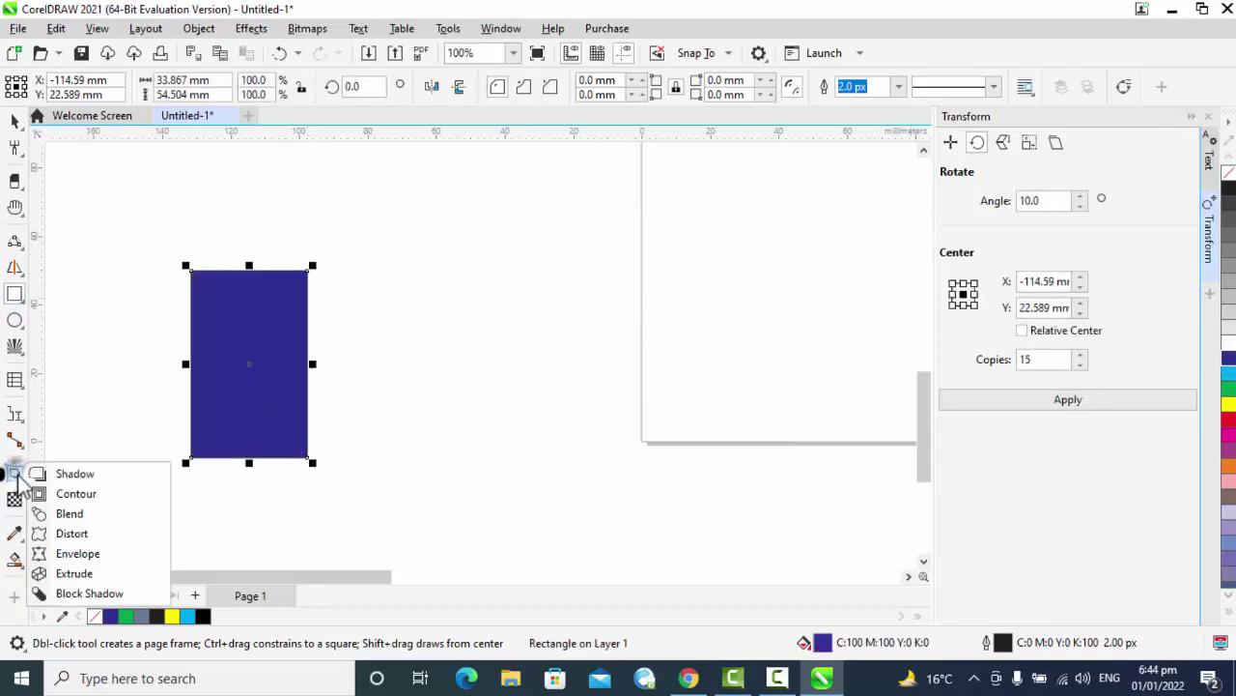
{"action": "left_click", "coordinate": [94, 478]}
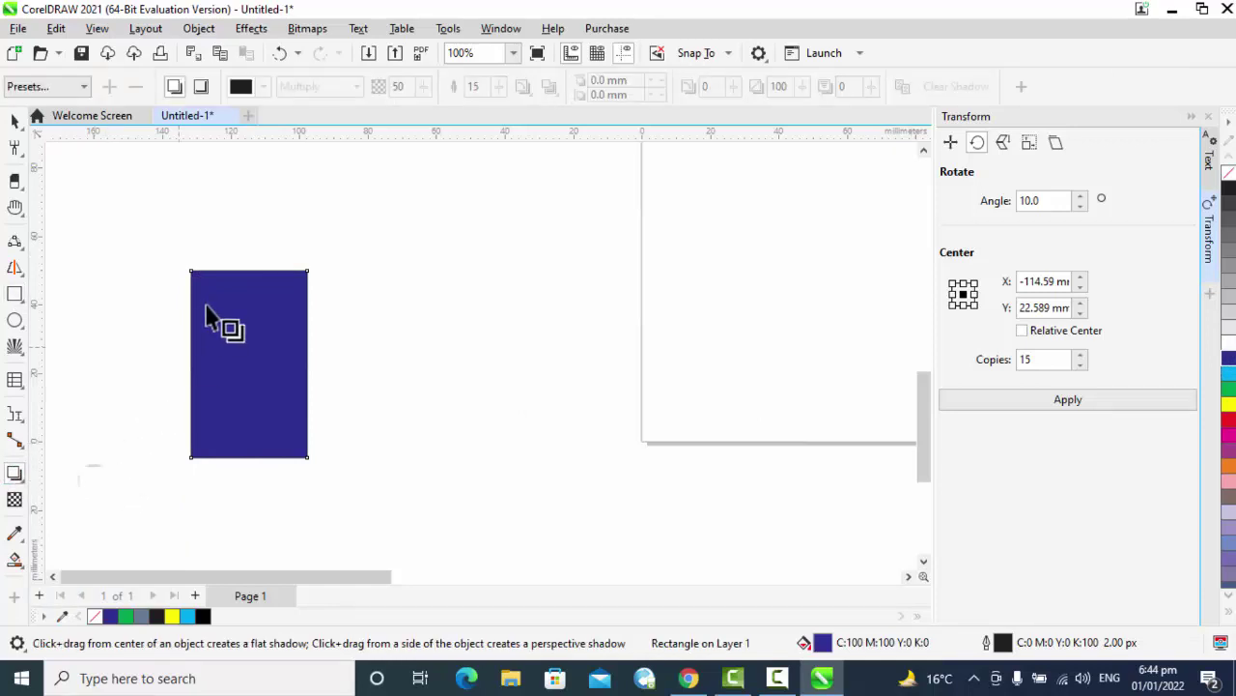
{"action": "left_click_drag", "start_coordinate": [308, 364], "coordinate": [347, 337]}
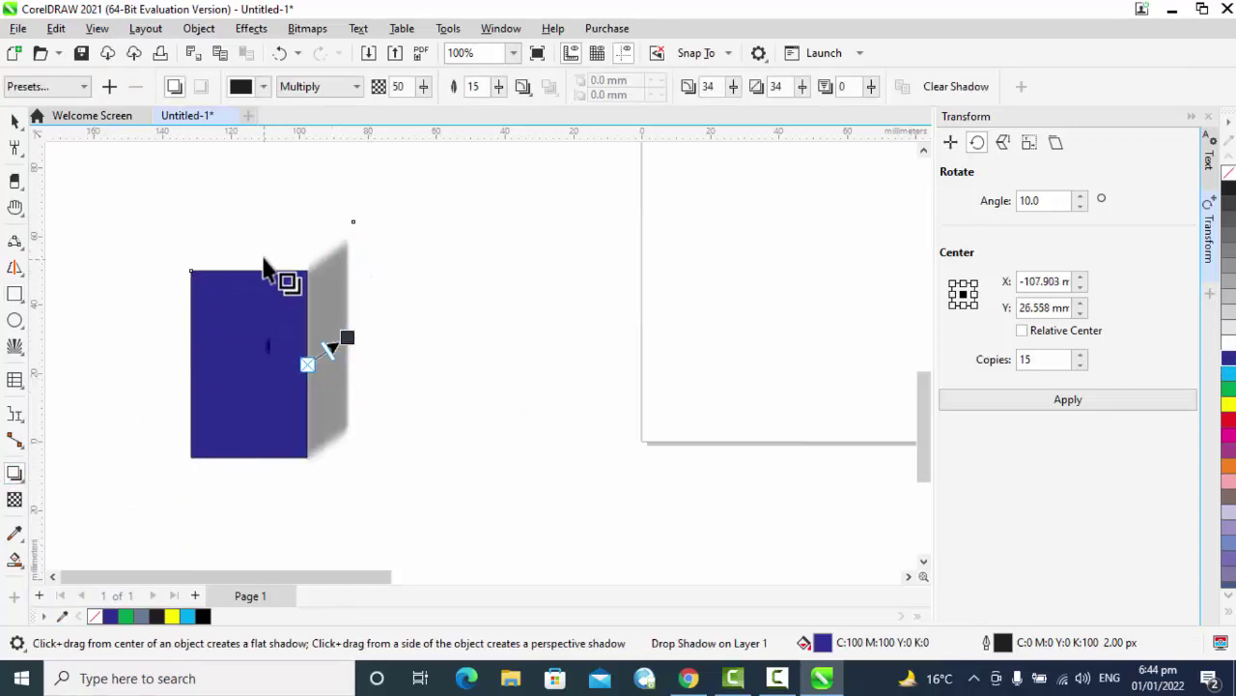
{"action": "left_click_drag", "start_coordinate": [246, 297], "coordinate": [246, 244]}
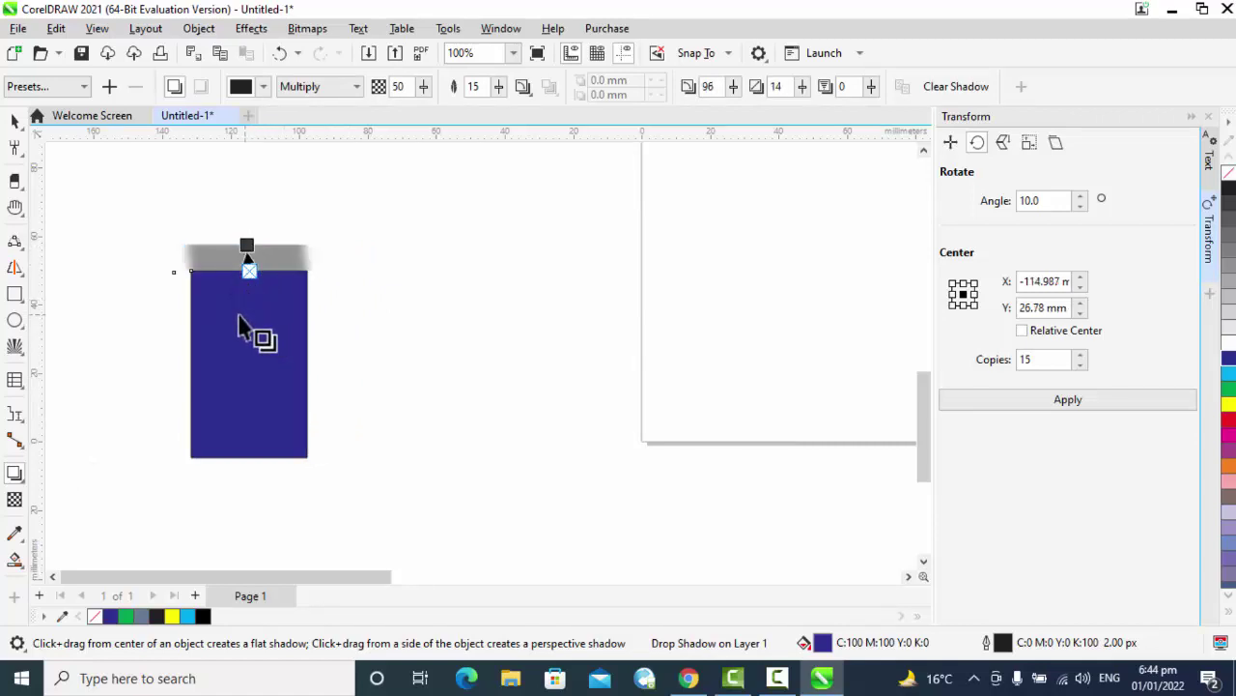
{"action": "left_click_drag", "start_coordinate": [239, 314], "coordinate": [146, 346]}
{"action": "left_click_drag", "start_coordinate": [198, 415], "coordinate": [99, 406]}
{"action": "left_click_drag", "start_coordinate": [243, 454], "coordinate": [238, 514]}
{"action": "left_click_drag", "start_coordinate": [278, 415], "coordinate": [397, 411]}
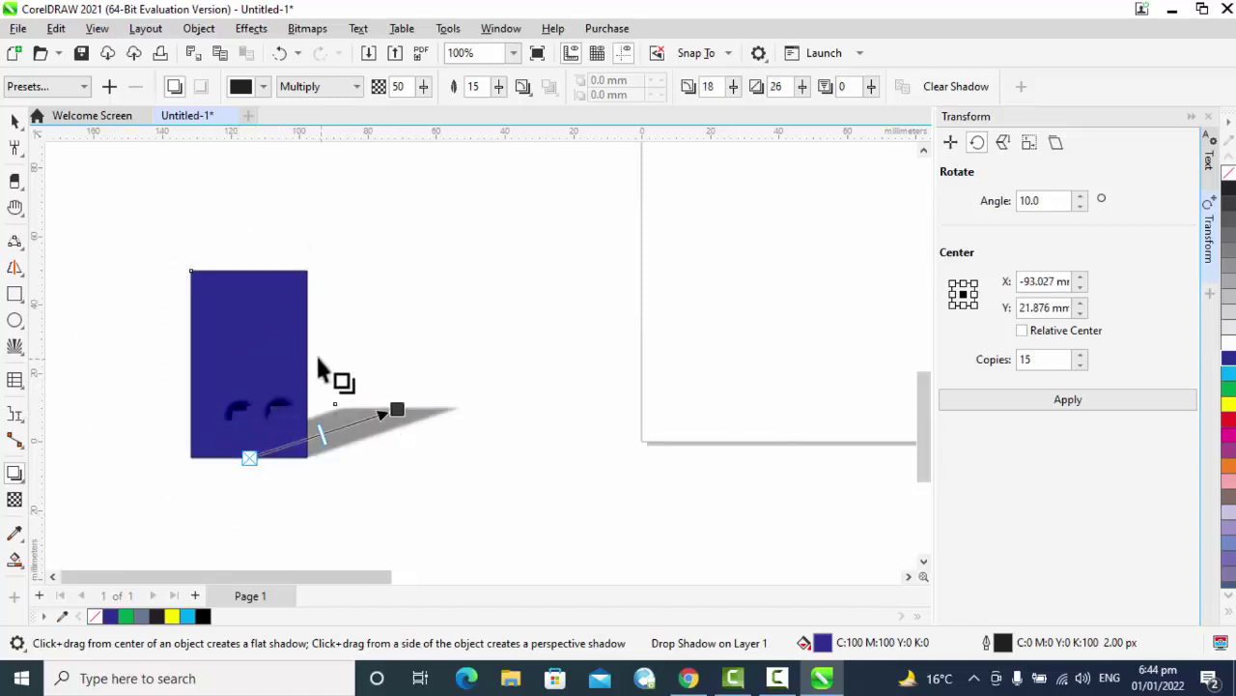
{"action": "left_click_drag", "start_coordinate": [318, 361], "coordinate": [379, 302]}
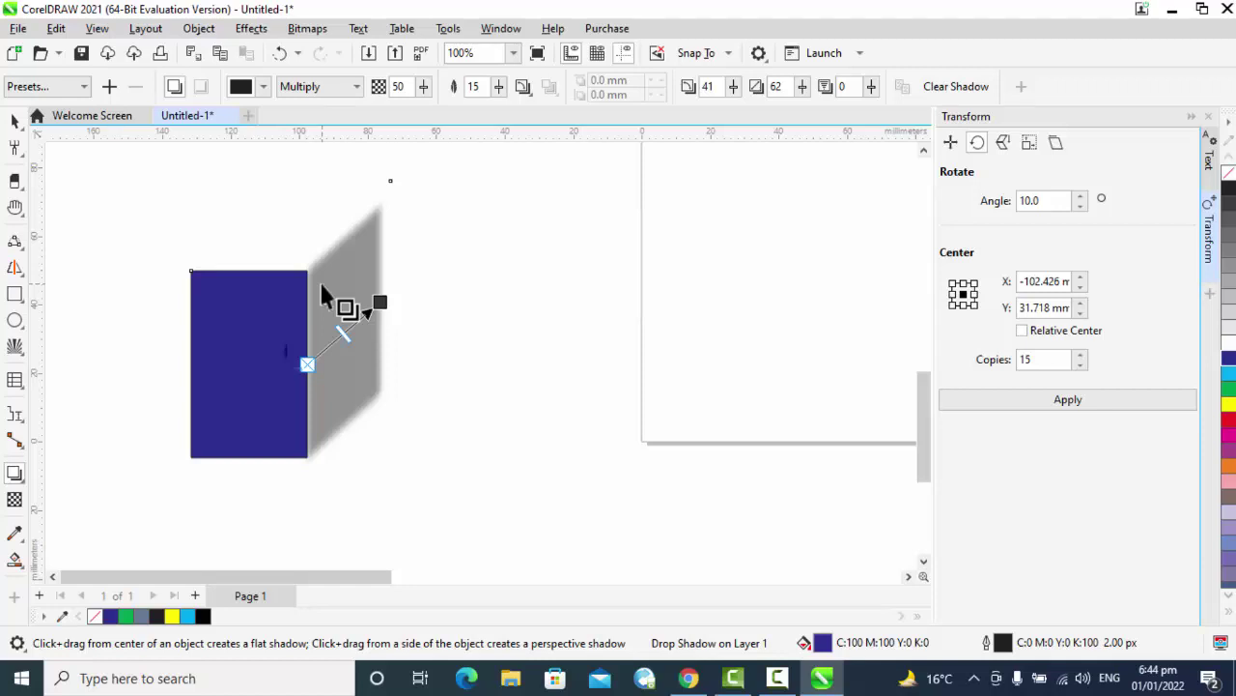
- Undo all the drop shadow changes on the blue rectangle
{"action": "key", "text": "ctrl+z"}
{"action": "key", "text": "ctrl+z"}
{"action": "key", "text": "ctrl+z"}
{"action": "key", "text": "ctrl+z"}
{"action": "key", "text": "ctrl+z"}
{"action": "key", "text": "ctrl+z"}
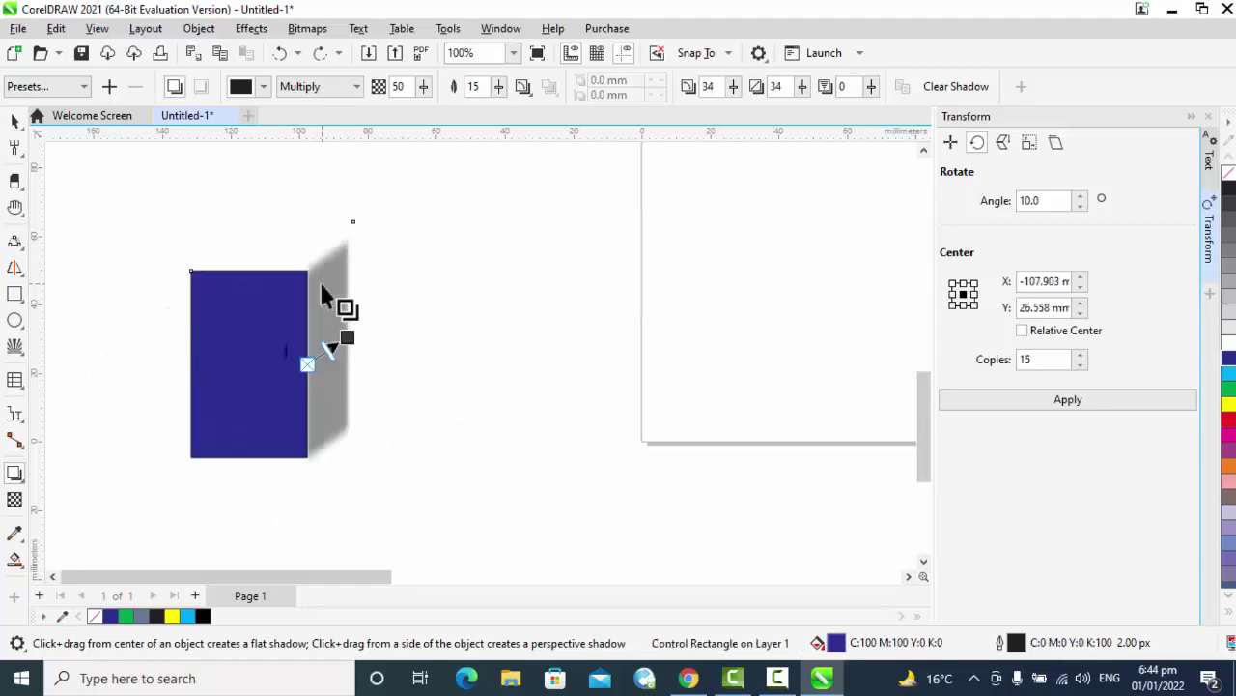
{"action": "key", "text": "ctrl+z"}
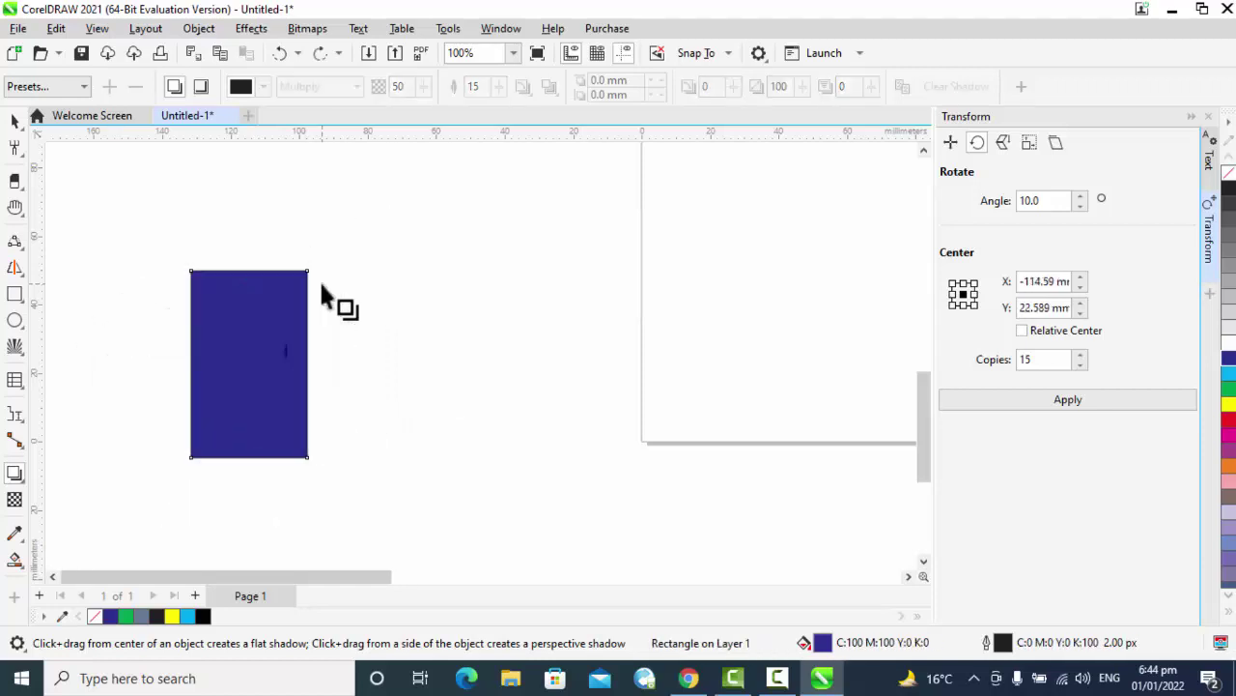
- Apply an outward contour of about 100 mm to the blue rectangle and undo it
{"action": "left_click", "coordinate": [17, 475]}
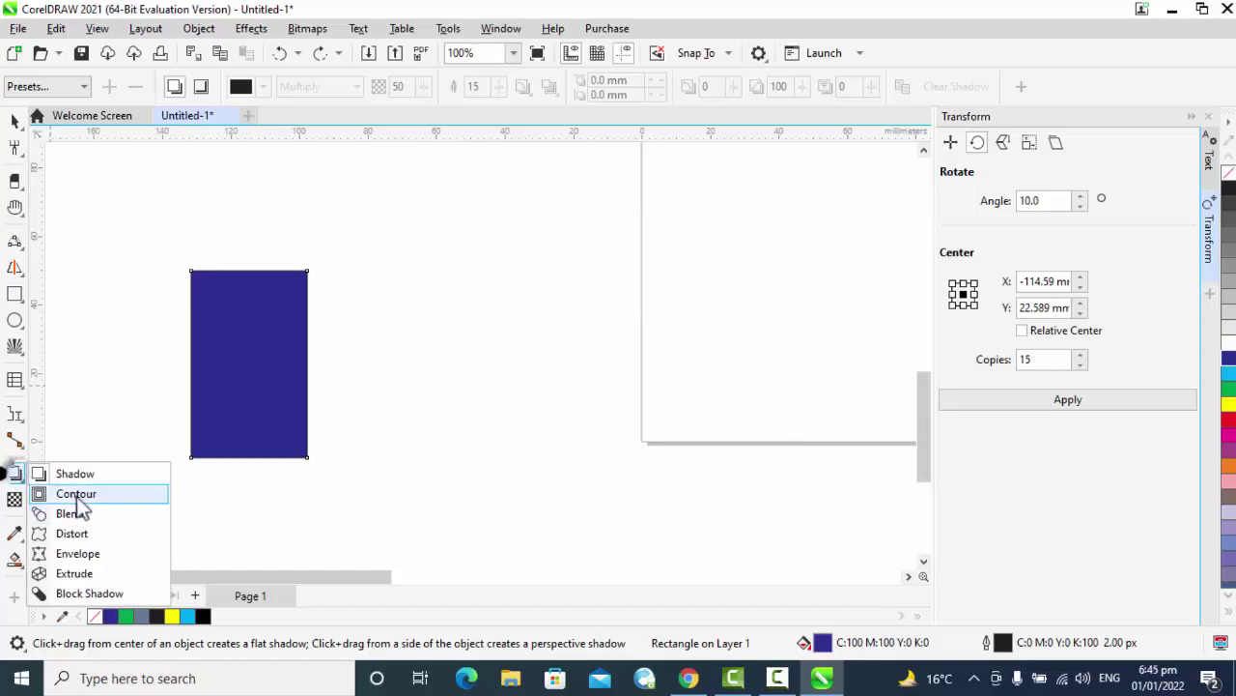
{"action": "left_click", "coordinate": [77, 497]}
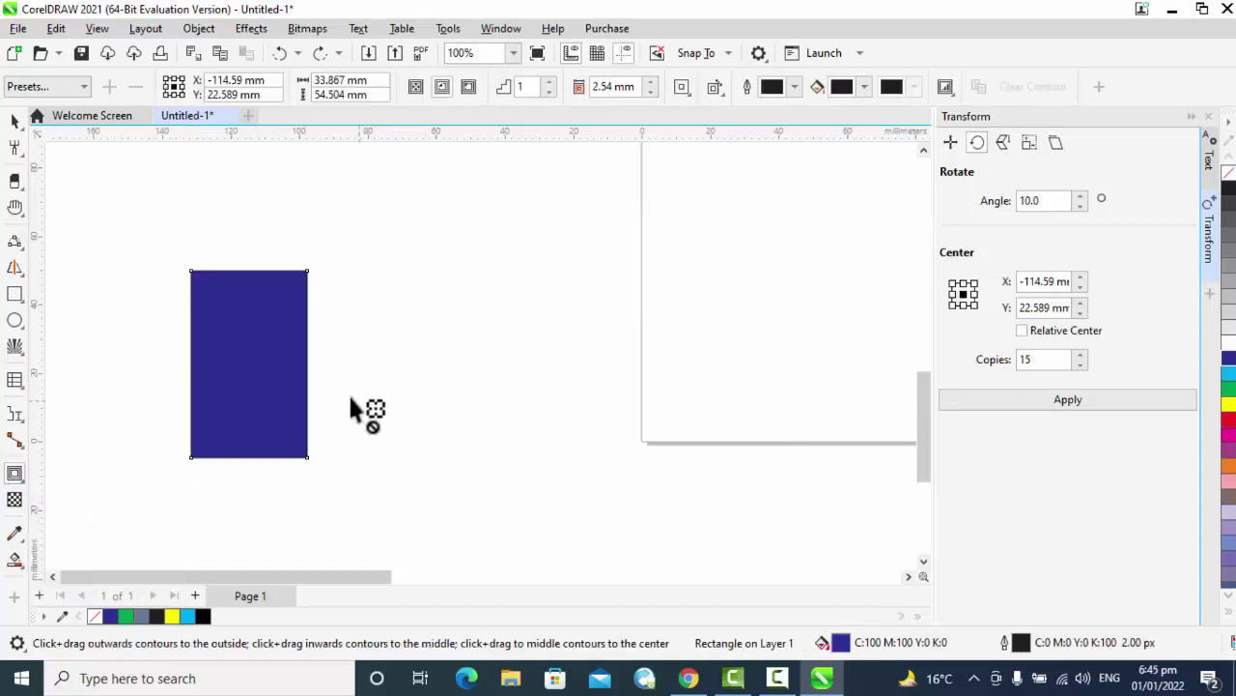
{"action": "left_click_drag", "start_coordinate": [294, 381], "coordinate": [647, 403]}
{"action": "left_click_drag", "start_coordinate": [650, 394], "coordinate": [650, 394]}
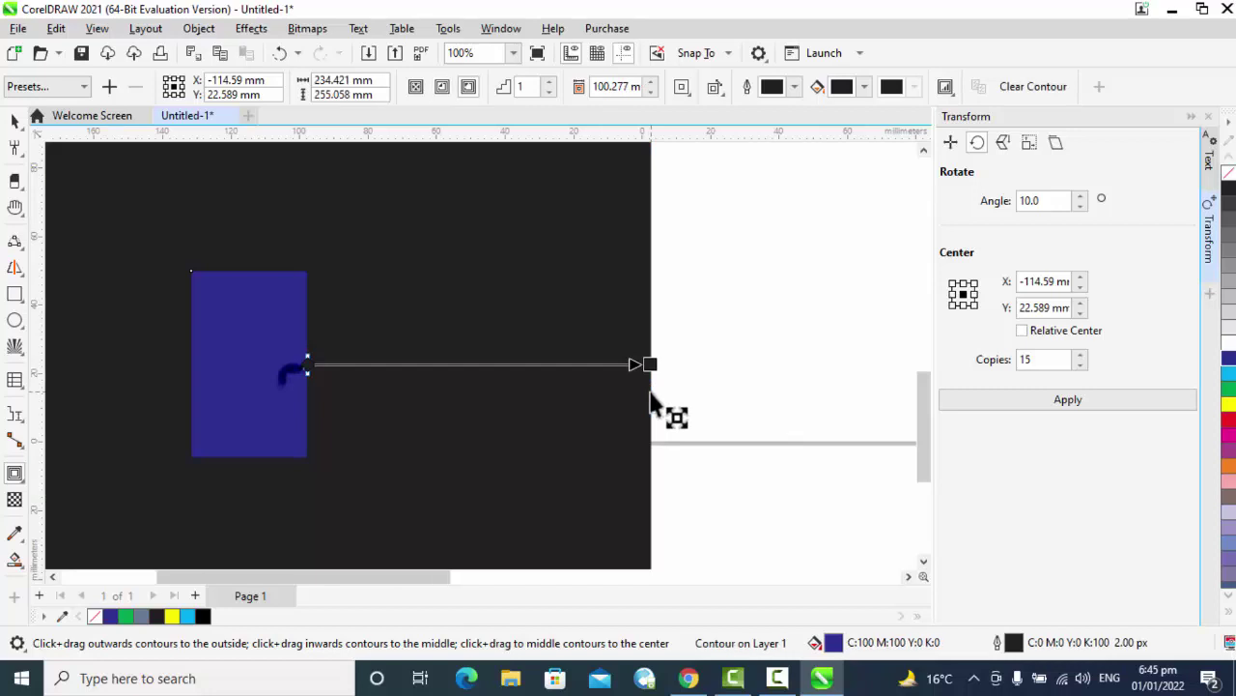
{"action": "key", "text": "ctrl+z"}
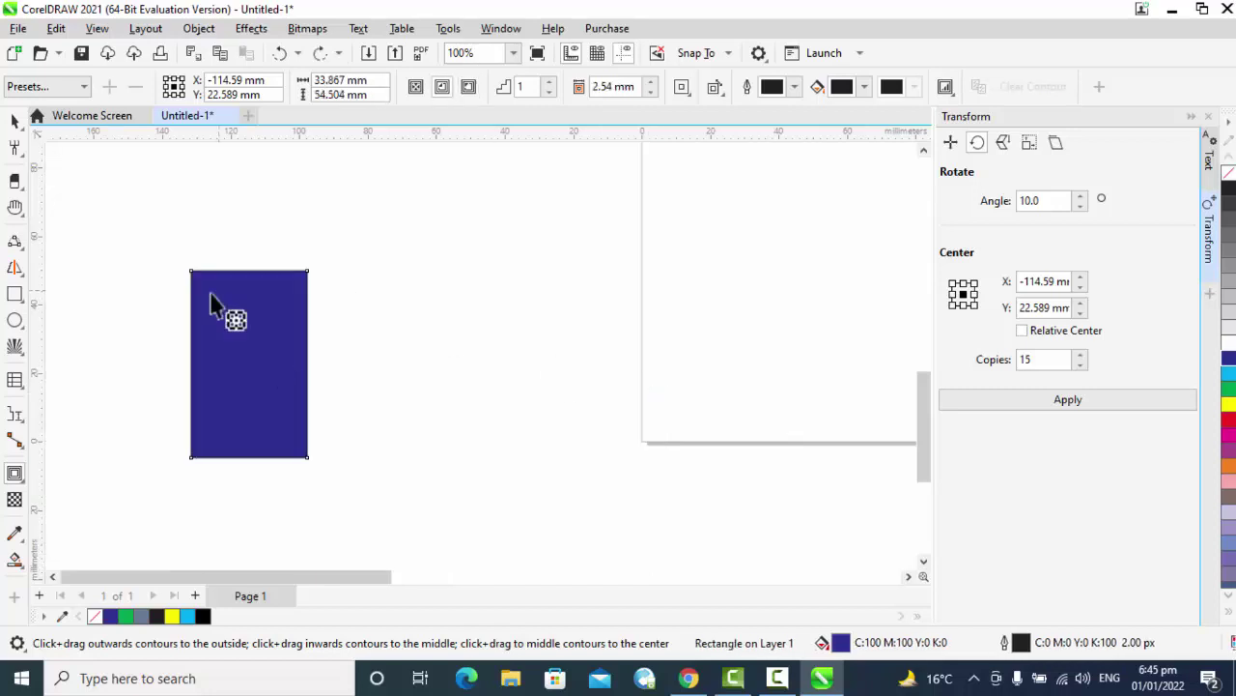
- Add an inward contour to the rectangle, remove its fill and adjust the contour offset to about 2.6 mm
{"action": "left_click_drag", "start_coordinate": [215, 409], "coordinate": [230, 390]}
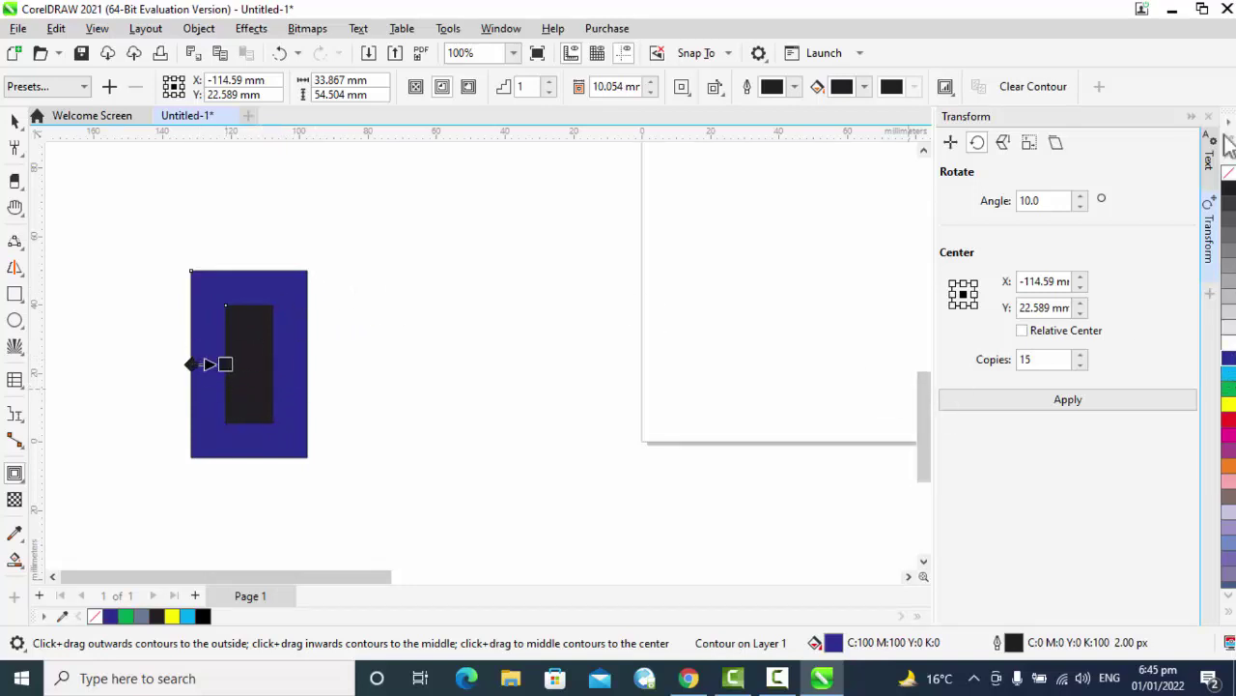
{"action": "left_click", "coordinate": [1227, 174]}
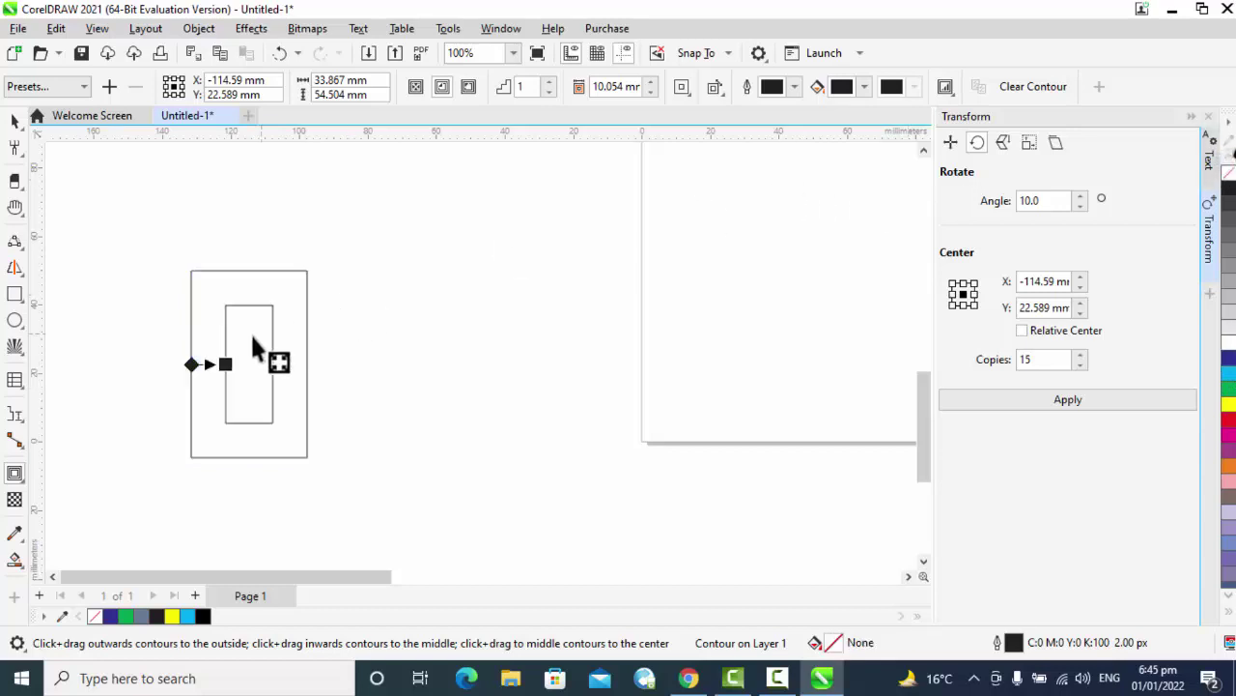
{"action": "left_click_drag", "start_coordinate": [232, 363], "coordinate": [200, 364]}
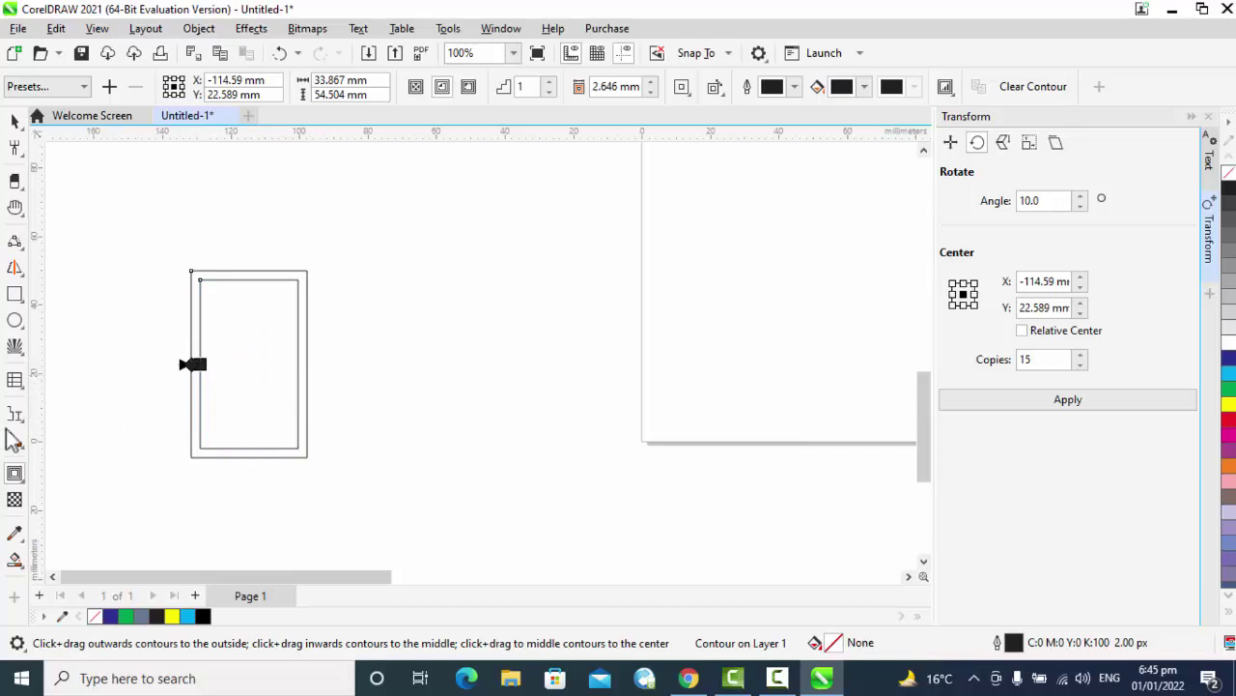
- Try to blend the contoured rectangle toward the empty area beside it
{"action": "left_click", "coordinate": [13, 471]}
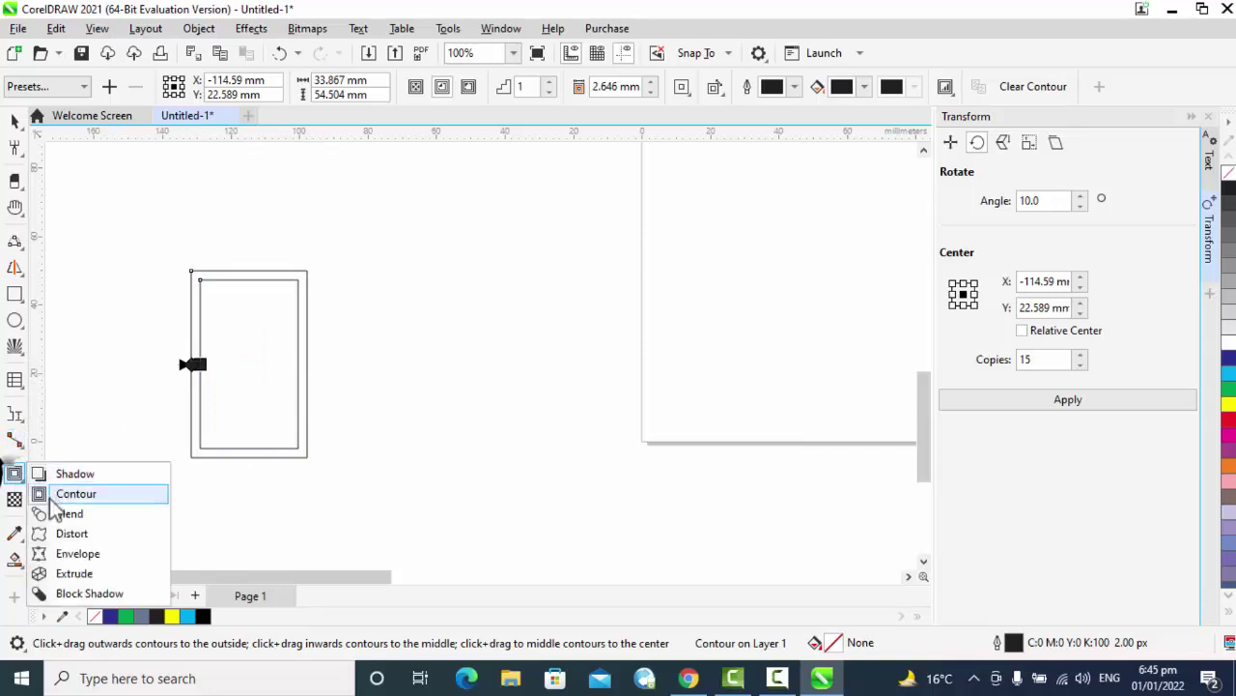
{"action": "left_click", "coordinate": [54, 515]}
{"action": "left_click_drag", "start_coordinate": [259, 372], "coordinate": [431, 365]}
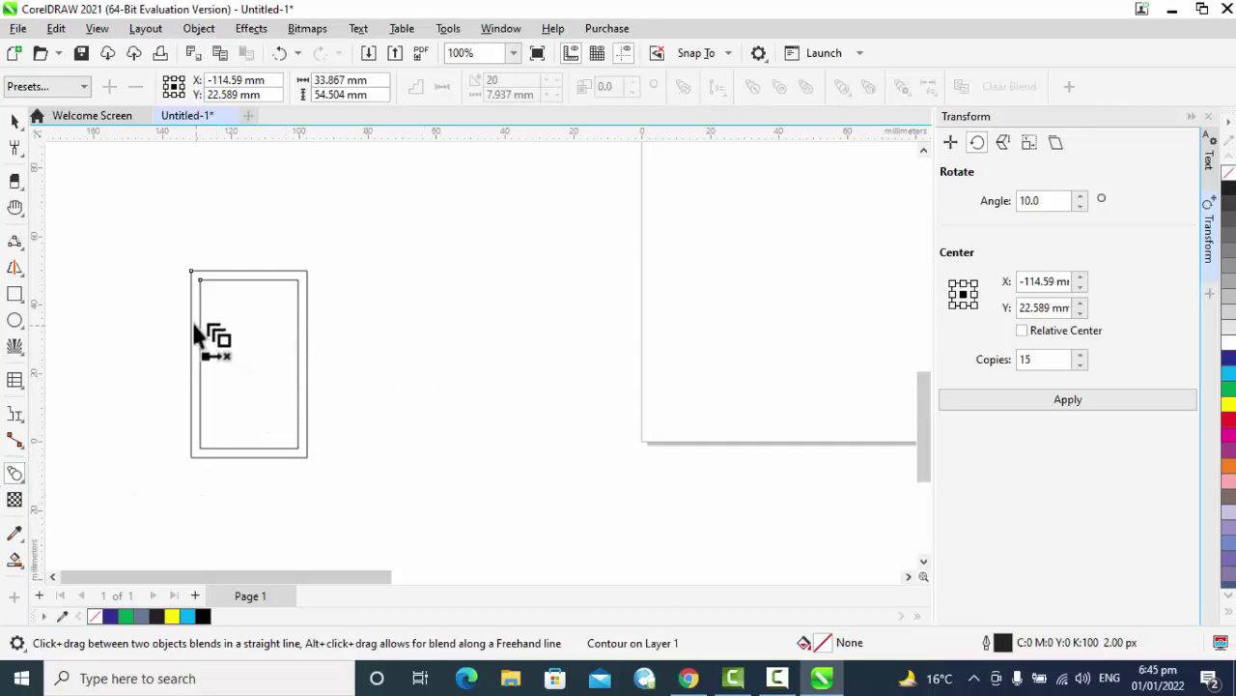
{"action": "left_click_drag", "start_coordinate": [188, 315], "coordinate": [349, 372]}
- Draw a rectangle about 66 by 49 mm across the page's left edge and delete the contoured rectangle
{"action": "left_click", "coordinate": [13, 293]}
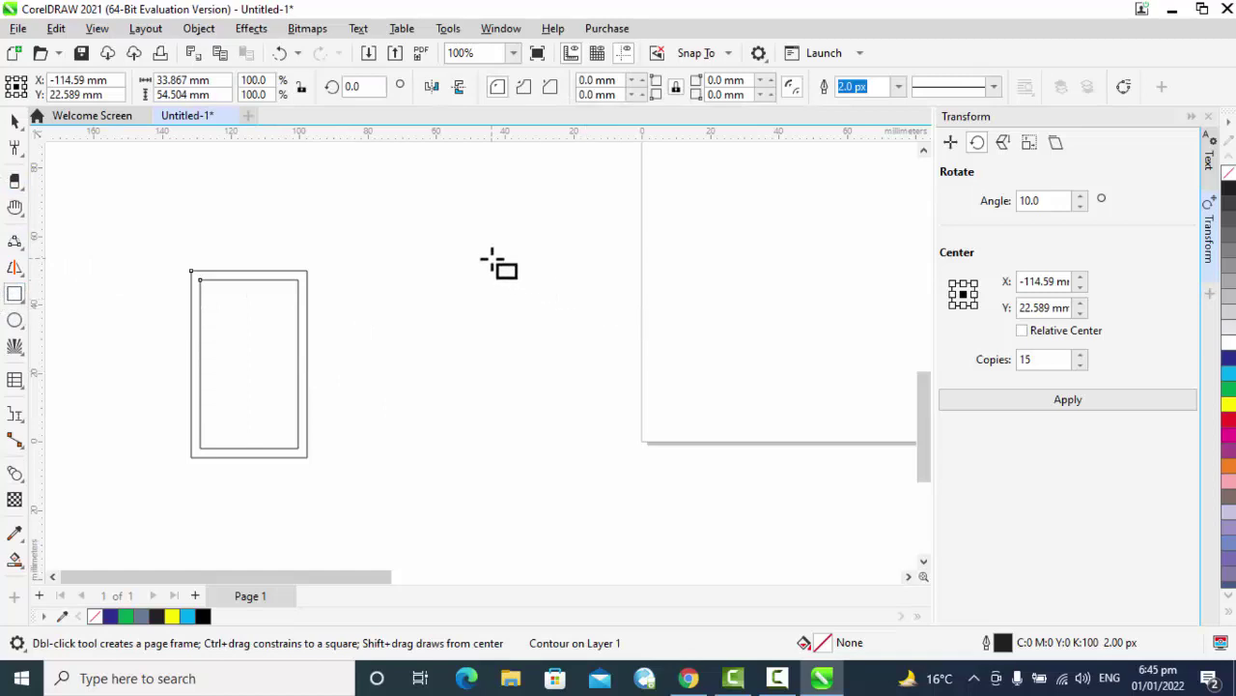
{"action": "left_click_drag", "start_coordinate": [492, 258], "coordinate": [720, 432]}
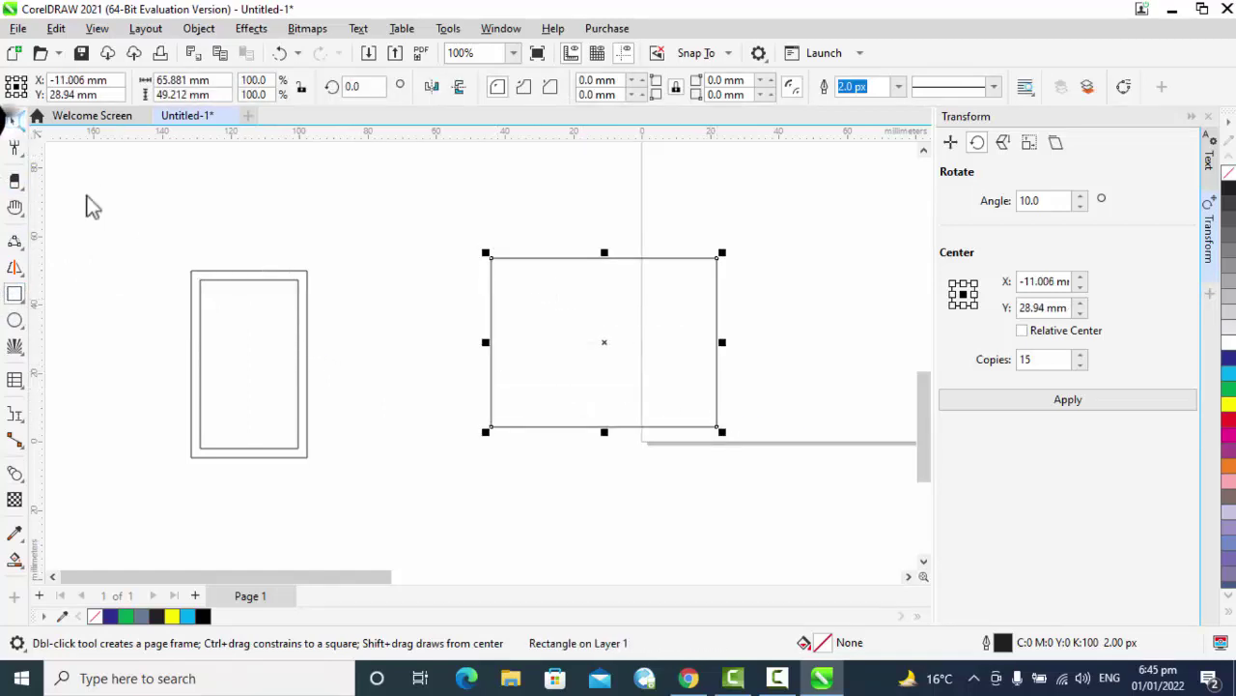
{"action": "left_click", "coordinate": [15, 120]}
{"action": "left_click", "coordinate": [221, 366]}
{"action": "key", "text": "Delete"}
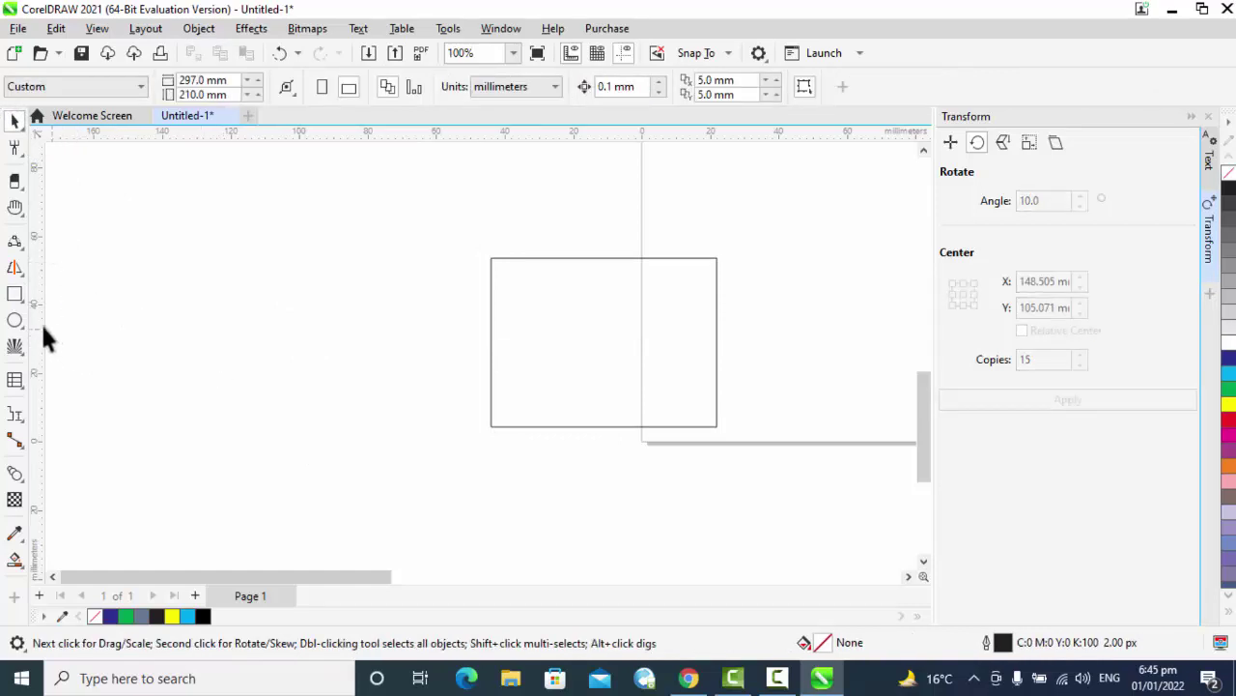
- Draw a rectangle about 43 by 23 mm well outside the page's left edge and blend it with the larger rectangle in 20 steps
{"action": "left_click", "coordinate": [15, 295]}
{"action": "left_click_drag", "start_coordinate": [72, 295], "coordinate": [220, 375]}
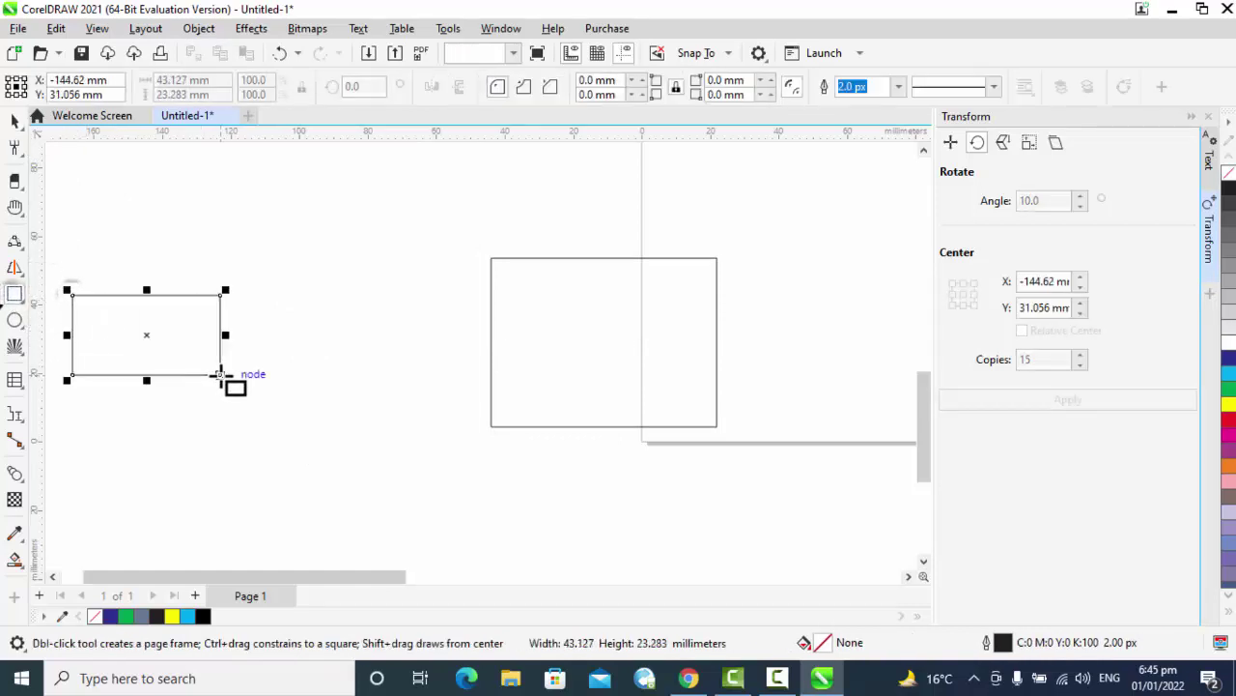
{"action": "left_click", "coordinate": [22, 474]}
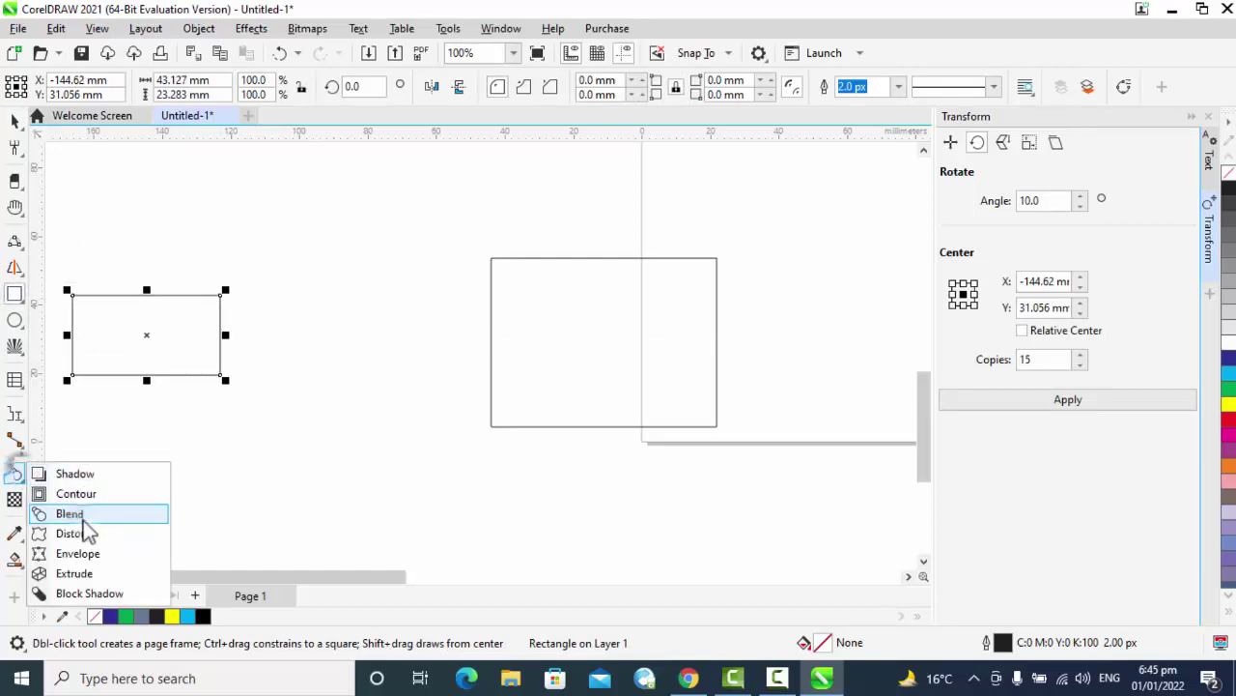
{"action": "left_click", "coordinate": [77, 512]}
{"action": "left_click_drag", "start_coordinate": [159, 324], "coordinate": [568, 335]}
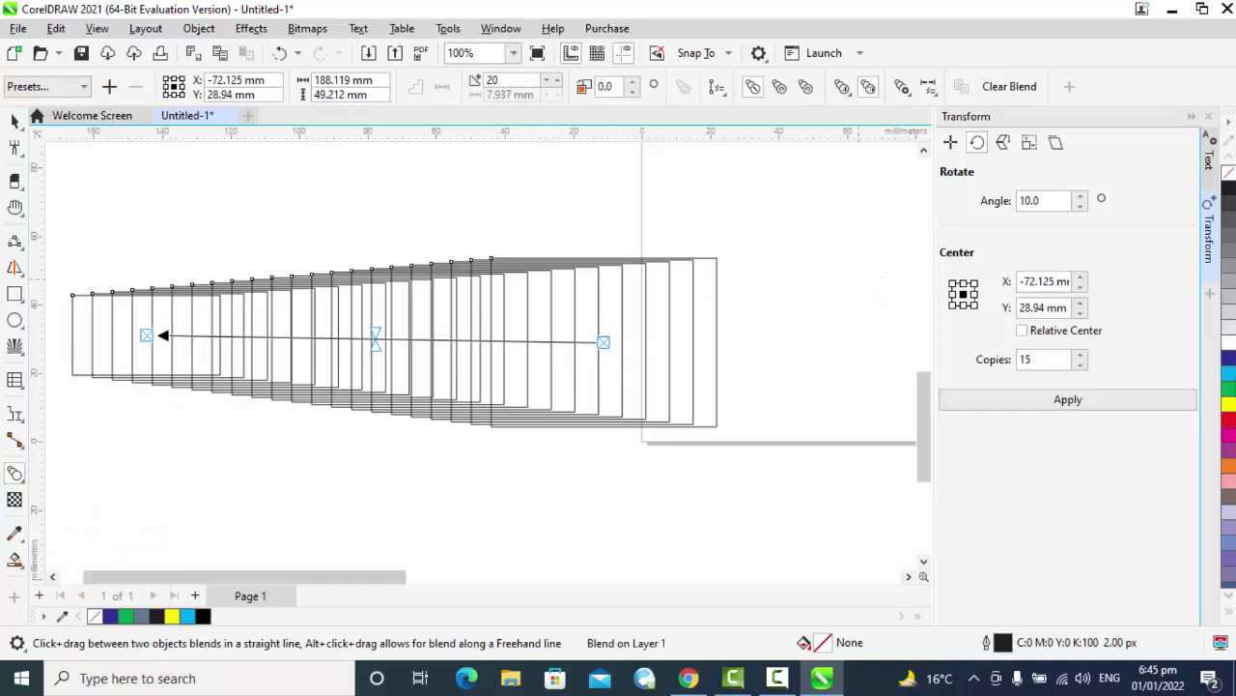
- Give the blended rectangles a blue fill and a cyan outline
{"action": "left_click", "coordinate": [1229, 359]}
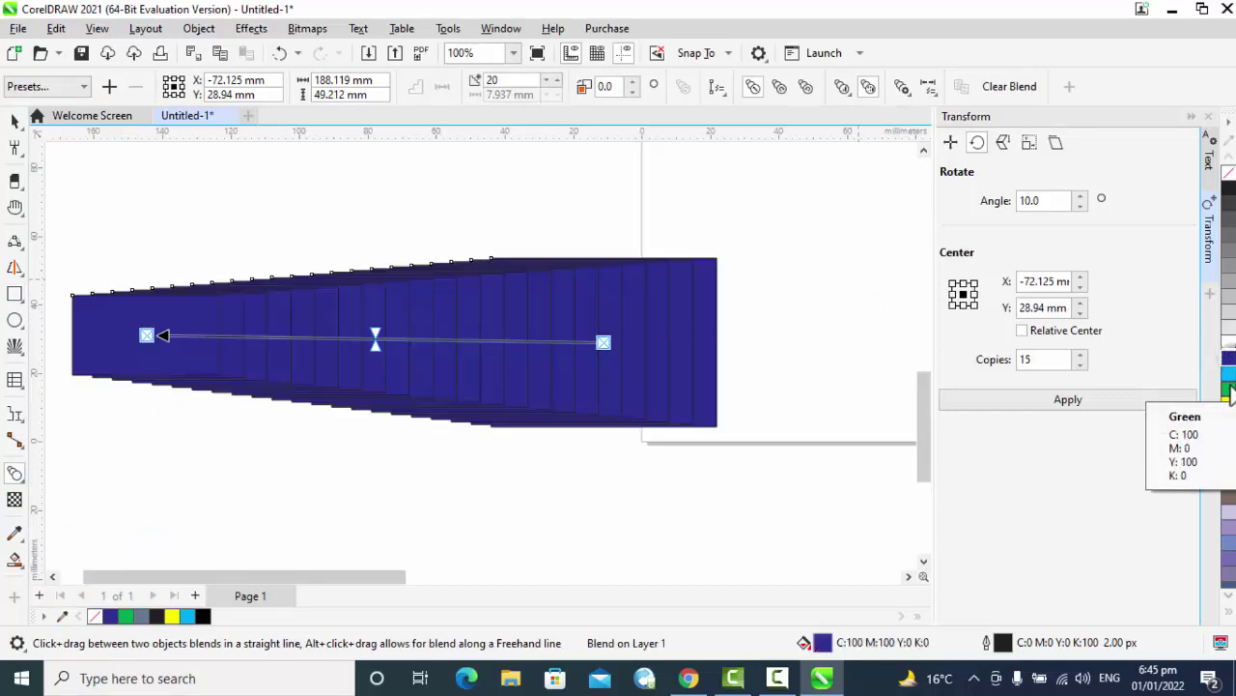
{"action": "right_click", "coordinate": [1232, 384]}
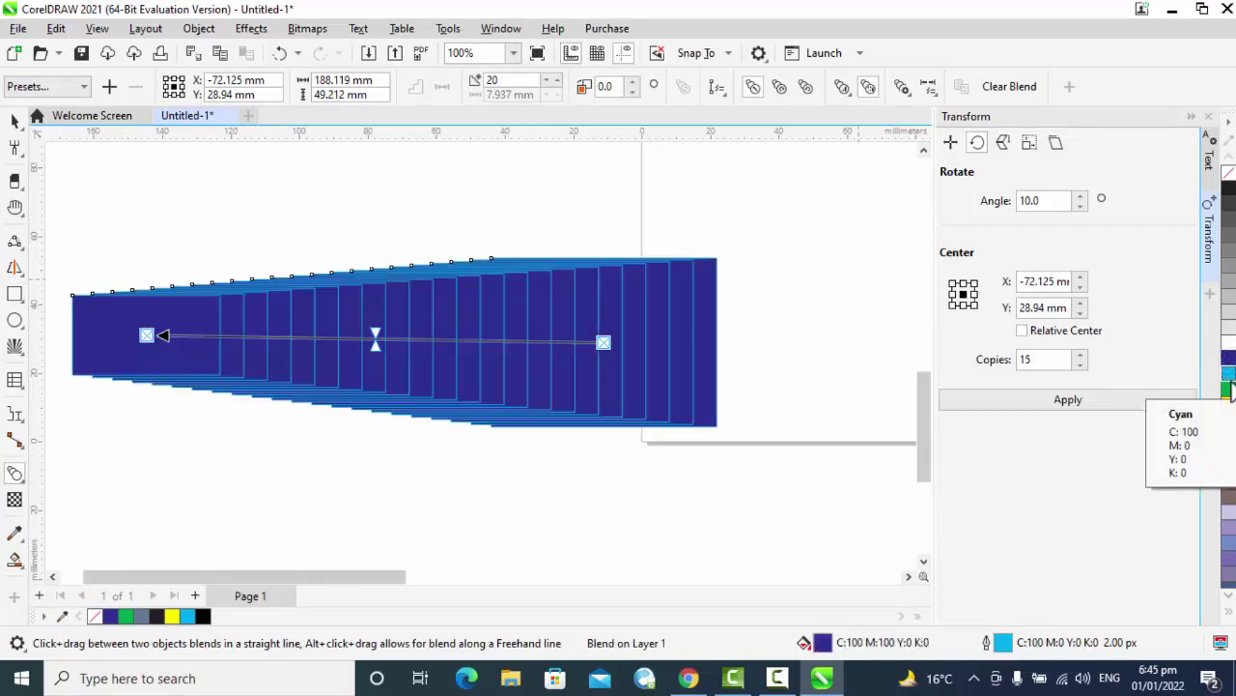
- Undo the cyan outline, the blue fill and the blend between the two rectangles
{"action": "key", "text": "ctrl+z"}
{"action": "key", "text": "ctrl+z"}
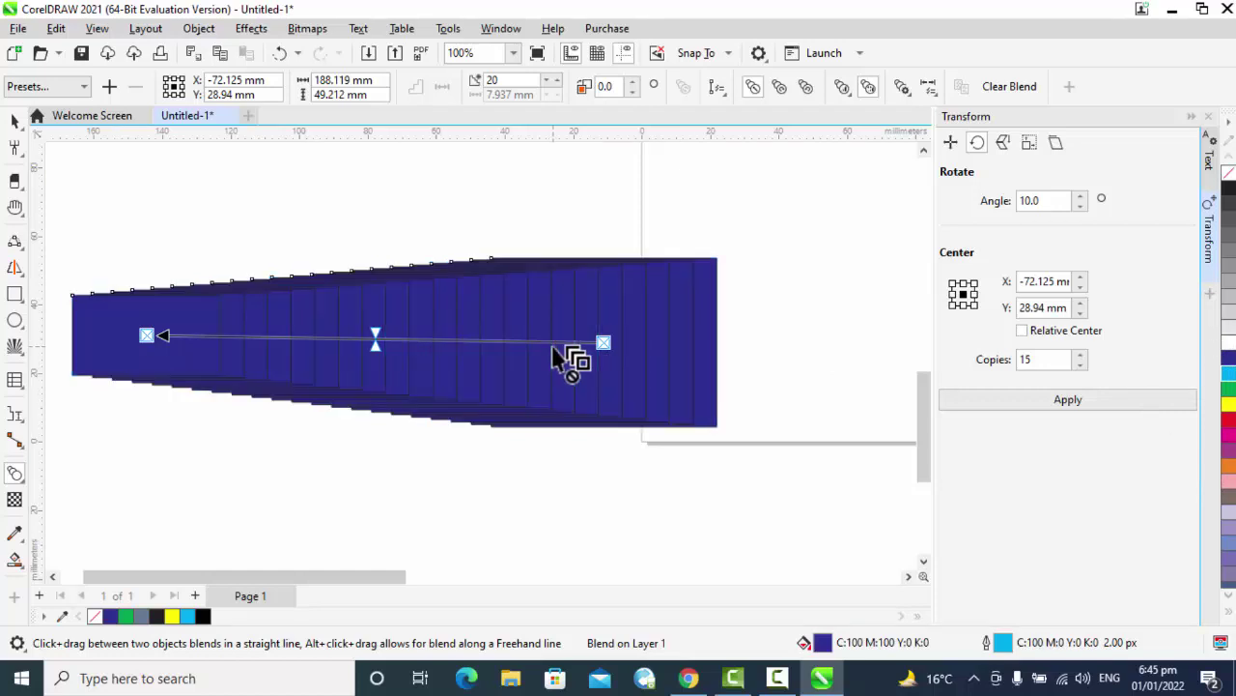
{"action": "key", "text": "ctrl+z"}
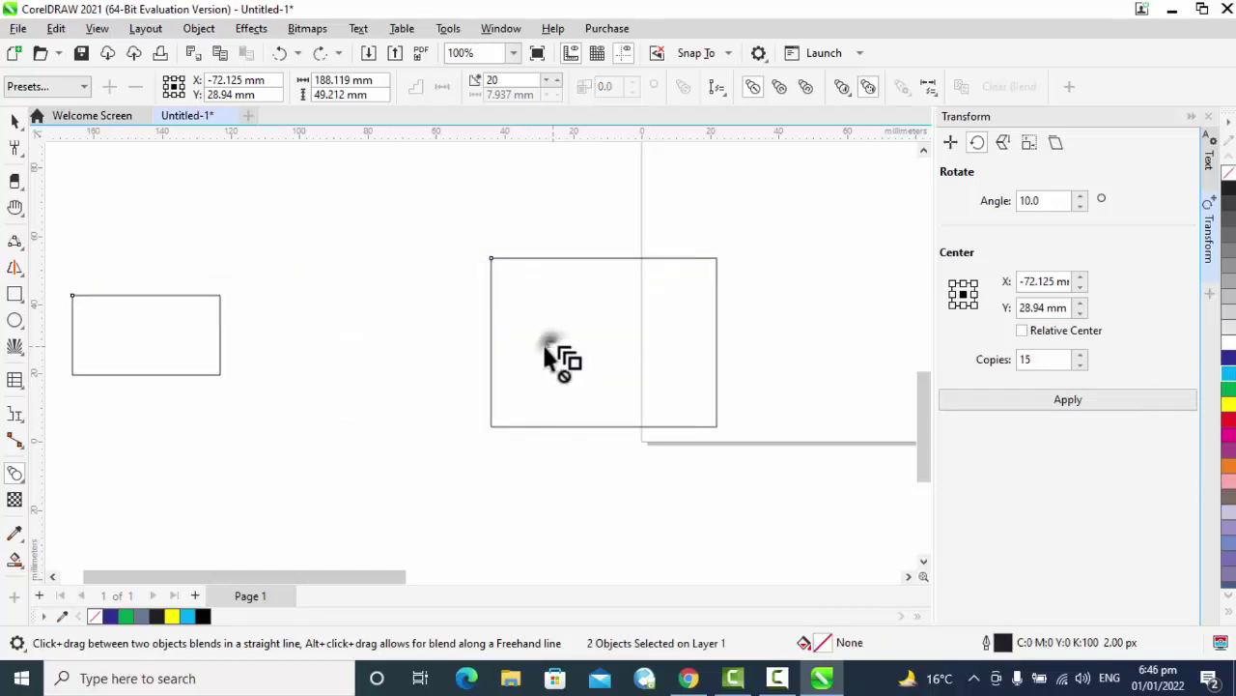
- Blend the larger rectangle with the smaller one in 20 steps, with a blue fill and a yellow outline
{"action": "left_click_drag", "start_coordinate": [560, 356], "coordinate": [161, 362]}
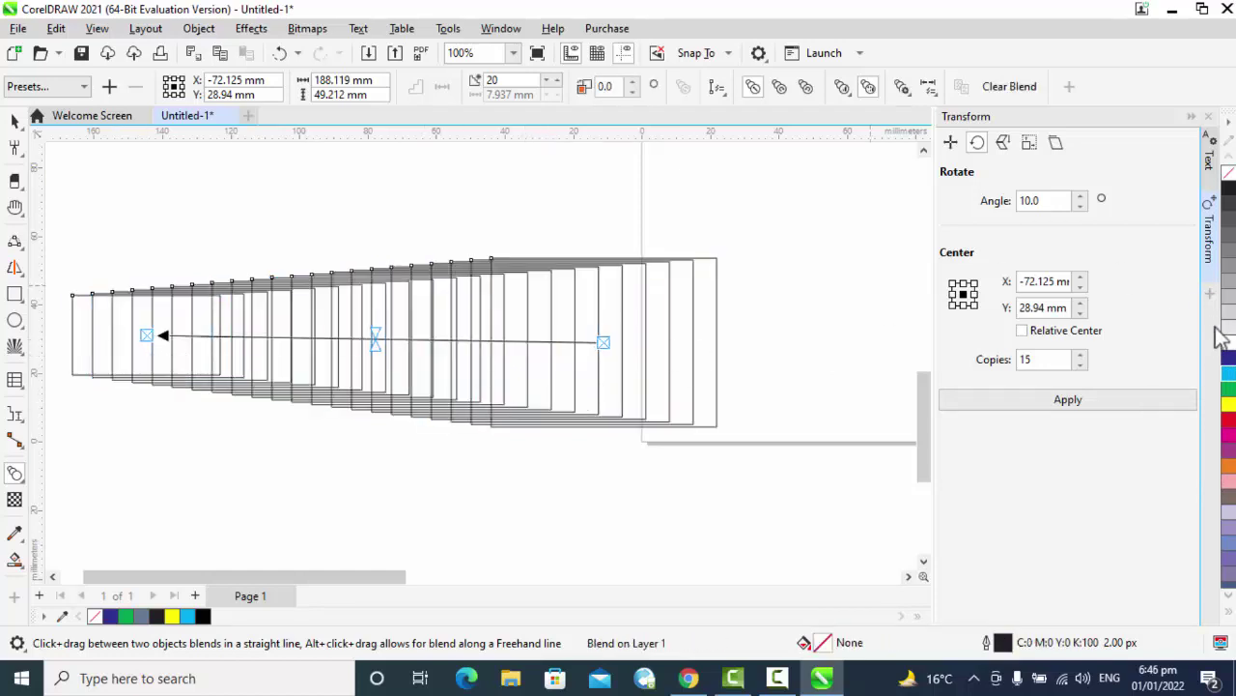
{"action": "left_click", "coordinate": [1228, 360]}
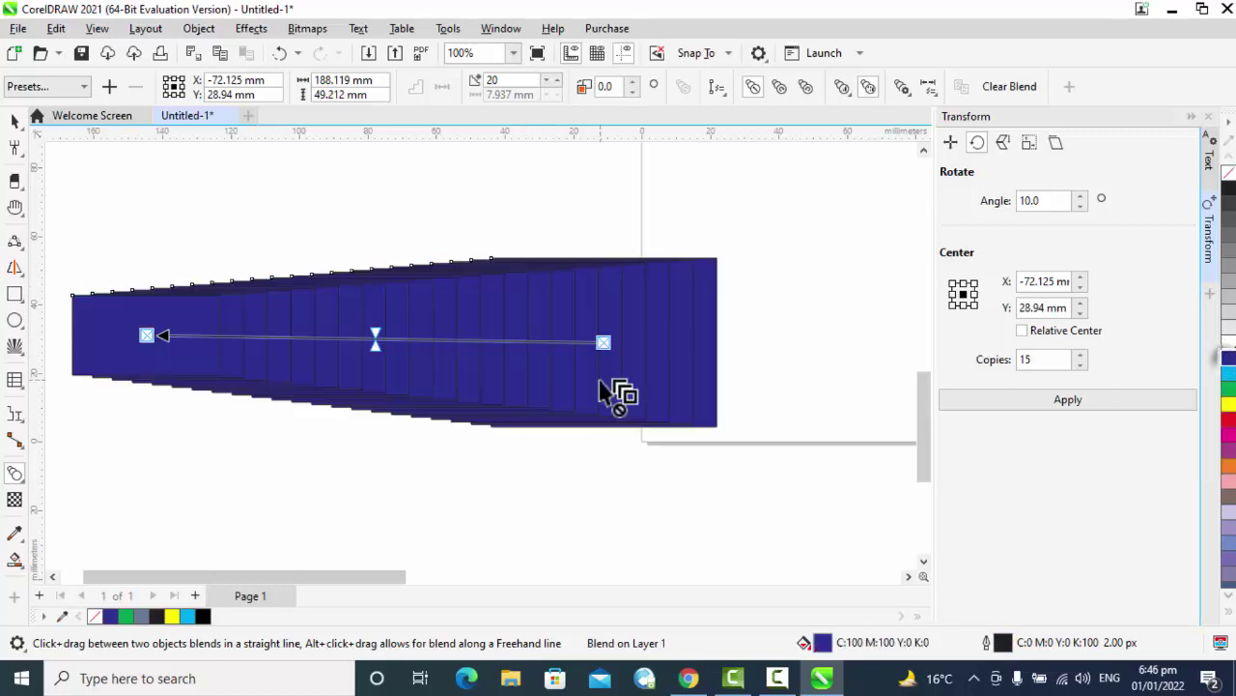
{"action": "right_click", "coordinate": [1229, 404]}
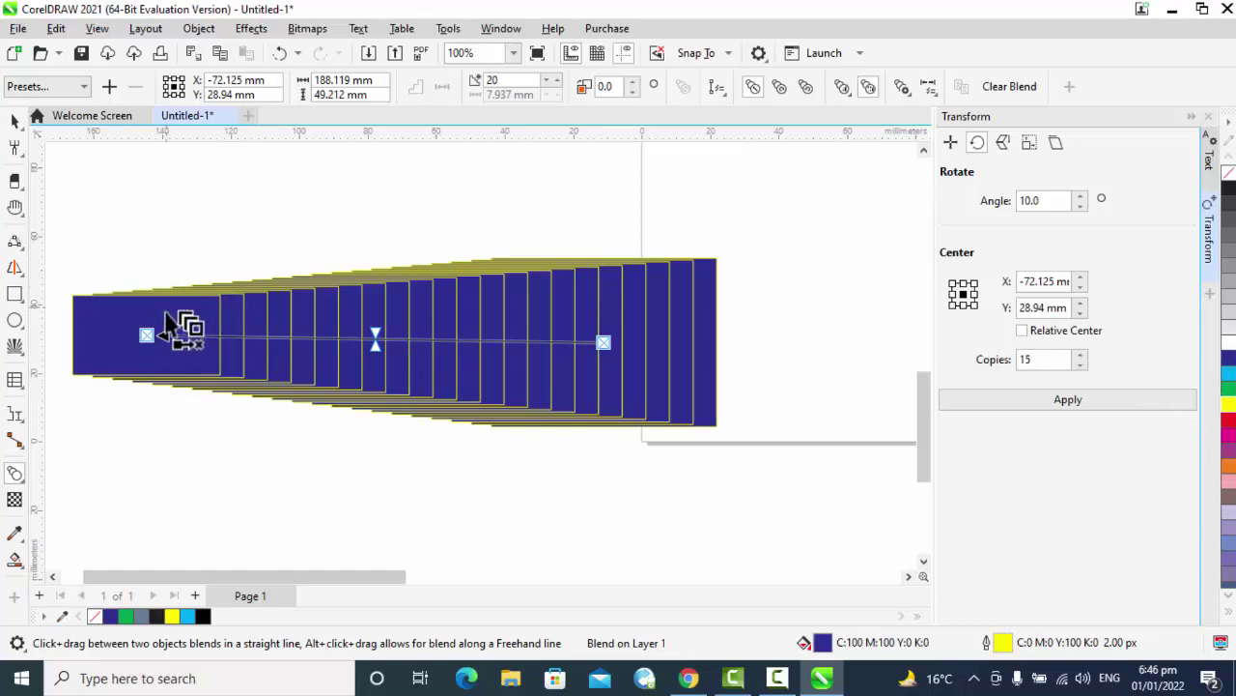
- Move the blend's larger rectangle close to the smaller one, and centre the smaller rectangle inside it to form nested frames
{"action": "scroll", "coordinate": [146, 335], "scroll_direction": "up", "scroll_amount": 4}
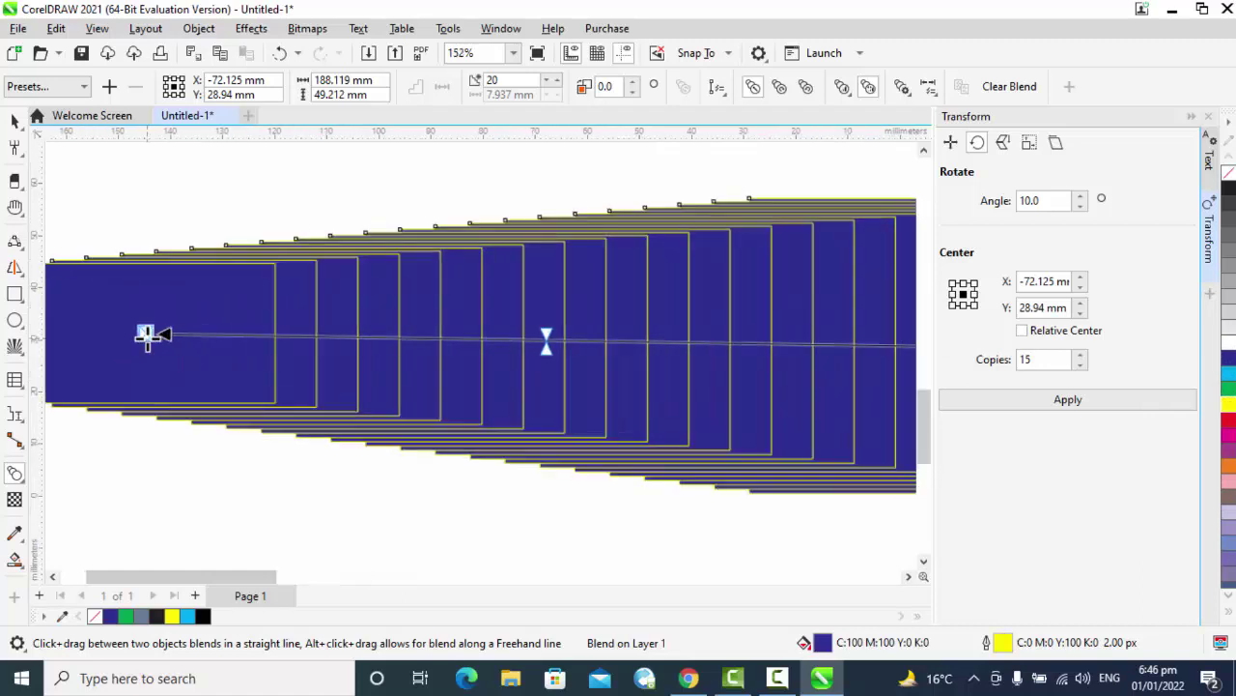
{"action": "scroll", "coordinate": [146, 335], "scroll_direction": "down", "scroll_amount": 1}
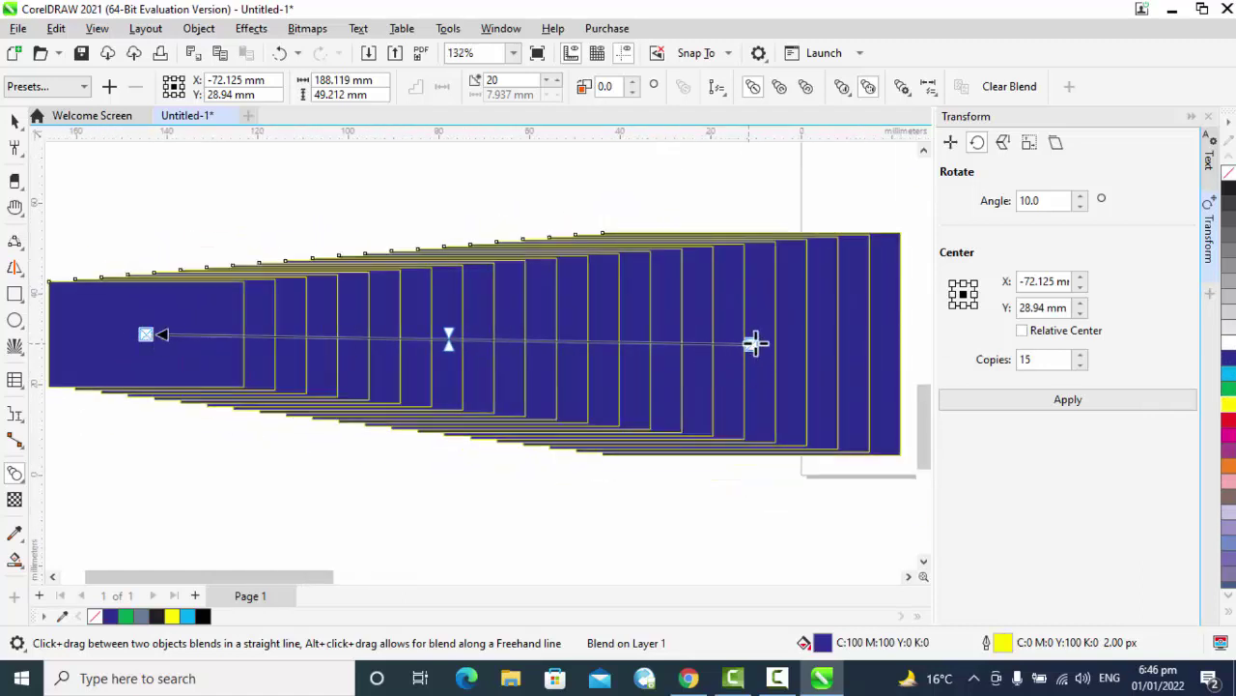
{"action": "left_click_drag", "start_coordinate": [754, 343], "coordinate": [320, 344]}
{"action": "scroll", "coordinate": [488, 319], "scroll_direction": "down", "scroll_amount": 2}
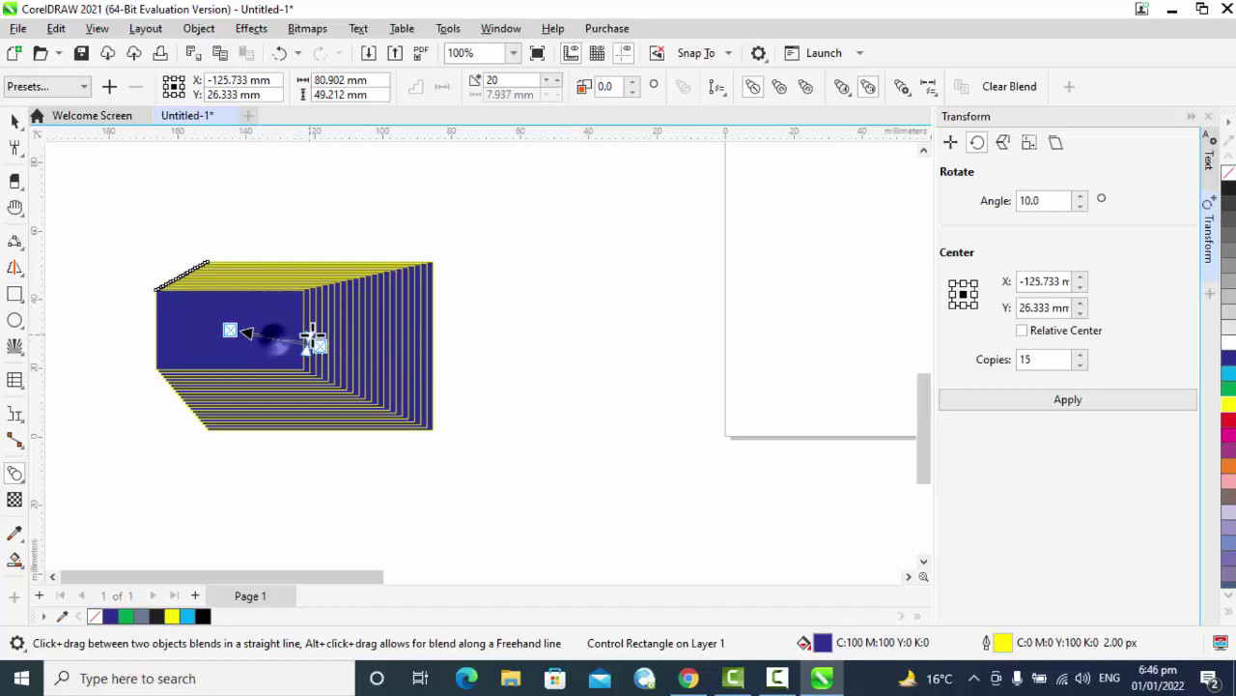
{"action": "mouse_move", "coordinate": [312, 335]}
{"action": "left_mouse_down"}
{"action": "mouse_move", "coordinate": [250, 331]}
{"action": "mouse_move", "coordinate": [321, 344]}
{"action": "left_mouse_up"}
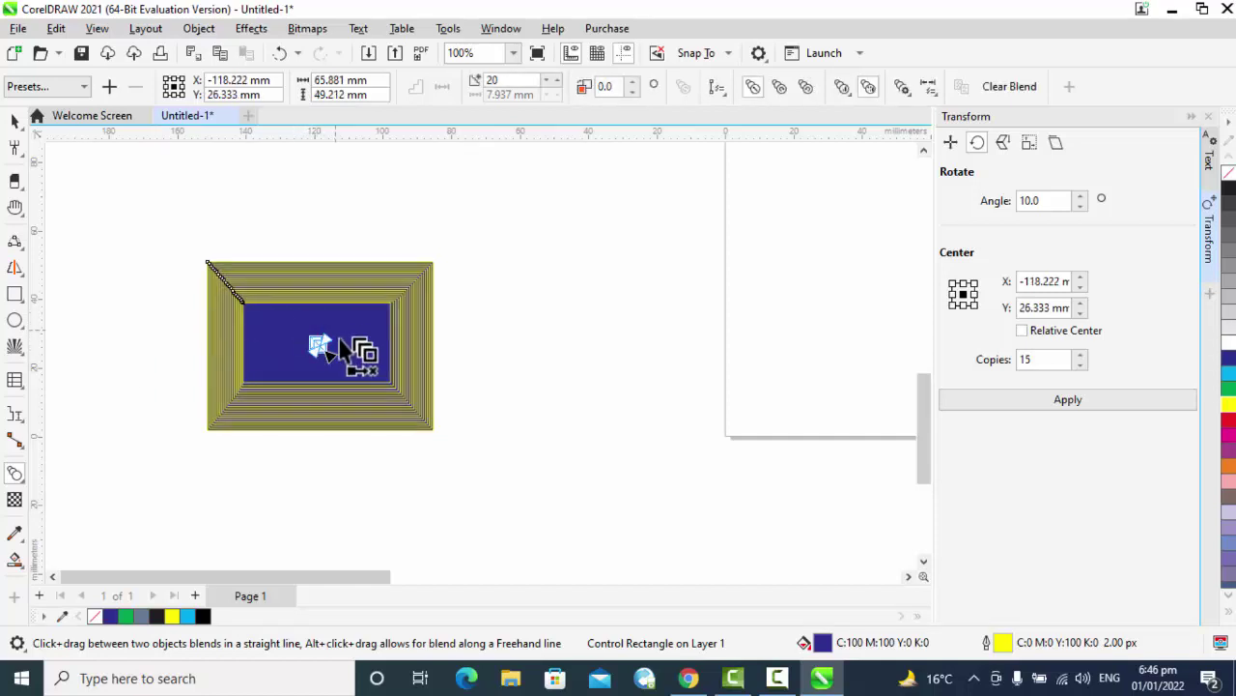
{"action": "scroll", "coordinate": [276, 311], "scroll_direction": "up", "scroll_amount": 1}
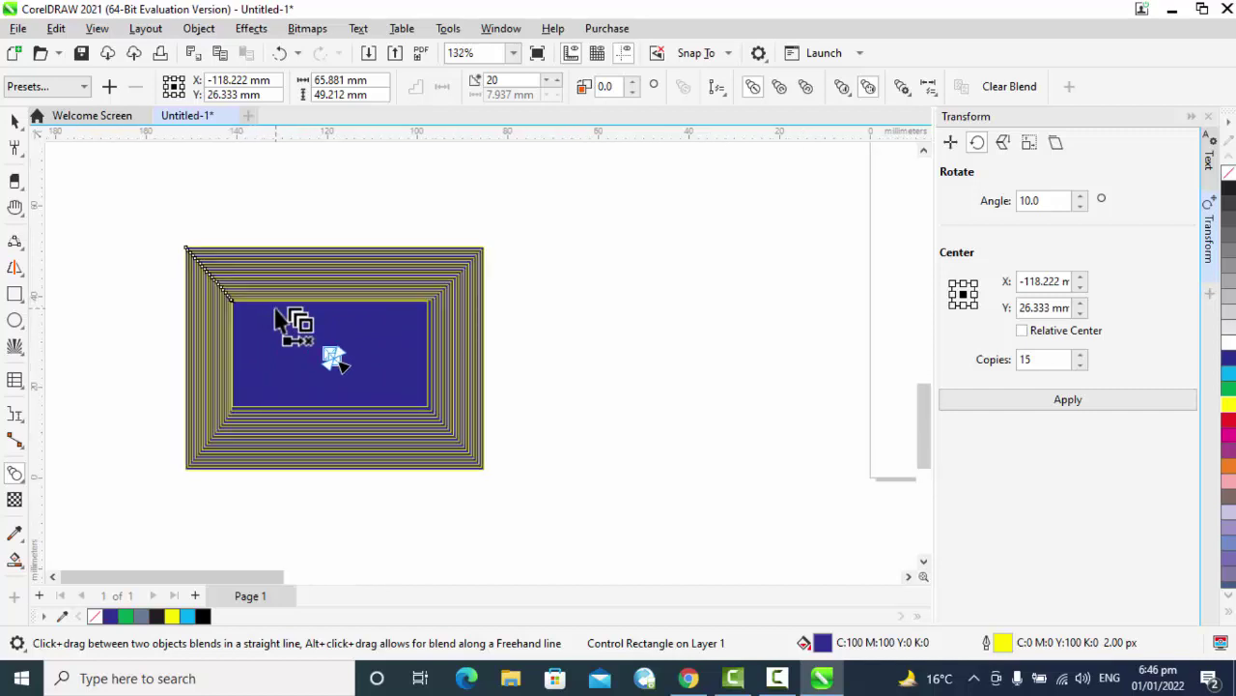
{"action": "scroll", "coordinate": [276, 311], "scroll_direction": "up", "scroll_amount": 4}
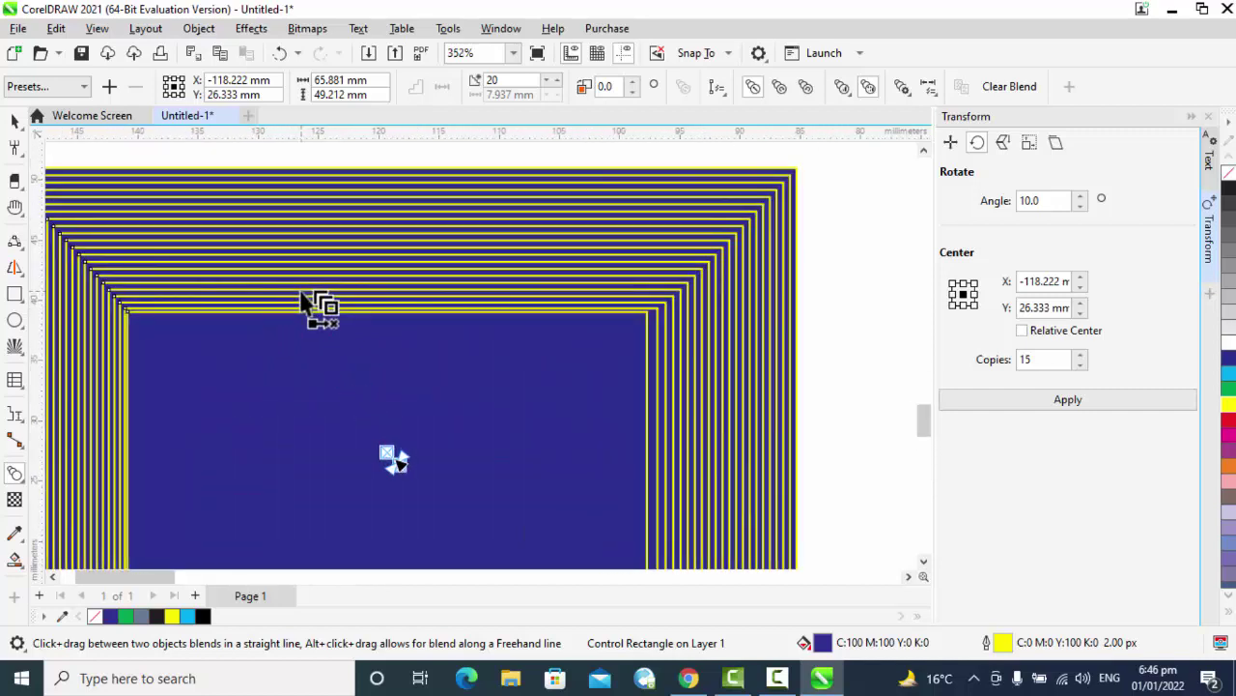
{"action": "scroll", "coordinate": [301, 293], "scroll_direction": "up", "scroll_amount": 2}
{"action": "scroll", "coordinate": [301, 293], "scroll_direction": "down", "scroll_amount": 4}
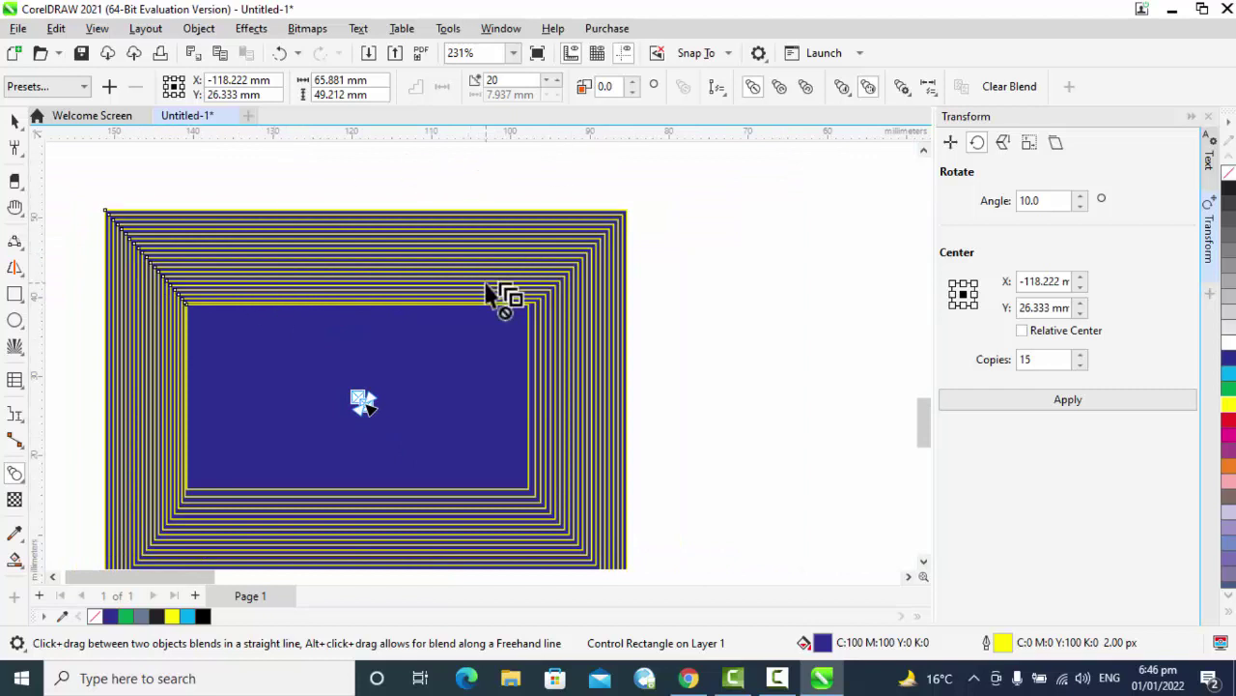
- Undo the rectangle moves, the yellow outline, the blue fill and the 20-step blend
{"action": "key", "text": "ctrl+z"}
{"action": "key", "text": "ctrl+z"}
{"action": "key", "text": "ctrl+z"}
{"action": "key", "text": "ctrl+z"}
{"action": "key", "text": "ctrl+z"}
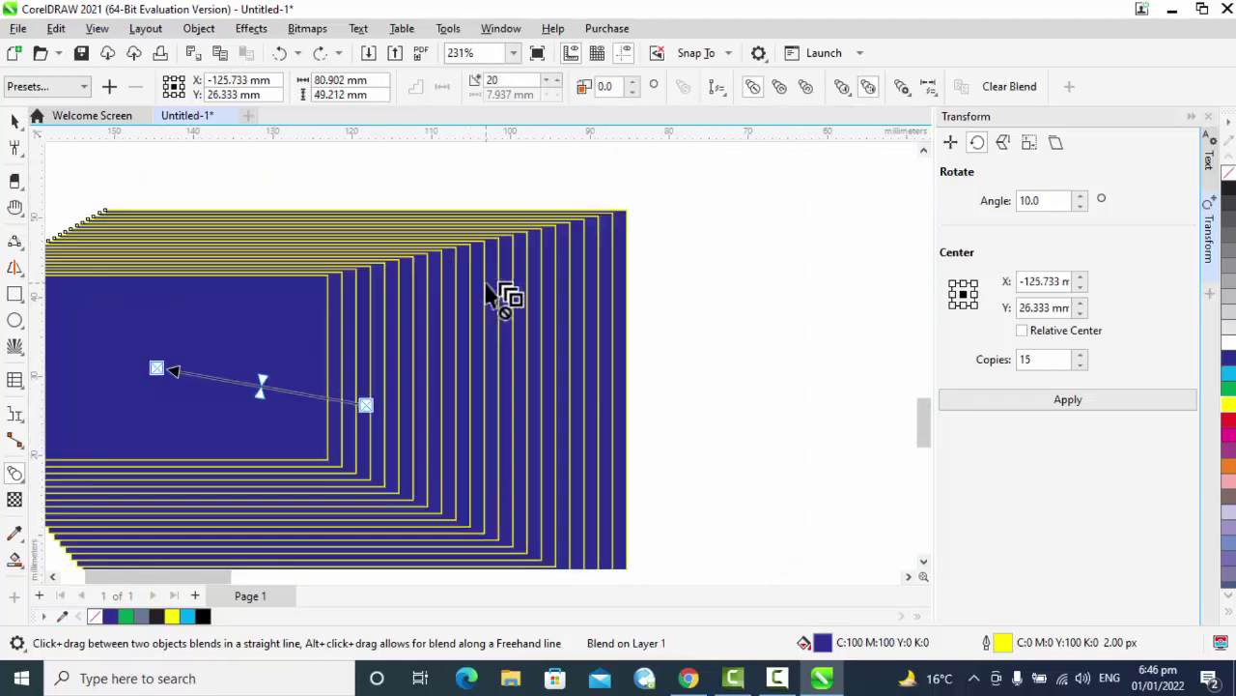
{"action": "key", "text": "ctrl+z"}
{"action": "key", "text": "ctrl+z"}
{"action": "key", "text": "ctrl+z"}
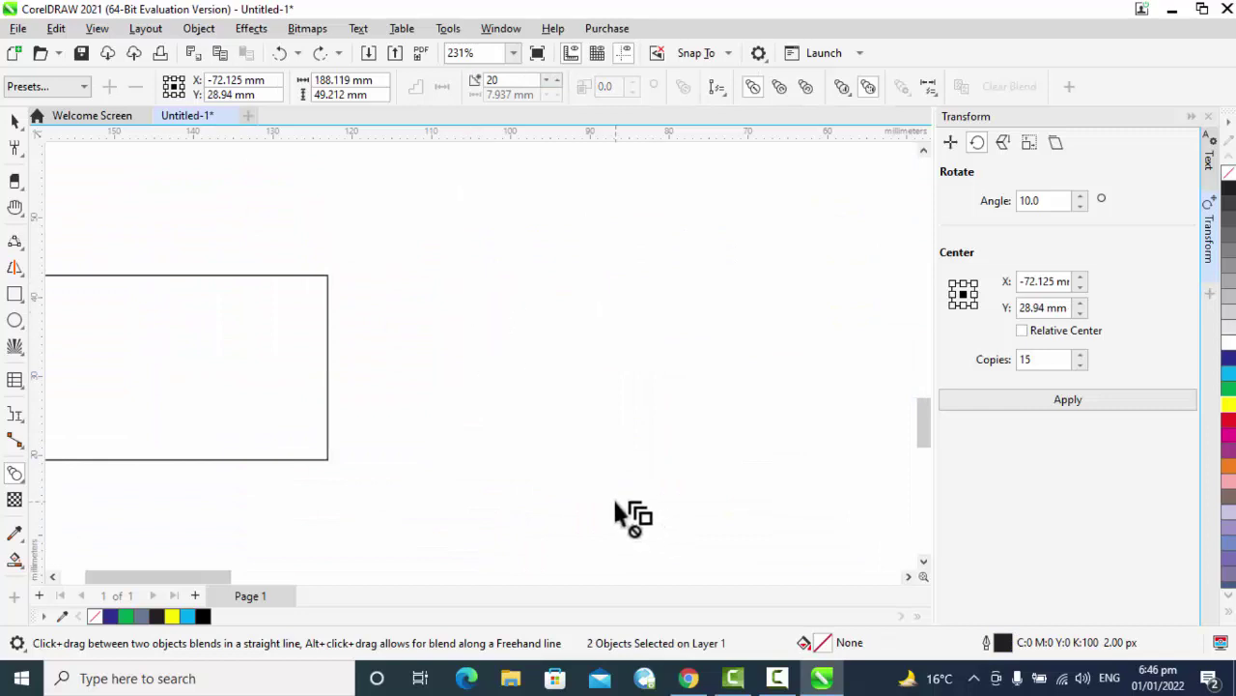
{"action": "key", "text": "F4"}
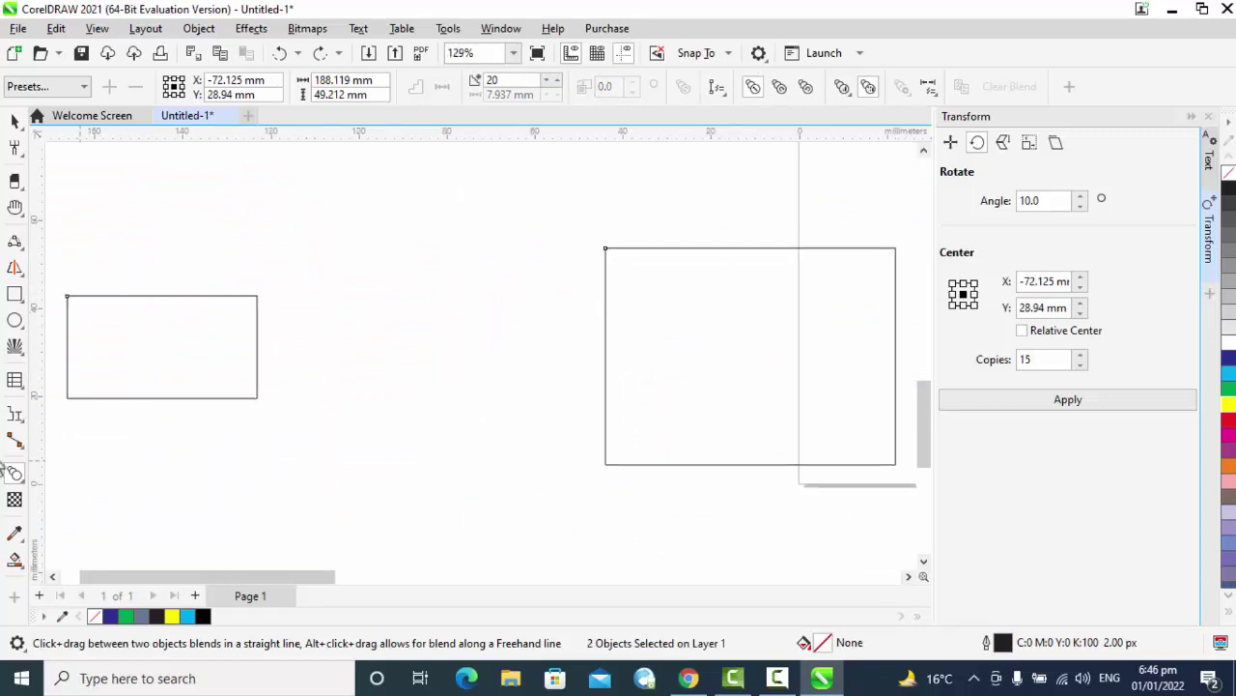
- Try push and pull distortions with amplitudes 114 and -133 on both rectangles, and undo them together with the smaller rectangle
{"action": "left_click", "coordinate": [17, 470]}
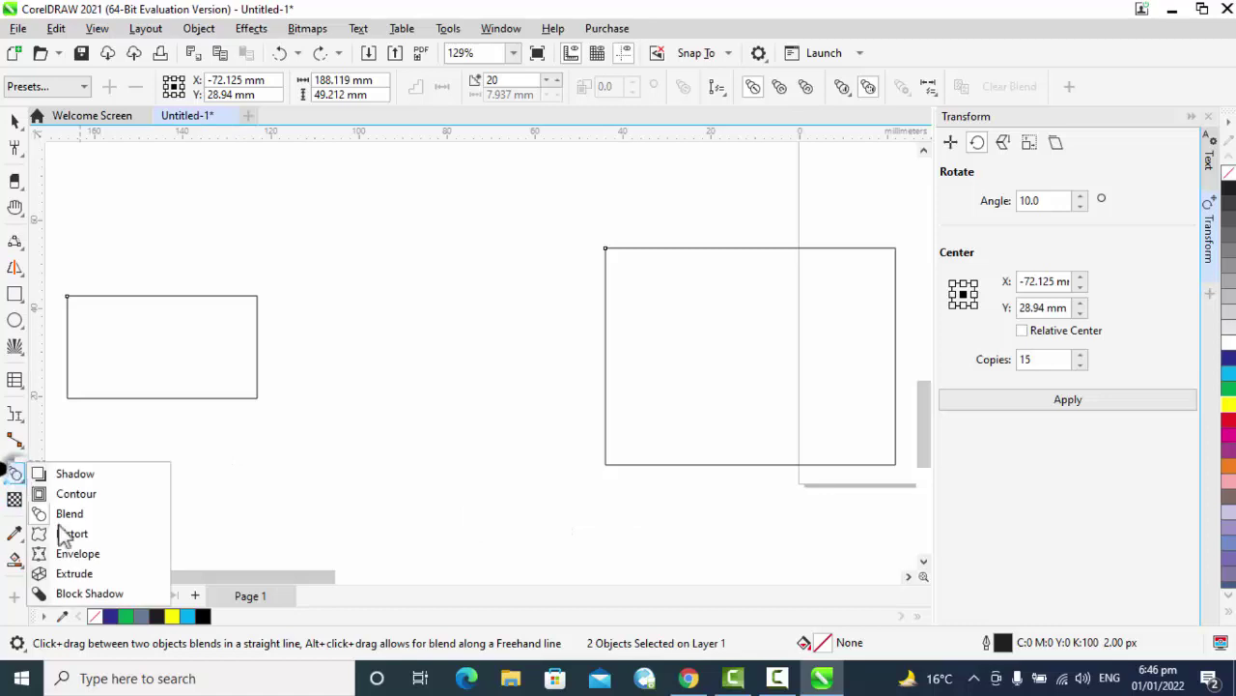
{"action": "left_click", "coordinate": [68, 534]}
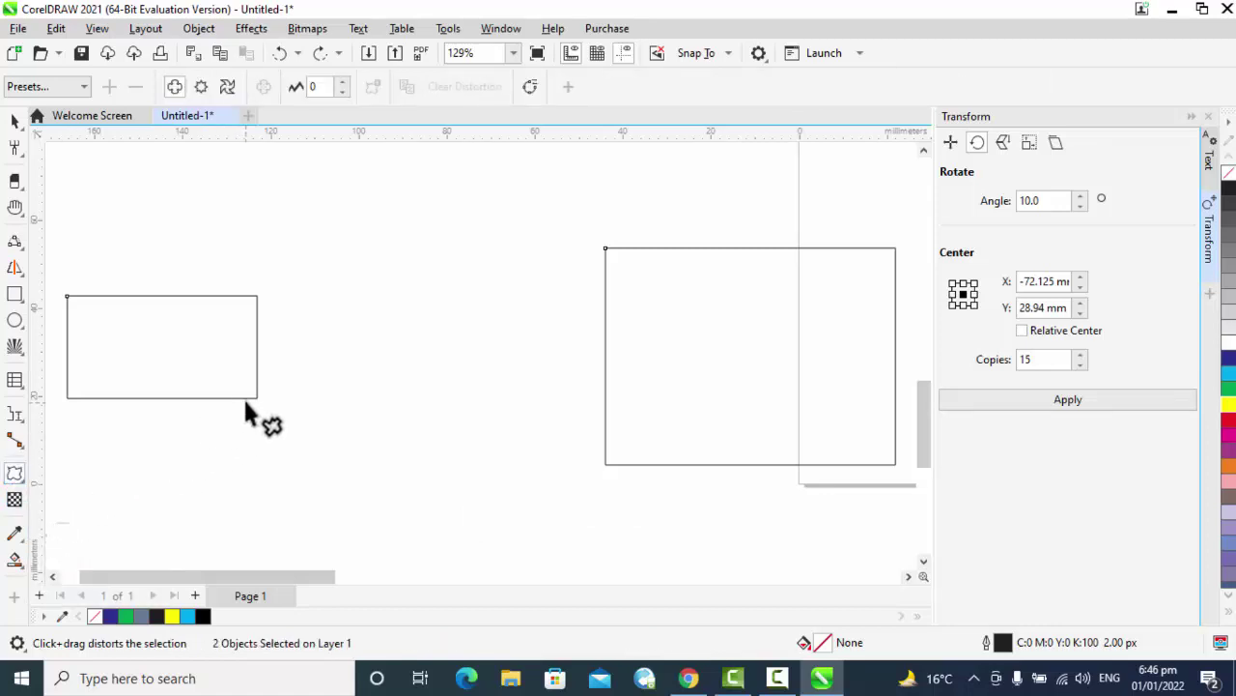
{"action": "left_click_drag", "start_coordinate": [244, 404], "coordinate": [404, 474]}
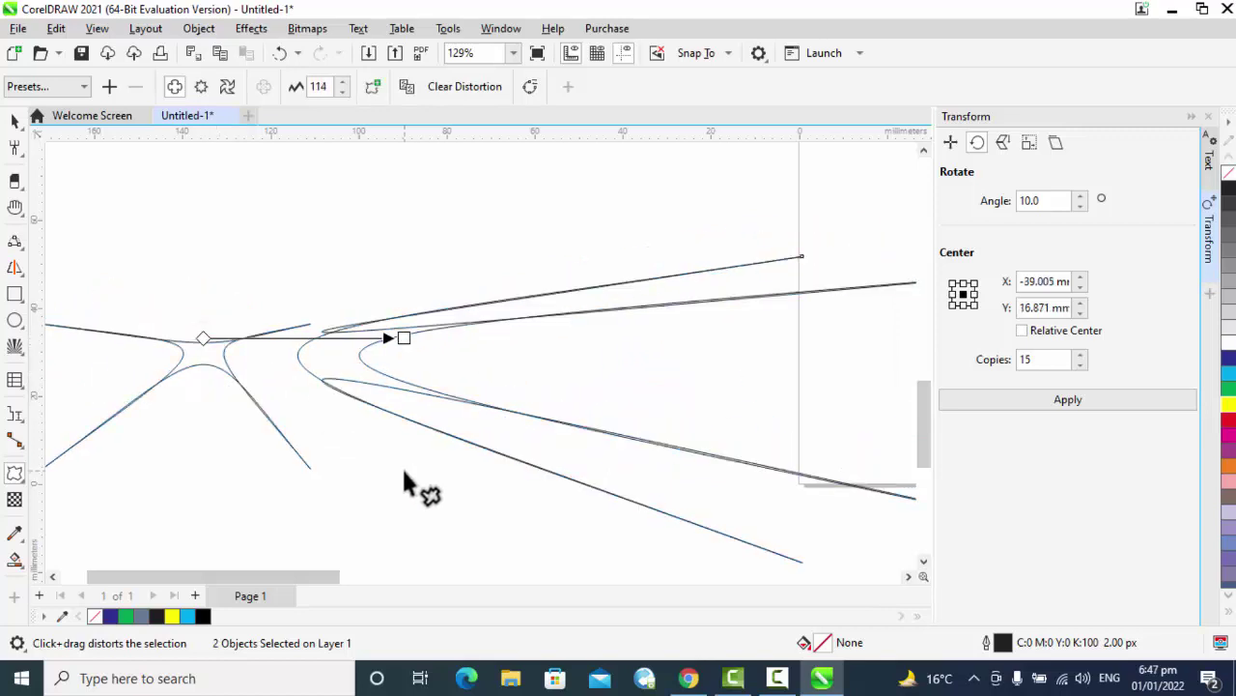
{"action": "left_click_drag", "start_coordinate": [365, 371], "coordinate": [132, 320]}
{"action": "key", "text": "ctrl+z"}
{"action": "key", "text": "ctrl+z"}
{"action": "key", "text": "ctrl+z"}
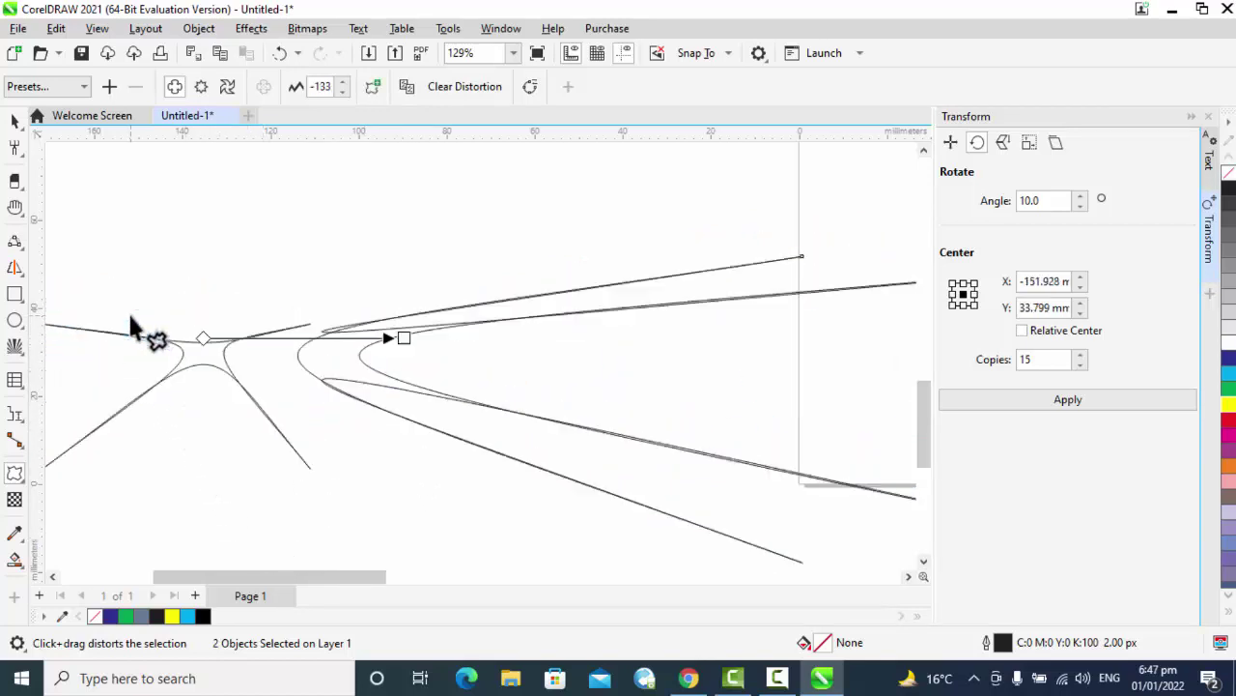
{"action": "left_click_drag", "start_coordinate": [137, 293], "coordinate": [387, 474]}
{"action": "key", "text": "ctrl+z"}
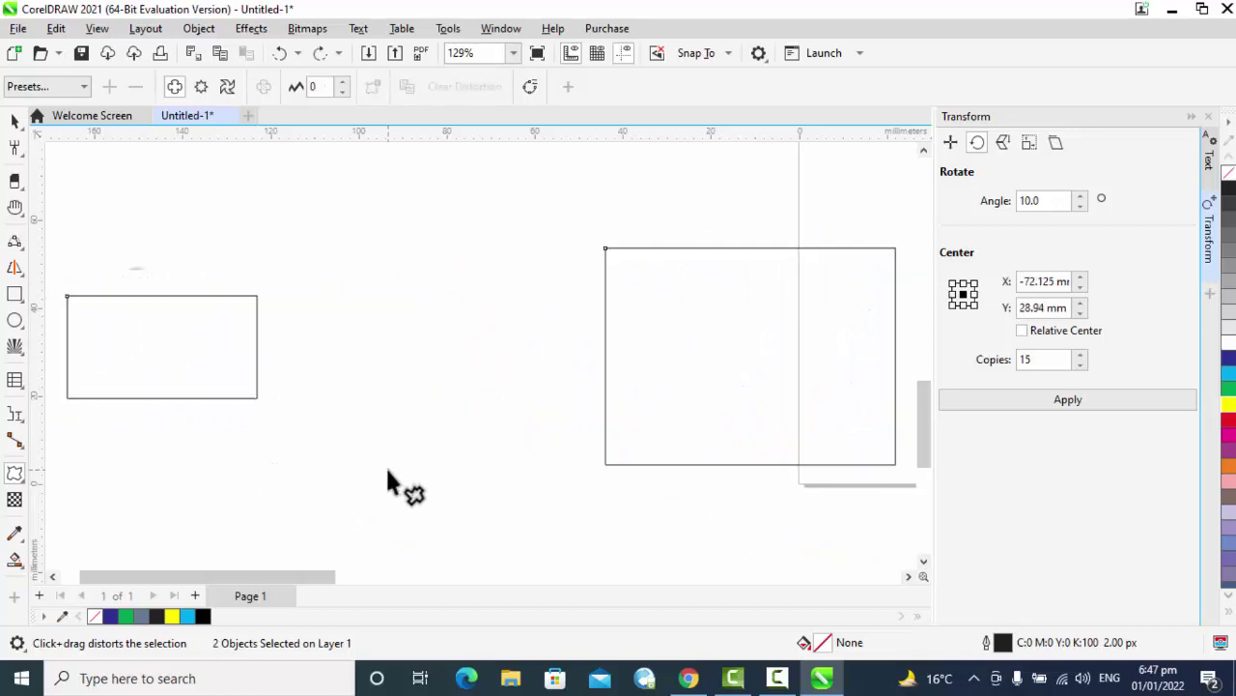
{"action": "key", "text": "ctrl+z"}
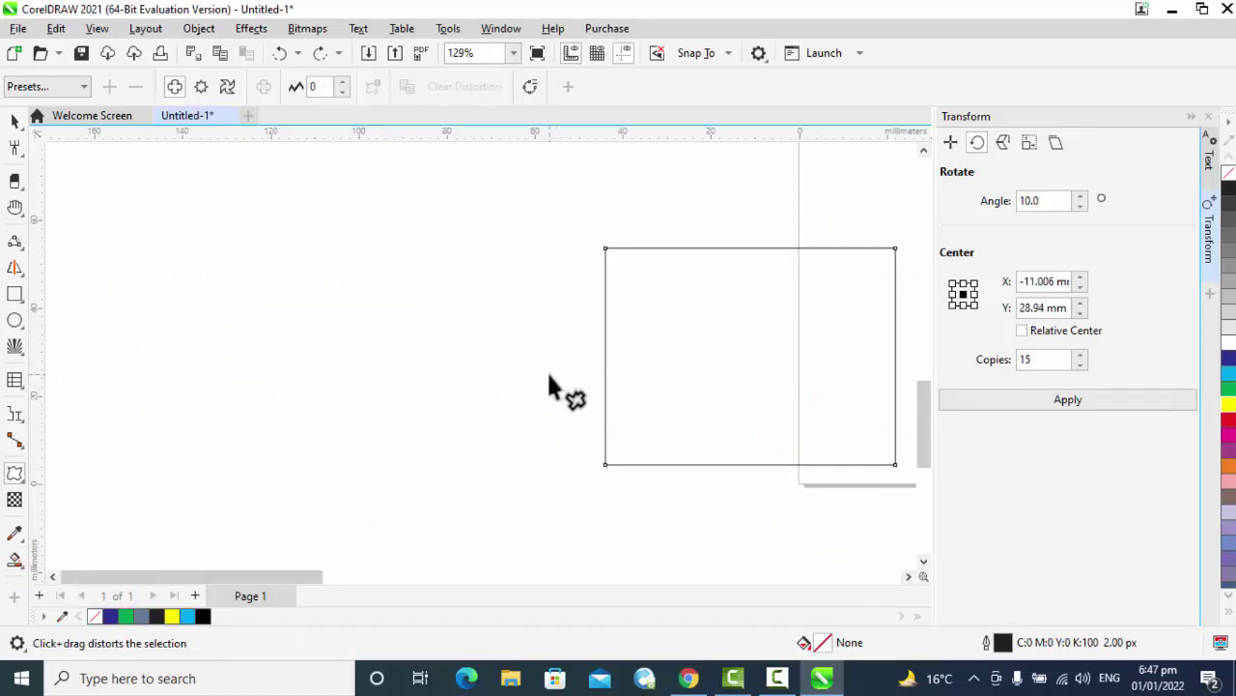
- Distort the rectangle from its centre with a push and pull amplitude of -125, and give it a cyan fill and yellow outline
{"action": "left_click_drag", "start_coordinate": [726, 343], "coordinate": [507, 356]}
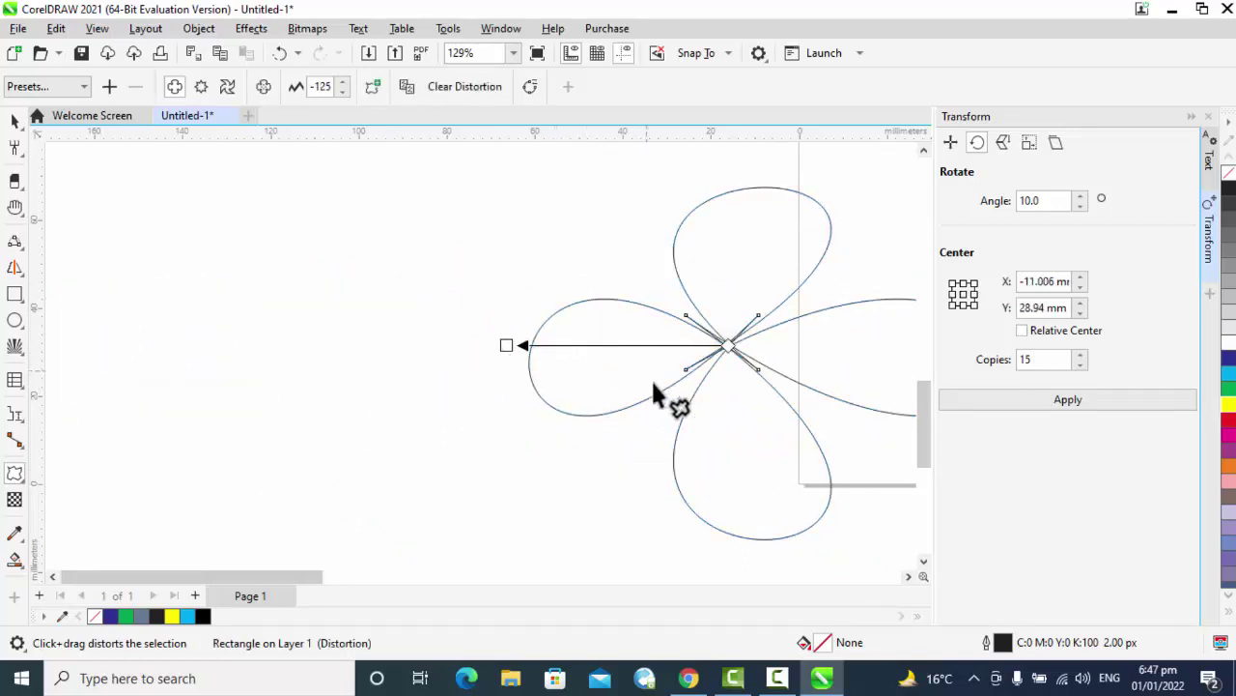
{"action": "left_click", "coordinate": [1230, 374]}
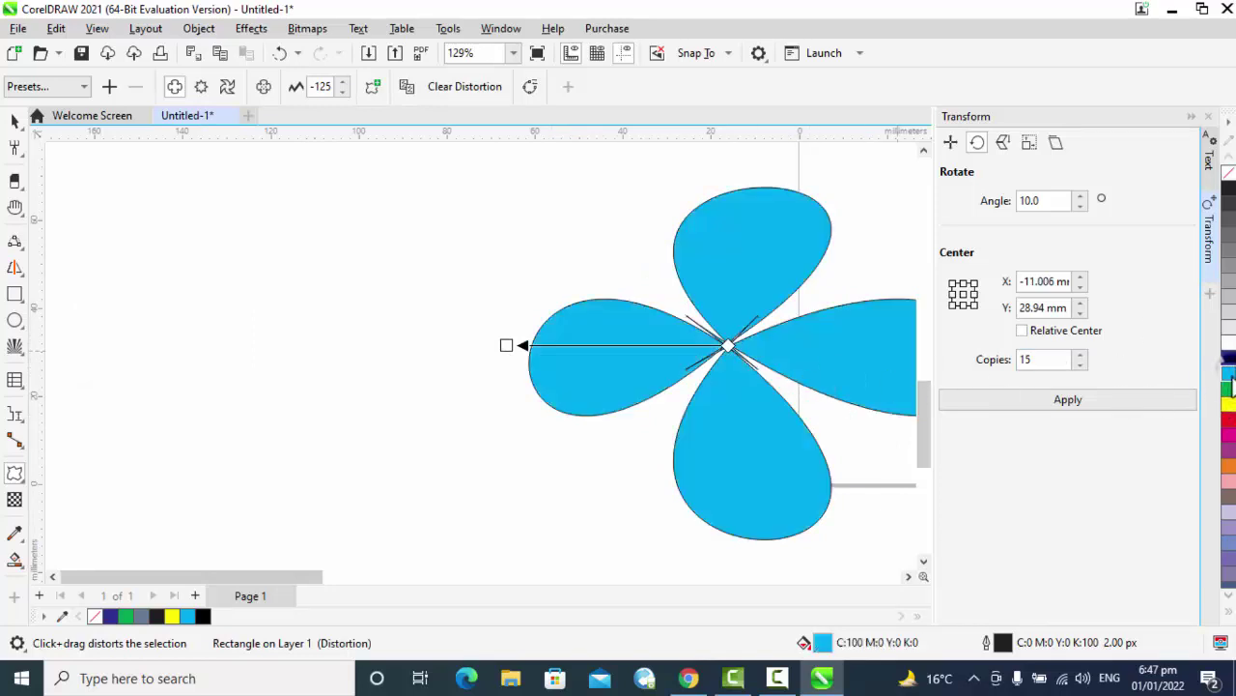
{"action": "right_click", "coordinate": [1230, 404]}
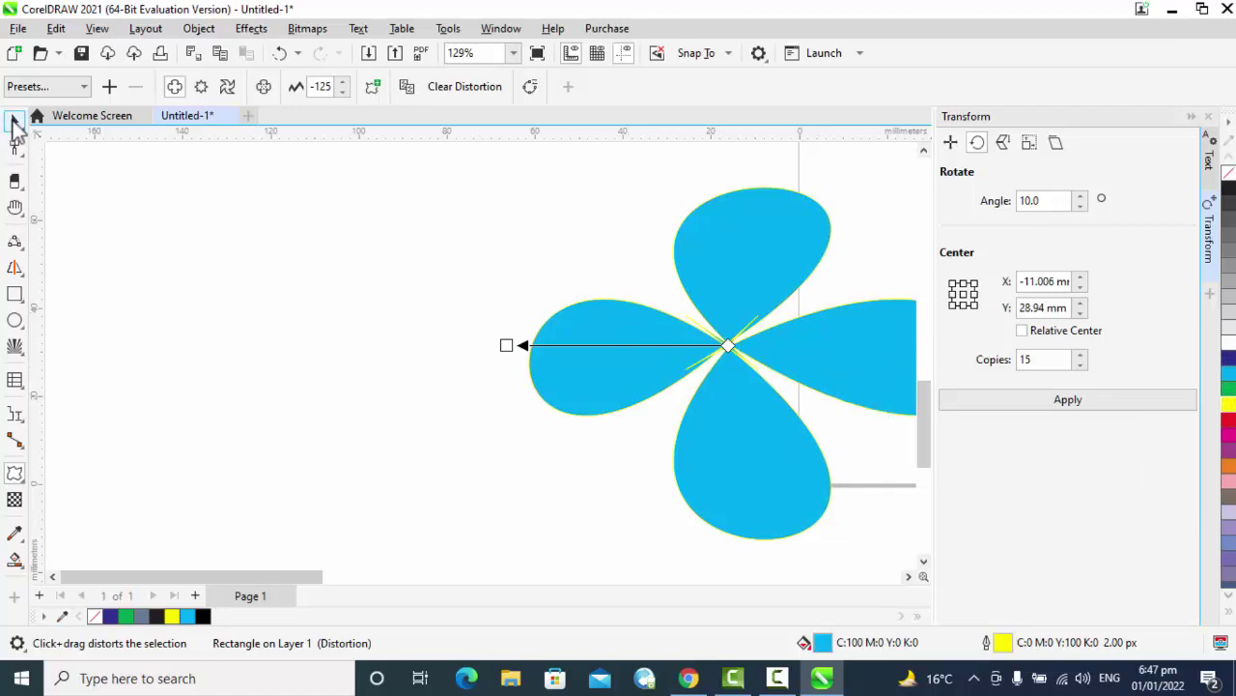
- Move the four-petal shape off the page's left edge and reshape it with an envelope, pulling the left middle node deep inward
{"action": "left_click", "coordinate": [14, 121]}
{"action": "left_click_drag", "start_coordinate": [668, 345], "coordinate": [368, 309]}
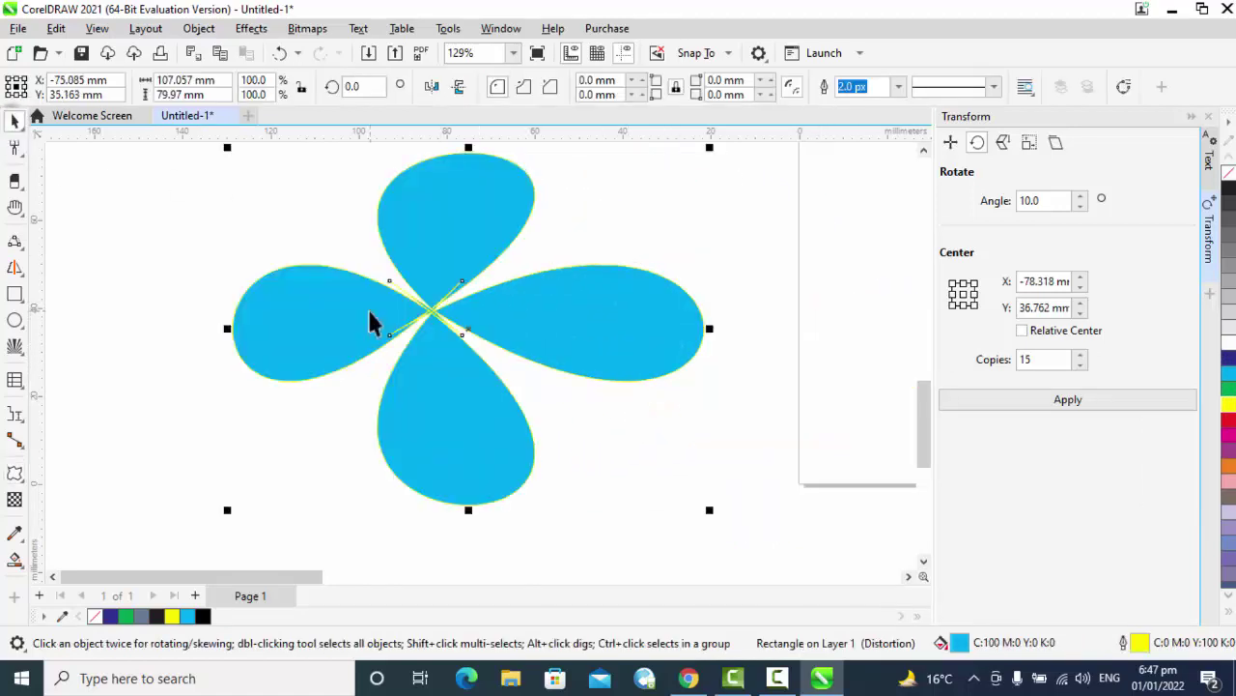
{"action": "left_click", "coordinate": [12, 473]}
{"action": "left_click", "coordinate": [97, 550]}
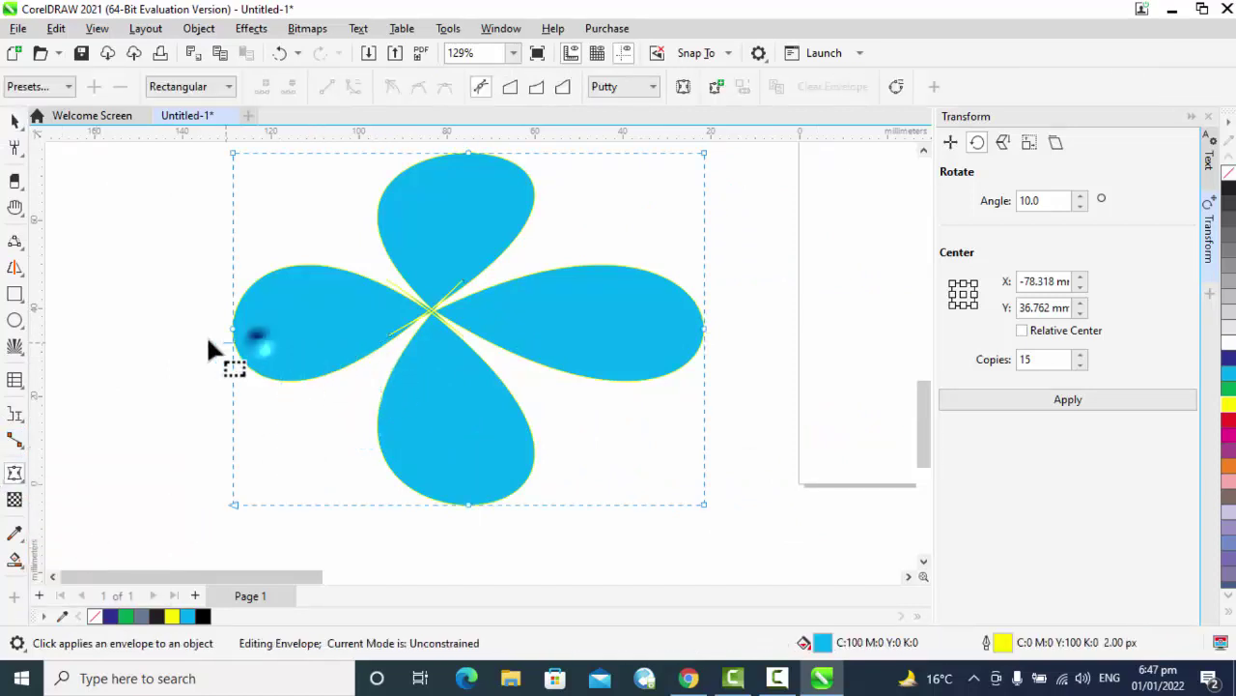
{"action": "left_click_drag", "start_coordinate": [233, 325], "coordinate": [108, 290]}
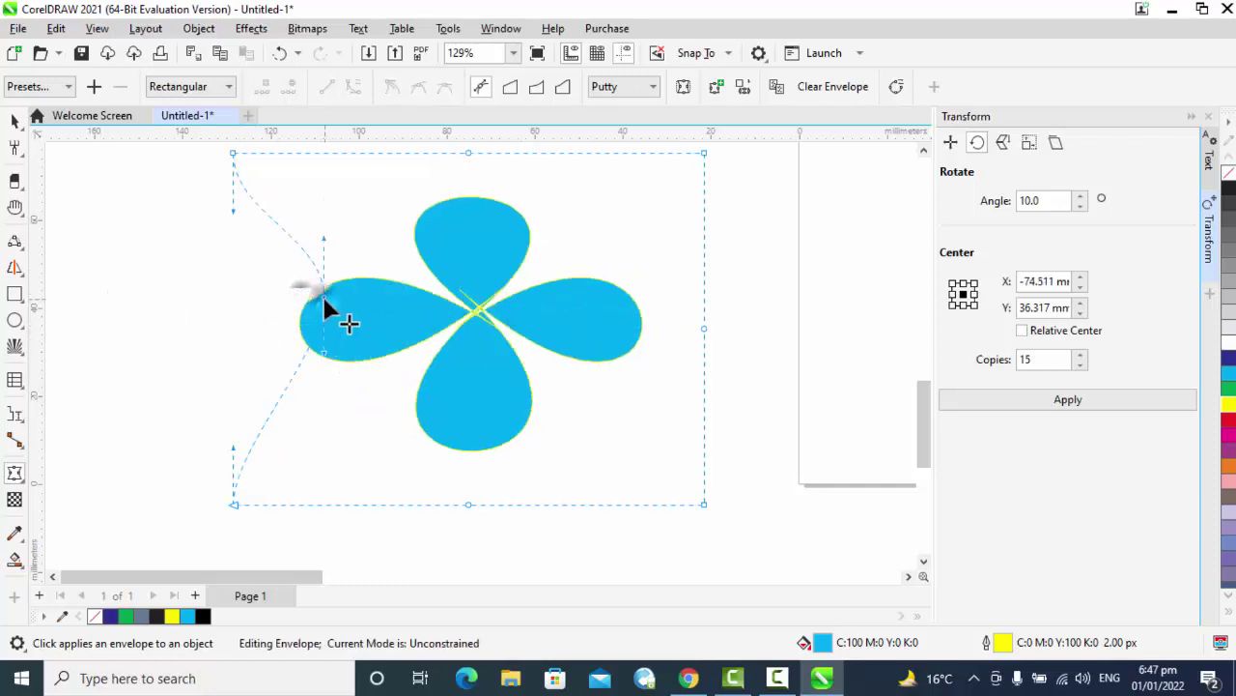
{"action": "left_click_drag", "start_coordinate": [320, 296], "coordinate": [584, 310]}
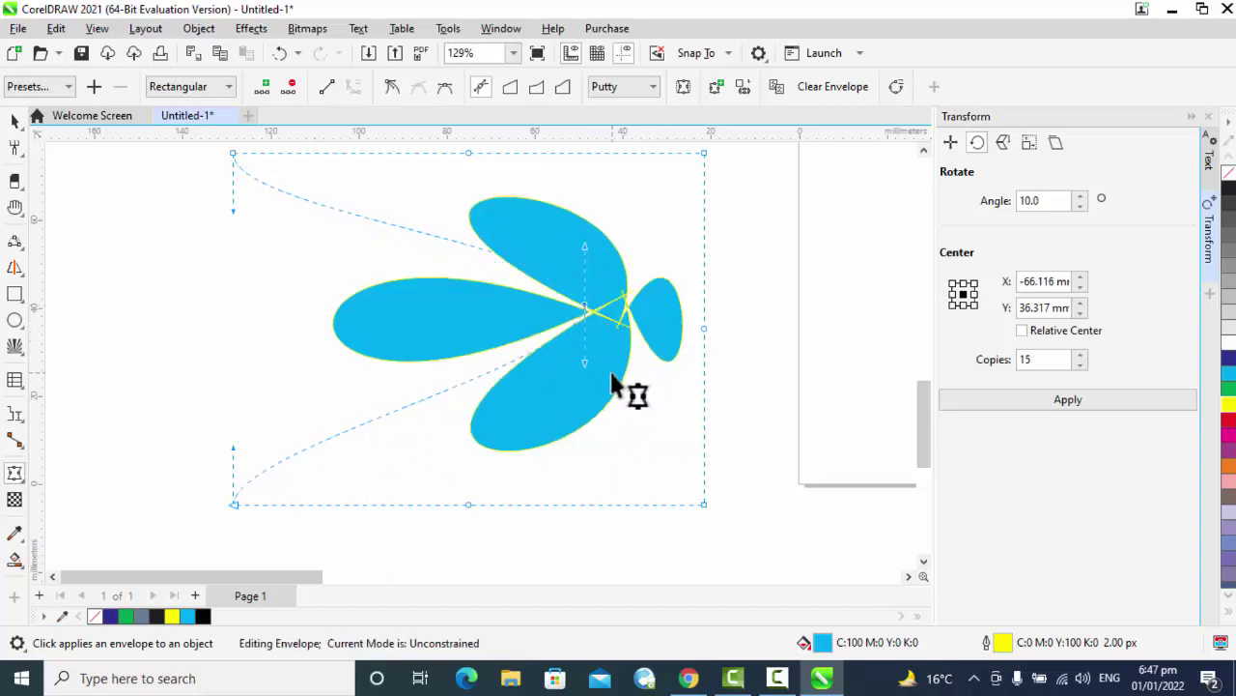
- Undo the envelope edits, the distortion and earlier changes, and delete all remaining objects
{"action": "key", "text": "ctrl+z"}
{"action": "key", "text": "ctrl+z"}
{"action": "key", "text": "ctrl+z"}
{"action": "key", "text": "ctrl+z"}
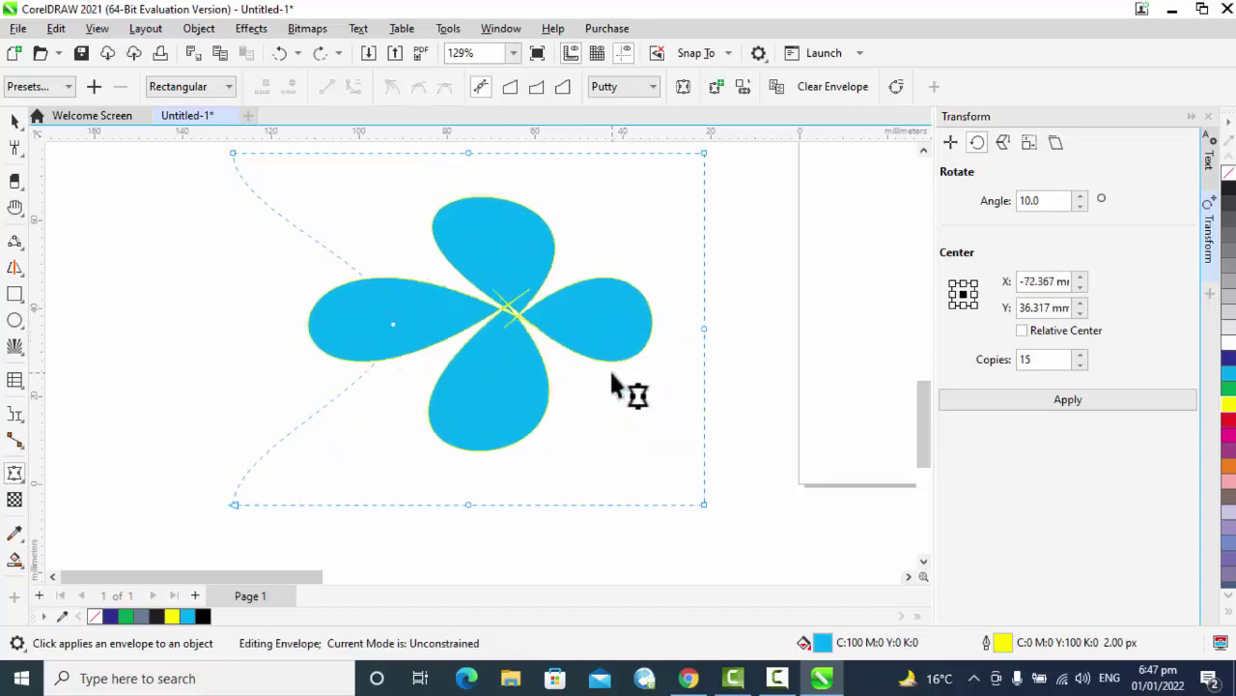
{"action": "key", "text": "ctrl+z"}
{"action": "key", "text": "ctrl+z"}
{"action": "key", "text": "ctrl+z"}
{"action": "key", "text": "ctrl+z"}
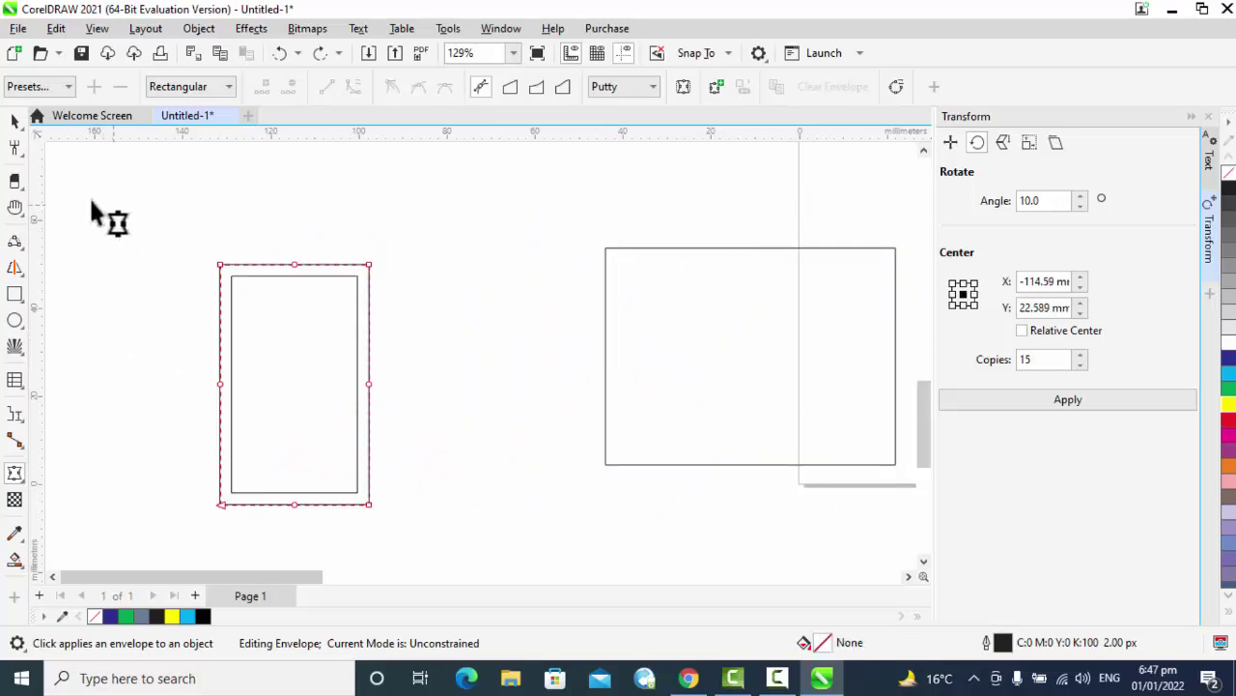
{"action": "key", "text": "ctrl+z"}
{"action": "key", "text": "ctrl+a"}
{"action": "key", "text": "Delete"}
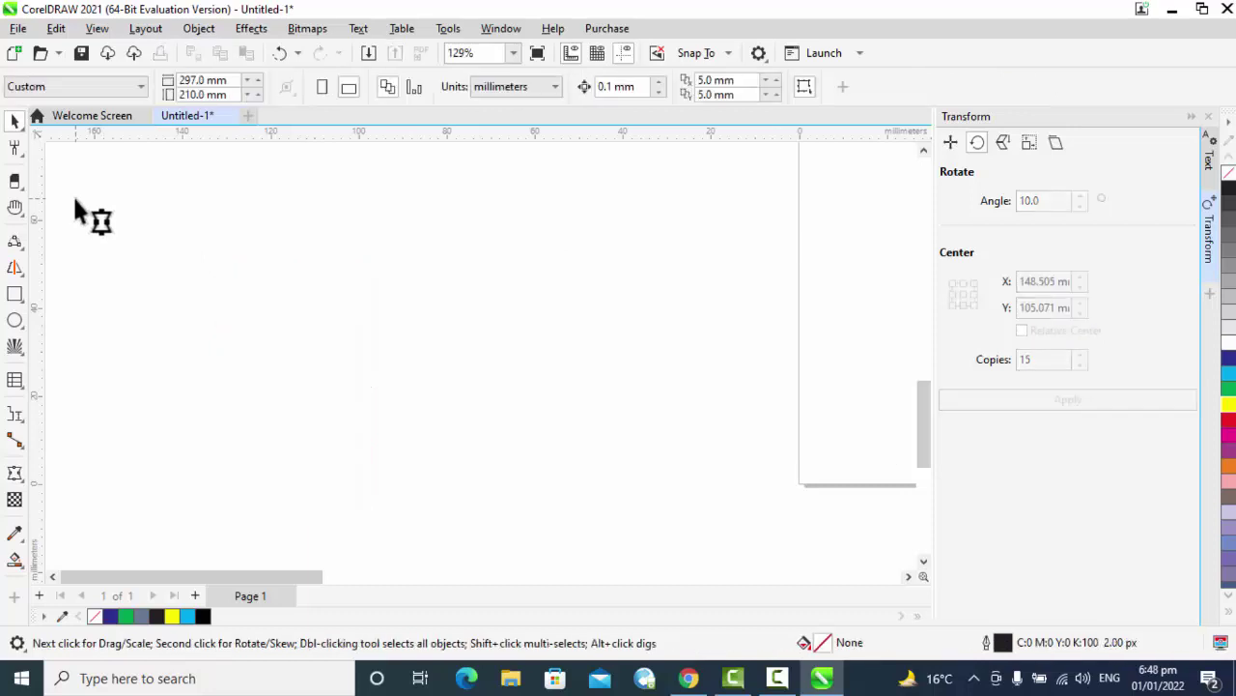
- Draw a rectangle about 34 by 30 mm outside the page's left edge and extrude it toward its right side with depth 20
{"action": "left_click", "coordinate": [15, 294]}
{"action": "mouse_move", "coordinate": [194, 330]}
{"action": "left_mouse_down"}
{"action": "mouse_move", "coordinate": [323, 467]}
{"action": "mouse_move", "coordinate": [344, 465]}
{"action": "left_mouse_up"}
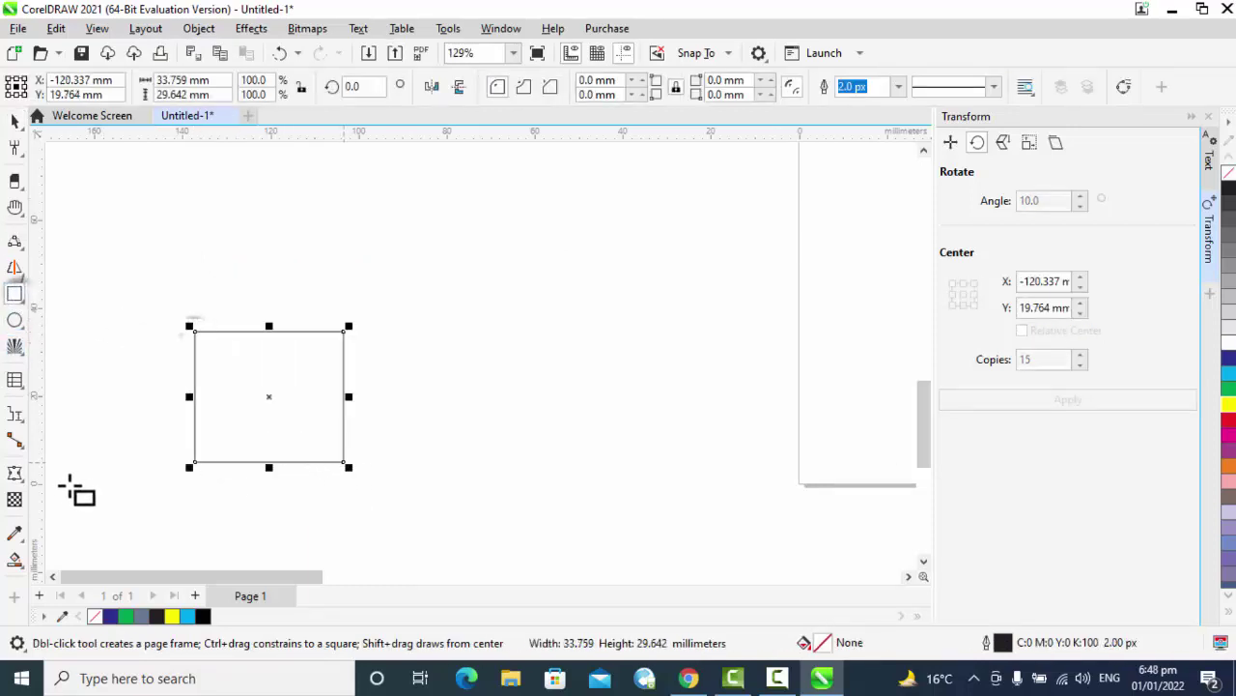
{"action": "left_click", "coordinate": [14, 474]}
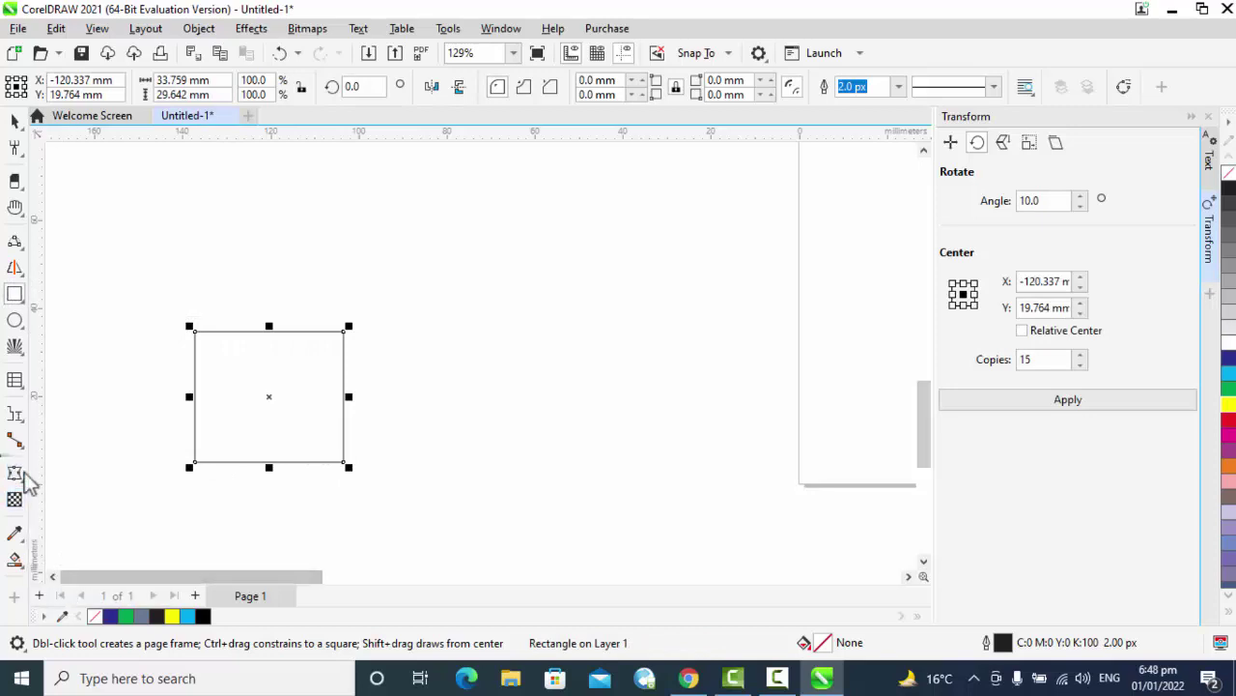
{"action": "left_click", "coordinate": [14, 474]}
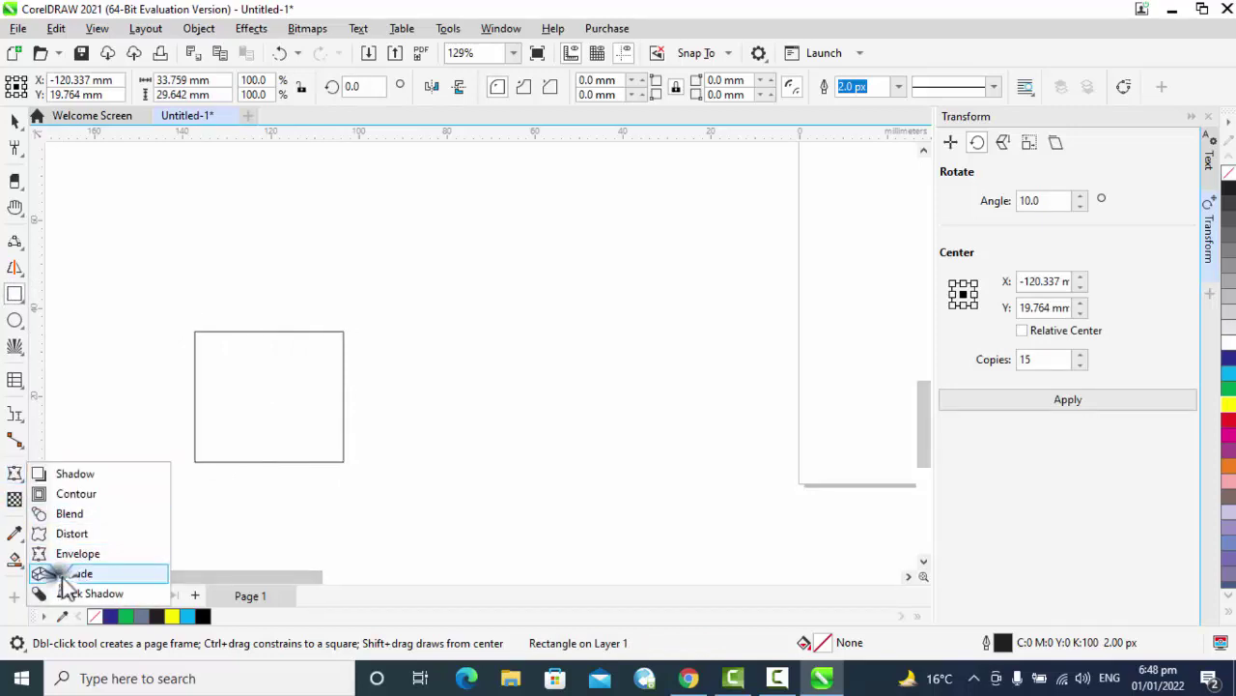
{"action": "left_click", "coordinate": [63, 572]}
{"action": "left_click_drag", "start_coordinate": [284, 413], "coordinate": [386, 382]}
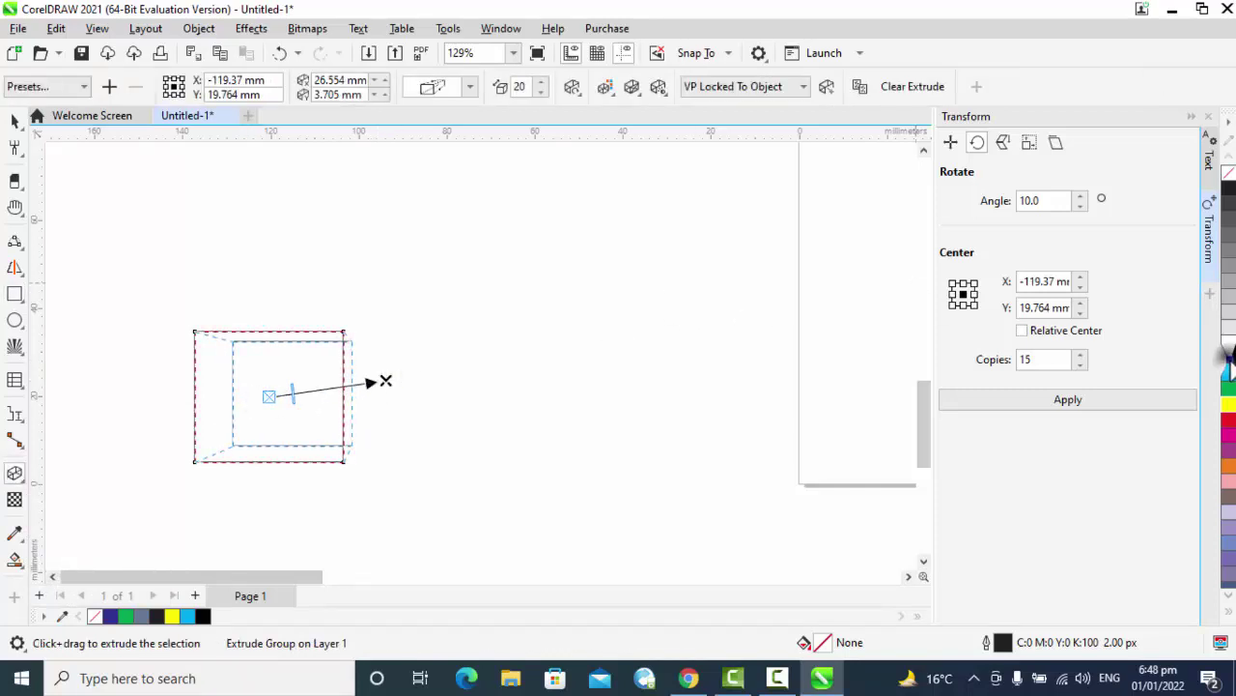
- Set the extruded rectangle's depth to 8 and give it a yellow fill with a green outline
{"action": "left_click", "coordinate": [1228, 359]}
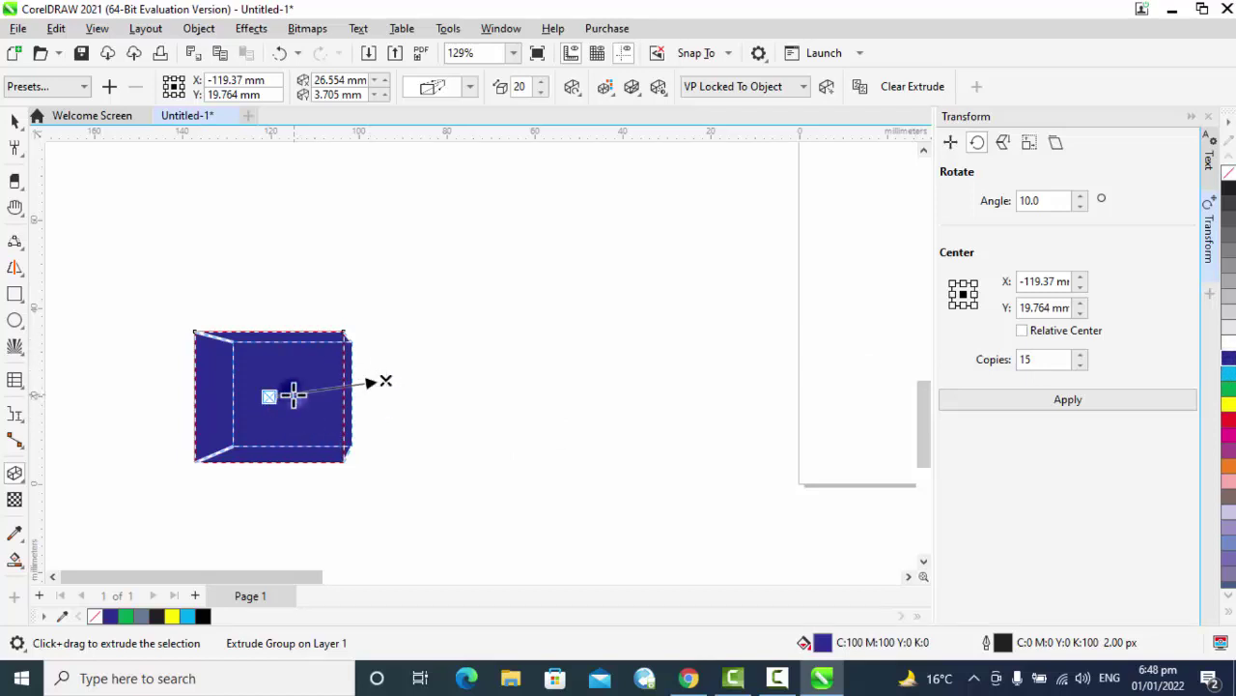
{"action": "left_click_drag", "start_coordinate": [292, 394], "coordinate": [329, 357]}
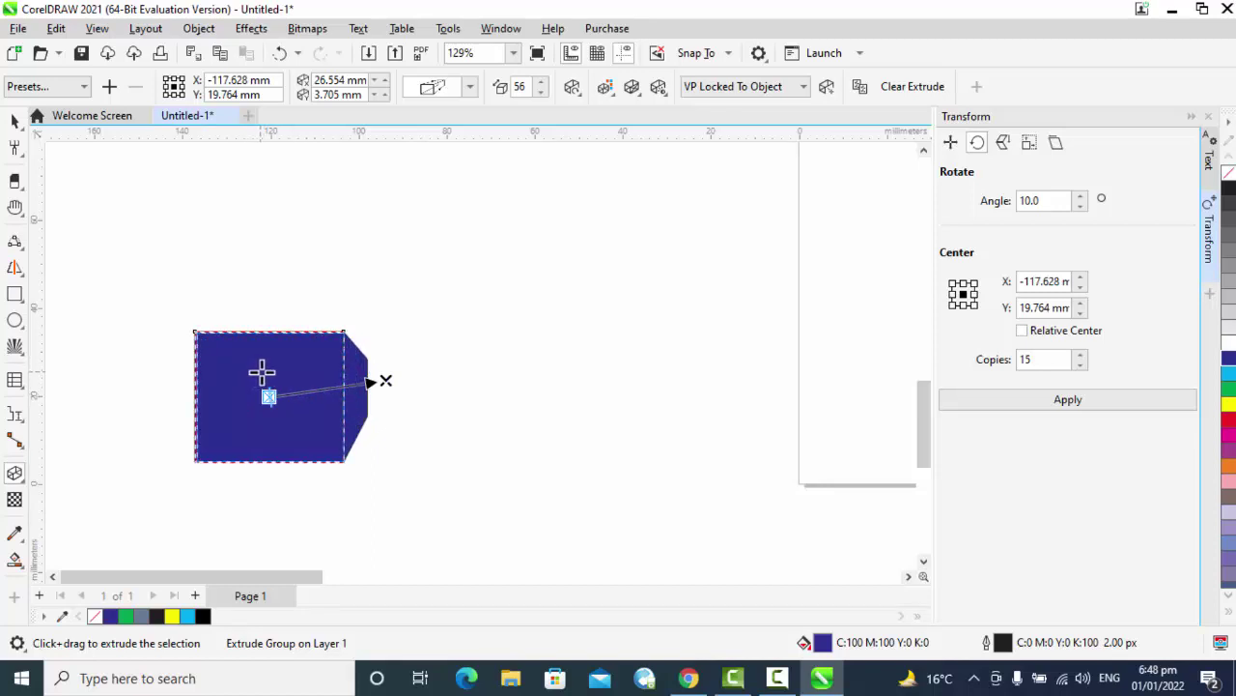
{"action": "left_click_drag", "start_coordinate": [268, 376], "coordinate": [276, 378]}
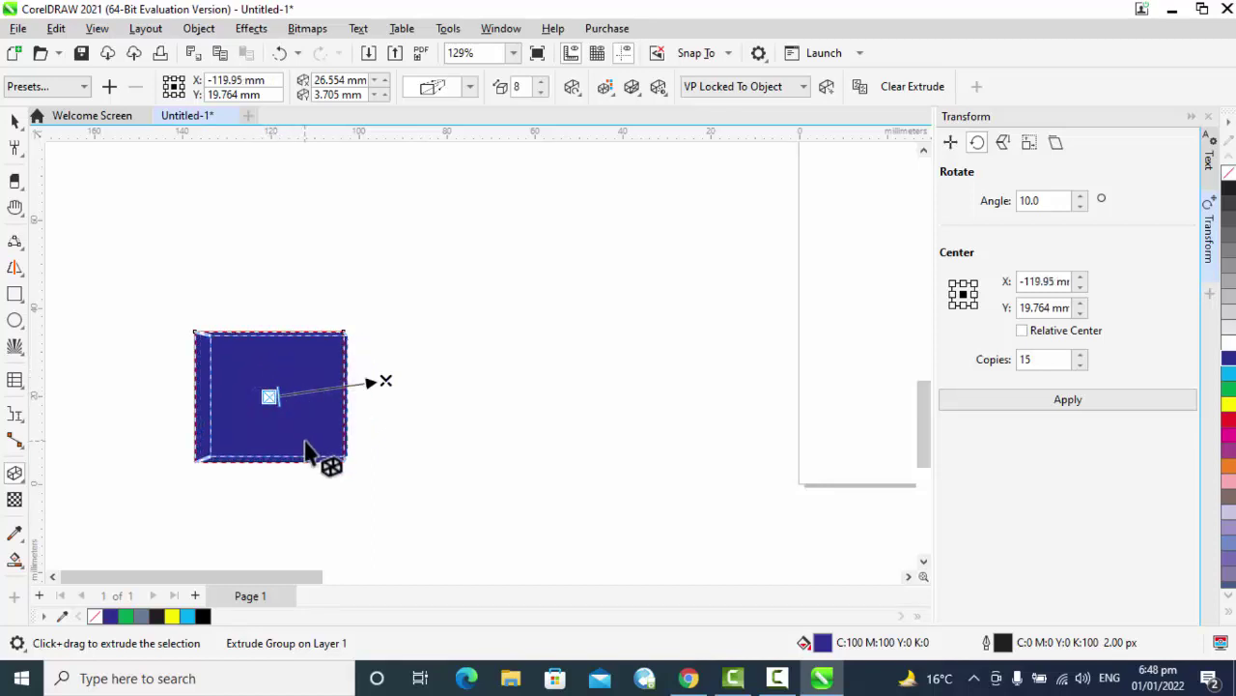
{"action": "right_click", "coordinate": [1230, 386]}
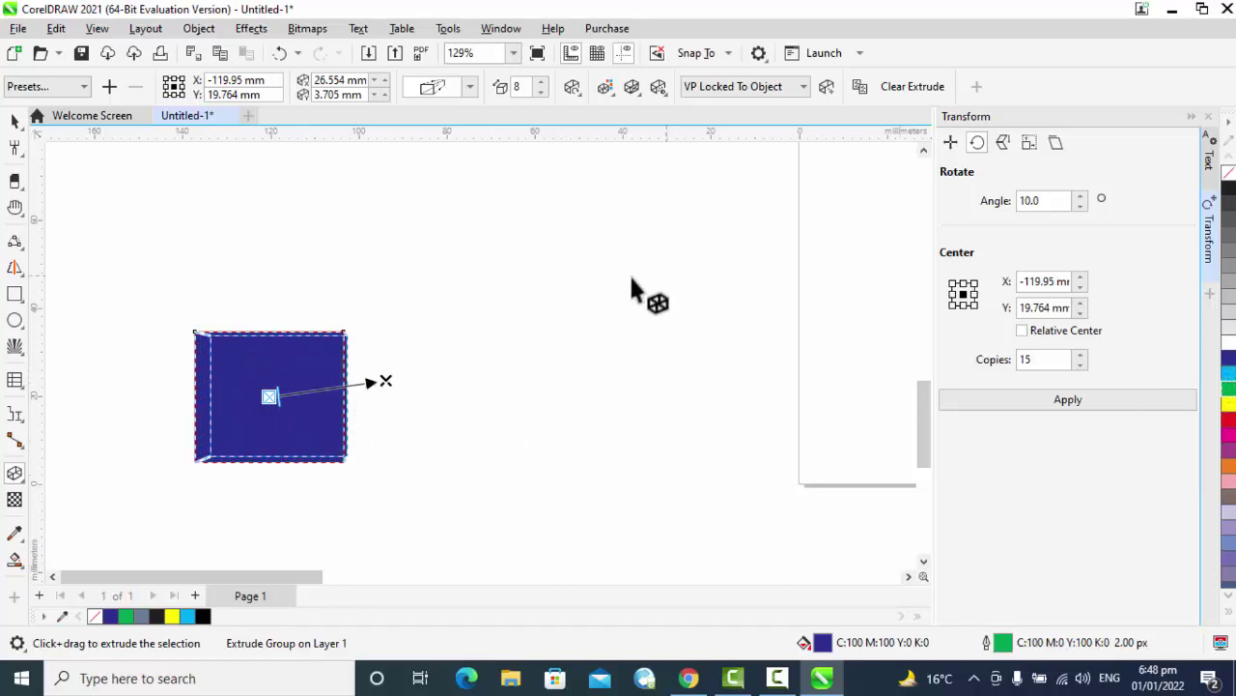
{"action": "left_click", "coordinate": [1228, 404]}
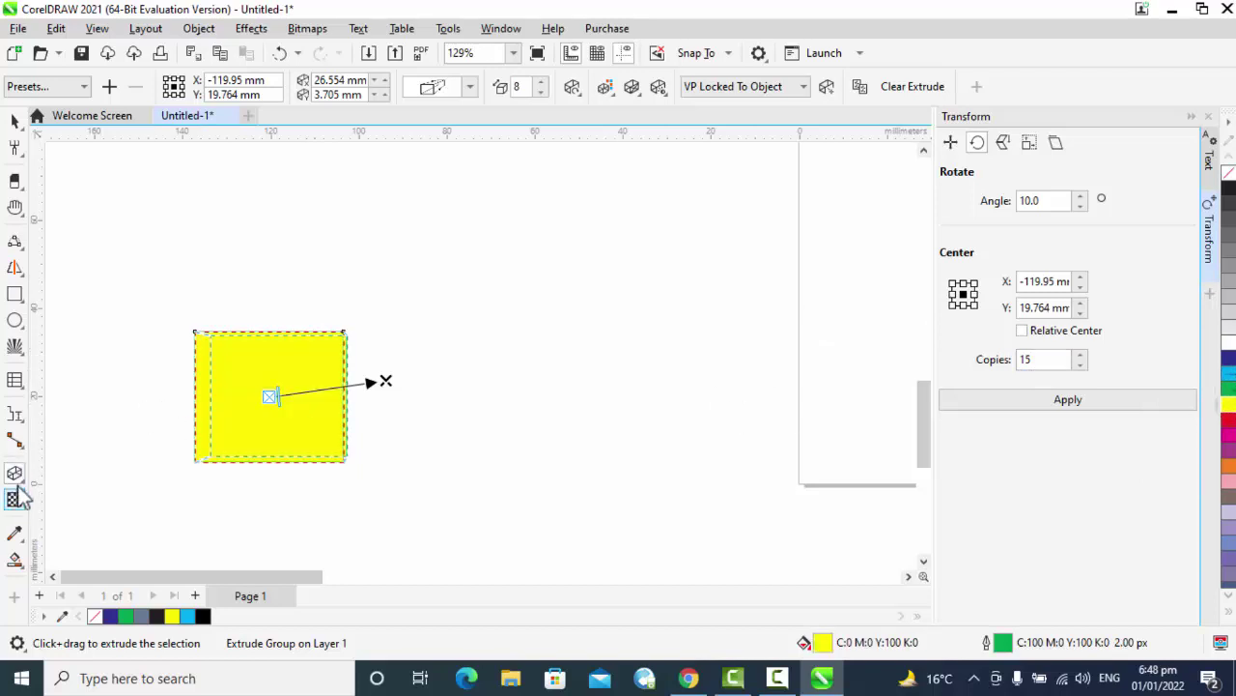
{"action": "left_click", "coordinate": [15, 476]}
{"action": "left_click", "coordinate": [85, 575]}
{"action": "left_click", "coordinate": [15, 476]}
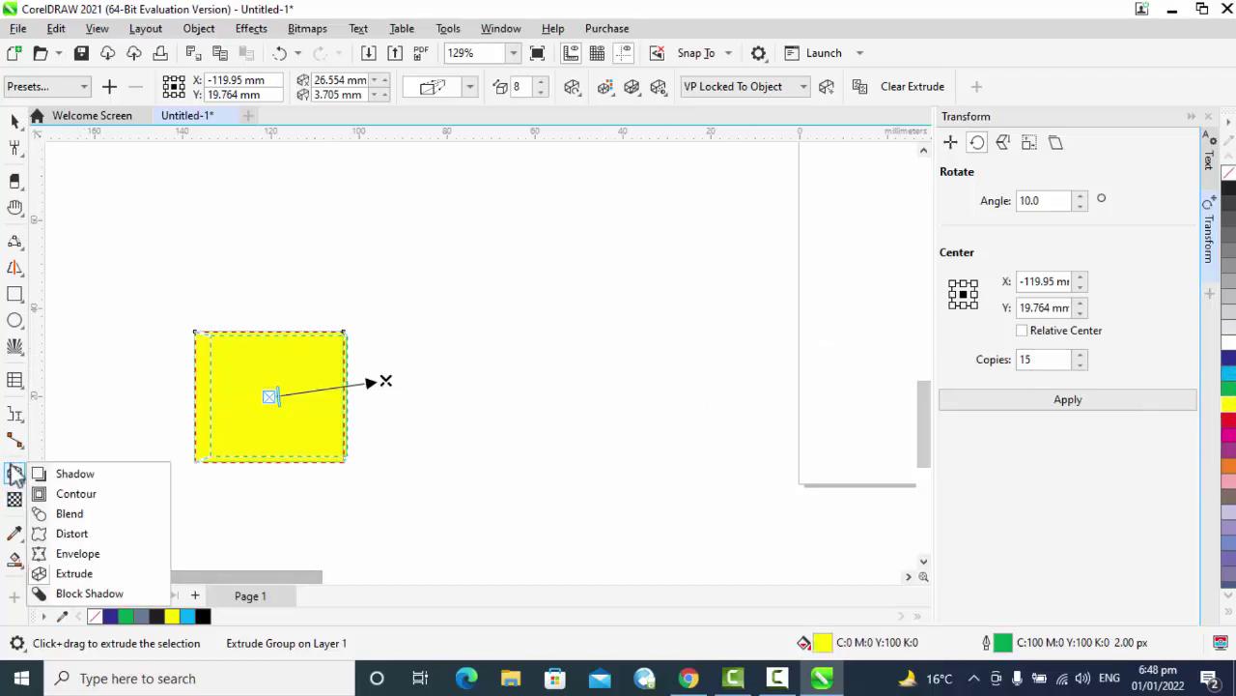
{"action": "left_click", "coordinate": [17, 499]}
{"action": "left_click", "coordinate": [16, 533]}
{"action": "left_click", "coordinate": [14, 478]}
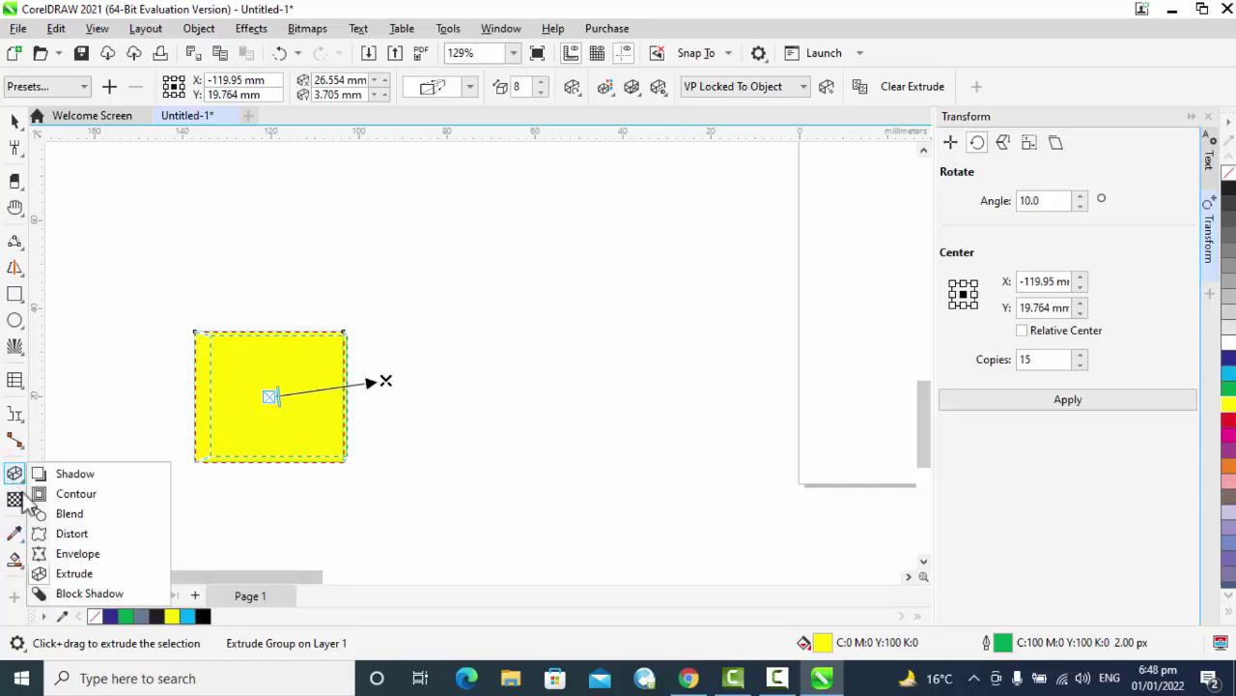
{"action": "left_click", "coordinate": [75, 573]}
{"action": "left_click", "coordinate": [10, 435]}
{"action": "left_click", "coordinate": [14, 481]}
{"action": "left_click", "coordinate": [15, 480]}
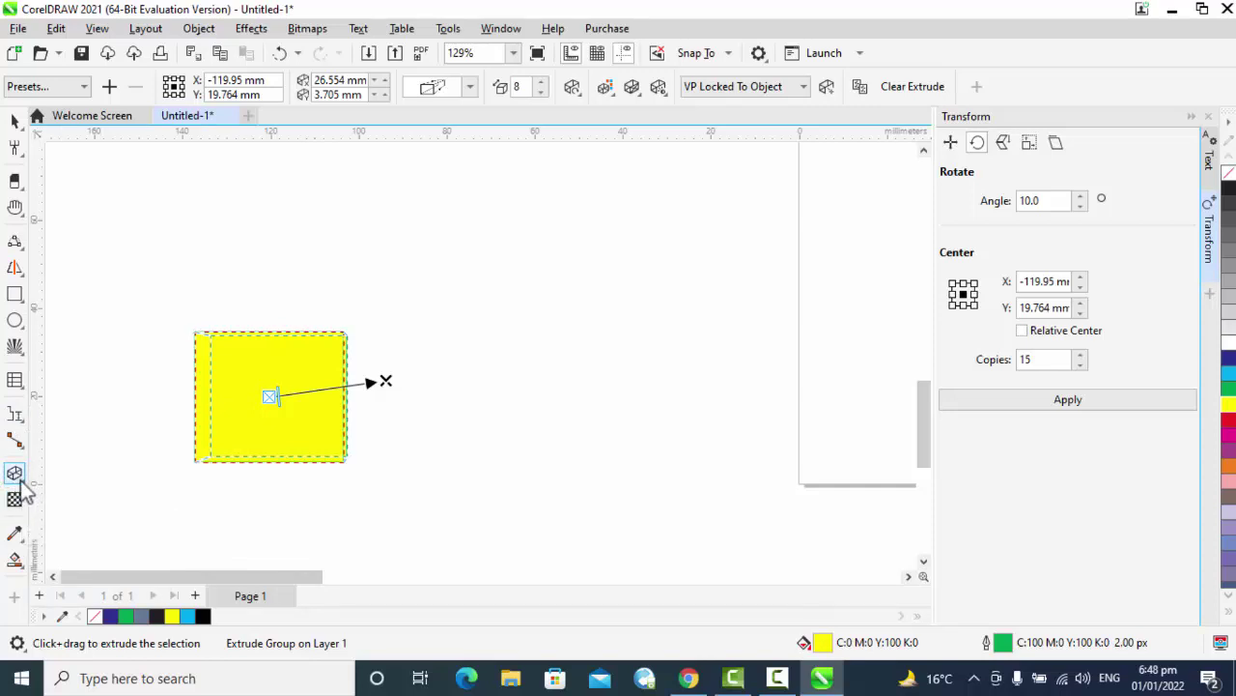
- Try to add a block shadow to the yellow extruded rectangle
{"action": "left_click", "coordinate": [21, 485]}
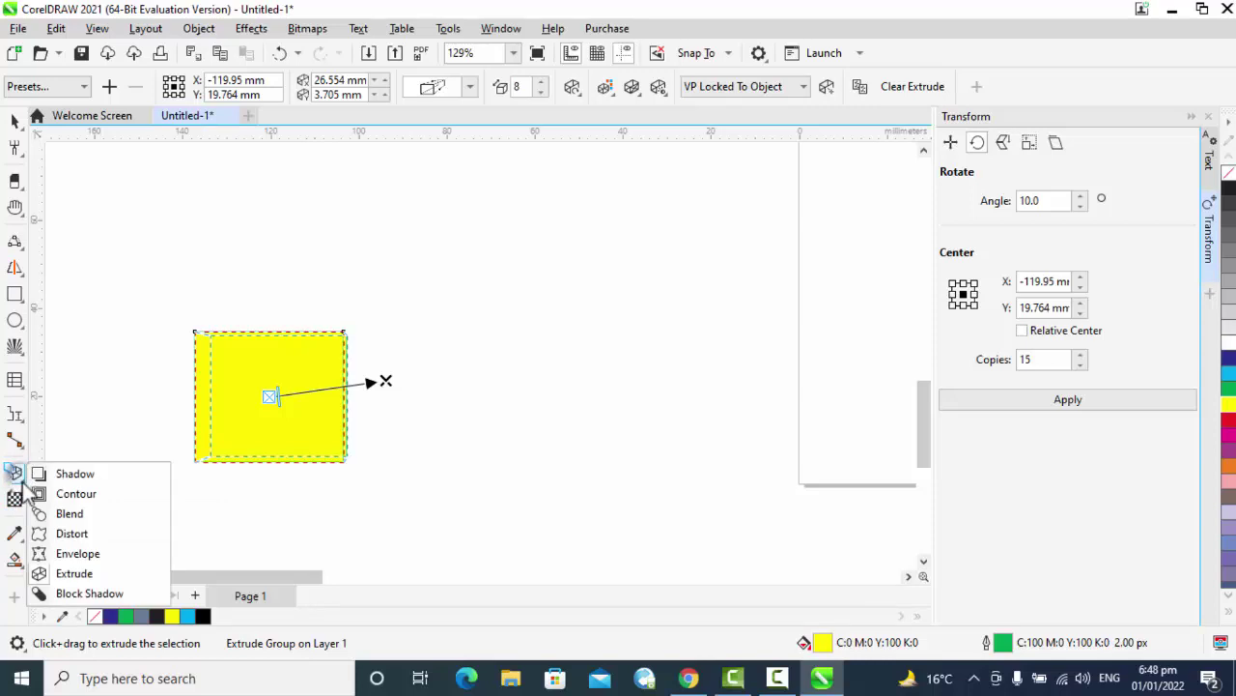
{"action": "left_click", "coordinate": [52, 575]}
{"action": "left_click", "coordinate": [24, 475]}
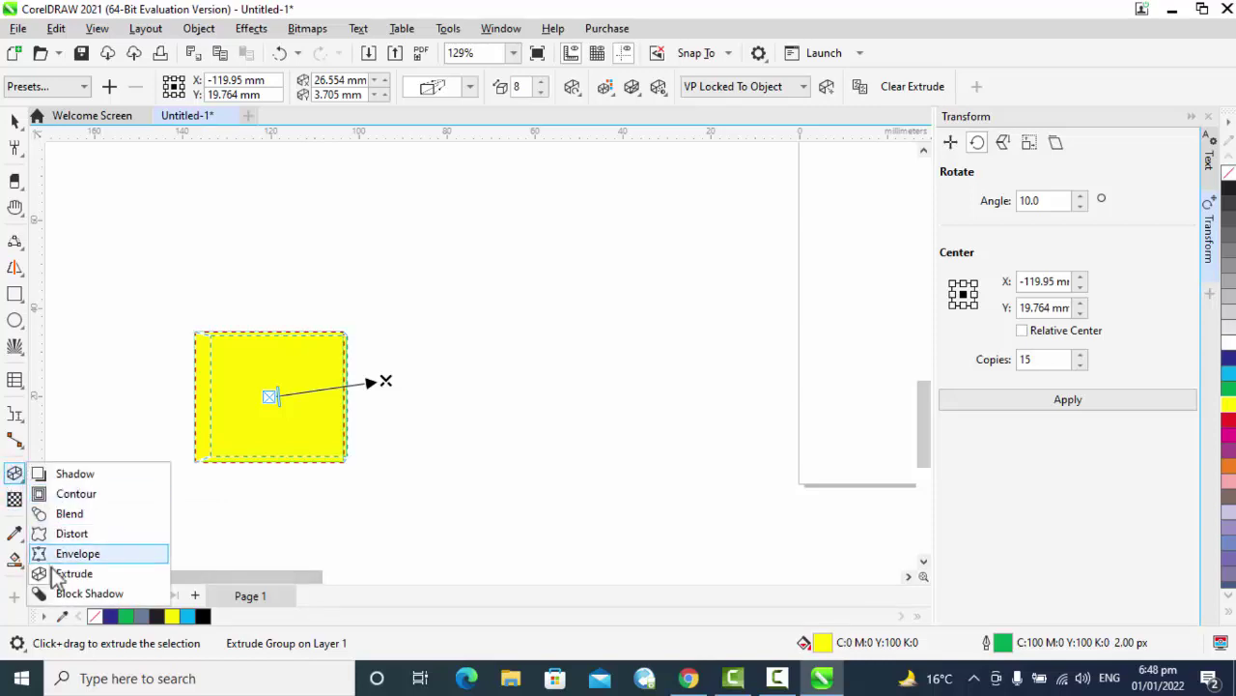
{"action": "left_click", "coordinate": [49, 579]}
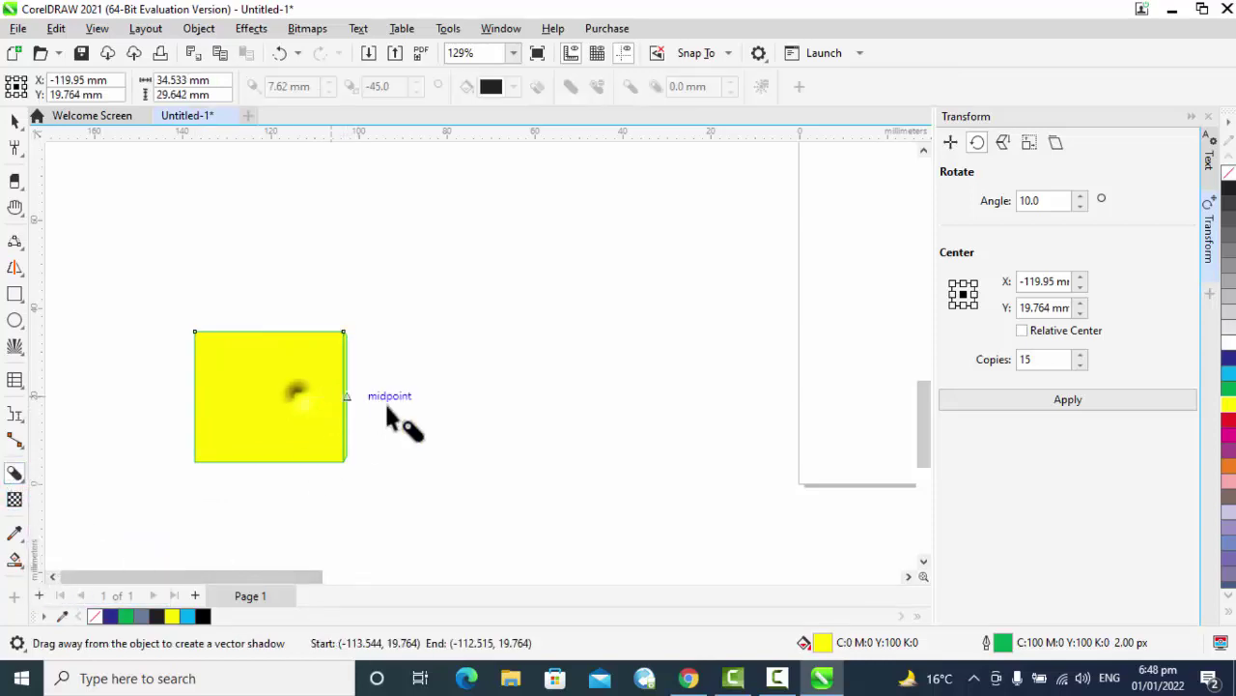
{"action": "left_click_drag", "start_coordinate": [338, 441], "coordinate": [369, 404]}
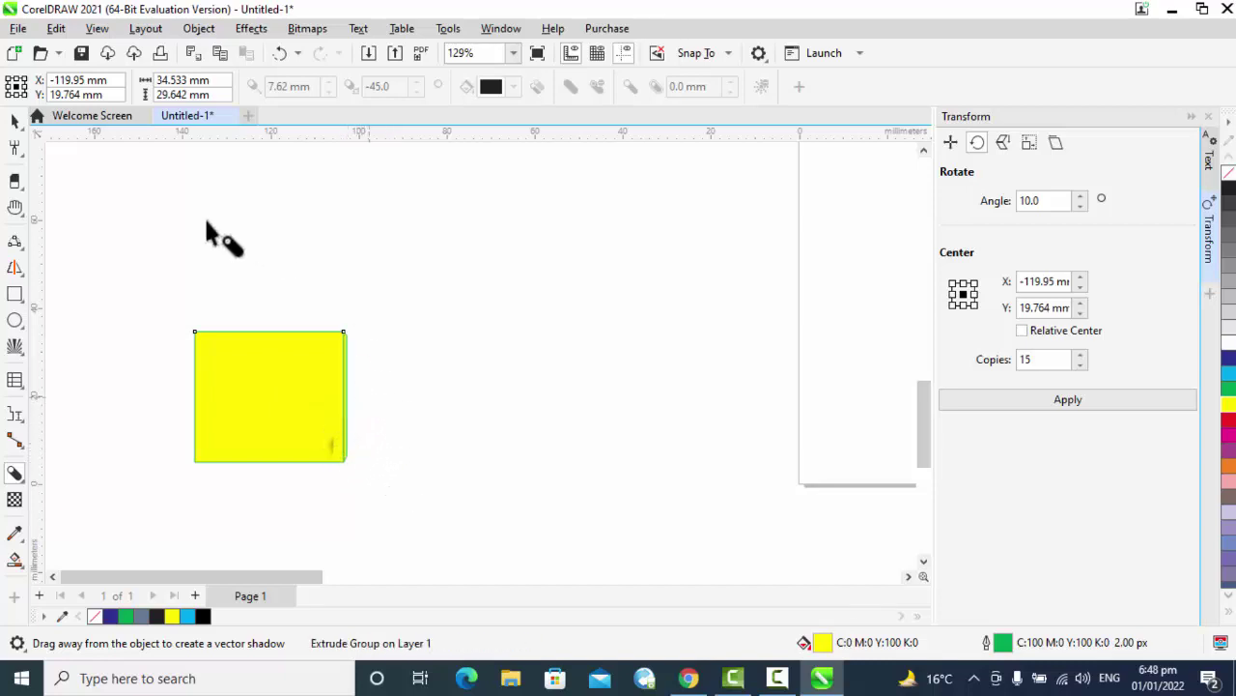
- Draw a rectangle about 37 by 30 mm between the extruded shape and the page, and fill it blue
{"action": "left_click", "coordinate": [16, 295]}
{"action": "left_click_drag", "start_coordinate": [444, 251], "coordinate": [610, 382]}
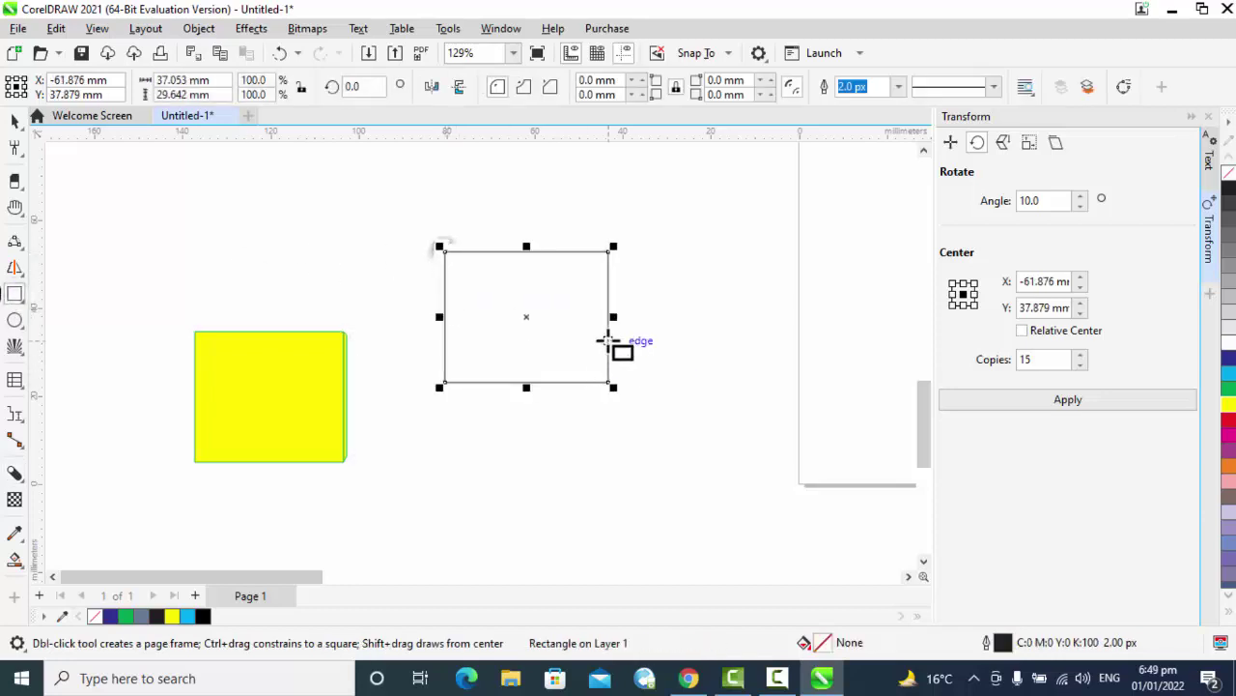
{"action": "left_click", "coordinate": [1228, 362]}
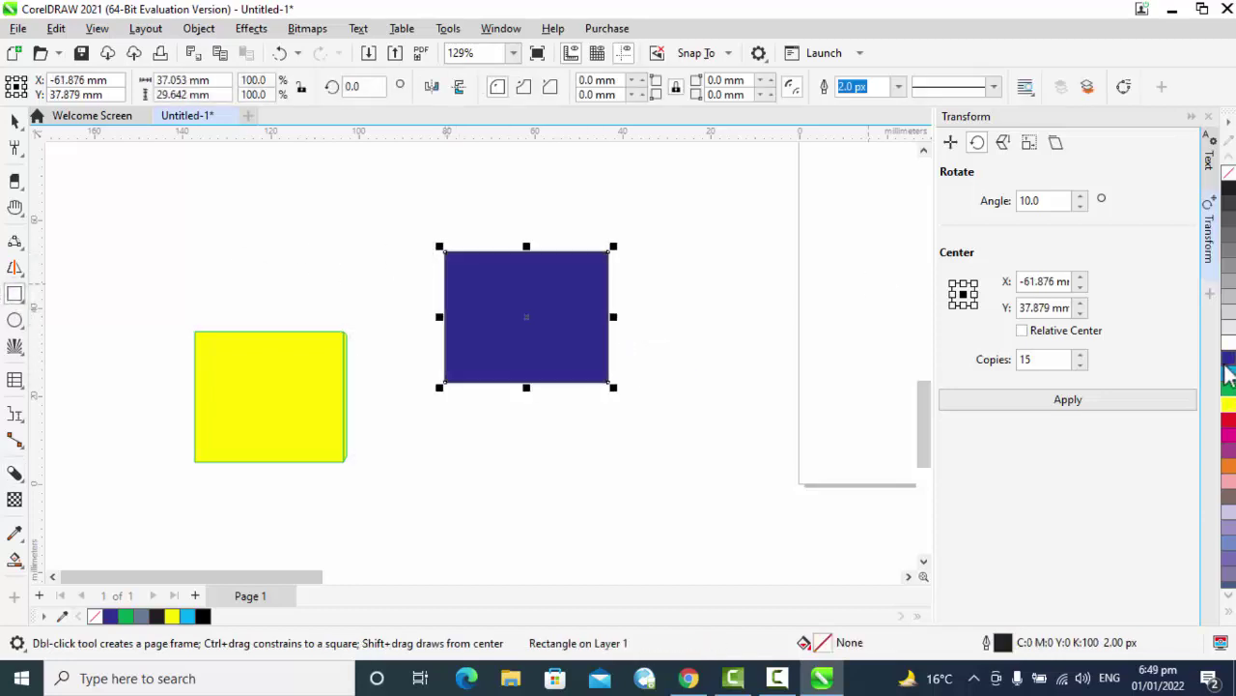
- Add a block shadow to the blue rectangle, extending toward its upper left with depth about 10.2 mm and direction about 149.8°
{"action": "left_click", "coordinate": [14, 474]}
{"action": "left_click_drag", "start_coordinate": [554, 351], "coordinate": [637, 394]}
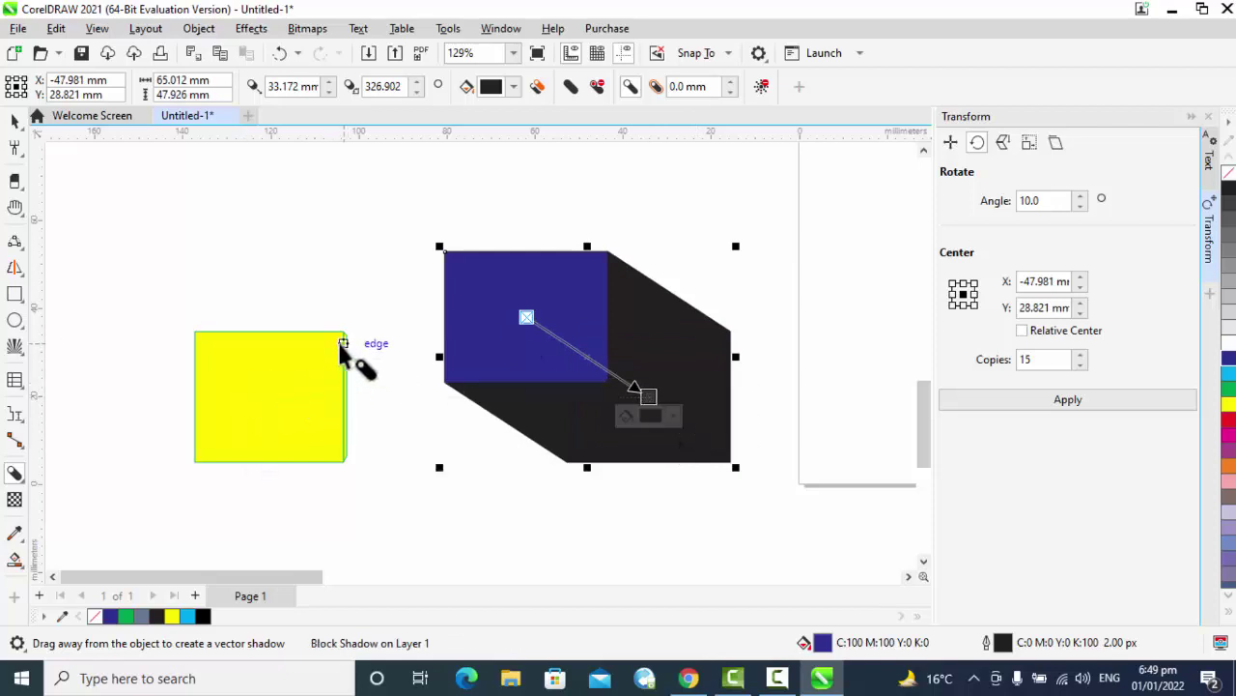
{"action": "left_click_drag", "start_coordinate": [353, 353], "coordinate": [486, 295]}
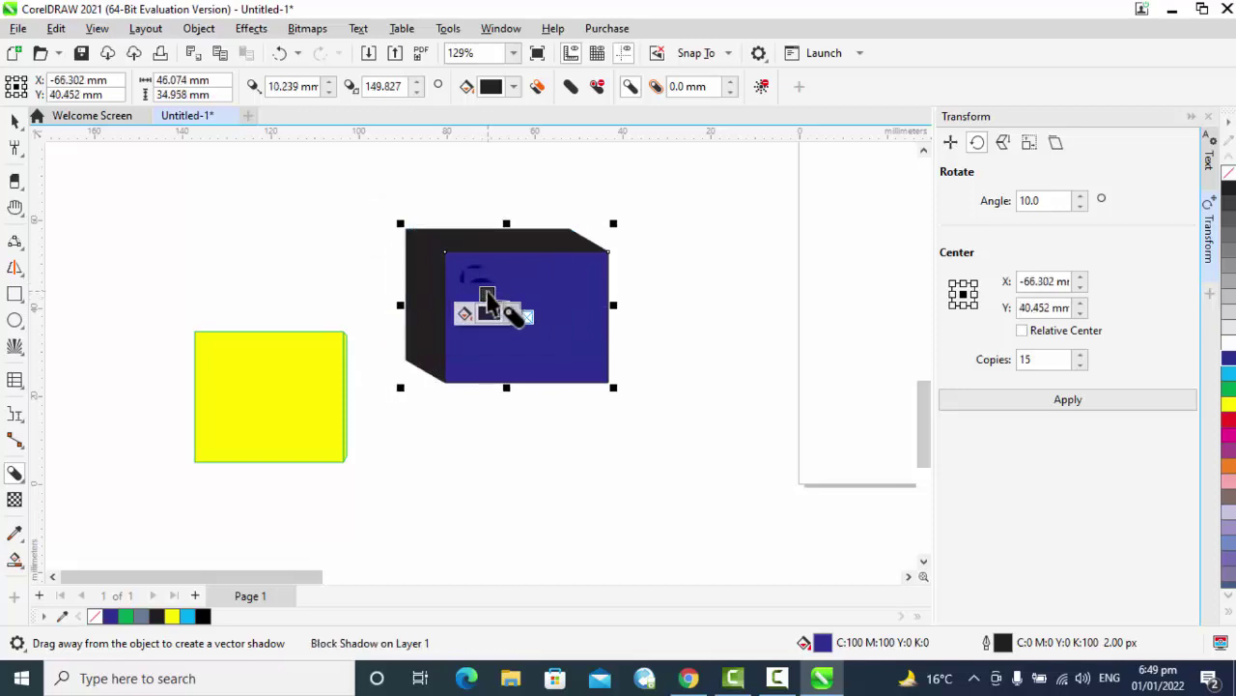
- Give the rectangle with the block shadow a yellow fill and a green outline
{"action": "left_click", "coordinate": [1230, 388]}
{"action": "left_click", "coordinate": [1228, 402]}
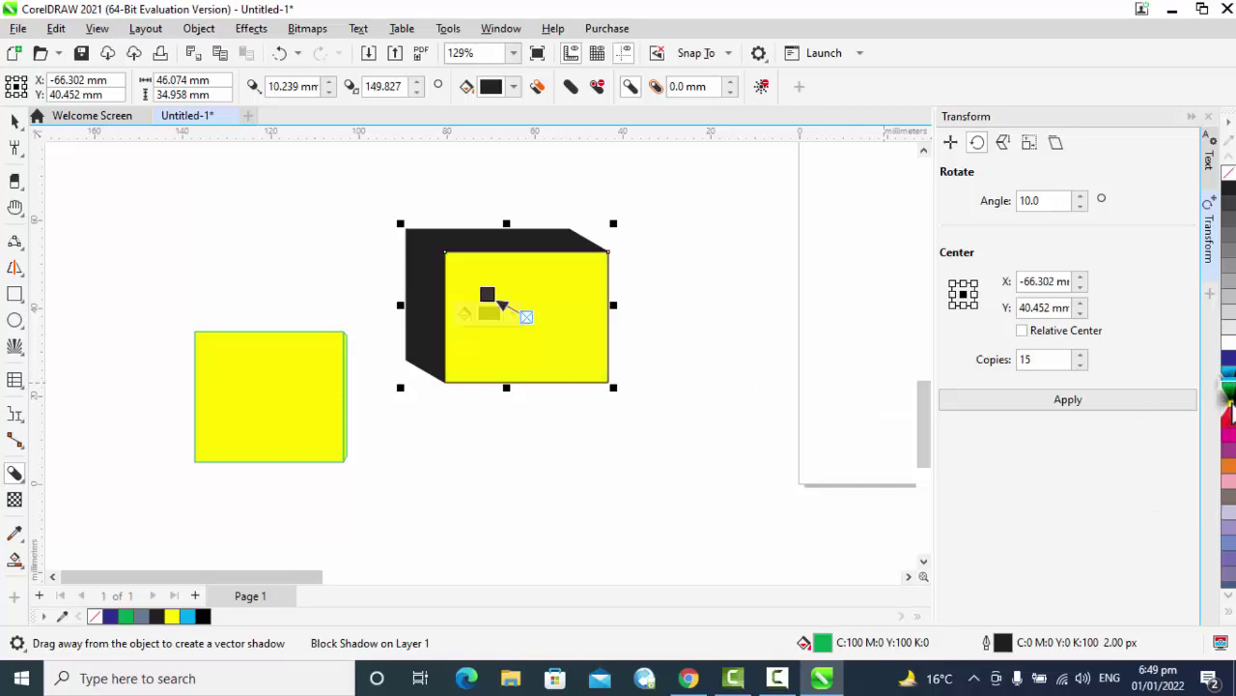
{"action": "right_click", "coordinate": [1229, 401]}
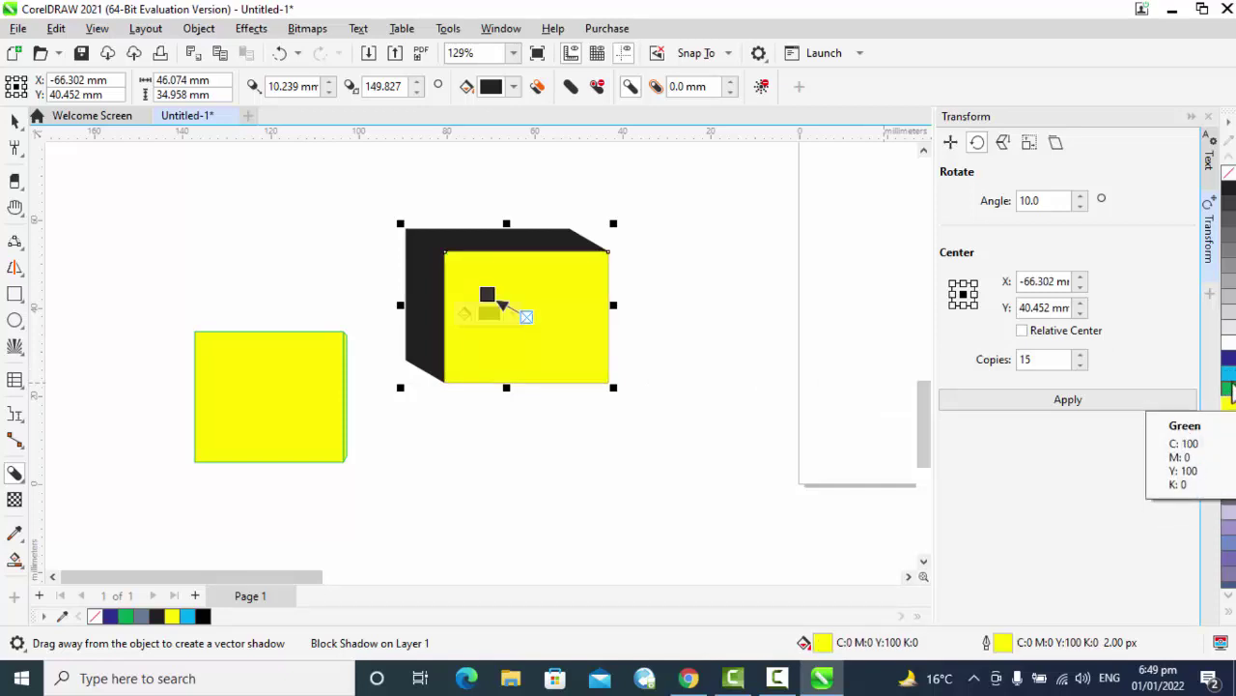
{"action": "right_click", "coordinate": [1231, 388]}
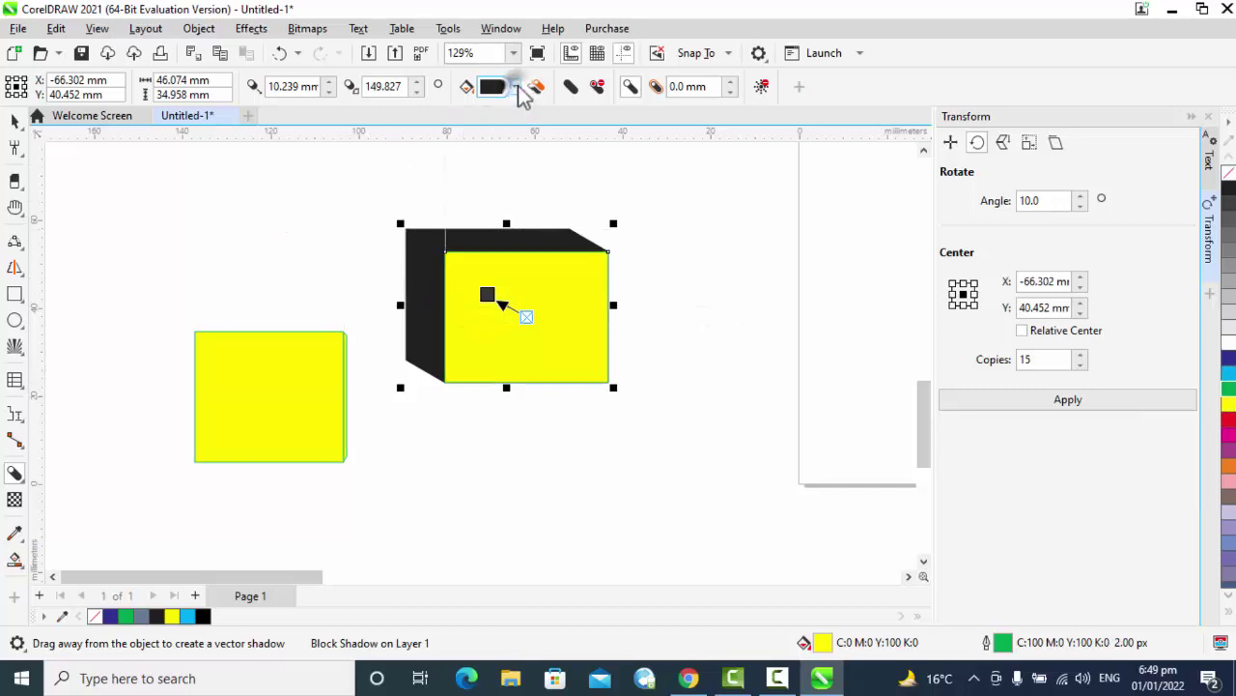
- Set the block shadow's color to blue, RGB 37, 37, 219 (#2525DB)
{"action": "left_click", "coordinate": [517, 86]}
{"action": "left_click_drag", "start_coordinate": [573, 204], "coordinate": [590, 188]}
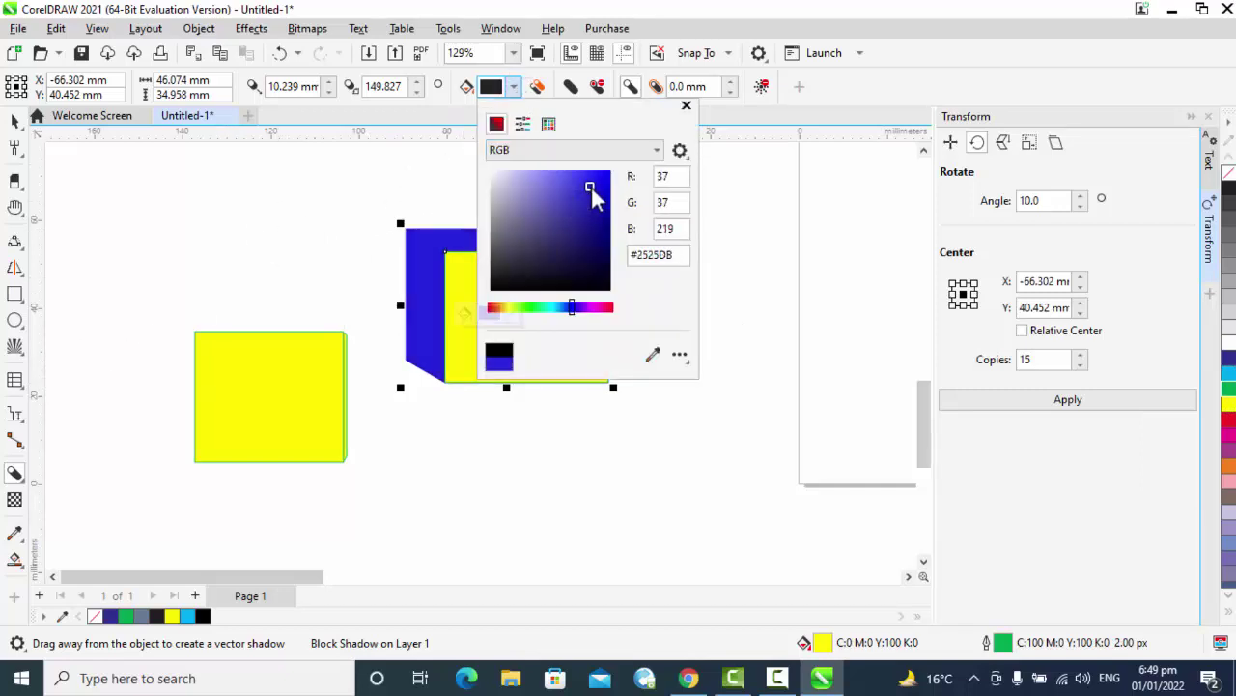
{"action": "left_click", "coordinate": [686, 106]}
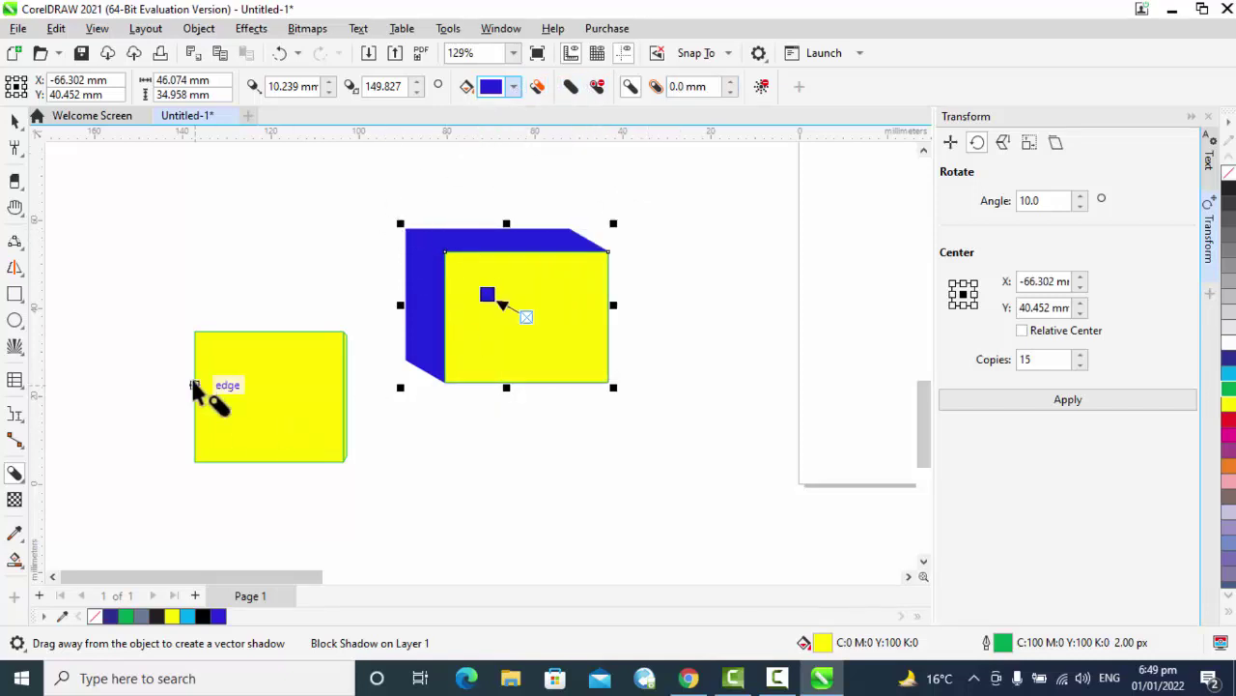
- Apply a fountain transparency that fades the block-shadowed rectangle's lower-left corner, undoing the last transparency change
{"action": "left_click", "coordinate": [14, 500]}
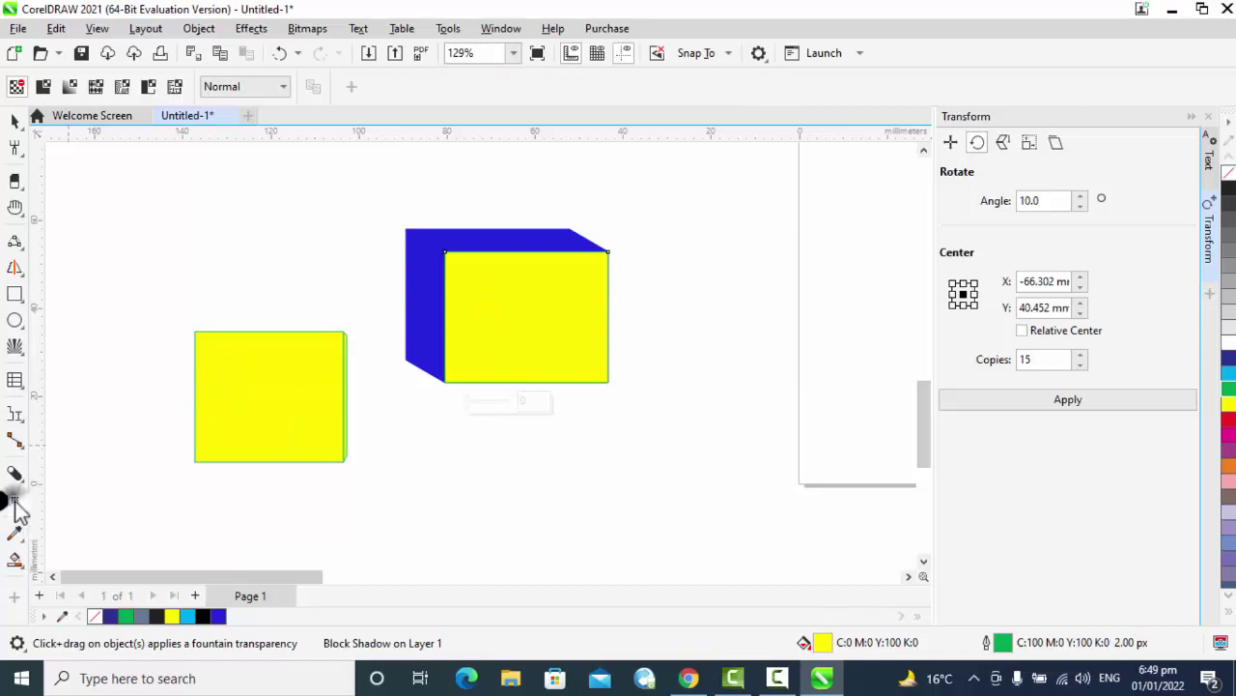
{"action": "left_click_drag", "start_coordinate": [343, 459], "coordinate": [384, 466]}
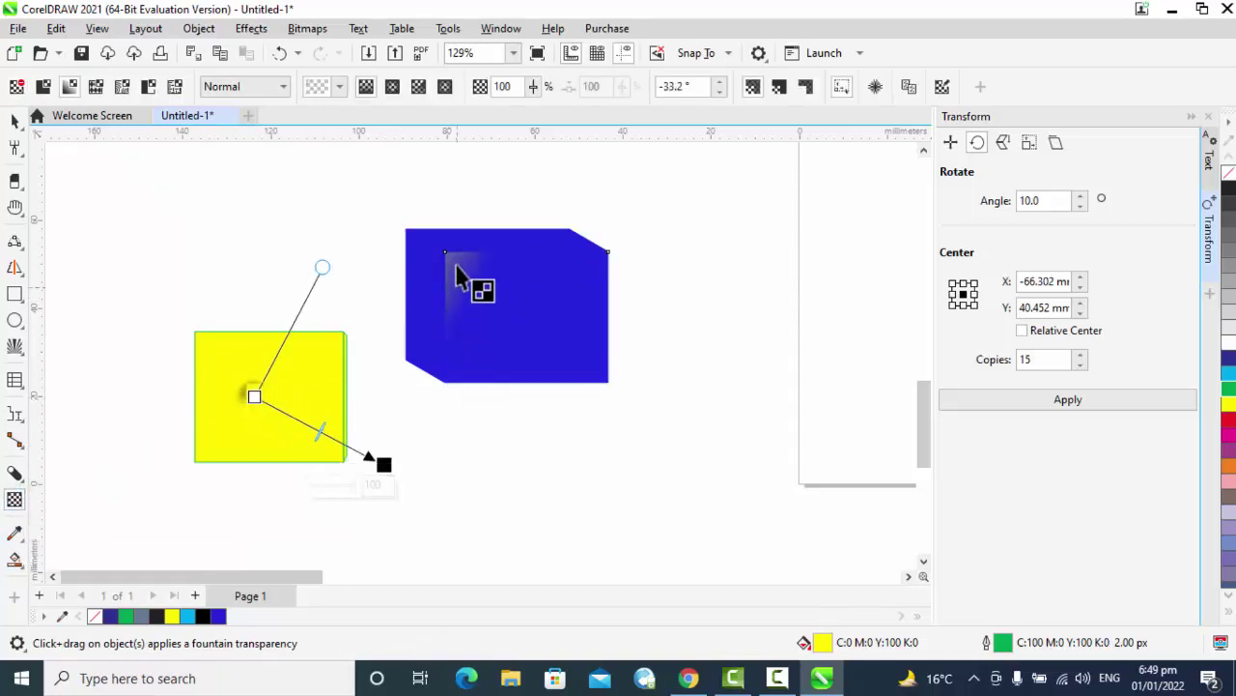
{"action": "left_click_drag", "start_coordinate": [459, 256], "coordinate": [342, 308]}
{"action": "left_click_drag", "start_coordinate": [307, 370], "coordinate": [358, 348]}
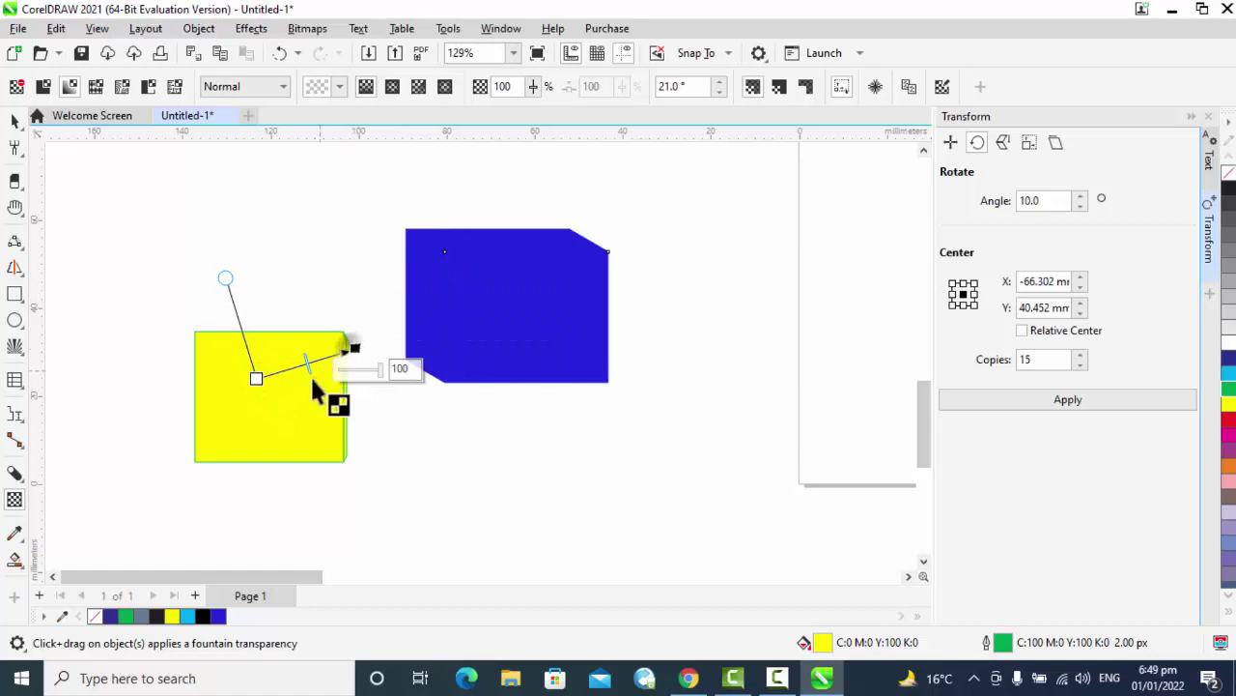
{"action": "left_click", "coordinate": [289, 391]}
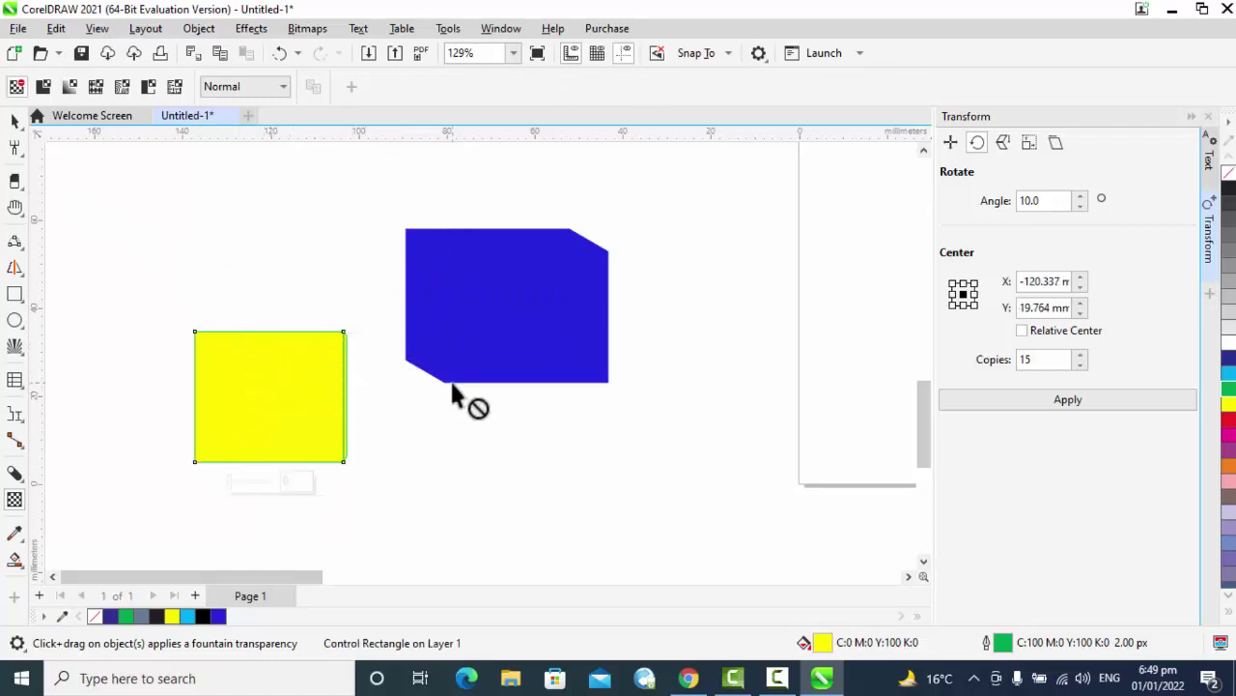
{"action": "key", "text": "ctrl+z"}
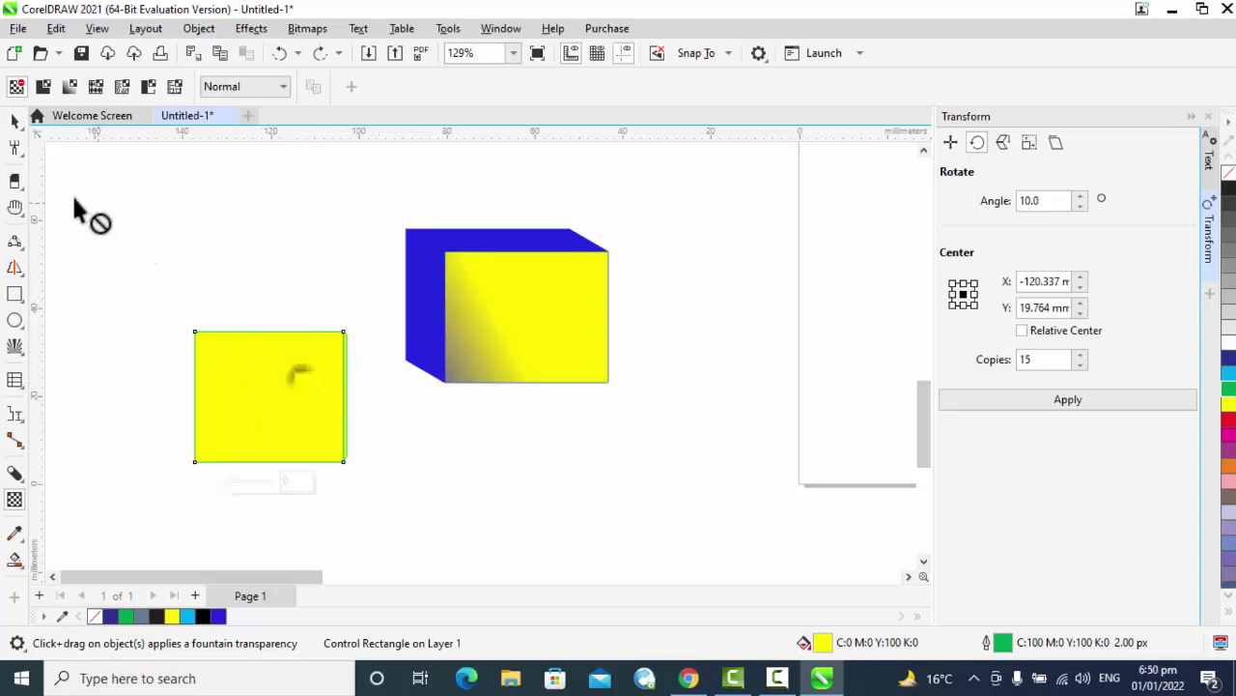
- Delete the yellow extruded rectangle beside the block-shadowed one
{"action": "left_click", "coordinate": [13, 119]}
{"action": "left_click", "coordinate": [298, 432]}
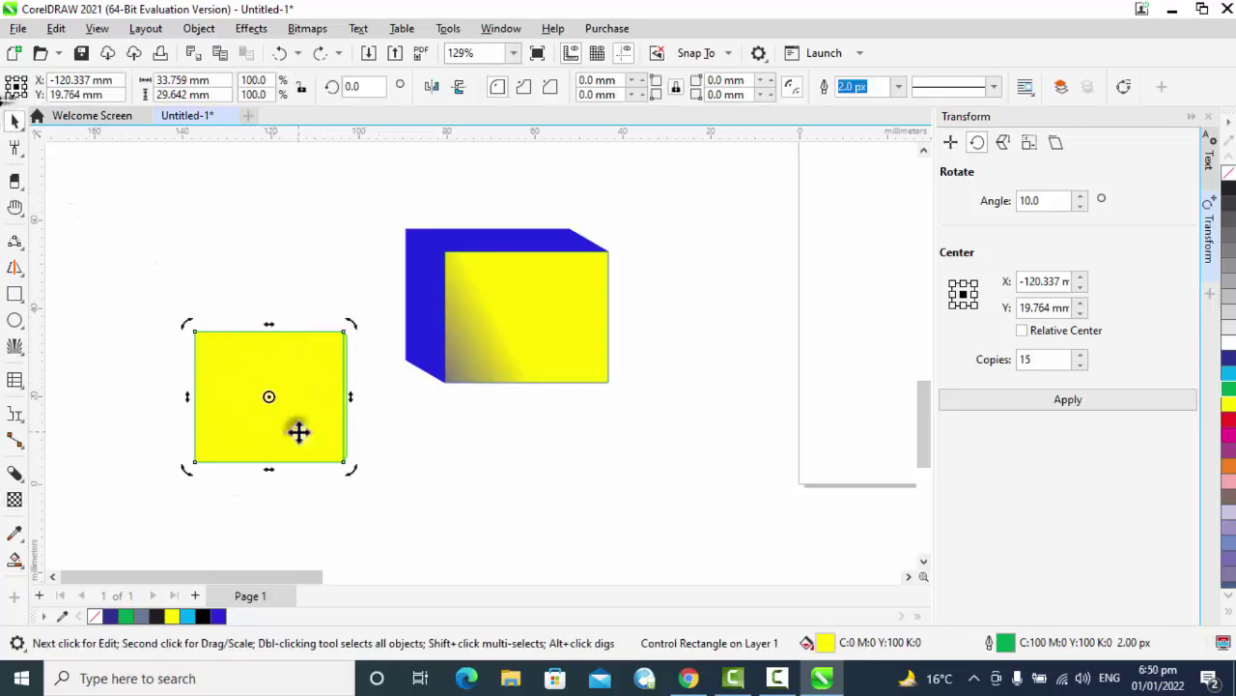
{"action": "key", "text": "Delete"}
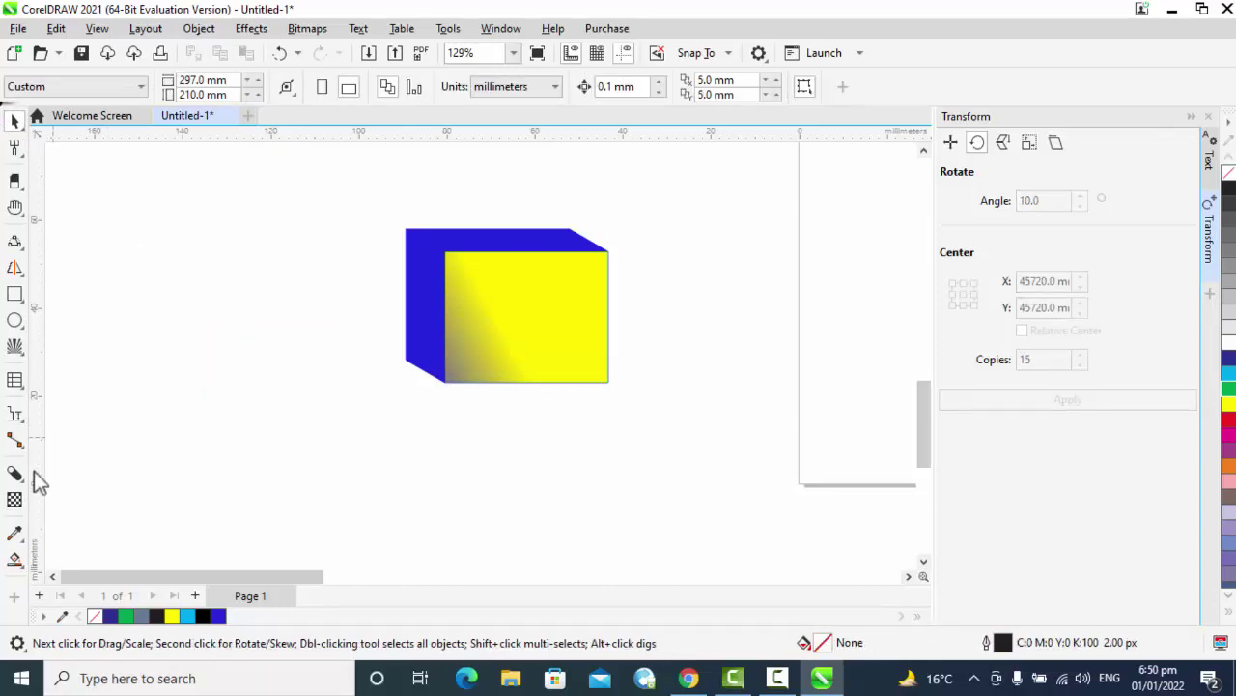
- Sample the block shadow's blue with the Color Eyedropper, apply it to the yellow front rectangle twice, and undo each application
{"action": "left_click", "coordinate": [16, 500]}
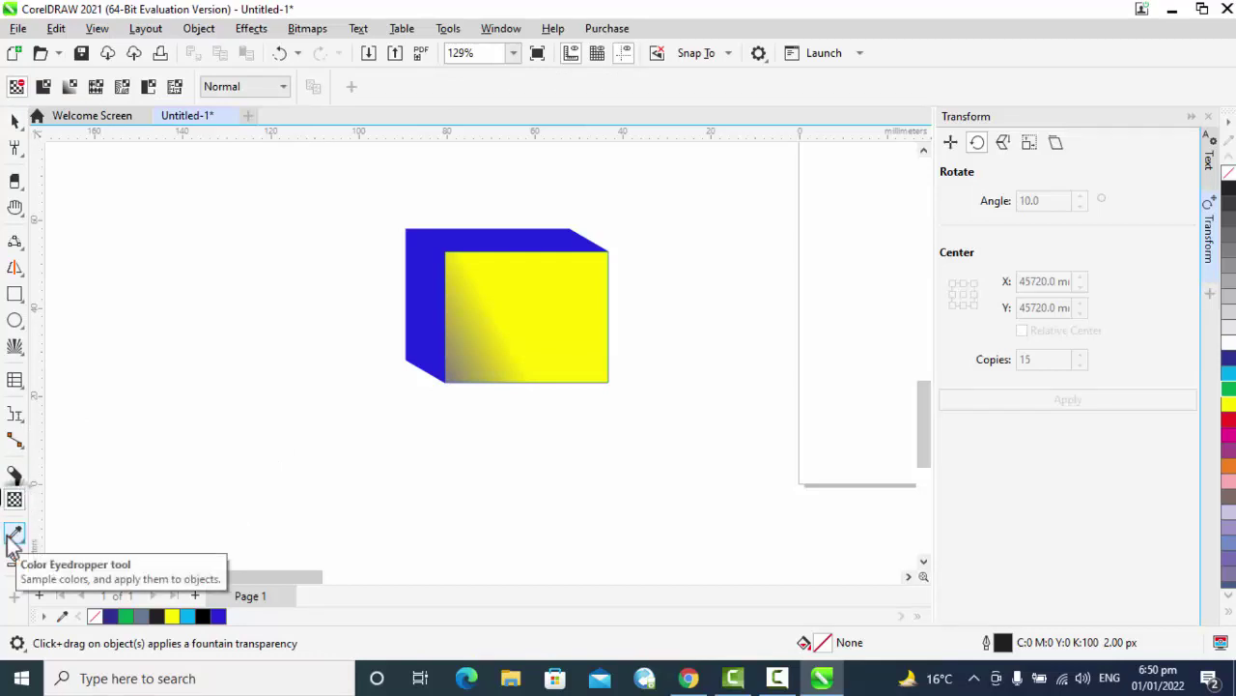
{"action": "left_click", "coordinate": [14, 537]}
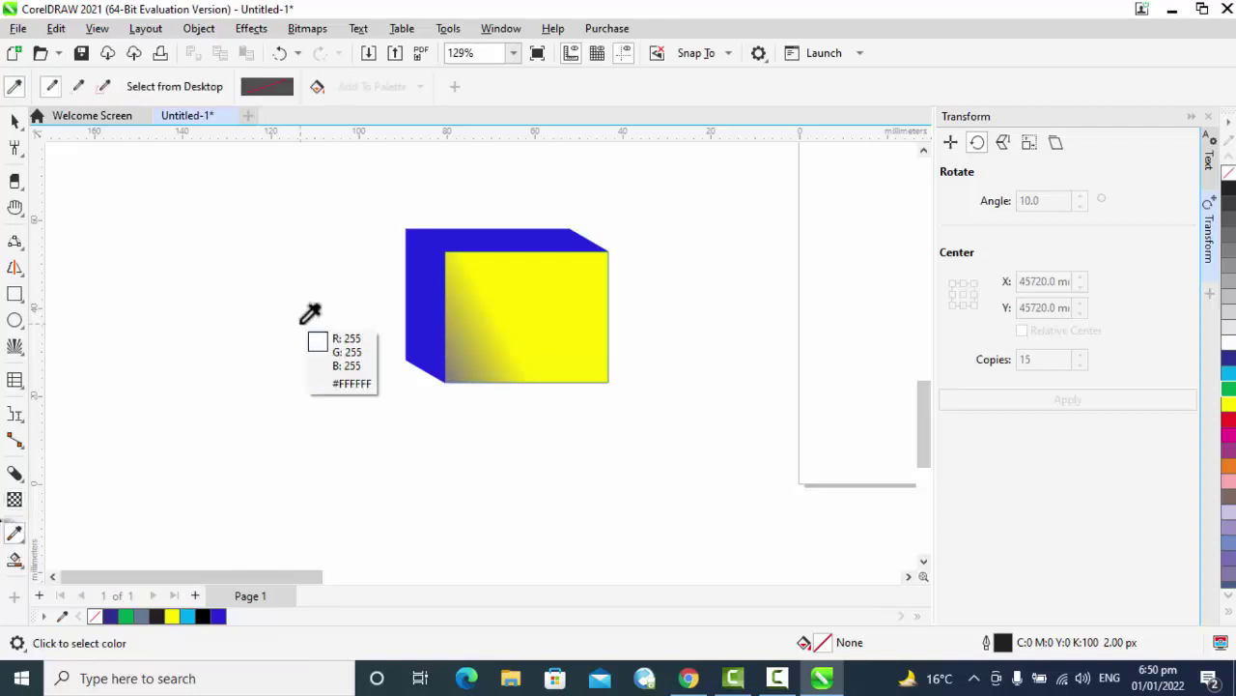
{"action": "left_click", "coordinate": [434, 259]}
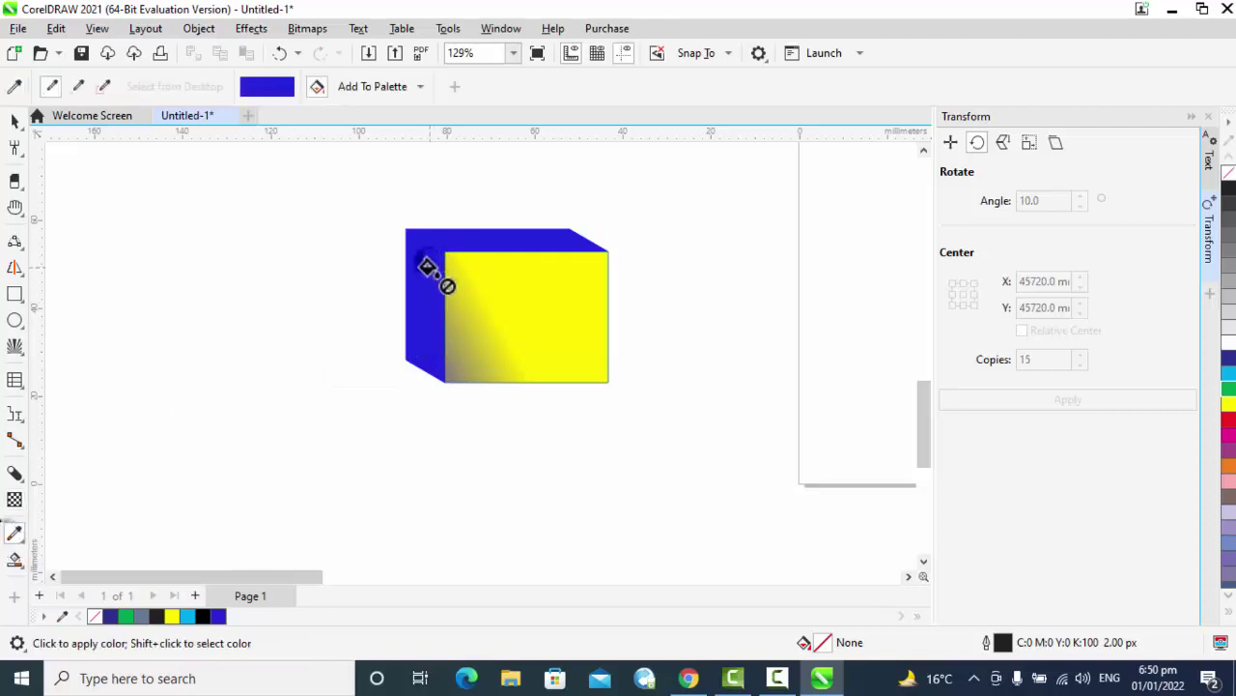
{"action": "left_click", "coordinate": [530, 315]}
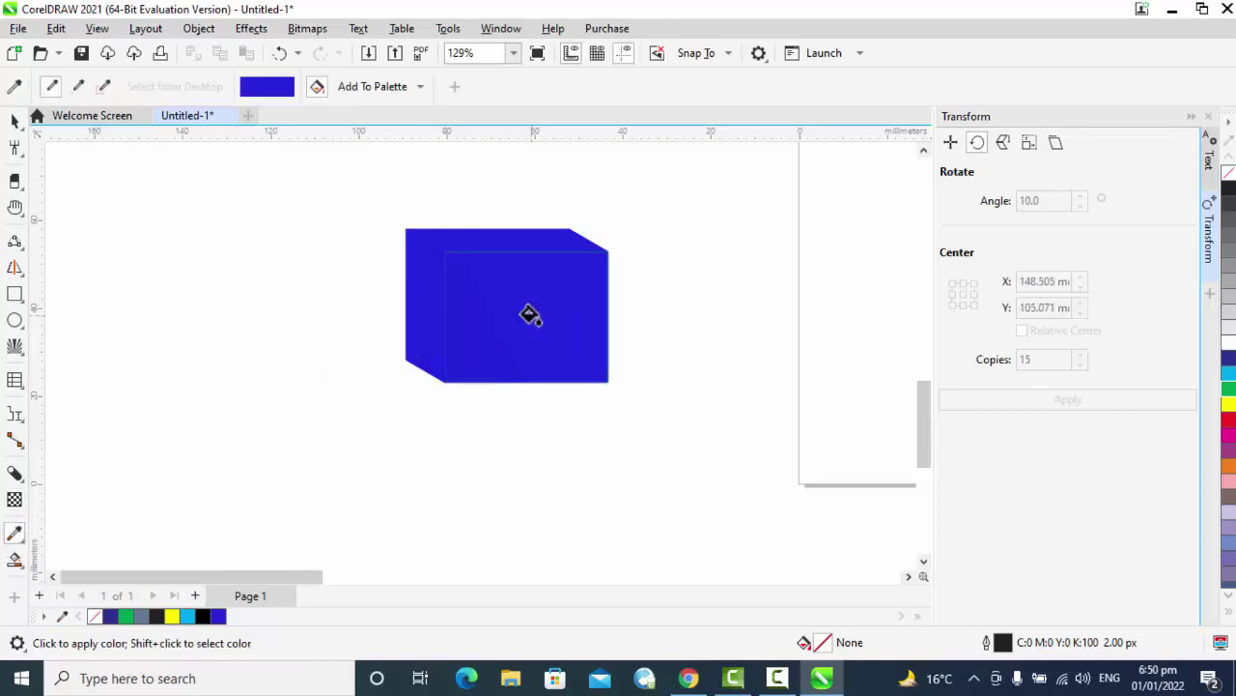
{"action": "key", "text": "ctrl+z"}
{"action": "left_click", "coordinate": [530, 315]}
{"action": "key", "text": "ctrl+z"}
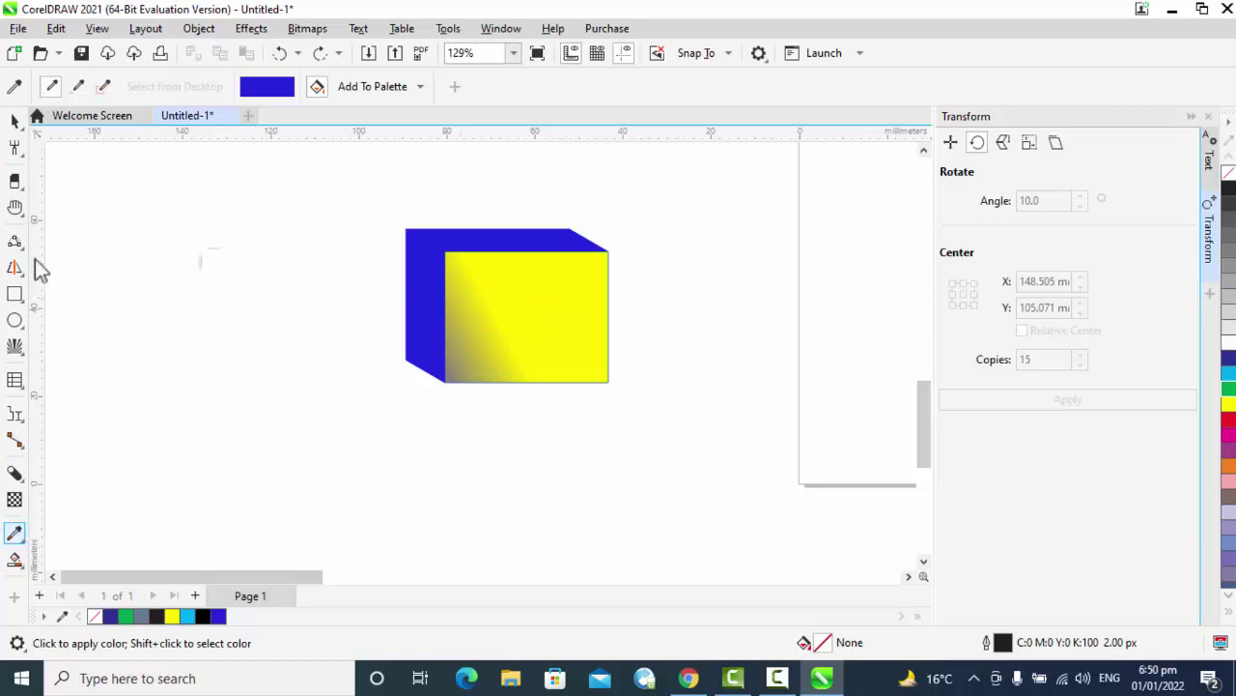
- Sample the yellow of the block-shadowed front rectangle with the Color Eyedropper
{"action": "left_click", "coordinate": [15, 120]}
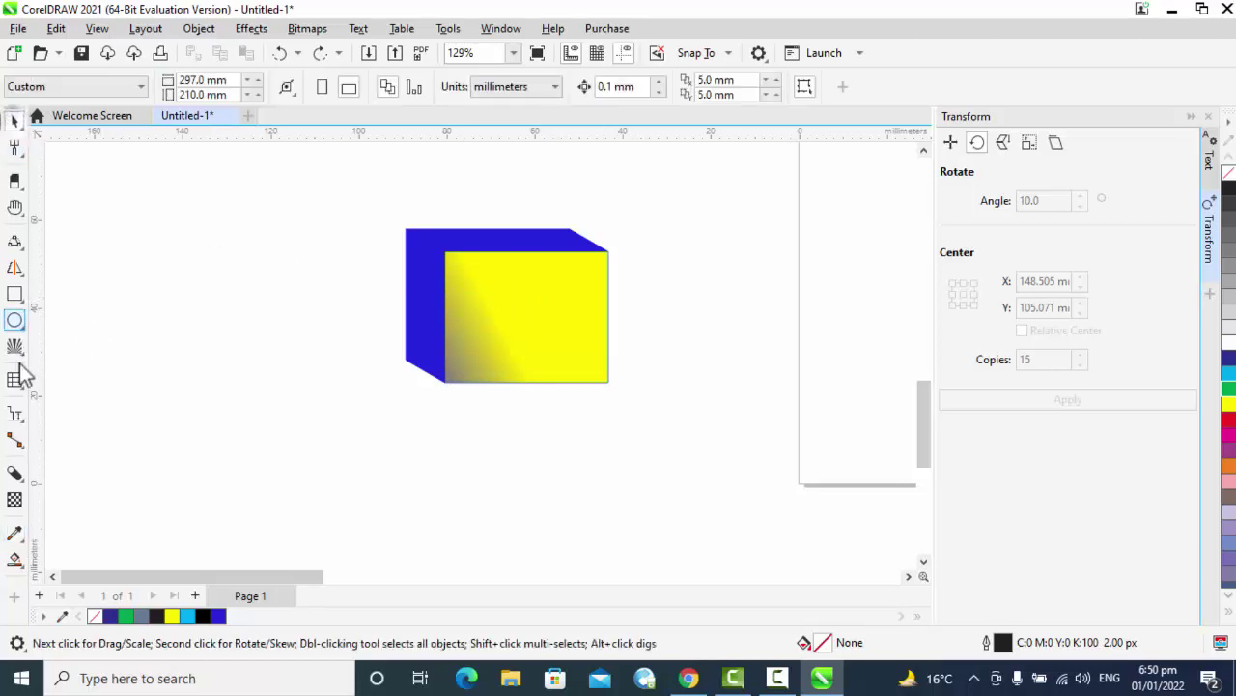
{"action": "left_click", "coordinate": [14, 533]}
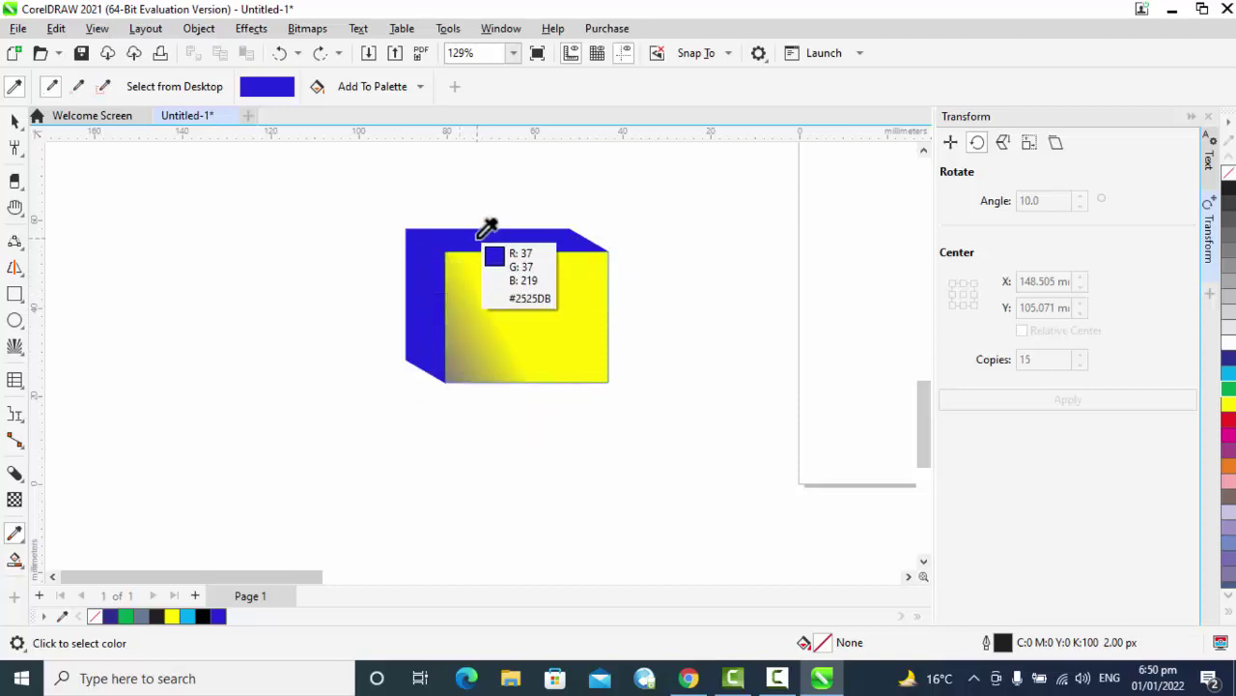
{"action": "left_click", "coordinate": [557, 276]}
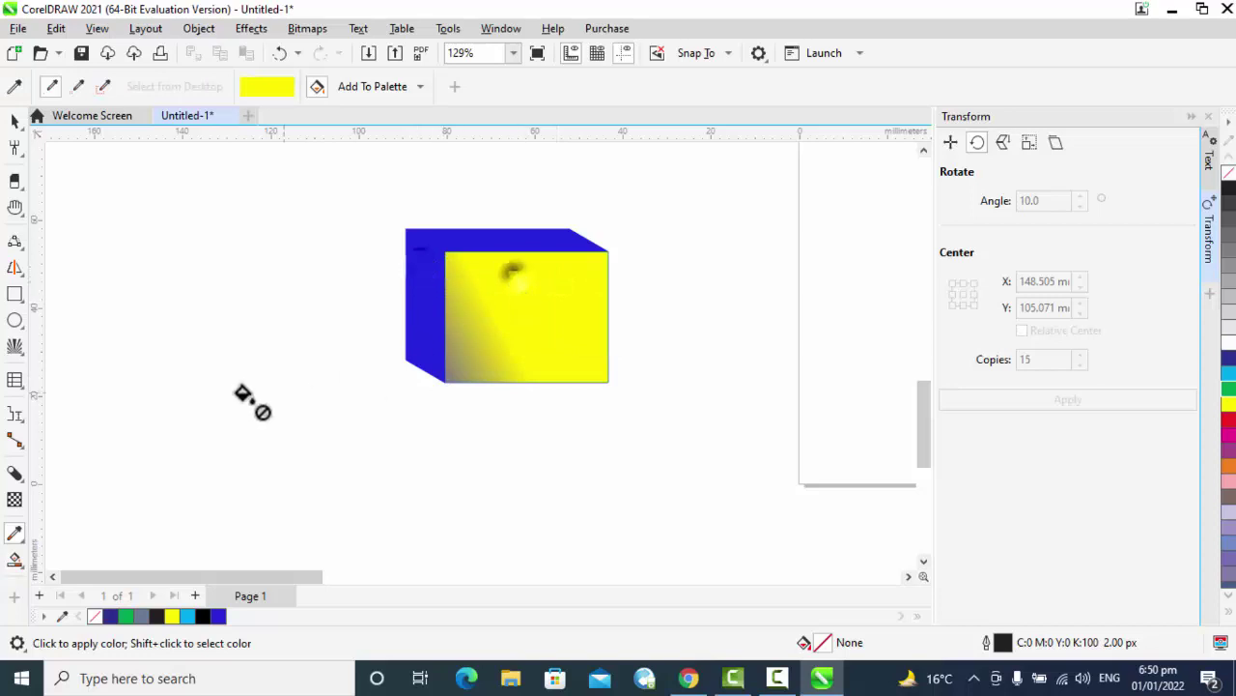
- Draw a rectangle about 35 × 27 mm left of the block-shadowed one and fill it with CMYK 10, 9, 89, 0 sampled from that one's fade
{"action": "left_click", "coordinate": [14, 294]}
{"action": "left_click_drag", "start_coordinate": [102, 261], "coordinate": [265, 387]}
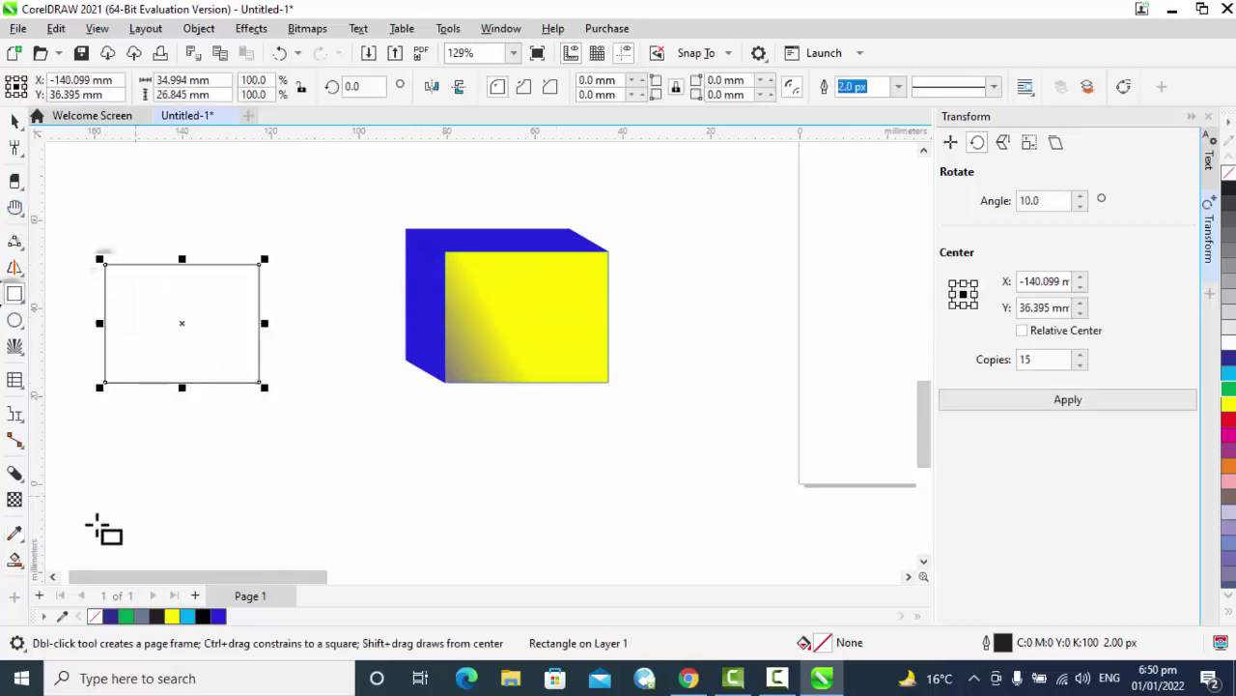
{"action": "left_click", "coordinate": [14, 533]}
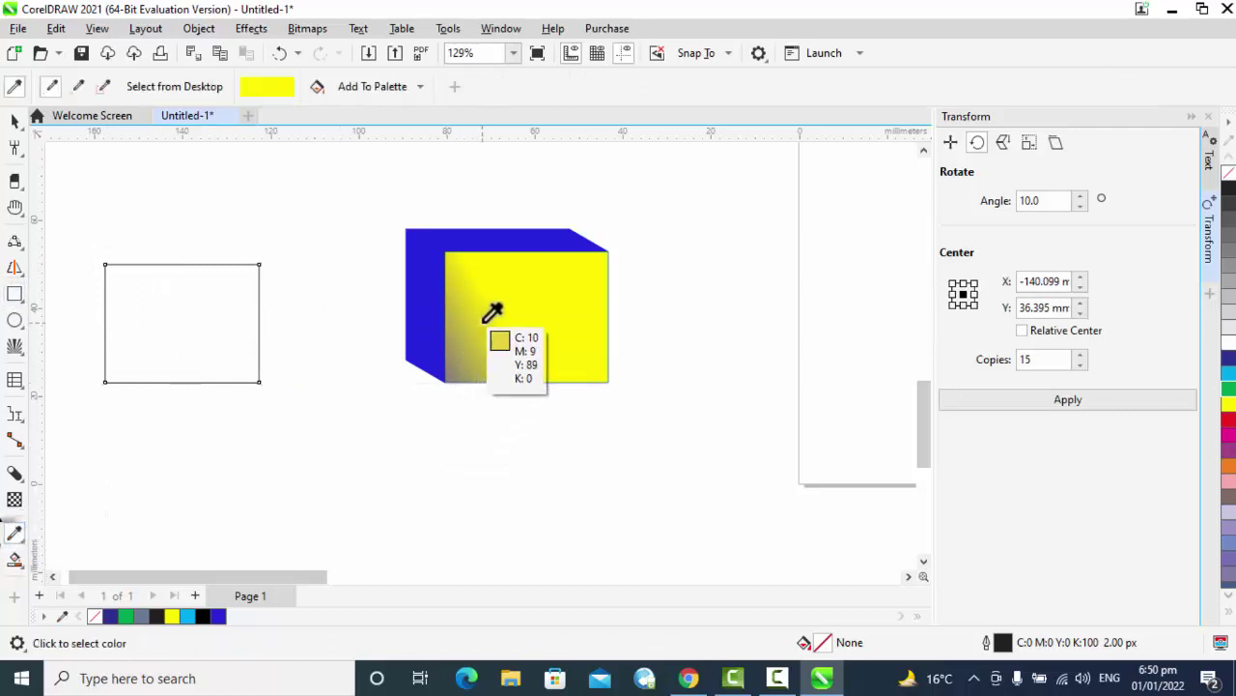
{"action": "left_click", "coordinate": [488, 313]}
{"action": "left_click", "coordinate": [133, 349]}
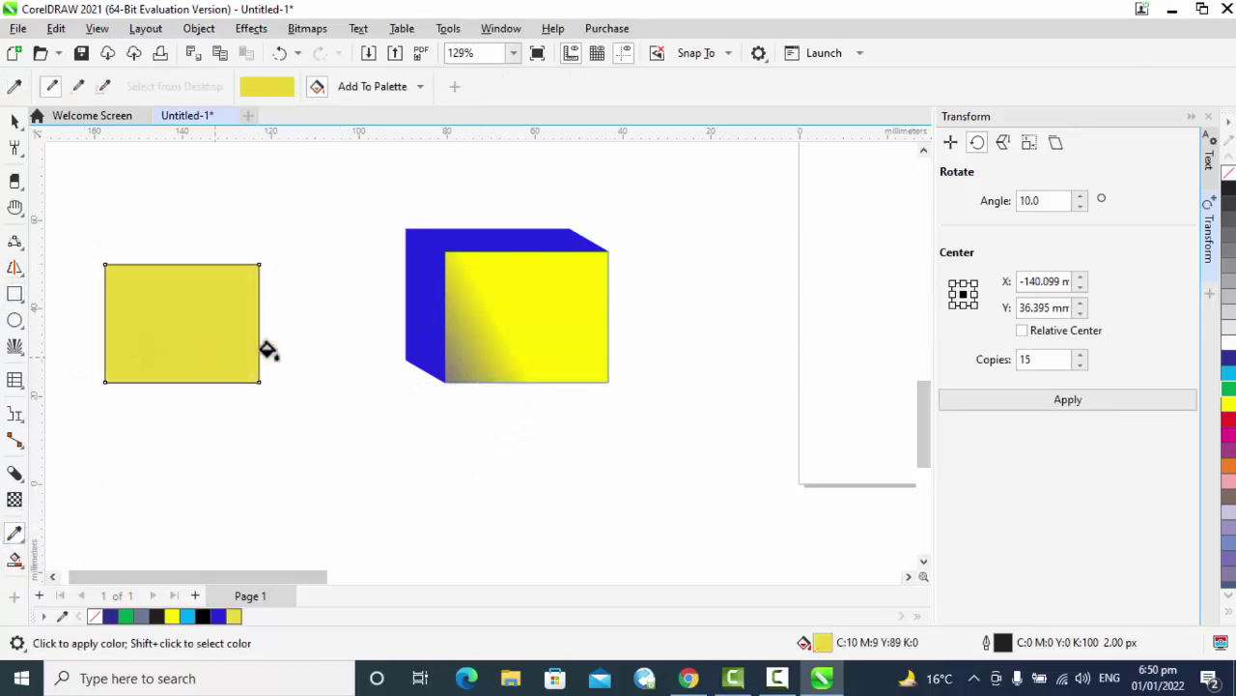
- Apply a yellow-to-white linear fountain fill across the new rectangle with Interactive Fill, slanting slightly downward to the right
{"action": "left_click", "coordinate": [23, 568]}
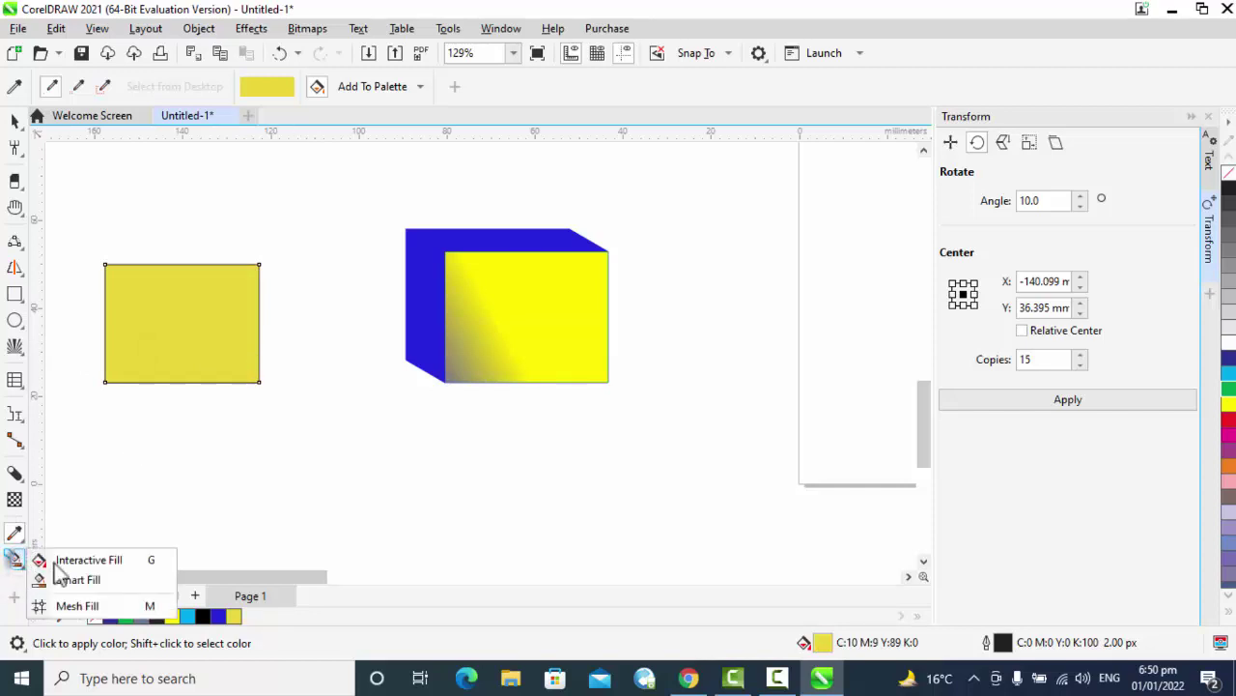
{"action": "left_click", "coordinate": [67, 561]}
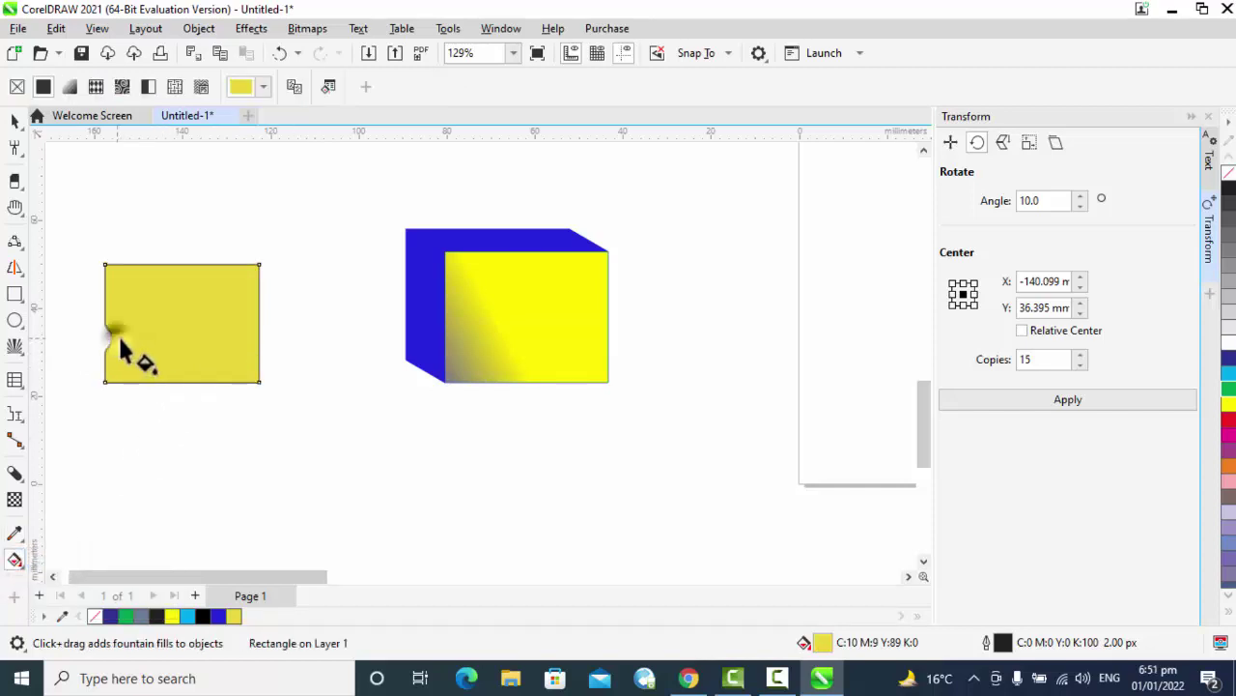
{"action": "left_click_drag", "start_coordinate": [120, 337], "coordinate": [138, 377]}
{"action": "left_click_drag", "start_coordinate": [143, 314], "coordinate": [203, 339]}
- Smart-fill the fountain-filled rectangle with blue-gray, CMYK 40, 20, 0, 40, and a 2.36 px black outline
{"action": "left_click", "coordinate": [16, 562]}
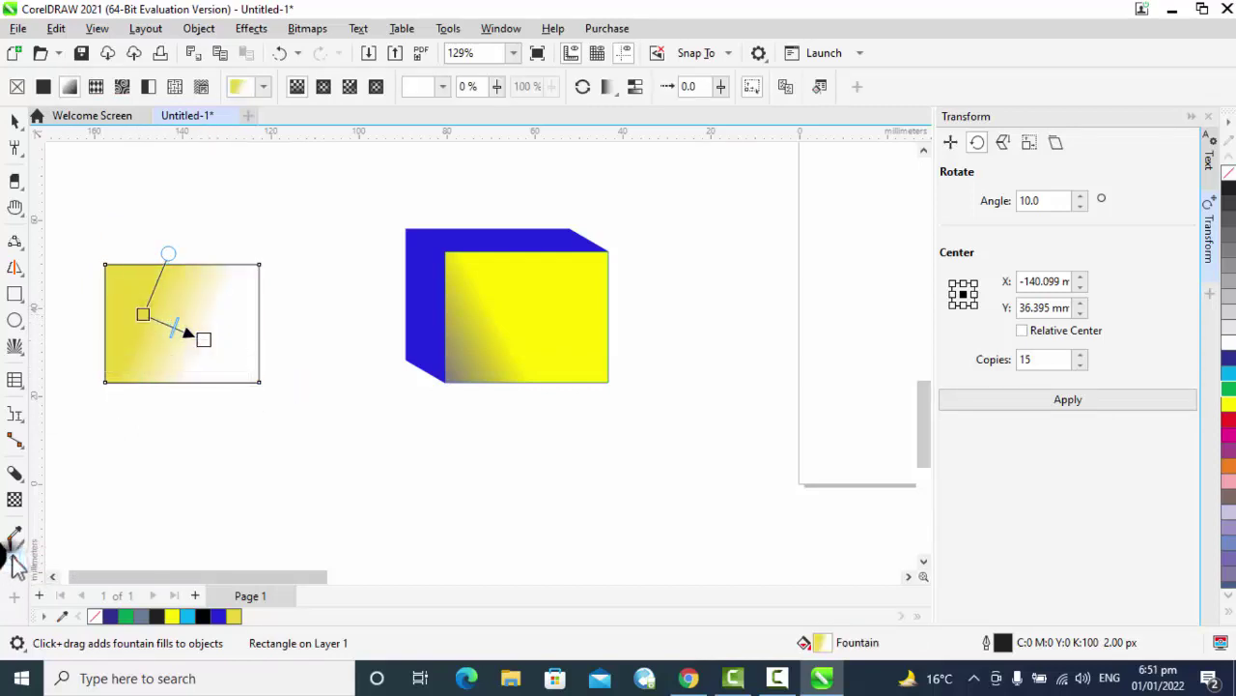
{"action": "left_click", "coordinate": [56, 582]}
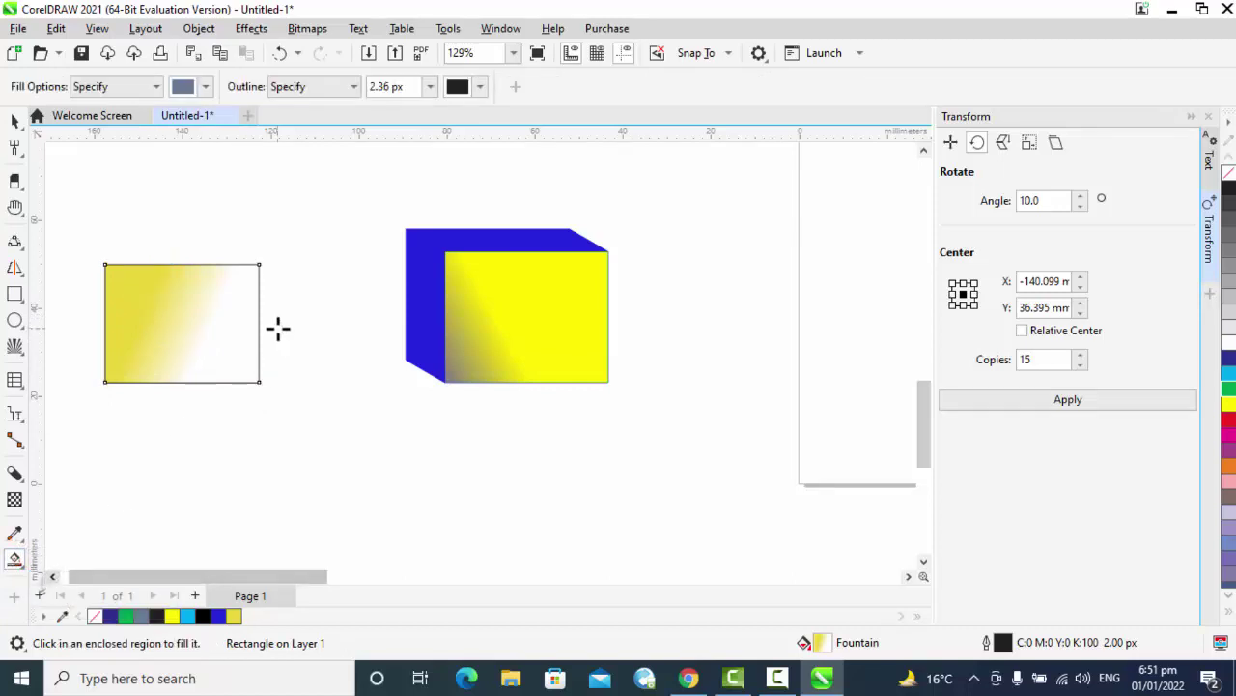
{"action": "left_click", "coordinate": [236, 336]}
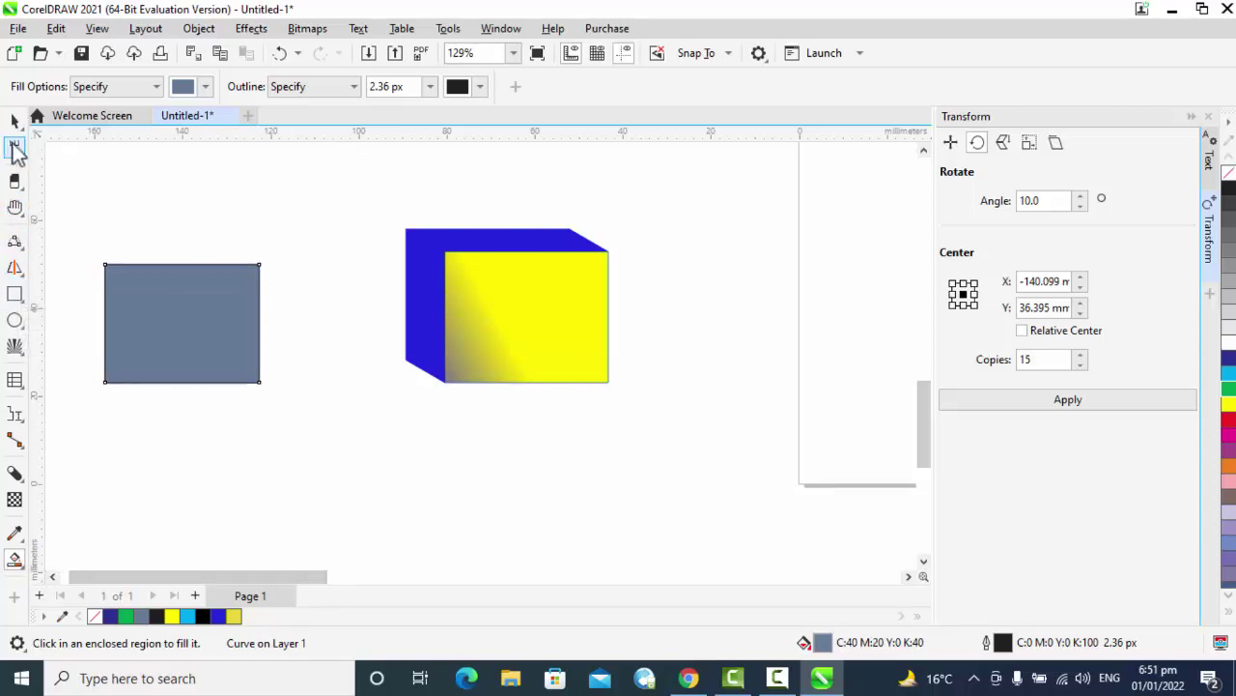
- Draw three roughly vertical and two slanted horizontal 2-point lines across the blue-gray rectangle, dividing it into cells
{"action": "left_click", "coordinate": [14, 147]}
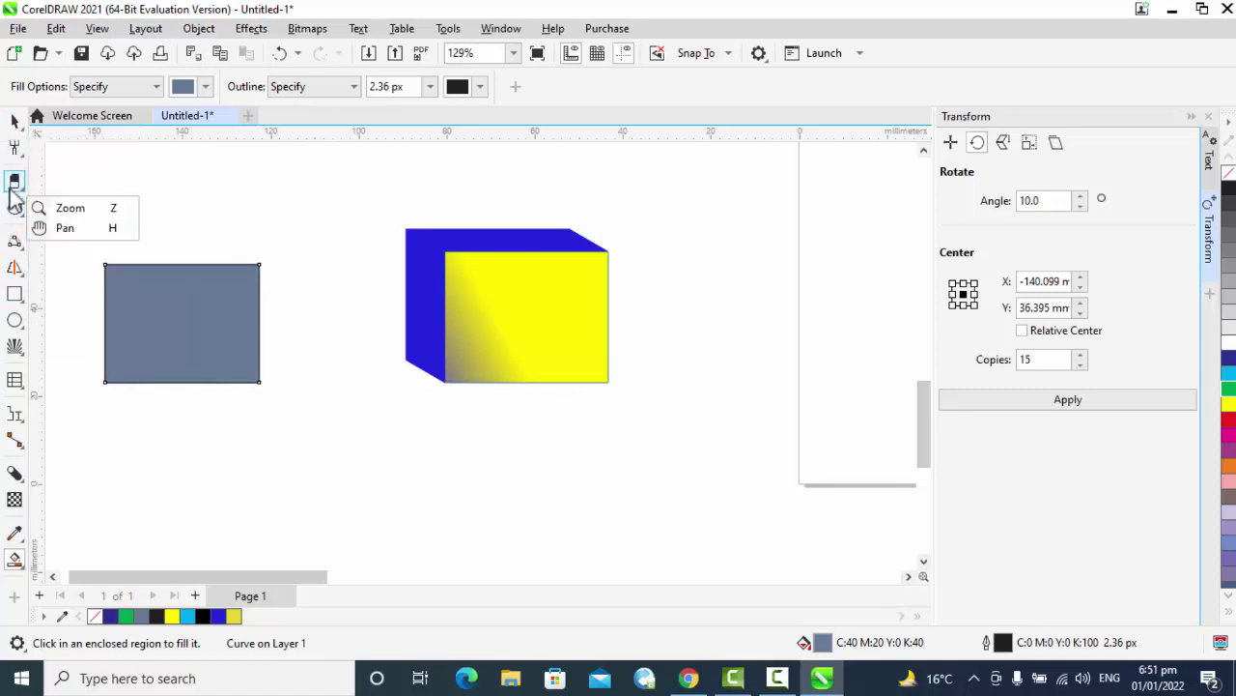
{"action": "mouse_move", "coordinate": [13, 217]}
{"action": "mouse_move", "coordinate": [14, 242]}
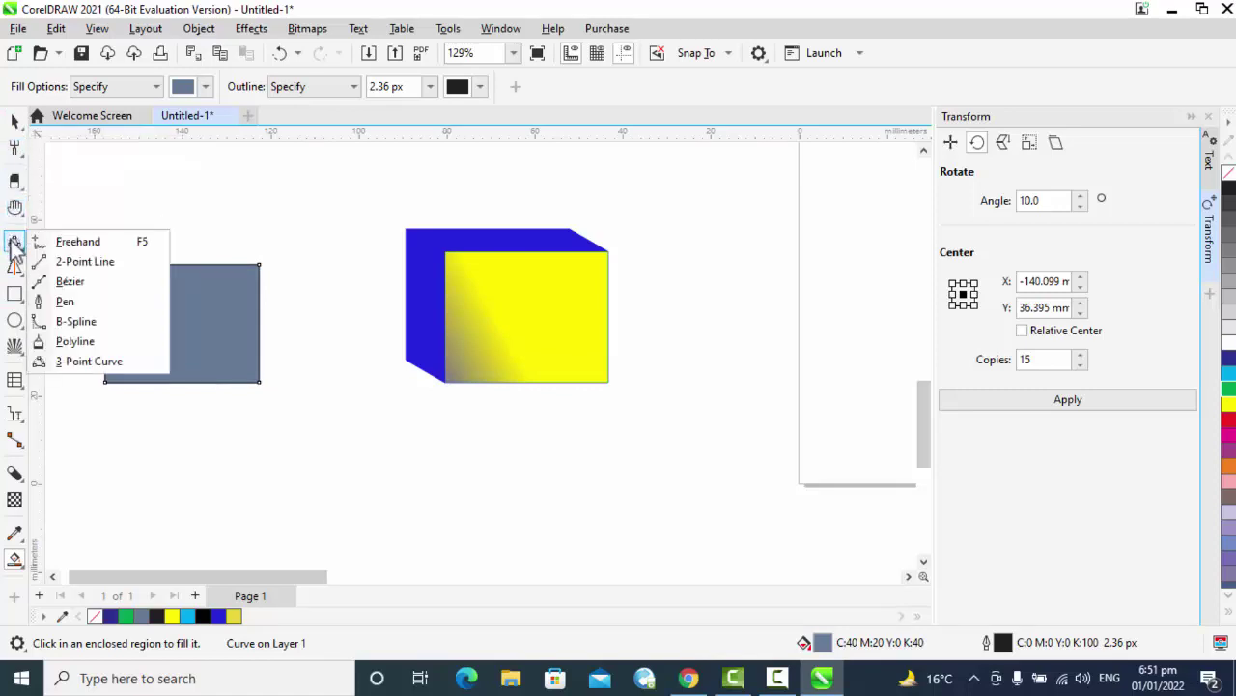
{"action": "left_click", "coordinate": [70, 259]}
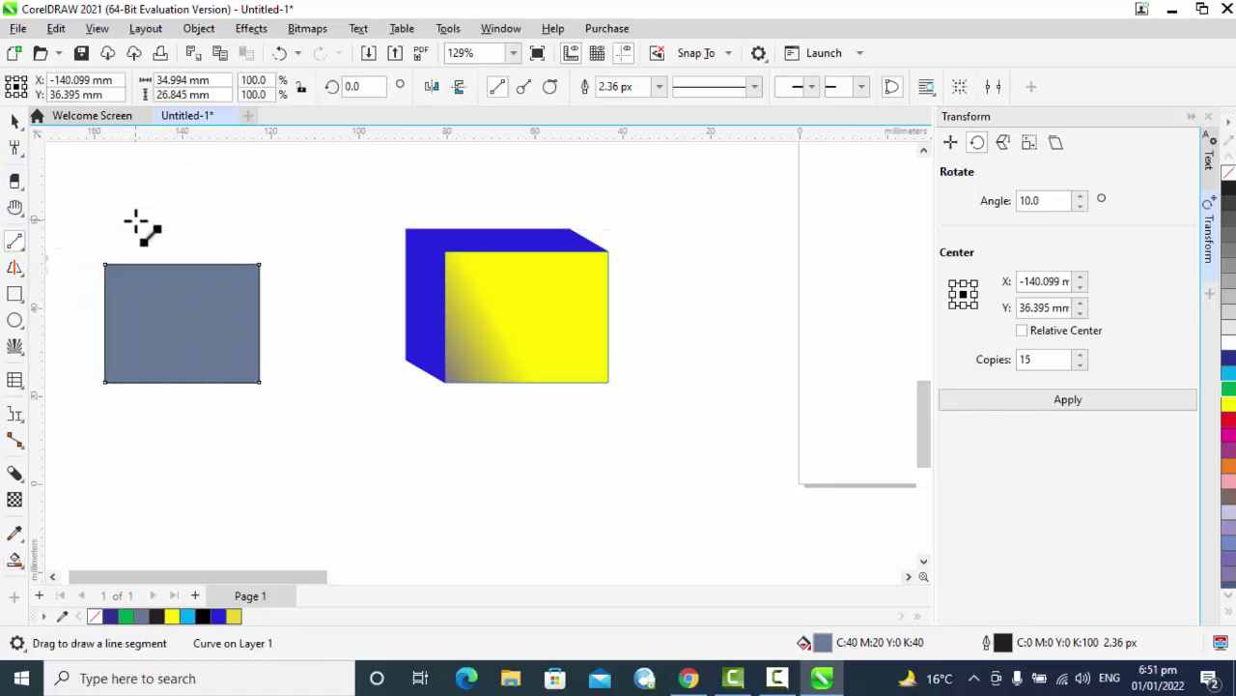
{"action": "left_click_drag", "start_coordinate": [135, 222], "coordinate": [133, 416]}
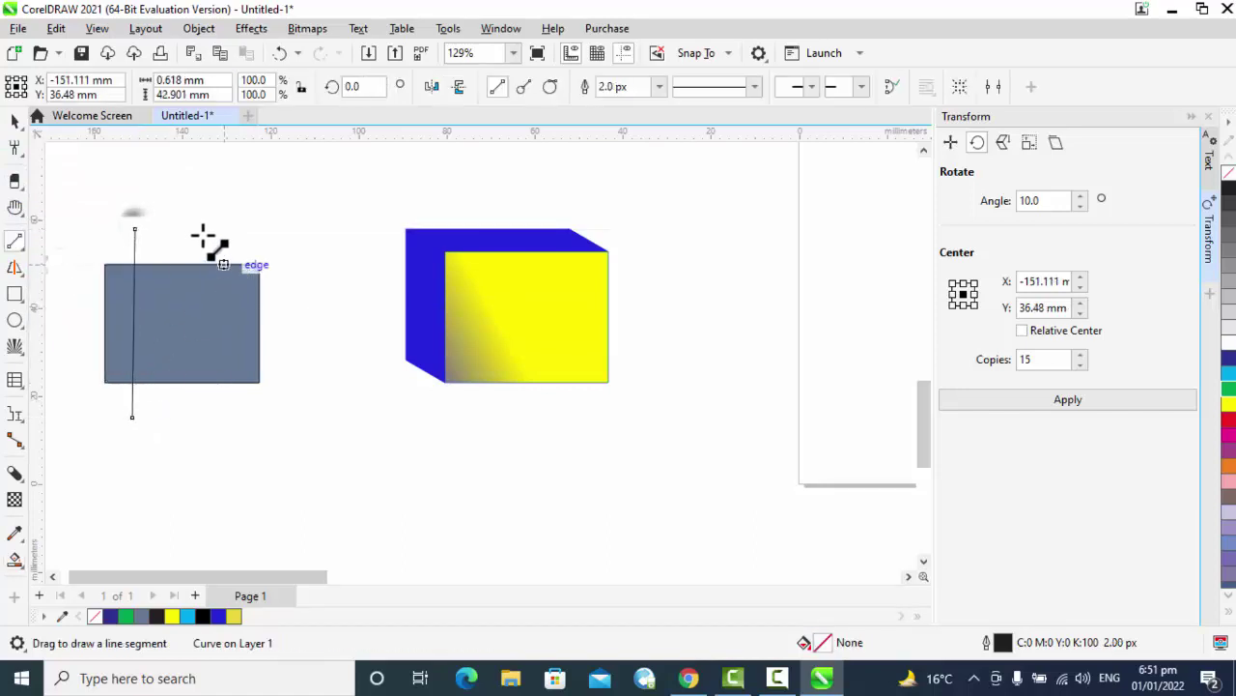
{"action": "left_click_drag", "start_coordinate": [182, 230], "coordinate": [181, 416]}
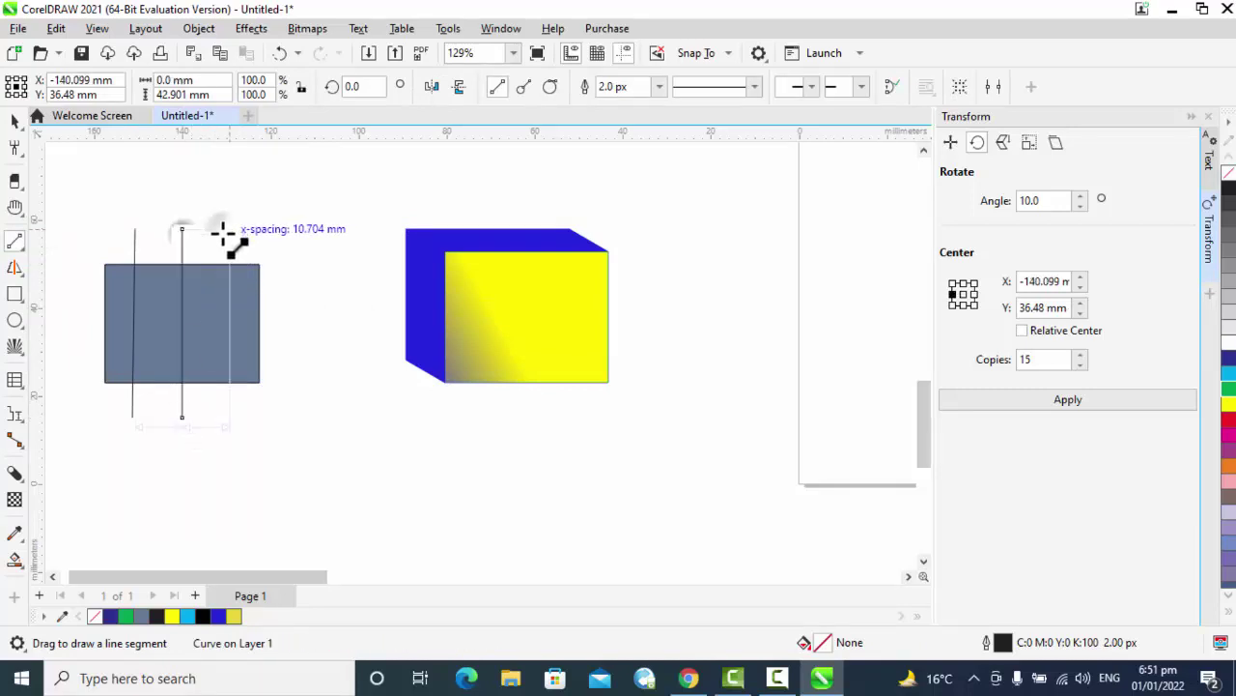
{"action": "left_click_drag", "start_coordinate": [221, 225], "coordinate": [233, 474]}
{"action": "left_click_drag", "start_coordinate": [72, 294], "coordinate": [317, 316]}
{"action": "left_click_drag", "start_coordinate": [73, 362], "coordinate": [331, 328]}
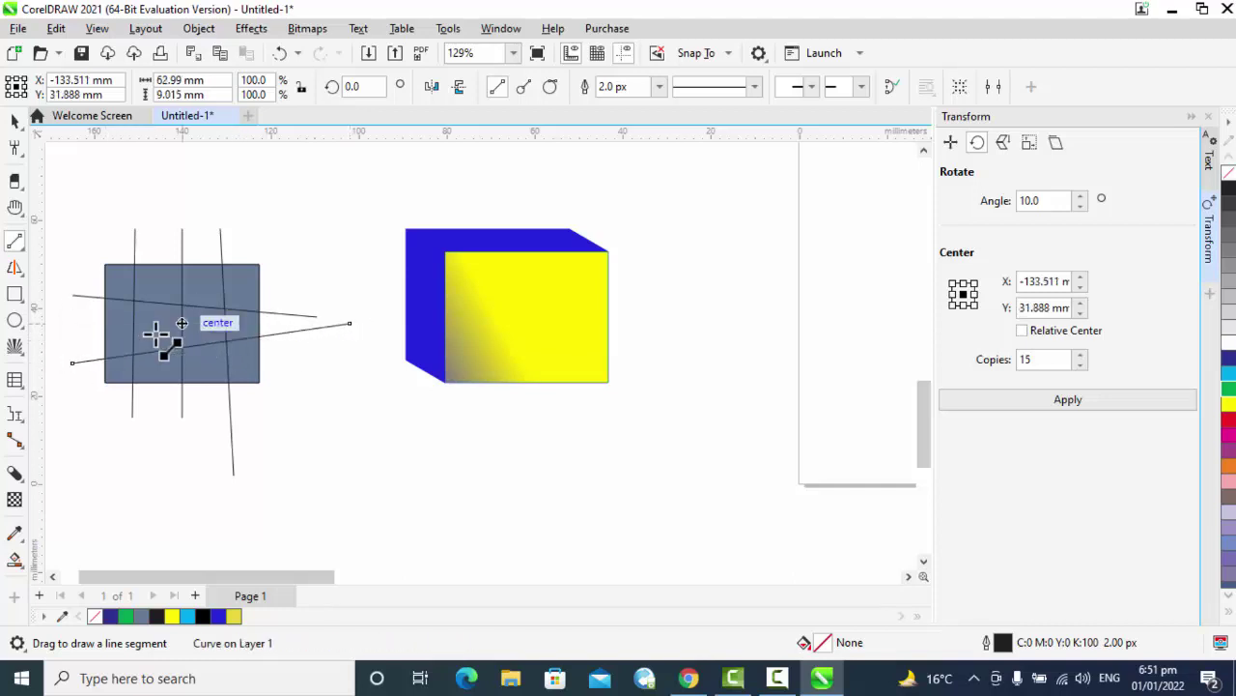
- Smart-fill the top-left cell of the divided rectangle and recolor it dark blue, CMYK 100, 100, 0, 0
{"action": "left_click", "coordinate": [14, 561]}
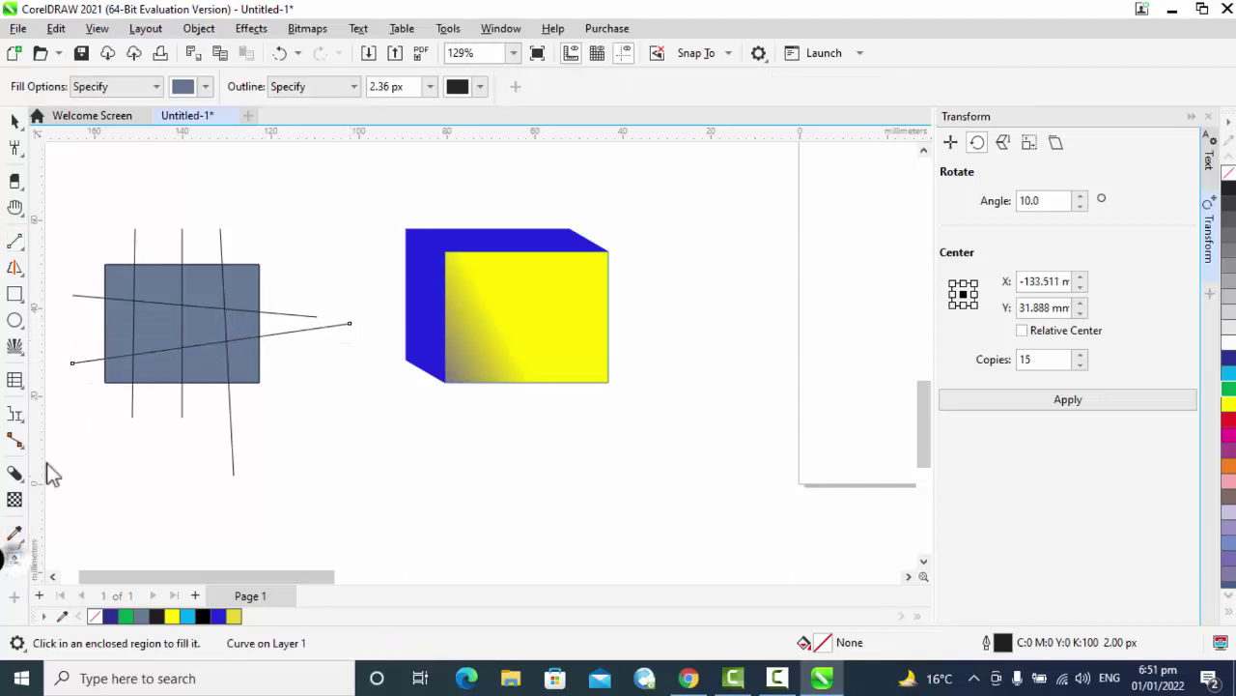
{"action": "left_click", "coordinate": [124, 276]}
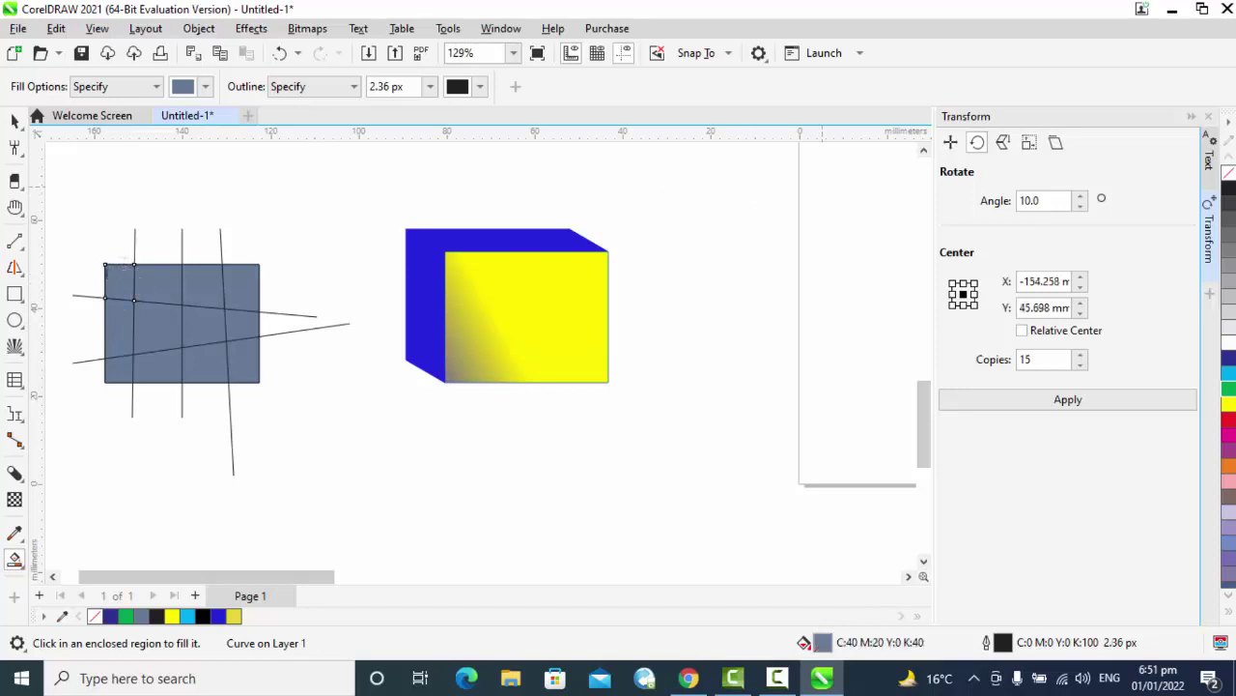
{"action": "left_click", "coordinate": [1229, 359]}
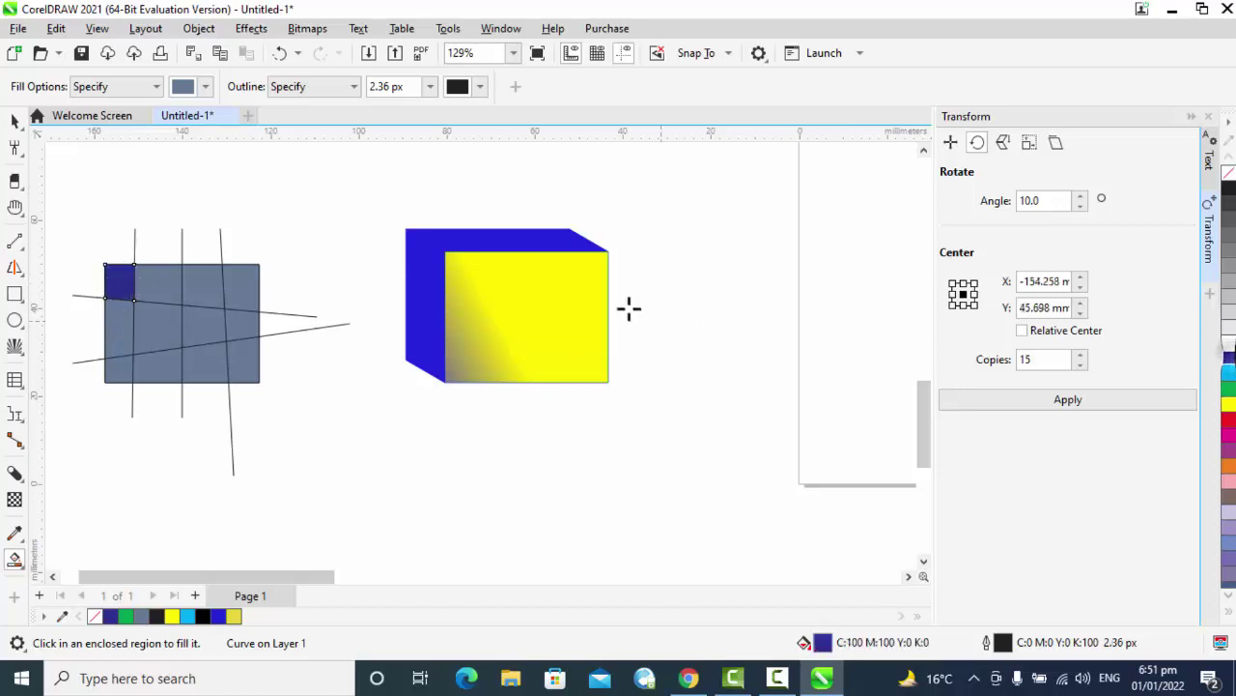
- Smart-fill the other top-row cells and recolor them white, pink and red, and the second middle-row cell red
{"action": "left_click", "coordinate": [147, 294]}
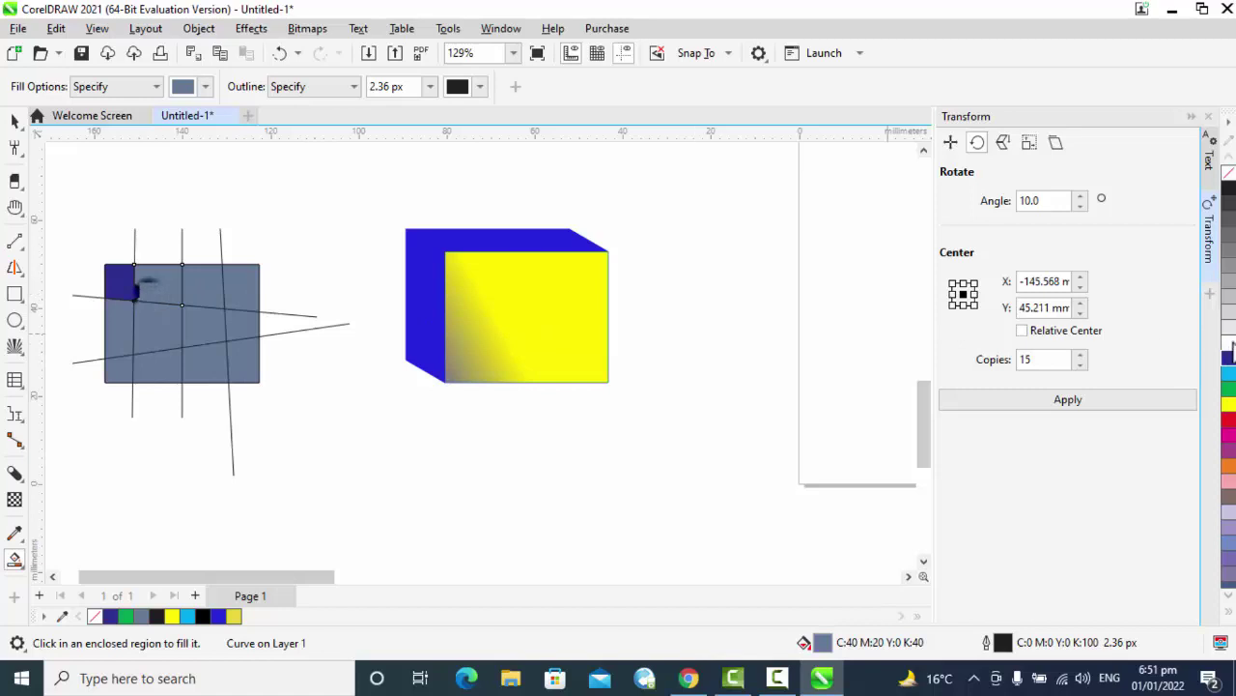
{"action": "left_click", "coordinate": [1230, 333]}
{"action": "left_click", "coordinate": [201, 286]}
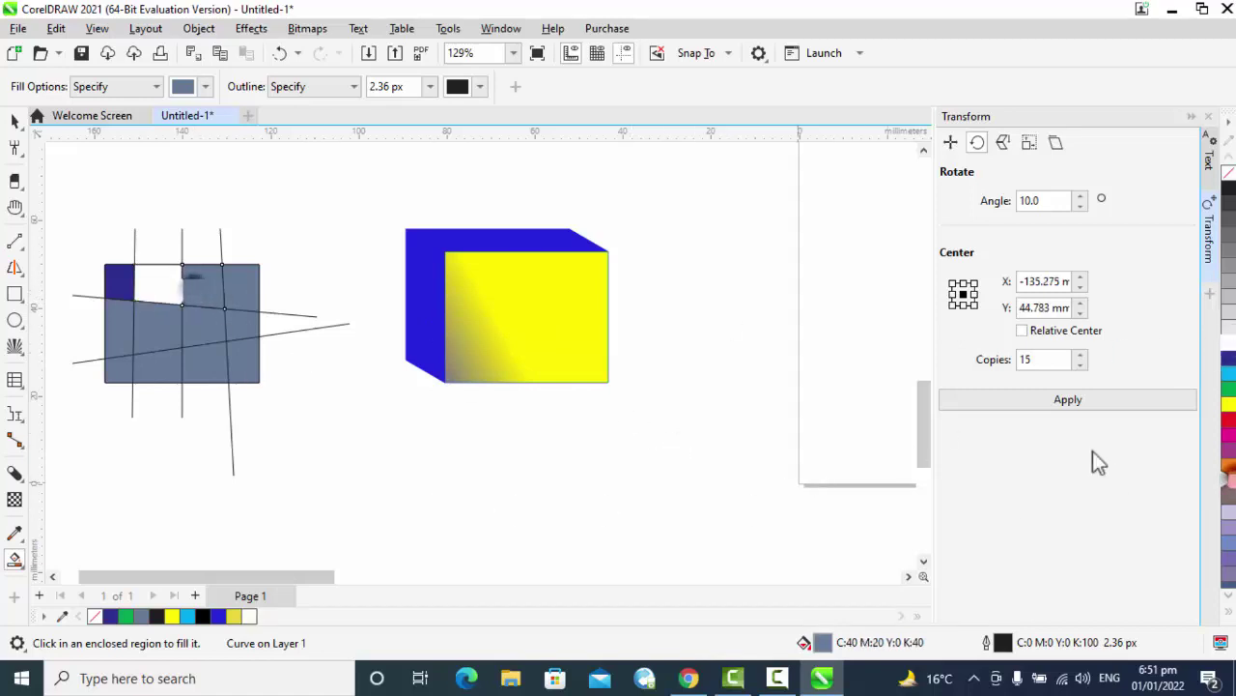
{"action": "left_click", "coordinate": [1229, 478]}
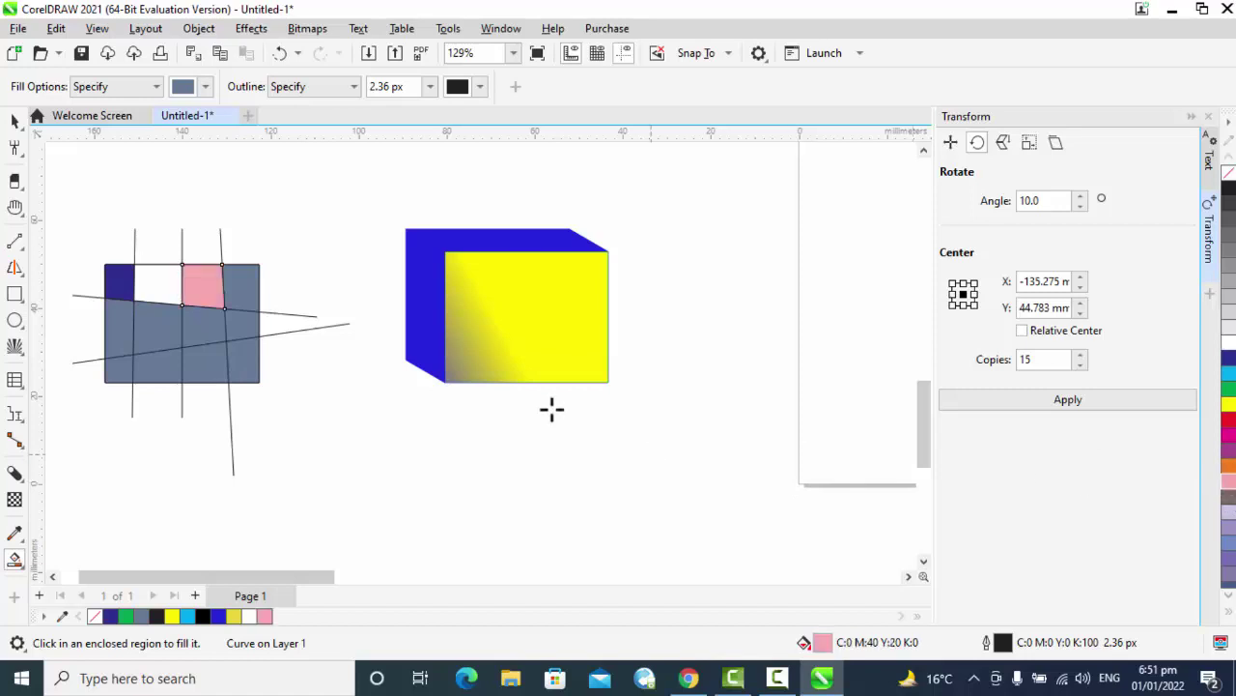
{"action": "left_click", "coordinate": [235, 284]}
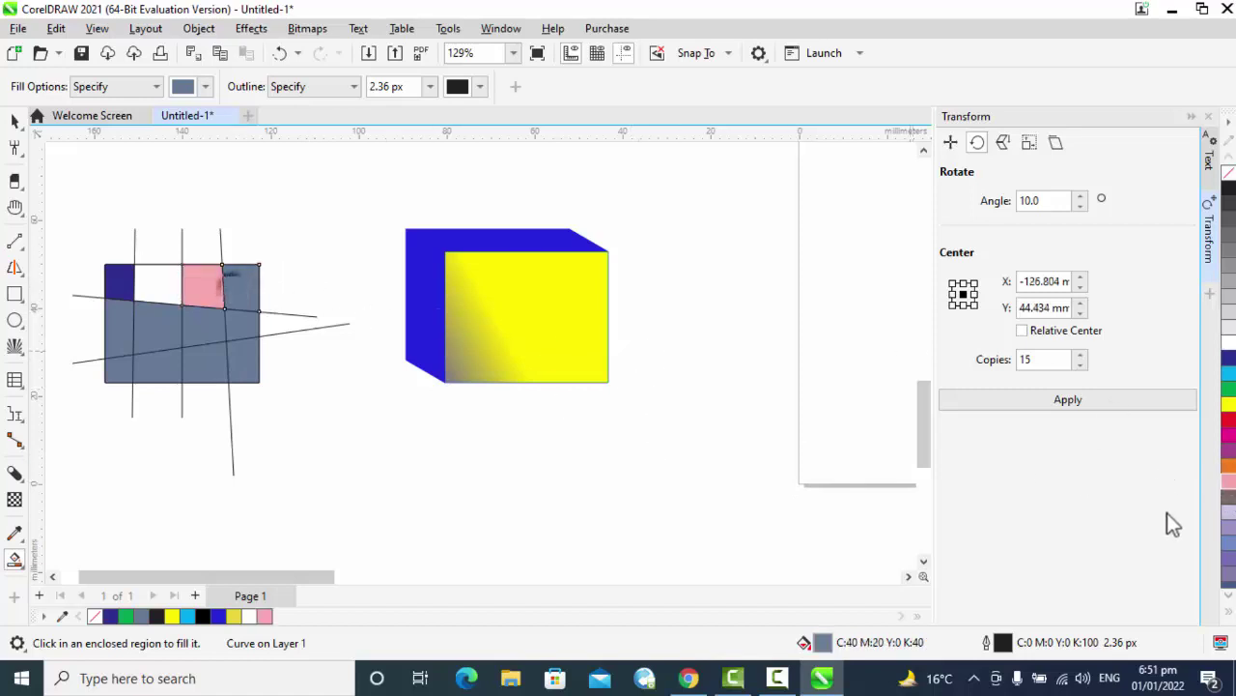
{"action": "left_click", "coordinate": [1229, 419]}
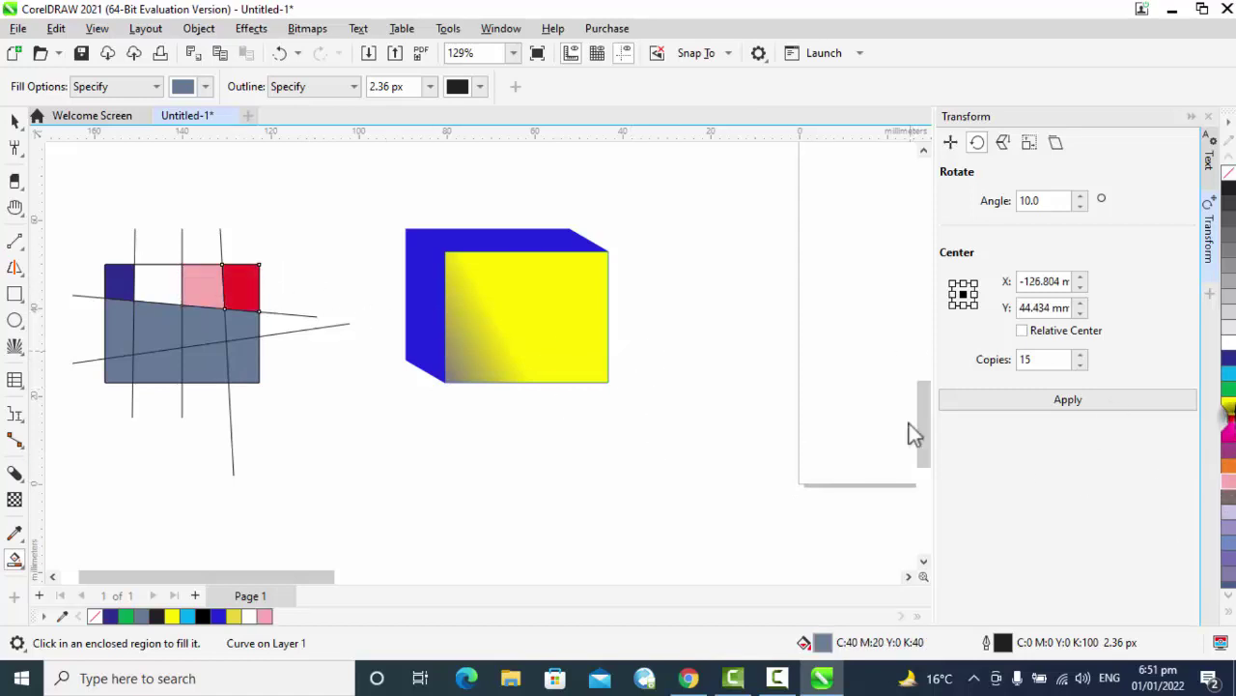
{"action": "left_click", "coordinate": [151, 329]}
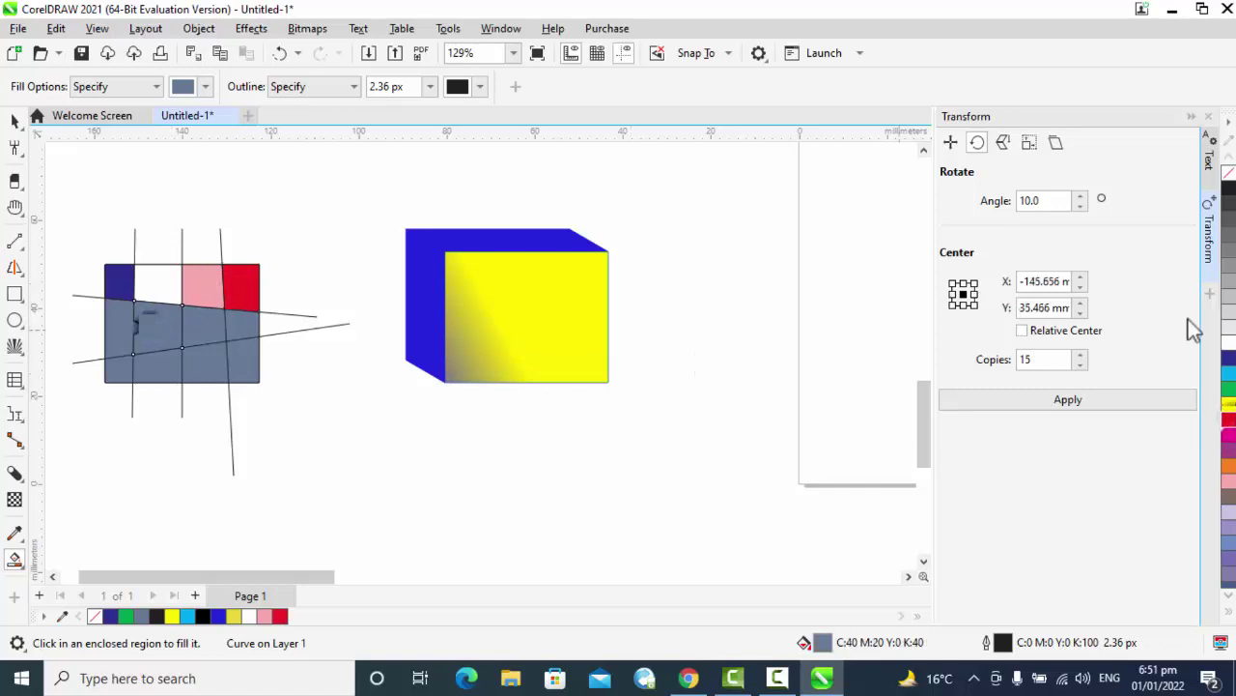
{"action": "left_click", "coordinate": [1228, 421]}
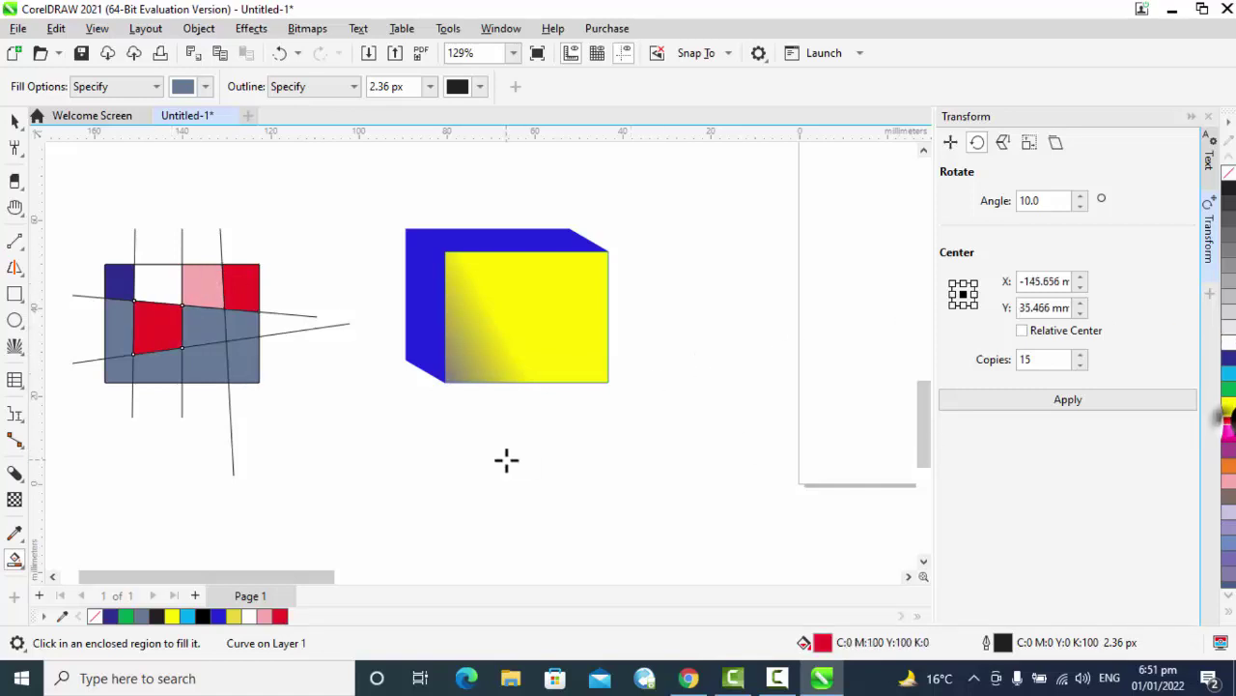
- Apply a 2 × 2 rectangular mesh fill to the red middle-row cell and distort its shape by pulling its edge nodes away
{"action": "left_click", "coordinate": [15, 559]}
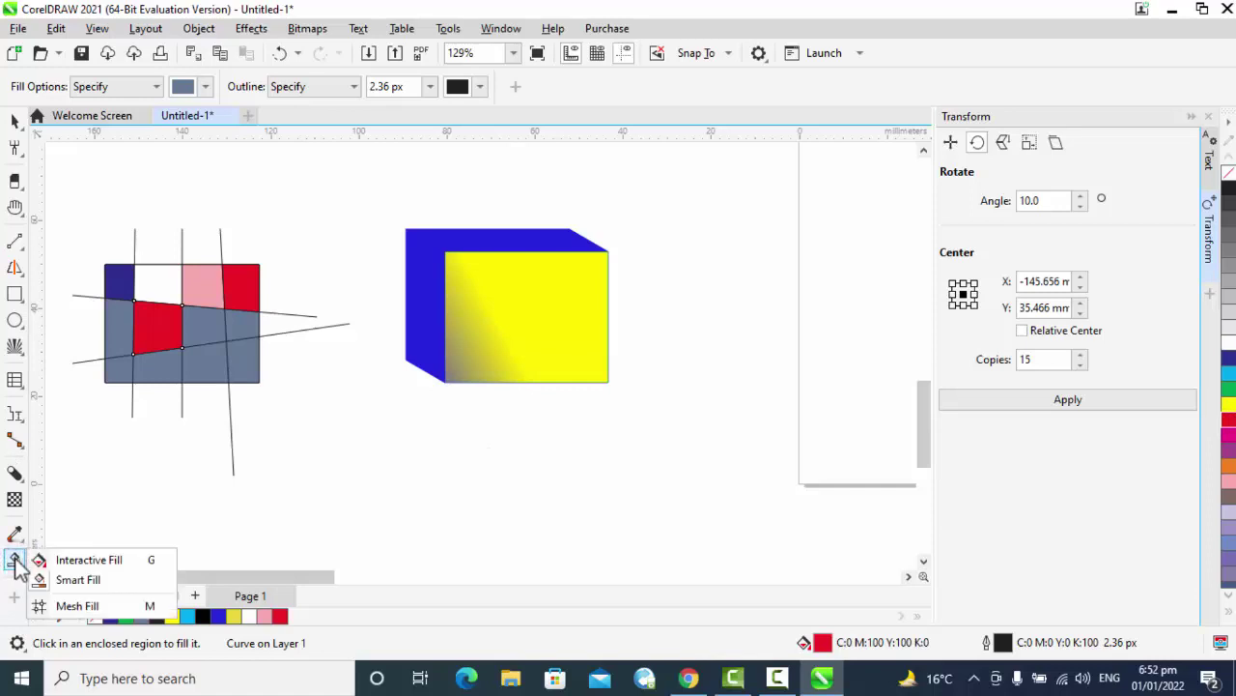
{"action": "left_click", "coordinate": [79, 607]}
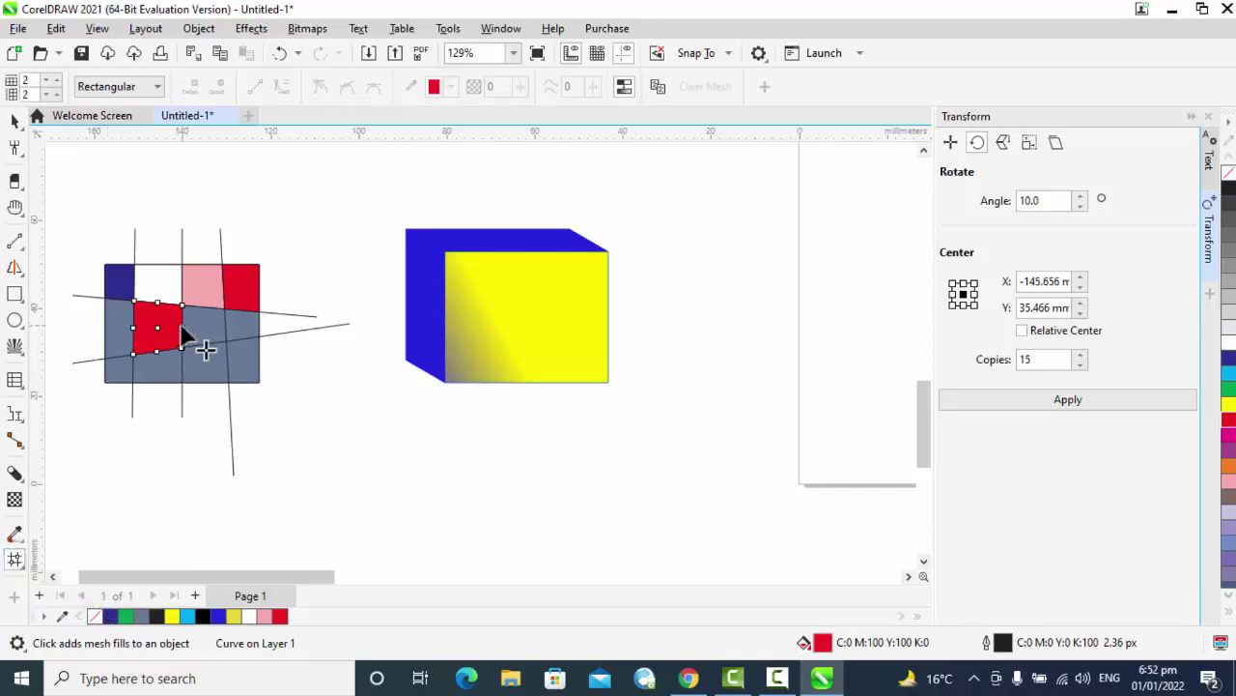
{"action": "left_click_drag", "start_coordinate": [180, 324], "coordinate": [340, 484]}
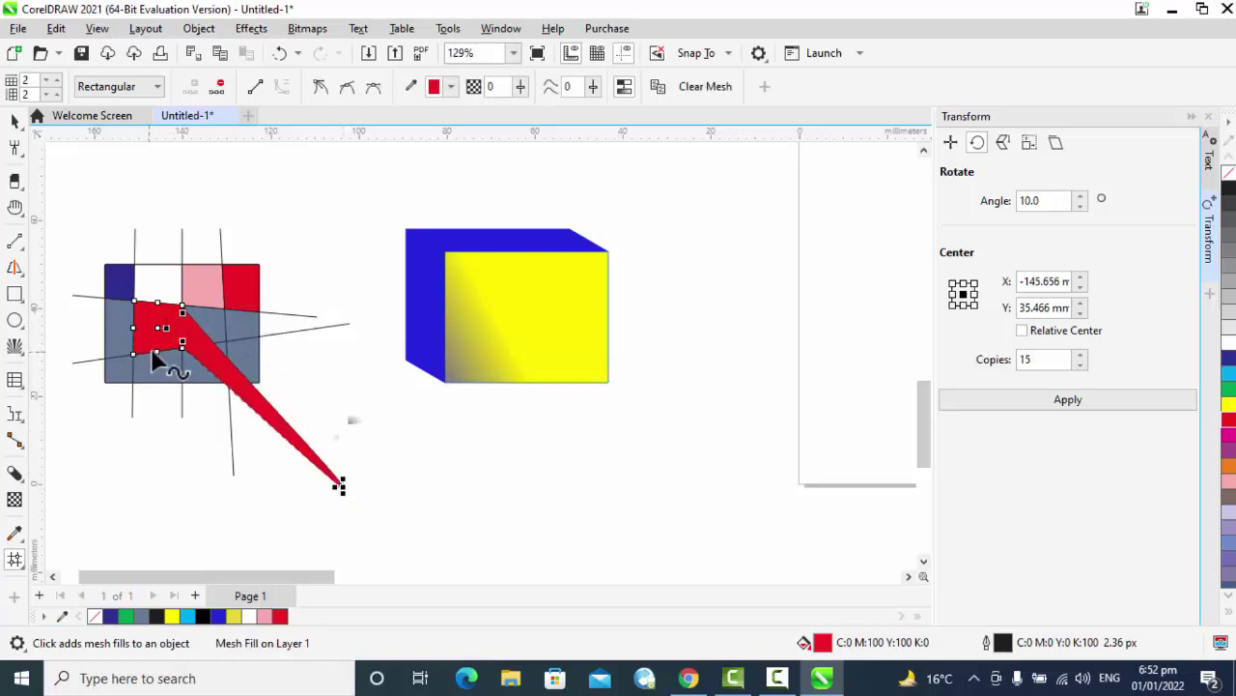
{"action": "left_click_drag", "start_coordinate": [157, 354], "coordinate": [155, 435]}
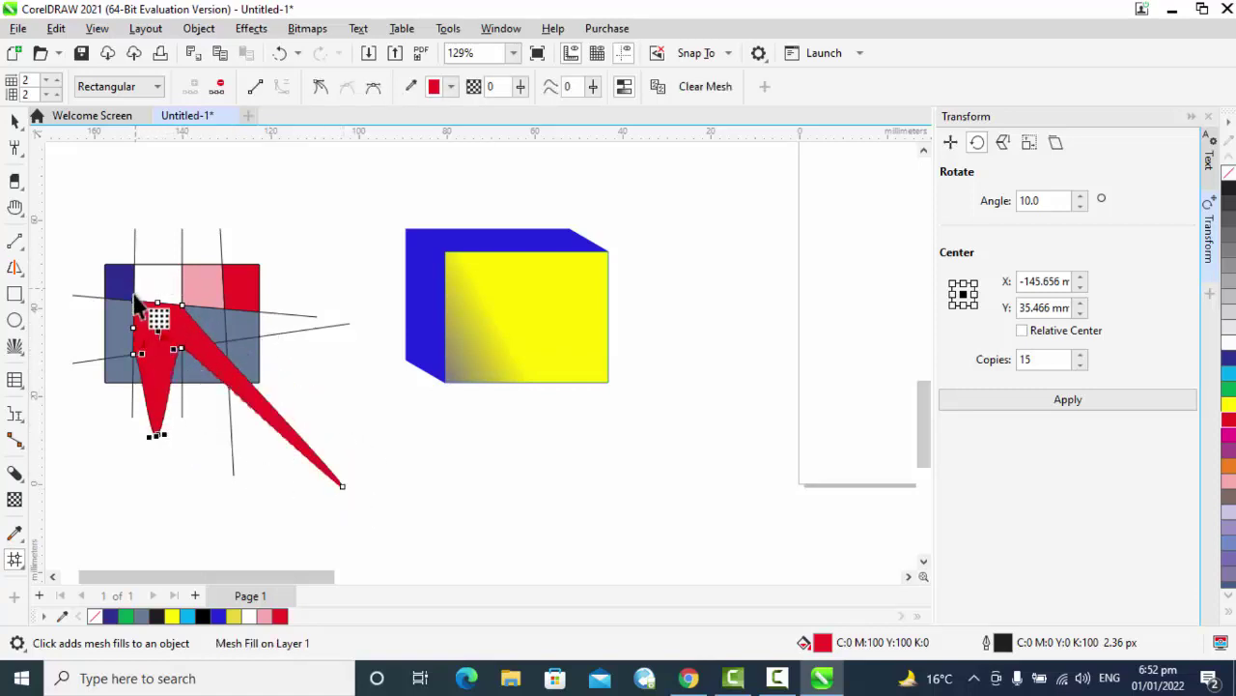
{"action": "left_click", "coordinate": [92, 327]}
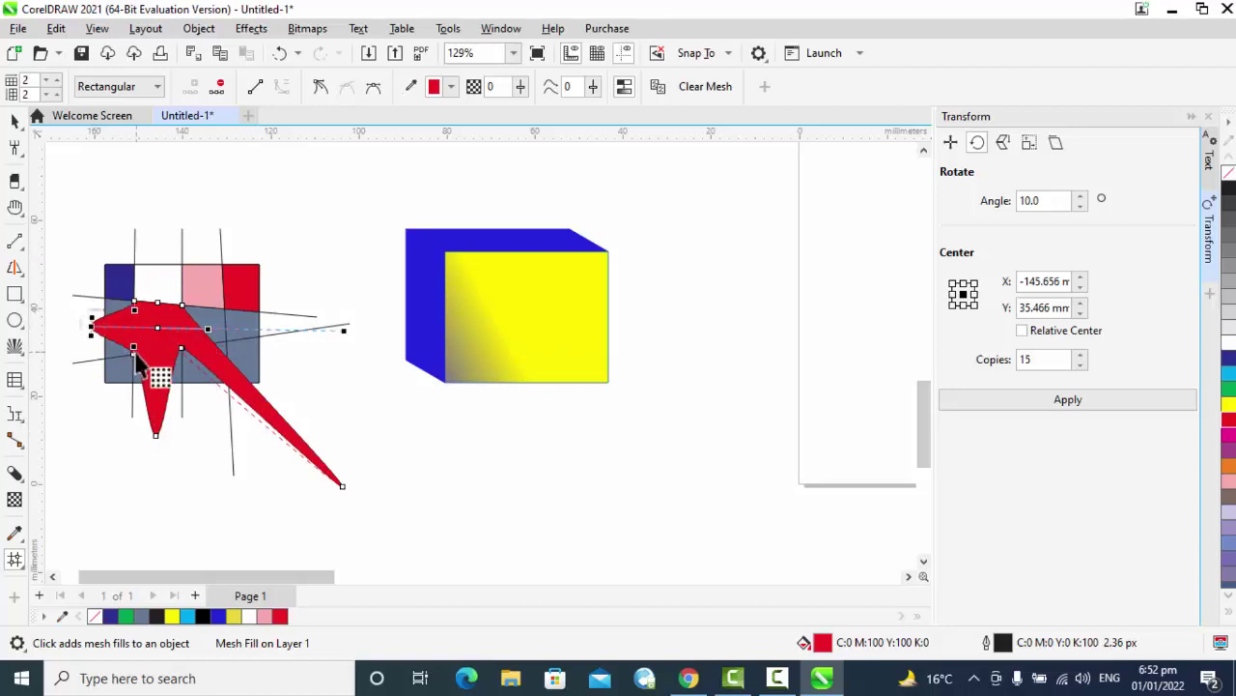
{"action": "left_click_drag", "start_coordinate": [132, 352], "coordinate": [212, 306]}
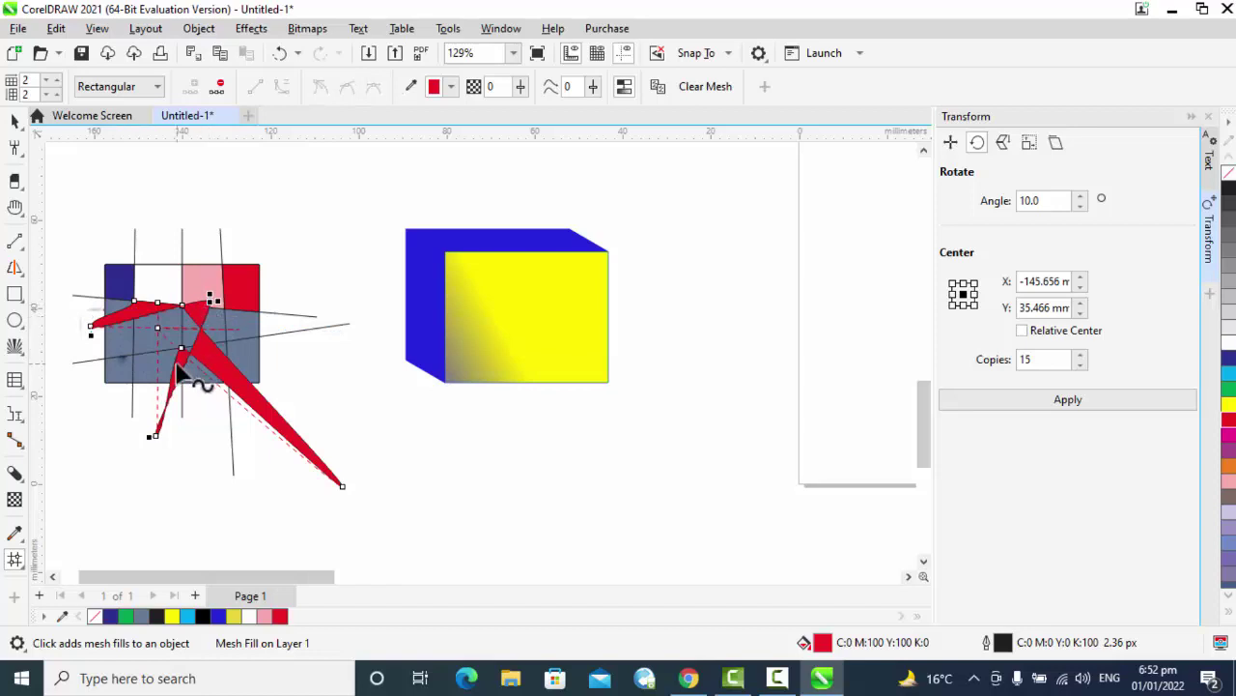
- Undo the mesh distortion and the cell fills, back through the white recolor of the second top-row cell
{"action": "key", "text": "ctrl+z"}
{"action": "key", "text": "ctrl+z"}
{"action": "key", "text": "ctrl+z"}
{"action": "key", "text": "ctrl+z"}
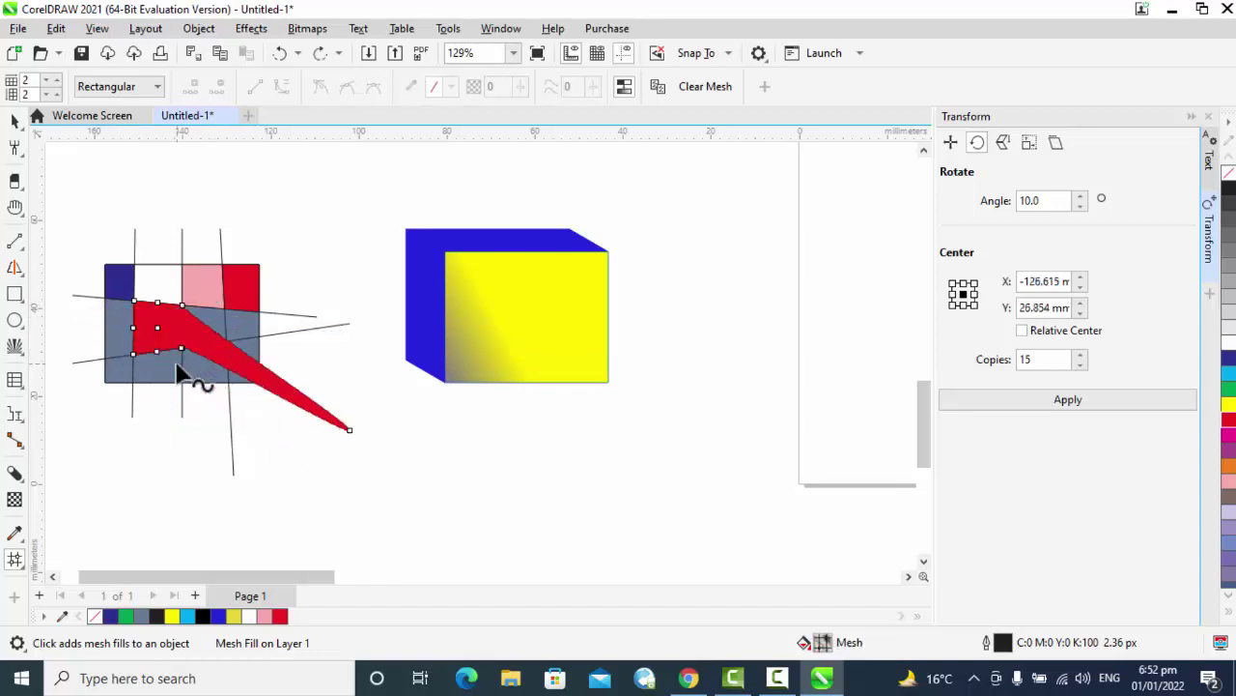
{"action": "key", "text": "ctrl+z"}
{"action": "key", "text": "ctrl+z"}
{"action": "key", "text": "ctrl+z"}
{"action": "key", "text": "ctrl+z"}
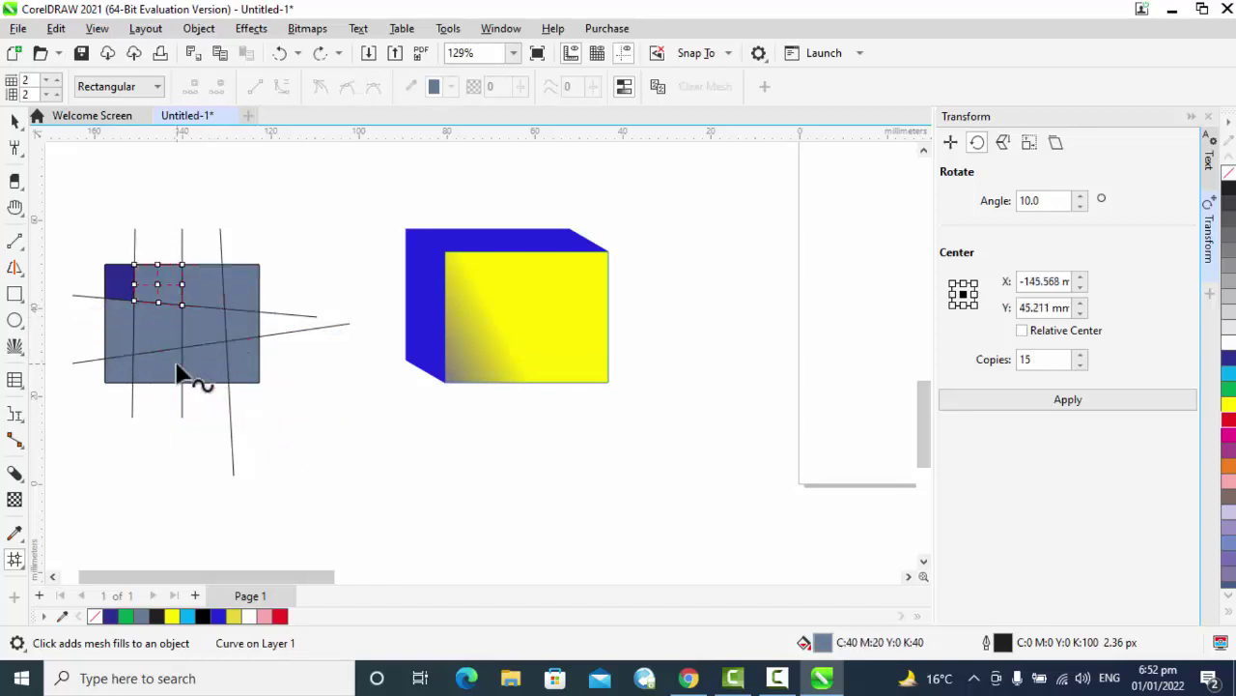
- Undo the remaining cell fills, the dividing lines and the blue-grey fill, back to the rectangle's yellow-to-white fountain fill
{"action": "key", "text": "ctrl+z"}
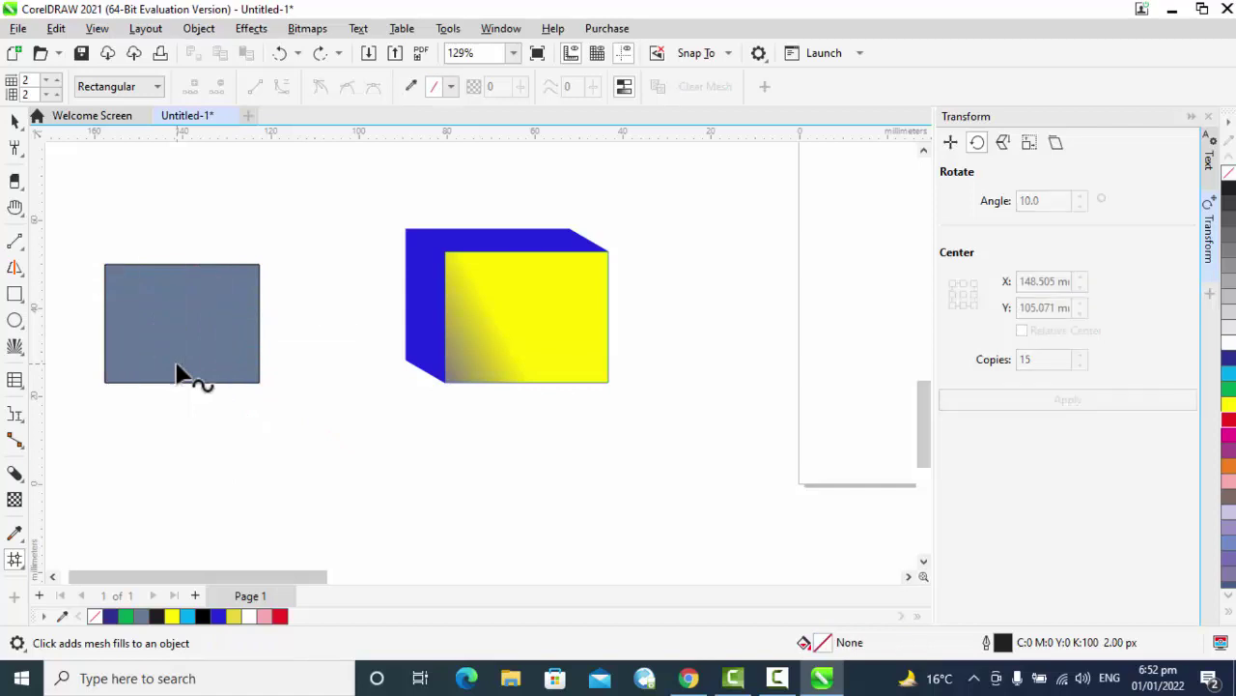
{"action": "key", "text": "ctrl+z"}
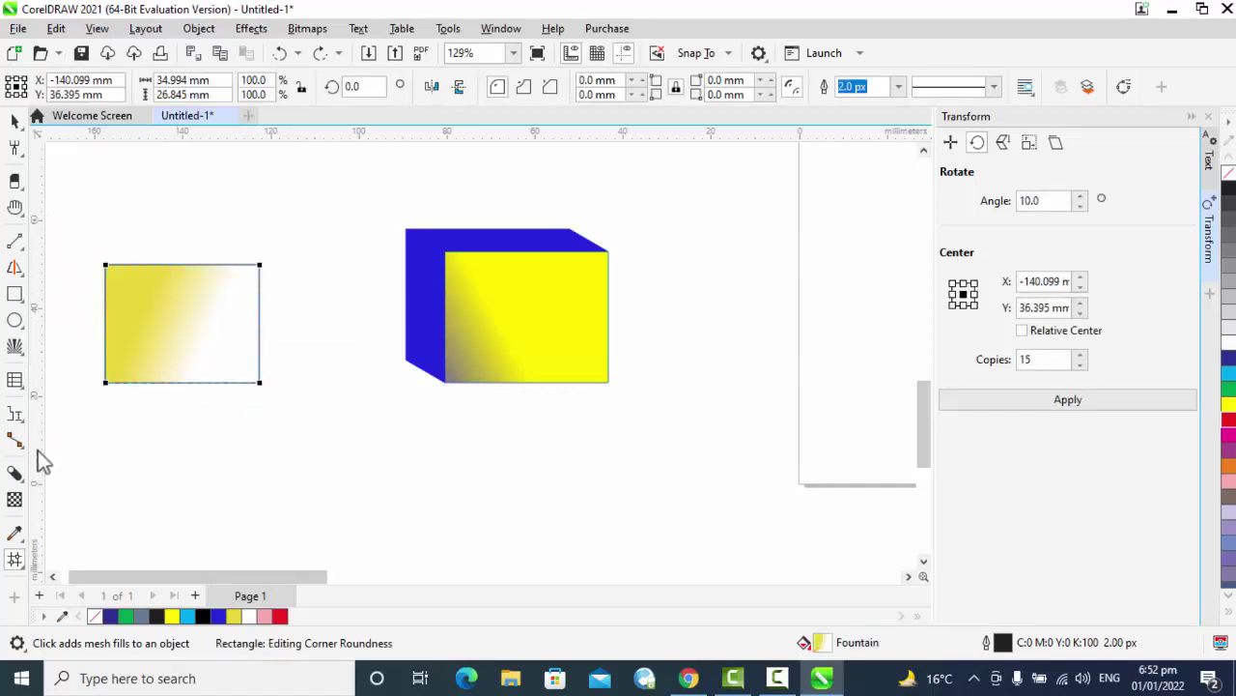
- Look over the empty canvas around the yellow-to-white rectangle, and fit all objects in view
{"action": "left_click", "coordinate": [53, 576]}
{"action": "left_click", "coordinate": [53, 576]}
{"action": "left_click", "coordinate": [53, 575]}
{"action": "left_click", "coordinate": [53, 575]}
{"action": "left_click", "coordinate": [53, 576]}
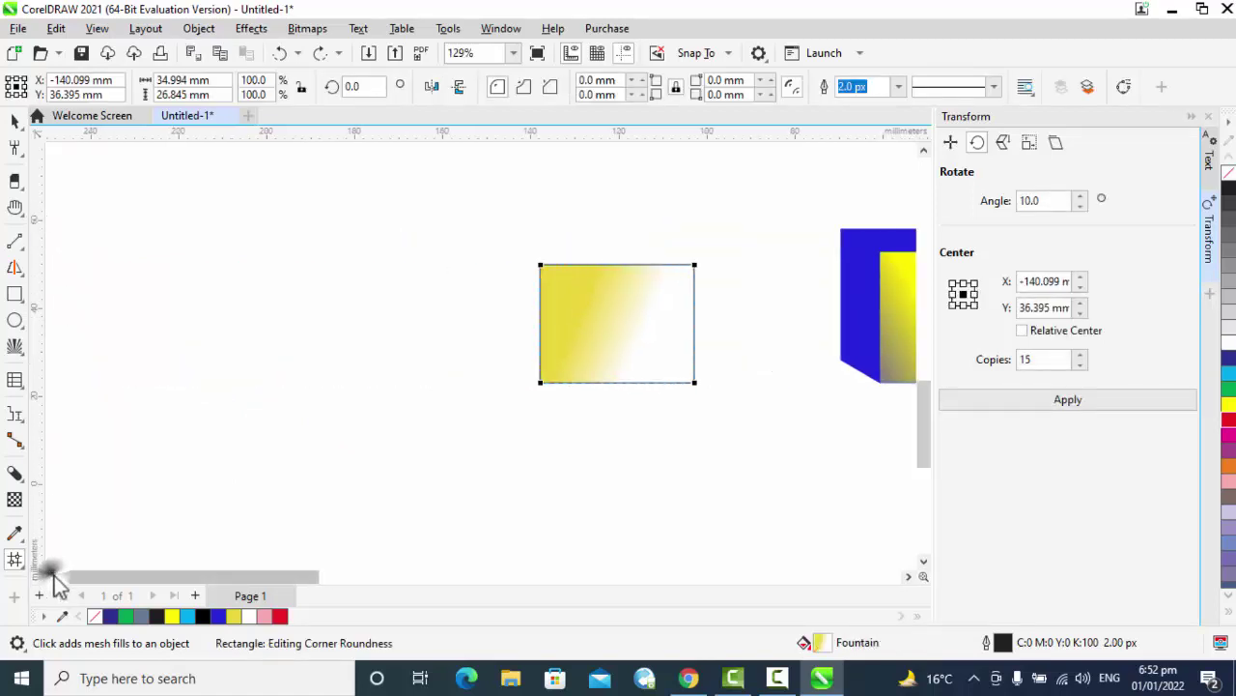
{"action": "left_click", "coordinate": [53, 575]}
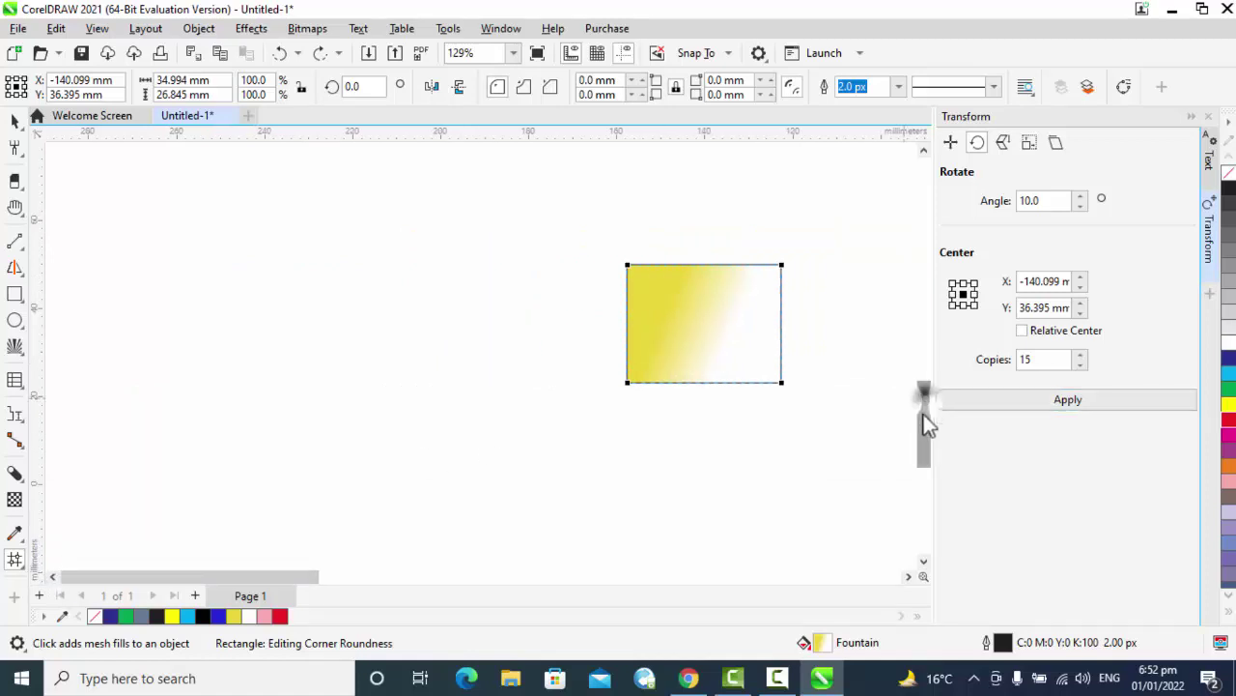
{"action": "left_click_drag", "start_coordinate": [924, 425], "coordinate": [920, 570]}
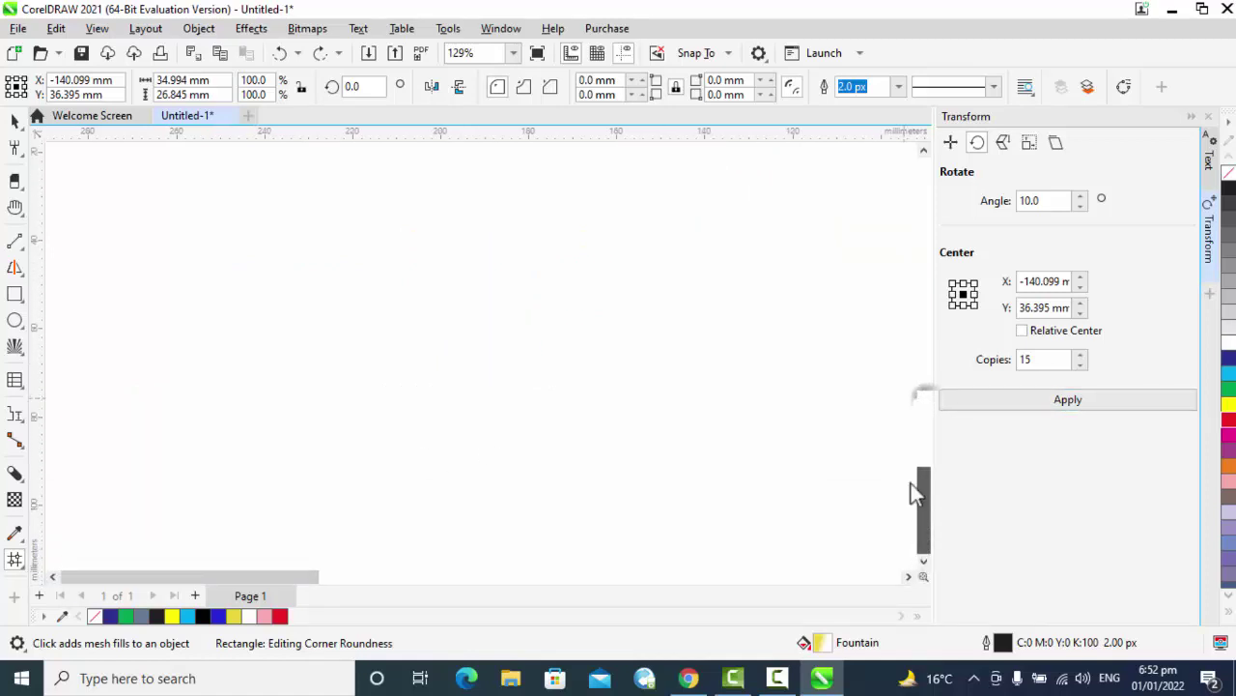
{"action": "left_click_drag", "start_coordinate": [910, 483], "coordinate": [909, 408]}
{"action": "key", "text": "F4"}
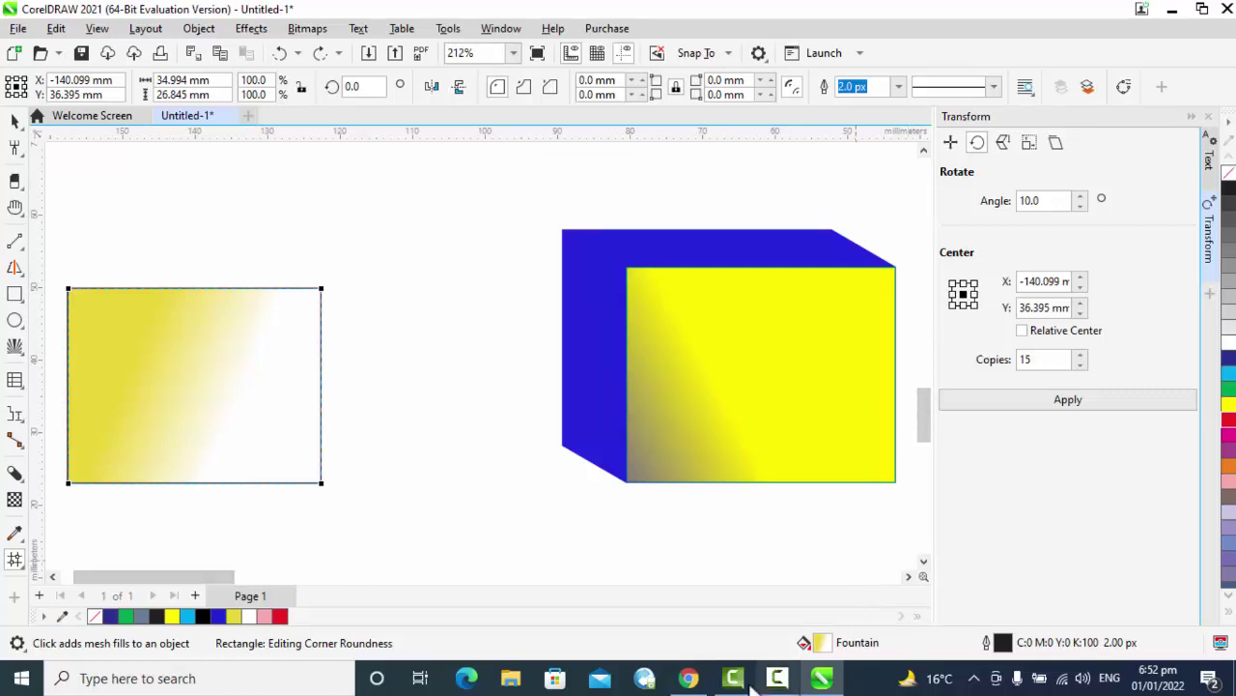
{"action": "mouse_move", "coordinate": [777, 684]}
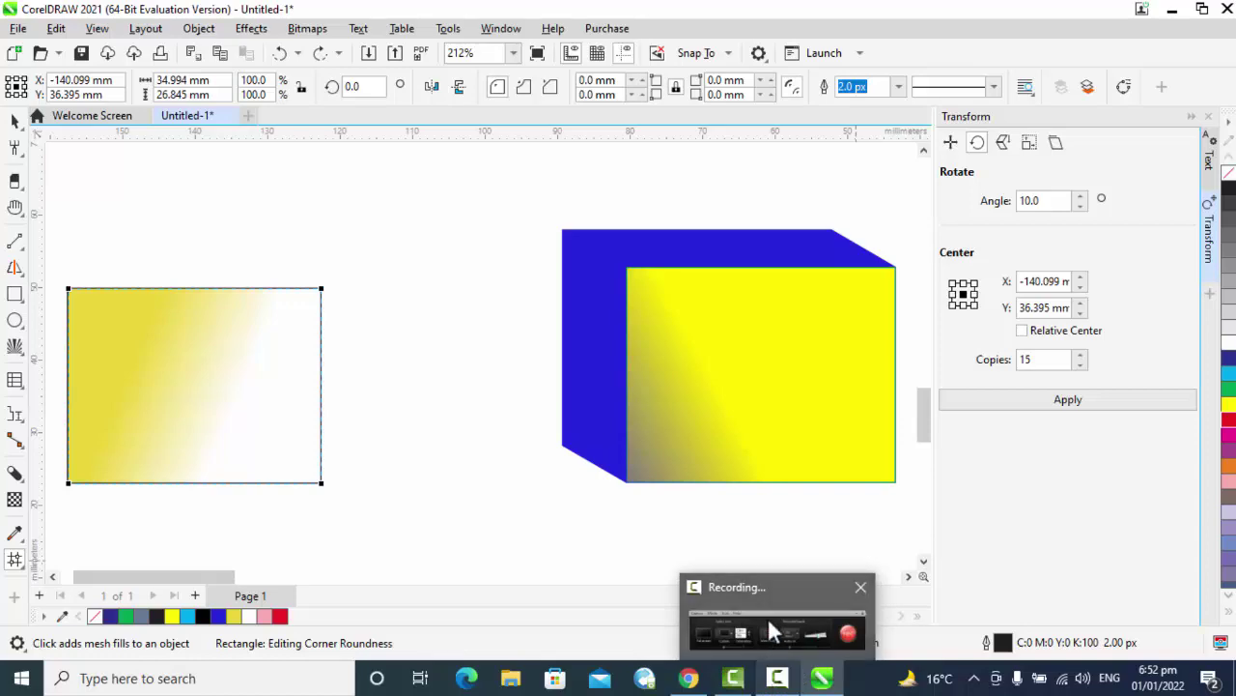
{"action": "mouse_move", "coordinate": [768, 617]}
{"action": "left_click", "coordinate": [778, 679]}
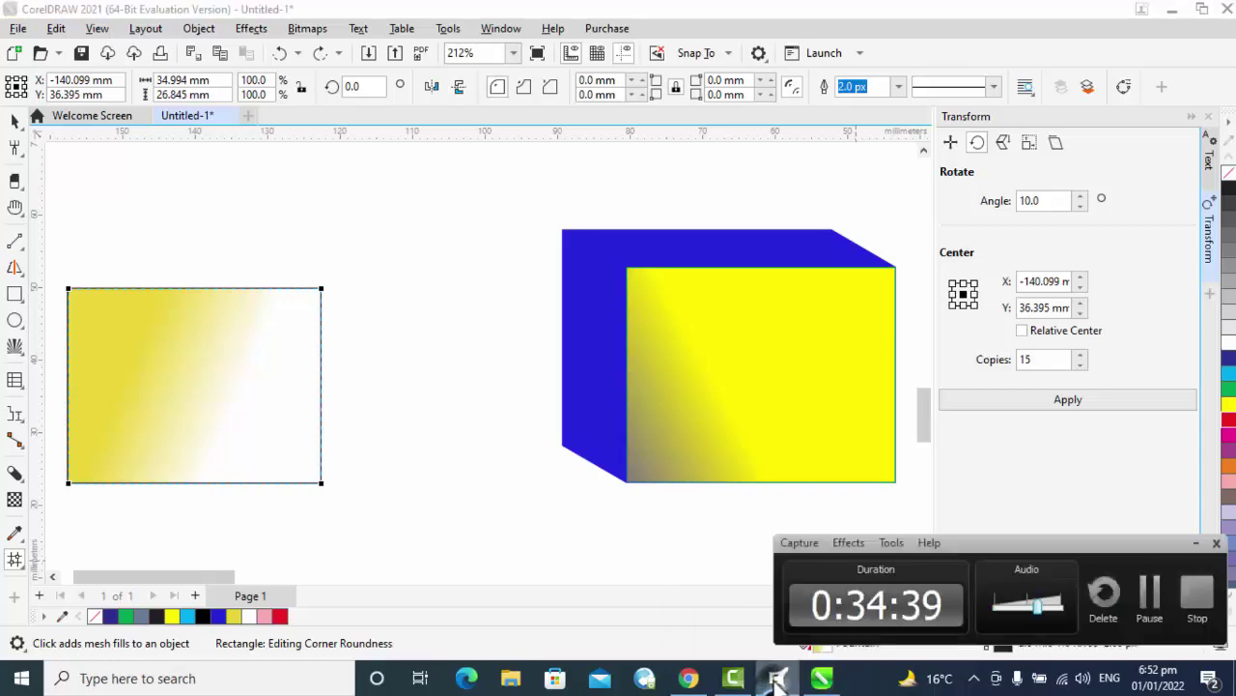